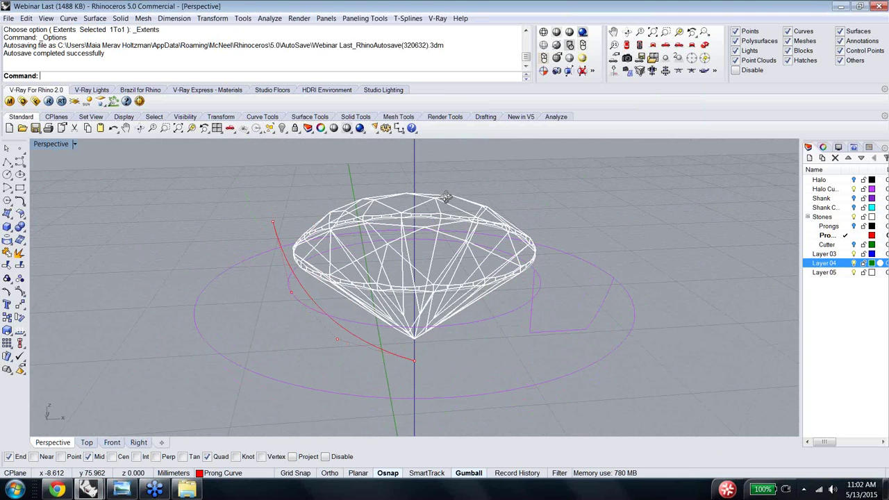
Step: Turn off the red prong curve's control points and switch to the four-viewport layout
{"action": "right_click_drag", "start_coordinate": [577, 251], "coordinate": [492, 275]}
{"action": "scroll", "coordinate": [583, 274], "scroll_direction": "down", "scroll_amount": 3}
{"action": "key", "text": "F11"}
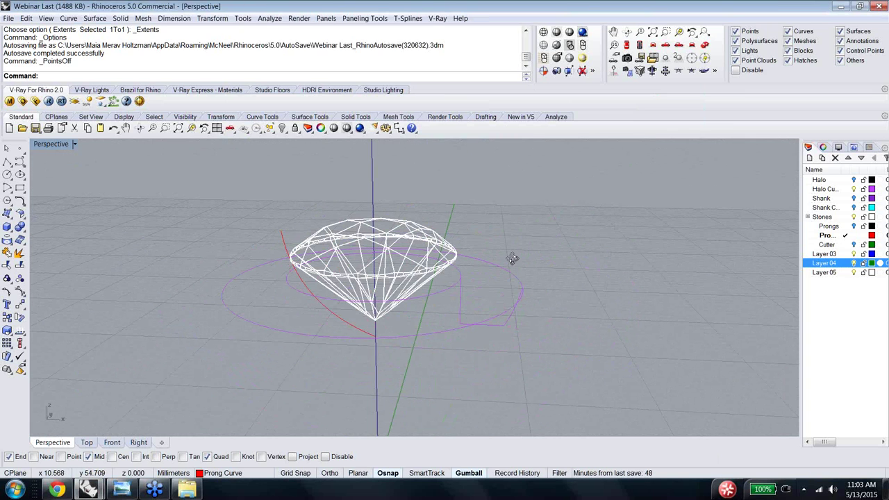
{"action": "right_click_drag", "start_coordinate": [512, 259], "coordinate": [504, 271]}
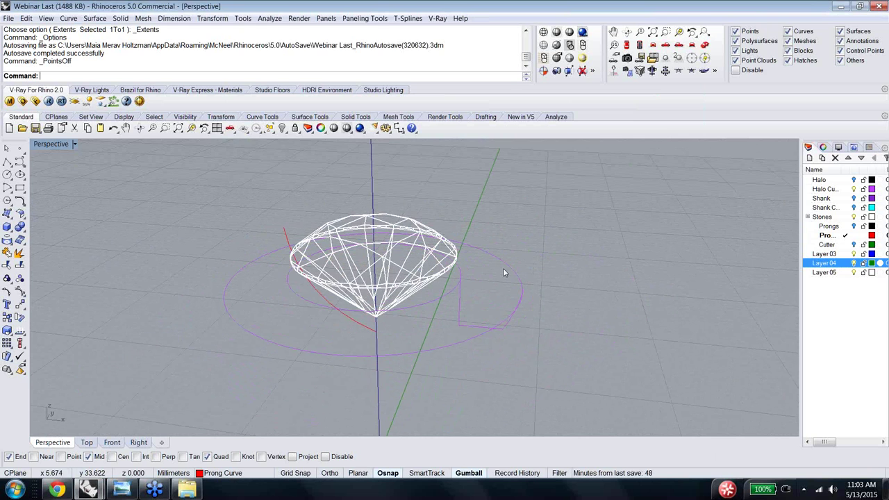
{"action": "double_click", "coordinate": [54, 146]}
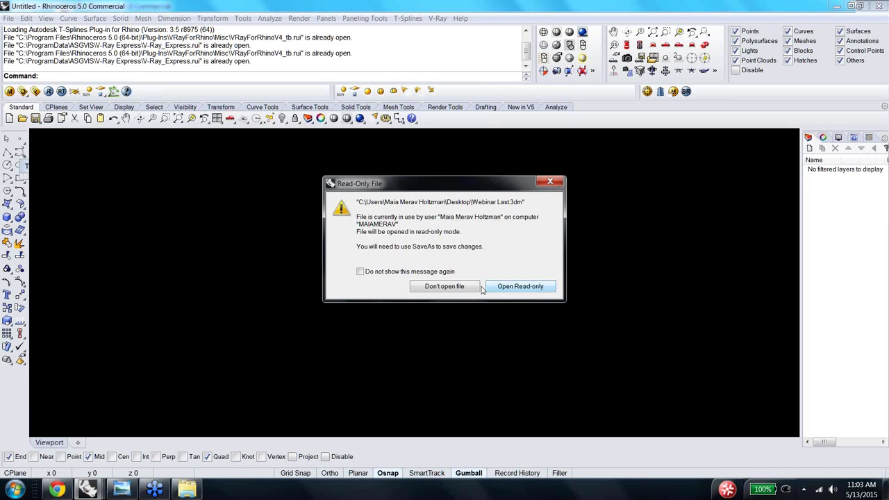
Step: Decline opening the read-only file and close the extra untitled session without keeping its clipboard data
{"action": "left_click", "coordinate": [468, 287]}
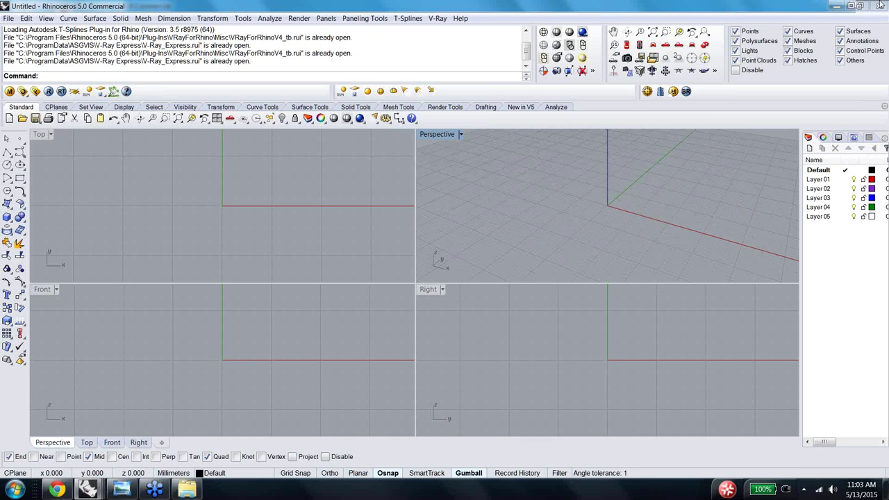
{"action": "left_click", "coordinate": [871, 7]}
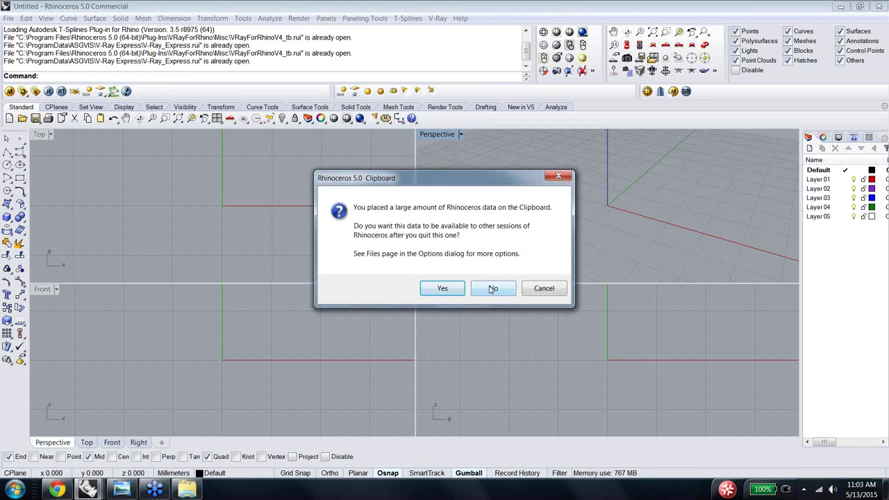
{"action": "left_click", "coordinate": [492, 288]}
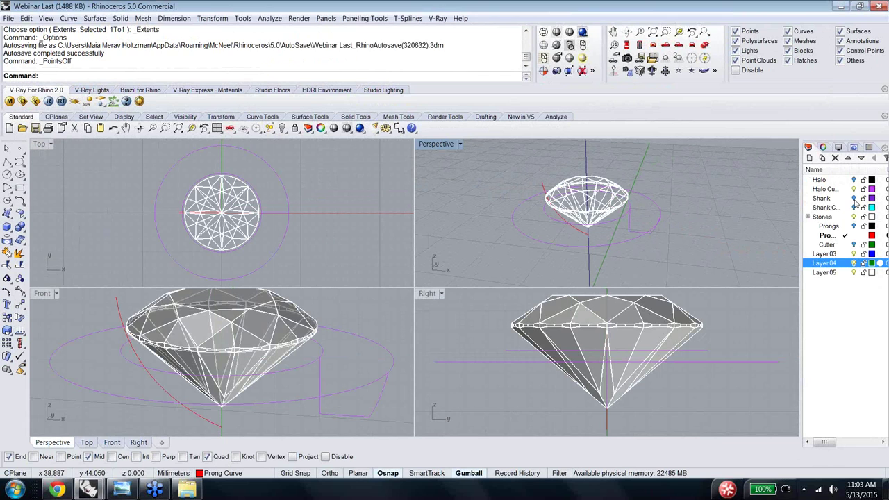
Step: Hide the Halo Curves and Prong Curve layers and make Stones the current layer
{"action": "left_click", "coordinate": [854, 189]}
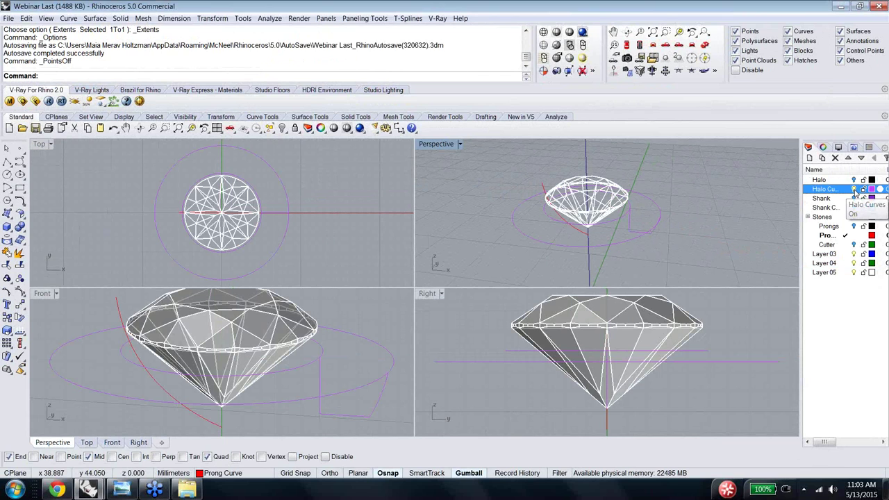
{"action": "left_click", "coordinate": [854, 245]}
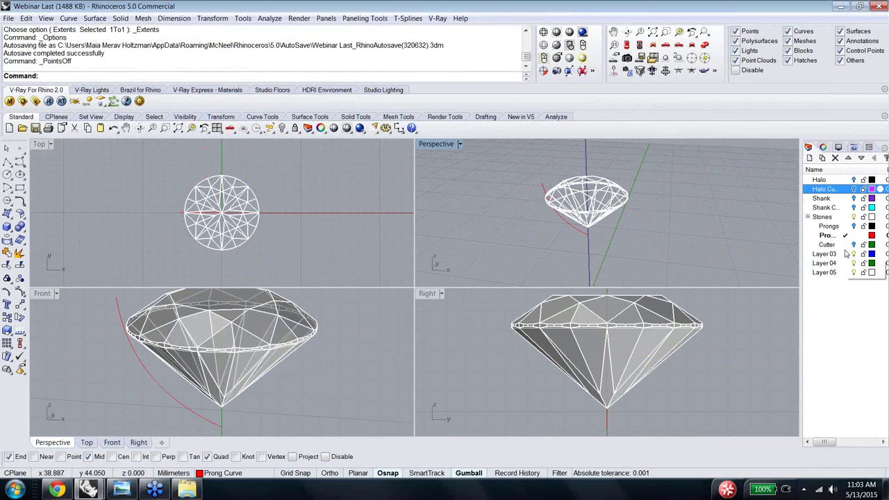
{"action": "left_click", "coordinate": [844, 217]}
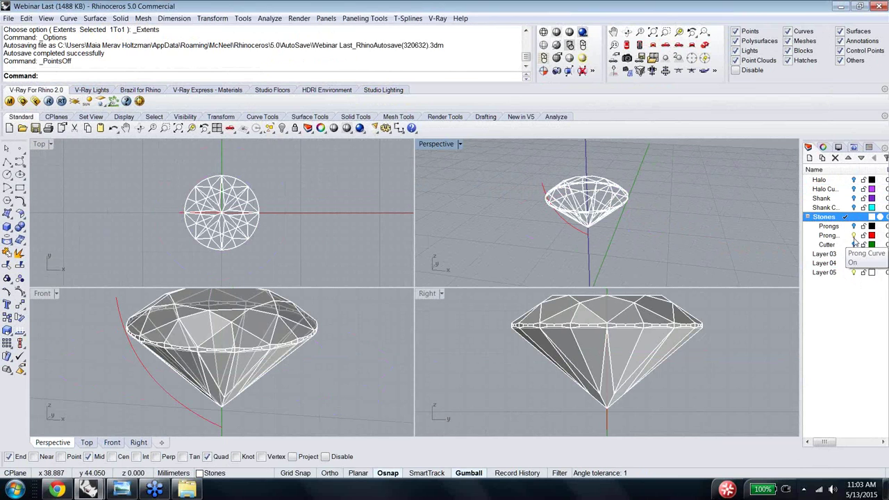
{"action": "left_click", "coordinate": [856, 236]}
{"action": "left_click", "coordinate": [854, 236]}
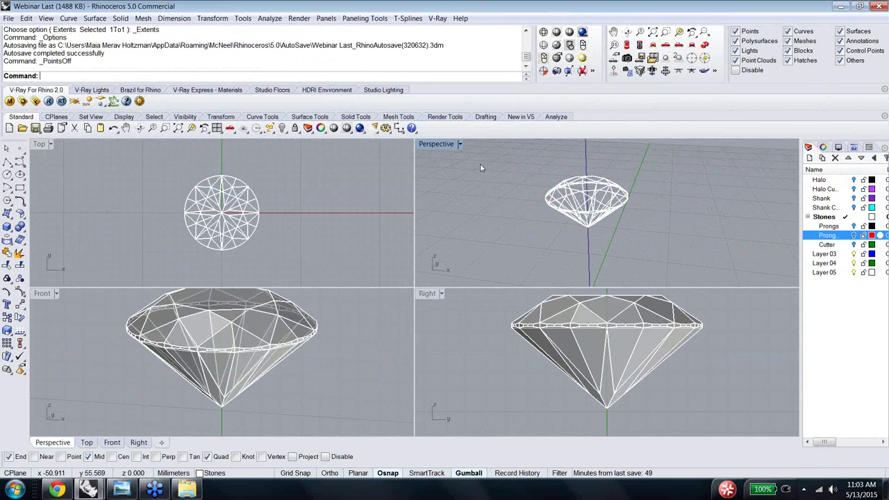
Step: Maximize the Perspective viewport and set all viewports to the Ghosted display mode
{"action": "double_click", "coordinate": [441, 145]}
{"action": "right_click_drag", "start_coordinate": [440, 199], "coordinate": [428, 212]}
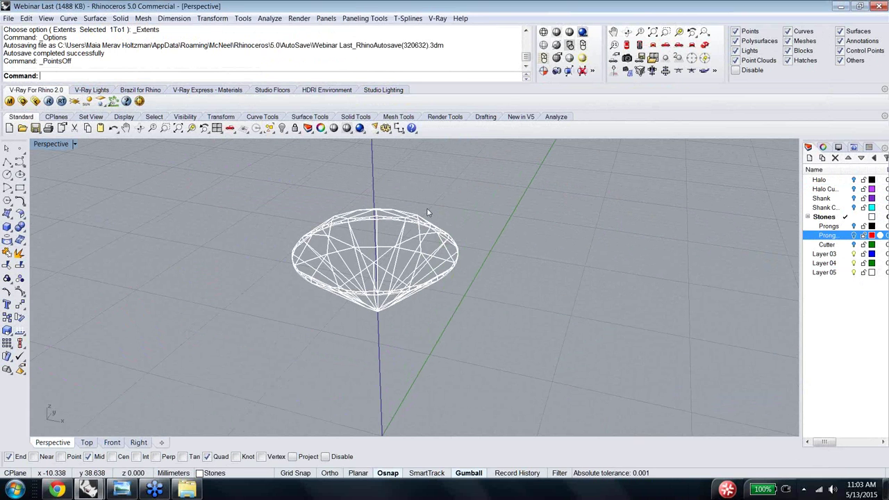
{"action": "right_click_drag", "start_coordinate": [430, 211], "coordinate": [455, 190]}
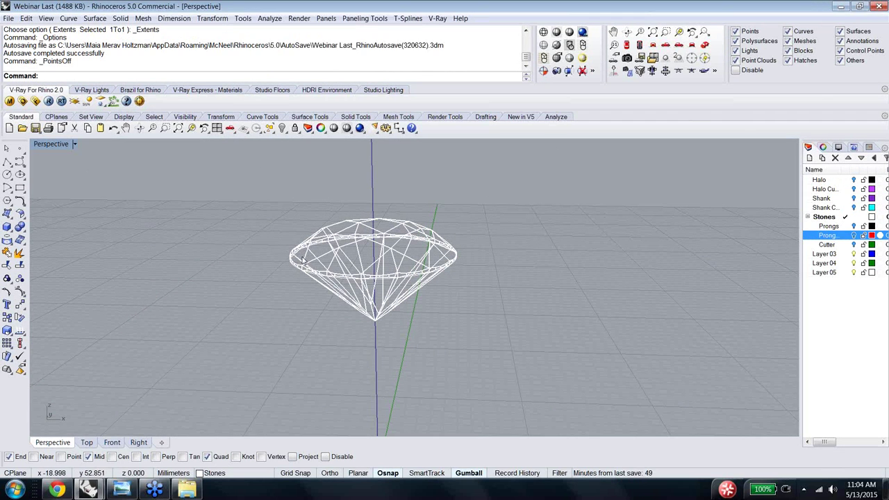
{"action": "right_click_drag", "start_coordinate": [340, 272], "coordinate": [306, 262]}
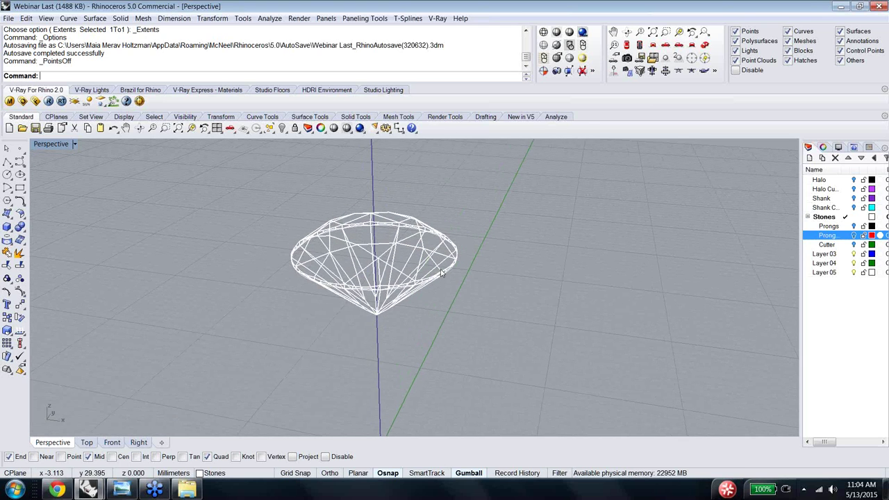
{"action": "right_click_drag", "start_coordinate": [456, 276], "coordinate": [442, 282]}
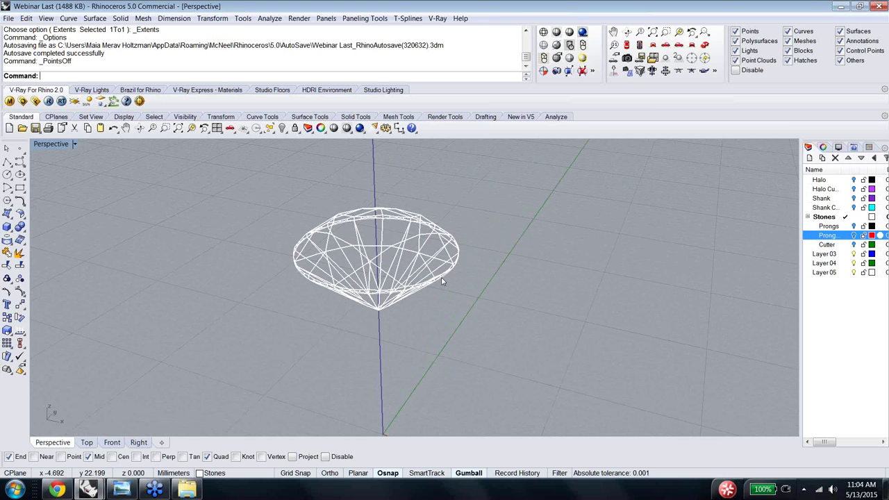
{"action": "left_click", "coordinate": [544, 45]}
{"action": "right_click_drag", "start_coordinate": [512, 183], "coordinate": [500, 196]}
Step: Start a two-point diameter circle with Gumball off and only the End object snap active
{"action": "type", "text": "Circle"}
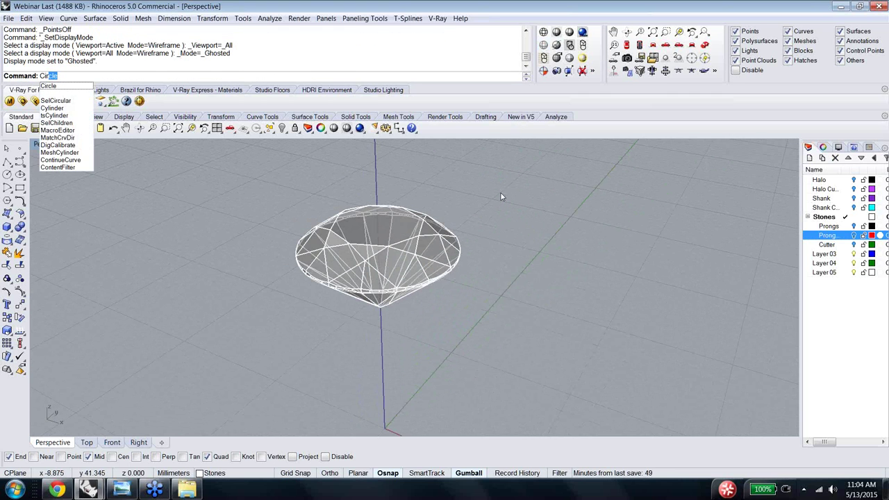
{"action": "key", "text": "Return"}
{"action": "type", "text": "p"}
{"action": "key", "text": "Return"}
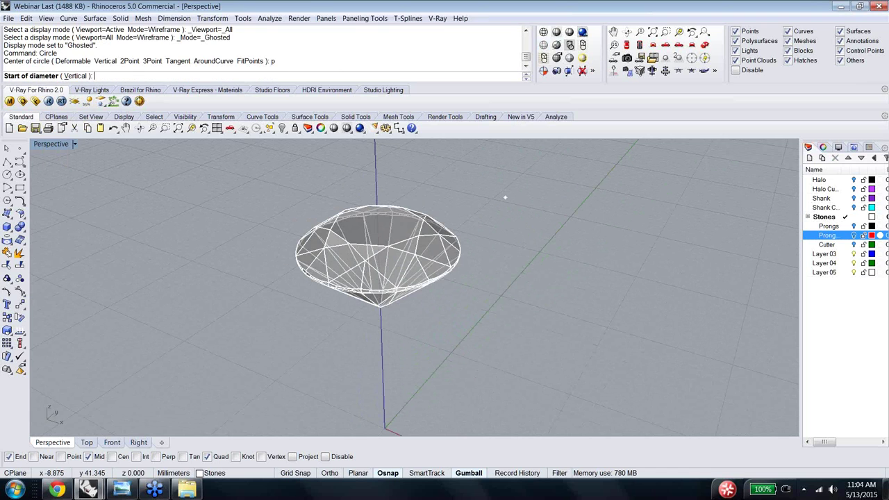
{"action": "right_click", "coordinate": [456, 474]}
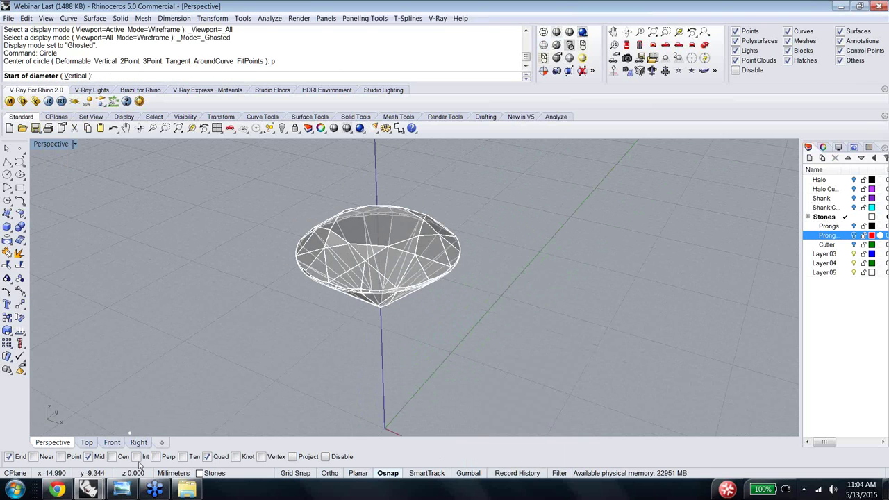
{"action": "left_click", "coordinate": [88, 457]}
{"action": "left_click", "coordinate": [88, 457]}
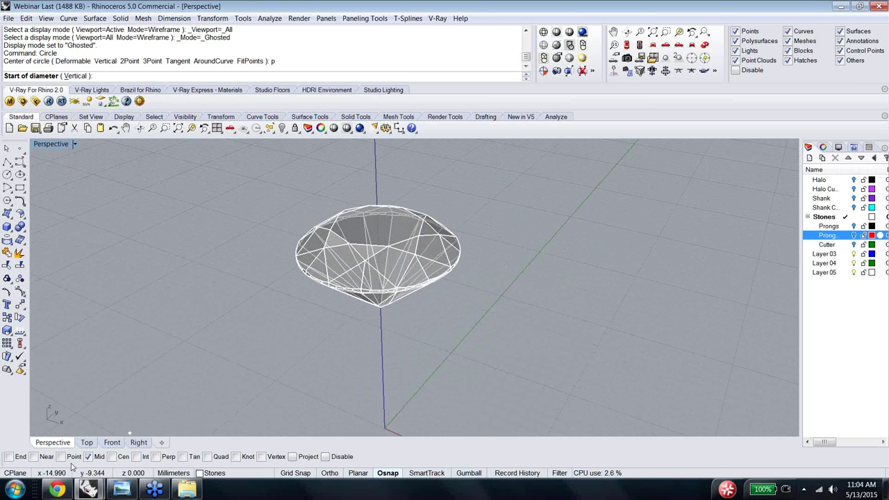
Step: Draw the circle around the stone's girdle by snapping its diameter to facet endpoints on opposite sides
{"action": "right_click_drag", "start_coordinate": [455, 302], "coordinate": [503, 285]}
{"action": "scroll", "coordinate": [506, 287], "scroll_direction": "up", "scroll_amount": 5}
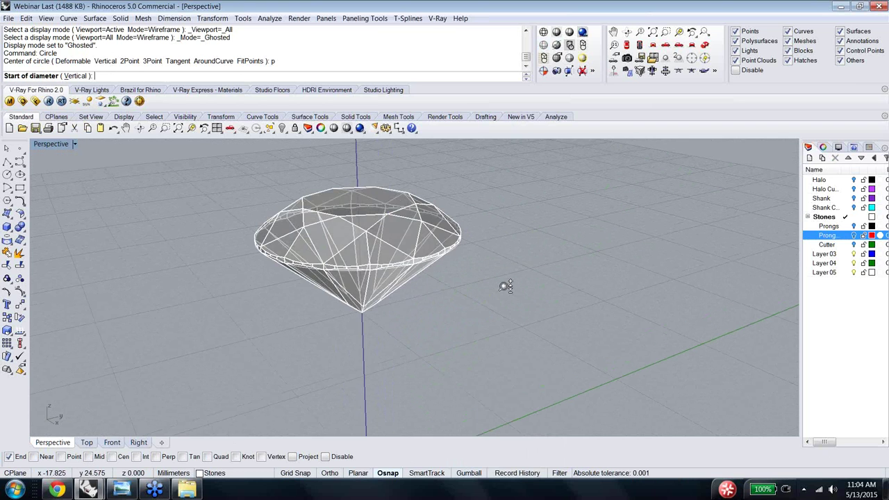
{"action": "left_click", "coordinate": [318, 242]}
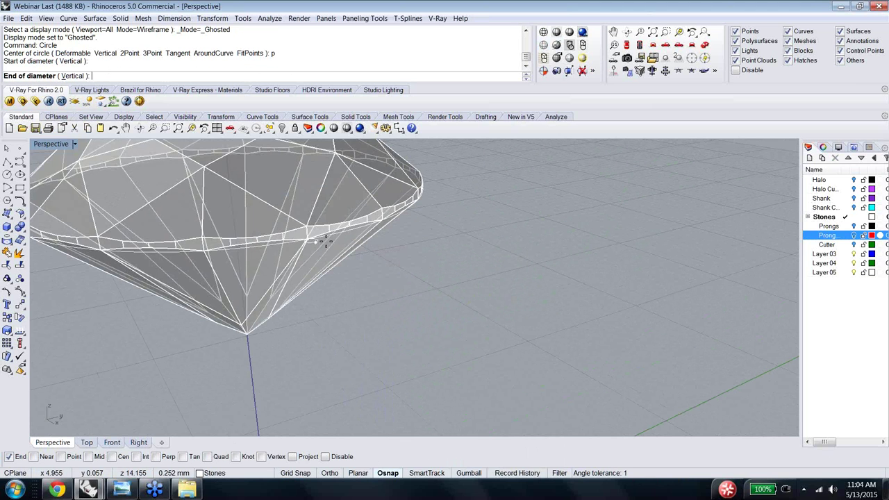
{"action": "scroll", "coordinate": [320, 242], "scroll_direction": "up", "scroll_amount": 3}
{"action": "scroll", "coordinate": [308, 271], "scroll_direction": "down", "scroll_amount": 6}
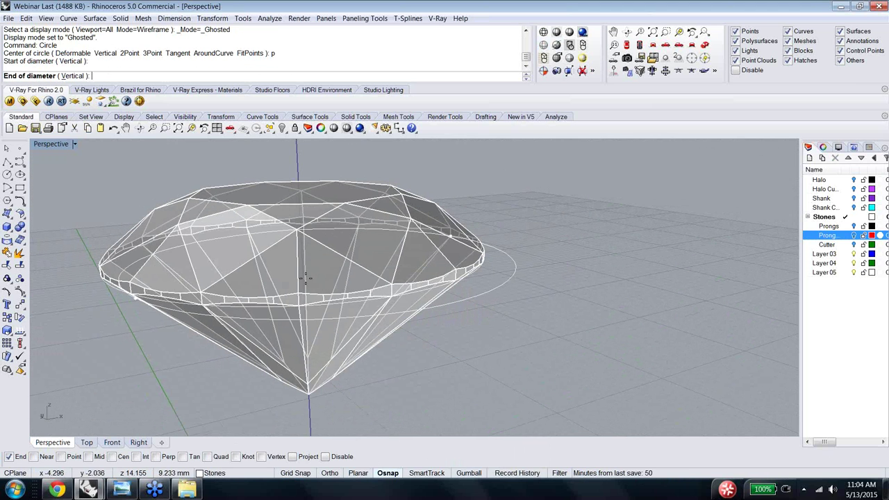
{"action": "right_click_drag", "start_coordinate": [109, 281], "coordinate": [95, 313]}
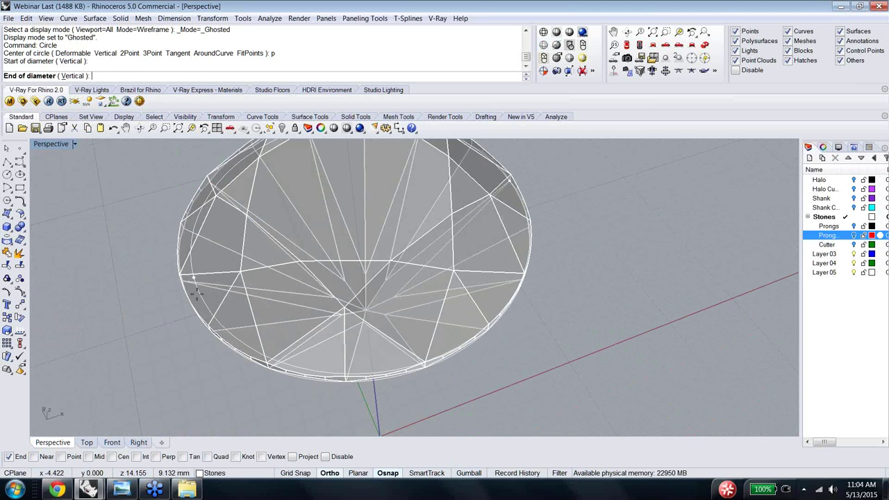
{"action": "right_click_drag", "start_coordinate": [175, 282], "coordinate": [202, 249]}
{"action": "left_click", "coordinate": [202, 247]}
{"action": "right_click_drag", "start_coordinate": [342, 270], "coordinate": [398, 302]}
{"action": "left_click", "coordinate": [483, 304]}
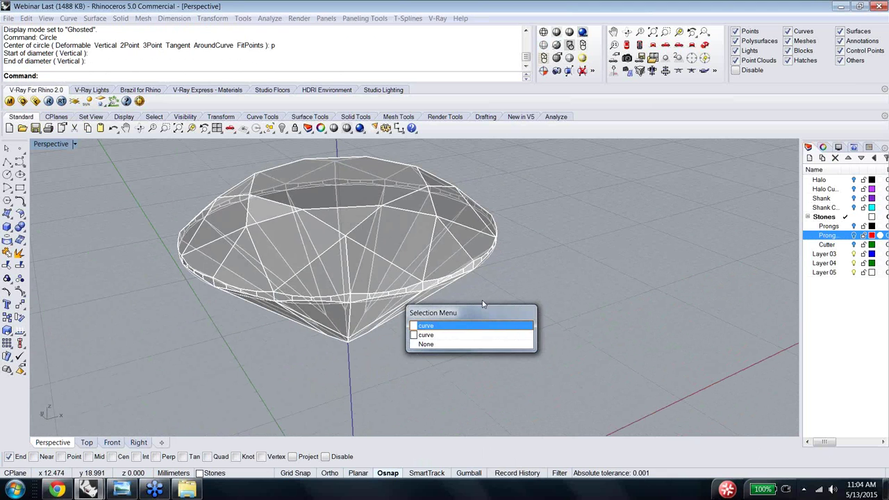
{"action": "key", "text": "Return"}
{"action": "right_click_drag", "start_coordinate": [495, 302], "coordinate": [431, 276]}
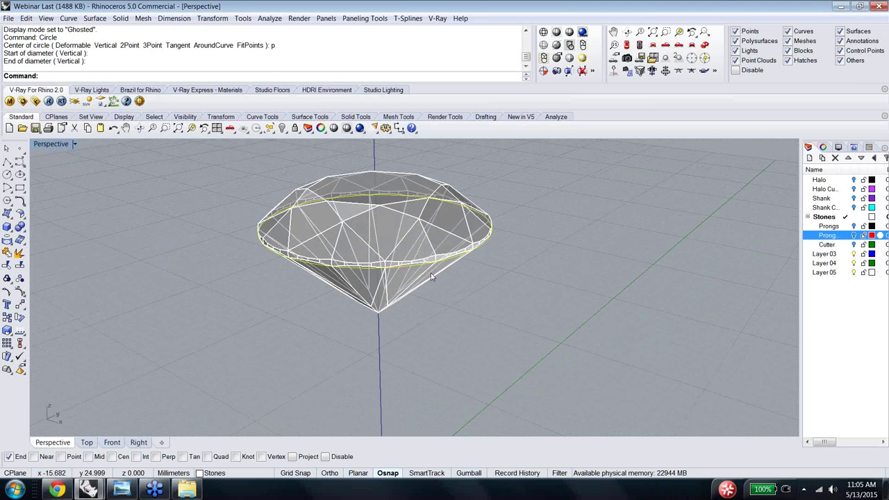
{"action": "right_click_drag", "start_coordinate": [457, 267], "coordinate": [594, 263]}
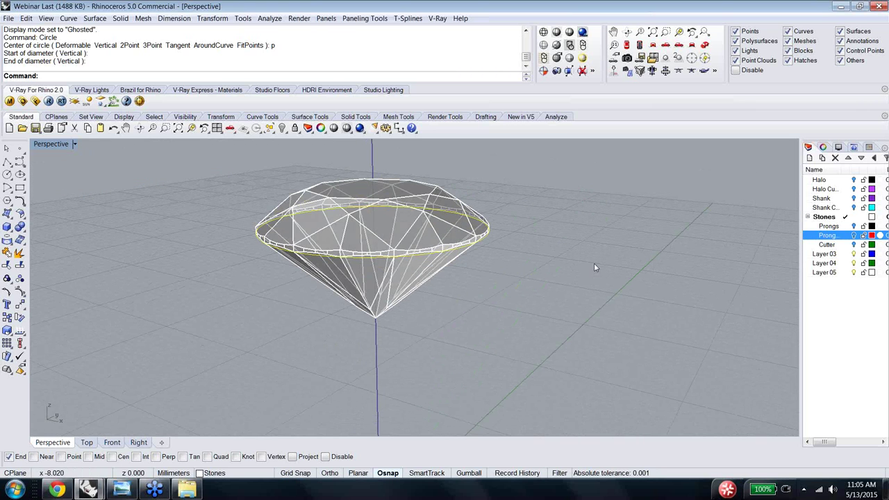
{"action": "right_click", "coordinate": [838, 247]}
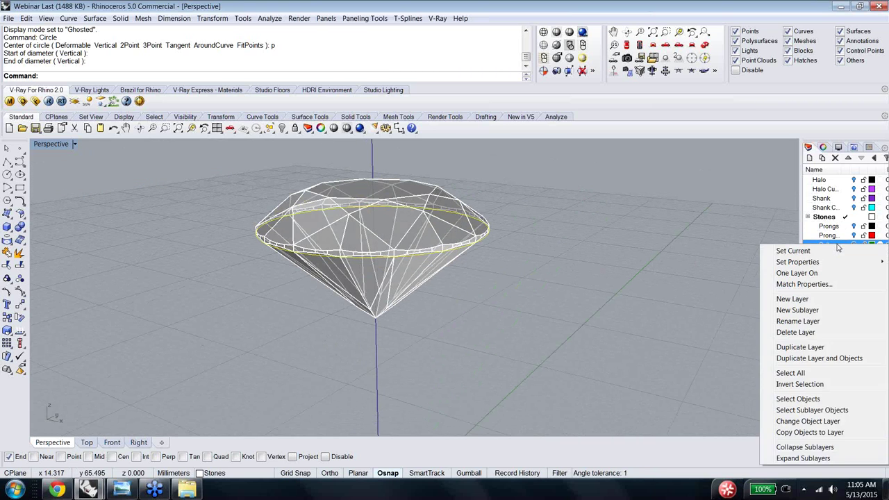
{"action": "left_click", "coordinate": [722, 237]}
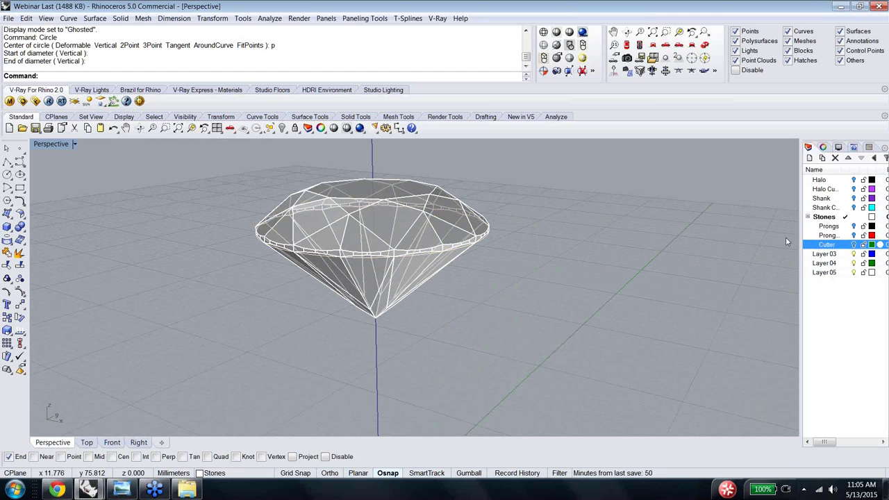
Step: Create a new layer after the Stones group and move the girdle circle onto it
{"action": "left_click", "coordinate": [834, 217]}
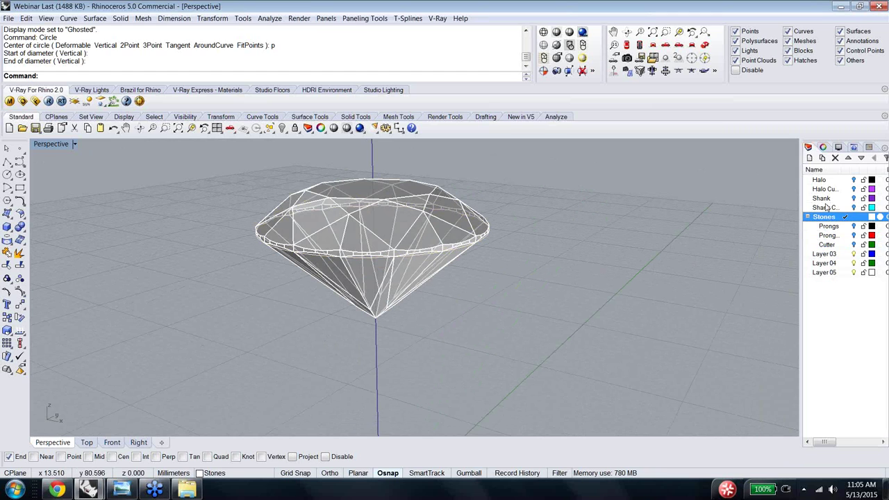
{"action": "left_click", "coordinate": [809, 159]}
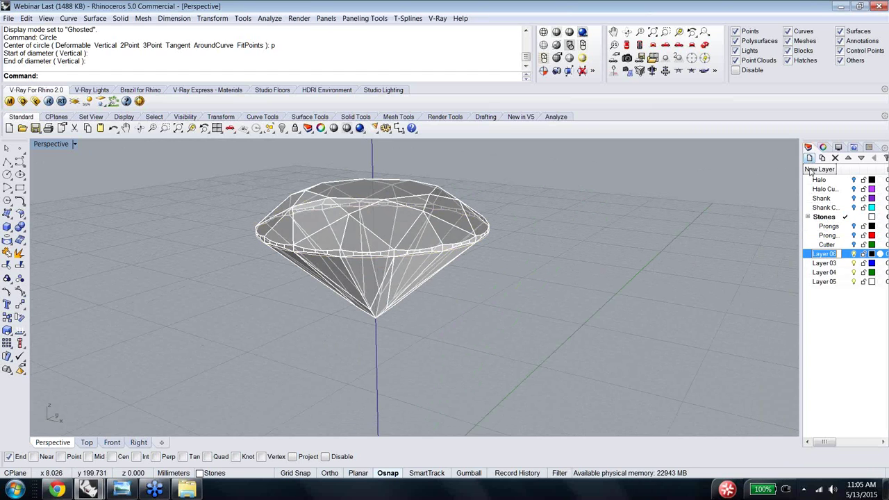
{"action": "right_click", "coordinate": [846, 255]}
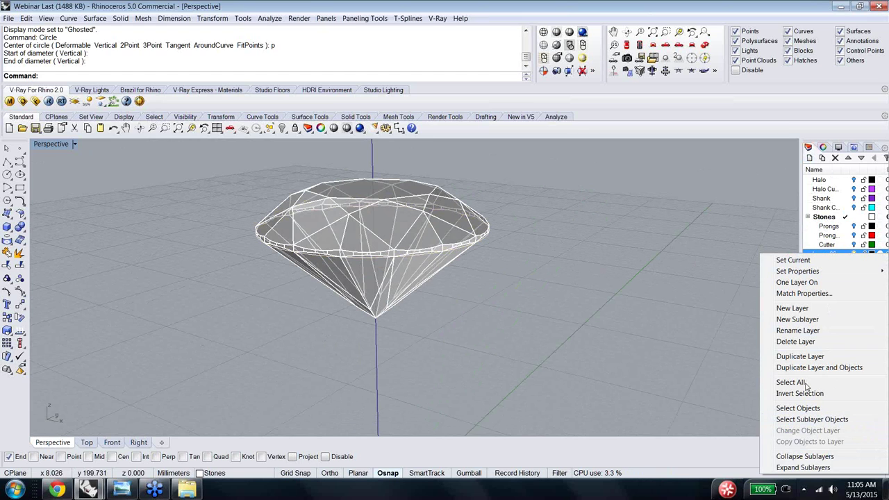
{"action": "left_click", "coordinate": [469, 248]}
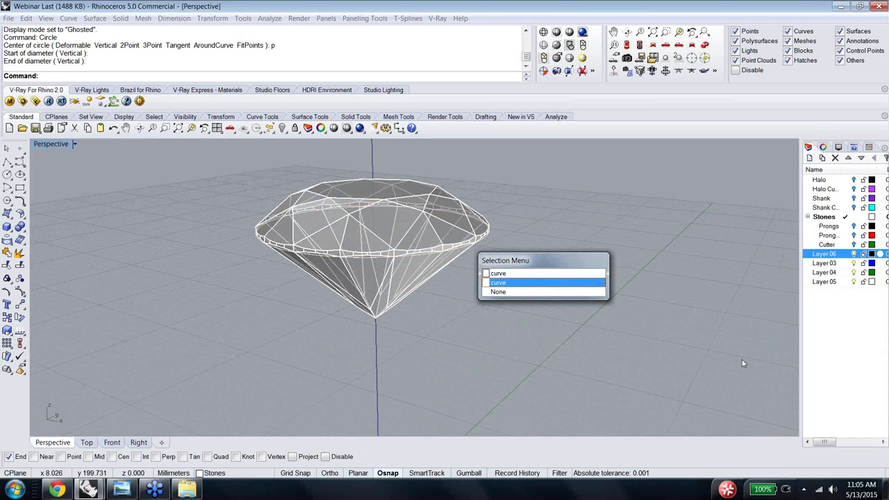
{"action": "left_click", "coordinate": [528, 284]}
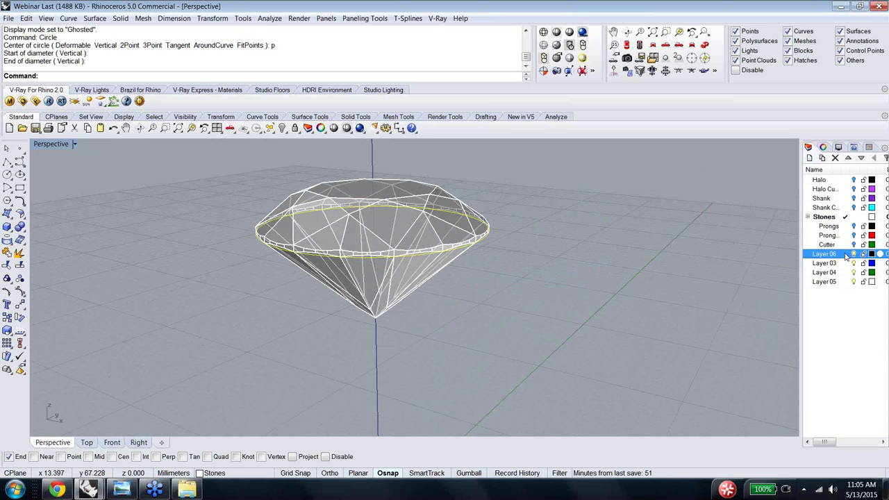
{"action": "right_click", "coordinate": [846, 256]}
{"action": "left_click", "coordinate": [818, 432]}
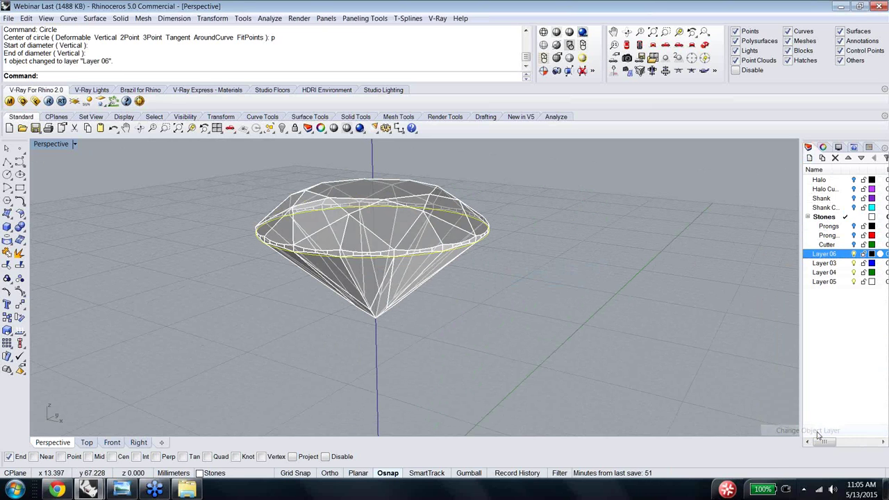
{"action": "left_click", "coordinate": [678, 382]}
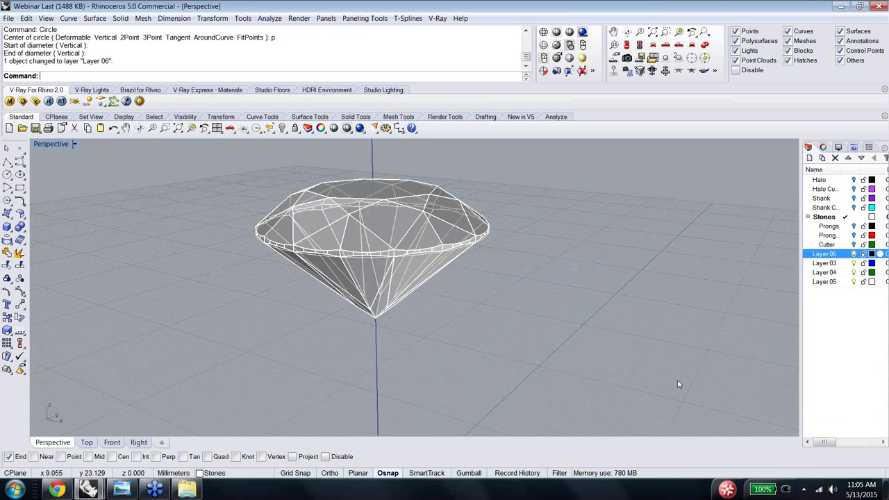
Step: Delete the duplicate girdle curve left on the Stones layer, keeping the copy on the new layer
{"action": "left_click", "coordinate": [400, 277]}
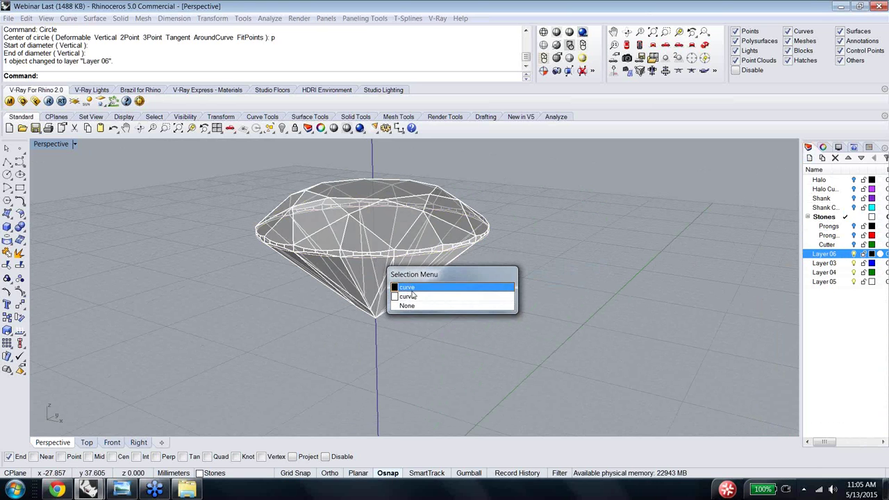
{"action": "left_click", "coordinate": [413, 296]}
{"action": "key", "text": "Delete"}
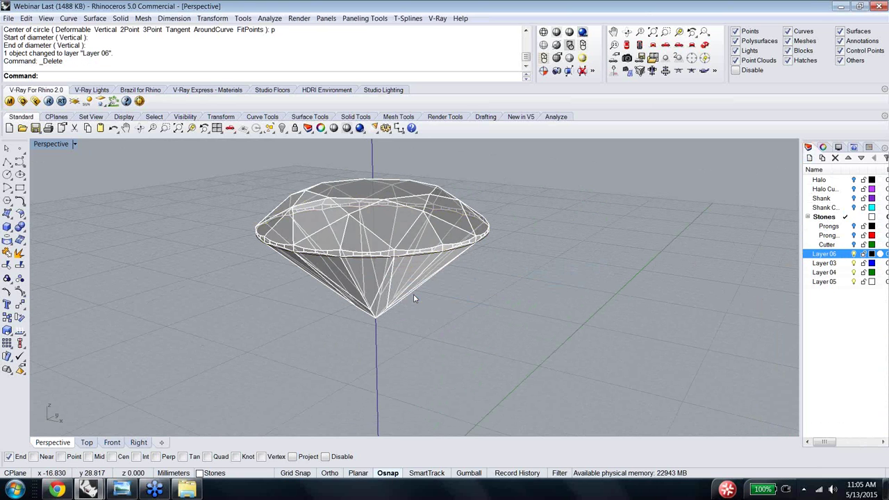
Step: Extrude the girdle circle to a point snapped to the stone's bottom tip, with Layer 06 set as the current layer
{"action": "right_click_drag", "start_coordinate": [441, 278], "coordinate": [473, 249]}
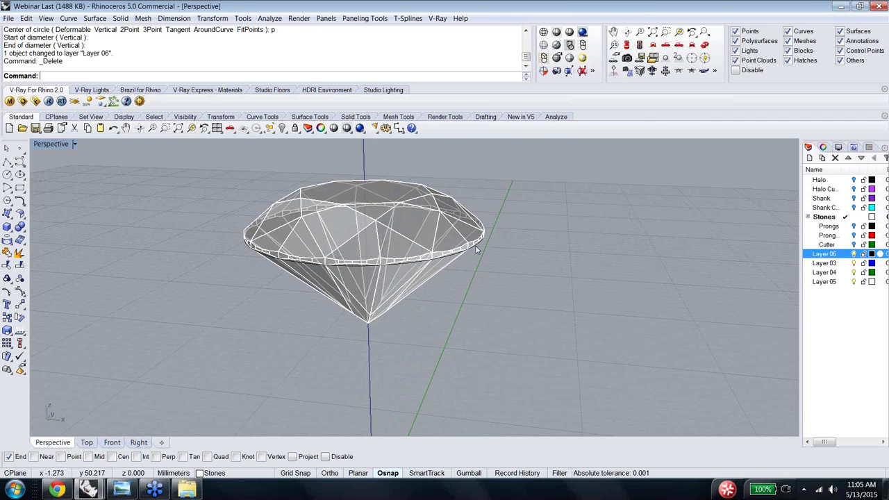
{"action": "left_click", "coordinate": [477, 248]}
{"action": "type", "text": "Extrude"}
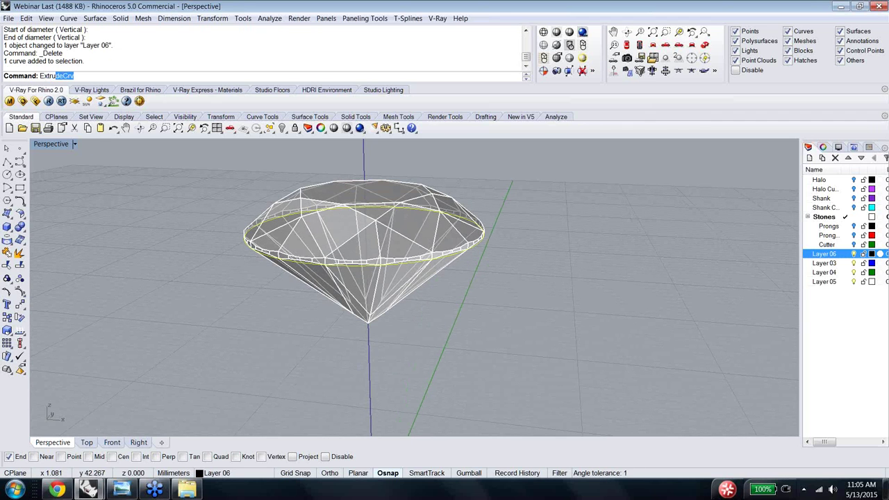
{"action": "type", "text": "Crv"}
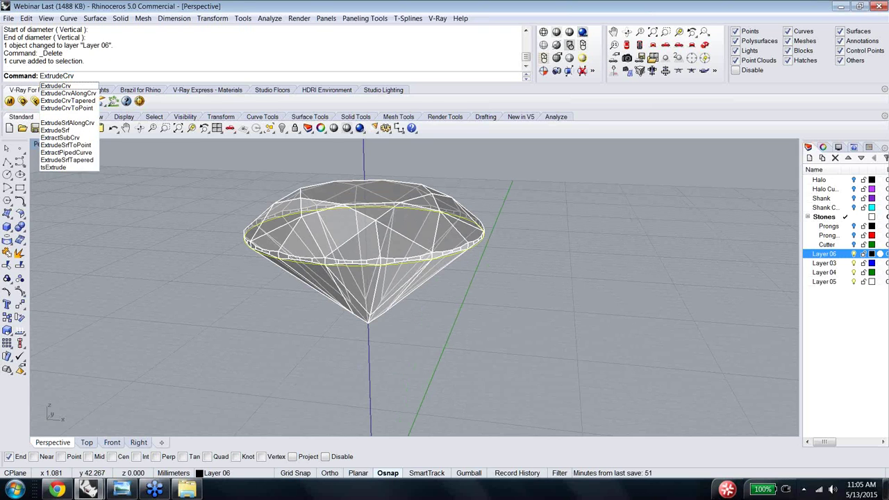
{"action": "type", "text": "ToPoint"}
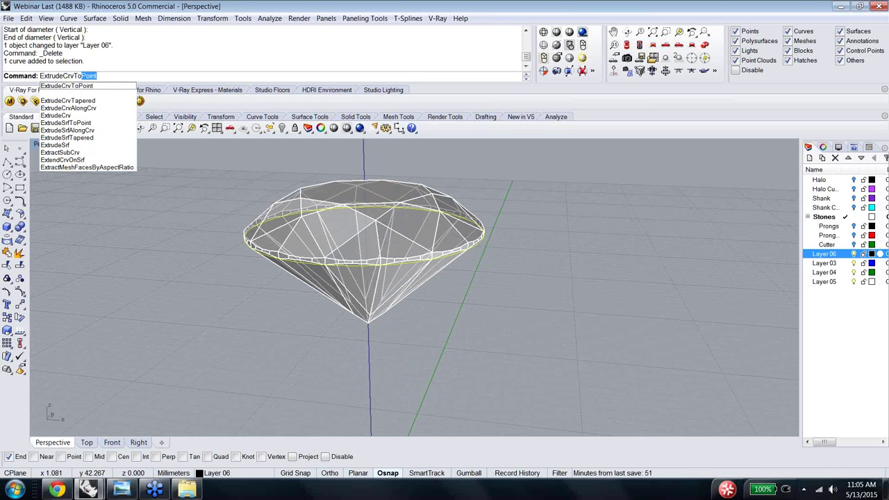
{"action": "key", "text": "Return"}
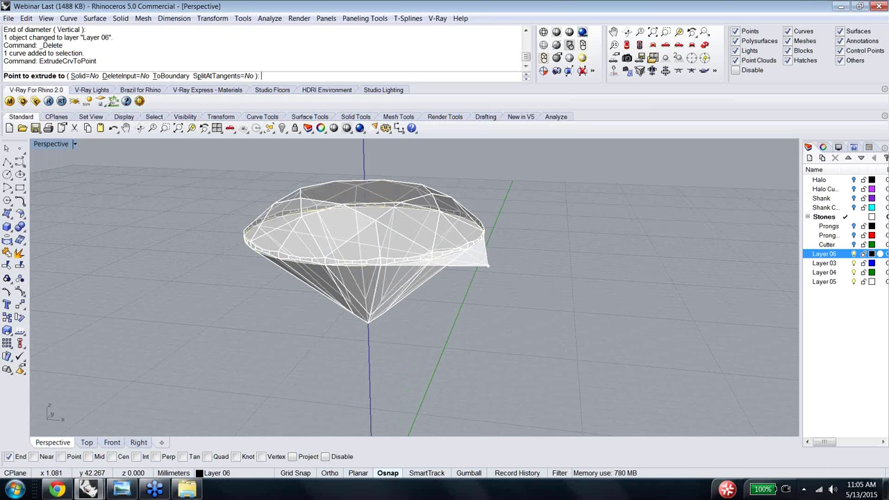
{"action": "left_click", "coordinate": [845, 255]}
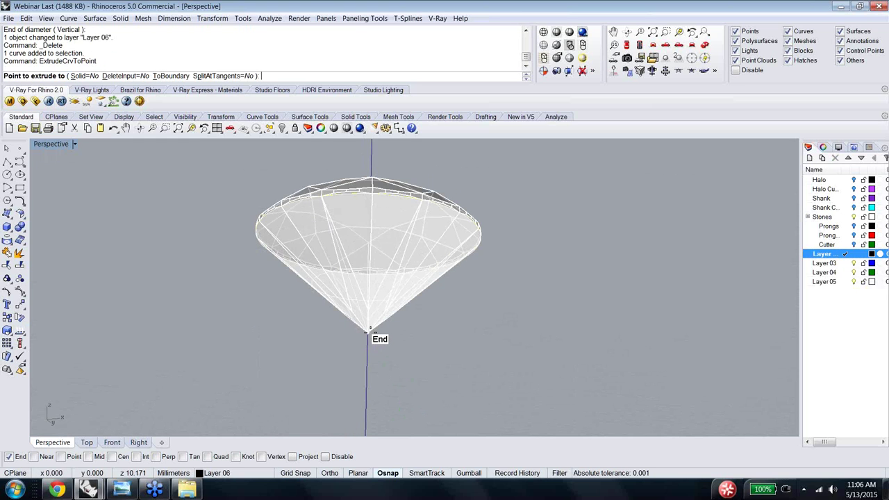
{"action": "left_click", "coordinate": [368, 332]}
Step: Select the cone surface and examine from several angles how it encloses the stone's lower facets
{"action": "right_click_drag", "start_coordinate": [461, 303], "coordinate": [428, 280]}
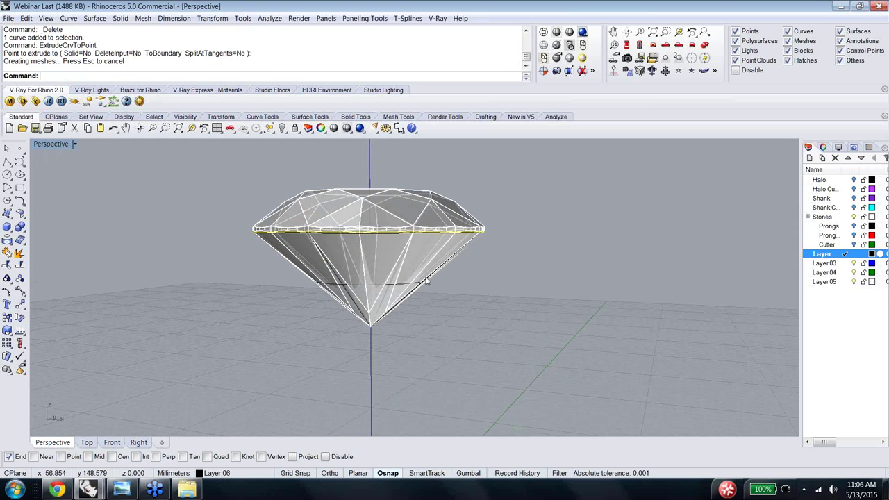
{"action": "left_click", "coordinate": [442, 297]}
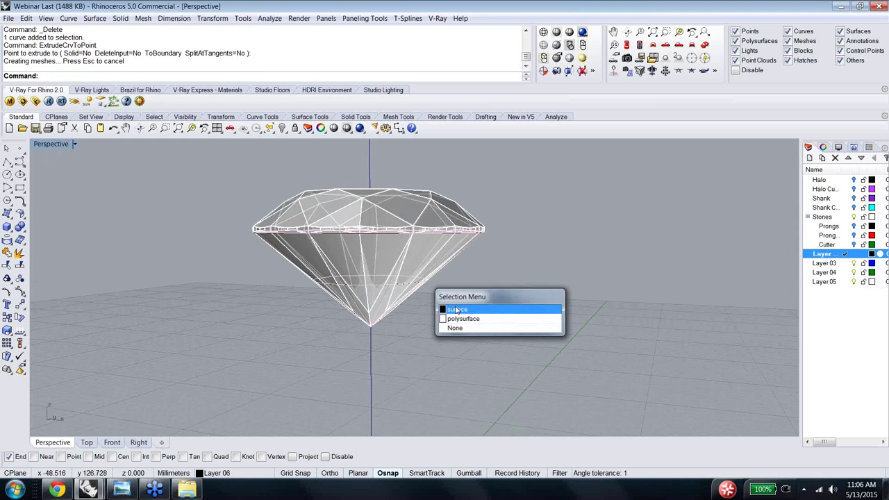
{"action": "left_click", "coordinate": [456, 310]}
{"action": "right_click_drag", "start_coordinate": [518, 219], "coordinate": [352, 349]}
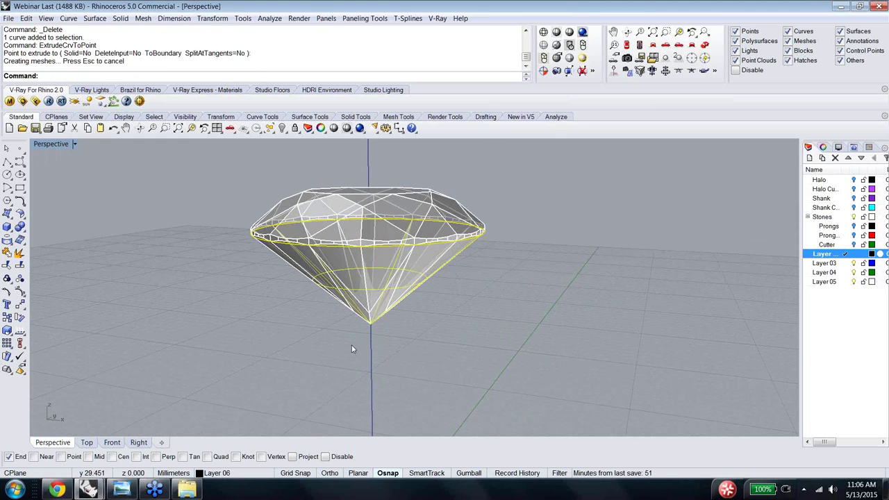
{"action": "right_click_drag", "start_coordinate": [351, 345], "coordinate": [528, 275]}
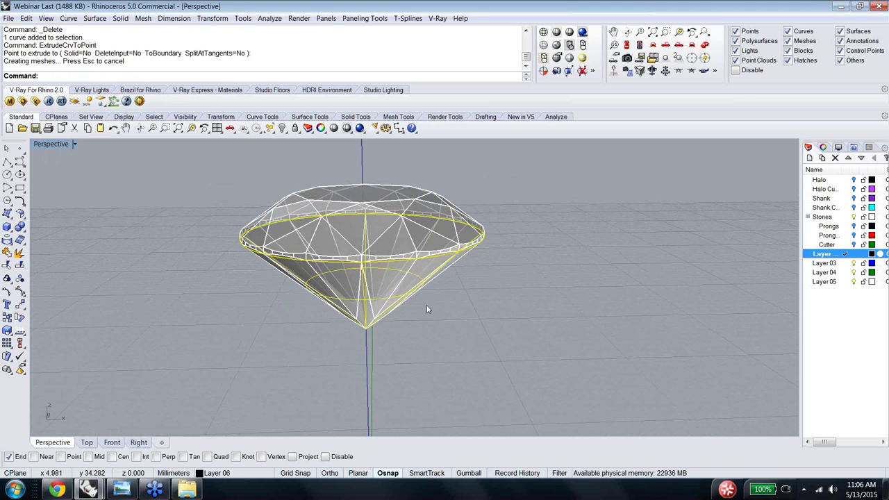
{"action": "mouse_move", "coordinate": [435, 307]}
{"action": "right_mouse_down"}
{"action": "mouse_move", "coordinate": [403, 310]}
{"action": "mouse_move", "coordinate": [436, 322]}
{"action": "right_mouse_up"}
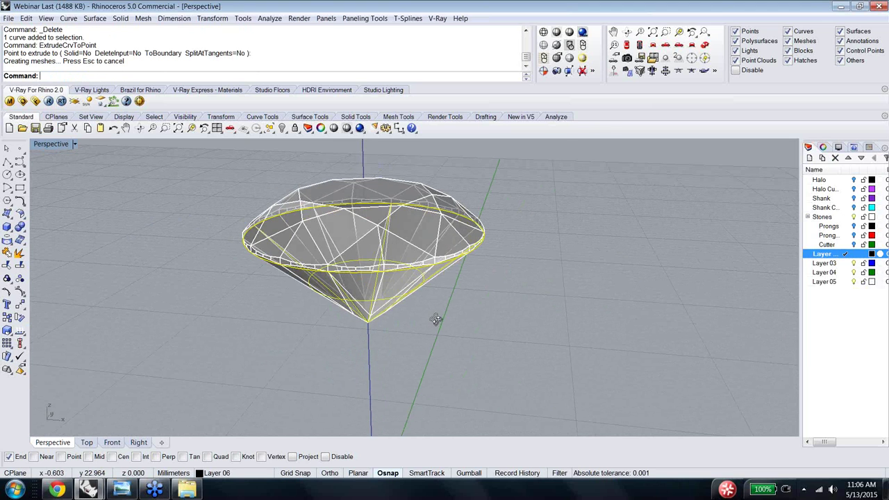
{"action": "mouse_move", "coordinate": [436, 320]}
{"action": "right_mouse_down"}
{"action": "mouse_move", "coordinate": [428, 351]}
{"action": "mouse_move", "coordinate": [416, 351]}
{"action": "mouse_move", "coordinate": [398, 331]}
{"action": "mouse_move", "coordinate": [371, 331]}
{"action": "mouse_move", "coordinate": [431, 319]}
{"action": "mouse_move", "coordinate": [430, 311]}
{"action": "right_mouse_up"}
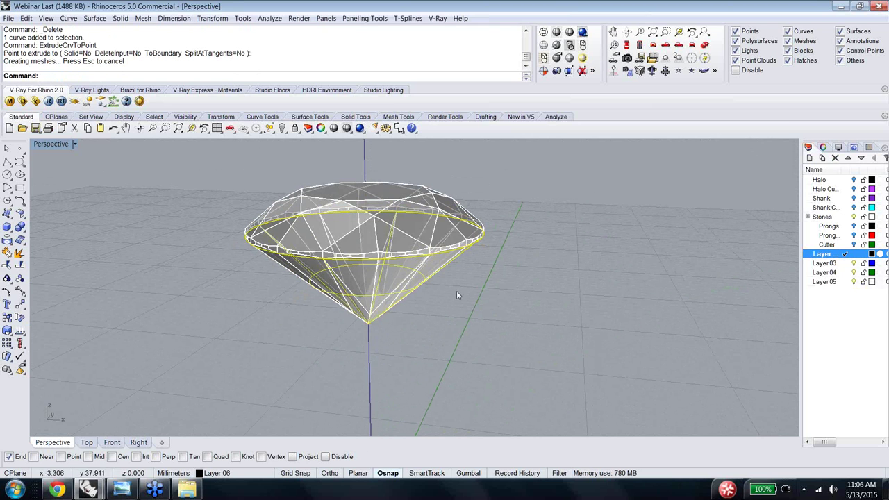
{"action": "left_click", "coordinate": [514, 260]}
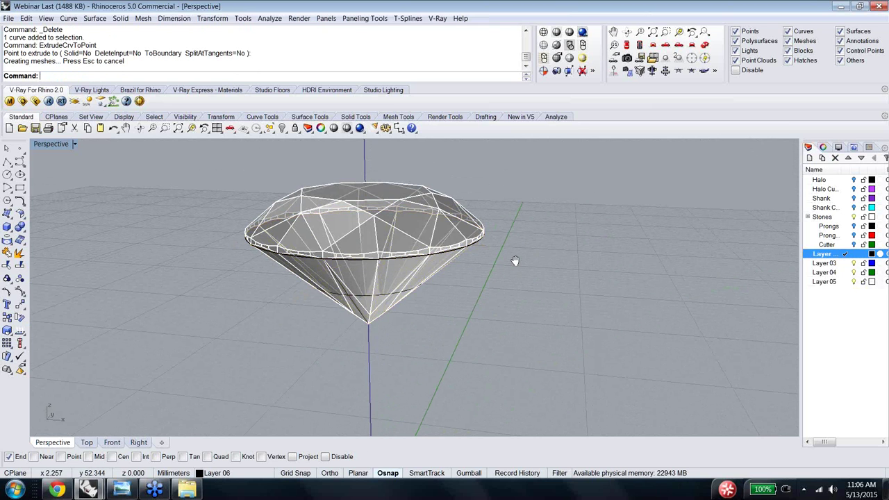
Step: Extrude the girdle circle straight up about 2 mm past the stone's table, with BothSides set to No
{"action": "right_click_drag", "start_coordinate": [515, 261], "coordinate": [530, 333], "text": "shift"}
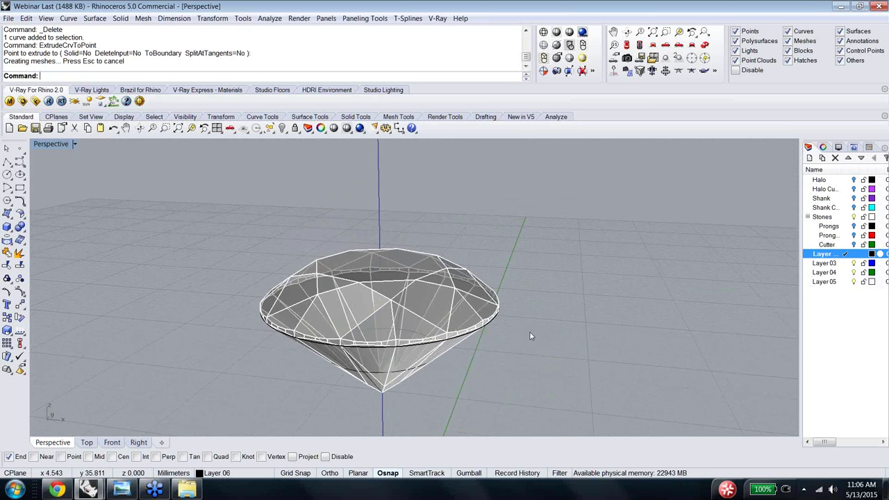
{"action": "left_click", "coordinate": [494, 312]}
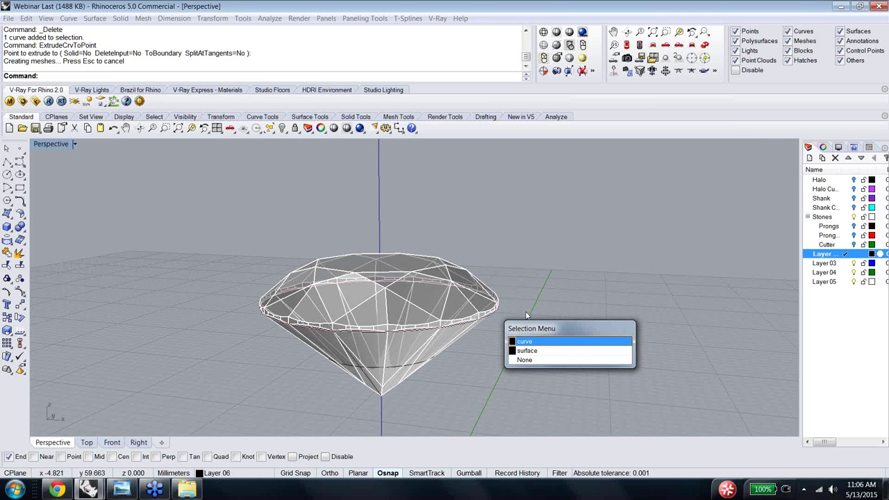
{"action": "type", "text": "Extr"}
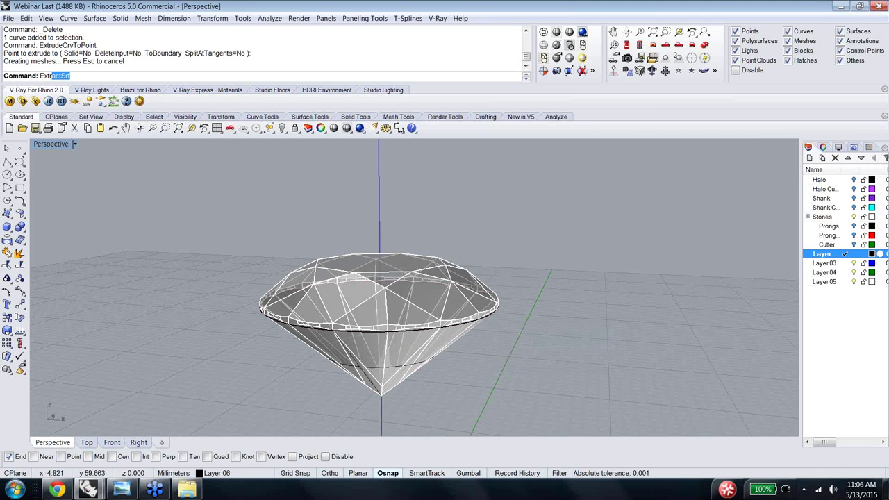
{"action": "type", "text": "u"}
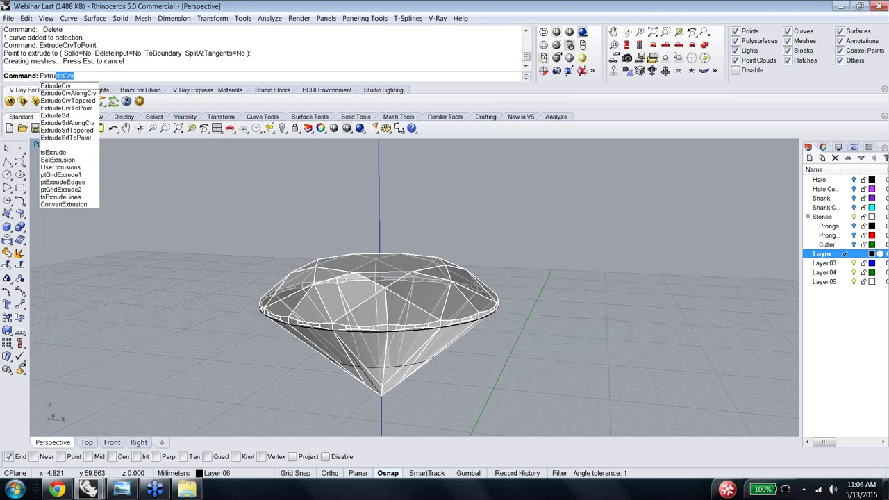
{"action": "key", "text": "Return"}
{"action": "left_click", "coordinate": [496, 316]}
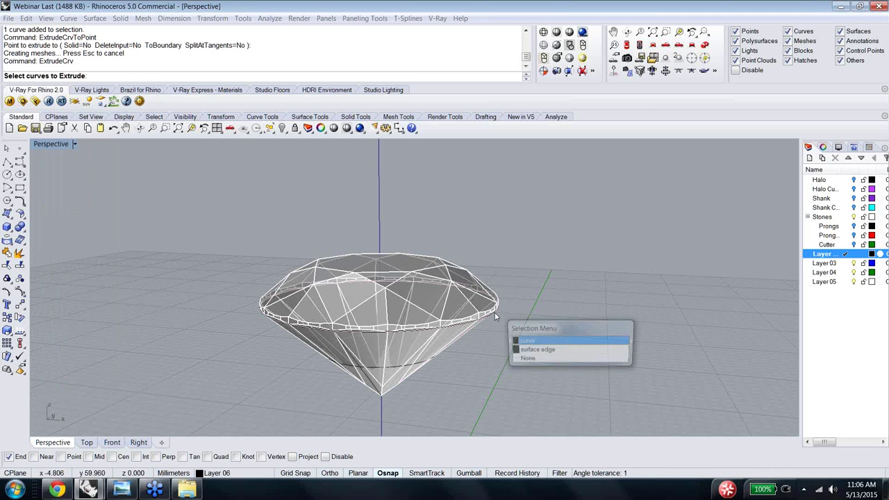
{"action": "left_click", "coordinate": [526, 341]}
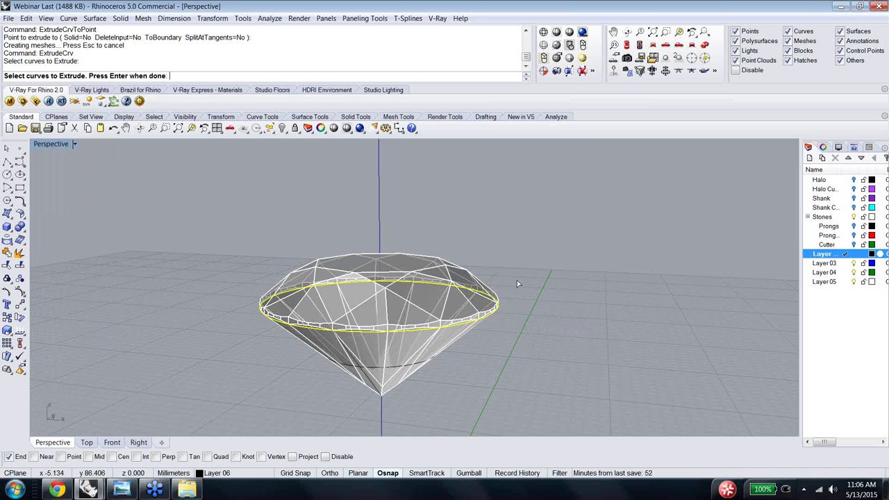
{"action": "key", "text": "Return"}
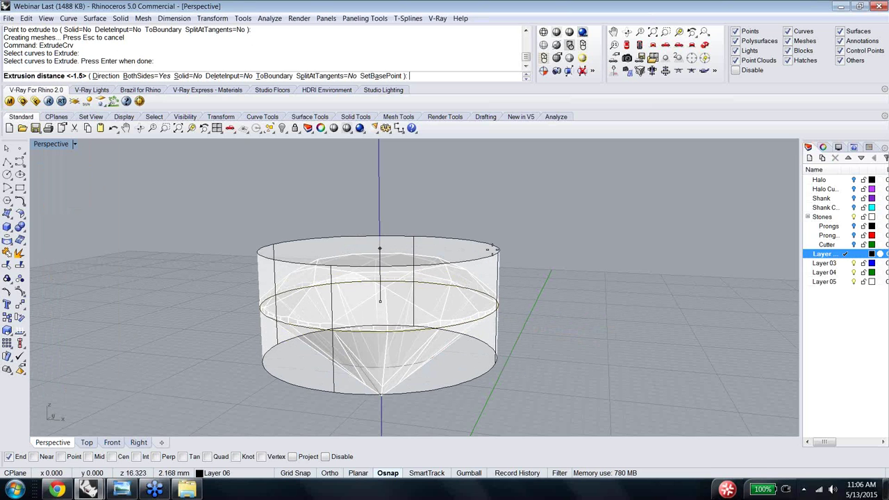
{"action": "type", "text": "b"}
{"action": "key", "text": "Return"}
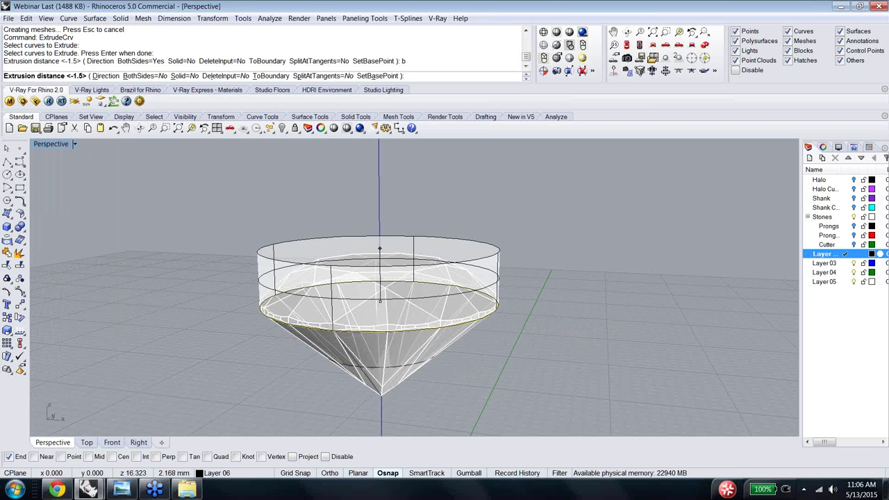
{"action": "right_click_drag", "start_coordinate": [491, 249], "coordinate": [548, 248]}
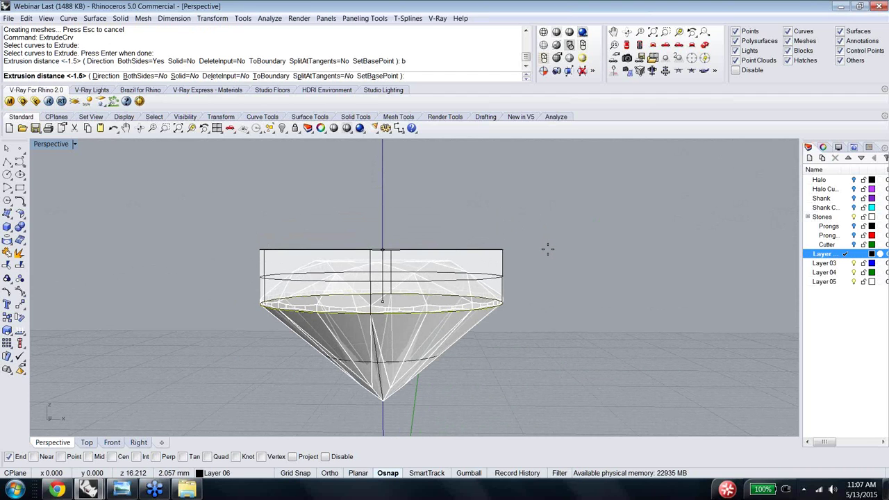
{"action": "left_click", "coordinate": [547, 248]}
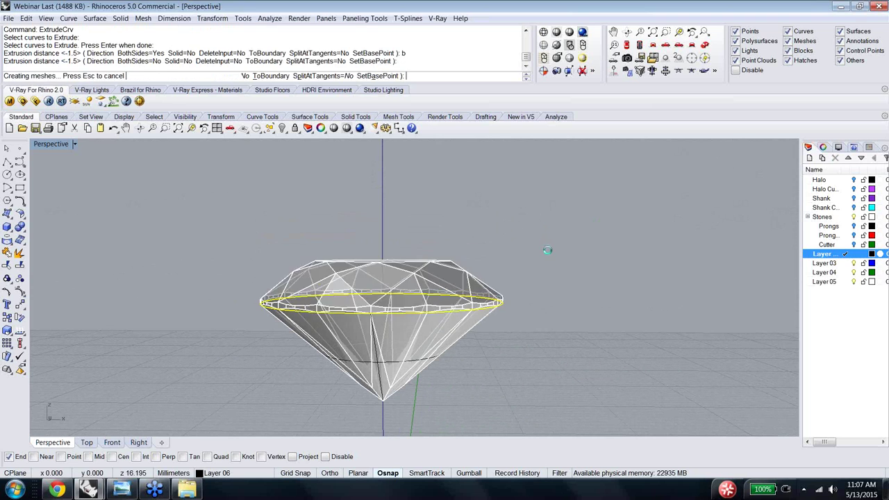
{"action": "left_click", "coordinate": [507, 306]}
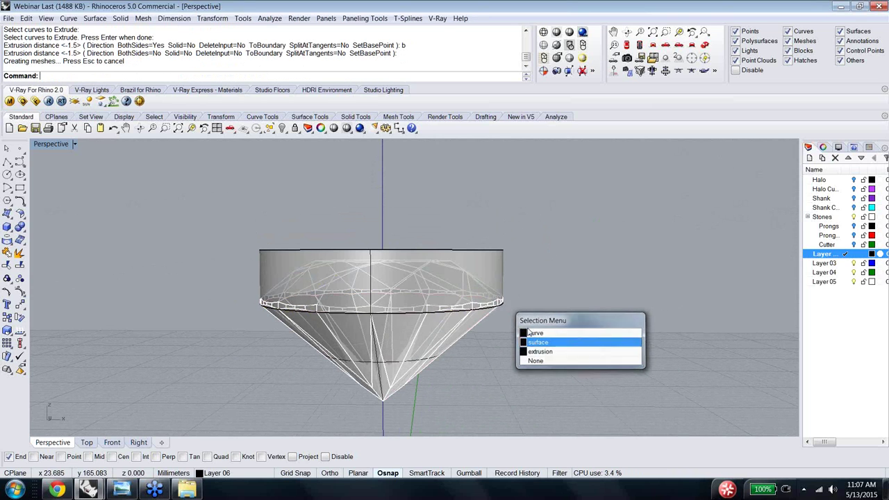
{"action": "left_click", "coordinate": [537, 342]}
{"action": "key", "text": "Escape"}
Step: Select all surfaces with SelSrf and join the cone and the cylindrical wall into one polysurface
{"action": "type", "text": "Se"}
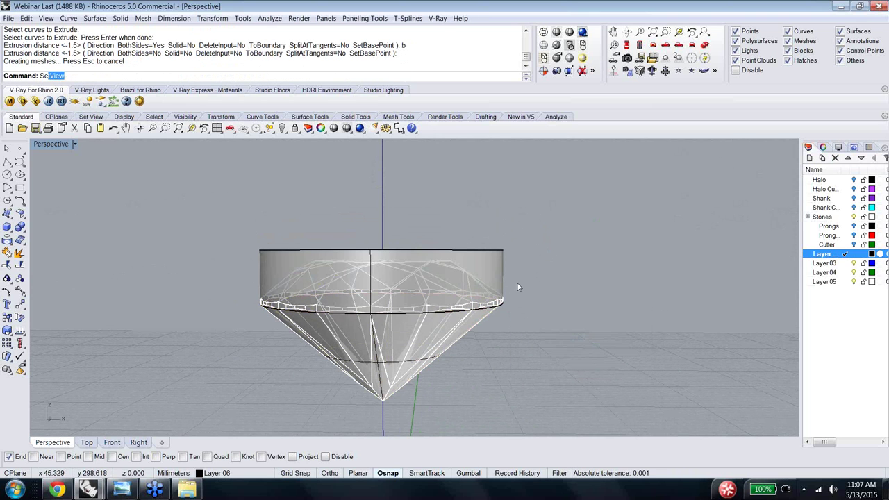
{"action": "type", "text": "lSrf"}
{"action": "key", "text": "Return"}
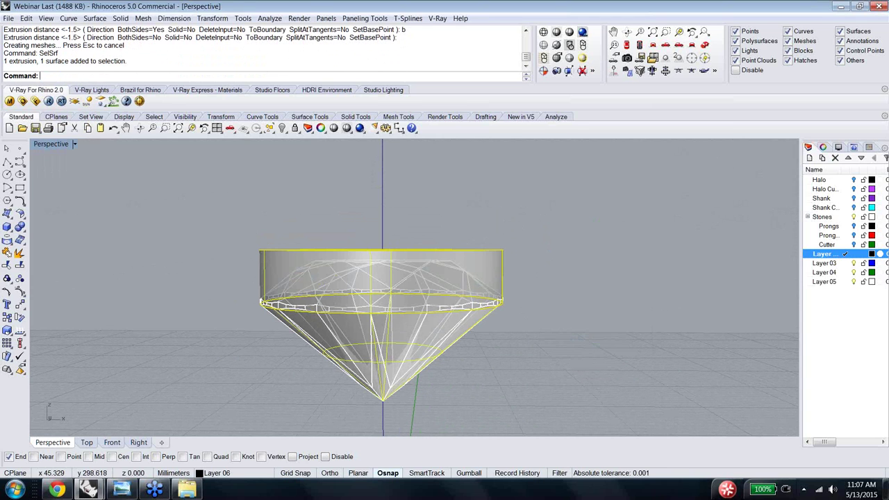
{"action": "key", "text": "ctrl+j"}
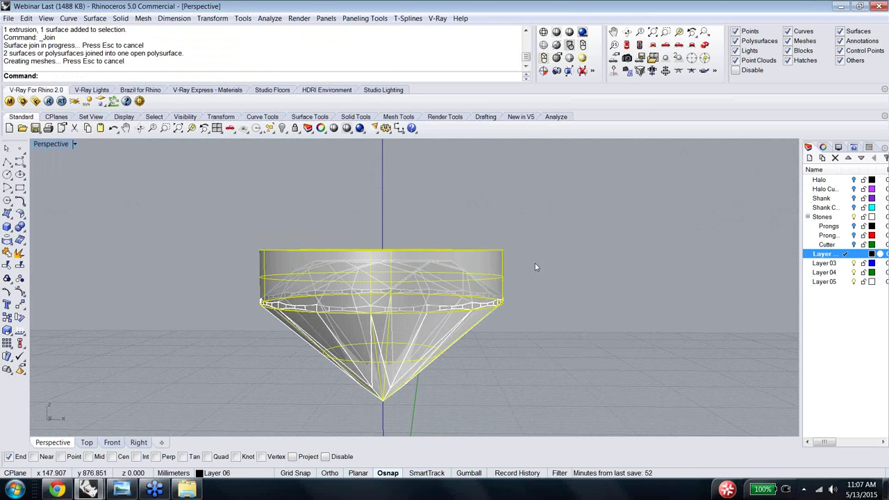
Step: Cap the open top of the joined cone and cylinder, and check the resulting solid around the stone
{"action": "right_click_drag", "start_coordinate": [534, 264], "coordinate": [532, 282]}
{"action": "type", "text": "Cap"}
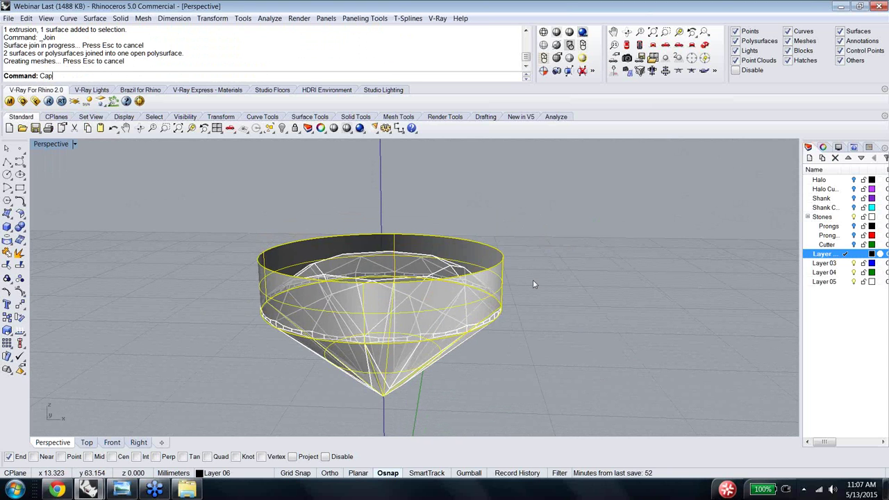
{"action": "key", "text": "Return"}
{"action": "key", "text": "Escape"}
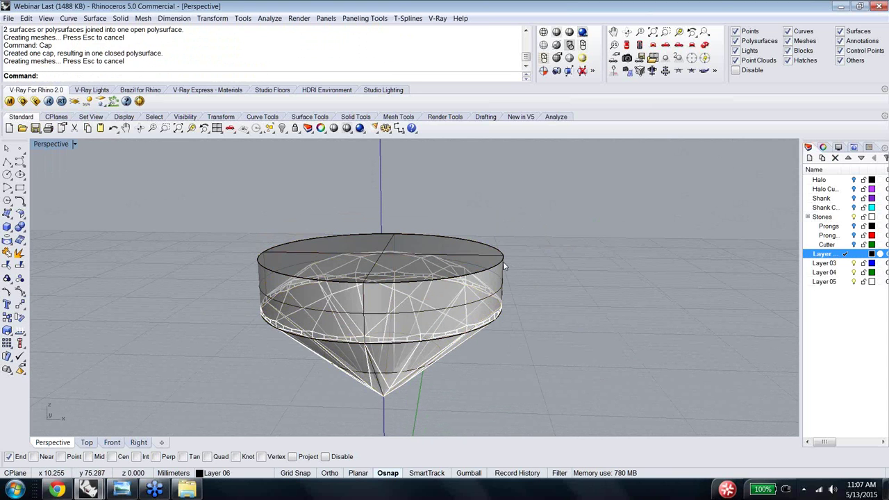
{"action": "left_click", "coordinate": [503, 261]}
{"action": "mouse_move", "coordinate": [558, 298]}
{"action": "right_mouse_down"}
{"action": "mouse_move", "coordinate": [507, 298]}
{"action": "mouse_move", "coordinate": [544, 309]}
{"action": "right_mouse_up"}
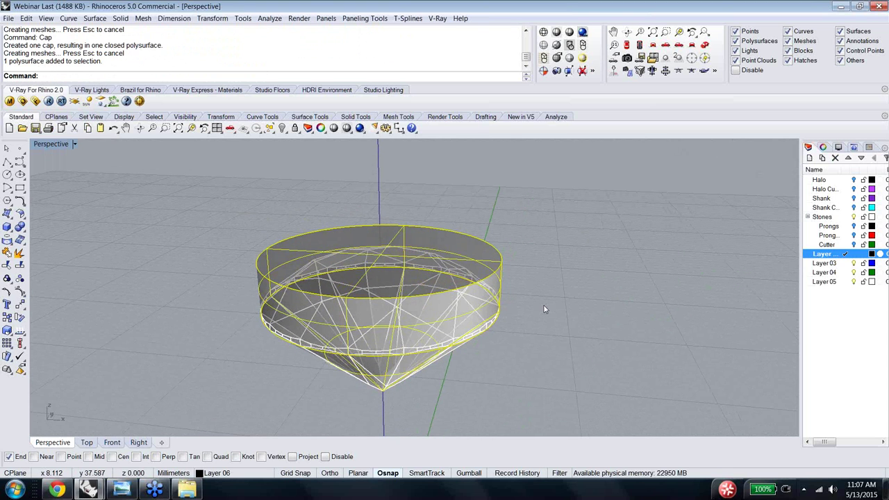
{"action": "key", "text": "Escape"}
{"action": "right_click_drag", "start_coordinate": [548, 303], "coordinate": [557, 306]}
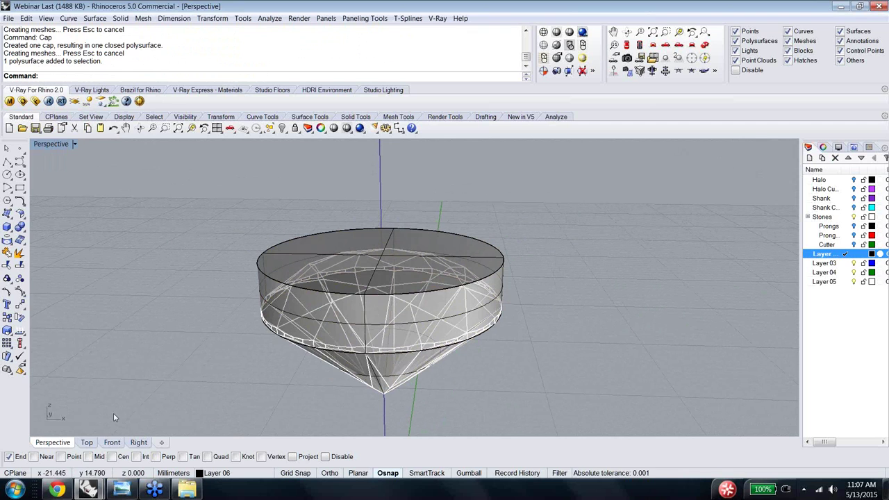
Step: Offset the solid's circular top edge inward by about 2.26 mm with the ThroughPoint option
{"action": "left_click", "coordinate": [86, 443]}
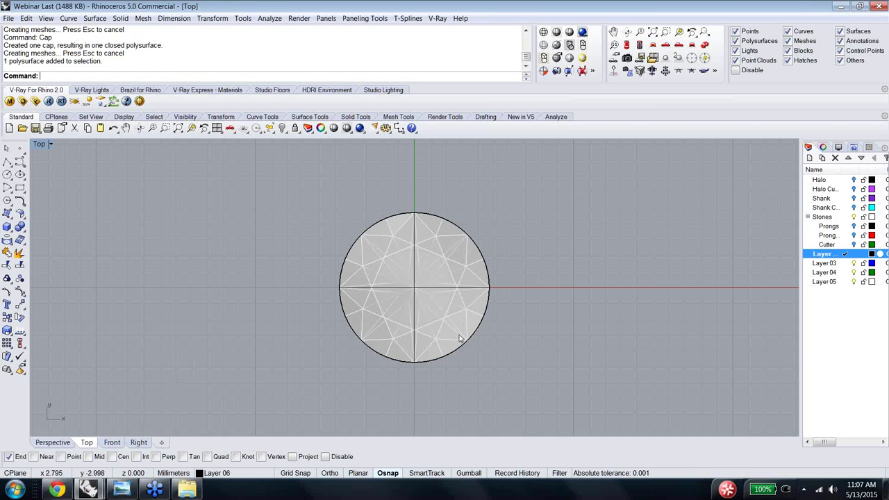
{"action": "scroll", "coordinate": [539, 313], "scroll_direction": "up", "scroll_amount": 2}
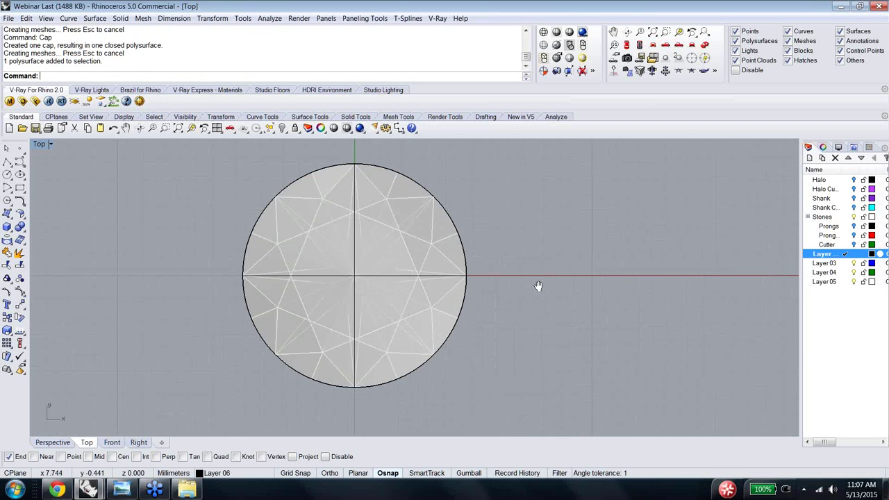
{"action": "scroll", "coordinate": [563, 300], "scroll_direction": "down", "scroll_amount": 1}
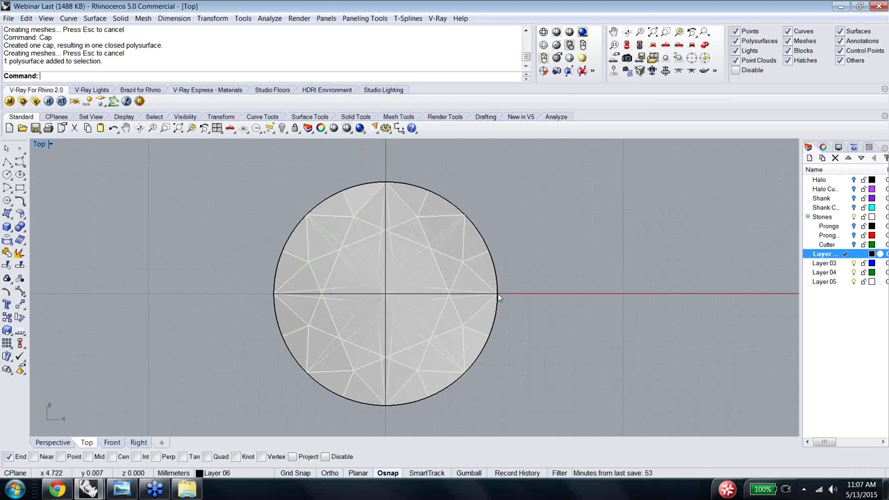
{"action": "right_click_drag", "start_coordinate": [498, 294], "coordinate": [496, 238], "text": "ctrl+shift"}
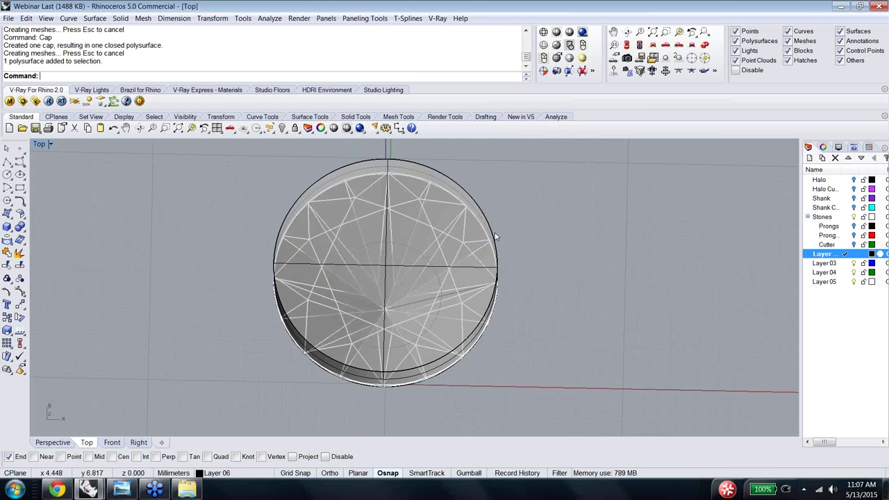
{"action": "type", "text": "ffset"}
{"action": "key", "text": "Return"}
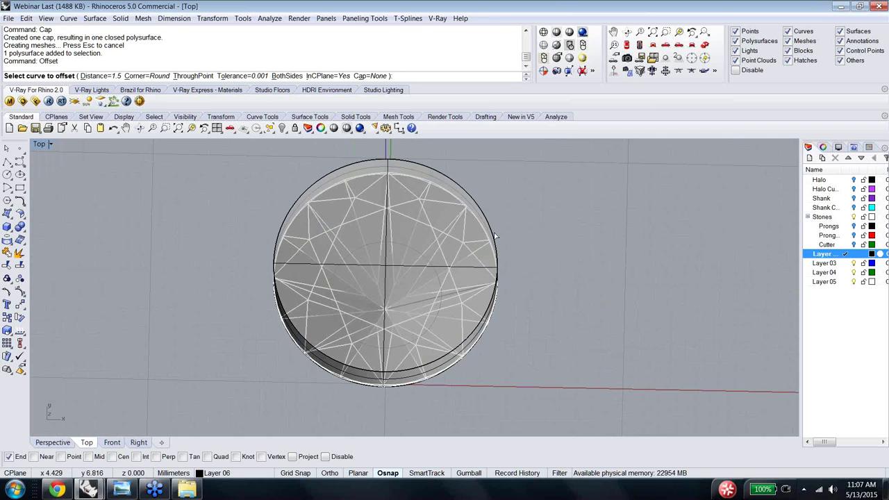
{"action": "left_click", "coordinate": [496, 237]}
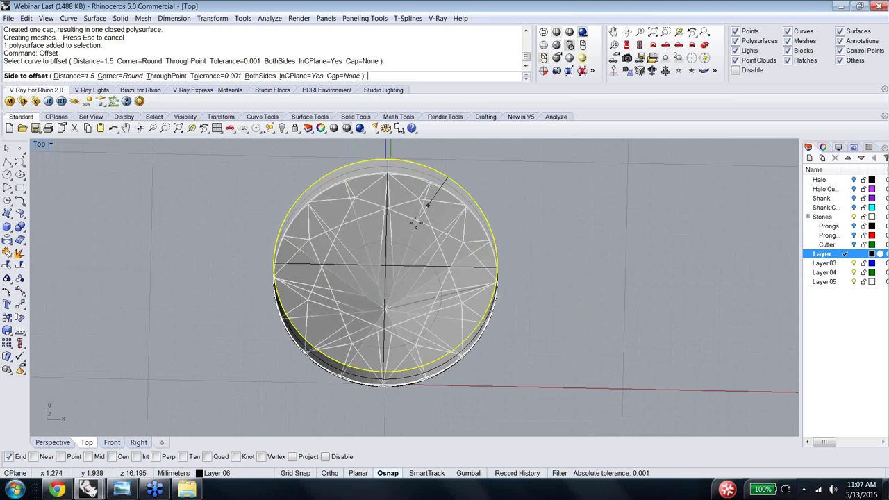
{"action": "key", "text": "Home"}
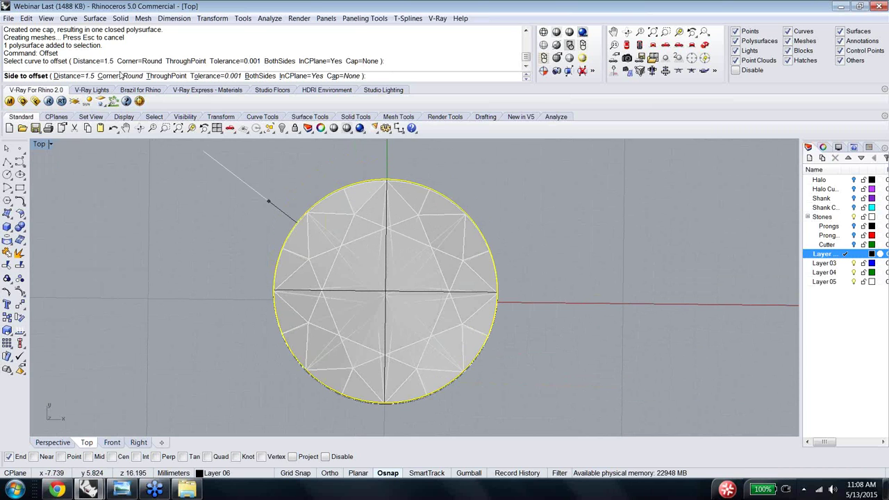
{"action": "left_click", "coordinate": [175, 75]}
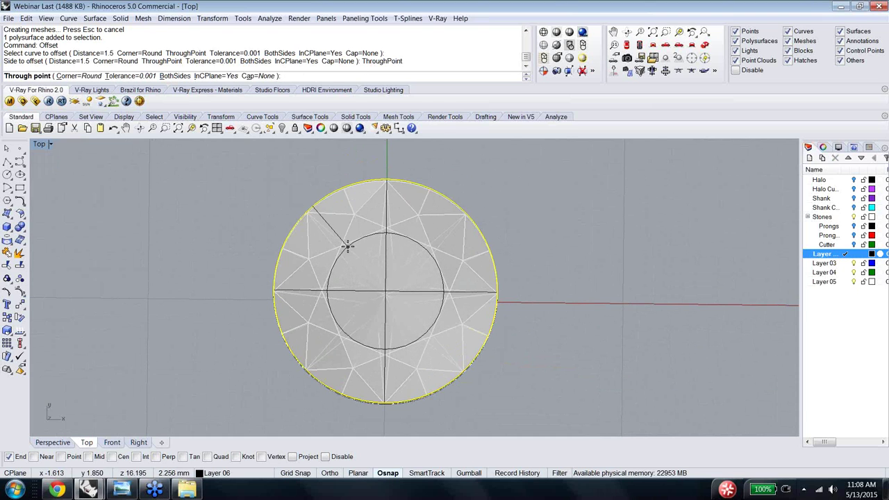
{"action": "left_click", "coordinate": [348, 247]}
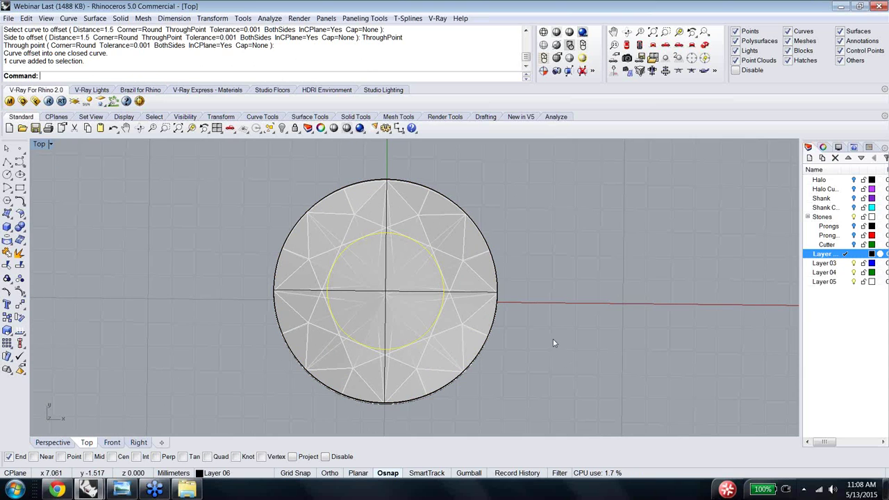
Step: Extrude the inner offset circle about 7 mm vertically with BothSides=Yes and Solid=Yes, so the cylinder passes beyond the stone's point
{"action": "right_click_drag", "start_coordinate": [552, 339], "coordinate": [208, 374], "text": "ctrl+shift"}
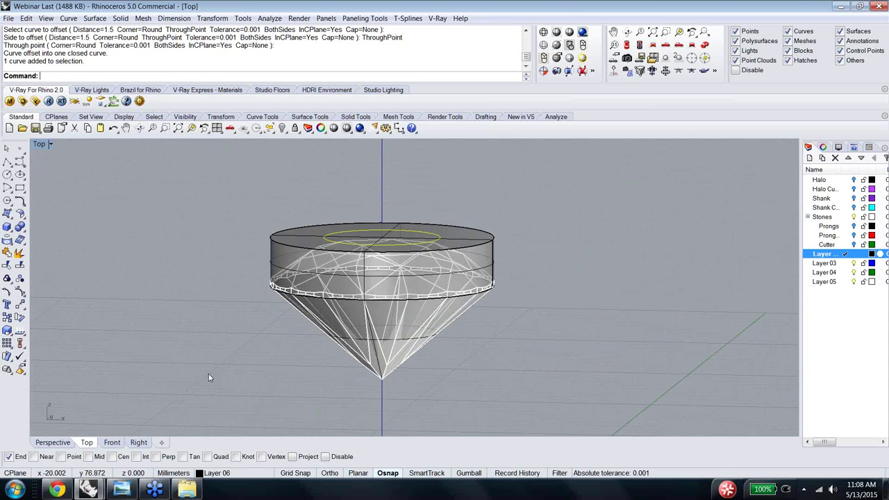
{"action": "left_click", "coordinate": [114, 443]}
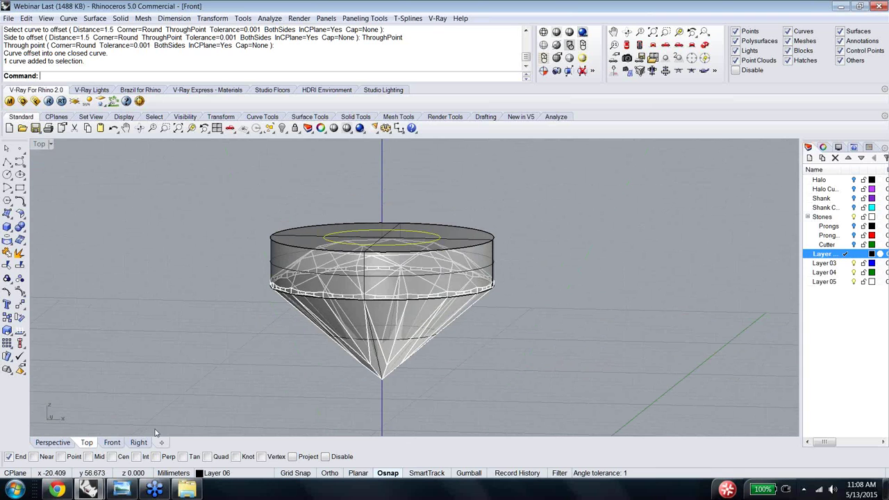
{"action": "scroll", "coordinate": [463, 303], "scroll_direction": "down", "scroll_amount": 3}
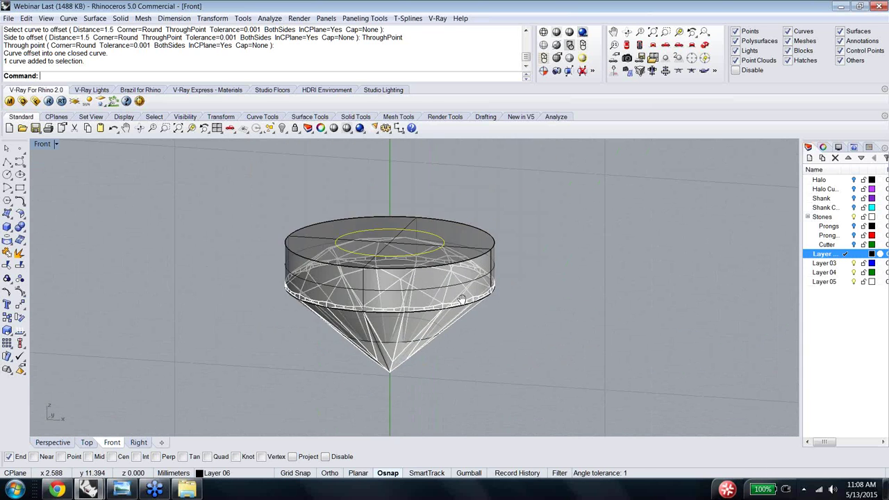
{"action": "type", "text": "Ex"}
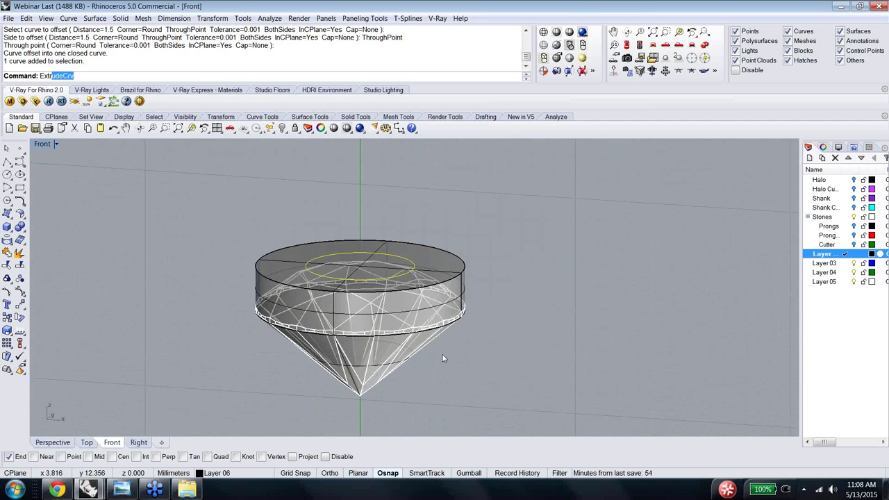
{"action": "type", "text": "trude"}
{"action": "key", "text": "Return"}
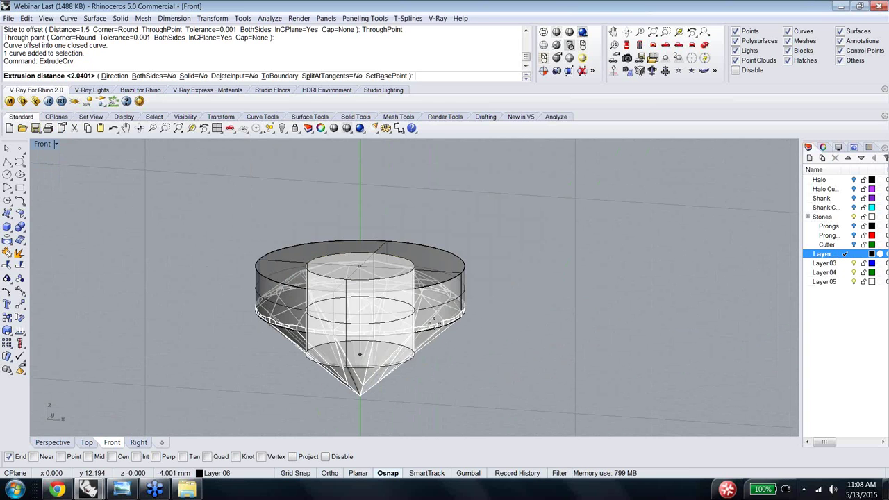
{"action": "left_click", "coordinate": [161, 76]}
{"action": "left_click", "coordinate": [194, 76]}
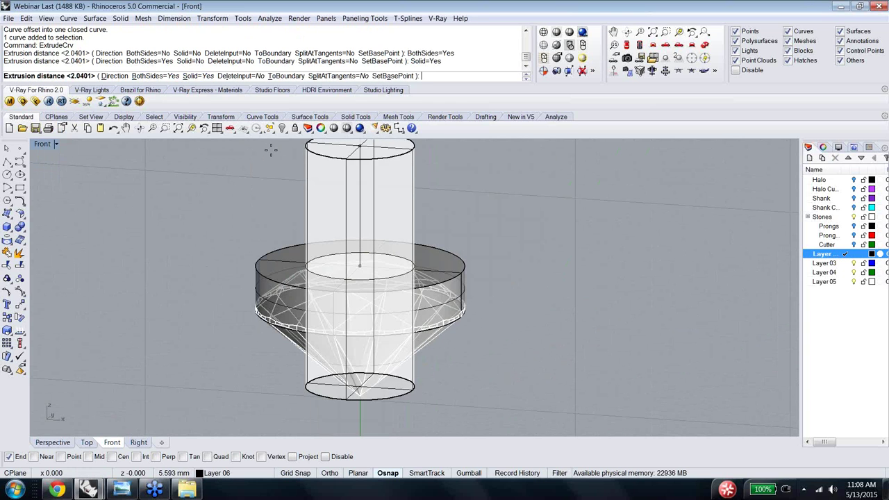
{"action": "type", "text": "front"}
{"action": "key", "text": "Return"}
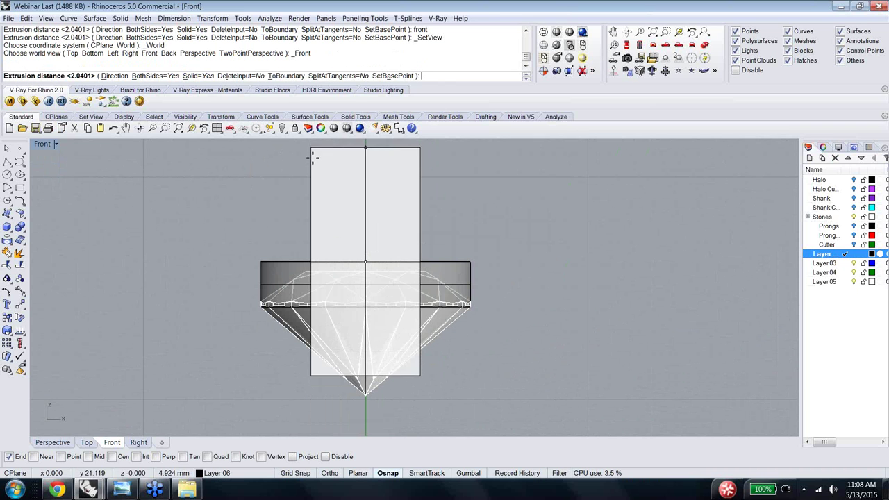
{"action": "key", "text": "F8"}
{"action": "right_click_drag", "start_coordinate": [314, 149], "coordinate": [284, 147]}
{"action": "key", "text": "F8"}
{"action": "scroll", "coordinate": [303, 179], "scroll_direction": "down", "scroll_amount": 3}
{"action": "key", "text": "F8"}
{"action": "key", "text": "F8"}
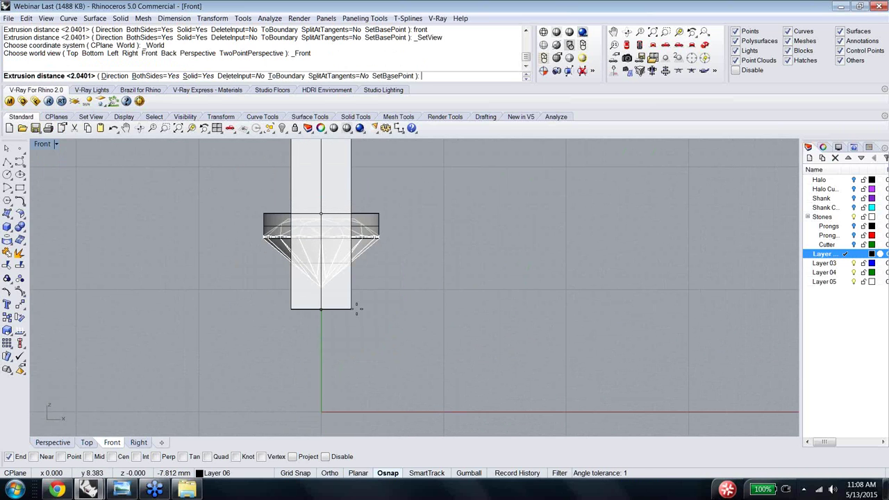
{"action": "right_click_drag", "start_coordinate": [353, 303], "coordinate": [377, 355]}
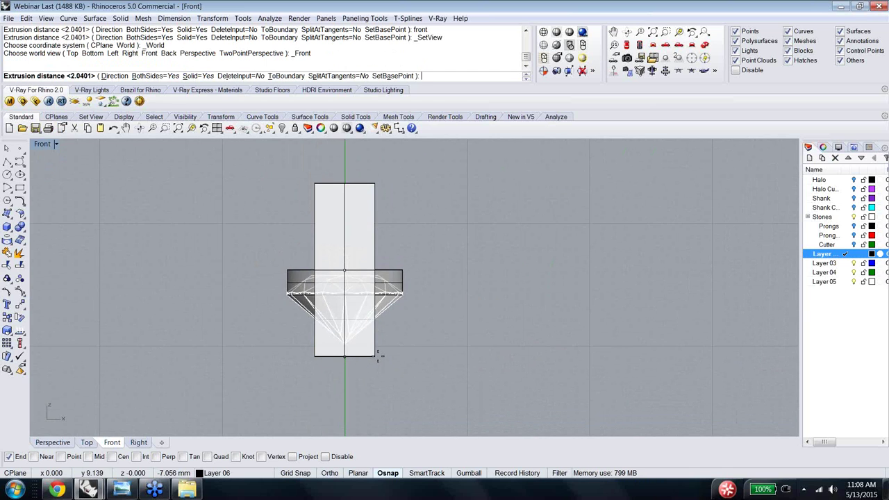
{"action": "left_click", "coordinate": [377, 355]}
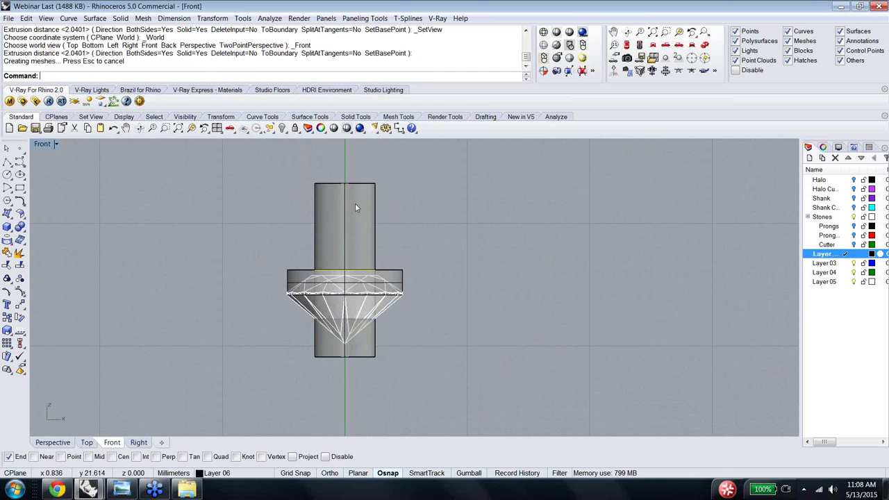
Step: Turn on the gumball and move the cylinder down so it extends further below the stone's point
{"action": "right_click_drag", "start_coordinate": [355, 208], "coordinate": [379, 242], "text": "ctrl+shift"}
{"action": "left_click", "coordinate": [379, 241]}
{"action": "right_click_drag", "start_coordinate": [461, 251], "coordinate": [400, 239], "text": "ctrl+shift"}
{"action": "left_click", "coordinate": [469, 473]}
{"action": "left_click_drag", "start_coordinate": [361, 253], "coordinate": [360, 285]}
{"action": "key", "text": "Escape"}
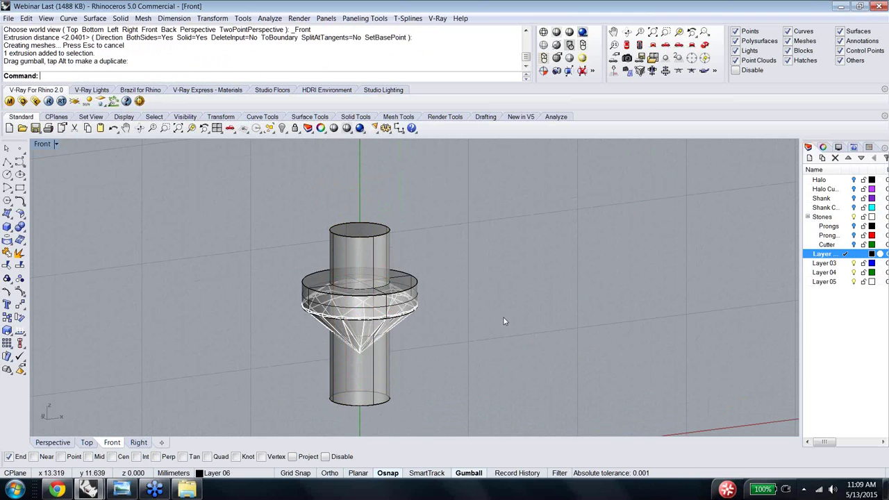
Step: Select the stone, consult its GIA grading report in Windows Photo Viewer, and return to Rhinoceros
{"action": "right_click_drag", "start_coordinate": [507, 323], "coordinate": [458, 328], "text": "ctrl+shift"}
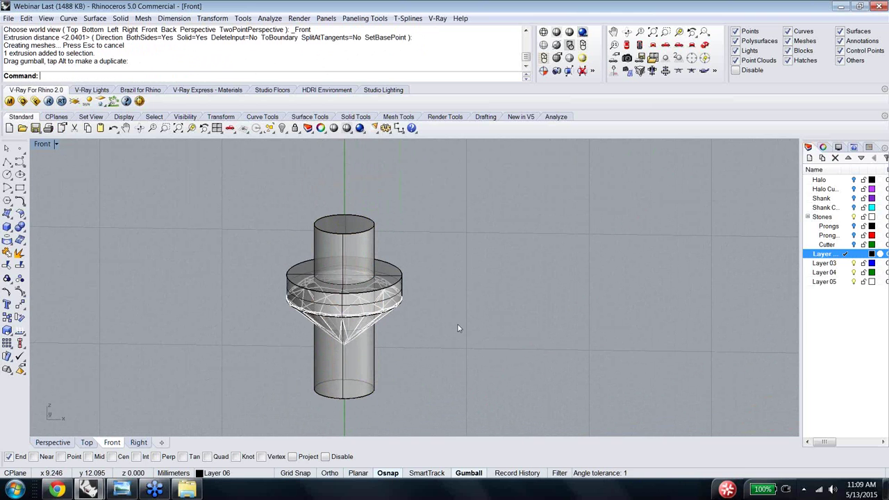
{"action": "key", "text": "Return"}
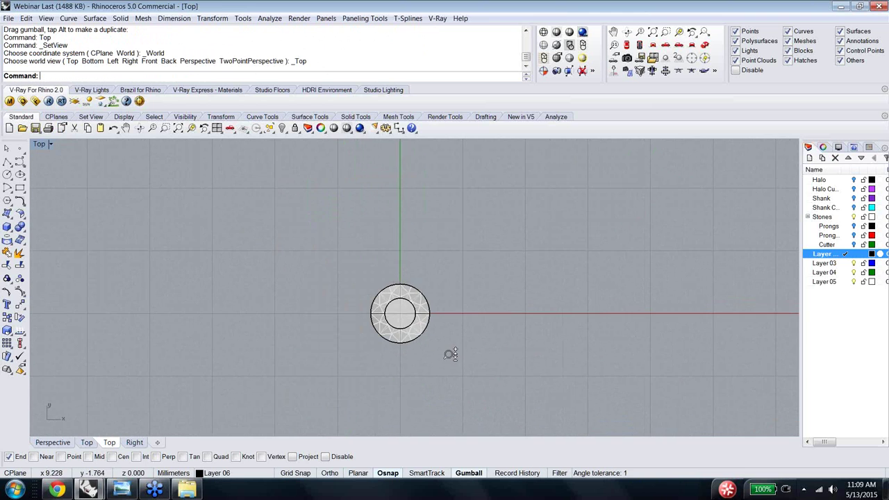
{"action": "right_click_drag", "start_coordinate": [467, 324], "coordinate": [421, 314], "text": "ctrl+shift"}
{"action": "scroll", "coordinate": [422, 314], "scroll_direction": "up", "scroll_amount": 8}
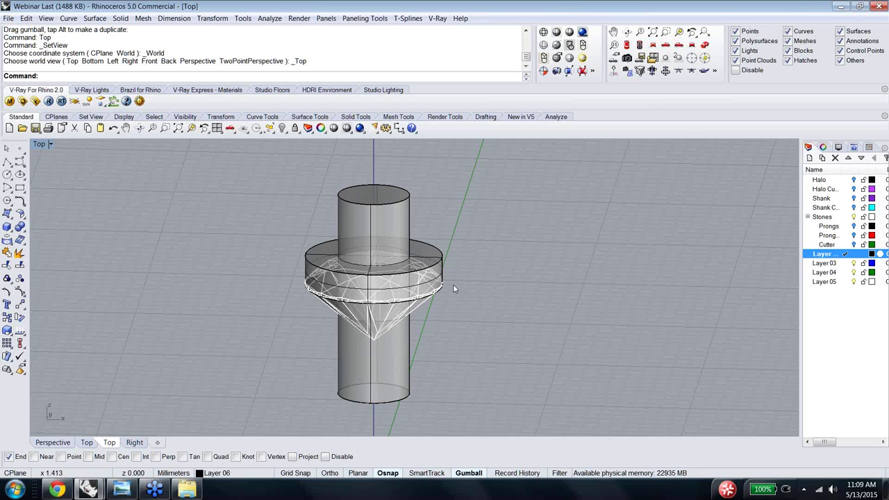
{"action": "left_click", "coordinate": [393, 304]}
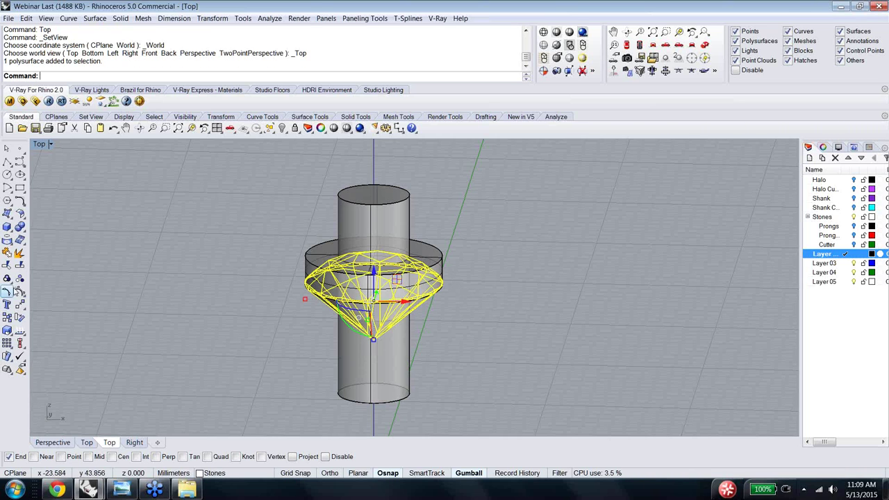
{"action": "left_click", "coordinate": [129, 490]}
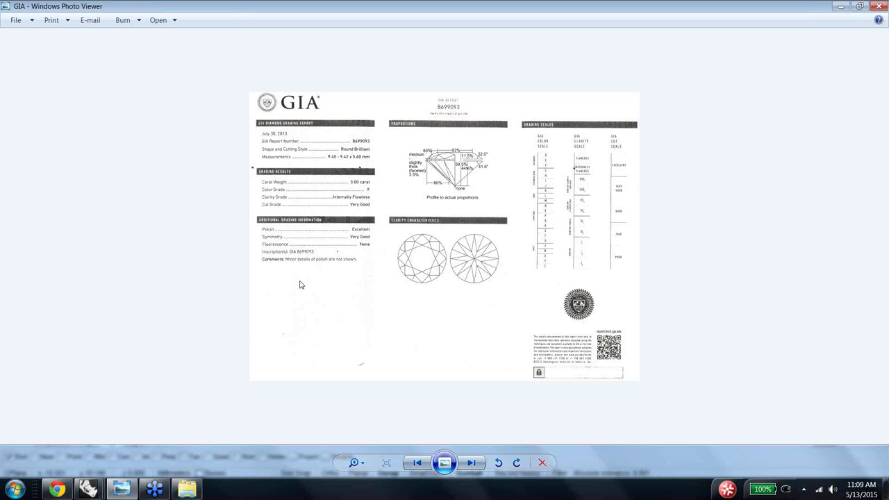
{"action": "left_click", "coordinate": [89, 489]}
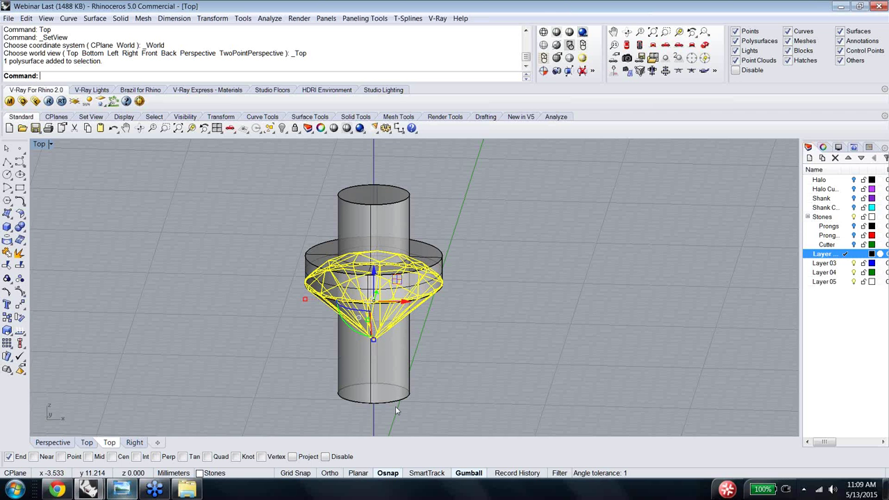
Step: Copy the selected stone in place and lock the selected stone
{"action": "right_click_drag", "start_coordinate": [541, 274], "coordinate": [539, 374]}
{"action": "type", "text": "Top"}
{"action": "key", "text": "Return"}
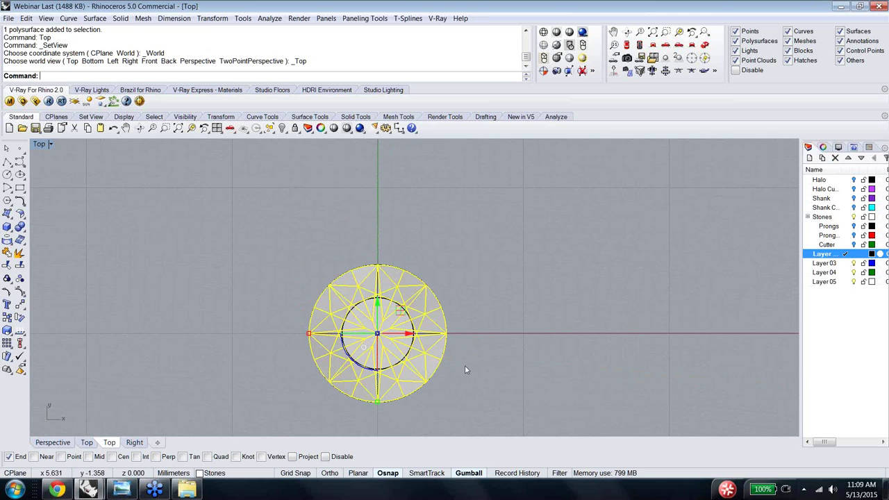
{"action": "right_click_drag", "start_coordinate": [466, 368], "coordinate": [458, 236]}
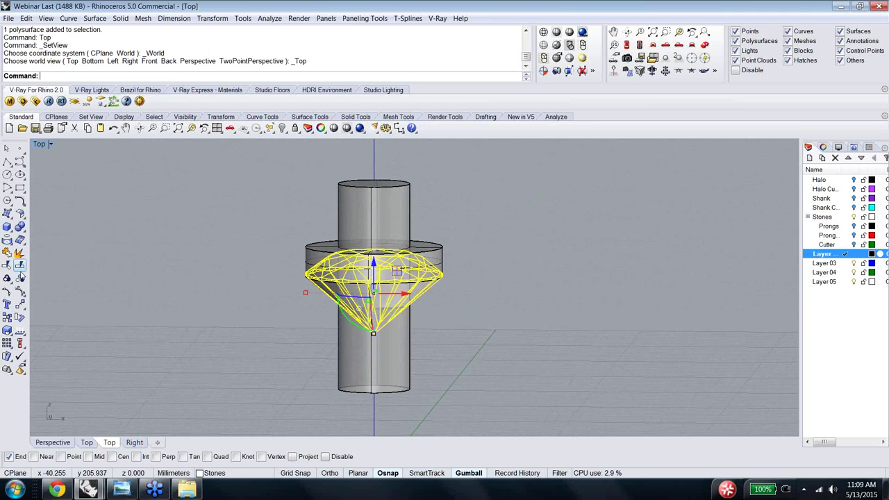
{"action": "right_click", "coordinate": [11, 320]}
{"action": "type", "text": "Lo"}
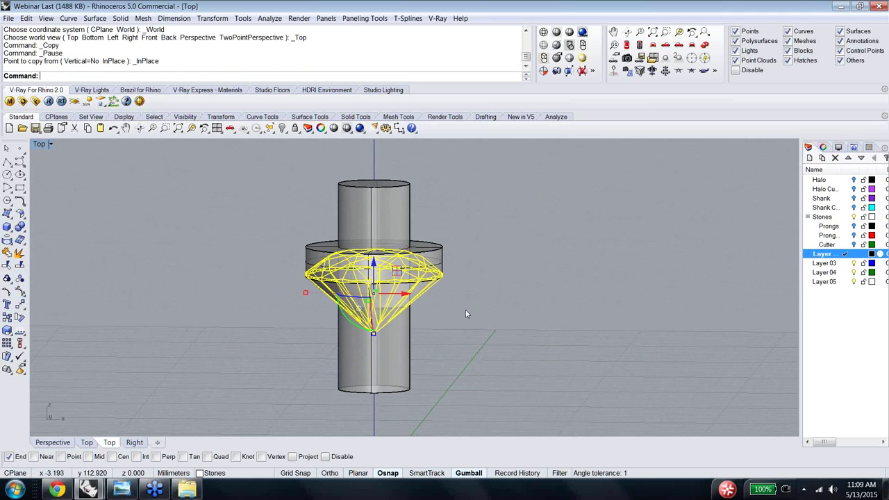
{"action": "type", "text": "ck"}
{"action": "key", "text": "Return"}
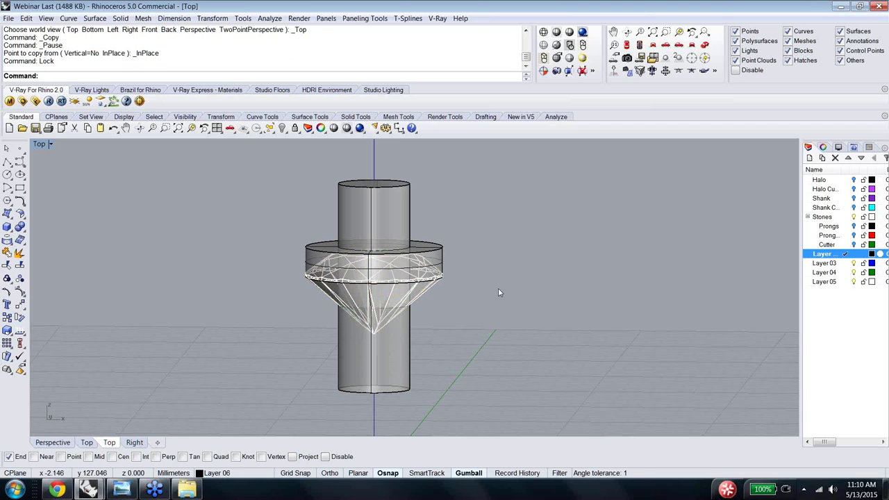
Step: Try to duplicate all unlocked objects sideways along the X axis with the gumball, and undo the drag
{"action": "key", "text": "ctrl+a"}
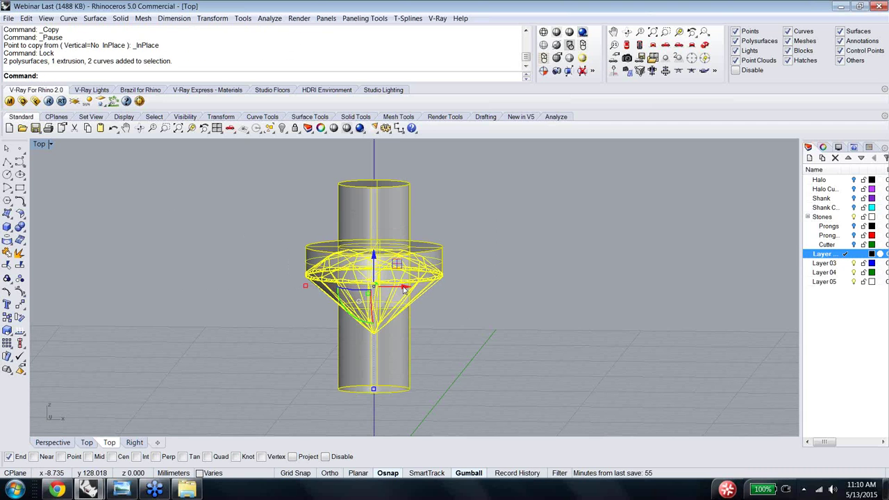
{"action": "mouse_move", "coordinate": [403, 288]}
{"action": "left_mouse_down"}
{"action": "mouse_move", "coordinate": [650, 292]}
{"action": "mouse_move", "coordinate": [723, 310]}
{"action": "left_mouse_up"}
{"action": "left_click", "coordinate": [567, 246]}
{"action": "left_click", "coordinate": [439, 245]}
{"action": "left_click", "coordinate": [409, 223], "text": "shift"}
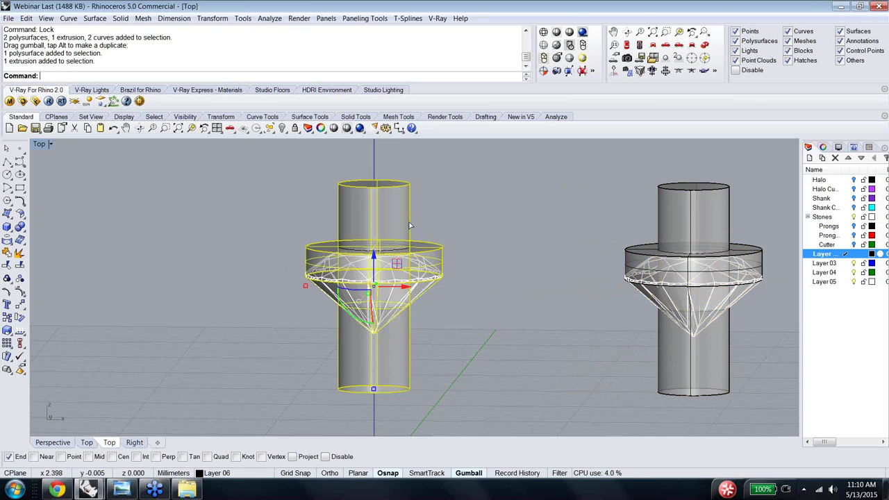
{"action": "key", "text": "ctrl+z"}
Step: Move the stone-shaped solid and the cylinder sideways along X, clear of the stone, and unlock the locked stone
{"action": "left_click_drag", "start_coordinate": [402, 286], "coordinate": [711, 285]}
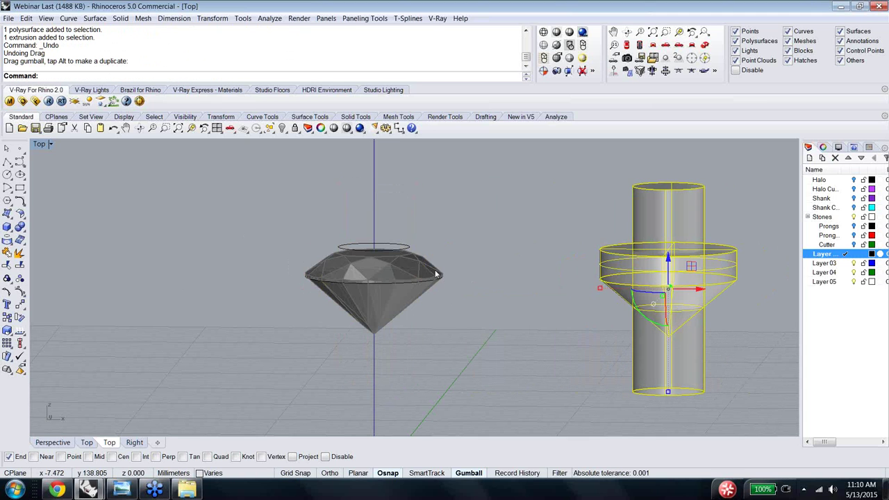
{"action": "type", "text": "Unli"}
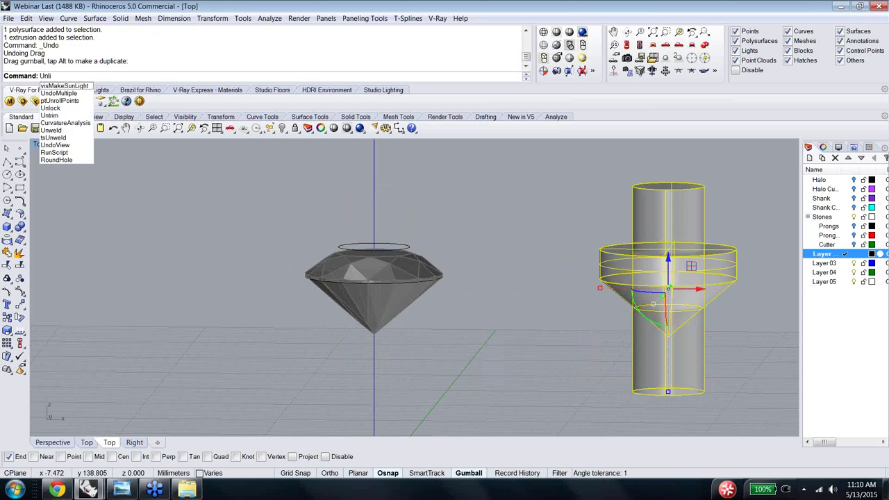
{"action": "key", "text": "BackSpace"}
{"action": "type", "text": "i"}
{"action": "key", "text": "BackSpace"}
{"action": "type", "text": "o"}
{"action": "key", "text": "Return"}
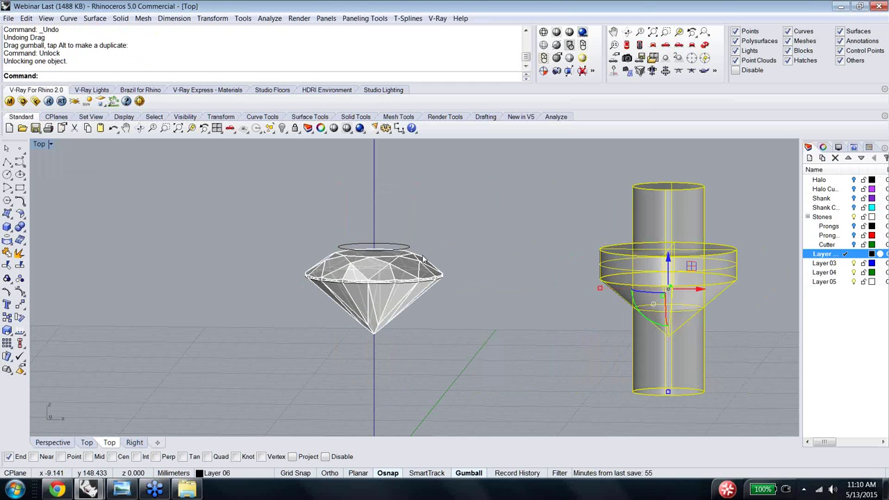
Step: Hide the circle curve floating above the stone's table
{"action": "left_click", "coordinate": [411, 258]}
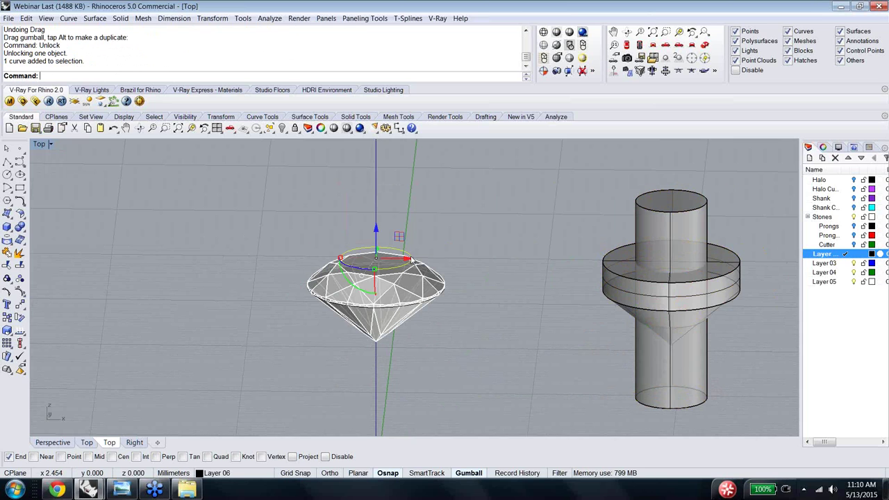
{"action": "type", "text": "hide"}
{"action": "key", "text": "Return"}
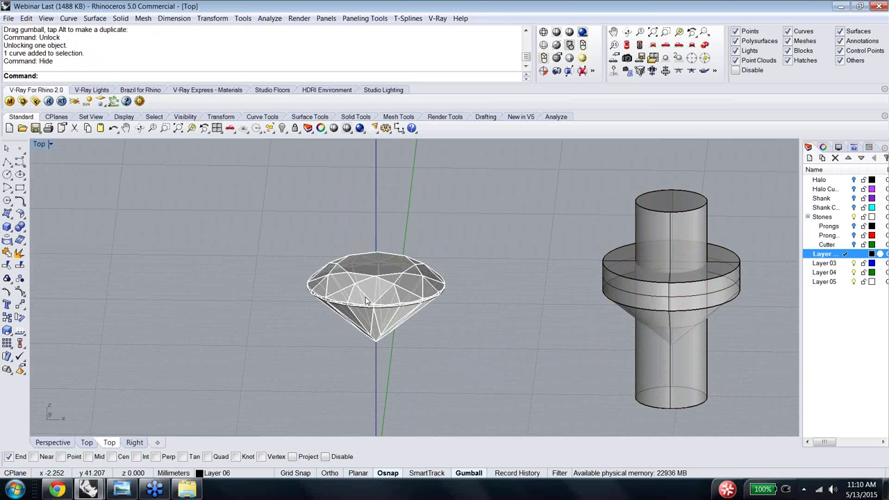
{"action": "right_click_drag", "start_coordinate": [348, 297], "coordinate": [321, 311]}
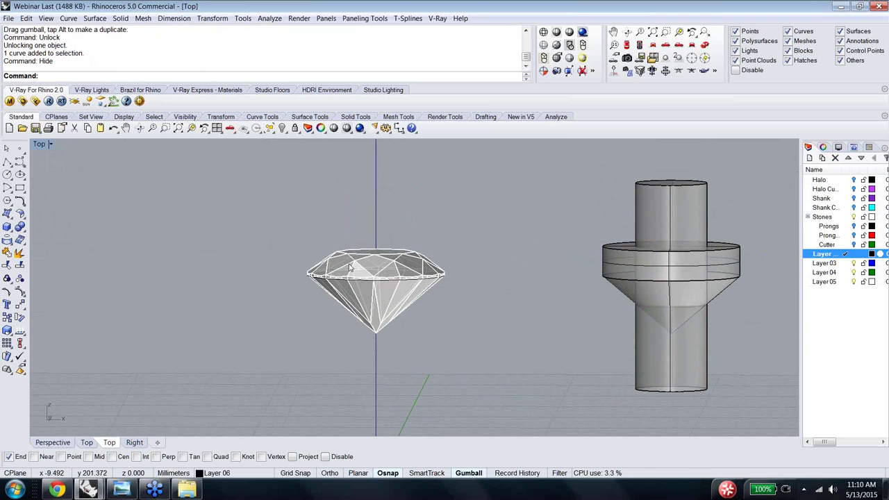
Step: Show the model in the top view, check the stone's measurements in the GIA report in Windows Photo Viewer, and return to Rhinoceros
{"action": "type", "text": "Top"}
{"action": "key", "text": "Return"}
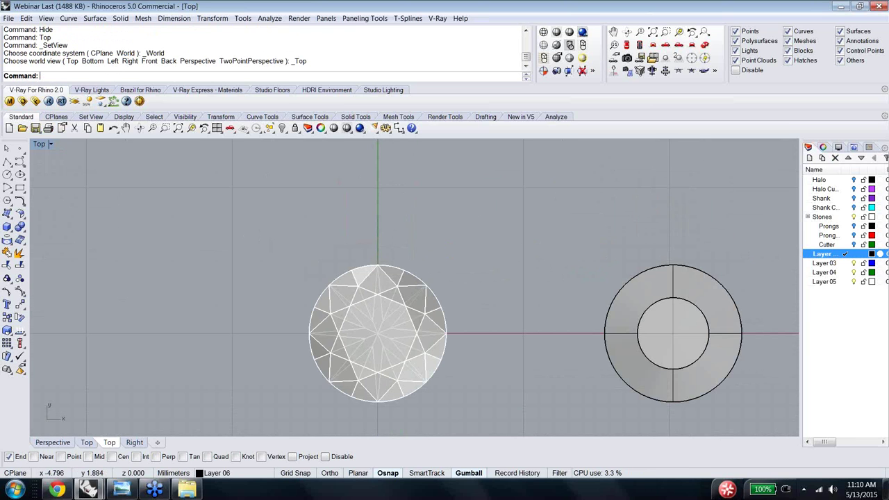
{"action": "left_click", "coordinate": [121, 489]}
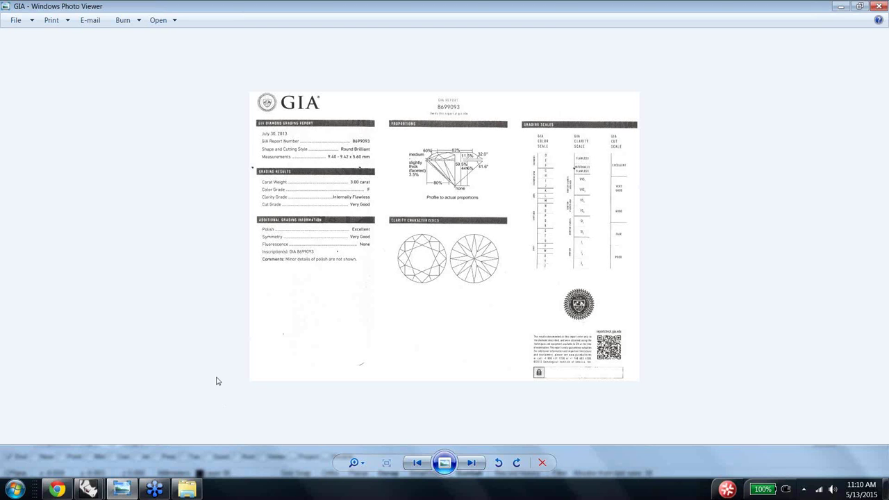
{"action": "left_click", "coordinate": [117, 492]}
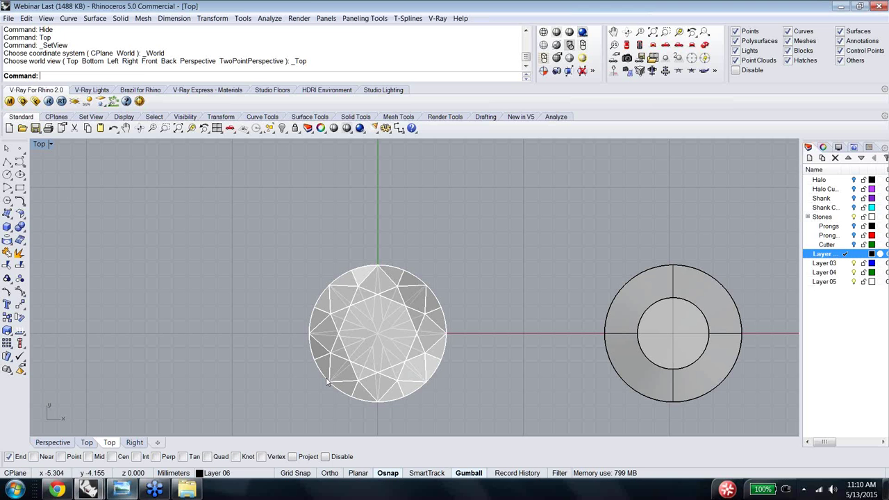
Step: Select the stone, restrict object snaps to Quad, and try to scale it from a quadrant on its girdle
{"action": "right_click_drag", "start_coordinate": [343, 364], "coordinate": [359, 288], "text": "ctrl+shift"}
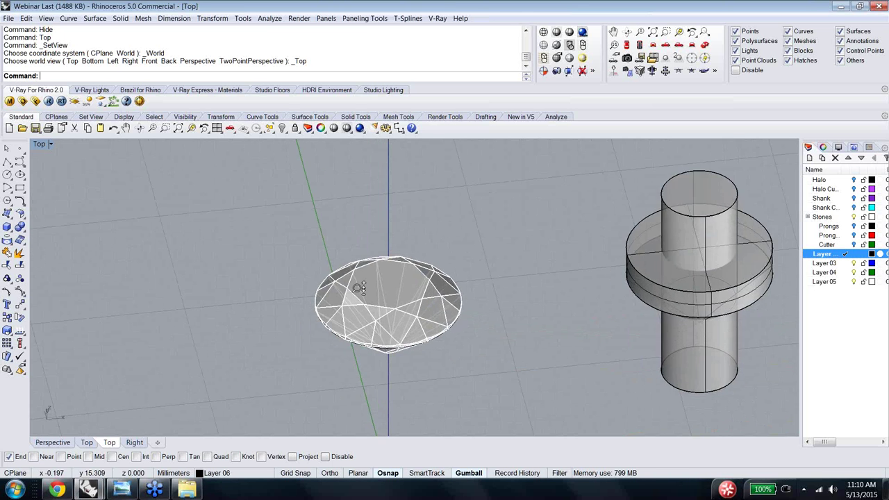
{"action": "scroll", "coordinate": [359, 288], "scroll_direction": "up", "scroll_amount": 3}
{"action": "left_click", "coordinate": [311, 316]}
{"action": "type", "text": "Scal"}
{"action": "key", "text": "Return"}
{"action": "right_click_drag", "start_coordinate": [299, 331], "coordinate": [326, 428], "text": "ctrl+shift"}
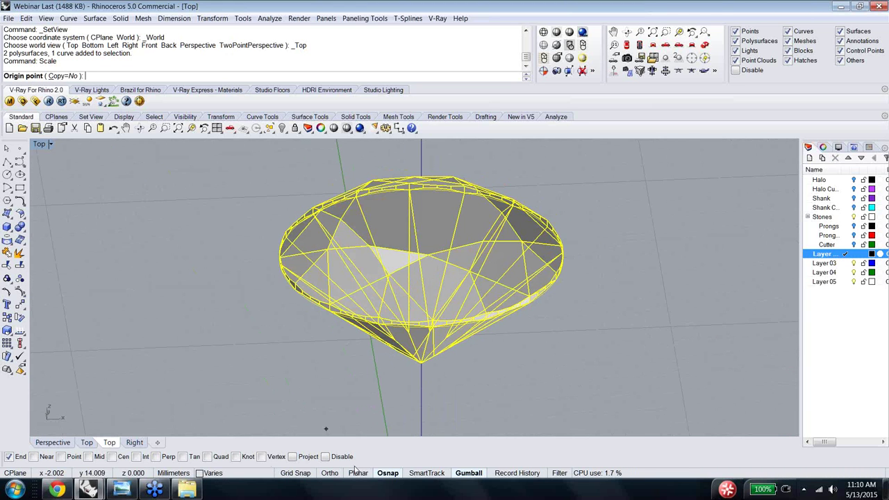
{"action": "right_click", "coordinate": [217, 457]}
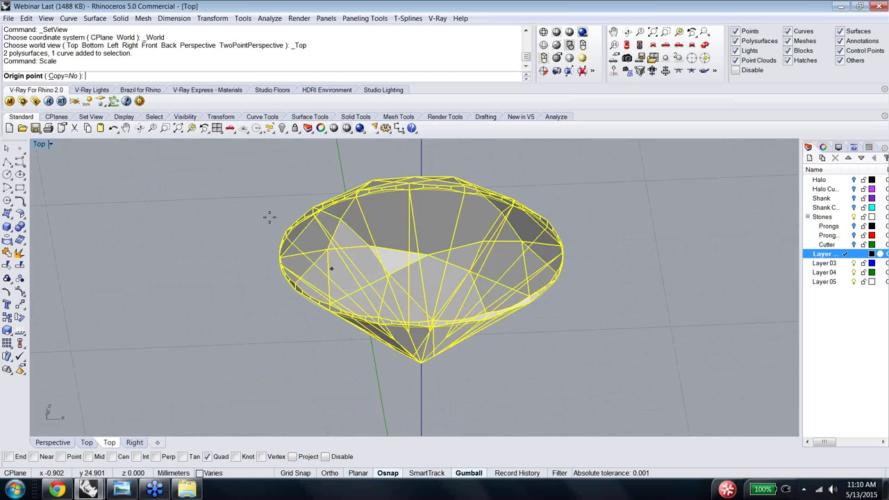
{"action": "left_click", "coordinate": [279, 262]}
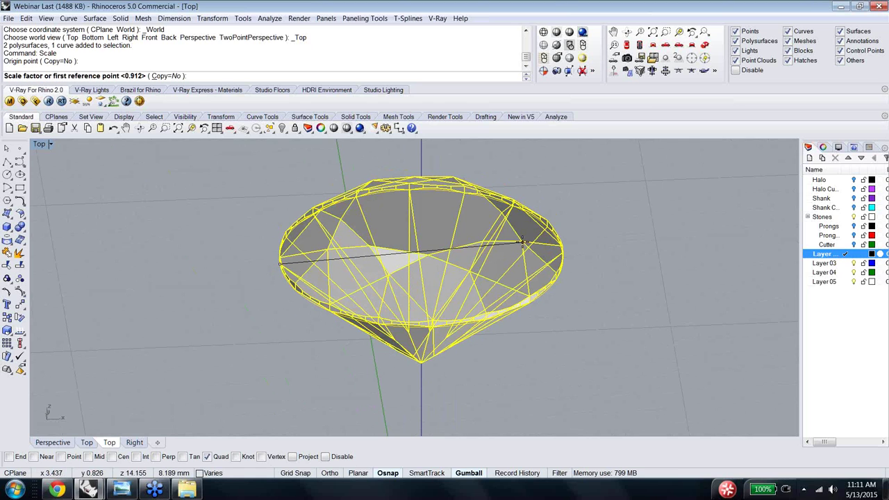
{"action": "key", "text": "Escape"}
Step: Enable the Cen snap and scale the stone uniformly from its girdle centre, setting the girdle radius along X to 9.4/2 mm
{"action": "key", "text": "Return"}
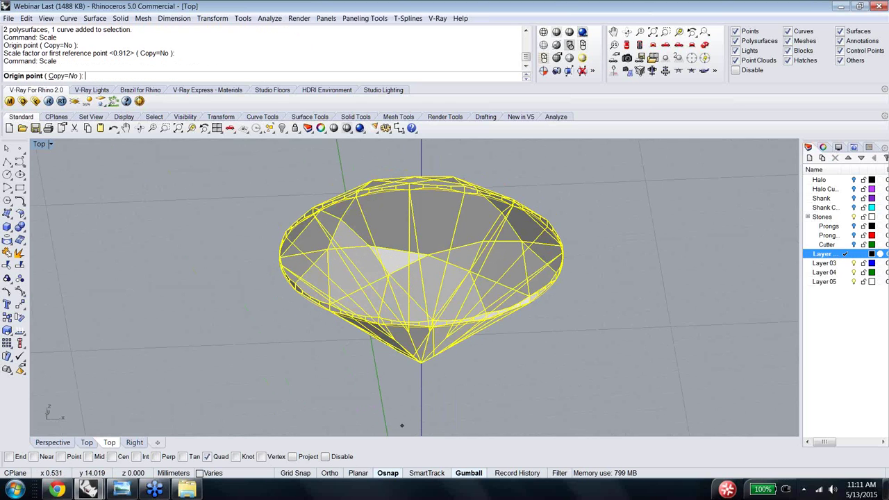
{"action": "left_click", "coordinate": [112, 456]}
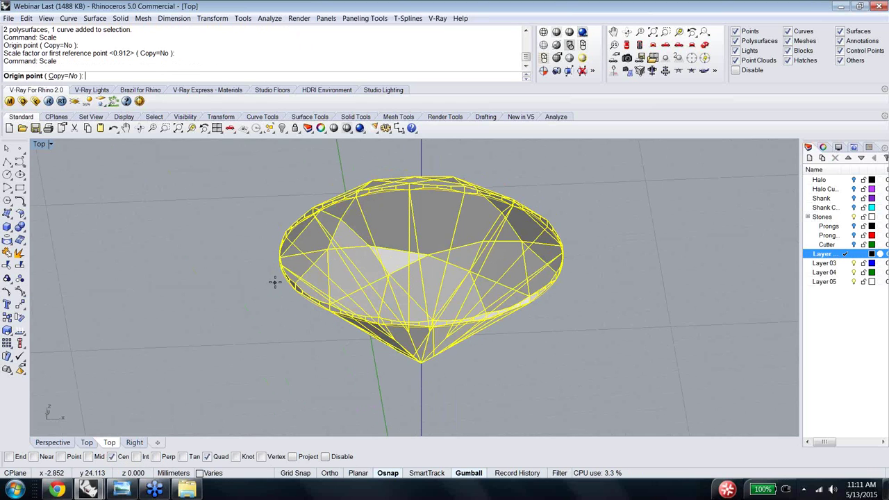
{"action": "left_click", "coordinate": [275, 274]}
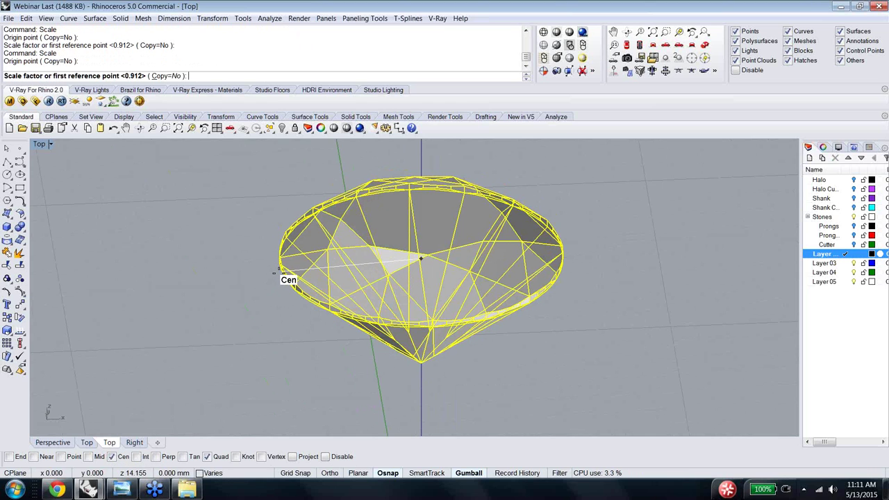
{"action": "left_click", "coordinate": [273, 267]}
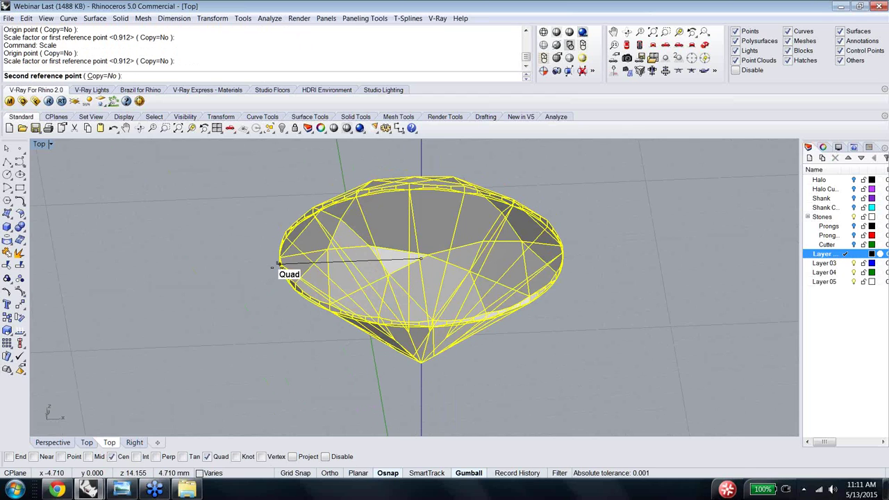
{"action": "type", "text": "9.4/2"}
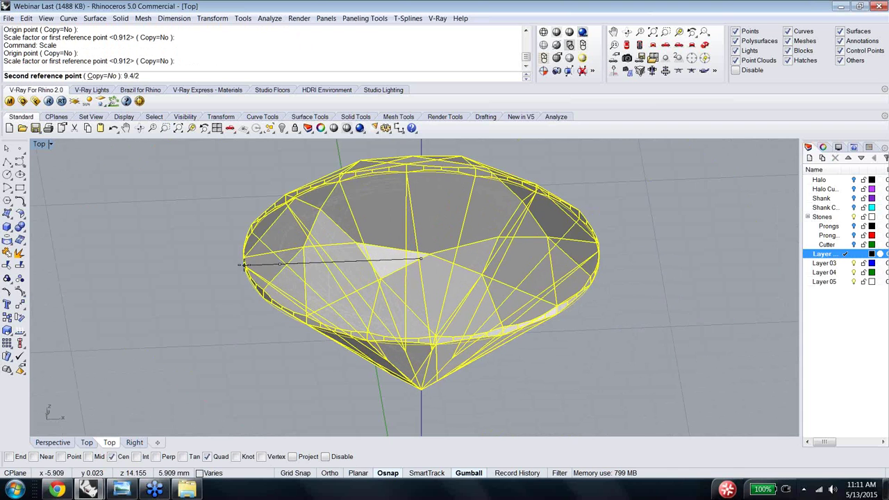
{"action": "key", "text": "Return"}
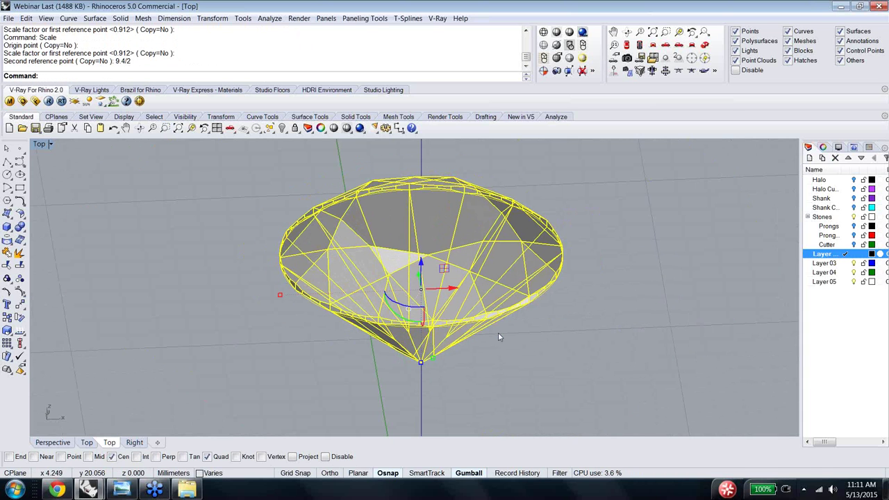
{"action": "type", "text": "Scale"}
{"action": "key", "text": "Return"}
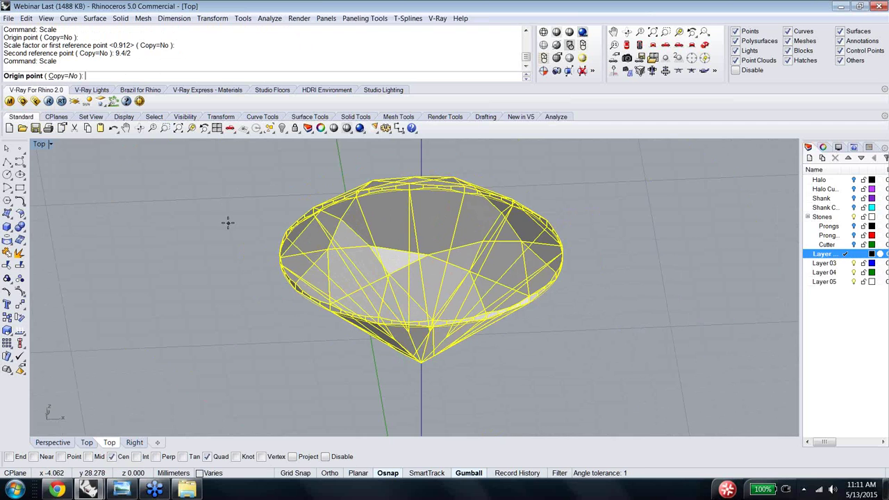
{"action": "key", "text": "Escape"}
Step: Scale the stone in one direction with Scale1D from the girdle centre to its Y-axis quadrant, setting the radius to 9.42/2 mm
{"action": "type", "text": "S"}
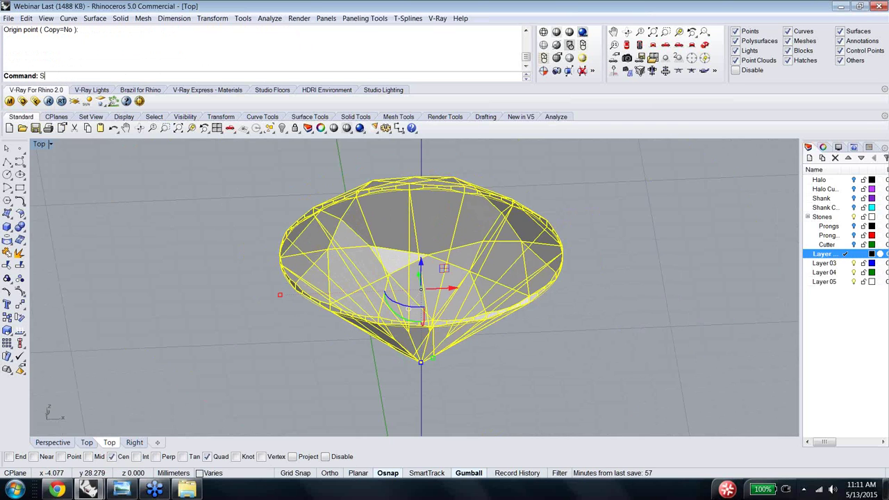
{"action": "type", "text": "cale1"}
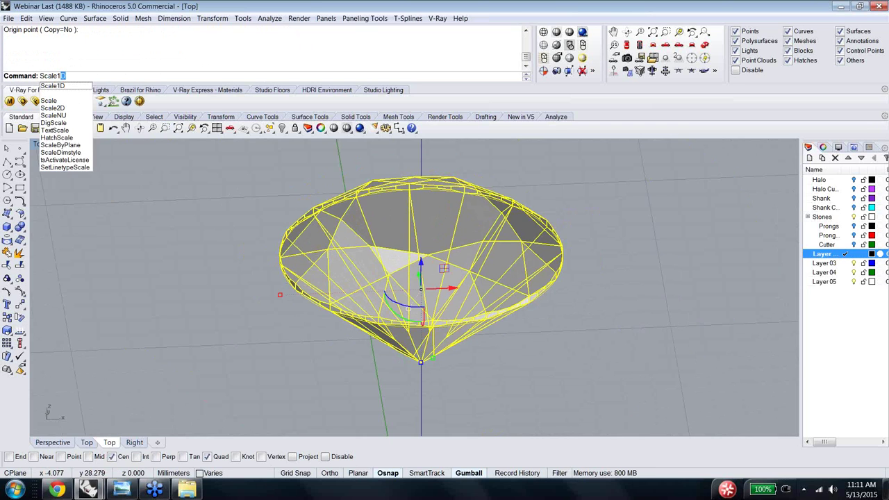
{"action": "key", "text": "Return"}
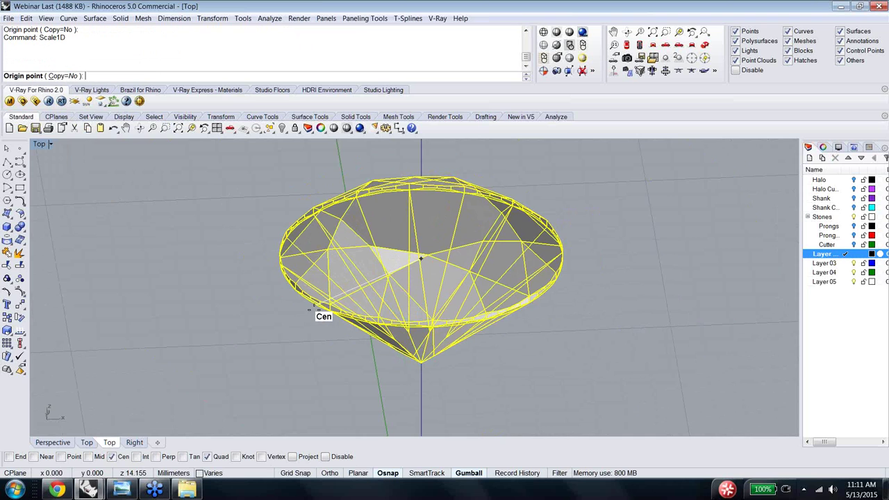
{"action": "left_click", "coordinate": [314, 306]}
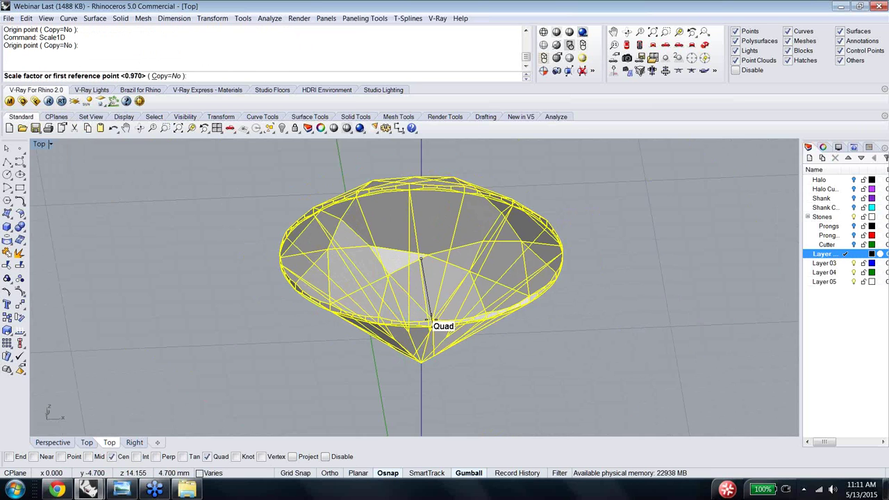
{"action": "left_click", "coordinate": [432, 322]}
{"action": "type", "text": "9.42"}
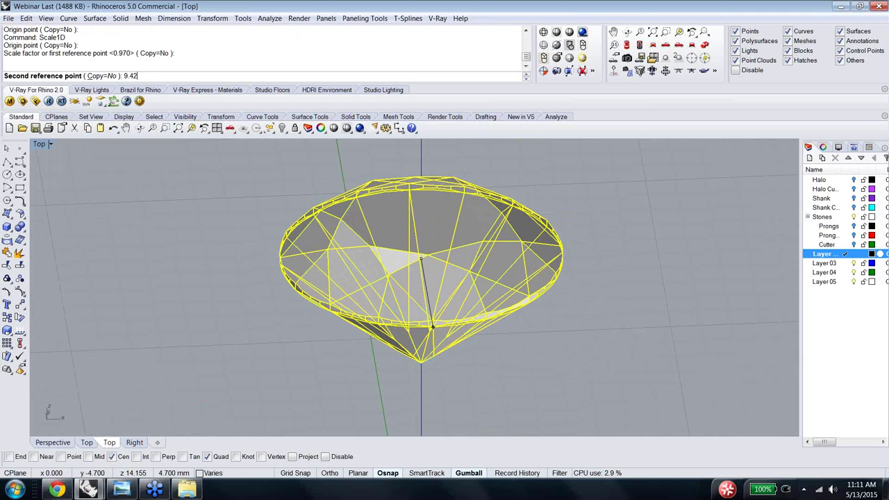
{"action": "type", "text": "/2"}
{"action": "key", "text": "Return"}
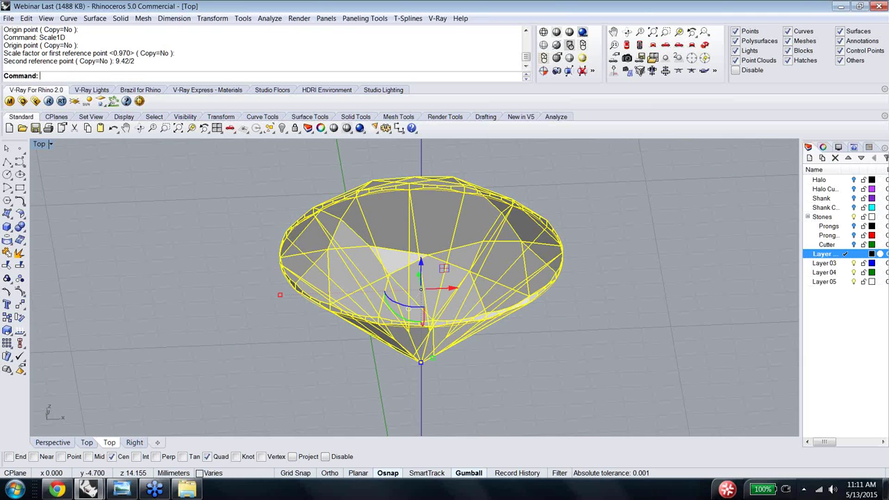
Step: Switch to a front view with SmartTrack and the Point snap enabled, and check the GIA report in Windows Photo Viewer before returning to Rhinoceros
{"action": "type", "text": "Front"}
{"action": "key", "text": "Return"}
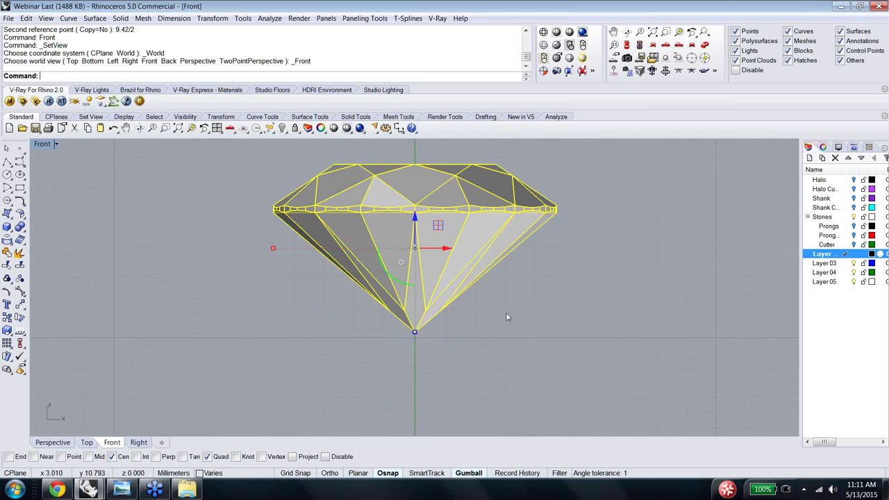
{"action": "key", "text": "Escape"}
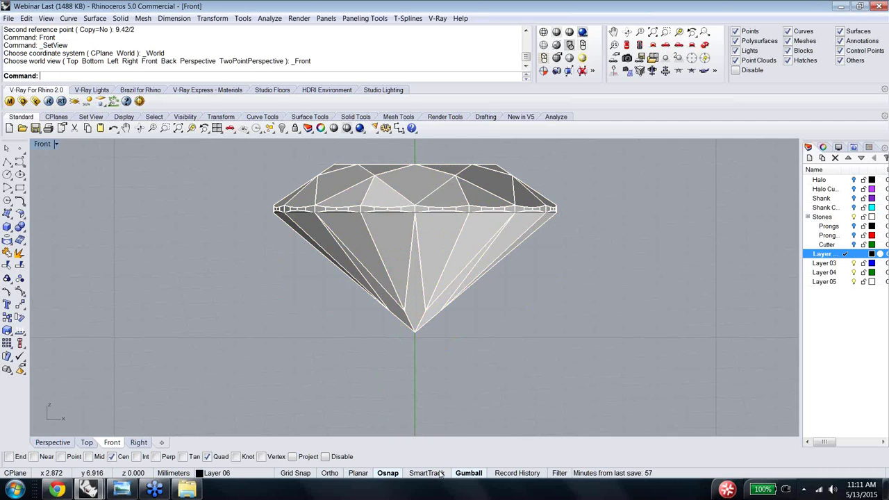
{"action": "key", "text": "Up"}
{"action": "key", "text": "Up"}
{"action": "key", "text": "Up"}
{"action": "key", "text": "Up"}
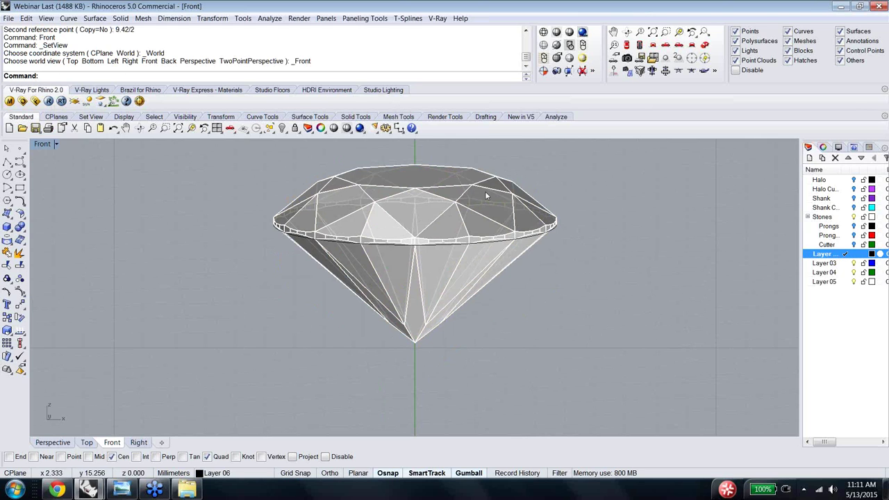
{"action": "left_click", "coordinate": [62, 457]}
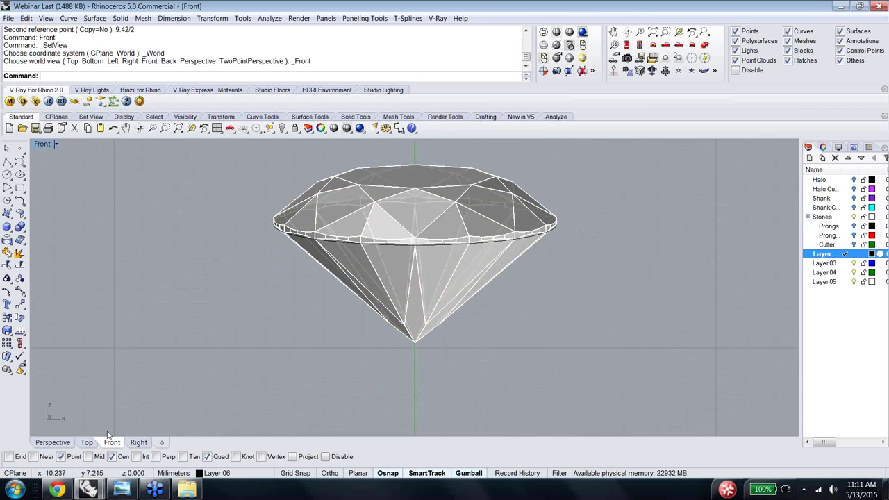
{"action": "left_click", "coordinate": [127, 491]}
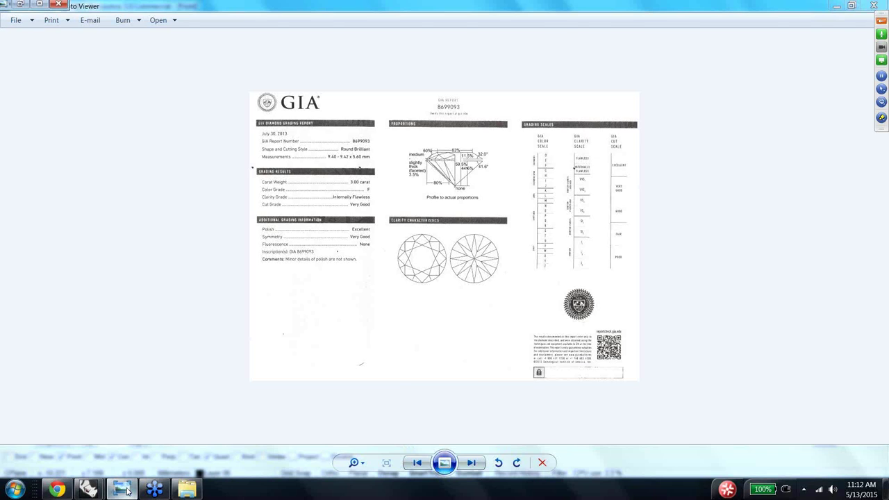
{"action": "left_click", "coordinate": [127, 492]}
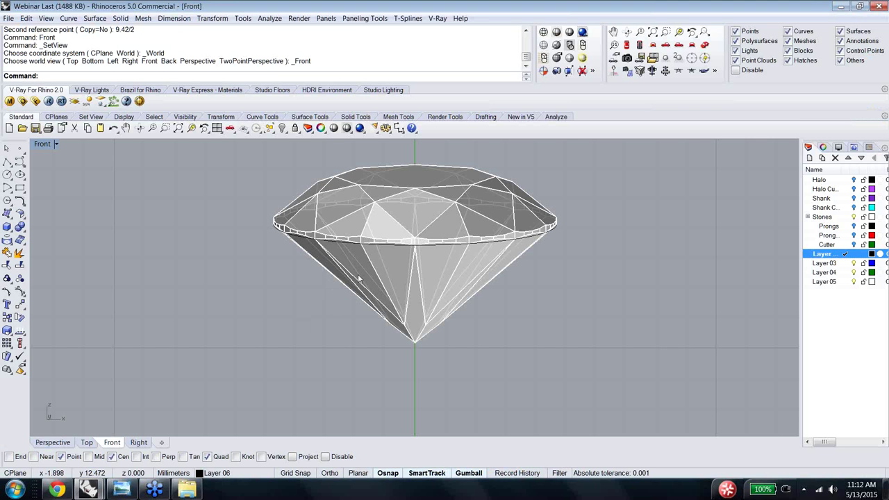
Step: Delete one of the two overlapping stone polysurfaces
{"action": "left_click", "coordinate": [362, 280]}
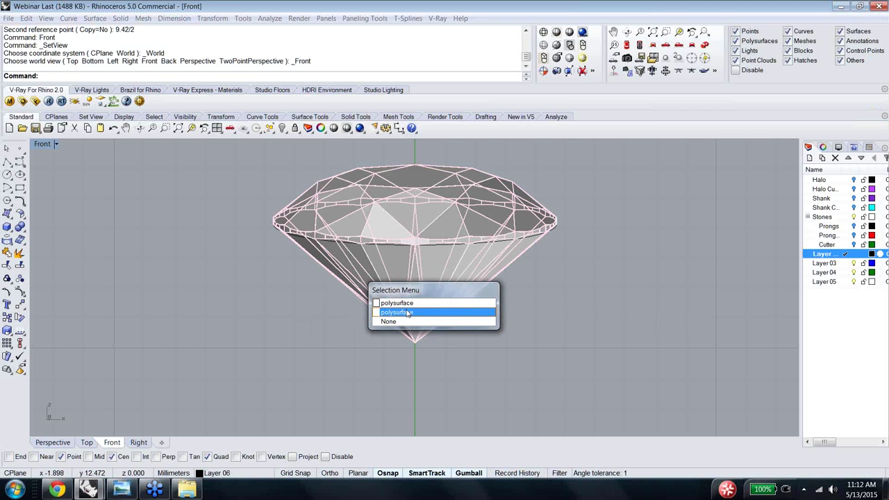
{"action": "left_click", "coordinate": [408, 312]}
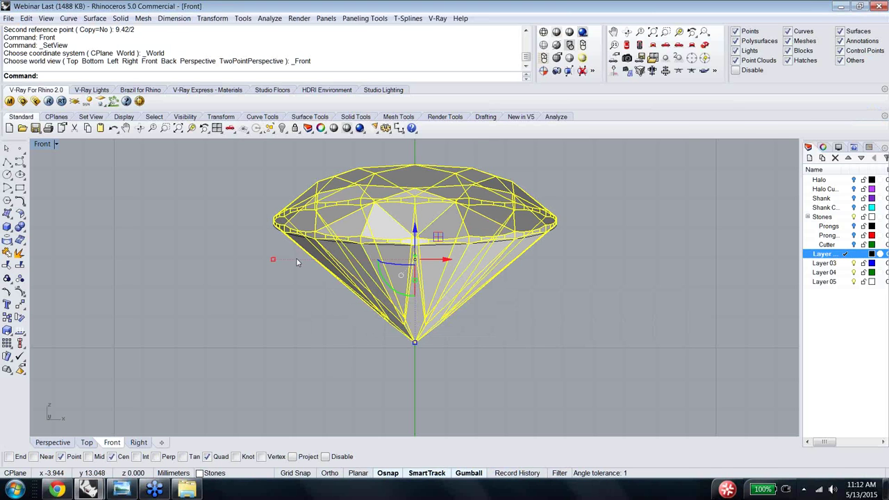
{"action": "right_click_drag", "start_coordinate": [294, 262], "coordinate": [298, 377], "text": "ctrl+shift"}
{"action": "key", "text": "Delete"}
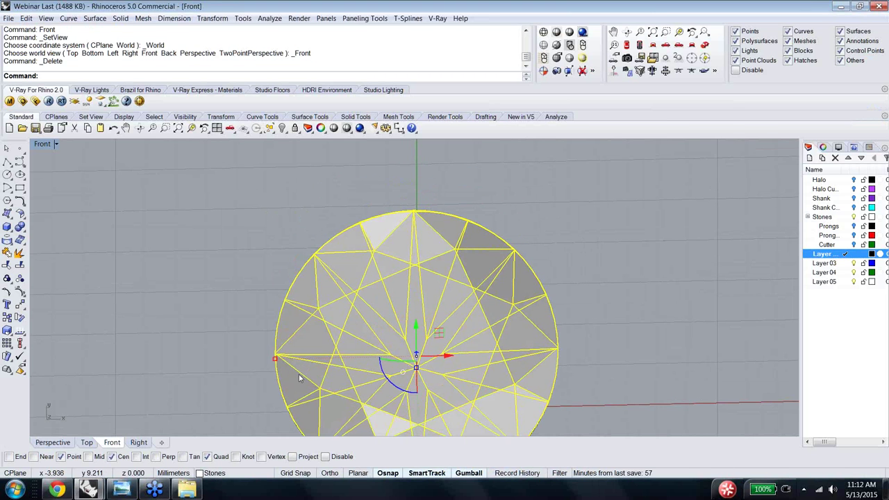
{"action": "right_click_drag", "start_coordinate": [304, 339], "coordinate": [305, 340], "text": "ctrl+shift"}
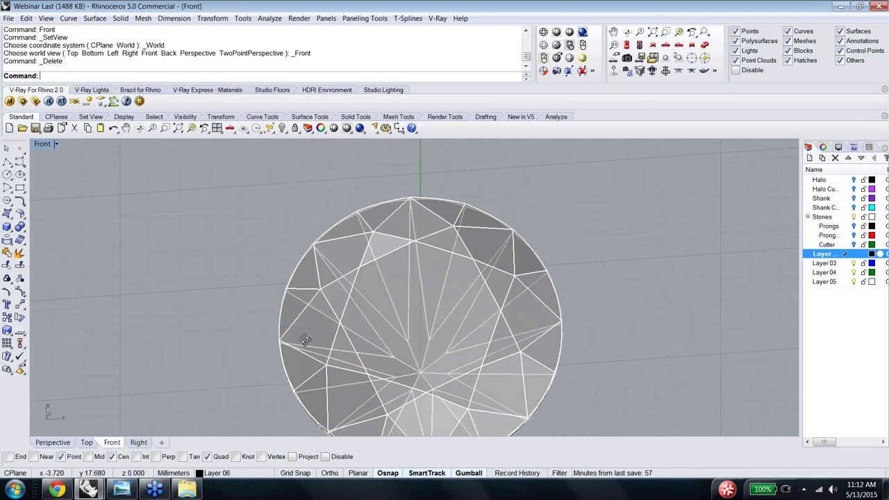
Step: Select the stone for a Scale1D operation and make End the only active object snap
{"action": "key", "text": "Home"}
{"action": "left_click", "coordinate": [398, 271]}
{"action": "type", "text": "Scale2"}
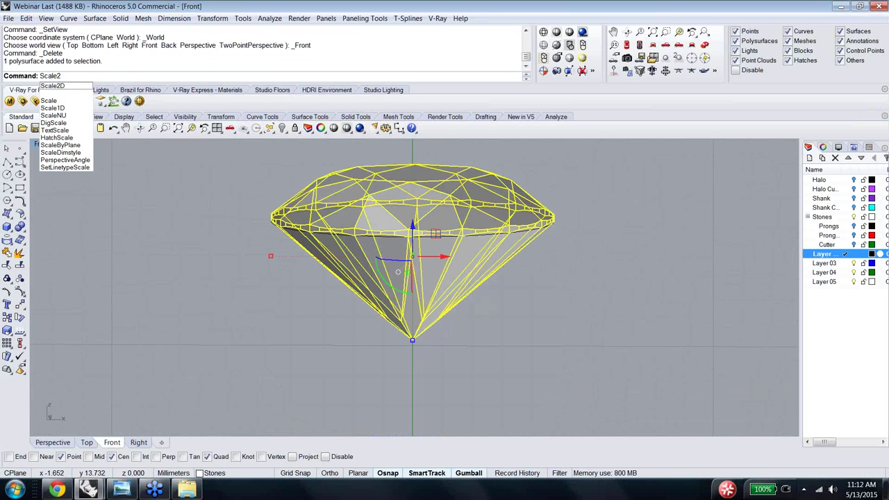
{"action": "key", "text": "Down"}
{"action": "key", "text": "Down"}
{"action": "key", "text": "Return"}
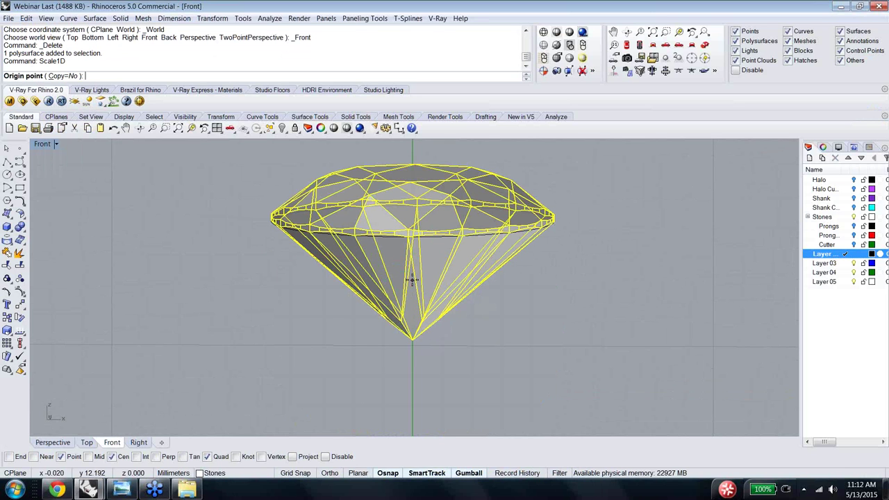
{"action": "right_click_drag", "start_coordinate": [551, 234], "coordinate": [546, 257]}
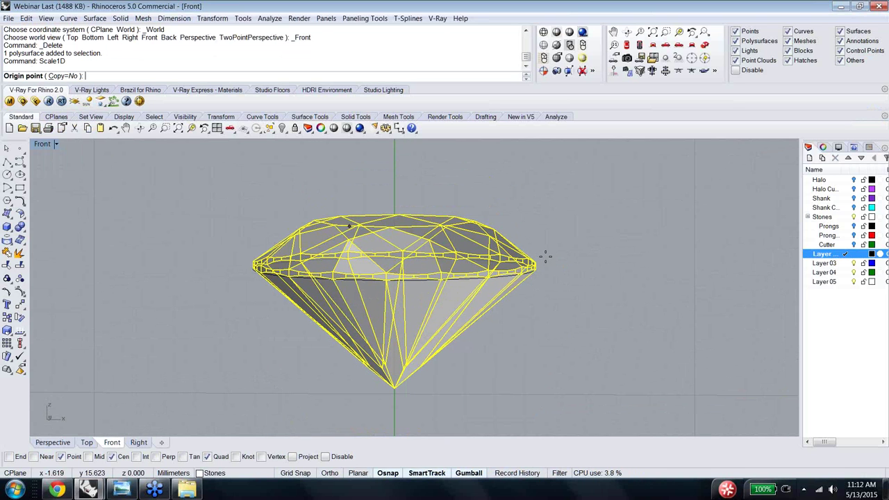
{"action": "key", "text": "Down"}
{"action": "key", "text": "Down"}
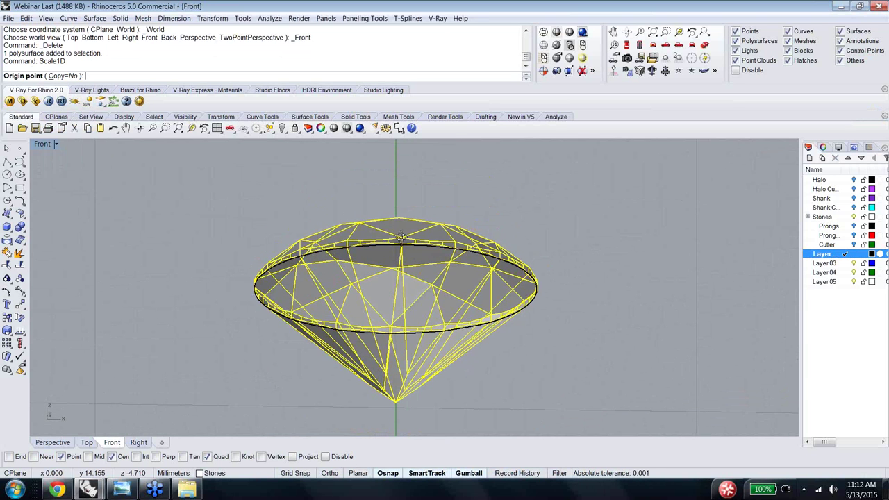
{"action": "key", "text": "Down"}
{"action": "key", "text": "Down"}
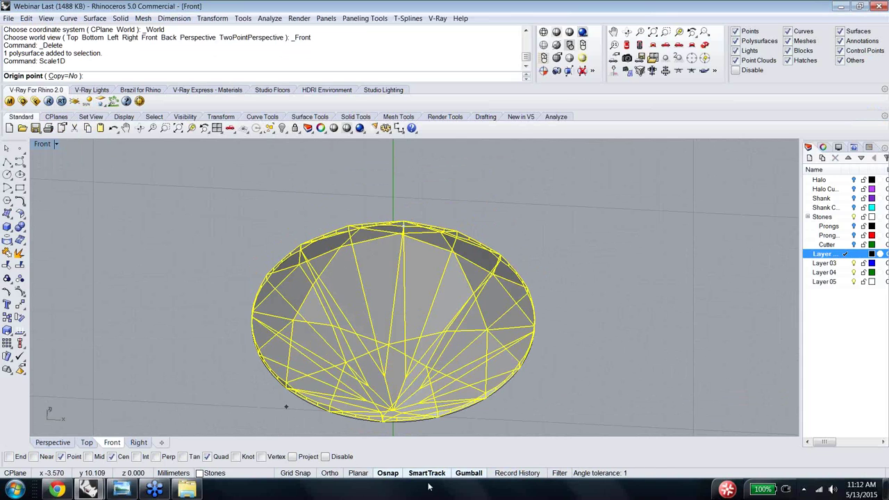
{"action": "right_click", "coordinate": [9, 458]}
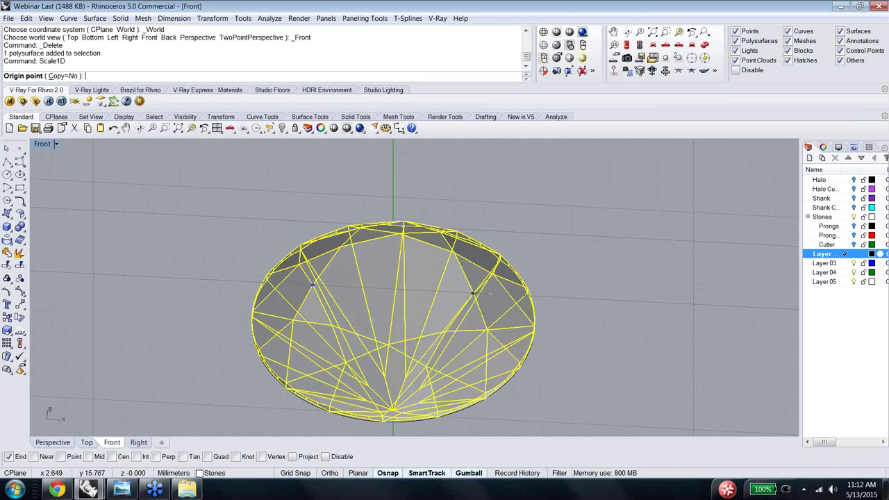
{"action": "right_click_drag", "start_coordinate": [479, 293], "coordinate": [553, 244], "text": "ctrl+shift"}
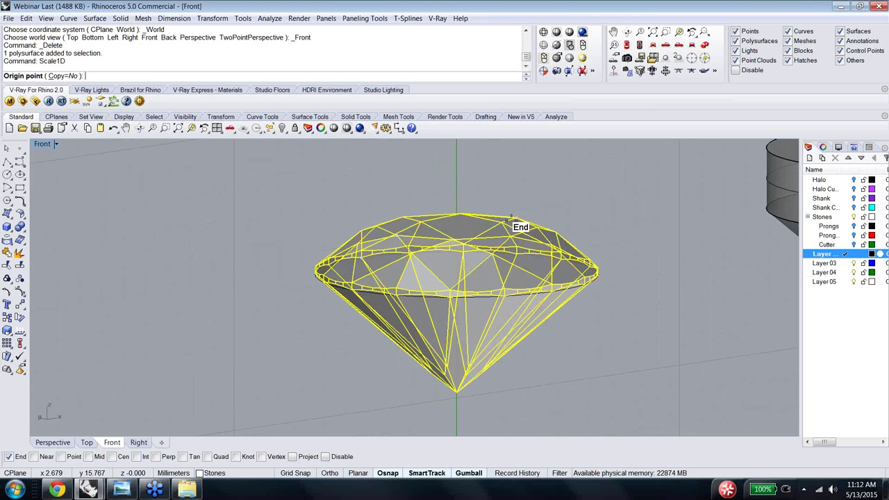
{"action": "mouse_move", "coordinate": [515, 219]}
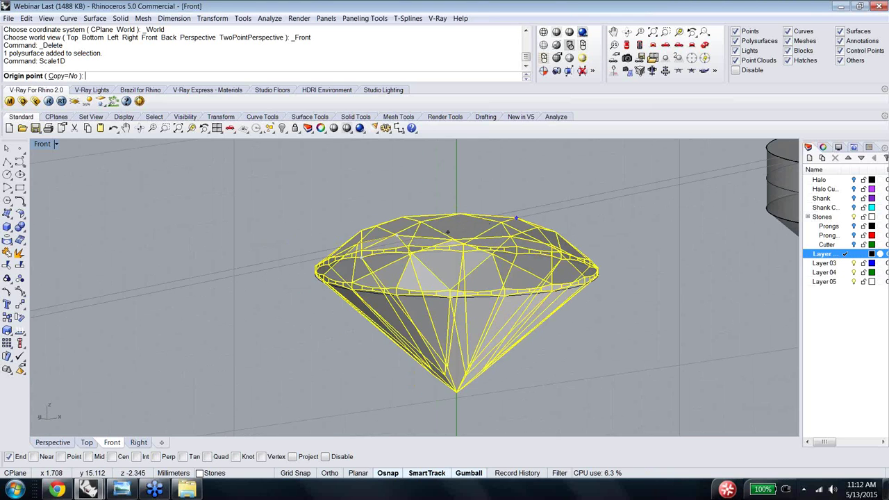
{"action": "right_click_drag", "start_coordinate": [451, 232], "coordinate": [458, 264], "text": "ctrl+shift"}
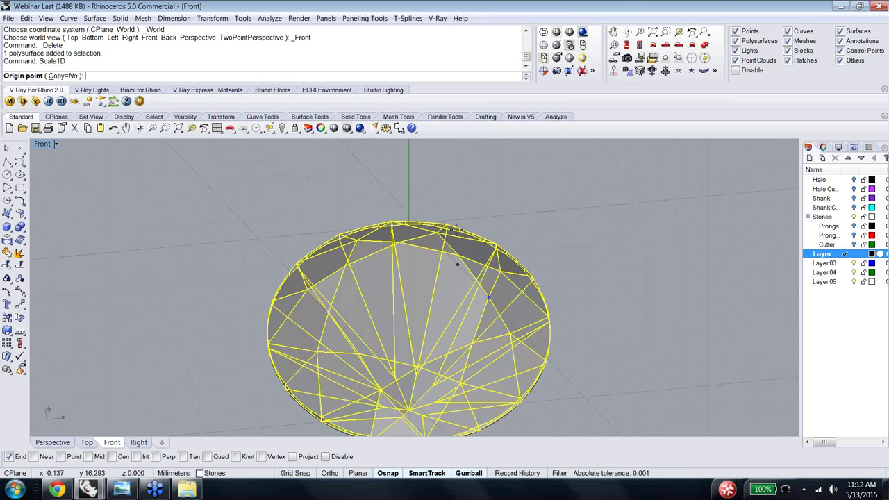
{"action": "key", "text": "Escape"}
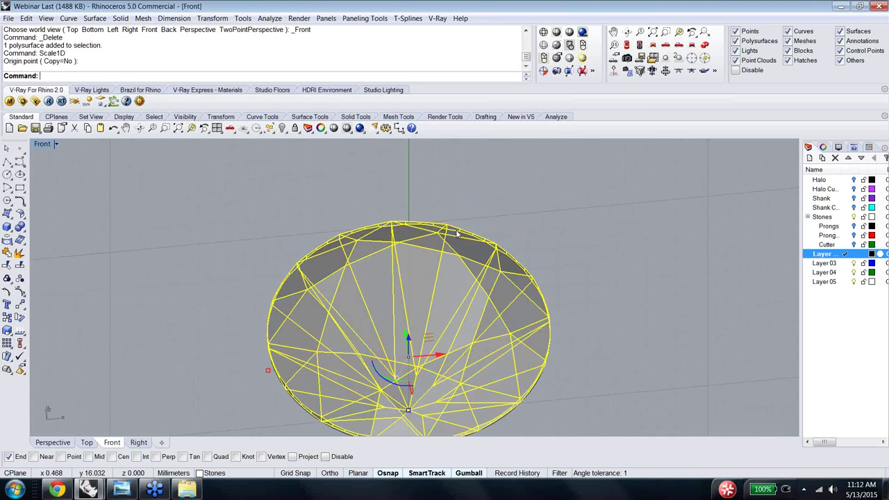
Step: Turn off the Gumball and try to pick the table centre as the origin for scaling the stone with Scale1D
{"action": "key", "text": "Home"}
{"action": "left_click", "coordinate": [469, 473]}
{"action": "right_click_drag", "start_coordinate": [613, 247], "coordinate": [605, 269], "text": "ctrl+shift"}
{"action": "right_click", "coordinate": [605, 268]}
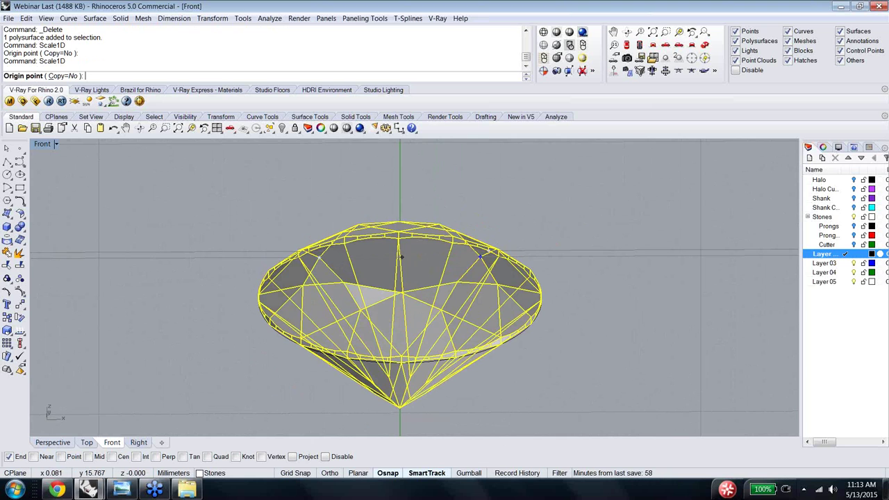
{"action": "right_click_drag", "start_coordinate": [402, 257], "coordinate": [407, 312], "text": "ctrl+shift"}
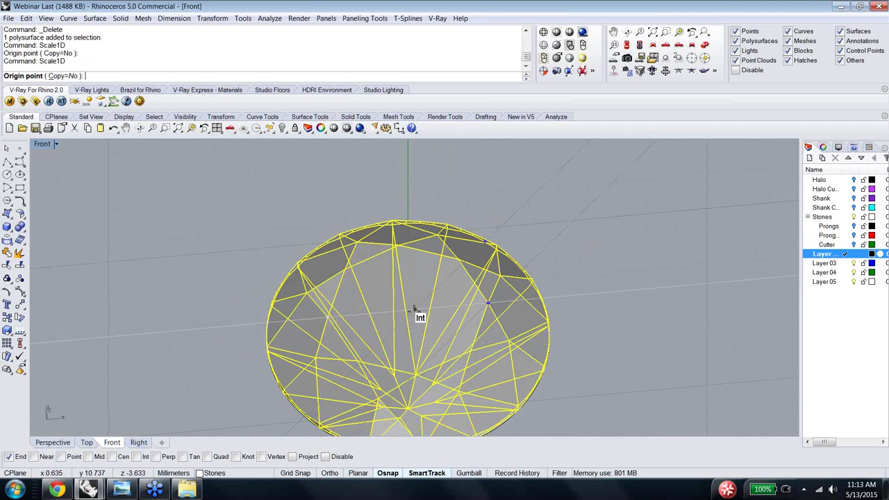
{"action": "key", "text": "Escape"}
Step: Scale the stone's depth with Scale1D from the table centre to the culet endpoint, setting the distance to 5.6 mm
{"action": "key", "text": "Return"}
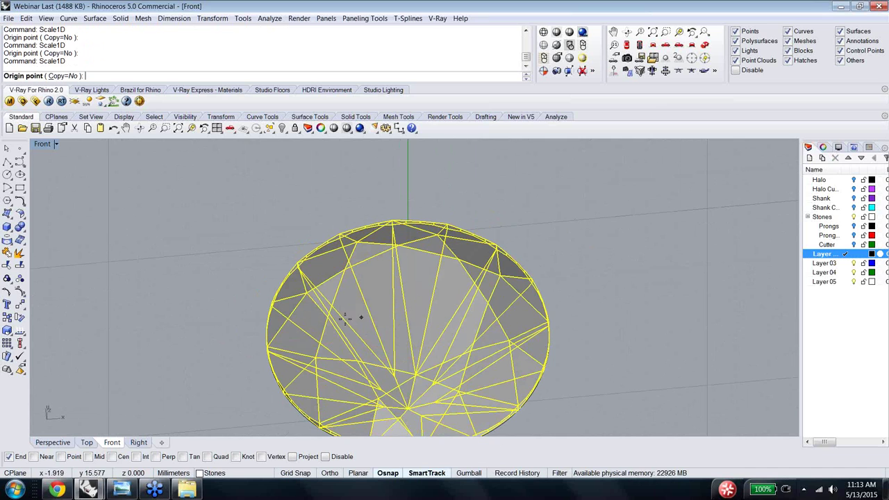
{"action": "mouse_move", "coordinate": [327, 317]}
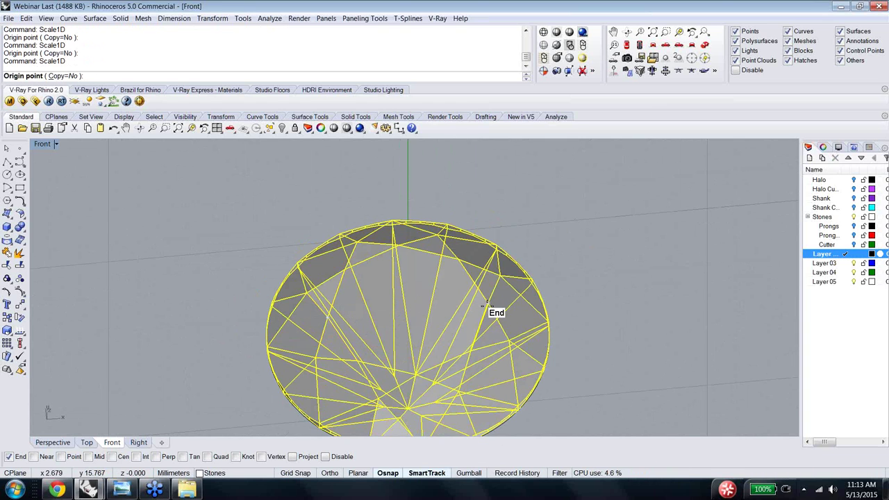
{"action": "left_click", "coordinate": [413, 312]}
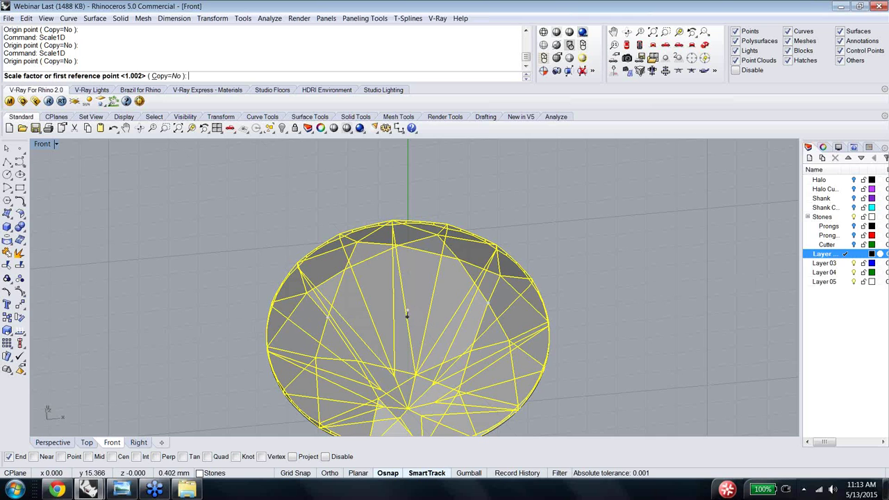
{"action": "right_click_drag", "start_coordinate": [413, 313], "coordinate": [391, 215]}
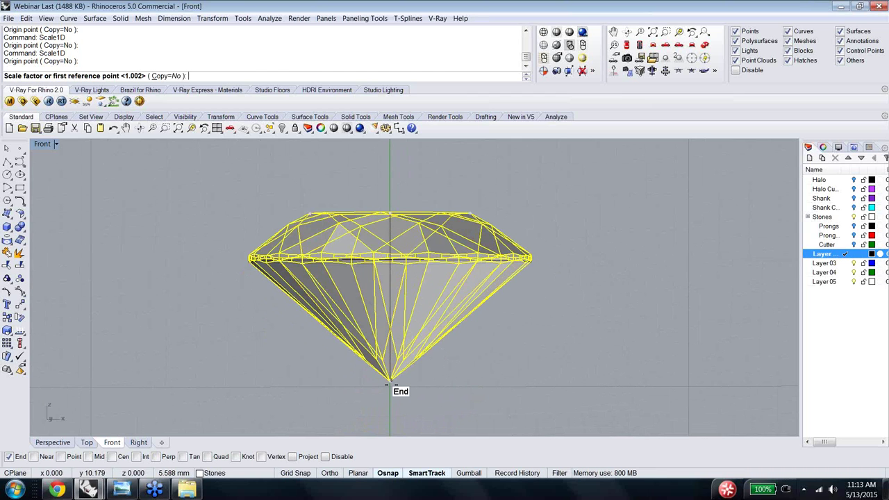
{"action": "left_click", "coordinate": [390, 382]}
{"action": "type", "text": "5.6"}
{"action": "key", "text": "Return"}
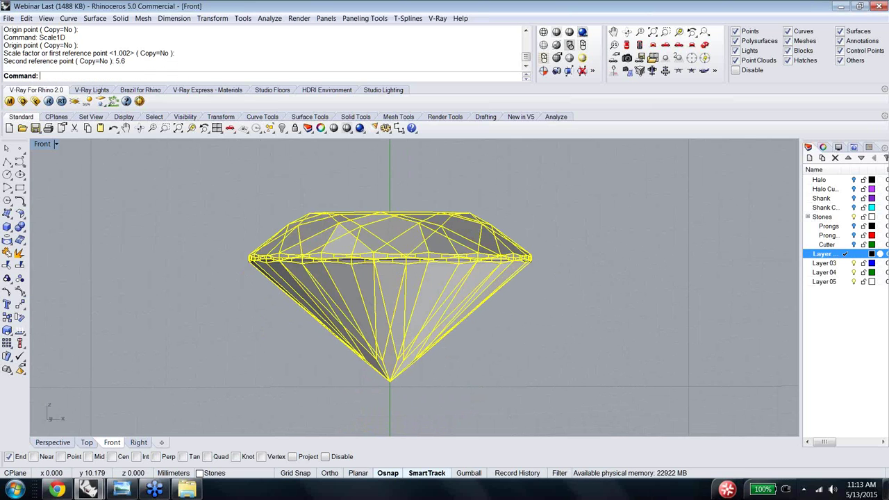
{"action": "left_click", "coordinate": [502, 329]}
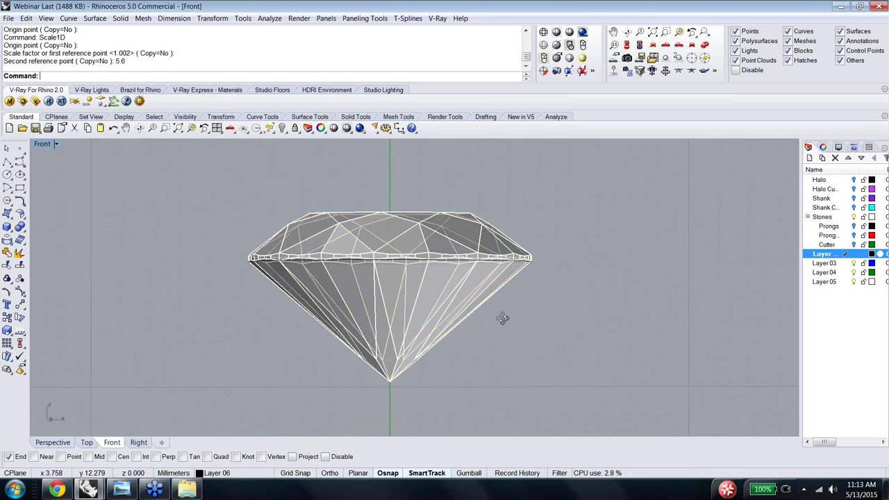
Step: Copy the scaled stone to the clipboard
{"action": "scroll", "coordinate": [498, 341], "scroll_direction": "down", "scroll_amount": 4}
{"action": "scroll", "coordinate": [514, 389], "scroll_direction": "down", "scroll_amount": 2}
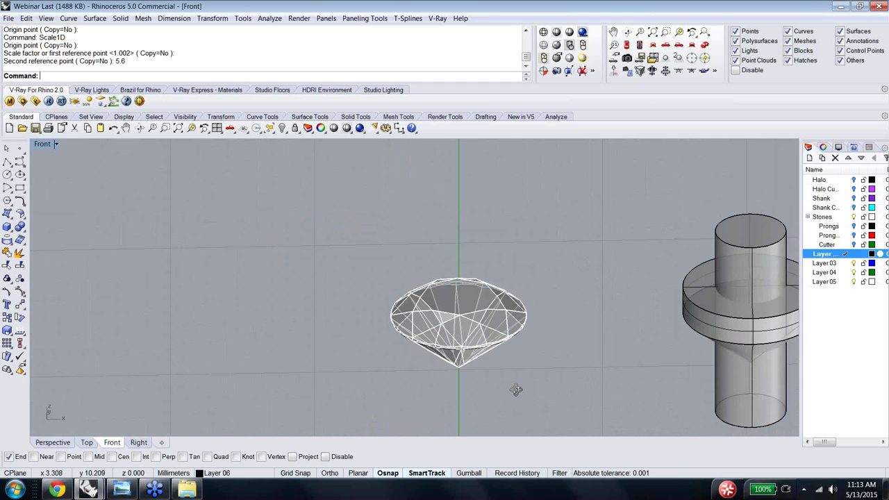
{"action": "right_click_drag", "start_coordinate": [515, 389], "coordinate": [459, 366]}
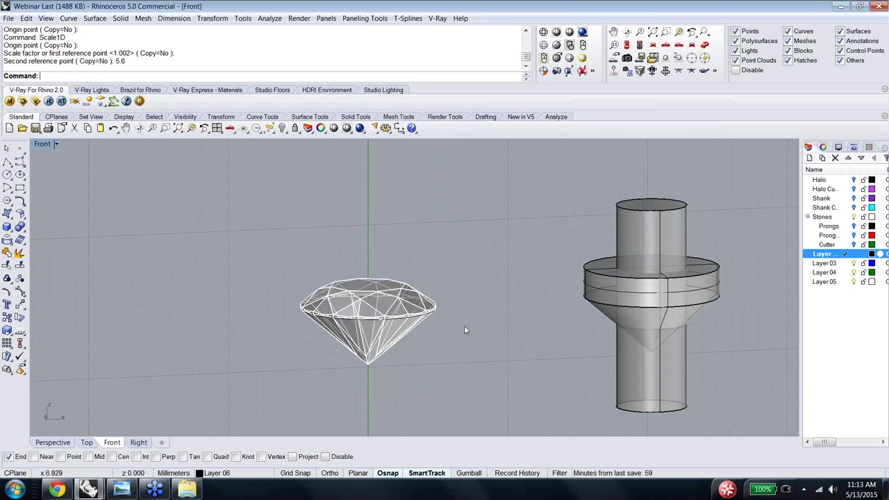
{"action": "left_click", "coordinate": [381, 295]}
{"action": "right_click_drag", "start_coordinate": [462, 294], "coordinate": [424, 272]}
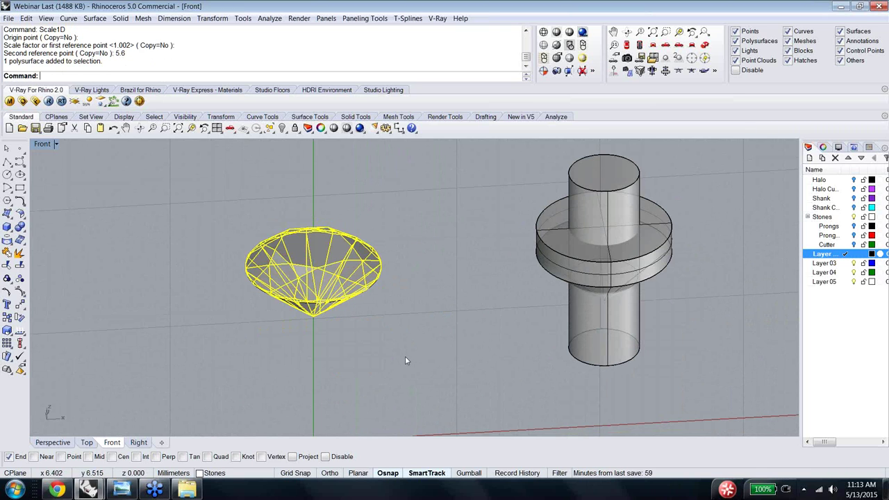
{"action": "key", "text": "ctrl+c"}
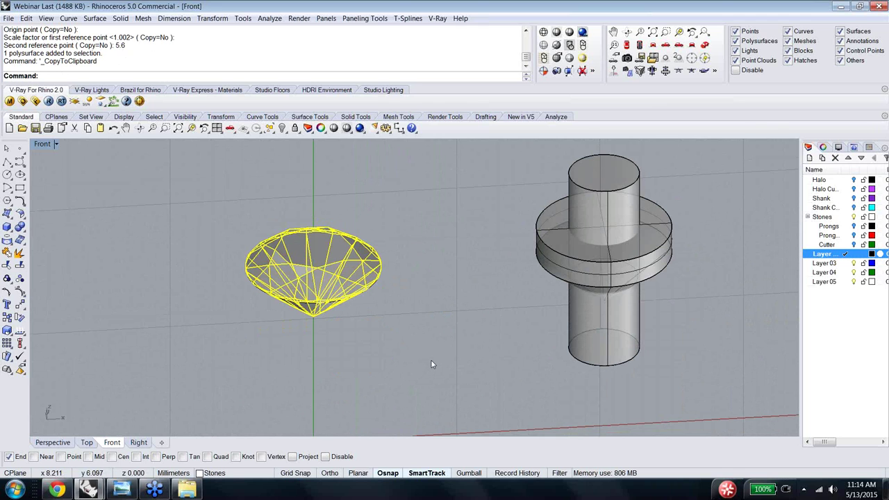
Step: Undo the stone scaling, deletion, hiding and unlocking as well as the cutter move, back to the original stone and cutter position
{"action": "key", "text": "ctrl+z"}
{"action": "key", "text": "ctrl+z"}
{"action": "key", "text": "ctrl+z"}
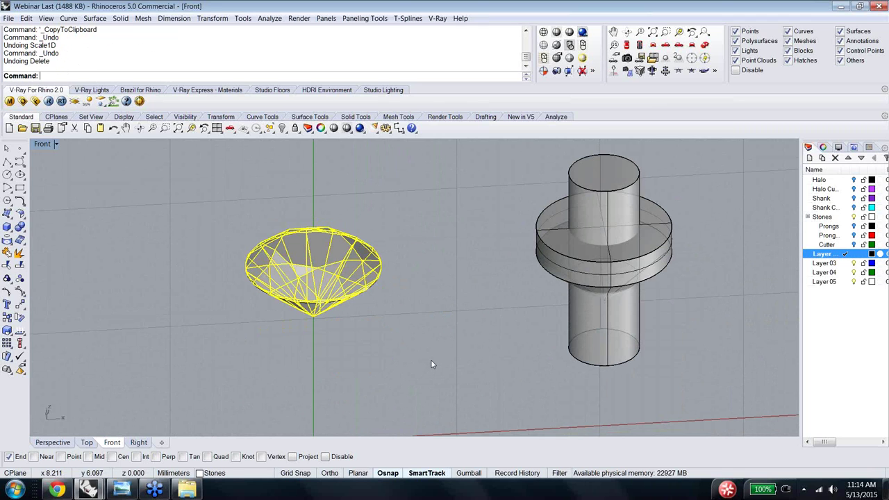
{"action": "key", "text": "ctrl+z"}
{"action": "key", "text": "ctrl+z"}
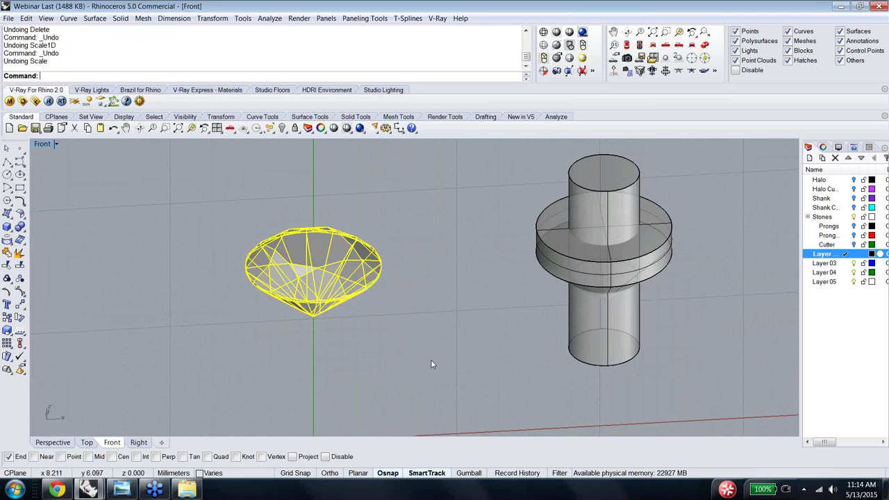
{"action": "key", "text": "Escape"}
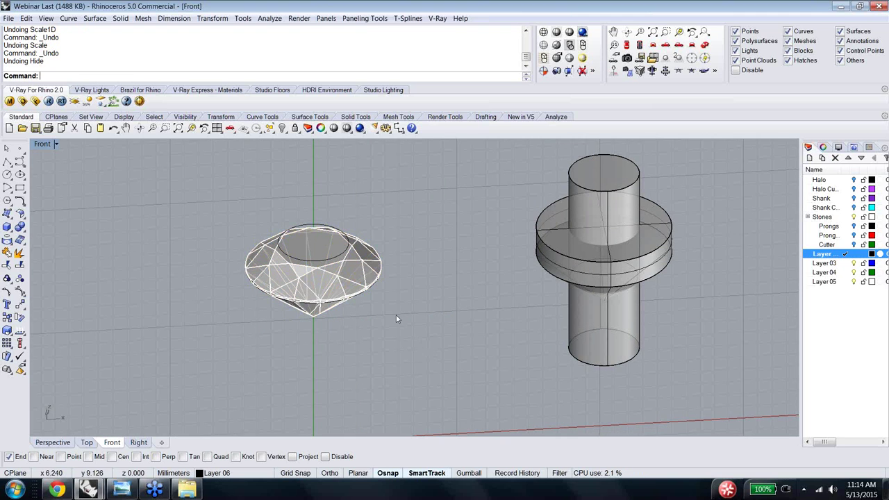
{"action": "key", "text": "ctrl+z"}
{"action": "key", "text": "ctrl+z"}
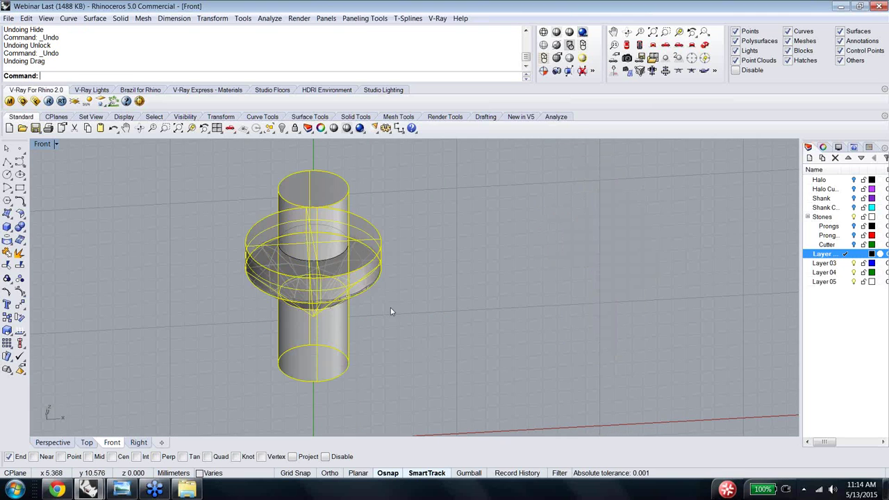
{"action": "key", "text": "Escape"}
Step: Select the cutter with its stone and curves, turn on the Gumball, and move them along X clear of the locked stone
{"action": "left_click_drag", "start_coordinate": [443, 320], "coordinate": [355, 287]}
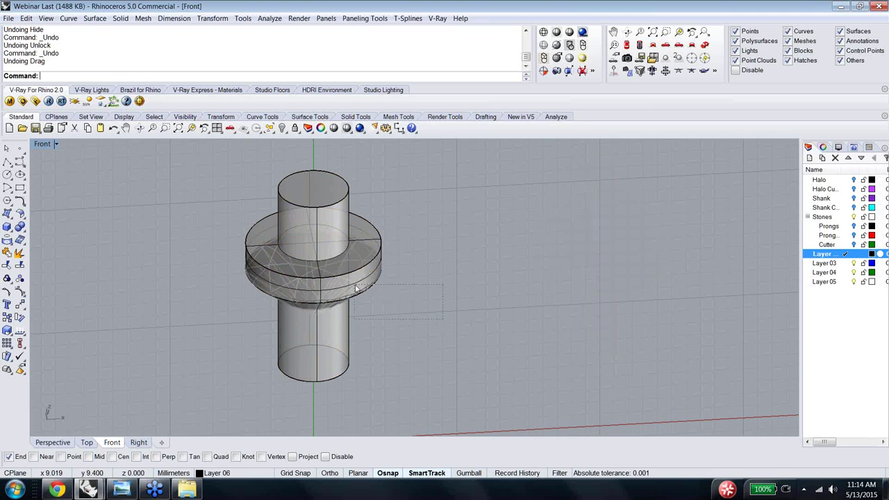
{"action": "left_click_drag", "start_coordinate": [116, 179], "coordinate": [116, 179]}
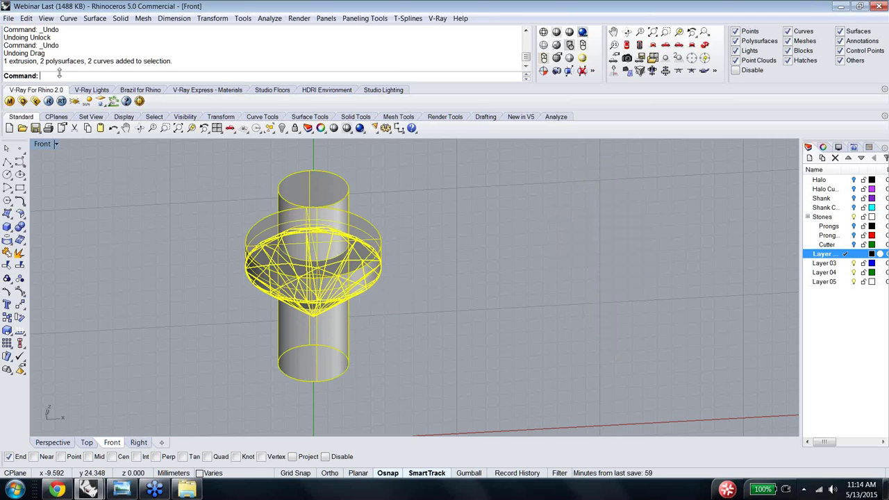
{"action": "left_click", "coordinate": [470, 473]}
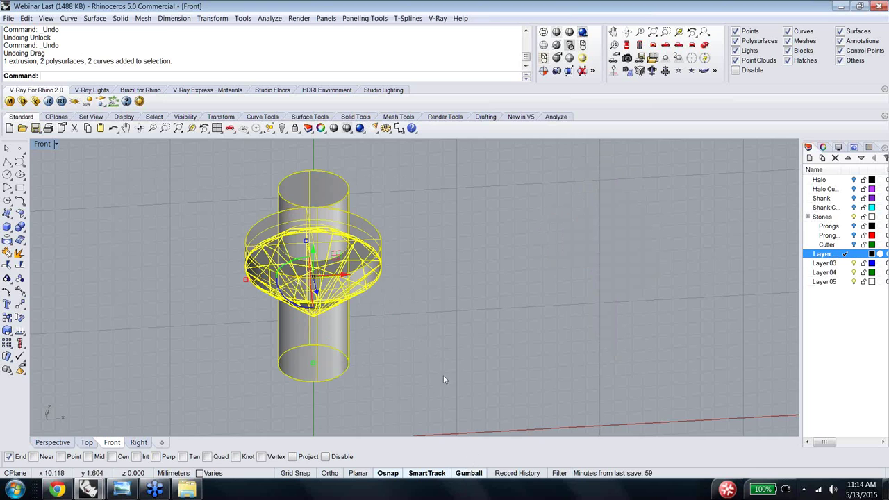
{"action": "left_click_drag", "start_coordinate": [342, 279], "coordinate": [658, 294]}
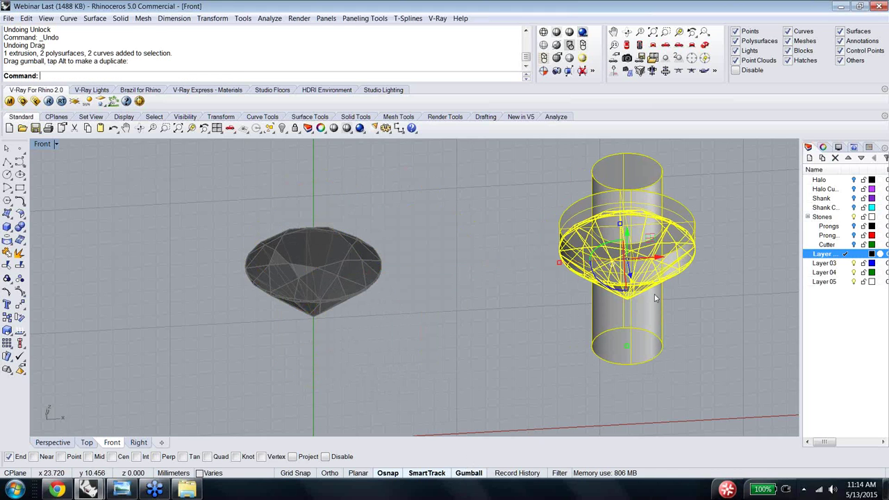
Step: Unlock the original stone, delete it, and paste the scaled stone from the clipboard in its place
{"action": "left_click", "coordinate": [537, 289]}
{"action": "type", "text": "Unlock"}
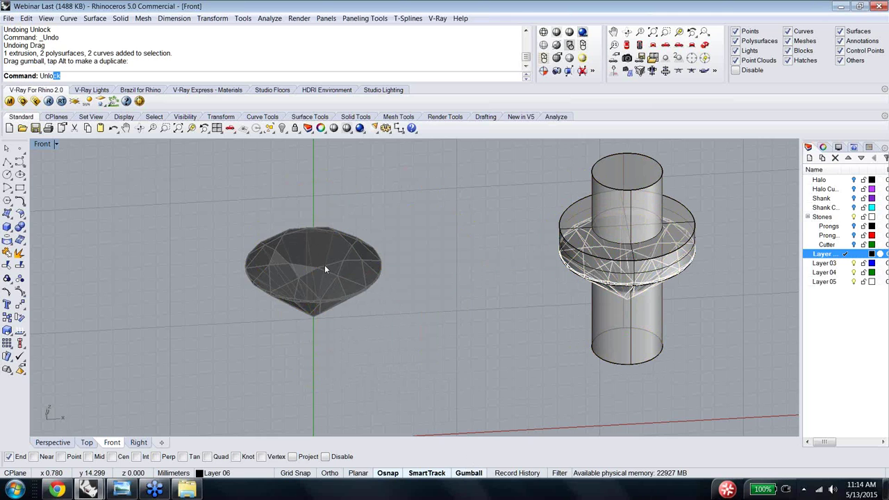
{"action": "key", "text": "Return"}
{"action": "left_click", "coordinate": [325, 270]}
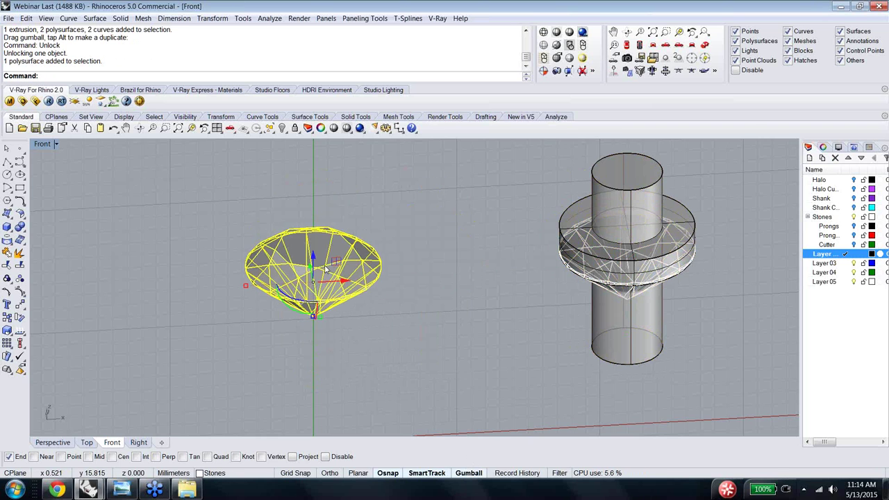
{"action": "key", "text": "Delete"}
{"action": "key", "text": "ctrl+v"}
{"action": "left_click", "coordinate": [379, 310]}
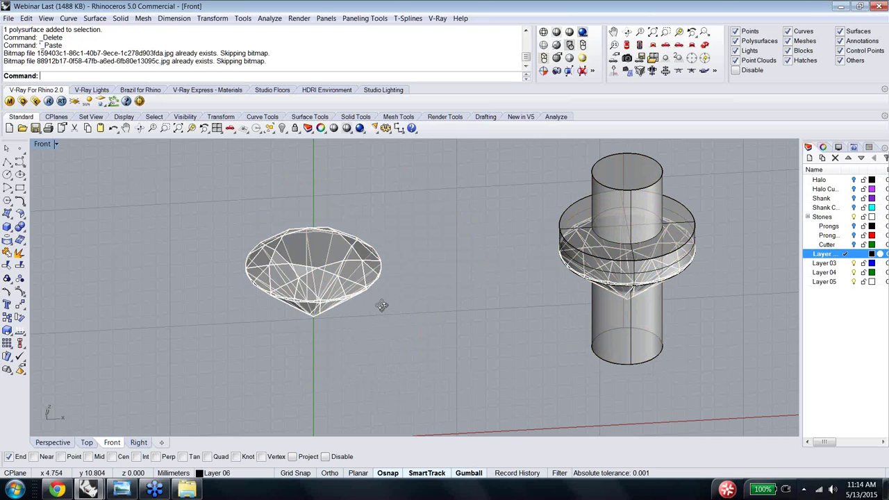
{"action": "right_click_drag", "start_coordinate": [514, 296], "coordinate": [517, 285]}
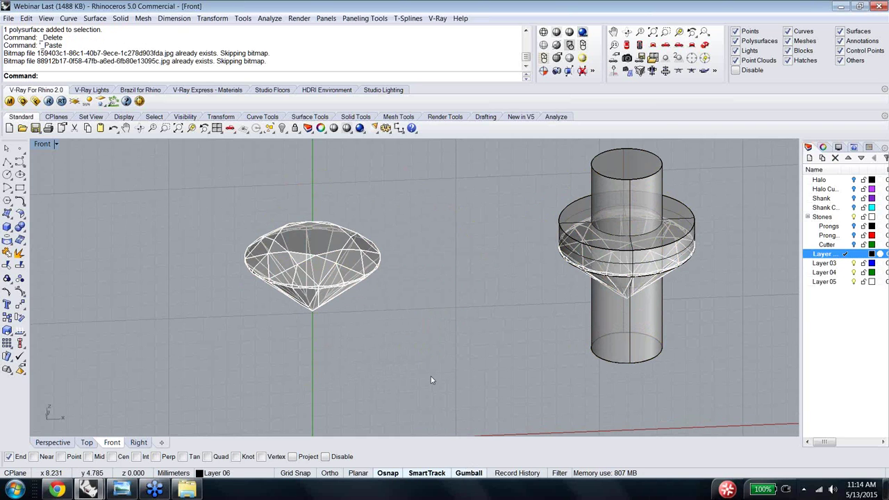
{"action": "right_click_drag", "start_coordinate": [421, 363], "coordinate": [424, 327], "text": "ctrl+shift"}
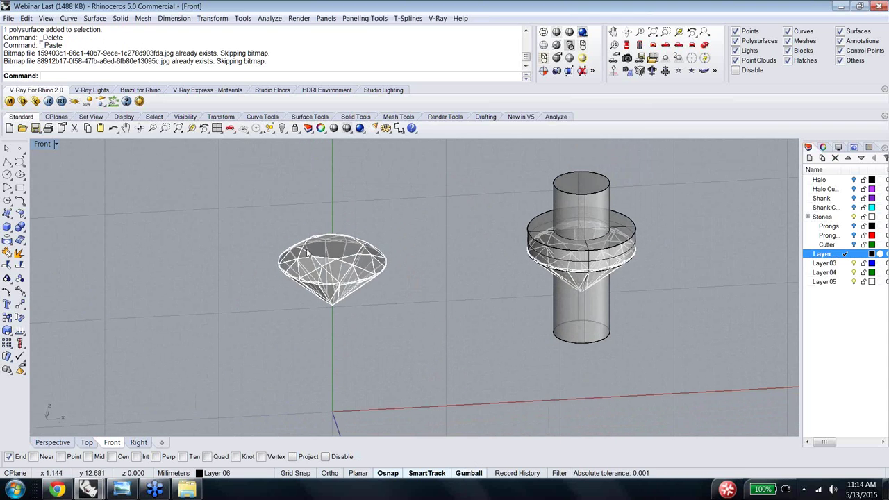
Step: Select the cutter's polysurface and extrusion around the offset stone and move both to the Cutter layer
{"action": "right_click_drag", "start_coordinate": [299, 300], "coordinate": [291, 311], "text": "ctrl+shift"}
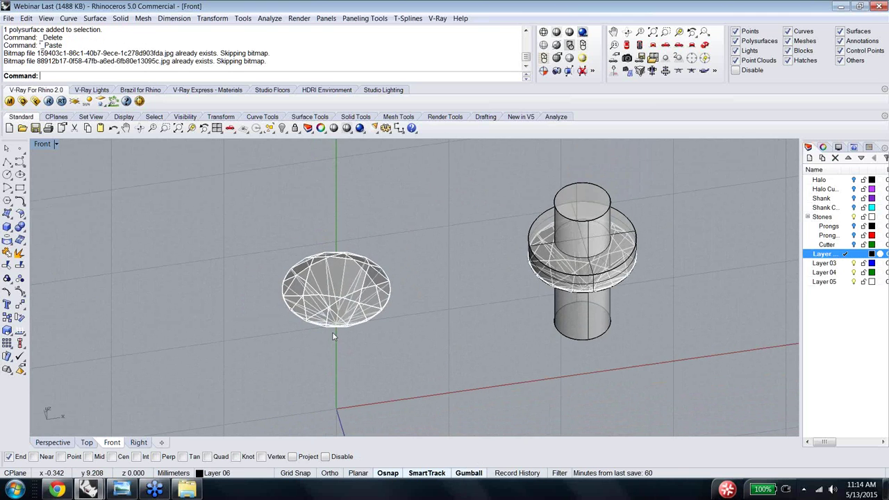
{"action": "right_click_drag", "start_coordinate": [354, 331], "coordinate": [355, 347]}
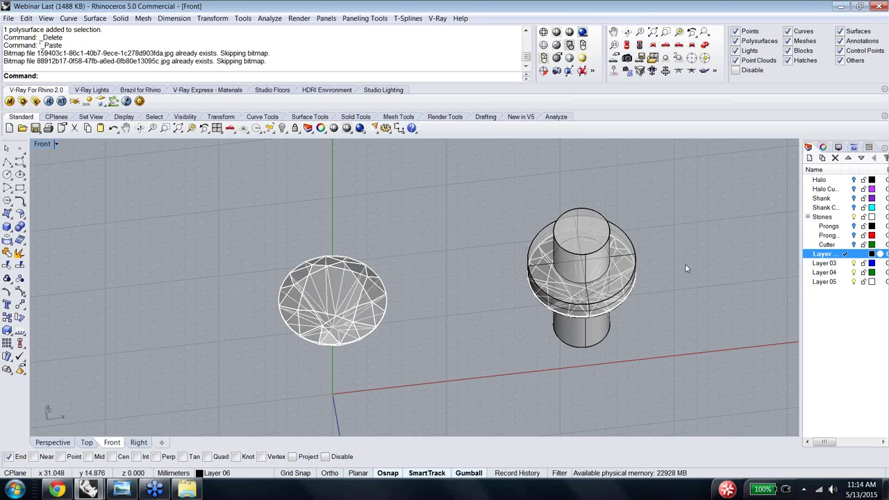
{"action": "right_click_drag", "start_coordinate": [642, 262], "coordinate": [599, 242]}
{"action": "left_click", "coordinate": [586, 237]}
{"action": "left_click", "coordinate": [587, 239], "text": "shift"}
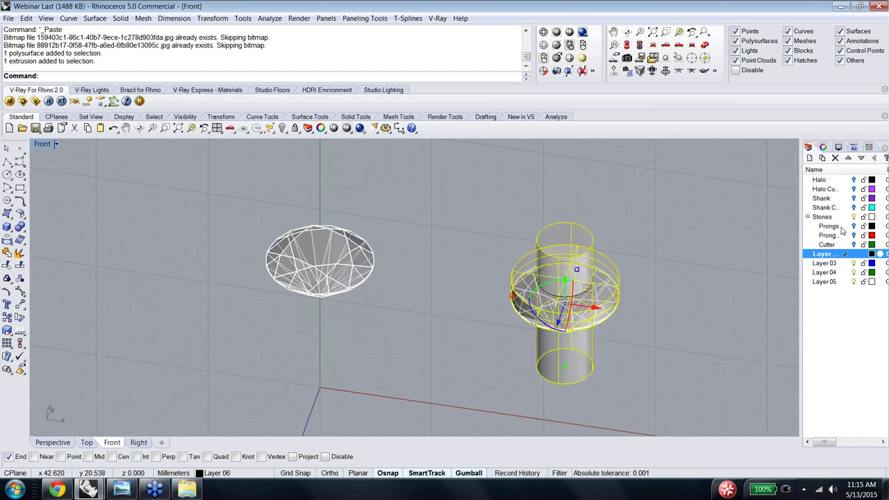
{"action": "right_click", "coordinate": [837, 245]}
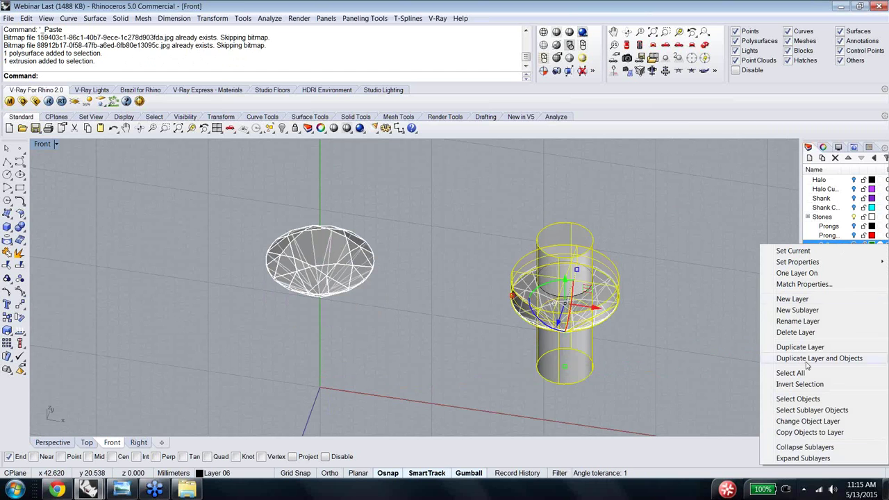
{"action": "left_click", "coordinate": [808, 421]}
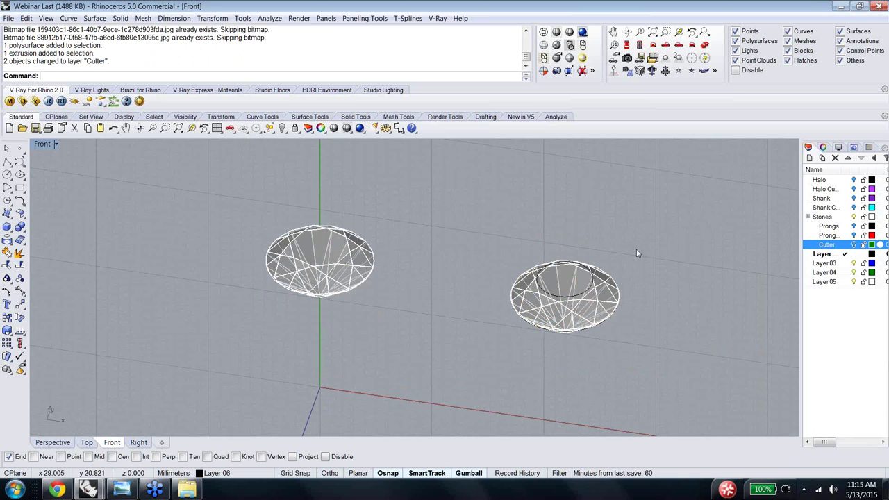
Step: Create a new sublayer named "Small stone" under the Stones layer
{"action": "left_click", "coordinate": [822, 217]}
{"action": "left_click", "coordinate": [822, 158]}
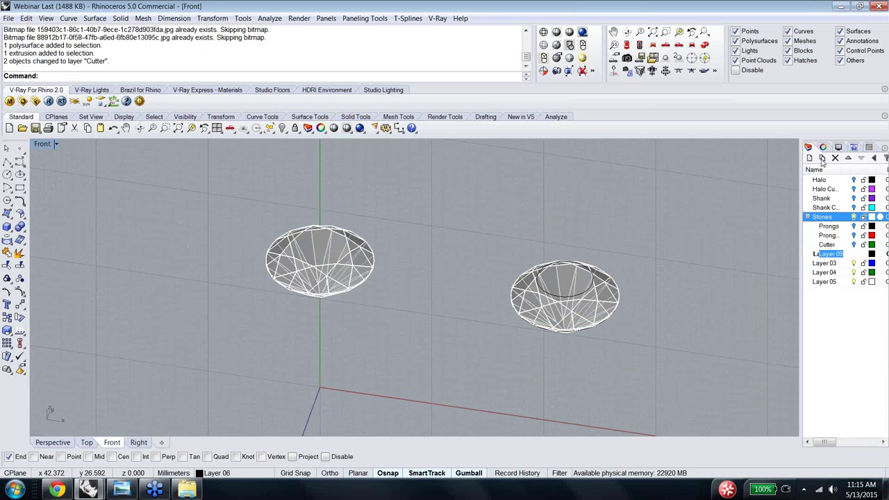
{"action": "type", "text": "Sma"}
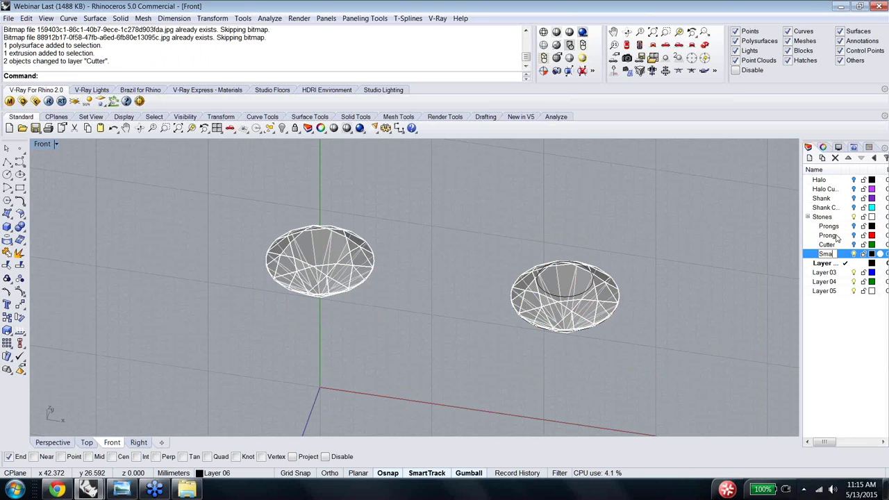
{"action": "type", "text": "llstone"}
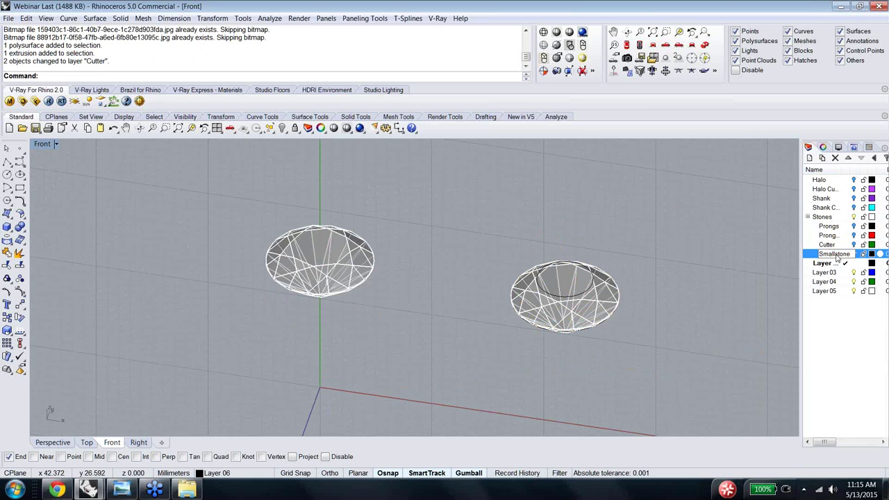
{"action": "key", "text": "Return"}
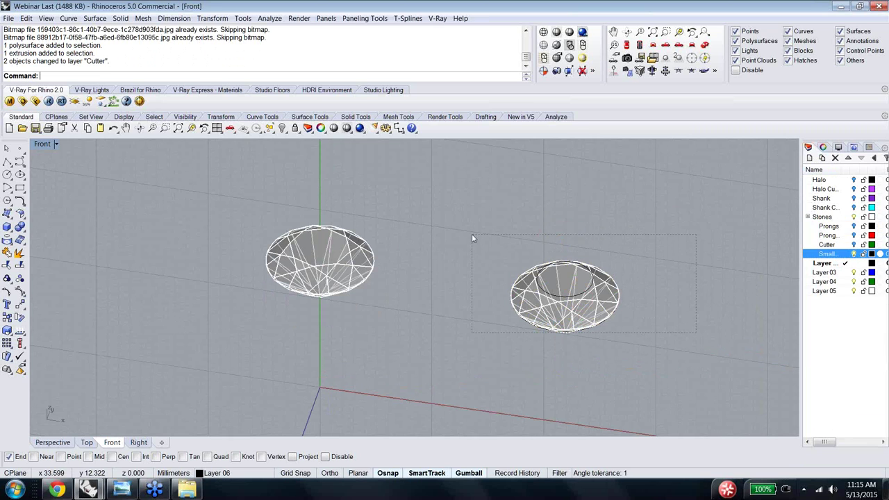
Step: Move the offset stone and its two curves to the Small stone layer and hide that layer
{"action": "left_click_drag", "start_coordinate": [472, 238], "coordinate": [472, 238]}
{"action": "right_click", "coordinate": [826, 254]}
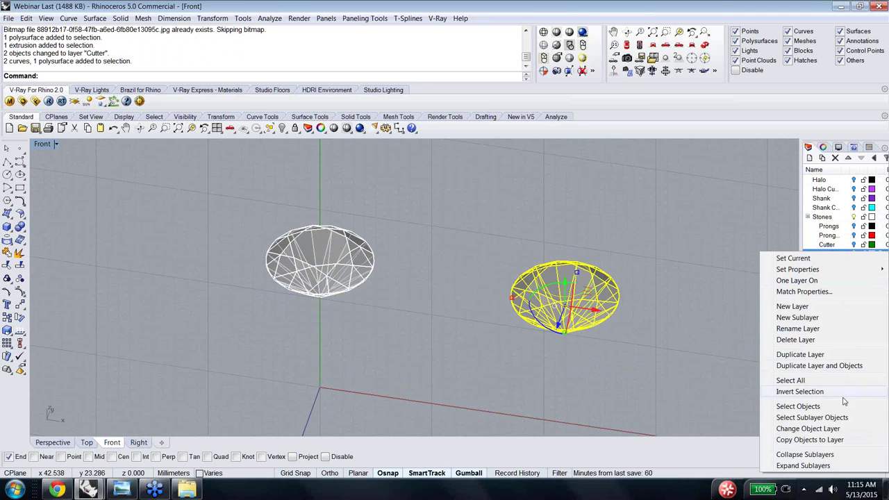
{"action": "left_click", "coordinate": [830, 429]}
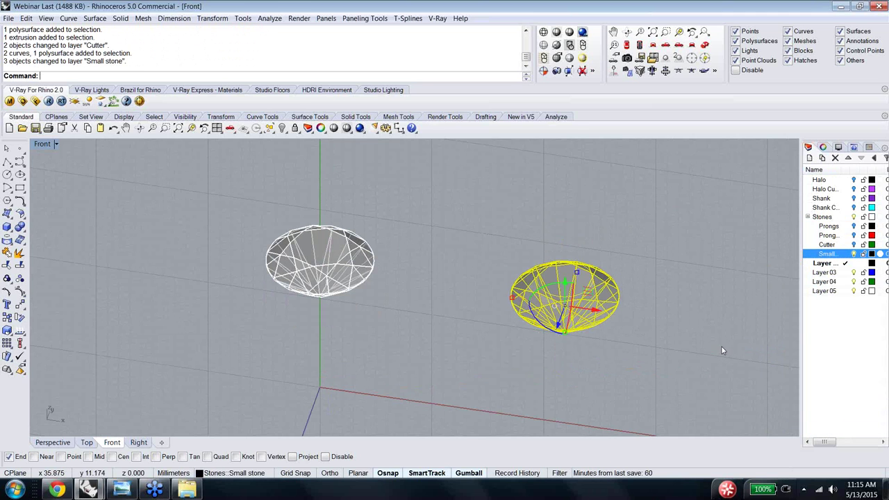
{"action": "left_click", "coordinate": [723, 351]}
{"action": "left_click", "coordinate": [854, 254]}
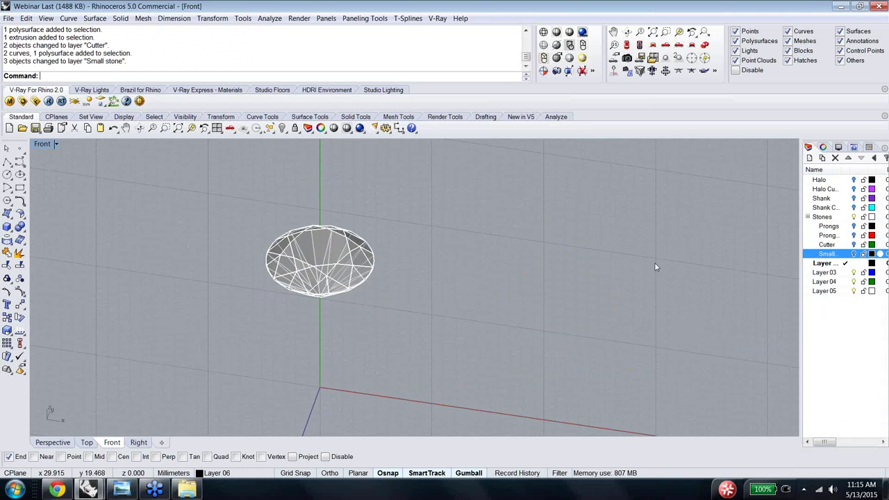
Step: Turn on the Halo Curves layer and the Prong Curve sublayer so their curves show around the scaled stone
{"action": "right_click_drag", "start_coordinate": [655, 260], "coordinate": [705, 217], "text": "ctrl+shift"}
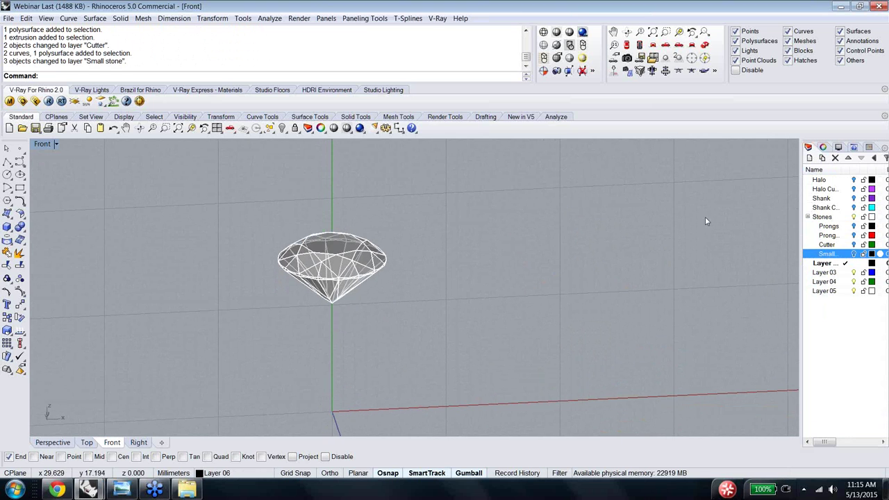
{"action": "left_click", "coordinate": [853, 189]}
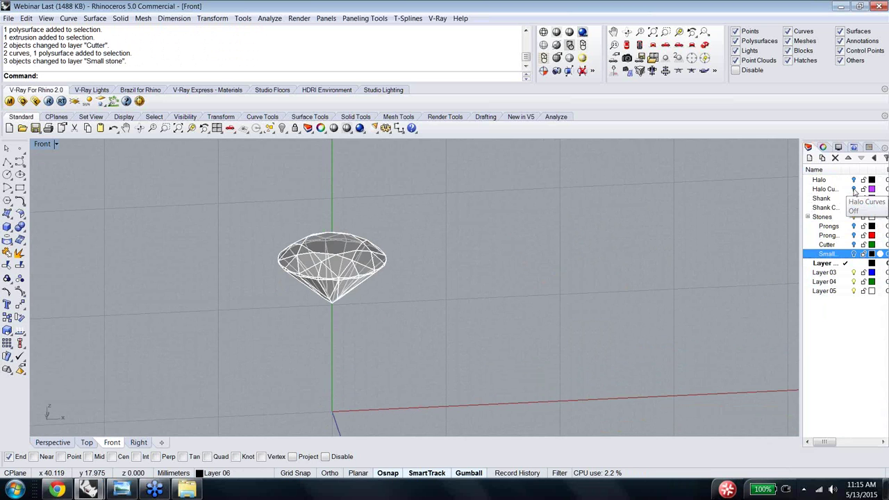
{"action": "left_click", "coordinate": [854, 189]}
{"action": "right_click_drag", "start_coordinate": [548, 268], "coordinate": [516, 277], "text": "ctrl+shift"}
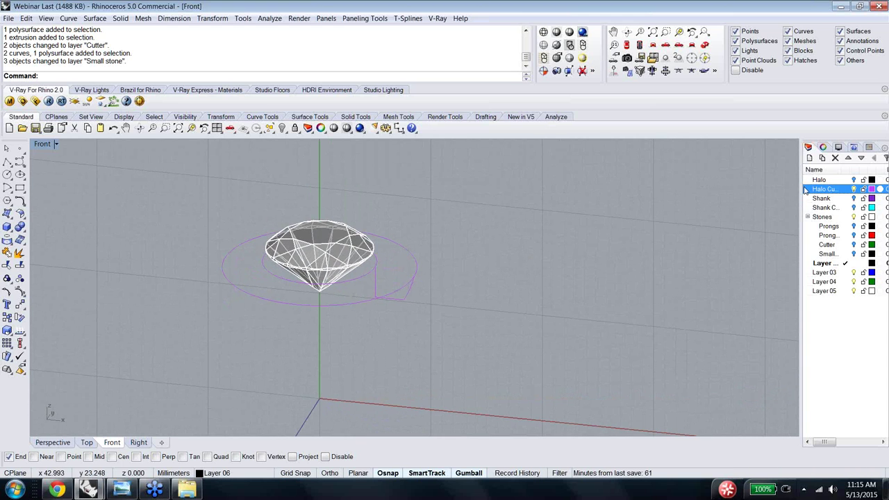
{"action": "left_click", "coordinate": [855, 236]}
Step: Examine how the prong curve sits against the stone's girdle and the halo curves from above and from the front
{"action": "key", "text": "Home"}
{"action": "key", "text": "Home"}
{"action": "right_click_drag", "start_coordinate": [548, 291], "coordinate": [357, 281]}
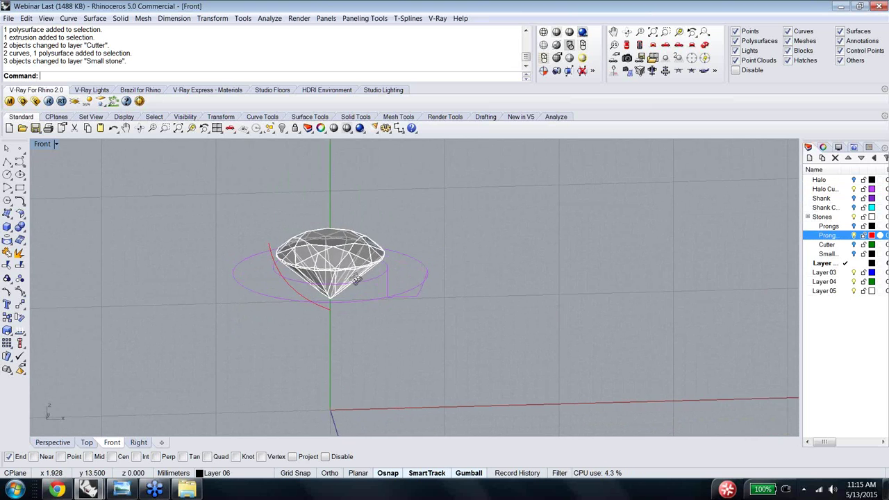
{"action": "key", "text": "Home"}
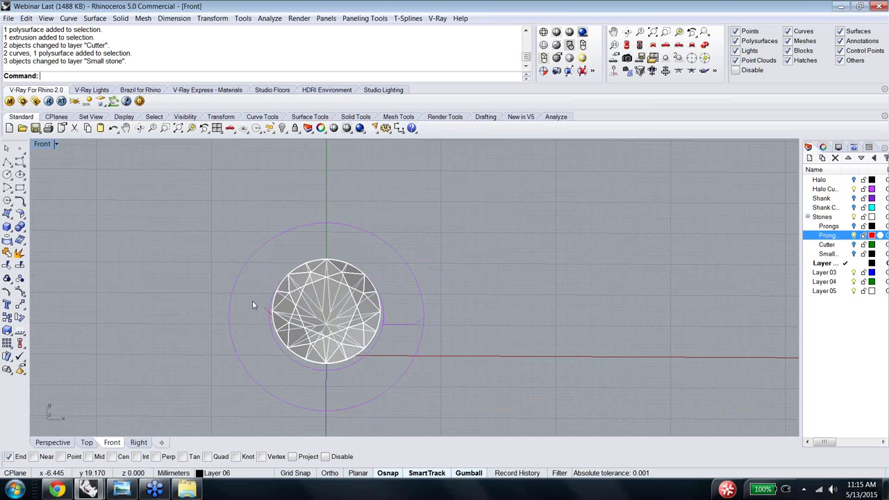
{"action": "right_click_drag", "start_coordinate": [311, 324], "coordinate": [407, 275]}
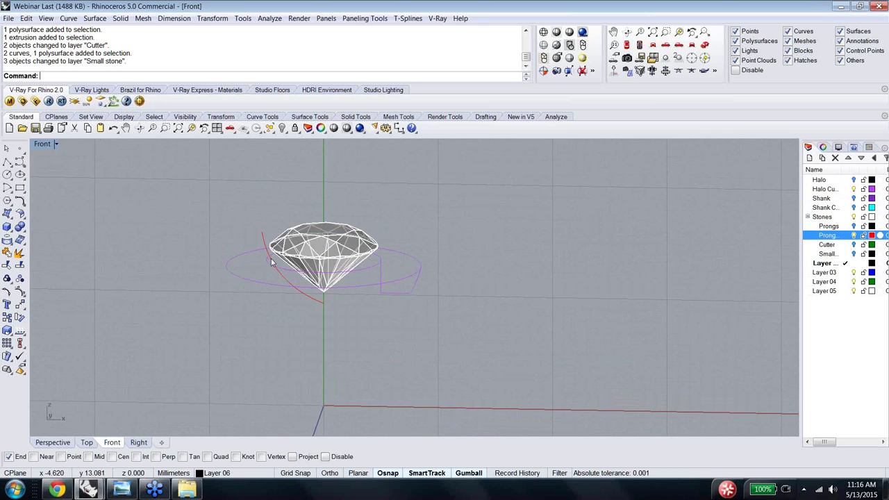
{"action": "right_click_drag", "start_coordinate": [283, 281], "coordinate": [274, 258]}
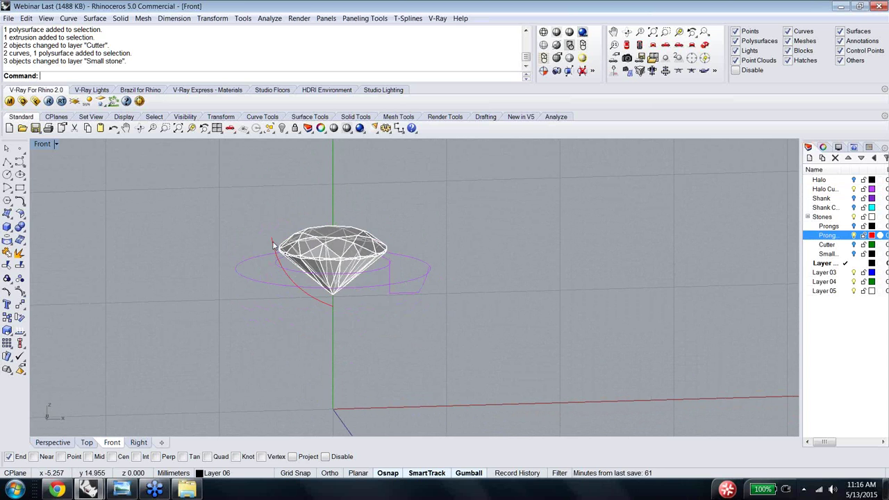
{"action": "right_click_drag", "start_coordinate": [274, 242], "coordinate": [262, 218]}
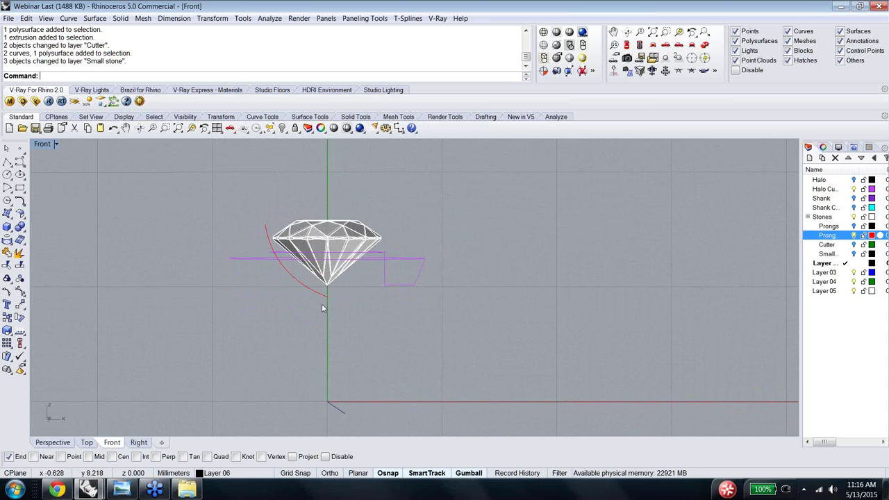
Step: Draw a degree-3 control-point curve from 0,8 on the vertical axis below the stone up outside the prong curve, with SmartTrack off
{"action": "left_click", "coordinate": [19, 160]}
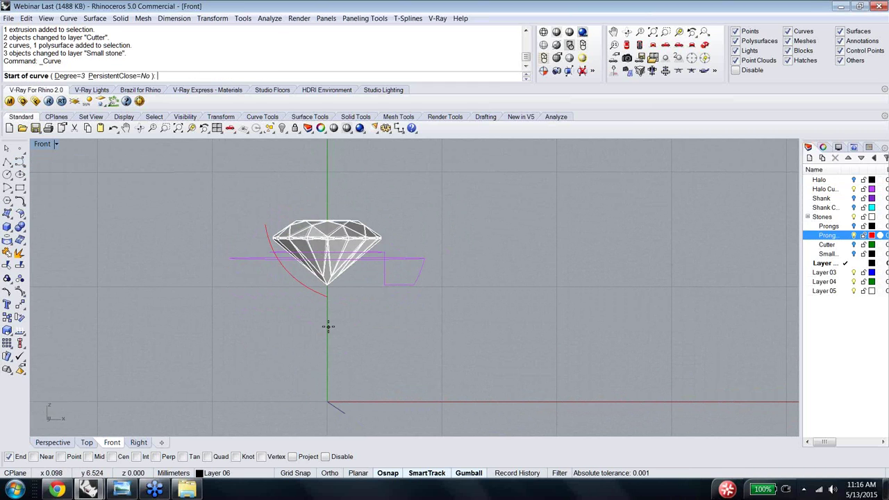
{"action": "left_click", "coordinate": [296, 473]}
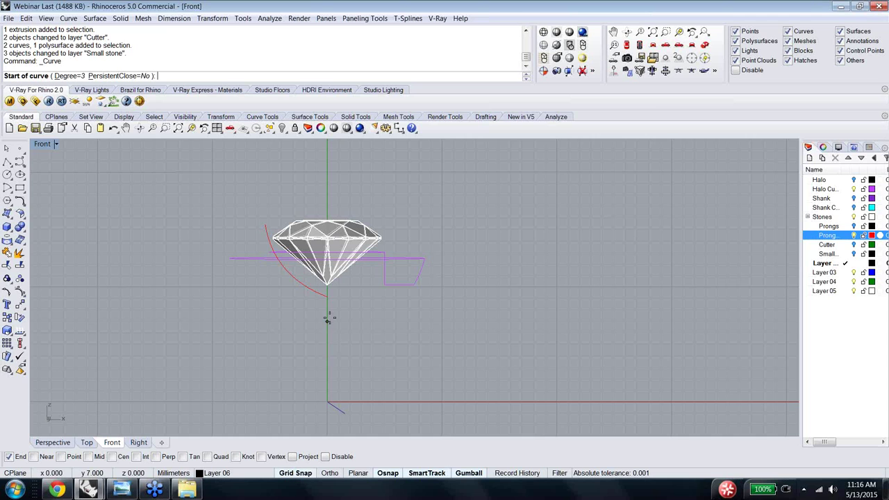
{"action": "left_click", "coordinate": [328, 309]}
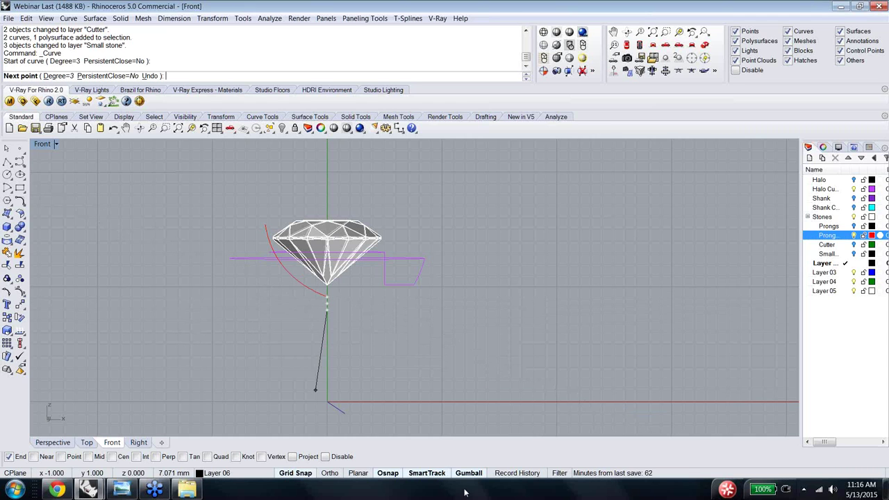
{"action": "left_click", "coordinate": [427, 473]}
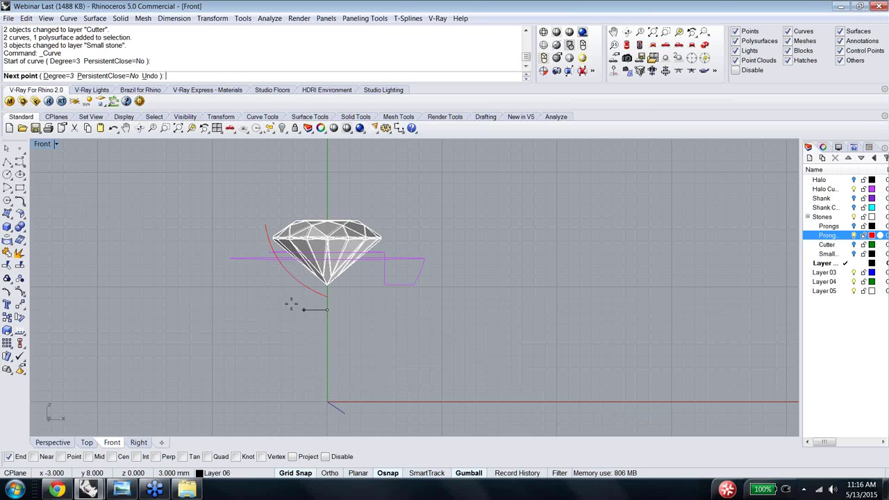
{"action": "left_click", "coordinate": [298, 473]}
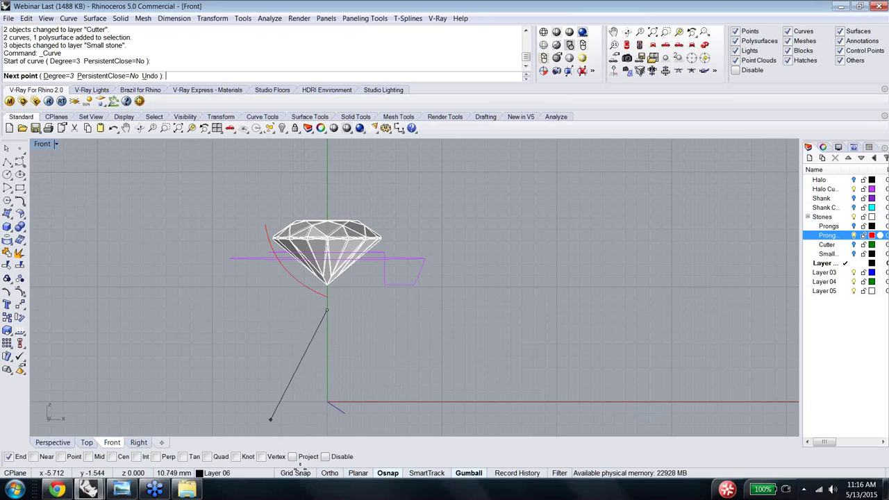
{"action": "left_click", "coordinate": [263, 281]}
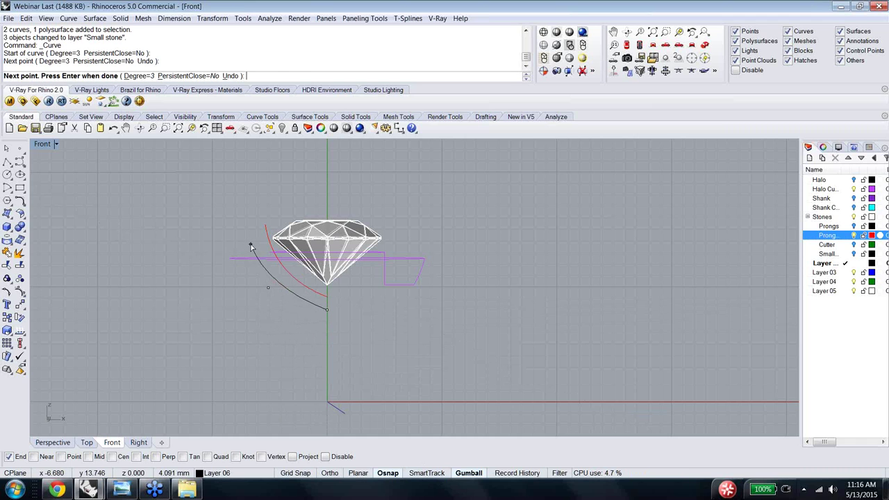
{"action": "left_click", "coordinate": [252, 237]}
{"action": "left_click", "coordinate": [252, 224]}
{"action": "key", "text": "Return"}
Step: Rebuild the newly drawn curve with a point count of 4 and degree 3, and delete it
{"action": "left_click", "coordinate": [272, 274]}
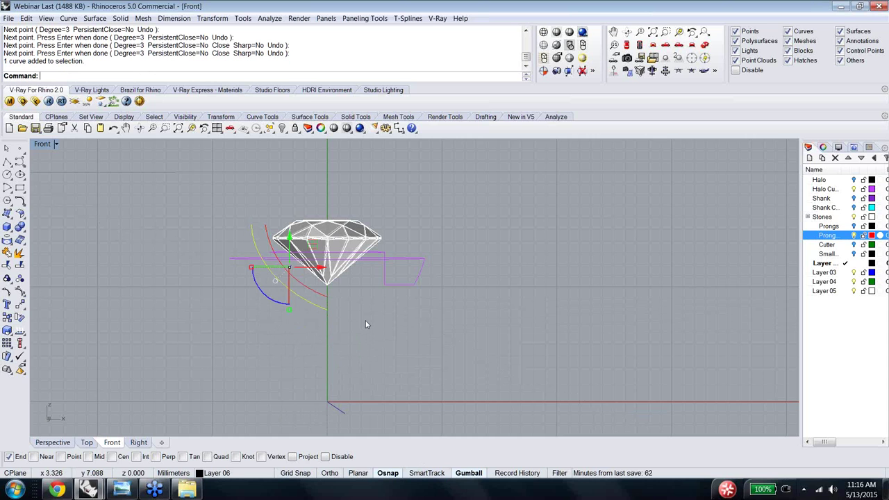
{"action": "type", "text": "Rebuild"}
{"action": "key", "text": "Return"}
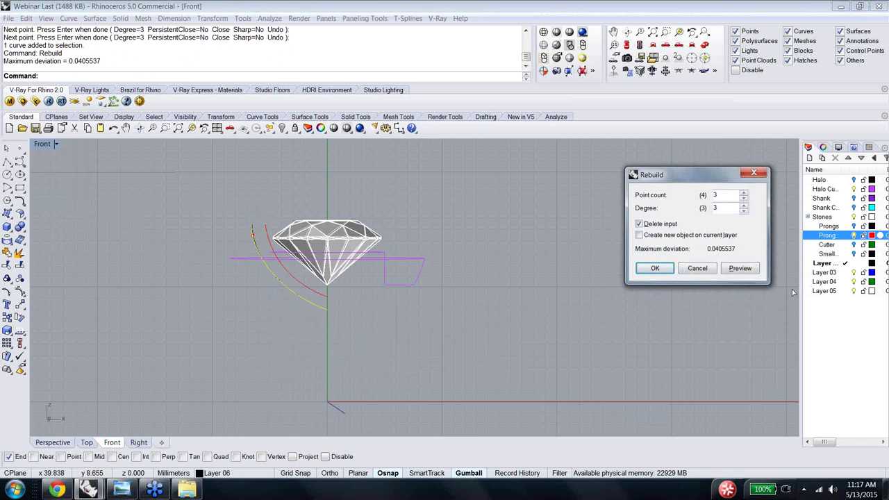
{"action": "double_click", "coordinate": [722, 196]}
{"action": "type", "text": "4"}
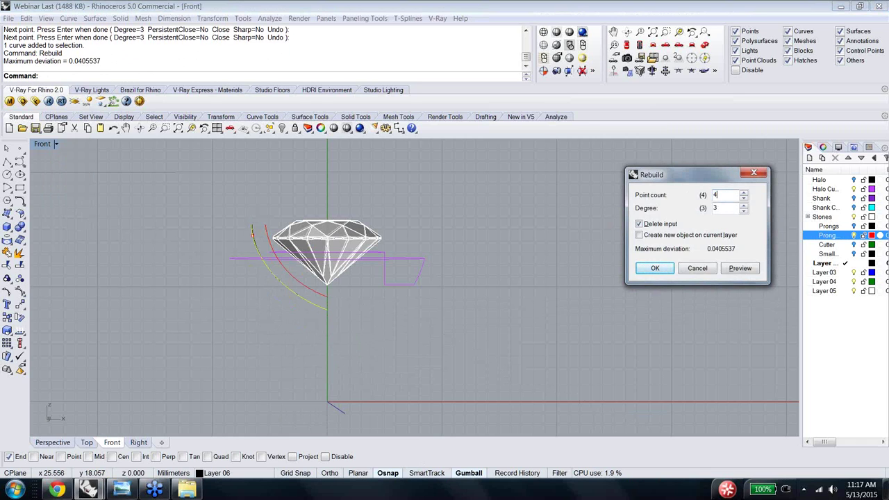
{"action": "left_click", "coordinate": [657, 269]}
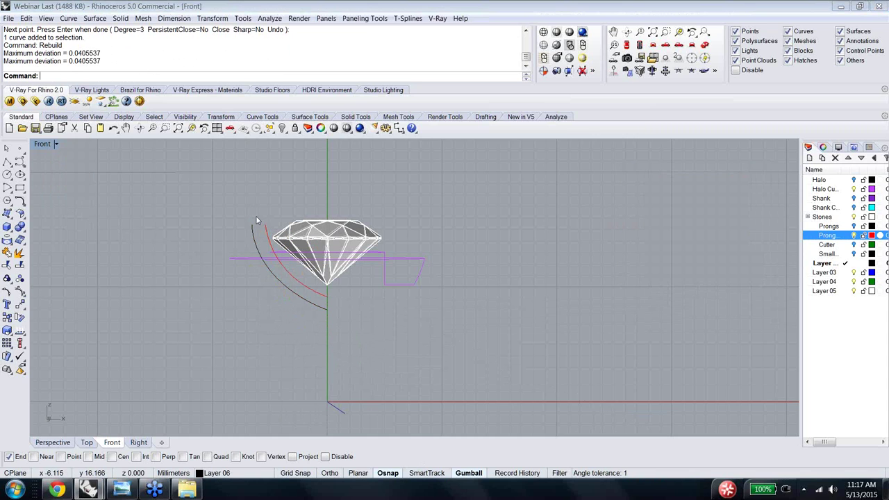
{"action": "left_click", "coordinate": [321, 312]}
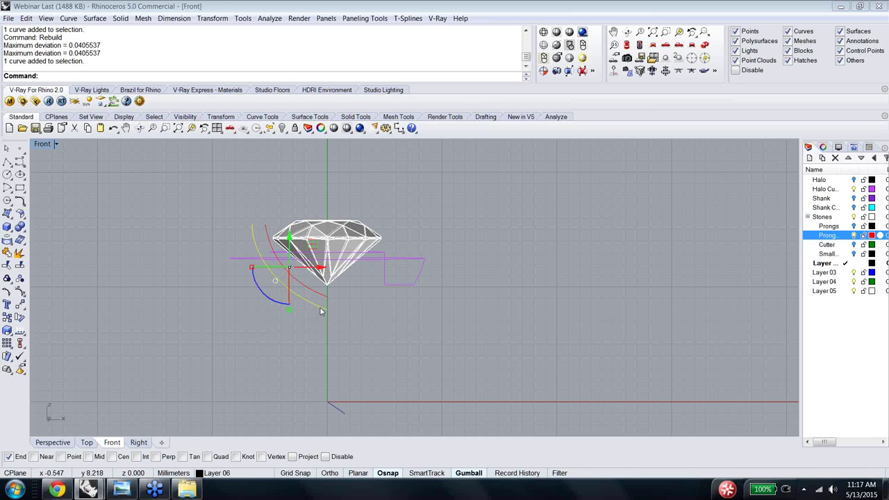
{"action": "key", "text": "Delete"}
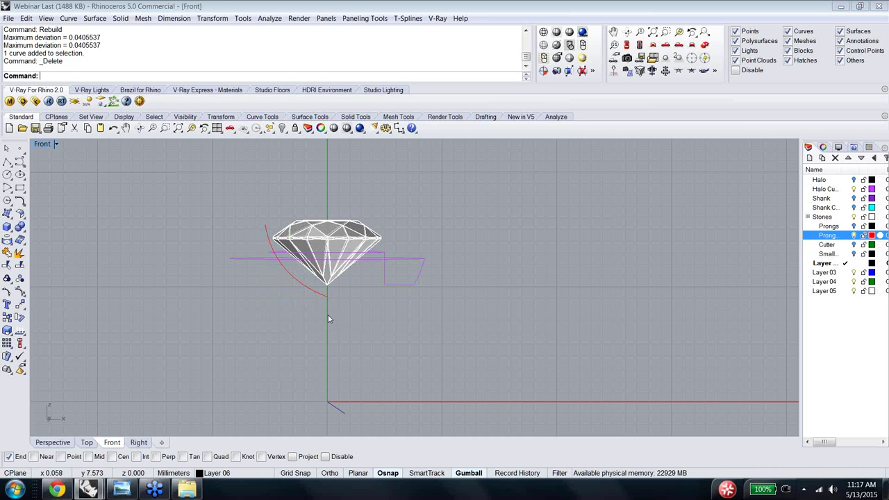
Step: Pipe the prong curve with a start and end diameter of 1 mm and round caps, without extra diameters
{"action": "left_click", "coordinate": [309, 290]}
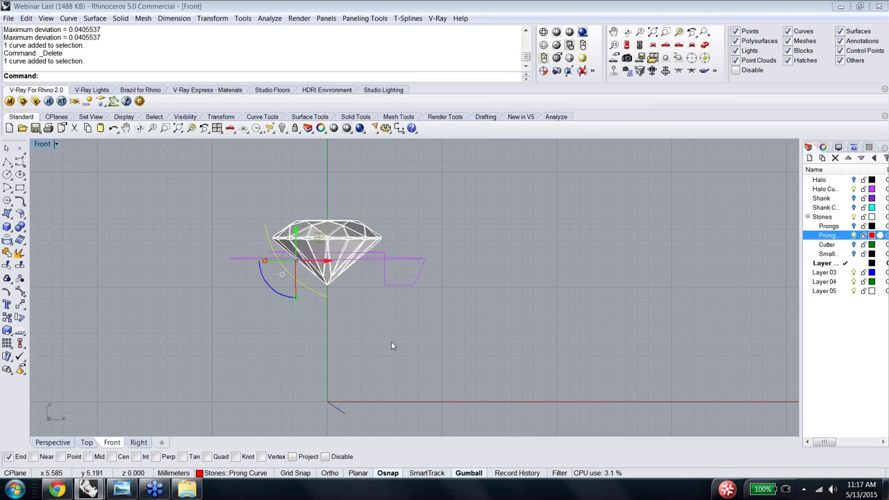
{"action": "type", "text": "Pip"}
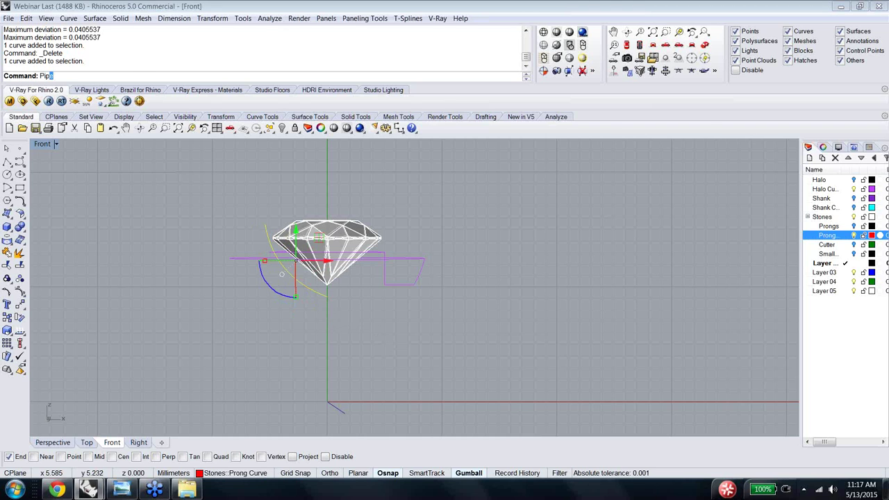
{"action": "key", "text": "Return"}
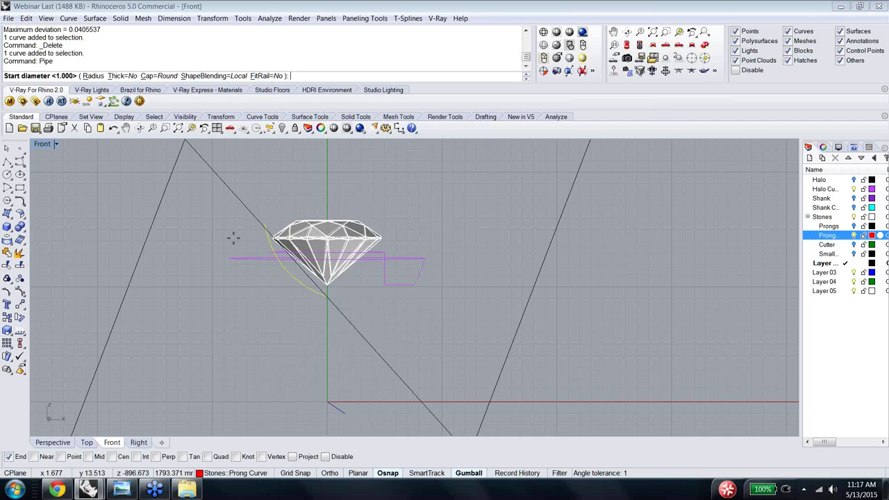
{"action": "right_click_drag", "start_coordinate": [317, 331], "coordinate": [321, 364], "text": "ctrl+shift"}
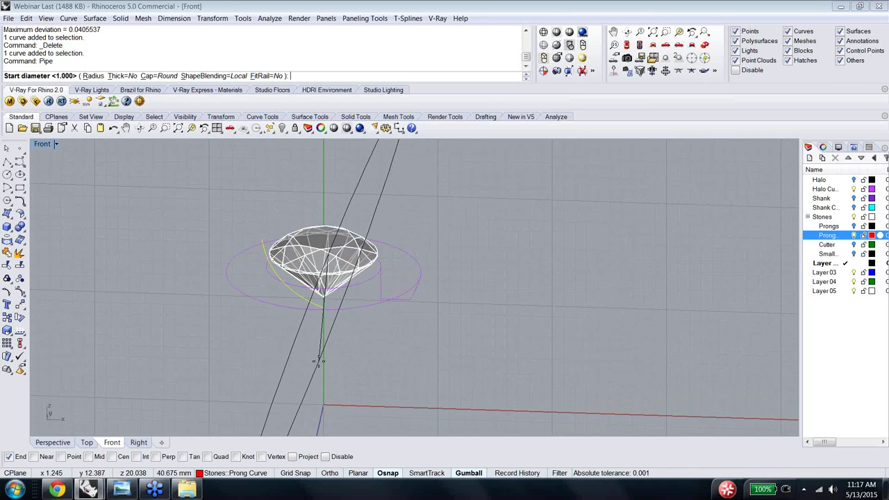
{"action": "left_click", "coordinate": [319, 363]}
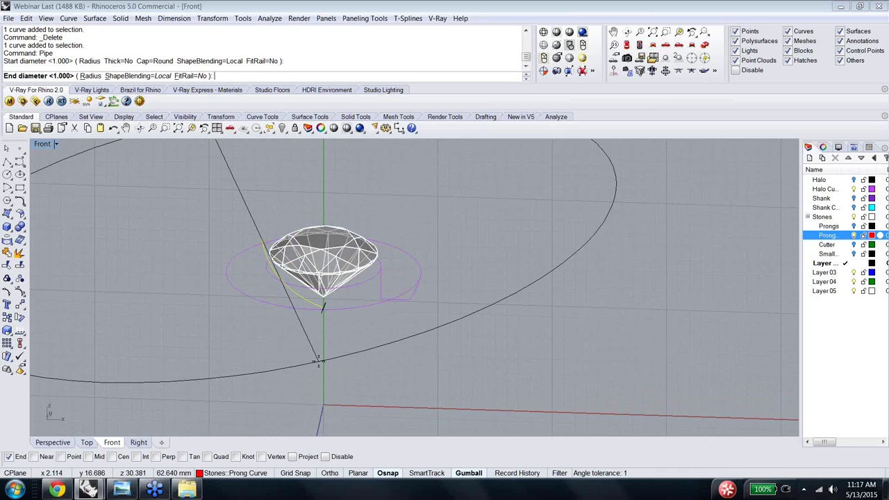
{"action": "key", "text": "Return"}
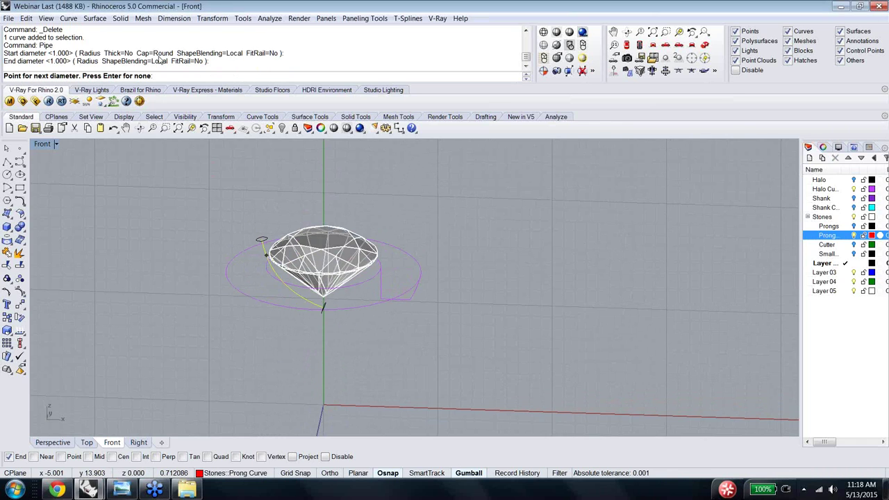
{"action": "key", "text": "Return"}
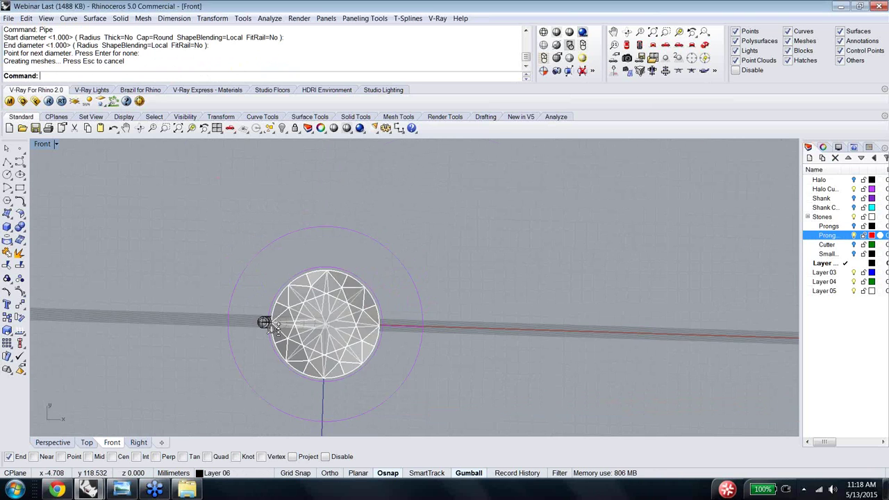
Step: Scale the prong pipe in one direction across its width by a factor of 1.2
{"action": "scroll", "coordinate": [292, 271], "scroll_direction": "up", "scroll_amount": 5}
{"action": "scroll", "coordinate": [268, 316], "scroll_direction": "up", "scroll_amount": 2}
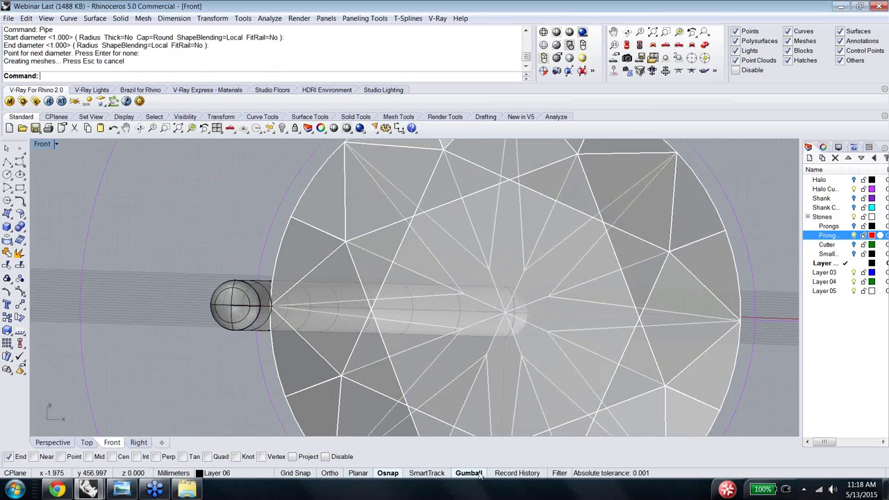
{"action": "left_click", "coordinate": [216, 324]}
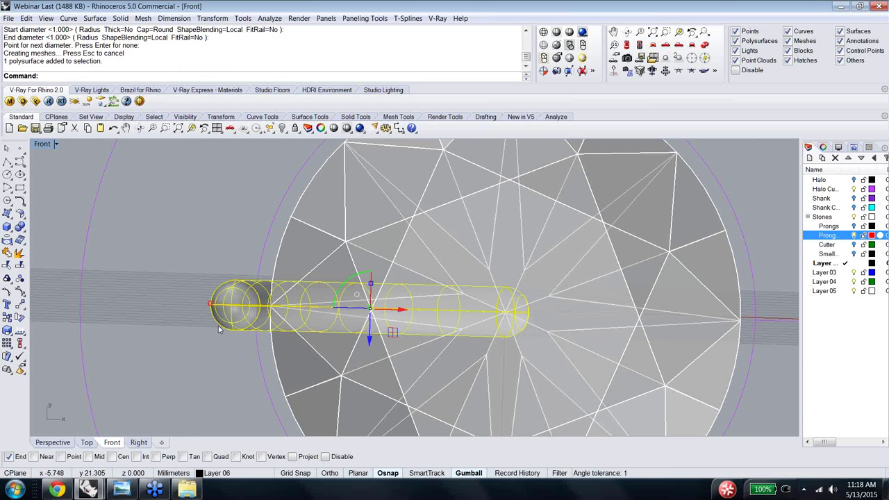
{"action": "left_click", "coordinate": [370, 284]}
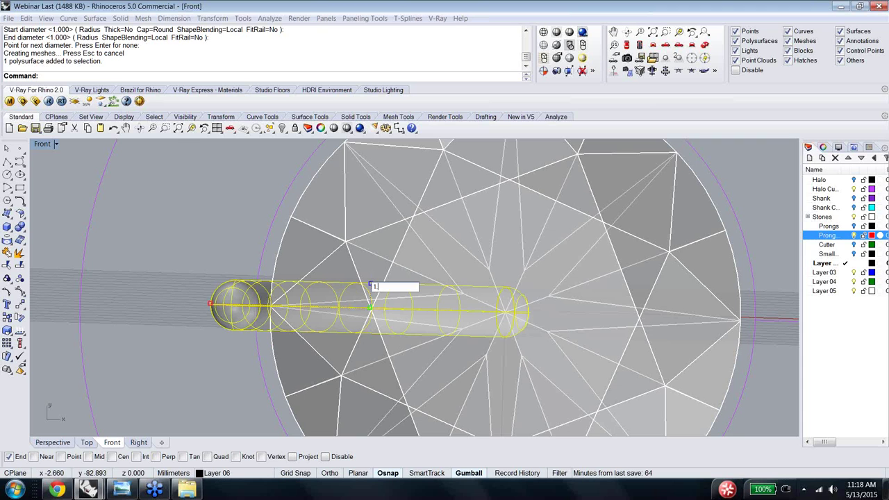
{"action": "type", "text": "1.2"}
{"action": "key", "text": "Return"}
{"action": "key", "text": "Escape"}
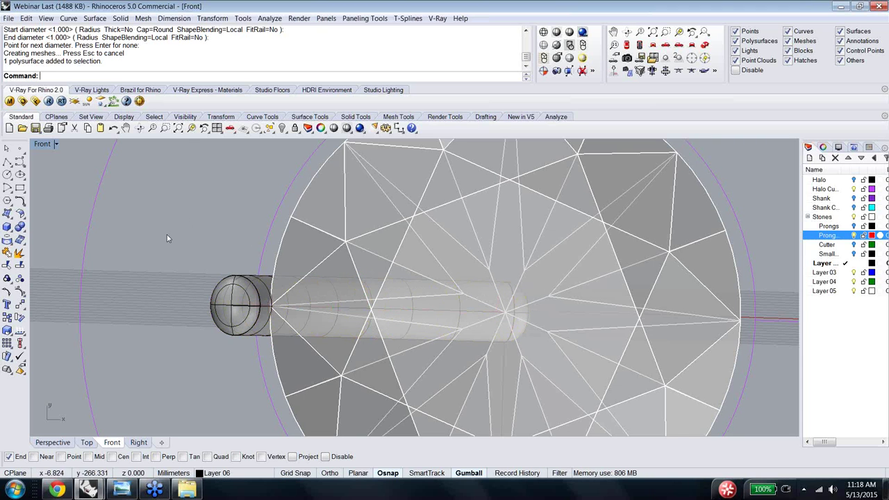
Step: Inspect the widened prong against the stone from an angle, finishing in the Top view
{"action": "right_click_drag", "start_coordinate": [167, 235], "coordinate": [244, 379]}
{"action": "type", "text": "Top"}
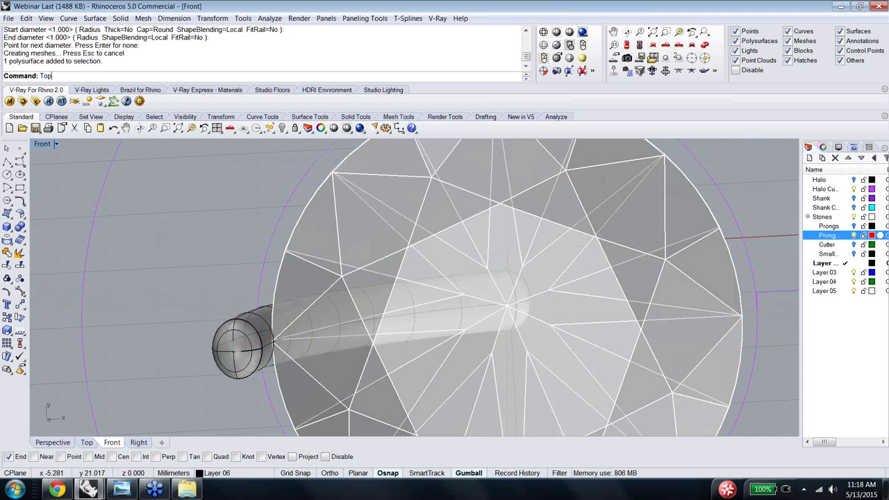
{"action": "key", "text": "Return"}
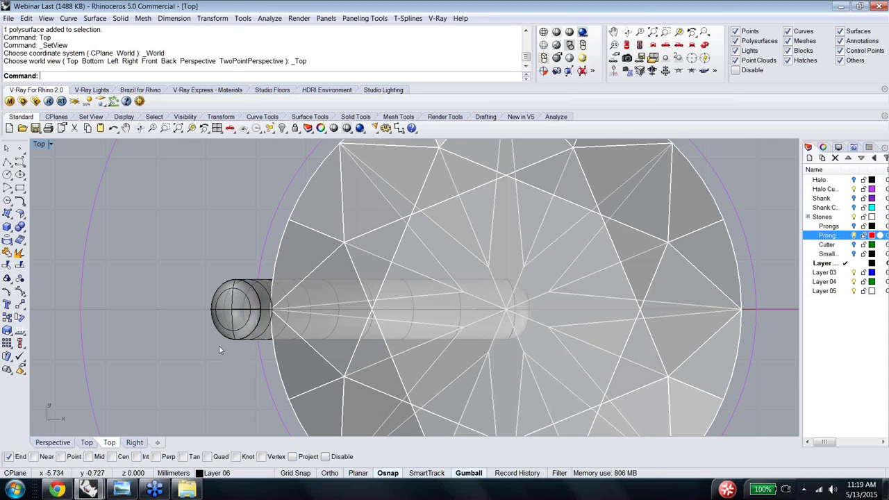
{"action": "right_click_drag", "start_coordinate": [219, 345], "coordinate": [279, 318], "text": "ctrl+shift"}
{"action": "key", "text": "Home"}
{"action": "type", "text": "T"}
{"action": "key", "text": "Return"}
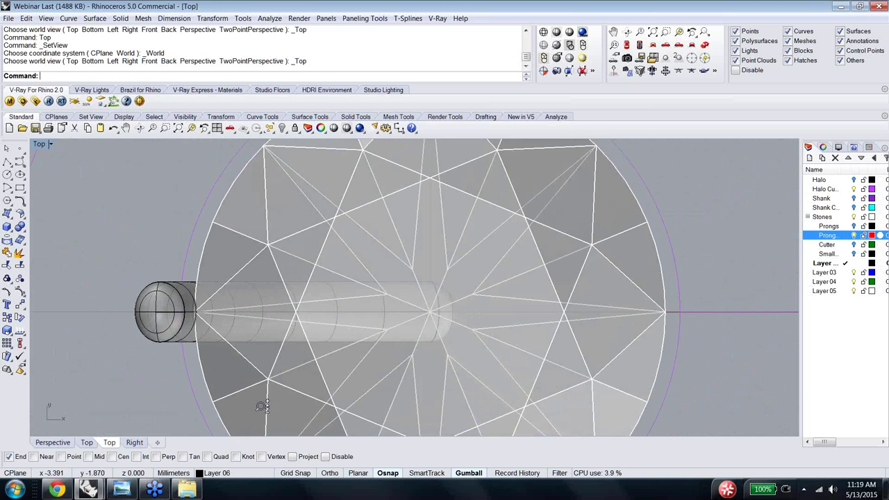
Step: Polar-array the prong around center point 0 with 4 items over a 360-degree fill angle
{"action": "scroll", "coordinate": [258, 417], "scroll_direction": "down", "scroll_amount": 2}
{"action": "scroll", "coordinate": [258, 417], "scroll_direction": "down", "scroll_amount": 1}
{"action": "left_click", "coordinate": [187, 351]}
{"action": "type", "text": "ArrayPolar"}
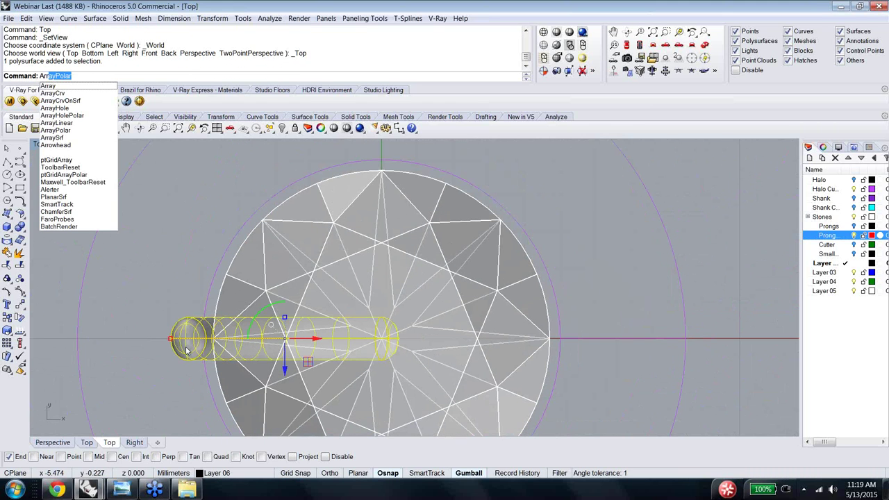
{"action": "key", "text": "Return"}
{"action": "type", "text": "0"}
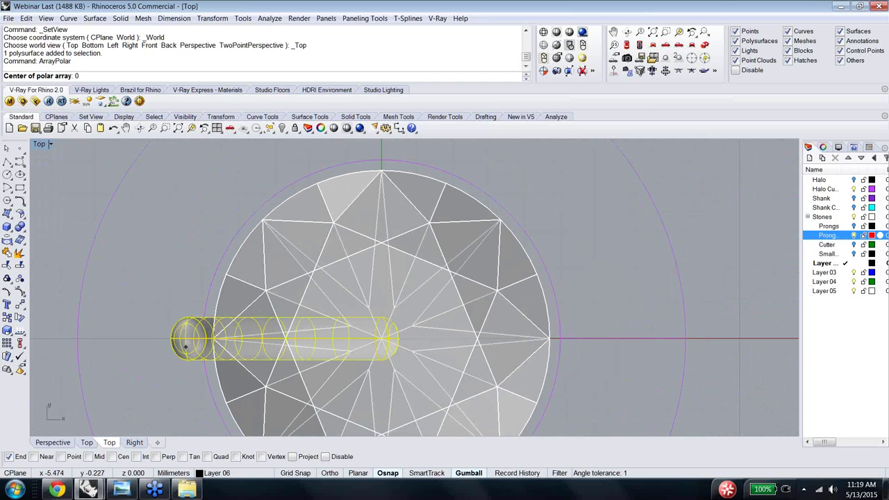
{"action": "key", "text": "Return"}
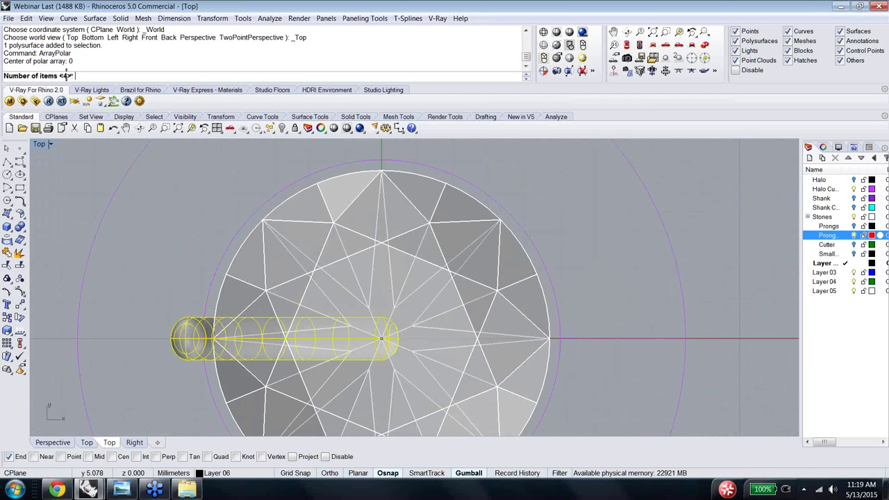
{"action": "key", "text": "Return"}
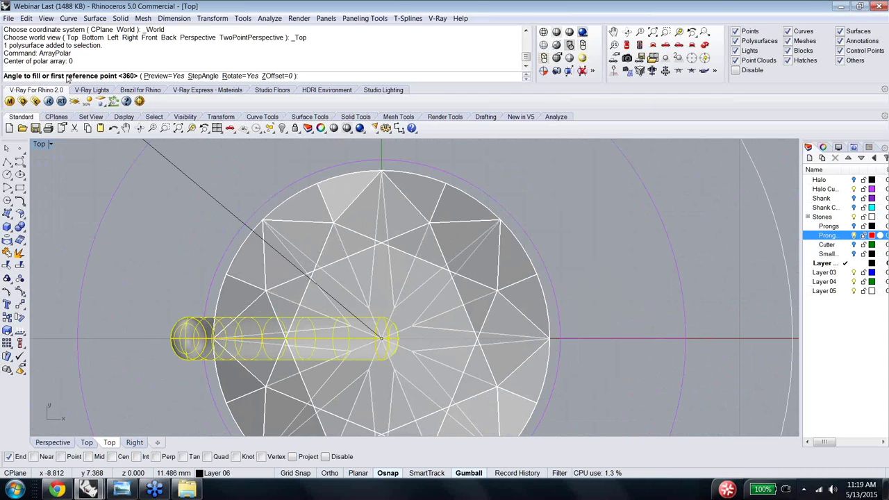
{"action": "key", "text": "Return"}
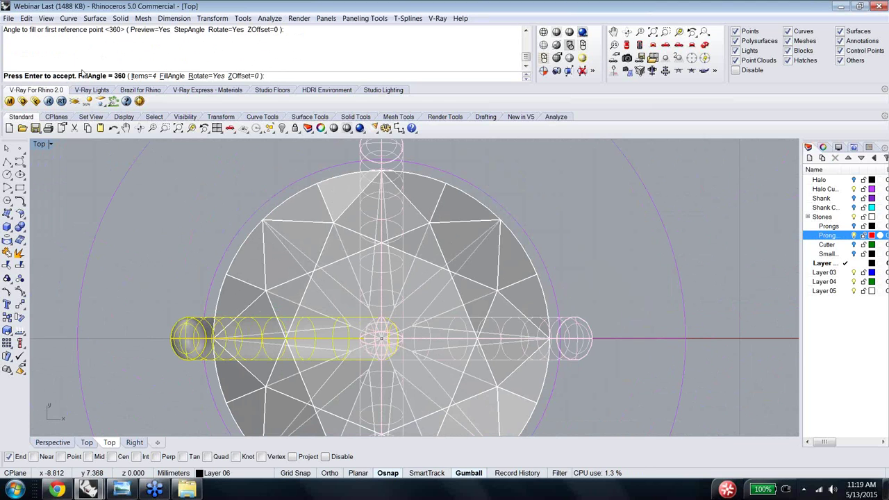
Step: Try the prong array with 6 items and check the preview around the stone
{"action": "scroll", "coordinate": [278, 201], "scroll_direction": "down", "scroll_amount": 4}
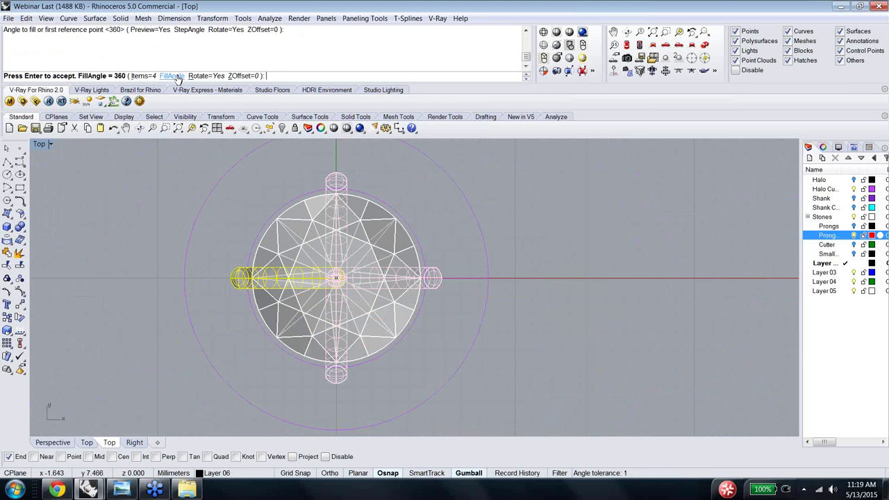
{"action": "left_click", "coordinate": [143, 76]}
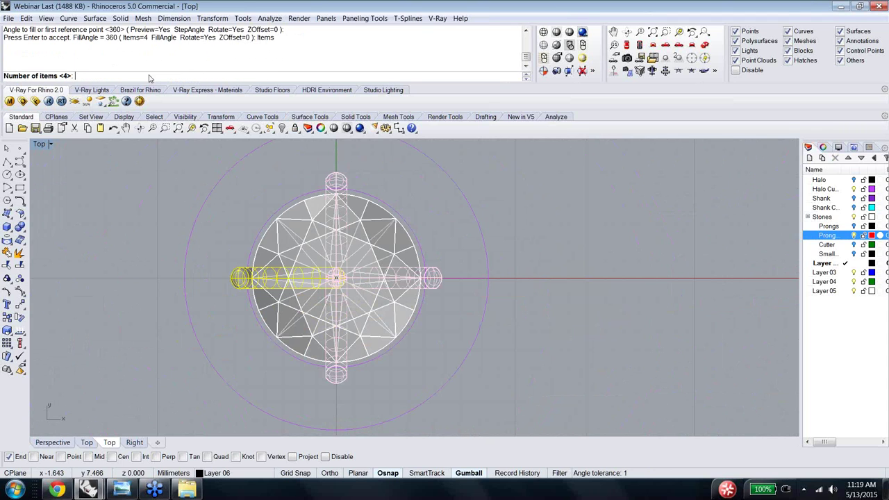
{"action": "type", "text": "6"}
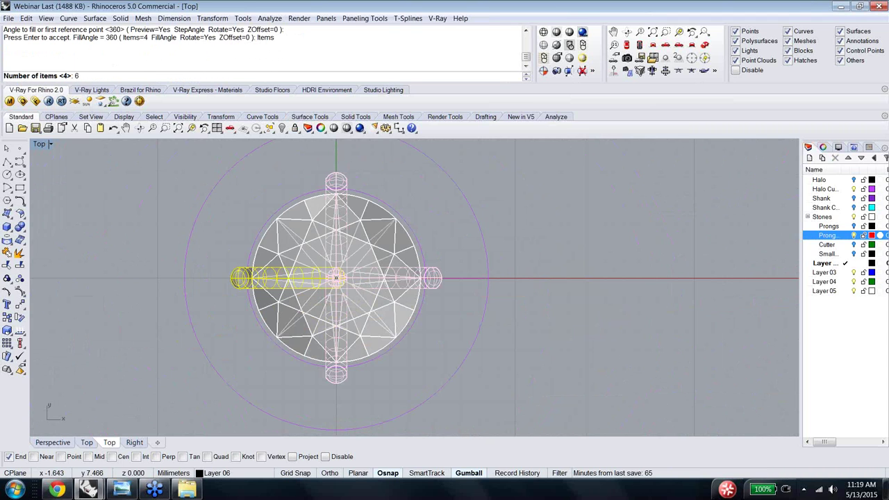
{"action": "key", "text": "Return"}
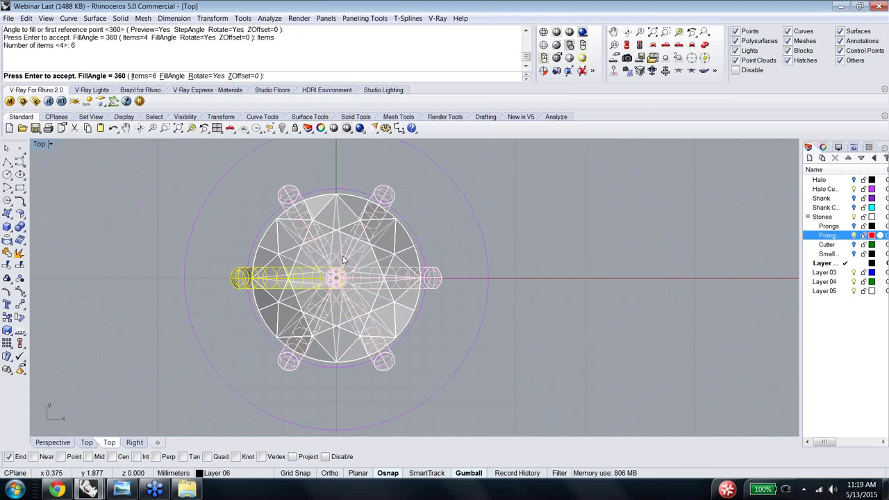
{"action": "right_click_drag", "start_coordinate": [326, 339], "coordinate": [299, 327], "text": "ctrl+shift"}
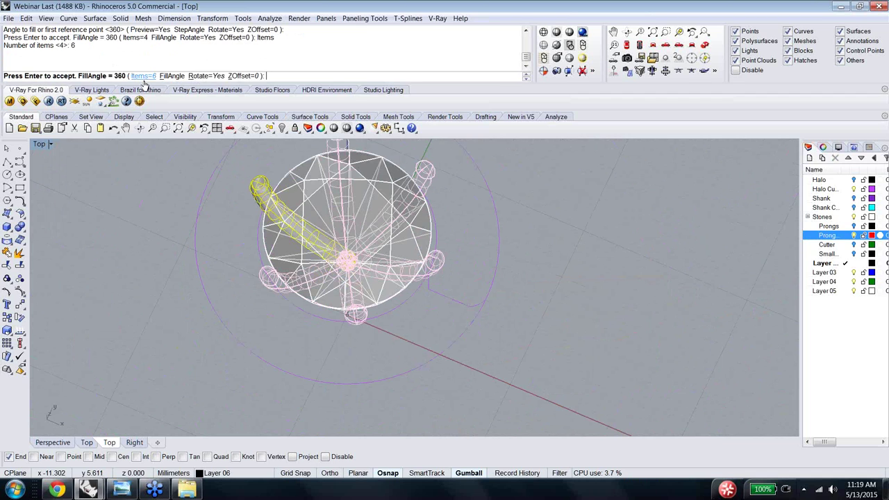
Step: Set the number of prongs in the polar array to 4 and accept the array
{"action": "left_click", "coordinate": [143, 76]}
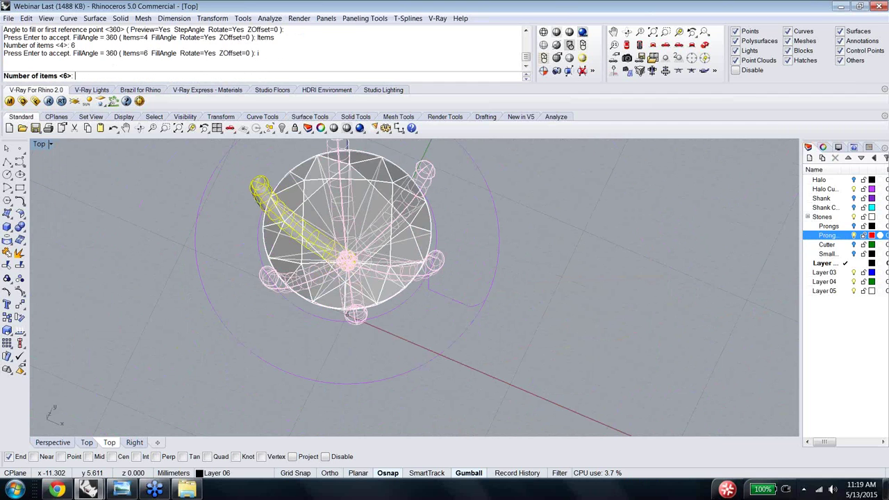
{"action": "type", "text": "4"}
{"action": "key", "text": "Return"}
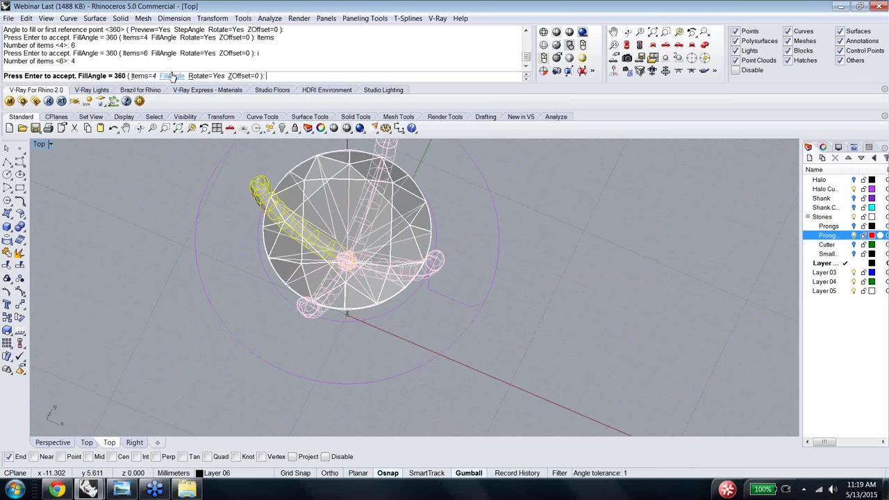
{"action": "right_click", "coordinate": [165, 179]}
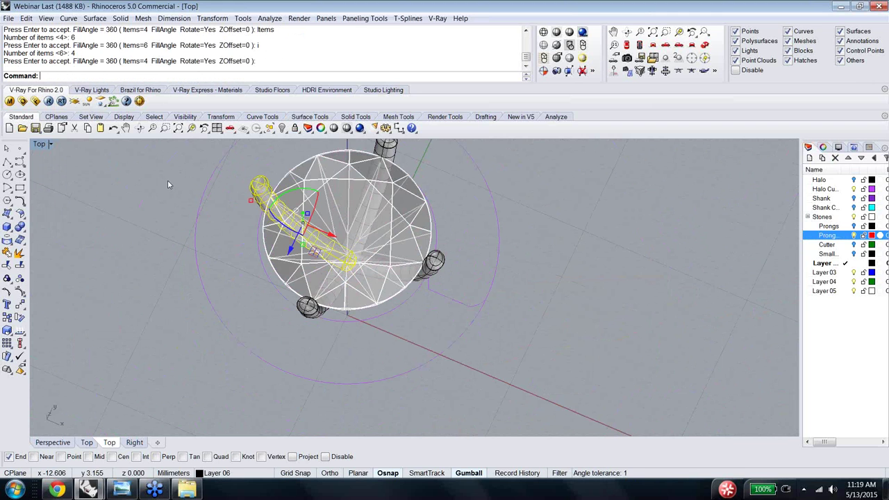
Step: Rotate all four prongs together 45 degrees clockwise about point 0 in the Top view, using Ortho
{"action": "left_click", "coordinate": [412, 343]}
{"action": "right_click_drag", "start_coordinate": [409, 334], "coordinate": [417, 296]}
{"action": "type", "text": "SelLast"}
{"action": "key", "text": "Return"}
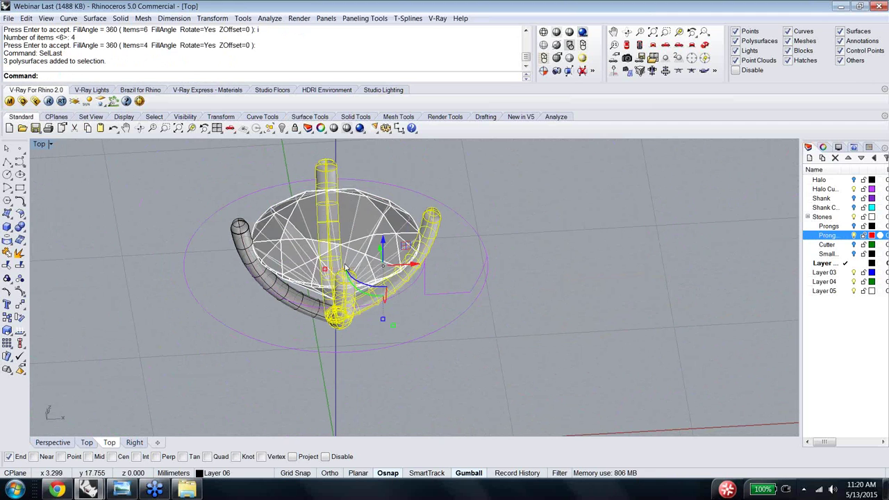
{"action": "left_click", "coordinate": [239, 232]}
{"action": "type", "text": "Top"}
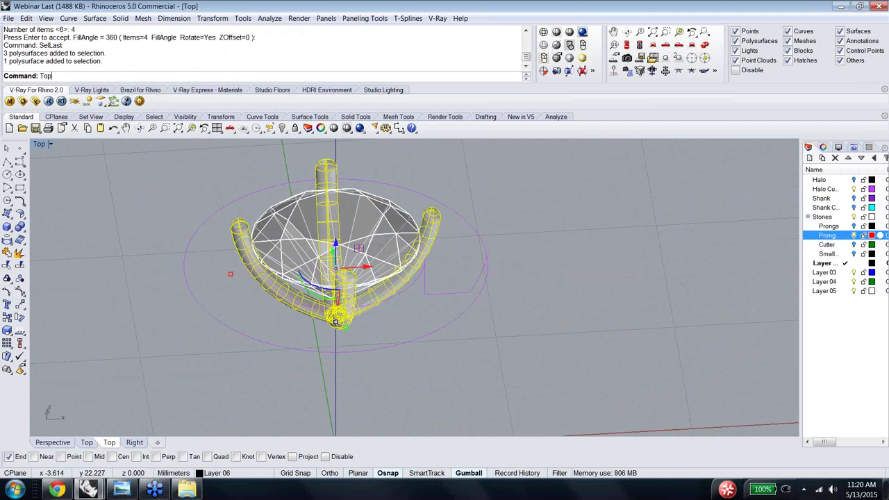
{"action": "key", "text": "Return"}
{"action": "type", "text": "Rotate"}
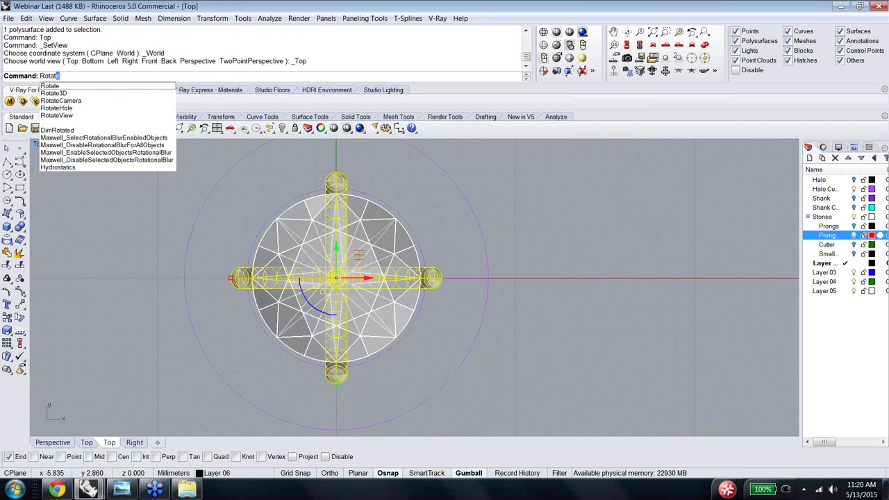
{"action": "key", "text": "Return"}
{"action": "type", "text": "0"}
{"action": "key", "text": "Return"}
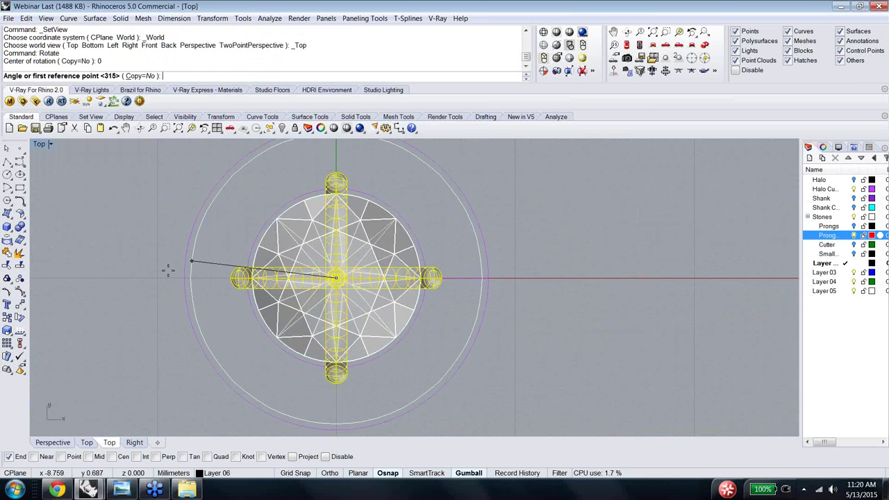
{"action": "key", "text": "F8"}
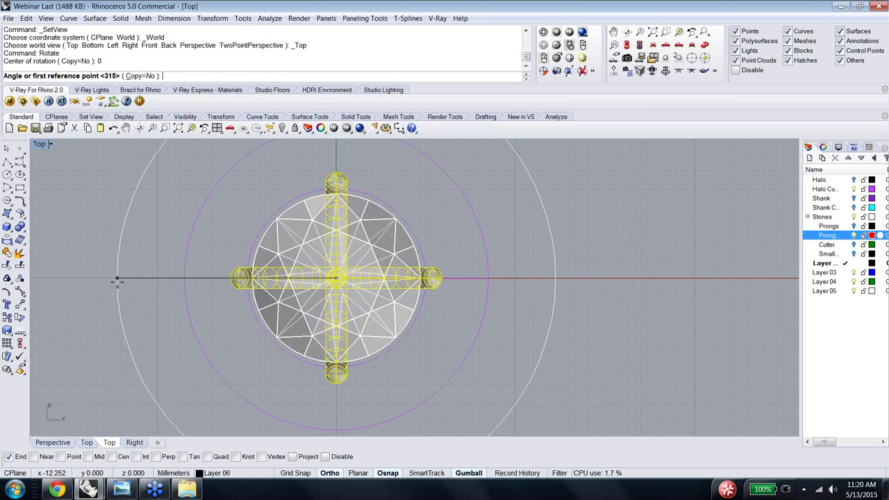
{"action": "left_click", "coordinate": [117, 279]}
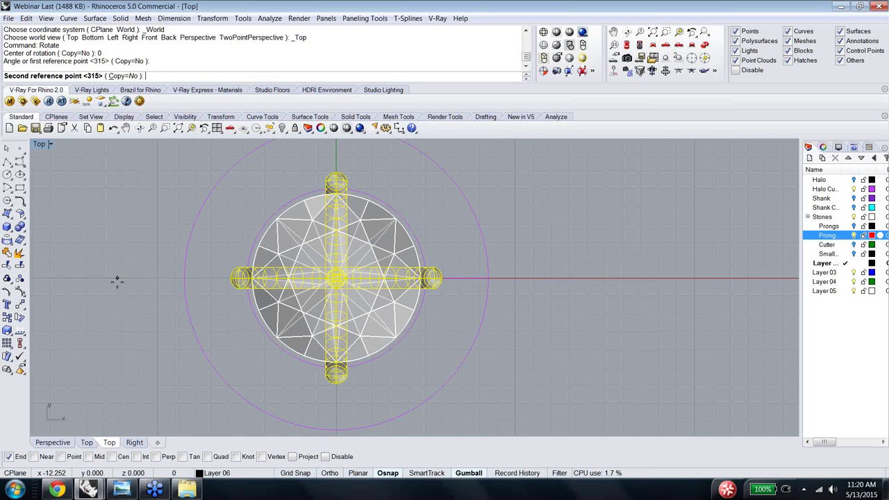
{"action": "left_click", "coordinate": [196, 170]}
{"action": "key", "text": "Escape"}
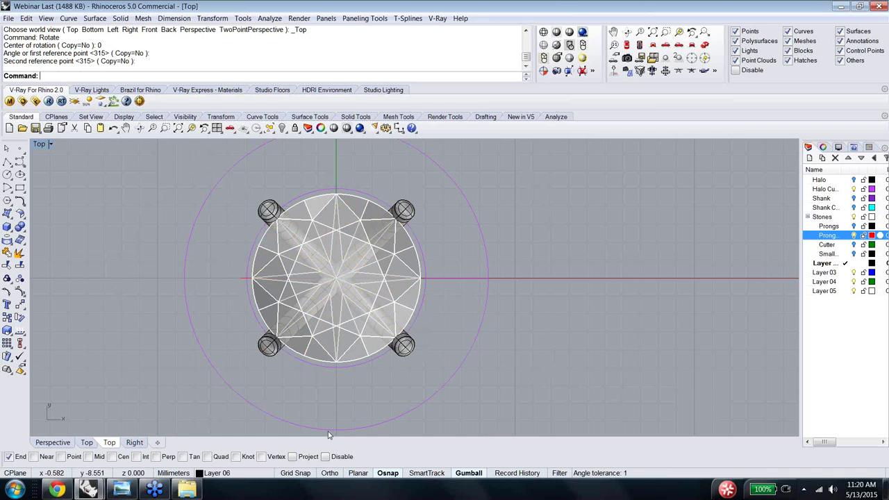
Step: Change the Ortho angle setting to 10 degrees
{"action": "right_click", "coordinate": [332, 476]}
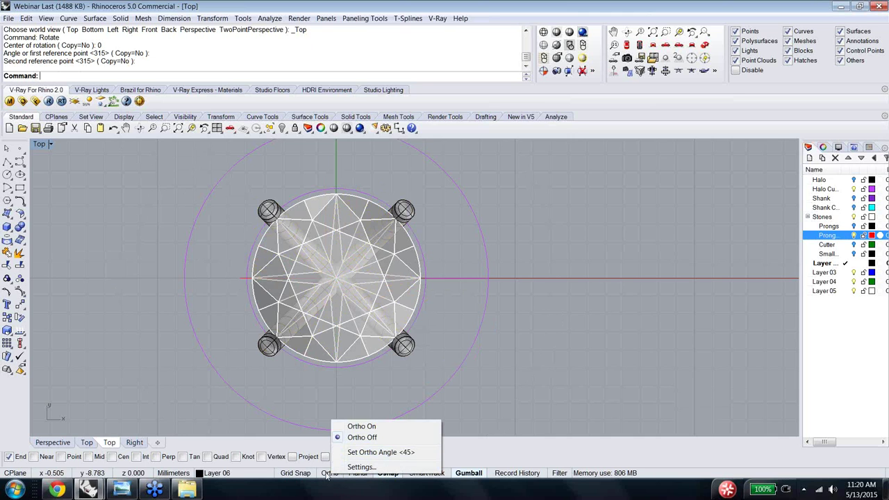
{"action": "left_click", "coordinate": [403, 453]}
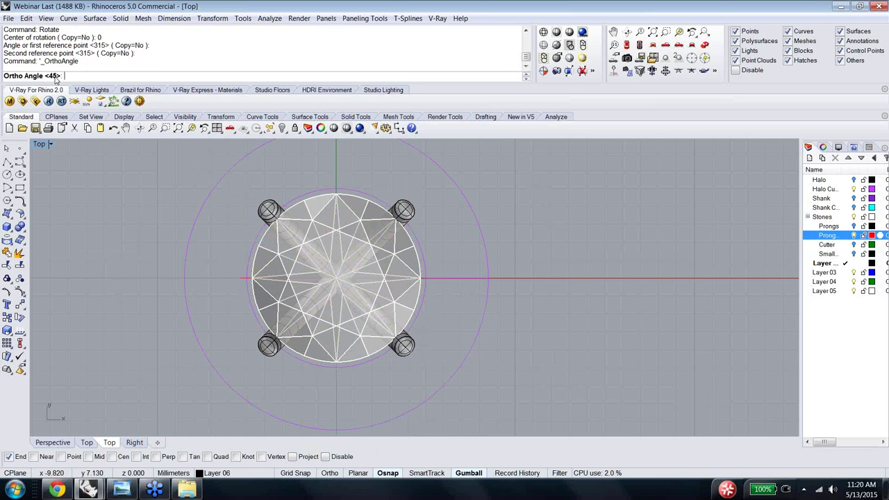
{"action": "type", "text": "10"}
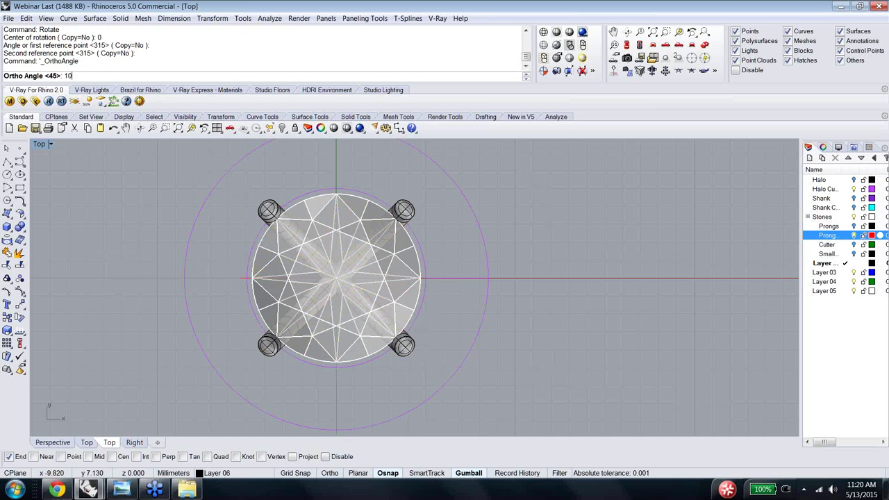
{"action": "key", "text": "Return"}
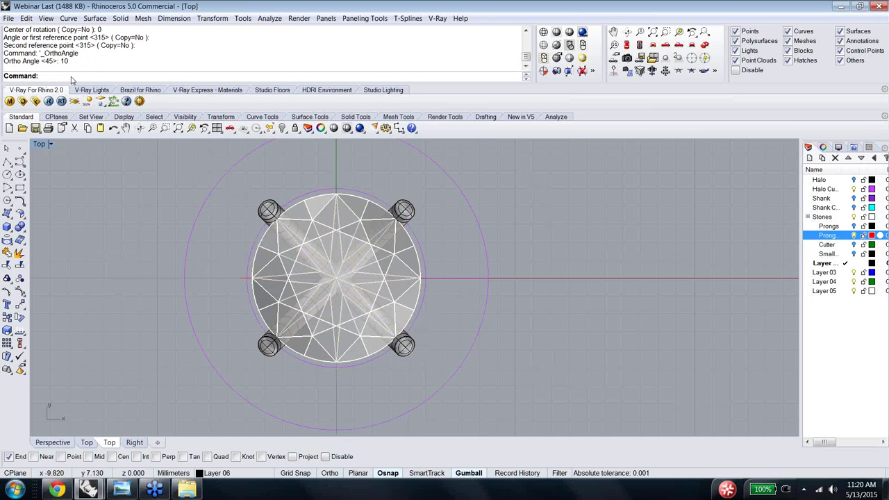
Step: Try rotating a single prong about point 0 using Ortho with the 10-degree increments
{"action": "left_click", "coordinate": [271, 352]}
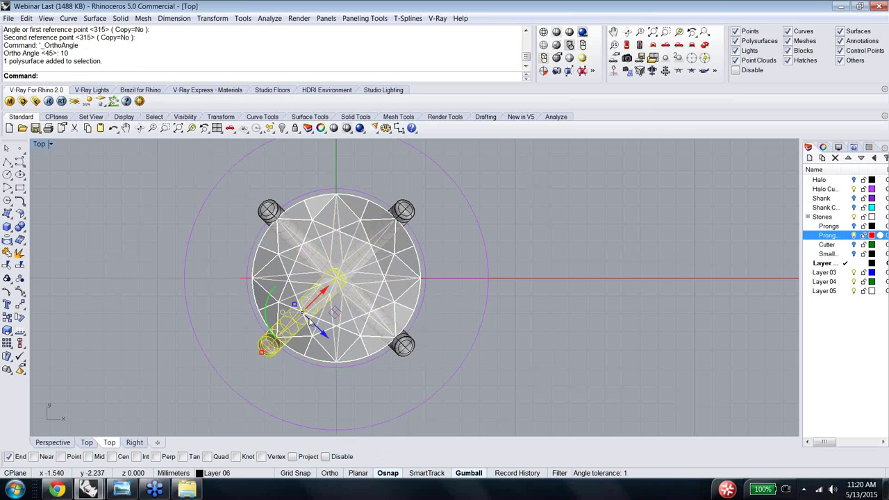
{"action": "type", "text": "rotate"}
{"action": "key", "text": "Return"}
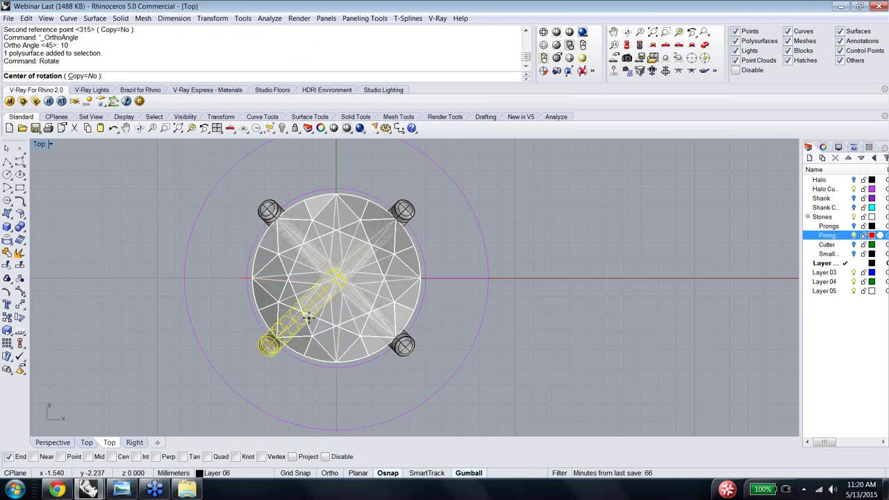
{"action": "type", "text": "0"}
{"action": "key", "text": "Return"}
{"action": "key", "text": "F8"}
{"action": "left_click", "coordinate": [209, 301]}
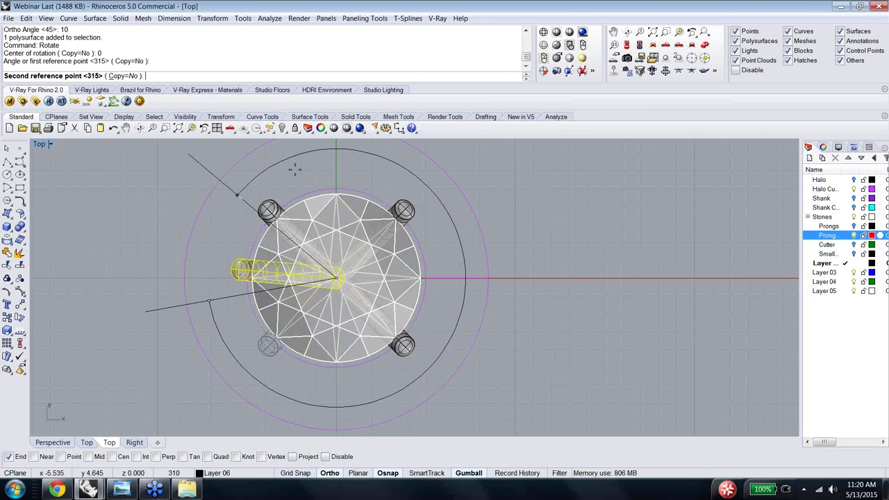
{"action": "left_click", "coordinate": [446, 178]}
{"action": "key", "text": "Escape"}
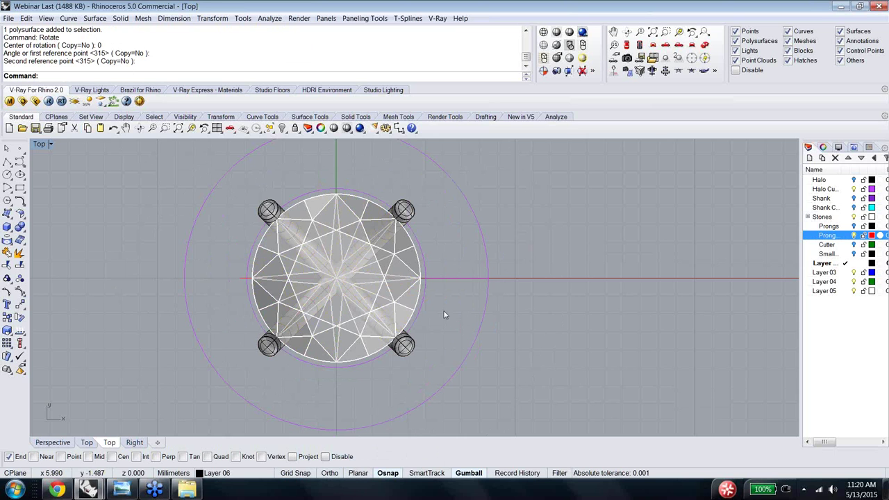
Step: Examine the four prongs and the stone from the sides and from above
{"action": "right_click_drag", "start_coordinate": [444, 324], "coordinate": [506, 313], "text": "ctrl+shift"}
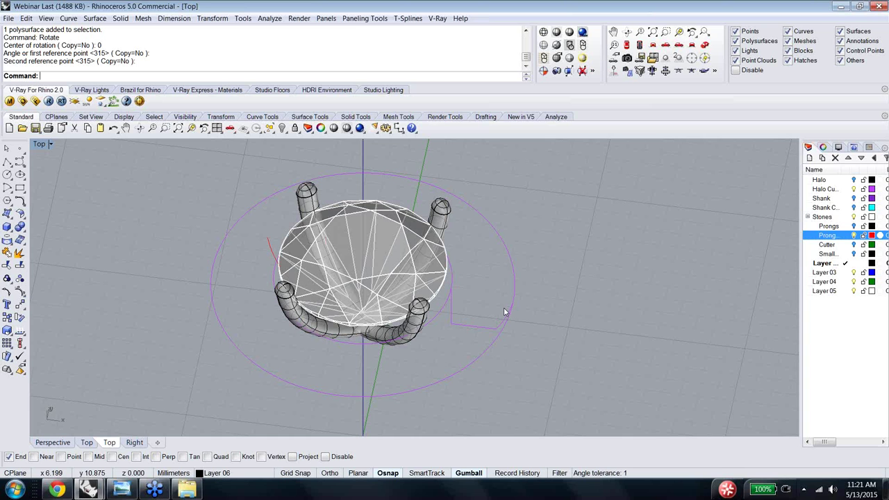
{"action": "right_click_drag", "start_coordinate": [504, 309], "coordinate": [499, 292]}
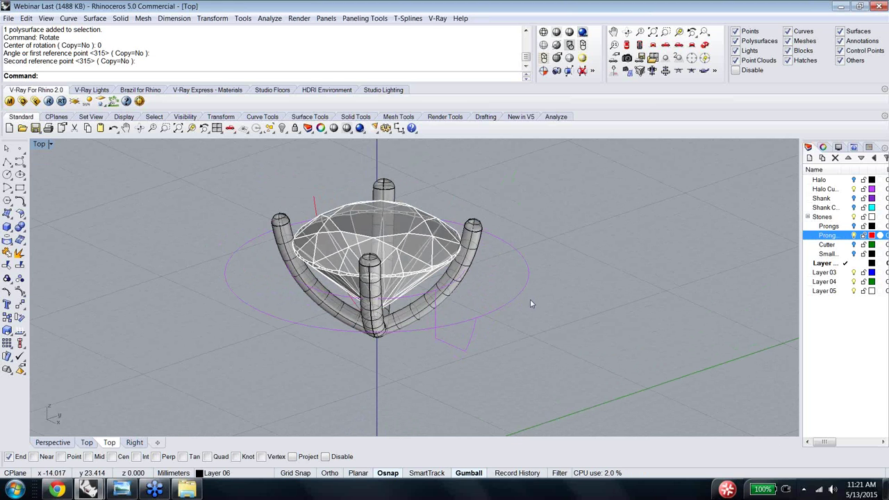
{"action": "right_click_drag", "start_coordinate": [530, 304], "coordinate": [260, 314]}
{"action": "right_click_drag", "start_coordinate": [442, 318], "coordinate": [532, 343]}
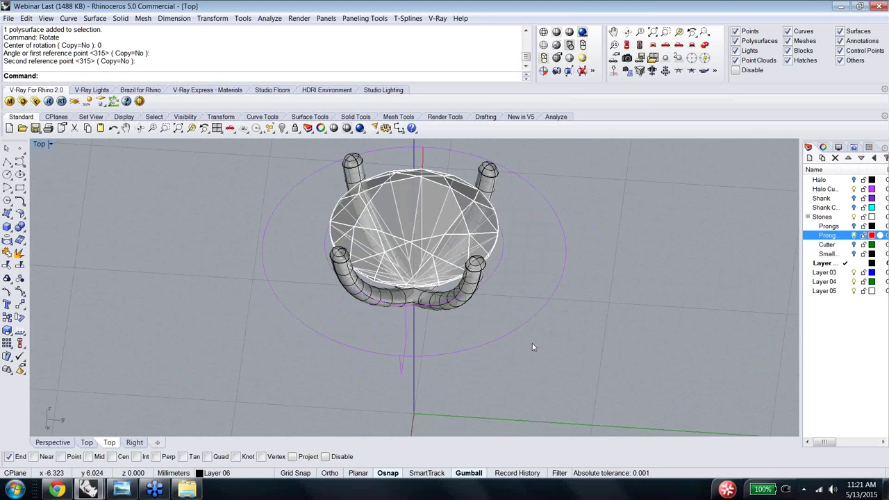
{"action": "right_click_drag", "start_coordinate": [533, 343], "coordinate": [502, 344]}
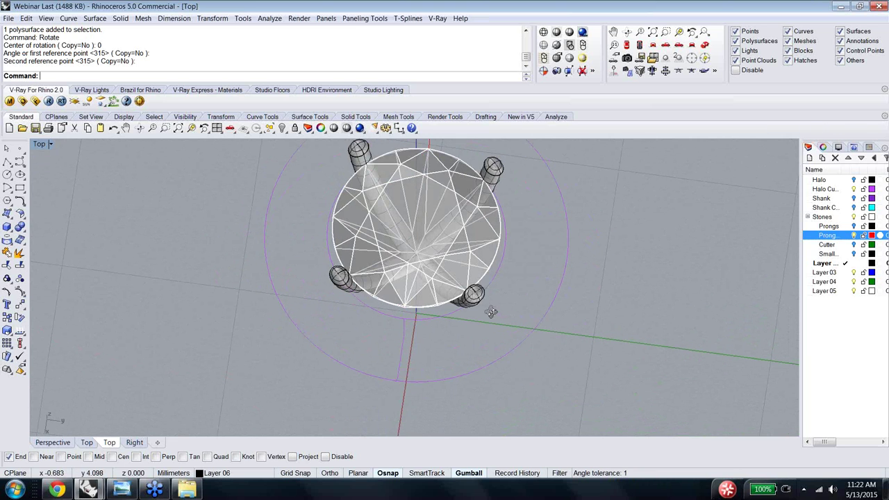
{"action": "mouse_move", "coordinate": [490, 312]}
{"action": "right_mouse_down"}
{"action": "mouse_move", "coordinate": [502, 331]}
{"action": "mouse_move", "coordinate": [478, 304]}
{"action": "right_mouse_up"}
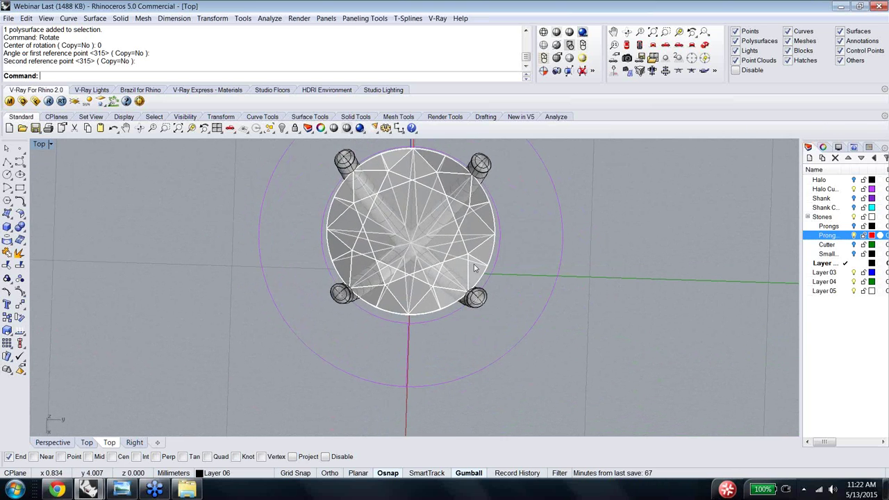
{"action": "right_click_drag", "start_coordinate": [510, 220], "coordinate": [535, 175]}
Step: Switch to the Front view and examine the halo profile curve beside the prongs
{"action": "type", "text": "Front"}
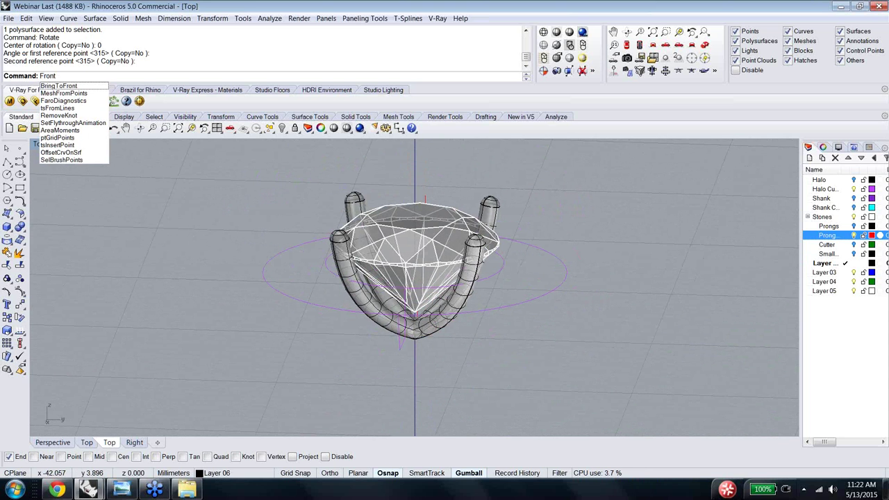
{"action": "key", "text": "Return"}
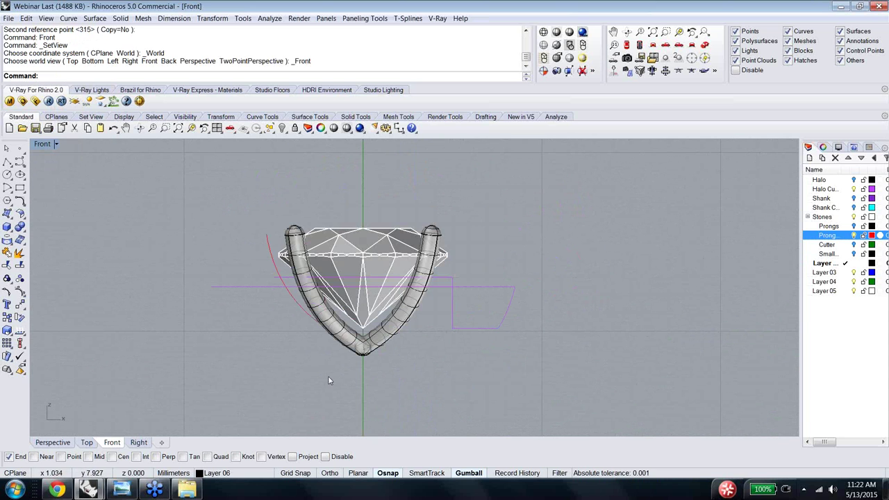
{"action": "left_click", "coordinate": [141, 444]}
{"action": "left_click", "coordinate": [84, 445]}
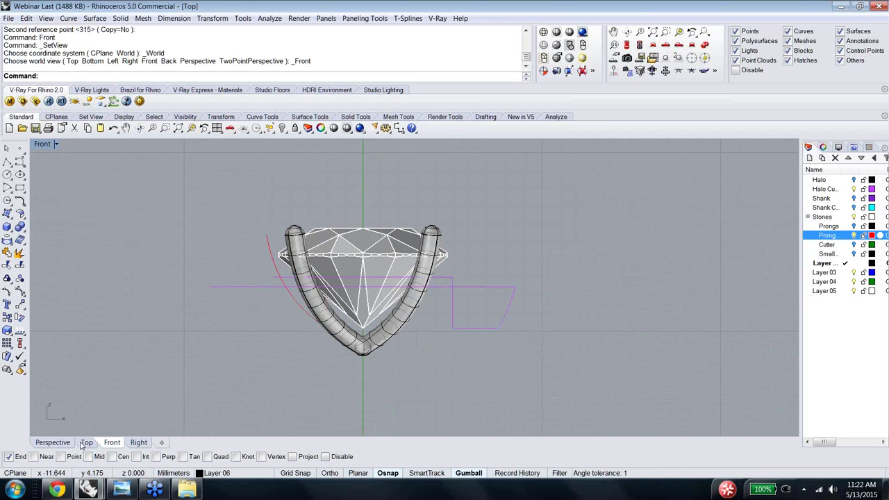
{"action": "left_click", "coordinate": [53, 443]}
{"action": "left_click", "coordinate": [111, 443]}
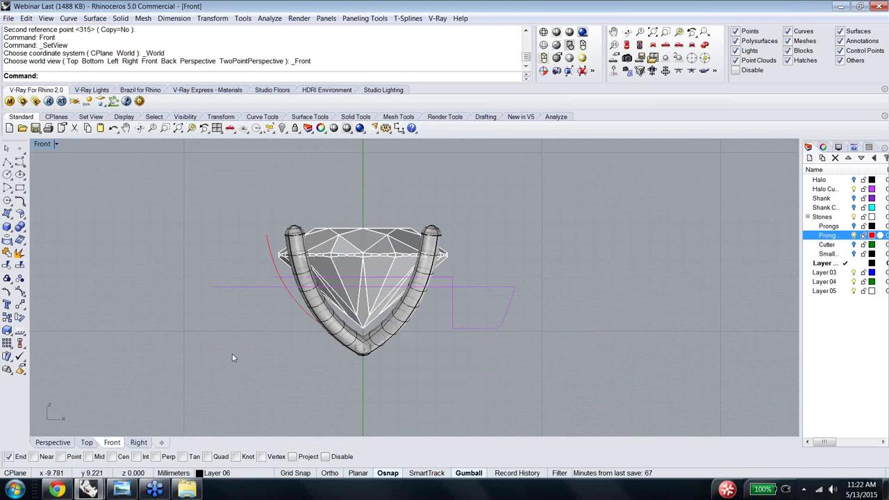
{"action": "left_click", "coordinate": [453, 280]}
{"action": "left_click", "coordinate": [582, 309]}
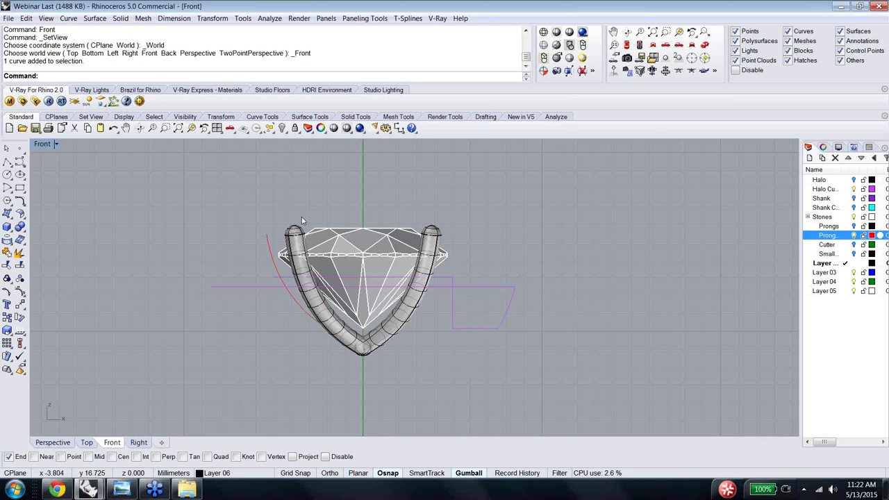
Step: Create the halo with a closed Sweep2 of the halo profile along the inner and outer circles, using Do not simplify
{"action": "right_click_drag", "start_coordinate": [464, 267], "coordinate": [77, 175], "text": "ctrl+shift"}
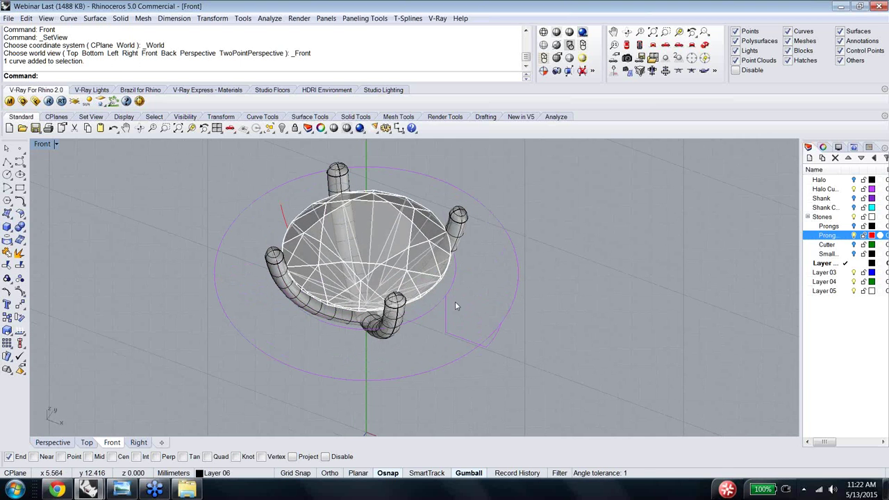
{"action": "type", "text": "Swe"}
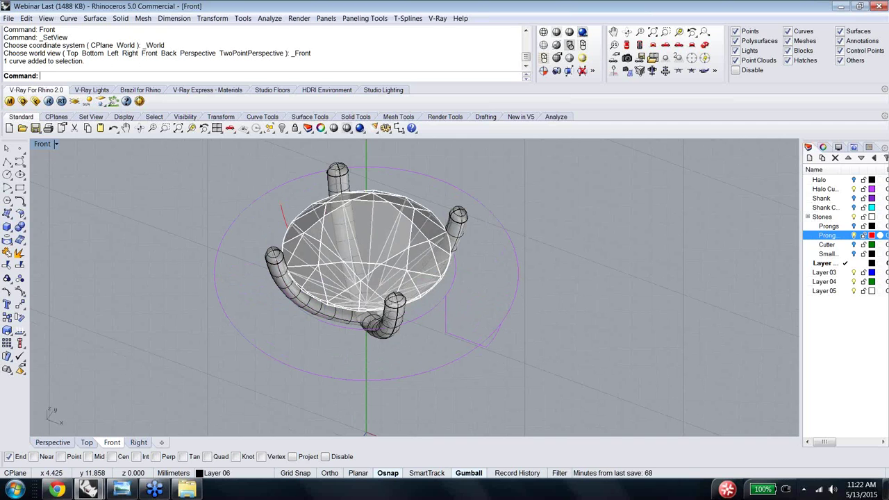
{"action": "key", "text": "Return"}
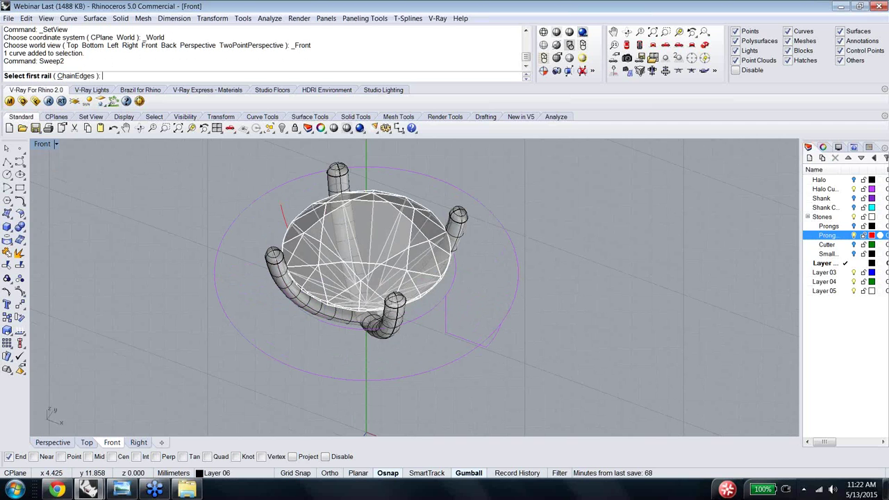
{"action": "left_click", "coordinate": [439, 311]}
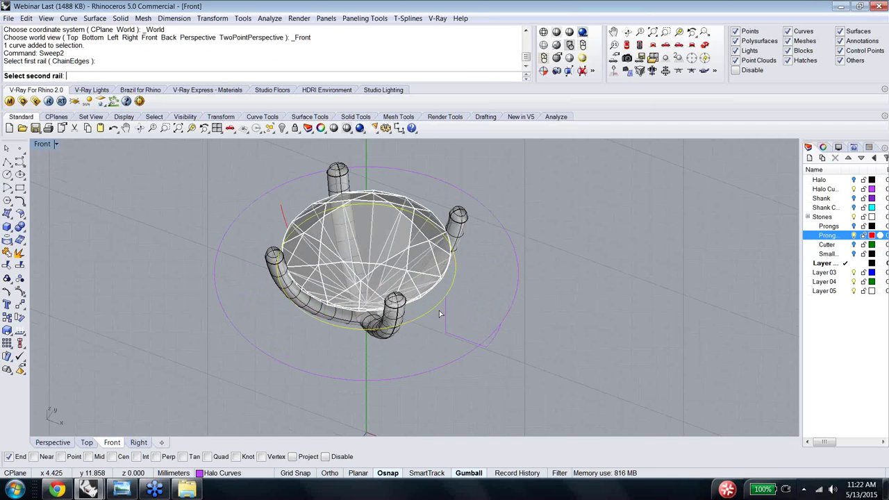
{"action": "left_click", "coordinate": [462, 358]}
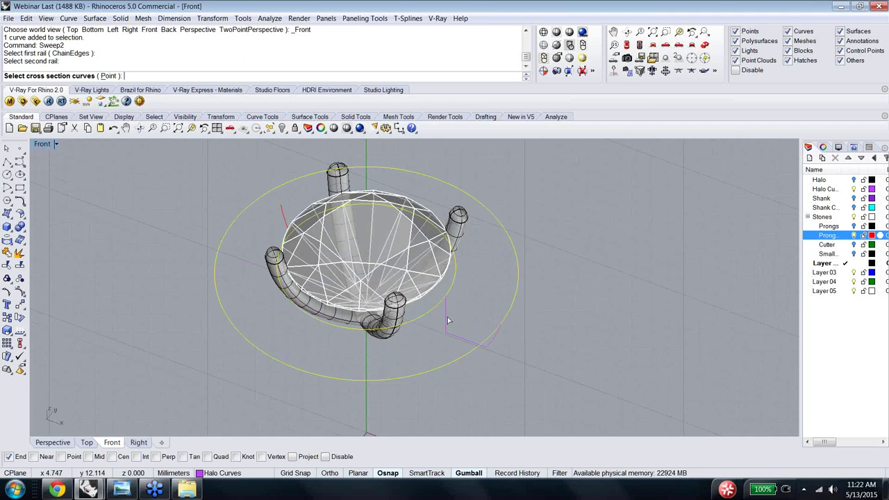
{"action": "type", "text": "front"}
{"action": "key", "text": "Return"}
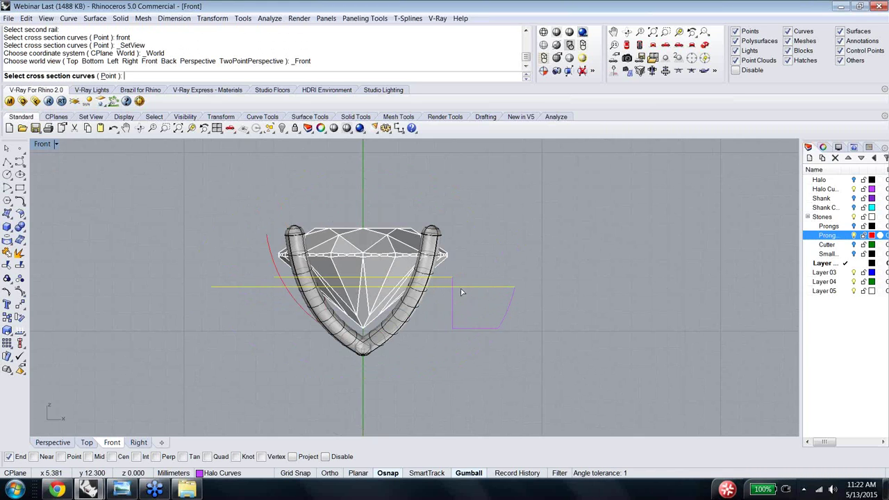
{"action": "left_click", "coordinate": [452, 311]}
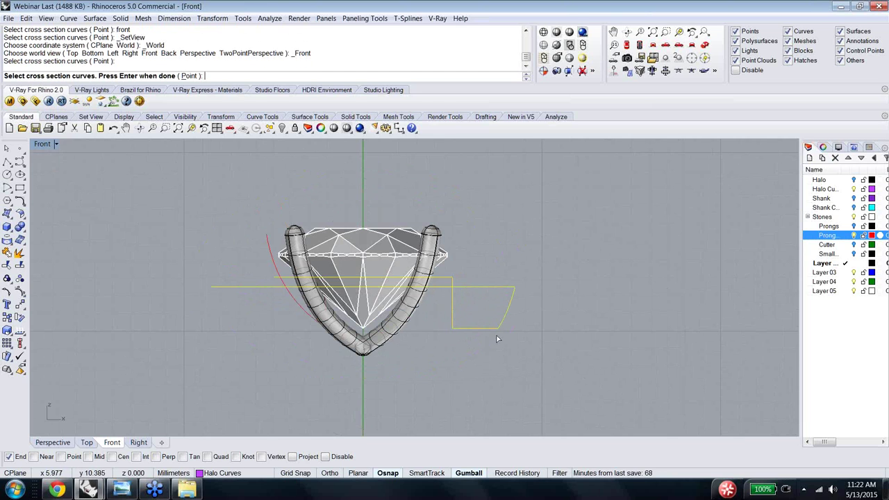
{"action": "key", "text": "Return"}
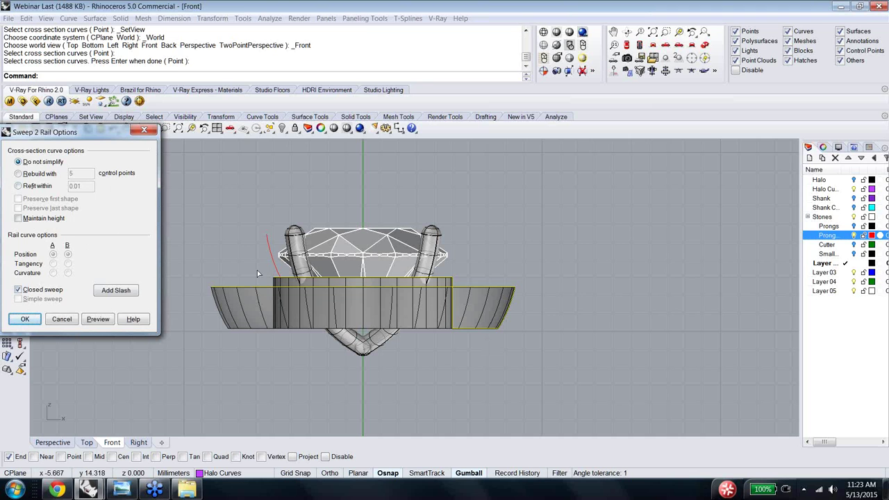
{"action": "left_click", "coordinate": [25, 319]}
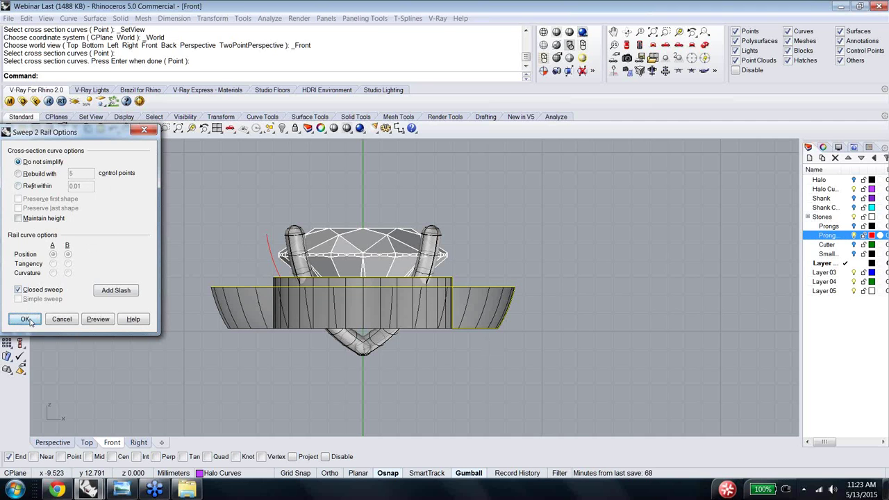
Step: Start a Loft between the inner and outer upper rims of the halo to cover its open top
{"action": "right_click_drag", "start_coordinate": [530, 220], "coordinate": [457, 293]}
{"action": "type", "text": "Loft"}
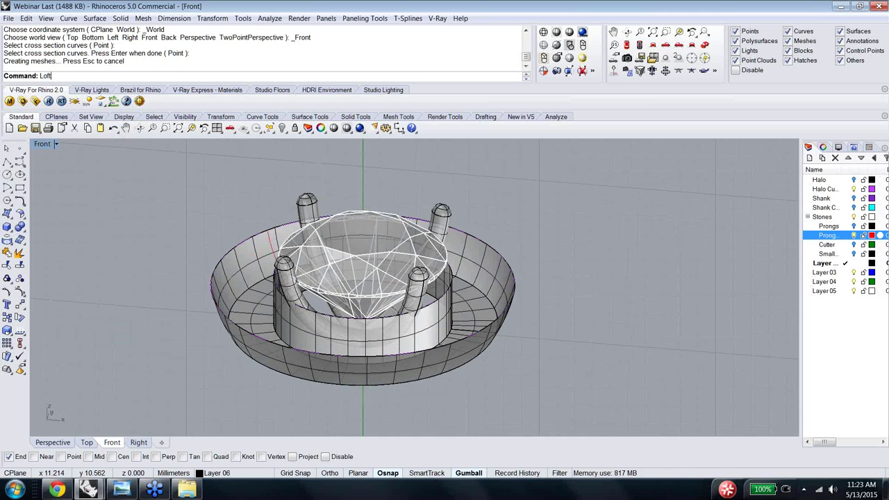
{"action": "key", "text": "Return"}
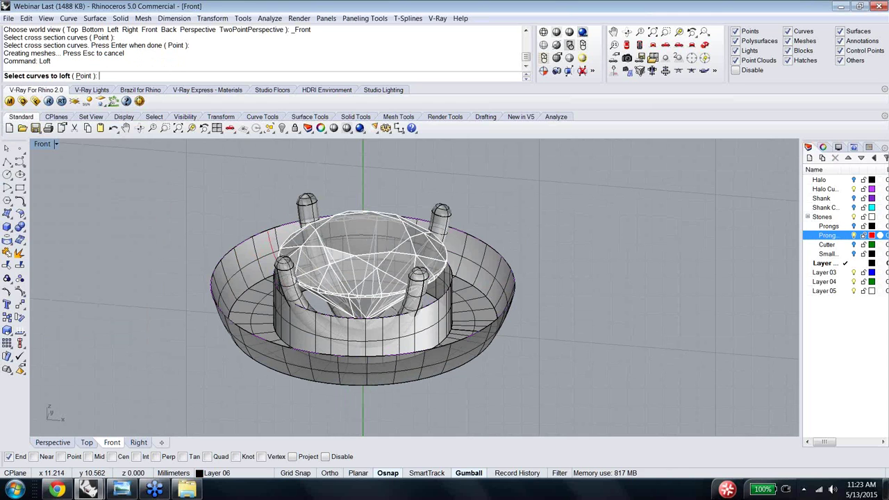
{"action": "left_click", "coordinate": [448, 298]}
{"action": "left_click", "coordinate": [505, 319]}
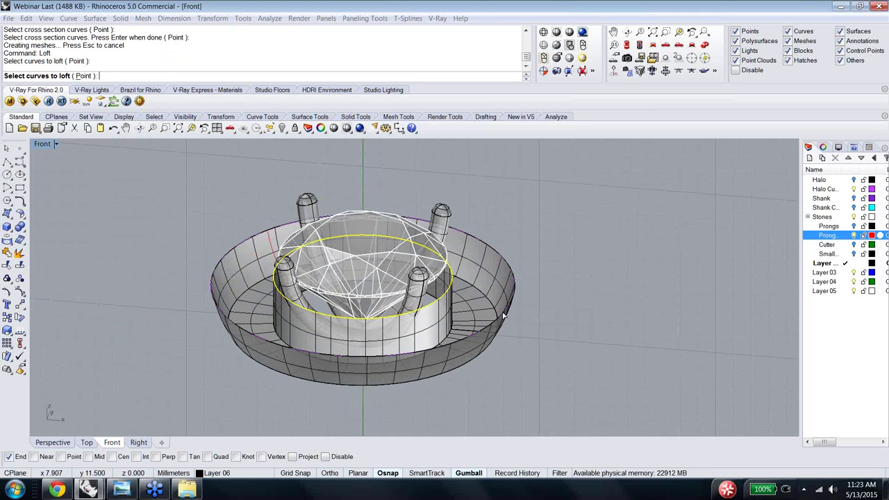
{"action": "left_click", "coordinate": [505, 316]}
{"action": "left_click", "coordinate": [540, 350]}
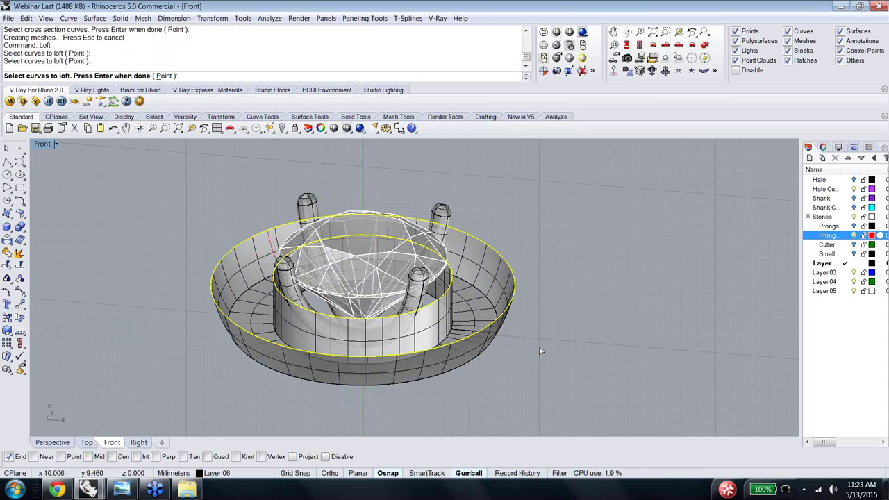
{"action": "key", "text": "Return"}
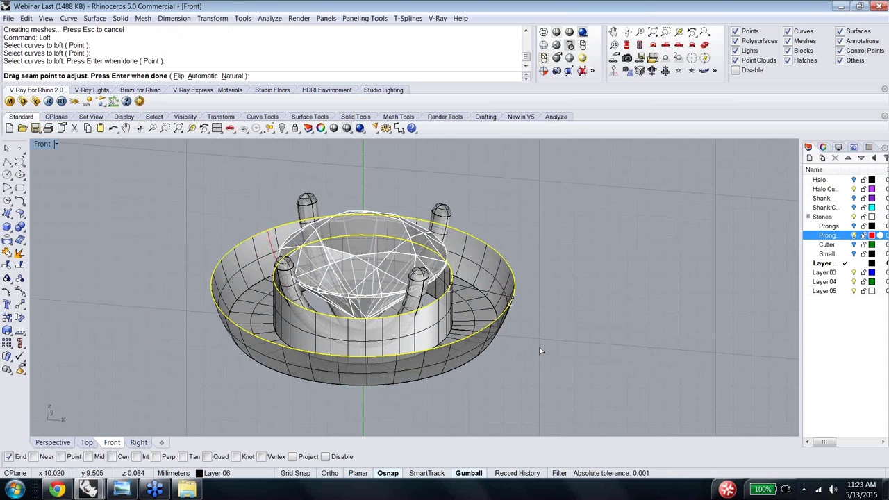
{"action": "type", "text": "top"}
{"action": "key", "text": "Return"}
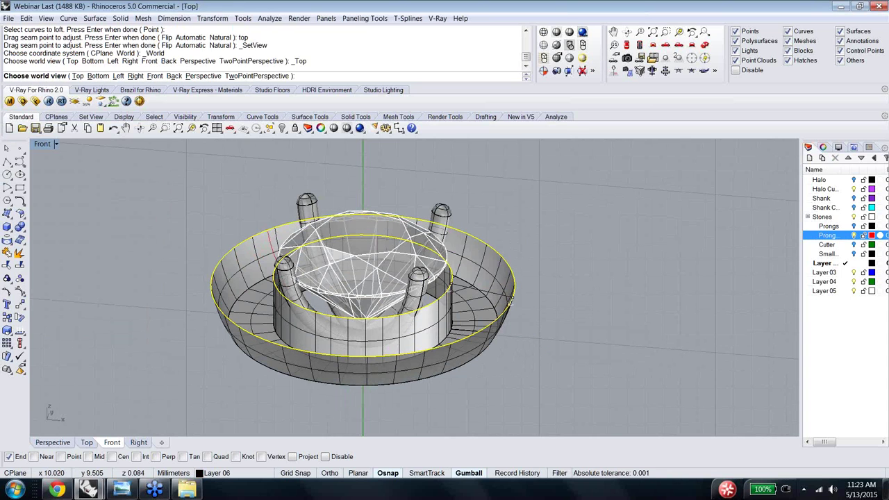
{"action": "right_click_drag", "start_coordinate": [566, 355], "coordinate": [540, 308], "text": "ctrl+shift"}
{"action": "scroll", "coordinate": [540, 308], "scroll_direction": "up", "scroll_amount": 3}
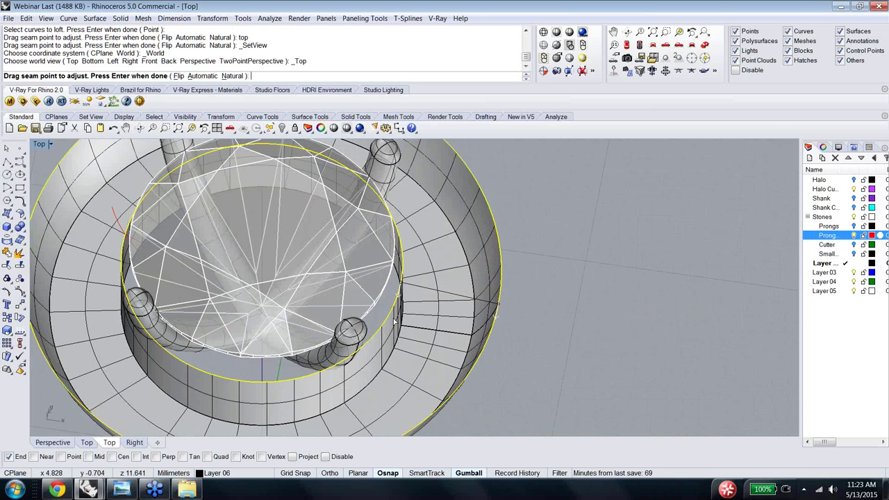
{"action": "right_click_drag", "start_coordinate": [394, 321], "coordinate": [407, 290], "text": "ctrl+shift"}
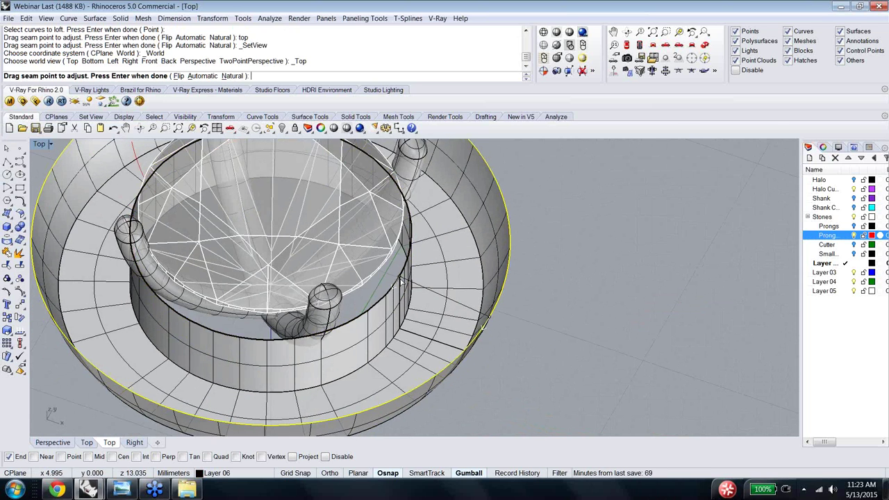
{"action": "left_click", "coordinate": [490, 321]}
{"action": "right_click_drag", "start_coordinate": [490, 321], "coordinate": [548, 359], "text": "ctrl+shift"}
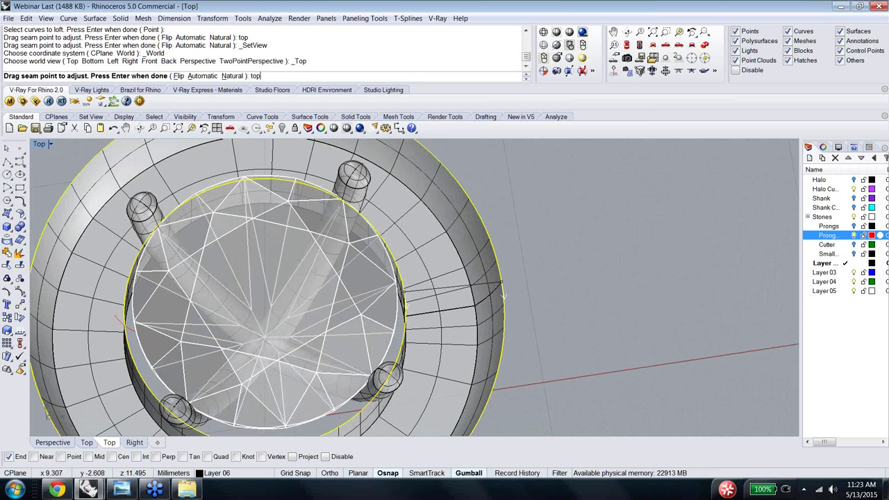
{"action": "key", "text": "Return"}
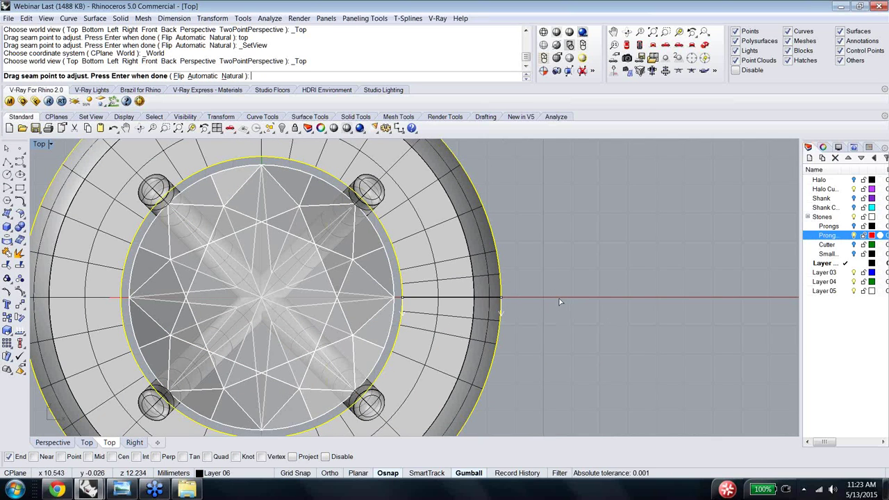
{"action": "left_click", "coordinate": [505, 302]}
{"action": "key", "text": "Return"}
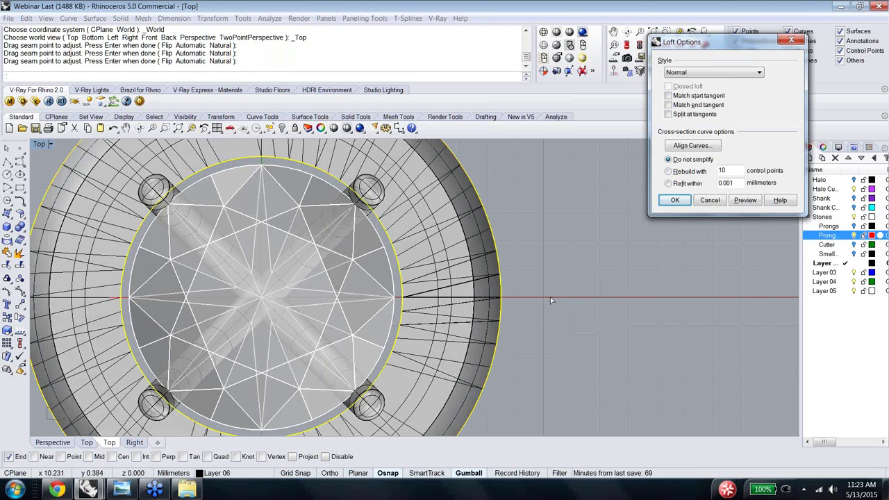
{"action": "left_click", "coordinate": [546, 327]}
{"action": "right_click_drag", "start_coordinate": [546, 326], "coordinate": [486, 306], "text": "ctrl+shift"}
{"action": "left_click", "coordinate": [710, 200]}
Step: Loft between the halo's outer rim curve and its inner upper polysurface edge, using Normal style and Do not simplify
{"action": "right_click", "coordinate": [594, 287]}
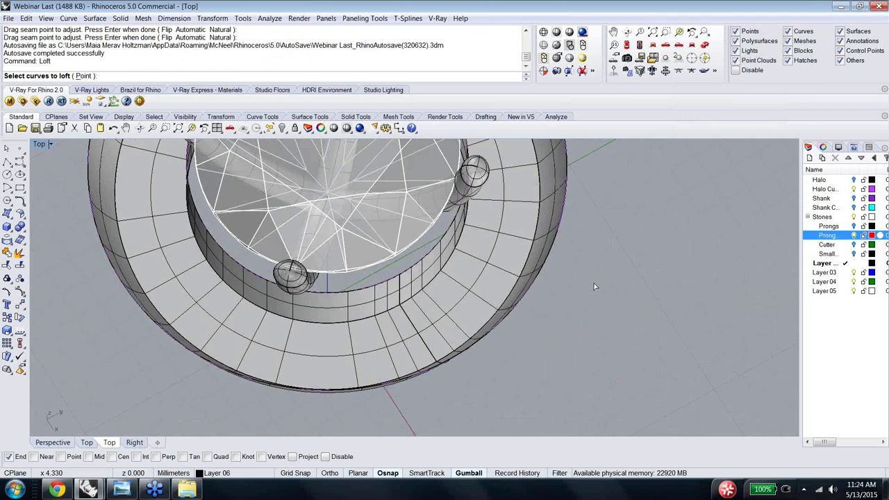
{"action": "left_click", "coordinate": [545, 270]}
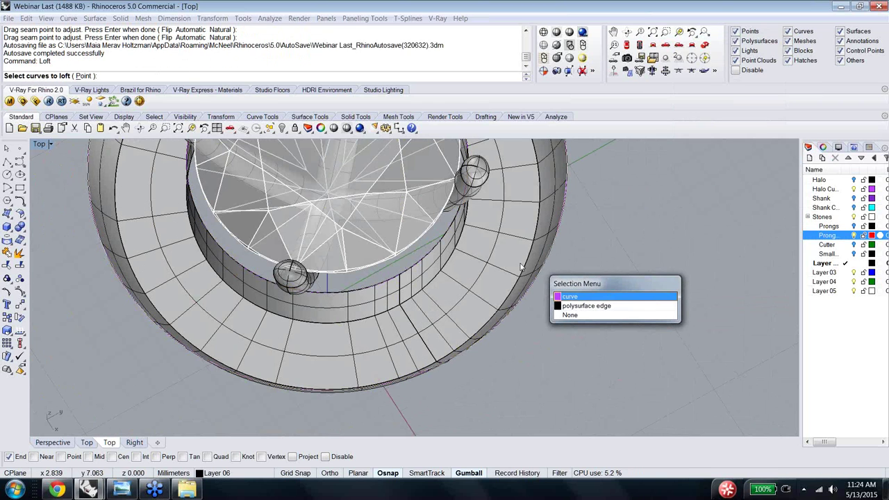
{"action": "left_click", "coordinate": [580, 298]}
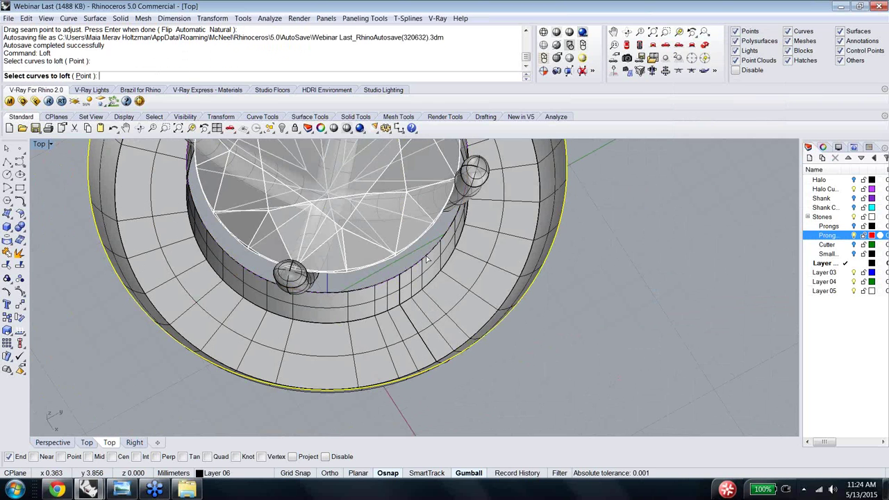
{"action": "left_click", "coordinate": [428, 257]}
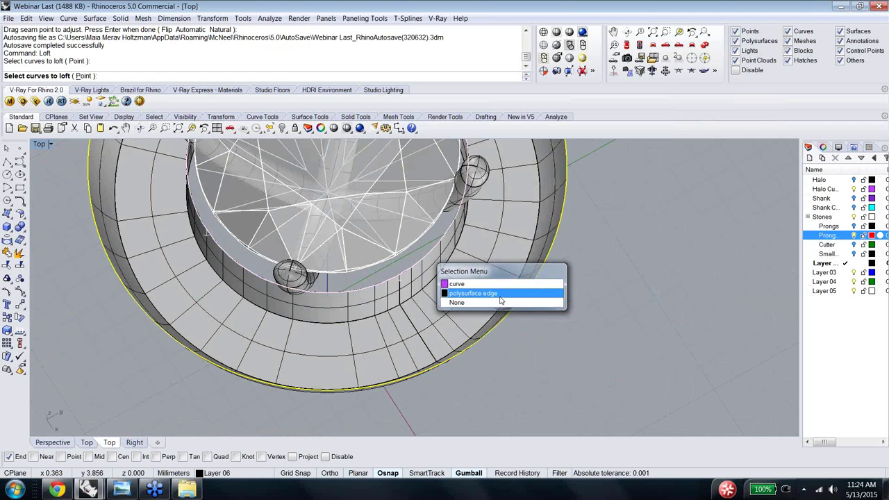
{"action": "left_click", "coordinate": [499, 297]}
{"action": "right_click", "coordinate": [498, 299]}
{"action": "right_click_drag", "start_coordinate": [498, 300], "coordinate": [545, 288]}
{"action": "scroll", "coordinate": [541, 256], "scroll_direction": "down", "scroll_amount": 3}
{"action": "key", "text": "Return"}
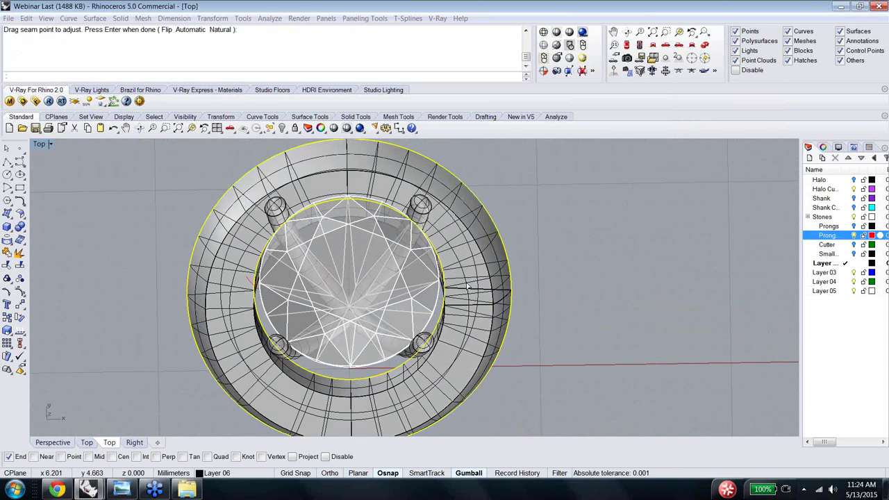
{"action": "right_click_drag", "start_coordinate": [486, 327], "coordinate": [472, 291]}
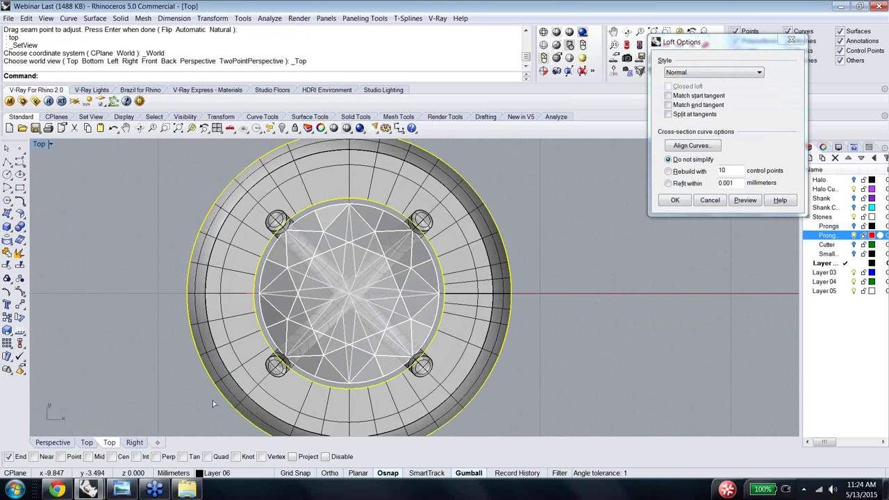
{"action": "left_click", "coordinate": [675, 200]}
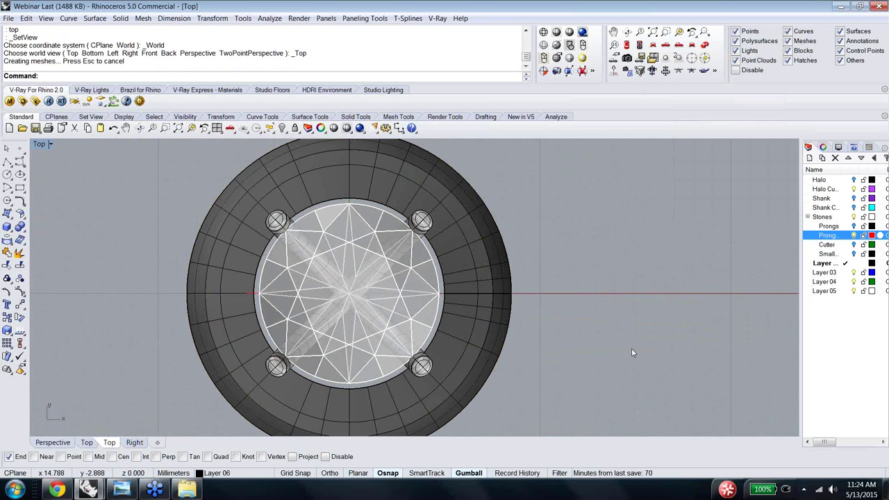
Step: Join the lofted top surface with the halo polysurface
{"action": "right_click_drag", "start_coordinate": [631, 353], "coordinate": [594, 237], "text": "ctrl+shift"}
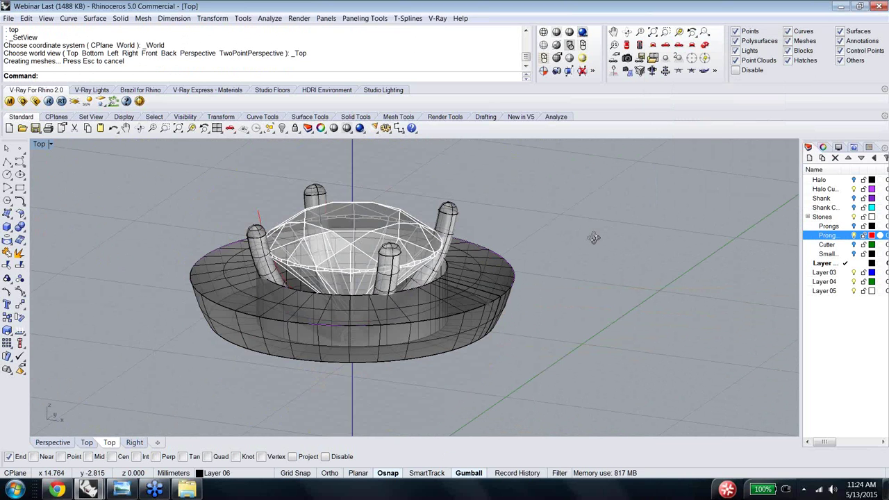
{"action": "left_click", "coordinate": [498, 284]}
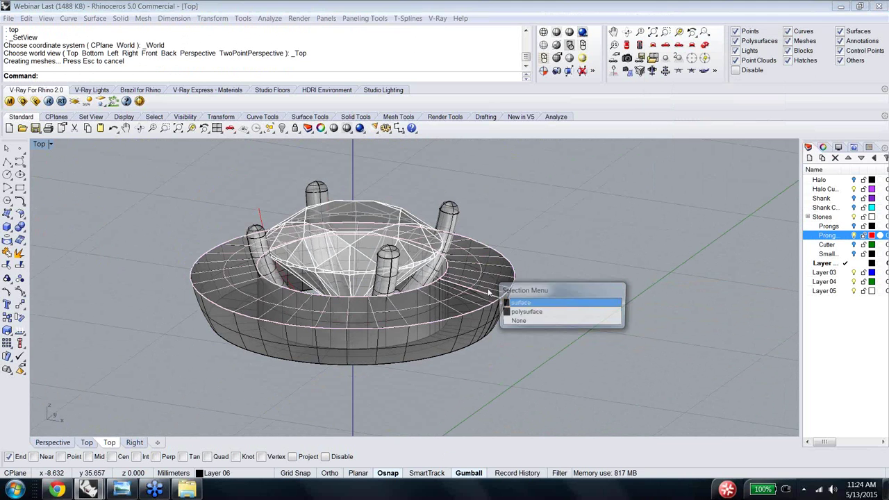
{"action": "left_click", "coordinate": [518, 312]}
{"action": "key", "text": "ctrl+j"}
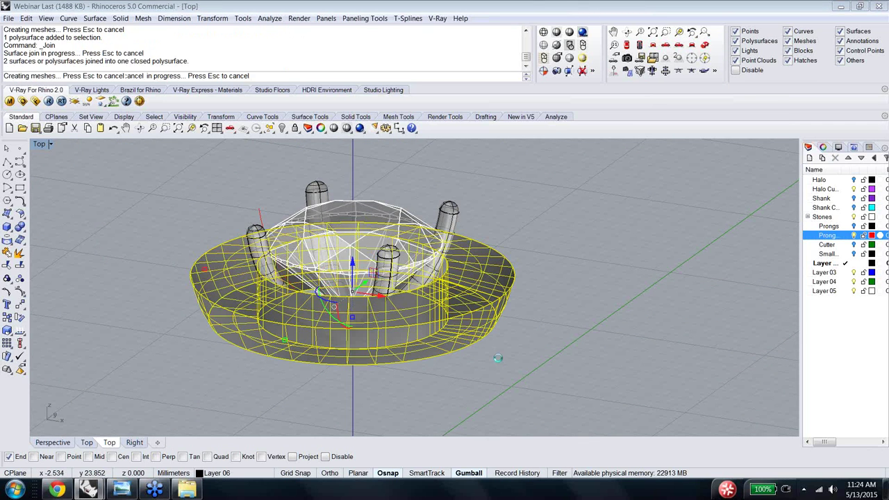
{"action": "right_click_drag", "start_coordinate": [499, 358], "coordinate": [550, 361], "text": "ctrl+shift"}
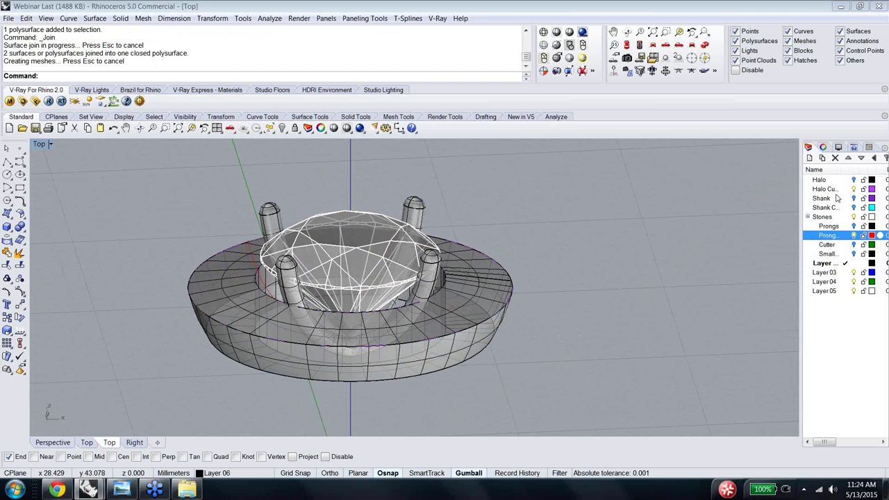
{"action": "right_click_drag", "start_coordinate": [593, 249], "coordinate": [569, 282], "text": "ctrl+shift"}
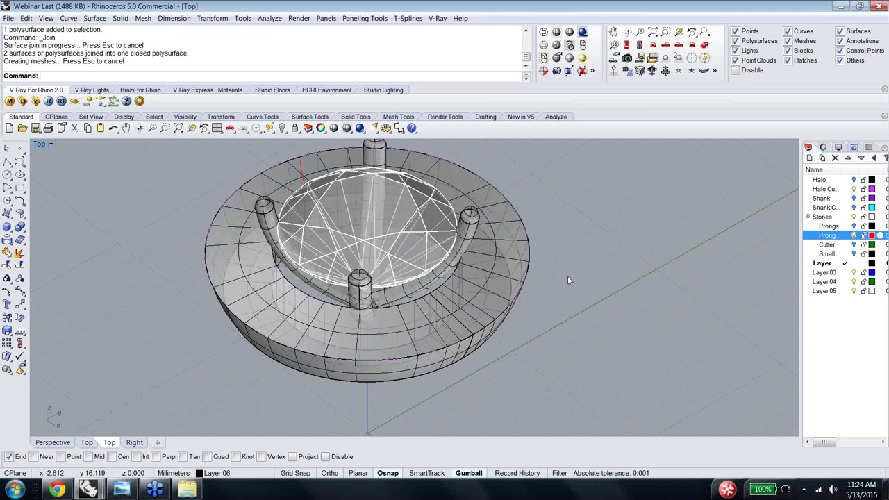
{"action": "right_click_drag", "start_coordinate": [568, 276], "coordinate": [528, 278], "text": "ctrl+shift"}
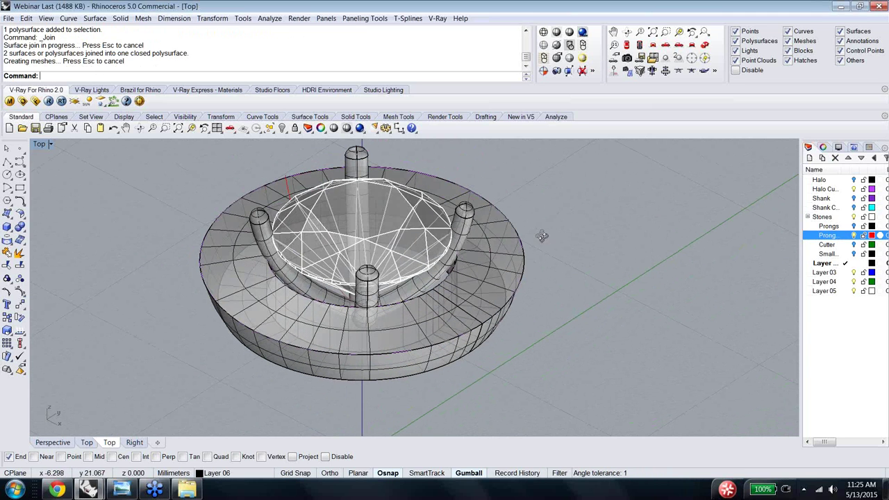
{"action": "right_click_drag", "start_coordinate": [542, 236], "coordinate": [577, 269], "text": "ctrl+shift"}
Step: Offset the halo's outer rim curve inward by 0.25 mm on the top surface with OffsetCrvOnSrf, flipping the direction
{"action": "type", "text": "Offse"}
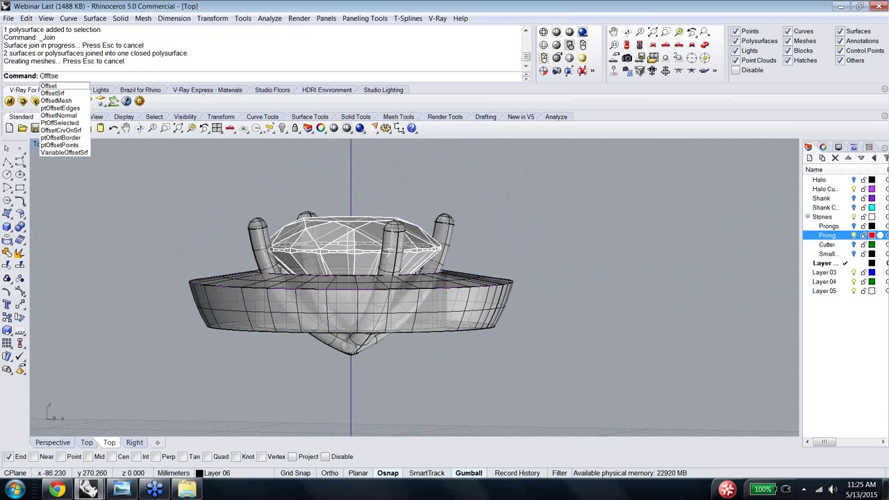
{"action": "key", "text": "BackSpace"}
{"action": "key", "text": "BackSpace"}
{"action": "type", "text": "ts"}
{"action": "key", "text": "BackSpace"}
{"action": "key", "text": "BackSpace"}
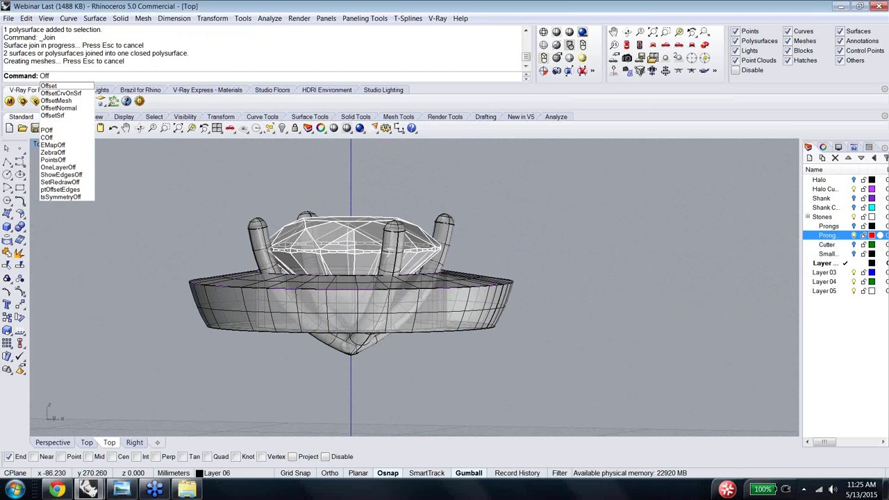
{"action": "scroll", "coordinate": [574, 287], "scroll_direction": "down", "scroll_amount": 3}
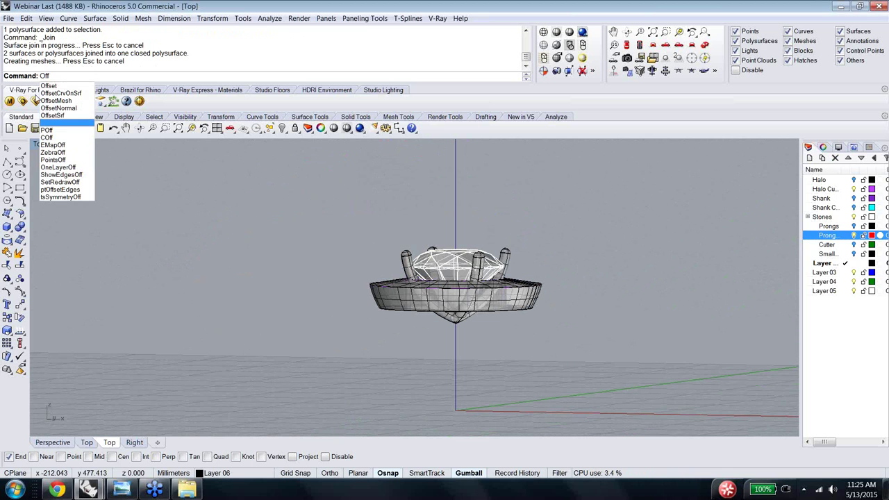
{"action": "left_click", "coordinate": [61, 93]}
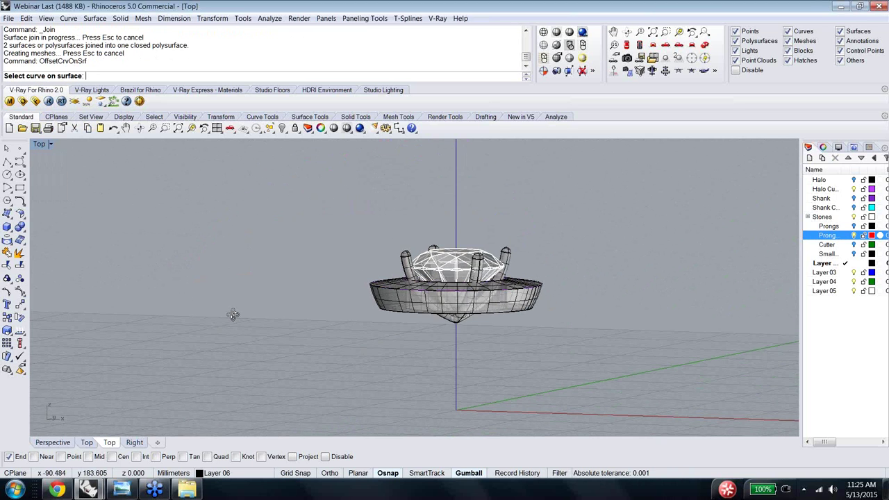
{"action": "right_click_drag", "start_coordinate": [233, 315], "coordinate": [209, 368]}
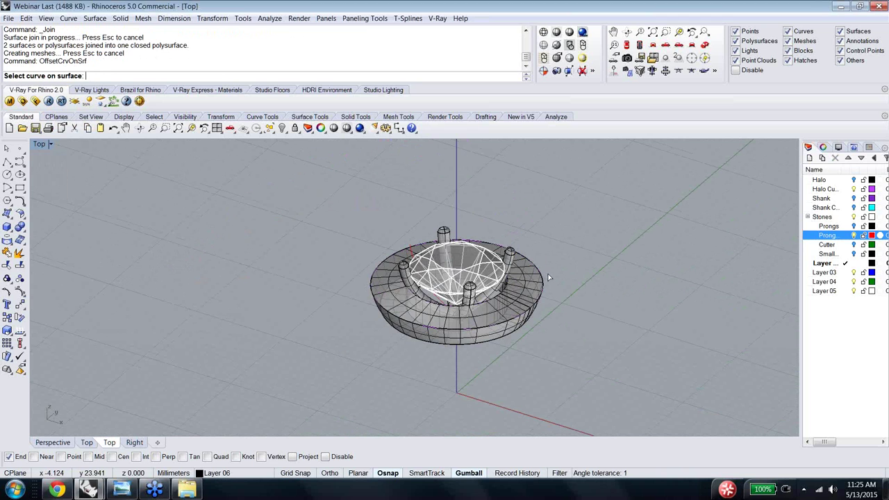
{"action": "scroll", "coordinate": [549, 278], "scroll_direction": "up", "scroll_amount": 4}
{"action": "left_click", "coordinate": [550, 300]}
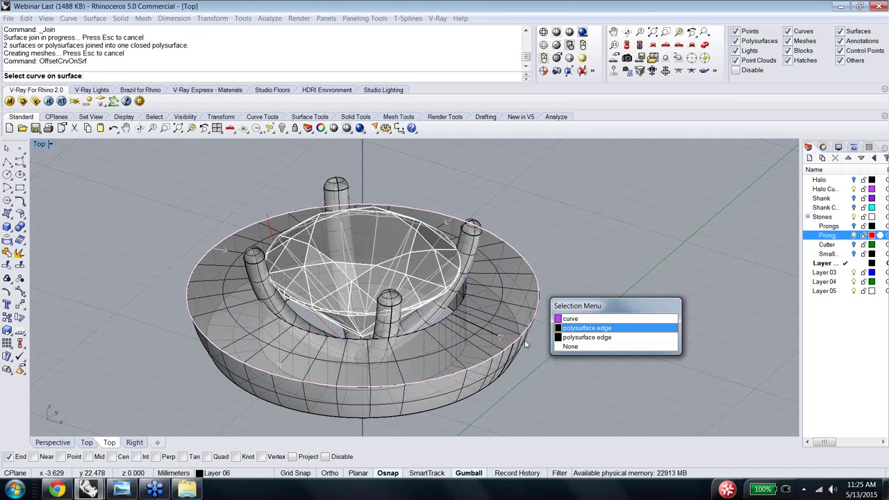
{"action": "left_click", "coordinate": [576, 318]}
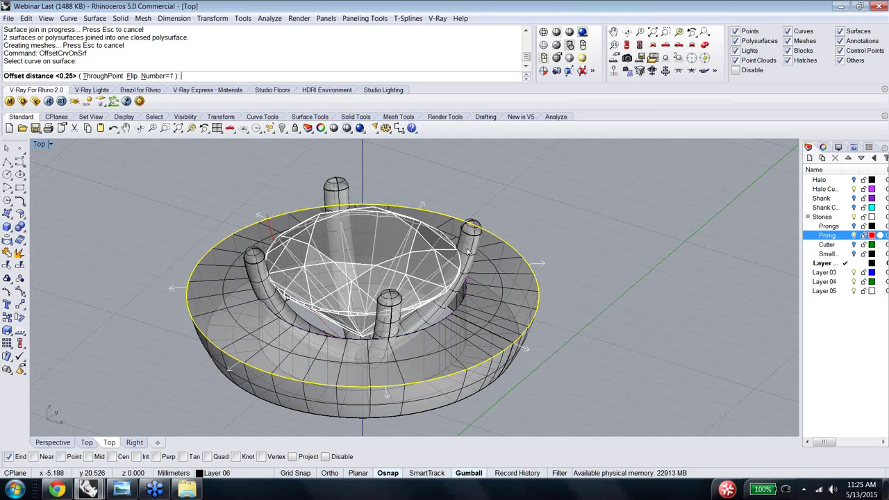
{"action": "left_click", "coordinate": [132, 76]}
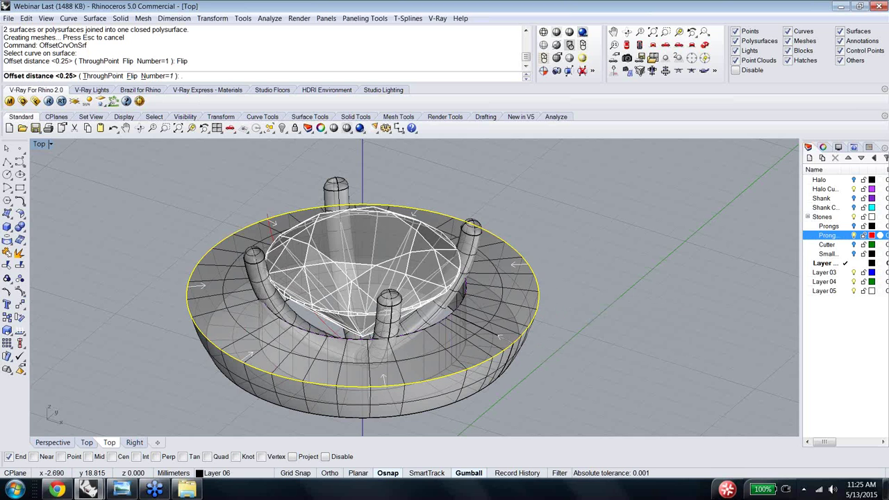
{"action": "key", "text": "Return"}
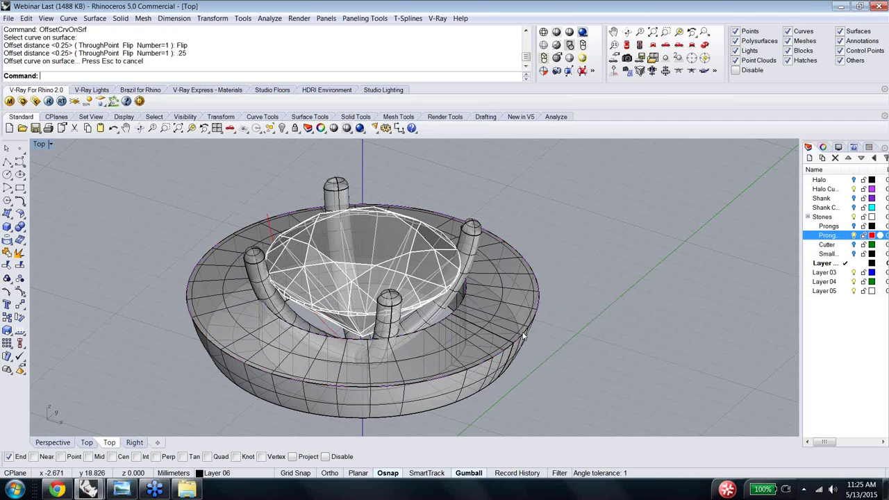
Step: Offset the halo's inner rim curve outward by 0.25 mm on the top surface, flipping the direction
{"action": "right_click_drag", "start_coordinate": [554, 339], "coordinate": [583, 309]}
{"action": "key", "text": "Return"}
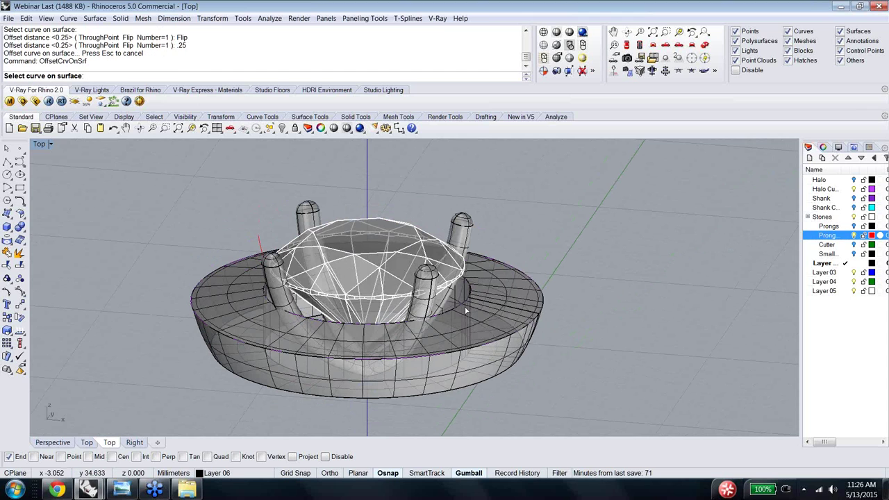
{"action": "left_click", "coordinate": [458, 312]}
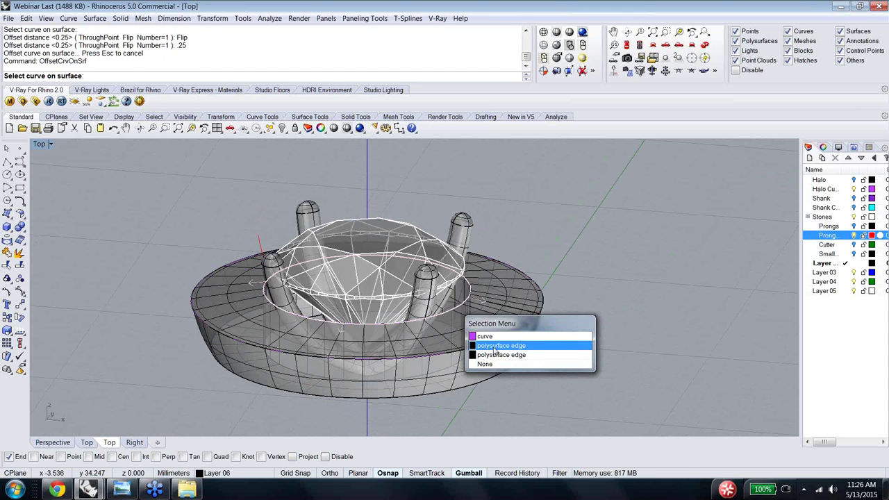
{"action": "left_click", "coordinate": [490, 337]}
{"action": "type", "text": "f"}
{"action": "key", "text": "Return"}
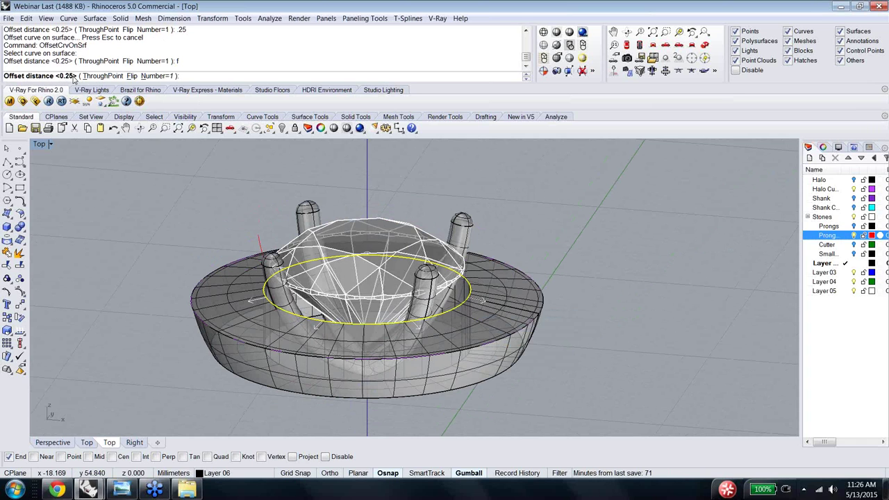
{"action": "key", "text": "Return"}
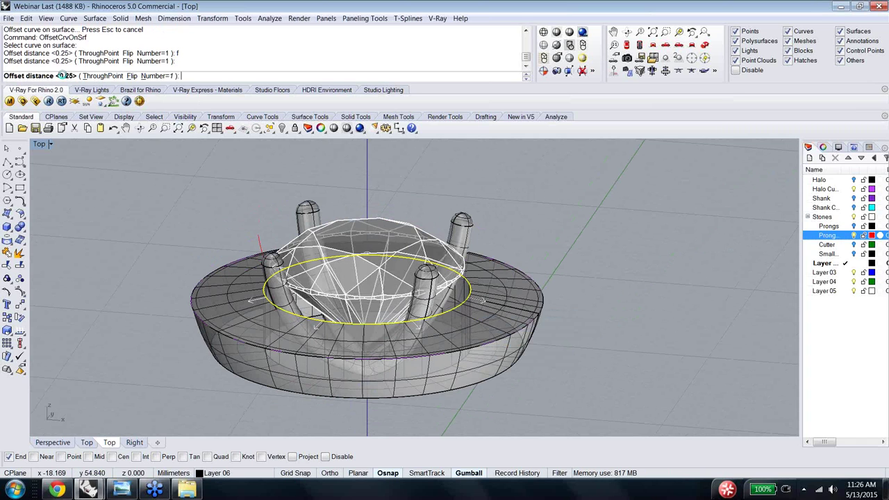
Step: Move the halo polysurface to Layer 03
{"action": "right_click_drag", "start_coordinate": [455, 278], "coordinate": [459, 334]}
{"action": "left_click", "coordinate": [458, 334]}
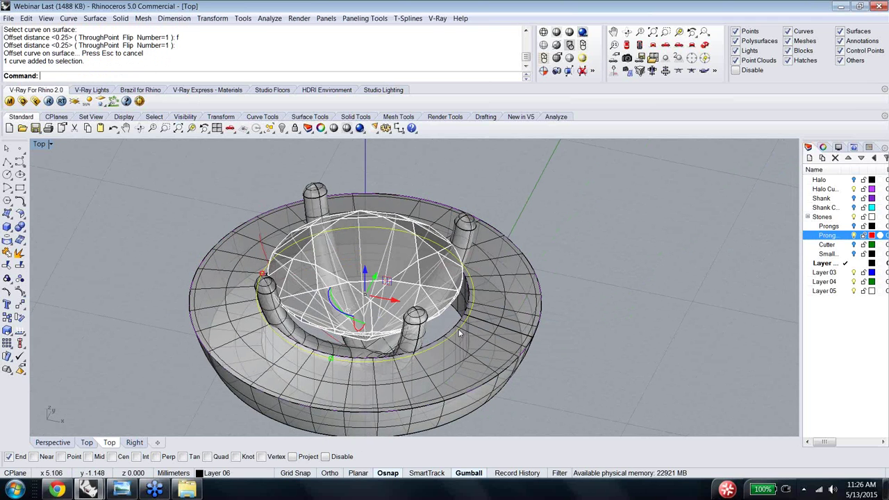
{"action": "left_click", "coordinate": [506, 368]}
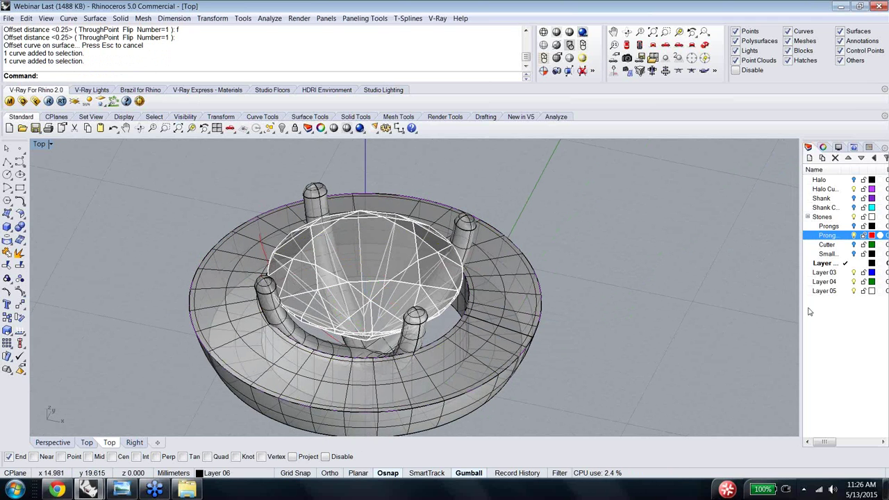
{"action": "left_click", "coordinate": [519, 319]}
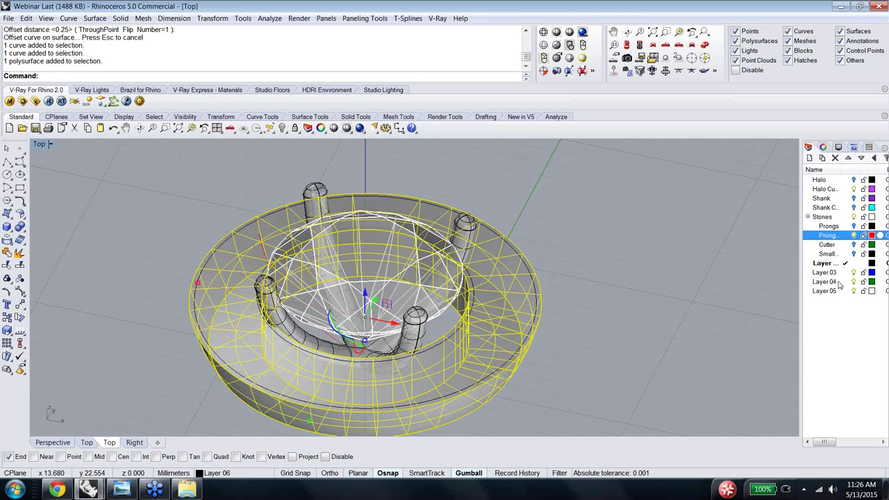
{"action": "right_click", "coordinate": [833, 273]}
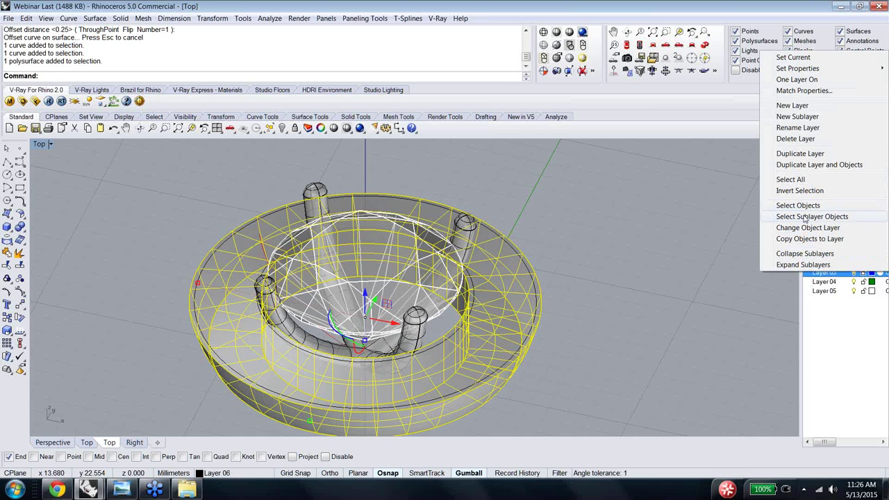
{"action": "left_click", "coordinate": [805, 228]}
{"action": "left_click", "coordinate": [668, 265]}
Step: Extract a copy of the halo's top surface with ExtractSrf, keeping the original polysurface intact
{"action": "right_click_drag", "start_coordinate": [668, 266], "coordinate": [465, 271]}
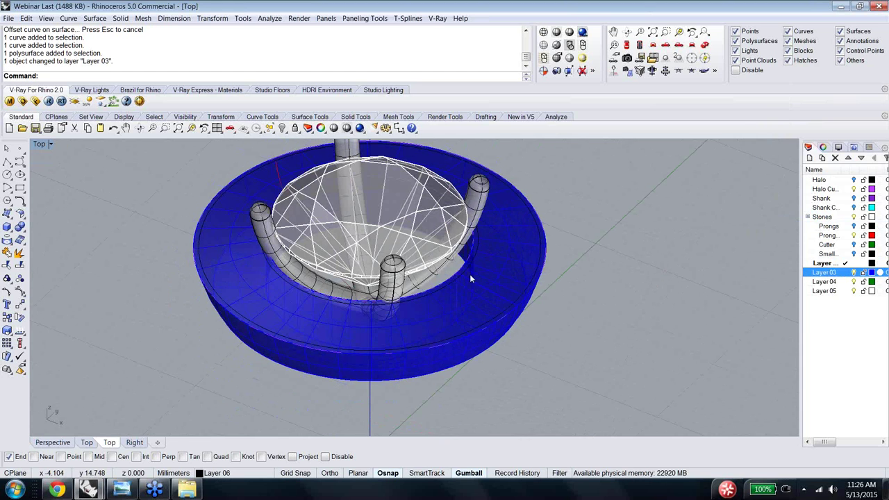
{"action": "right_click_drag", "start_coordinate": [511, 336], "coordinate": [457, 283]}
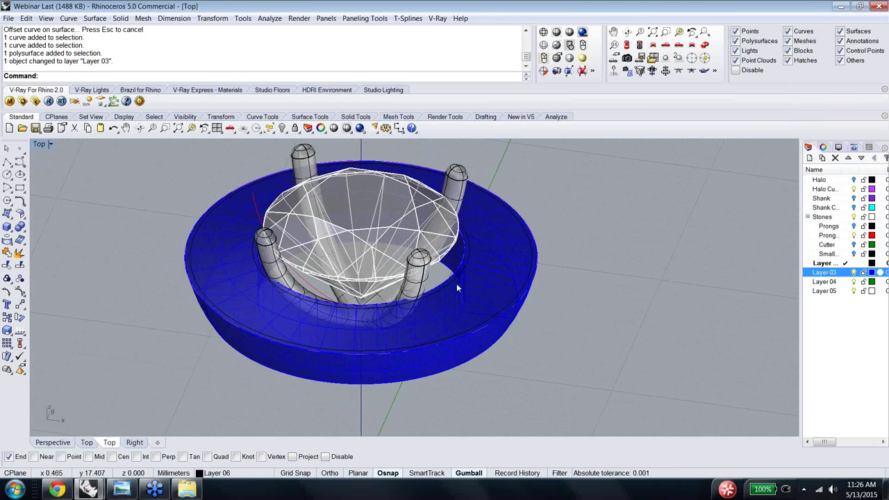
{"action": "type", "text": "ExtractSrf"}
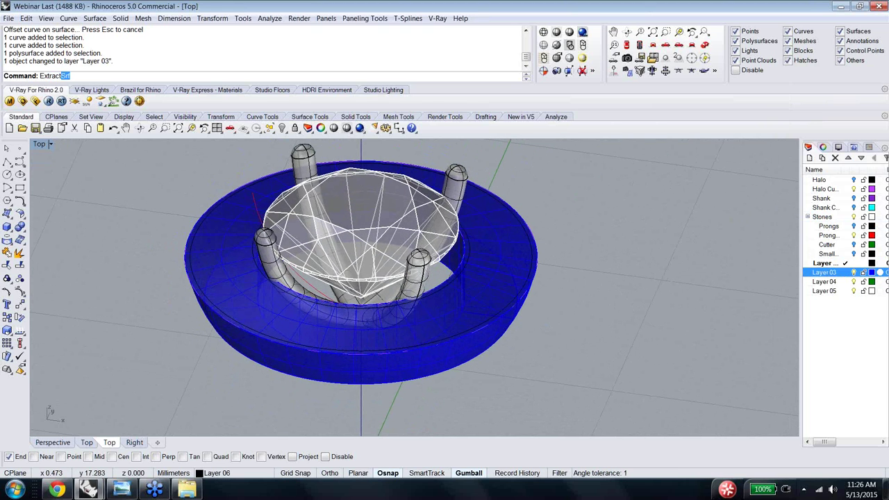
{"action": "key", "text": "Return"}
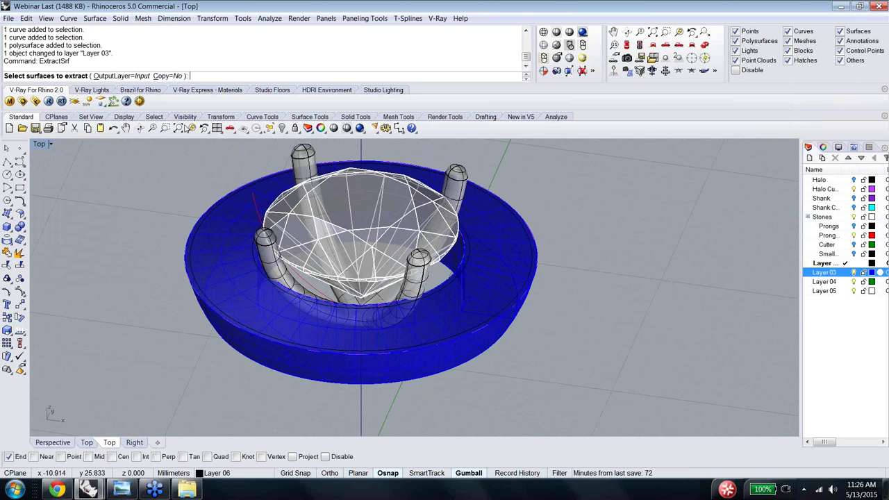
{"action": "type", "text": "c"}
{"action": "key", "text": "Return"}
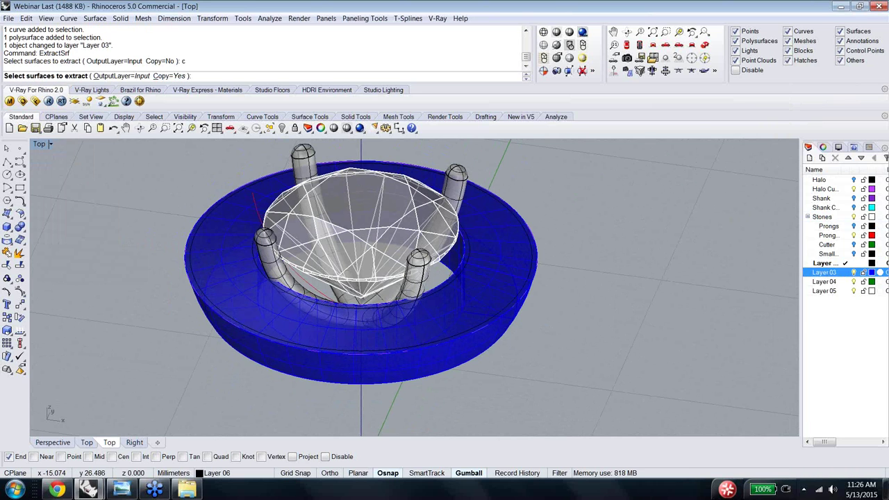
{"action": "left_click", "coordinate": [510, 273]}
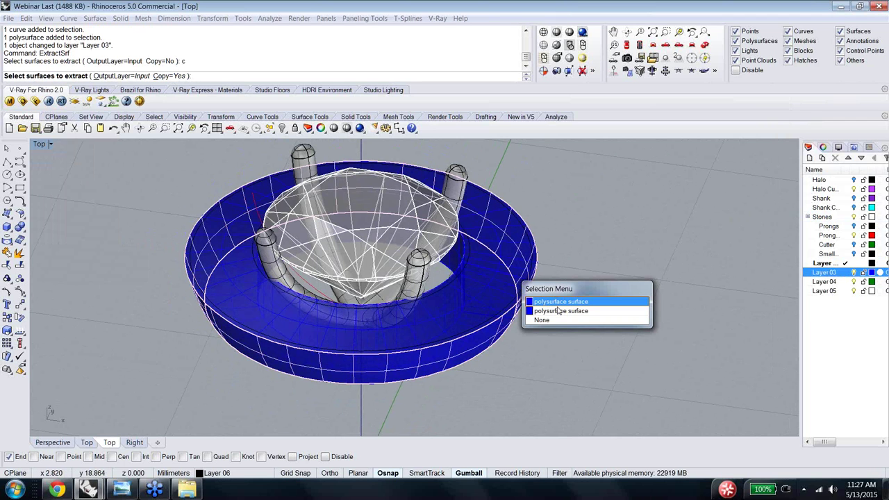
{"action": "left_click", "coordinate": [563, 320]}
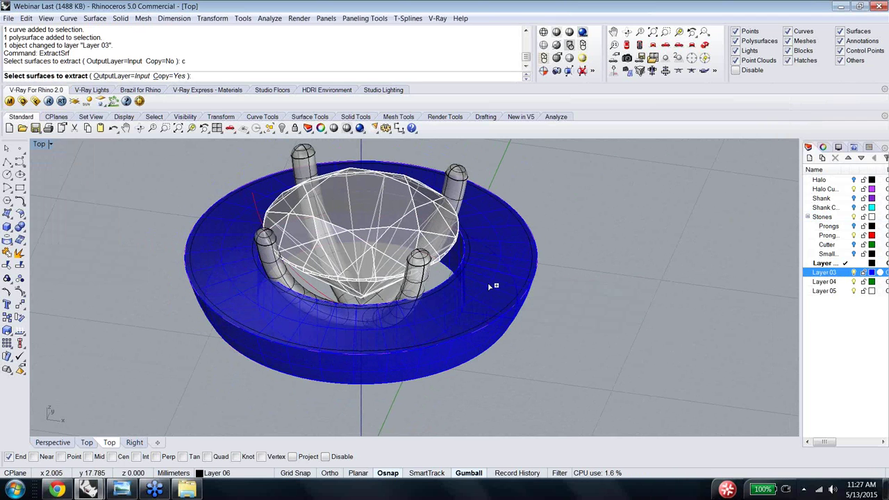
{"action": "left_click", "coordinate": [488, 285]}
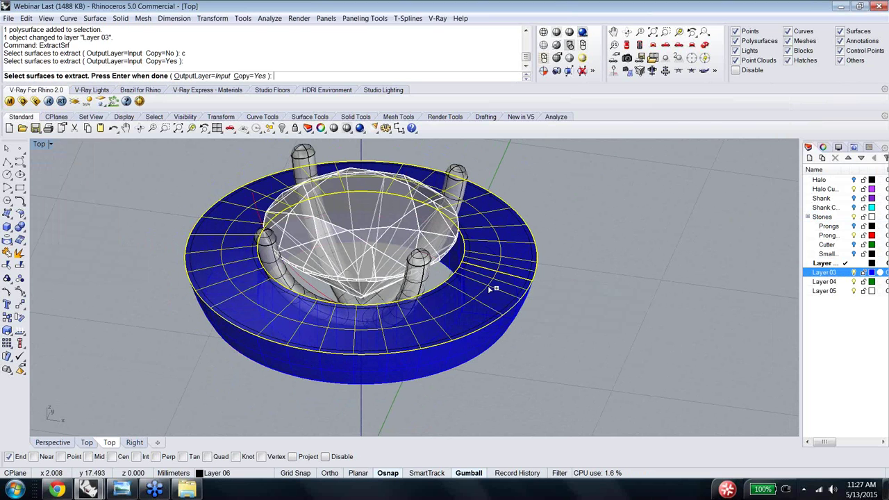
{"action": "key", "text": "Return"}
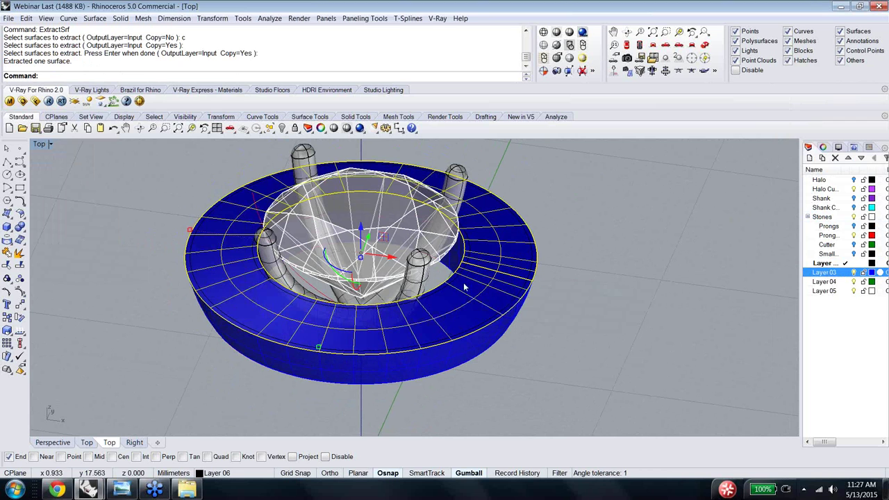
{"action": "left_click", "coordinate": [583, 352]}
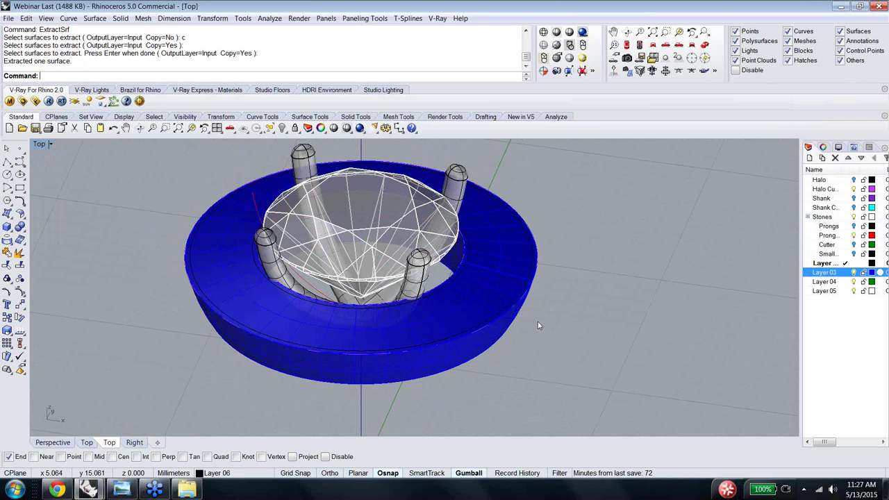
Step: Using both rim offset curves as cutters, trim the extracted top surface's strip inside the inner offset curve
{"action": "left_click", "coordinate": [497, 311]}
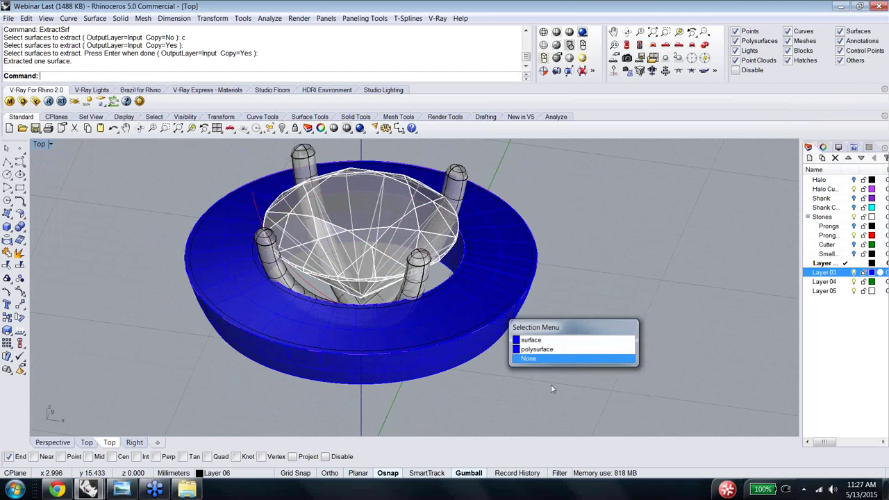
{"action": "left_click", "coordinate": [505, 314]}
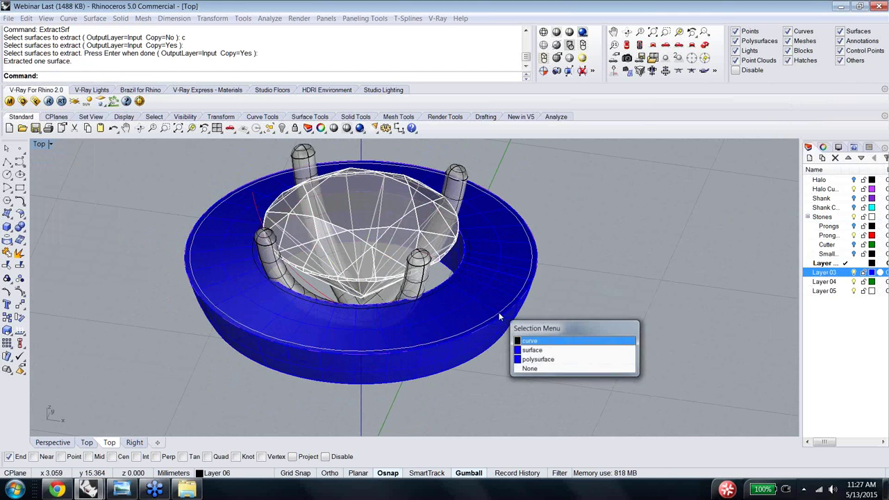
{"action": "left_click", "coordinate": [538, 342]}
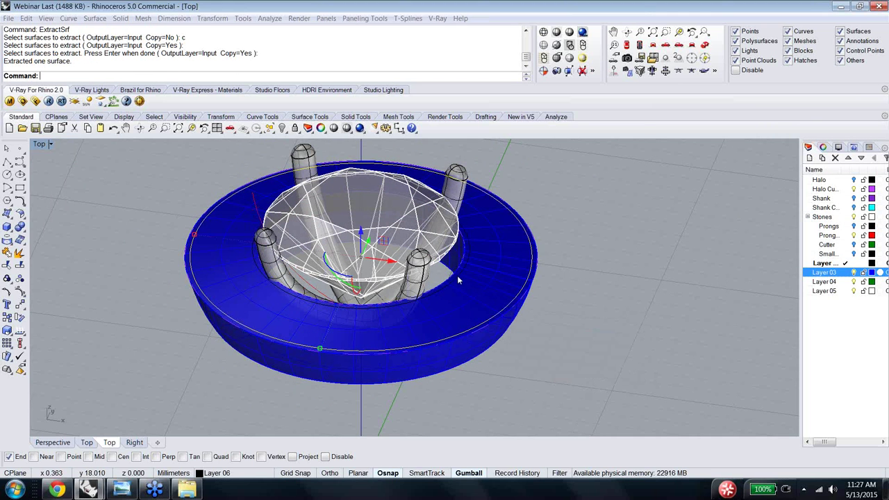
{"action": "left_click", "coordinate": [460, 281]}
{"action": "left_click", "coordinate": [490, 298]}
{"action": "scroll", "coordinate": [489, 299], "scroll_direction": "up", "scroll_amount": 1}
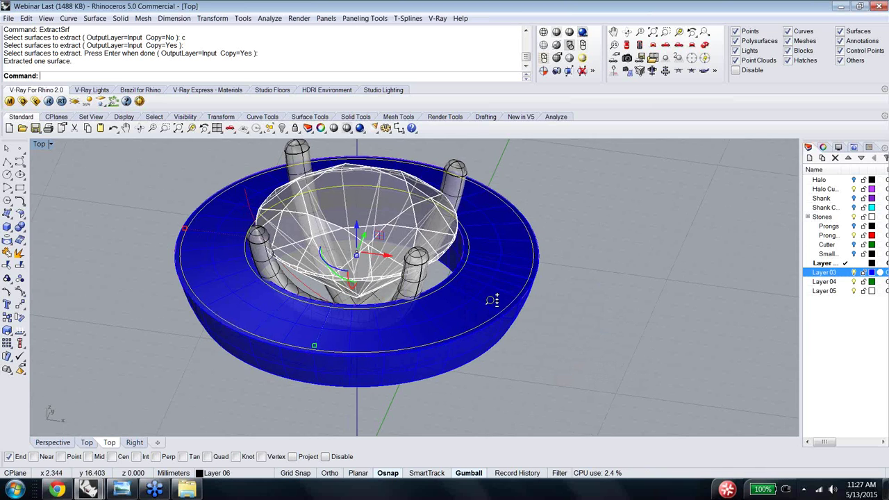
{"action": "scroll", "coordinate": [492, 300], "scroll_direction": "up", "scroll_amount": 5}
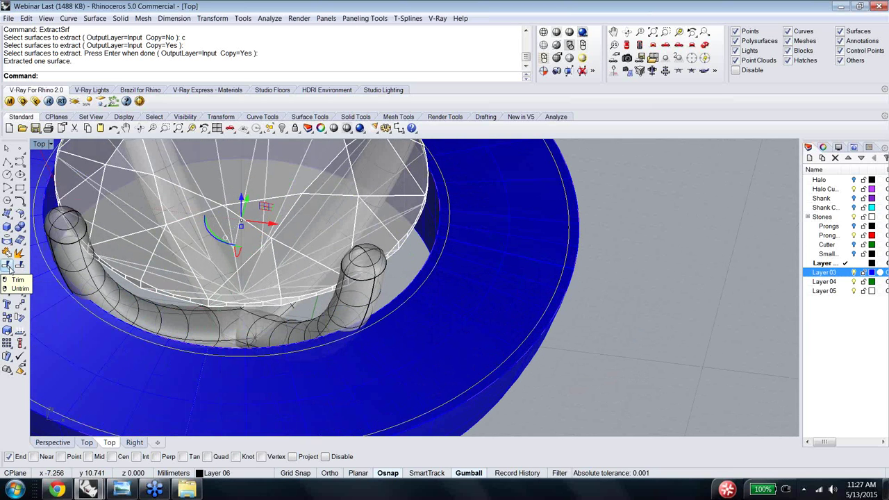
{"action": "left_click", "coordinate": [9, 267]}
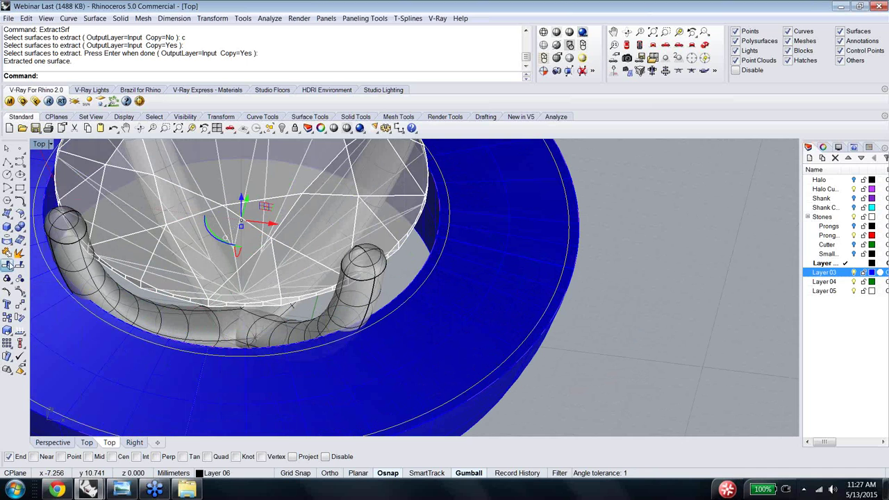
{"action": "left_click", "coordinate": [415, 292]}
{"action": "left_click", "coordinate": [439, 314]}
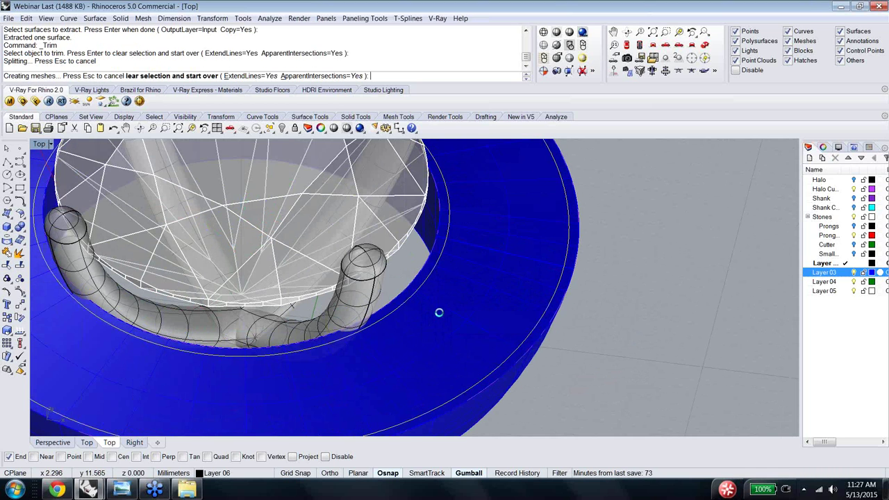
Step: Trim away the extracted surface's strip outside the outer offset curve, undoing the mistaken cut into the halo polysurface
{"action": "left_click", "coordinate": [522, 349]}
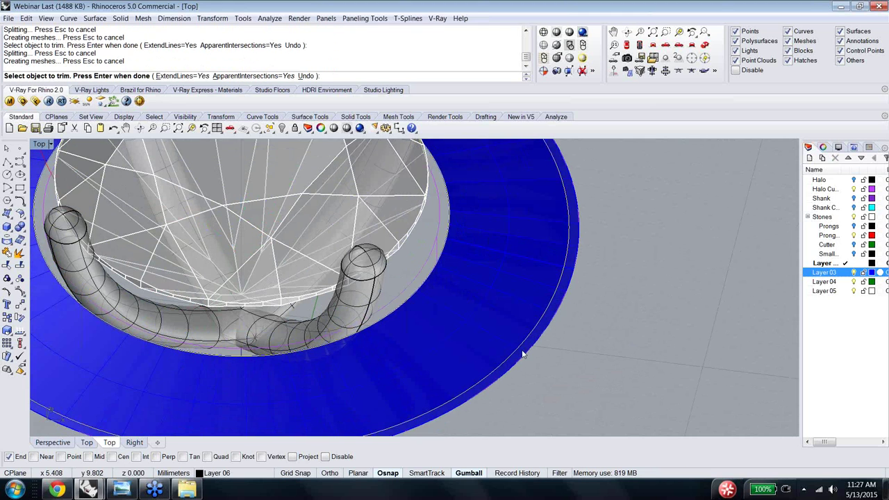
{"action": "key", "text": "ctrl+z"}
{"action": "left_click", "coordinate": [521, 353]}
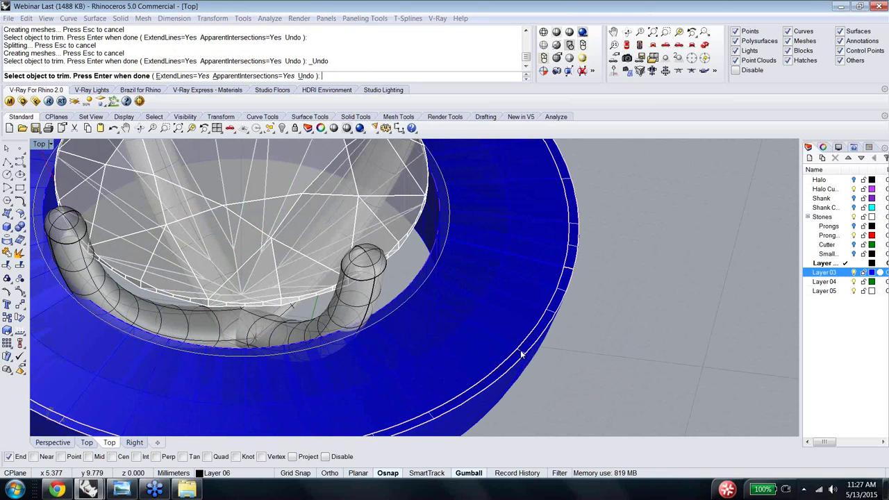
{"action": "left_click", "coordinate": [558, 382]}
{"action": "key", "text": "Return"}
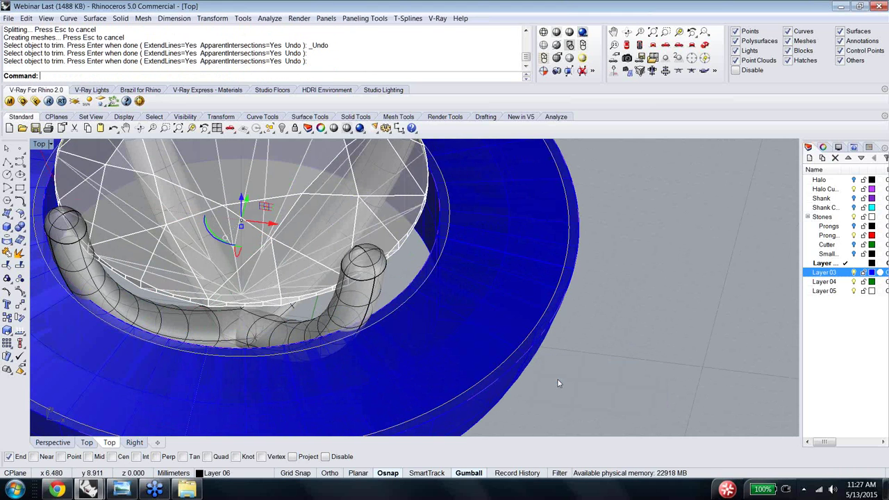
Step: Start OffsetSrf on the trimmed top surface between the two offset curves and enable offsetting to both sides
{"action": "right_click_drag", "start_coordinate": [558, 379], "coordinate": [603, 276]}
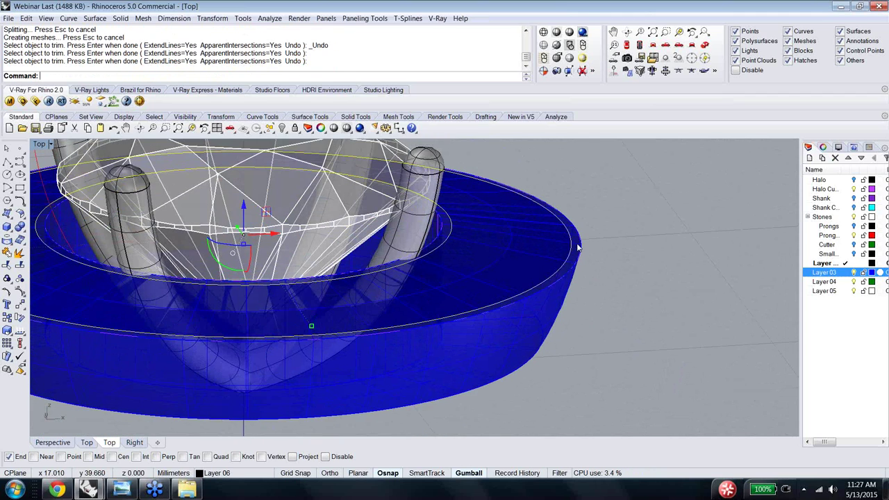
{"action": "left_click", "coordinate": [605, 277]}
{"action": "right_click_drag", "start_coordinate": [605, 271], "coordinate": [440, 262]}
{"action": "left_click", "coordinate": [440, 263]}
{"action": "left_click", "coordinate": [469, 284]}
{"action": "right_click_drag", "start_coordinate": [605, 379], "coordinate": [625, 368]}
{"action": "type", "text": "OffsetSrf"}
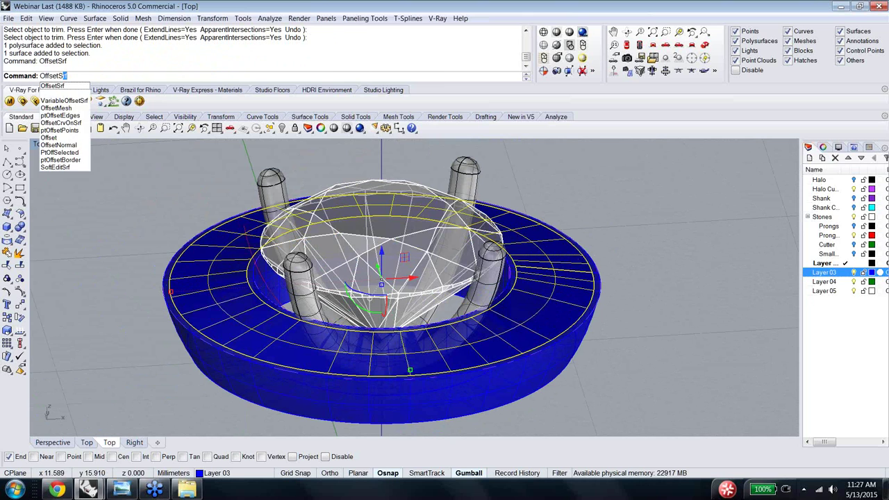
{"action": "key", "text": "Return"}
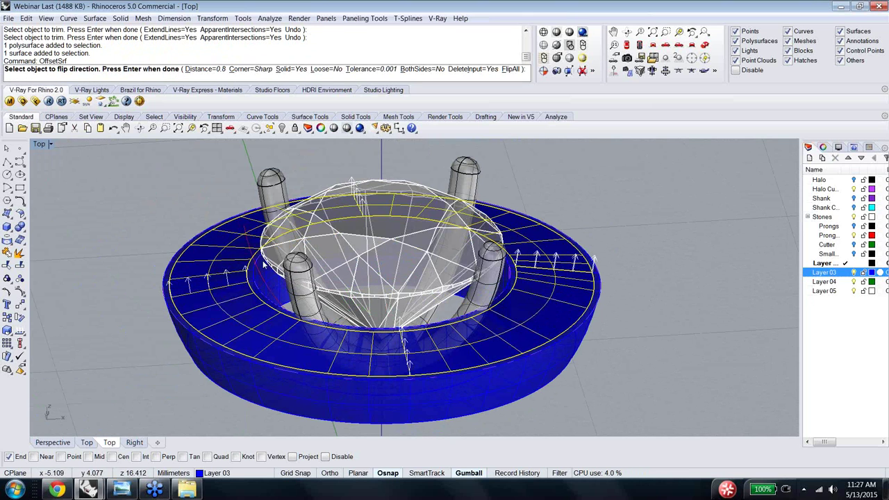
{"action": "left_click", "coordinate": [422, 69]}
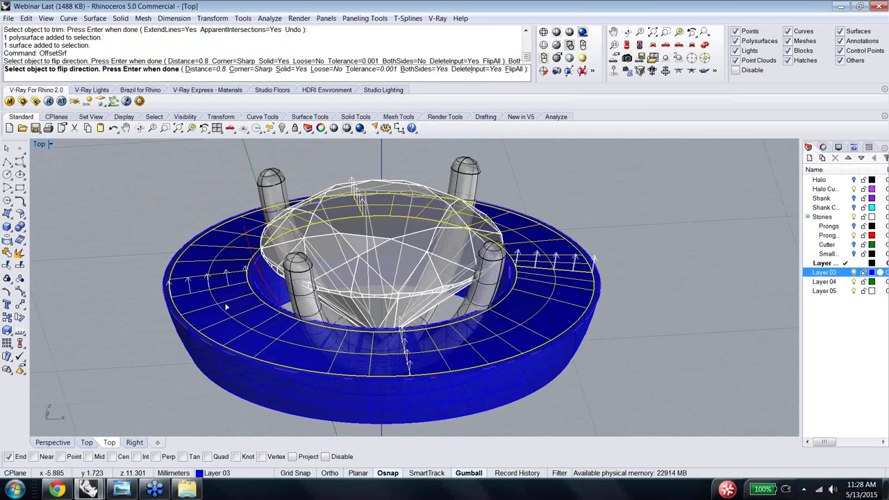
Step: Examine the offset direction arrows on the halo's trimmed top surface from several angles
{"action": "key", "text": "Down"}
{"action": "key", "text": "Down"}
{"action": "key", "text": "Down"}
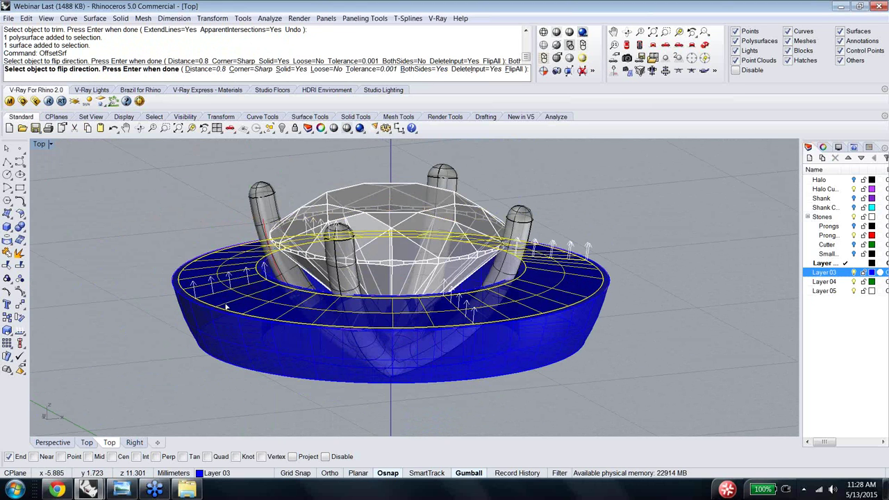
{"action": "key", "text": "Down"}
{"action": "key", "text": "Down"}
{"action": "key", "text": "Left"}
{"action": "key", "text": "Left"}
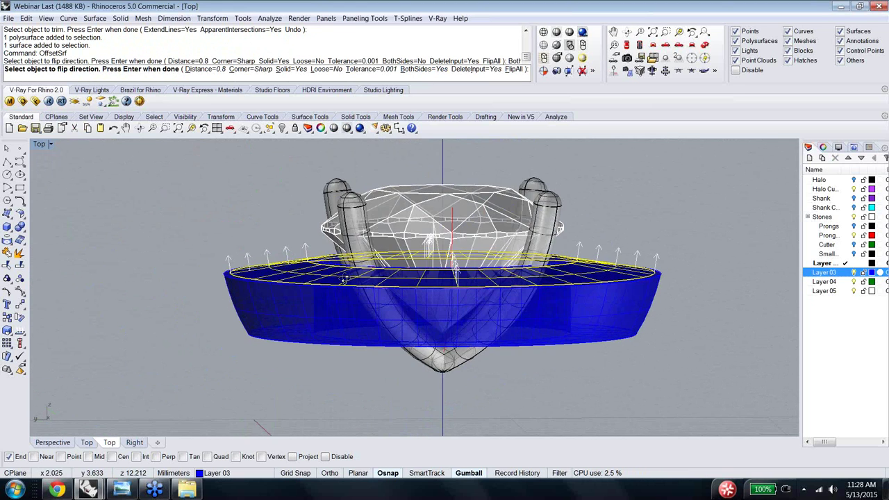
{"action": "key", "text": "Up"}
{"action": "key", "text": "Up"}
{"action": "key", "text": "Left"}
{"action": "key", "text": "Left"}
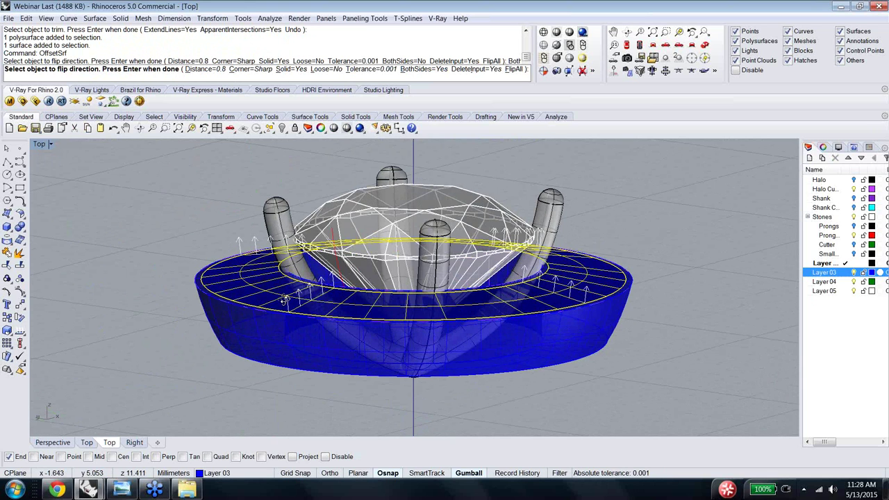
{"action": "key", "text": "Left"}
{"action": "key", "text": "Left"}
{"action": "key", "text": "Left"}
{"action": "key", "text": "Left"}
{"action": "key", "text": "Left"}
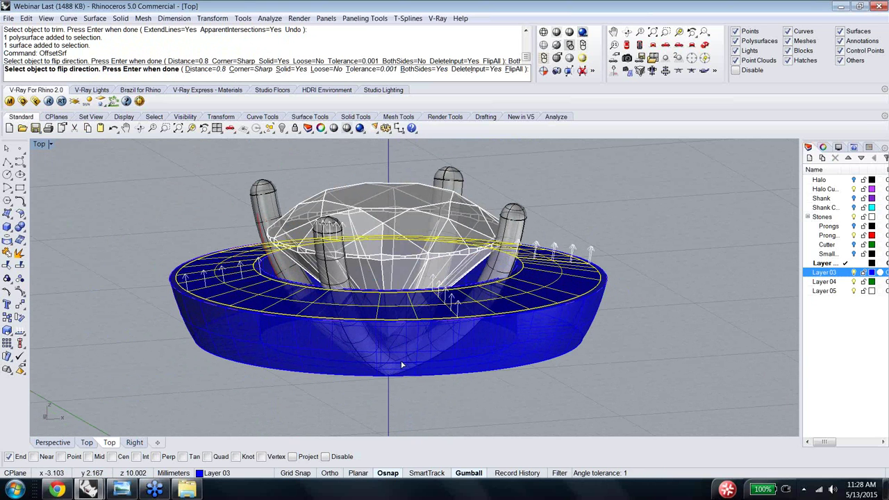
{"action": "key", "text": "Left"}
{"action": "key", "text": "Left"}
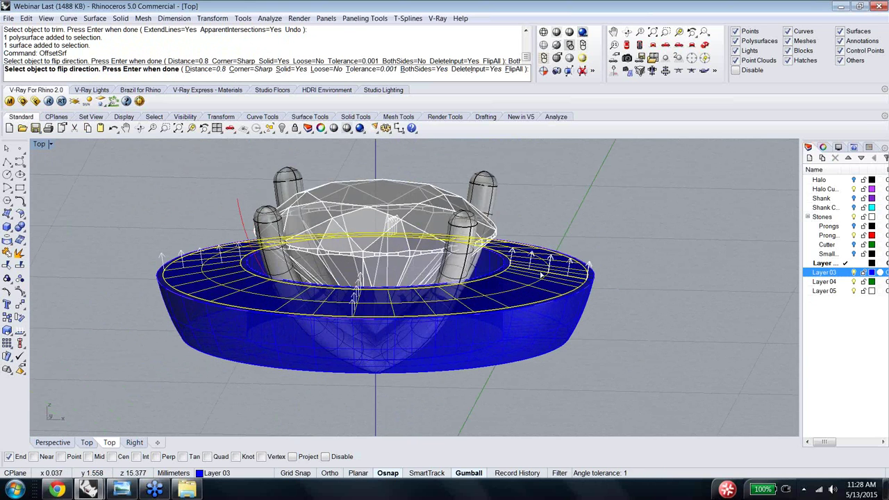
Step: Set the both-sided surface offset distance to 0.35 and create the channel solid from the halo's trimmed top surface
{"action": "left_click", "coordinate": [206, 69]}
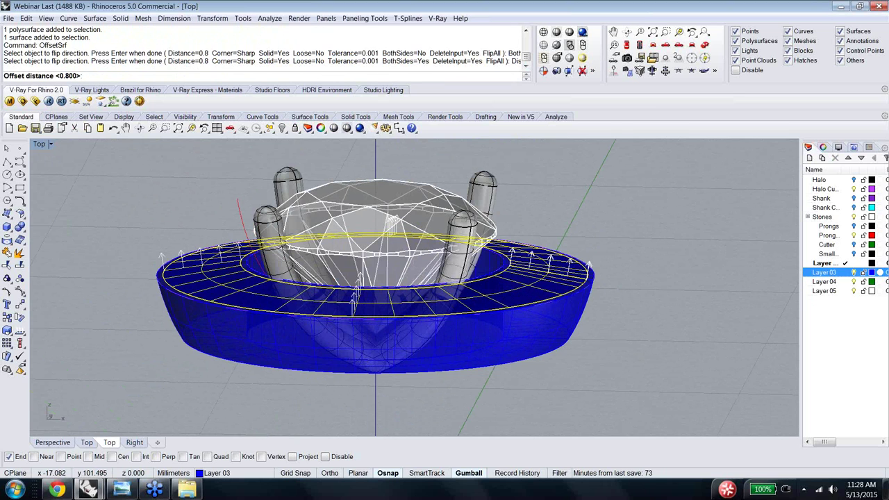
{"action": "type", "text": ".35"}
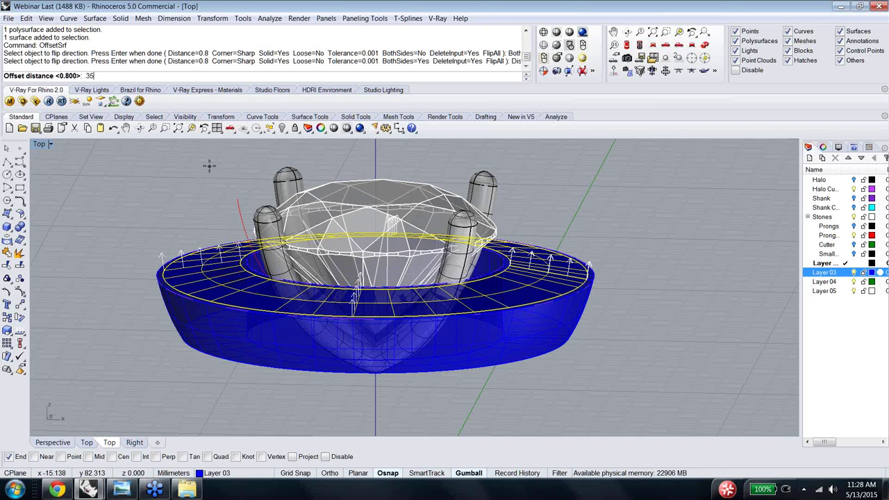
{"action": "key", "text": "Return"}
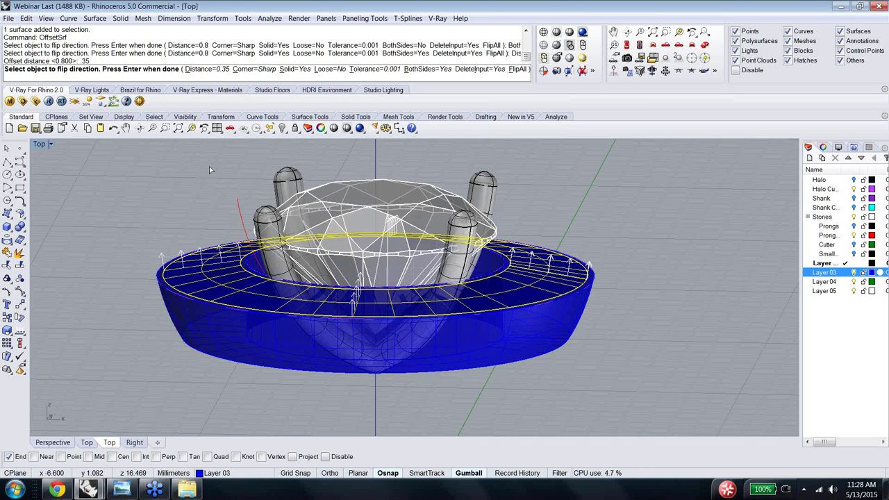
{"action": "key", "text": "Return"}
{"action": "right_click_drag", "start_coordinate": [142, 214], "coordinate": [365, 236]}
{"action": "left_click", "coordinate": [185, 246]}
{"action": "left_click", "coordinate": [206, 326]}
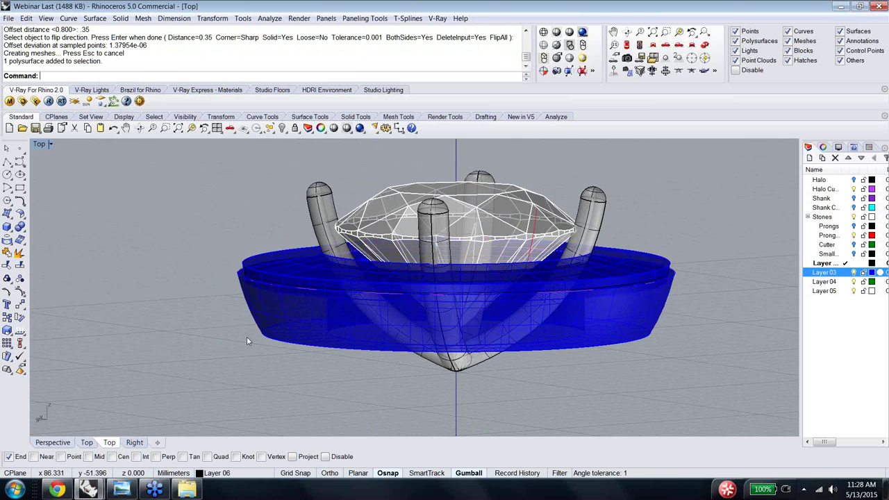
Step: Subtract the channel solid from the halo polysurface with BooleanDifference
{"action": "right_click_drag", "start_coordinate": [247, 339], "coordinate": [251, 375]}
{"action": "type", "text": "BooleanDifference"}
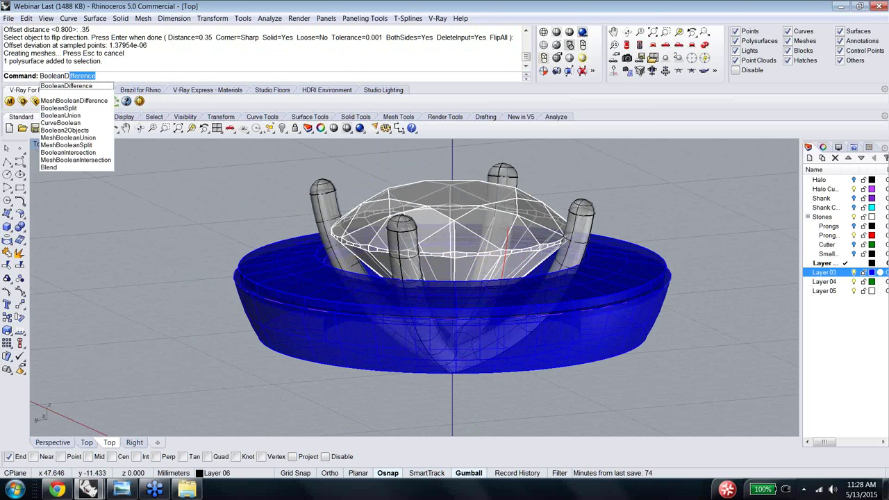
{"action": "key", "text": "Return"}
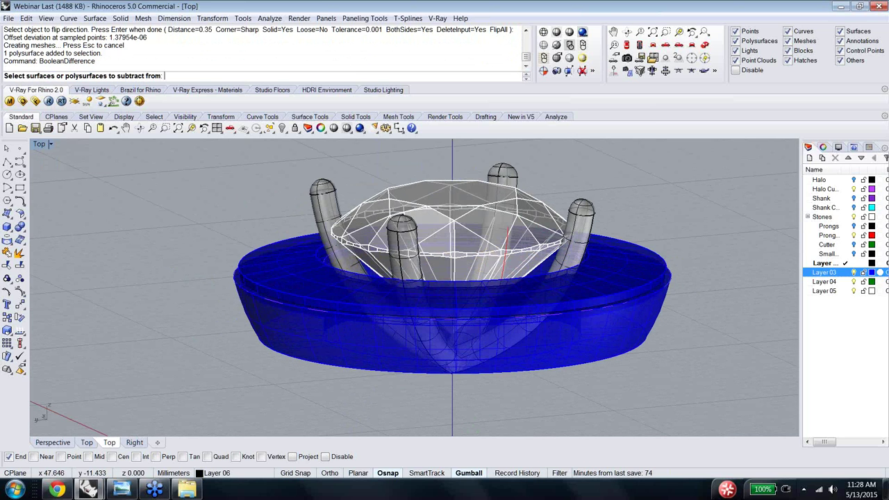
{"action": "left_click", "coordinate": [261, 339]}
{"action": "key", "text": "Return"}
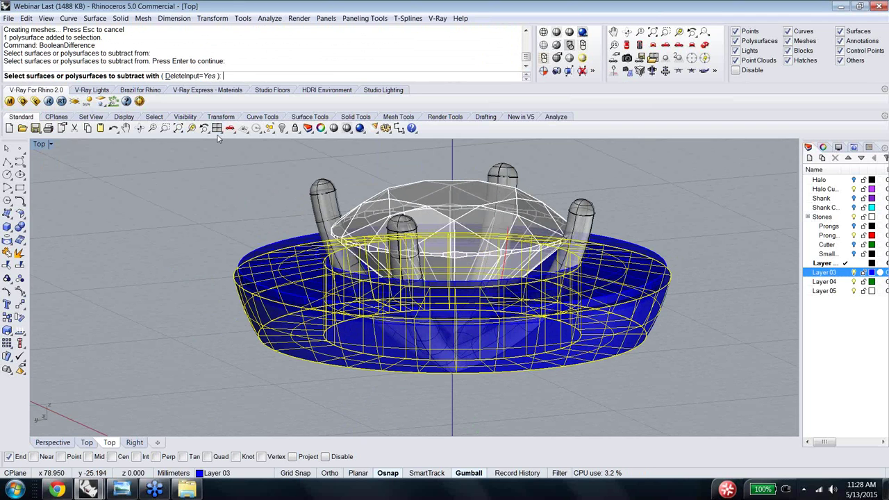
{"action": "left_click", "coordinate": [284, 243]}
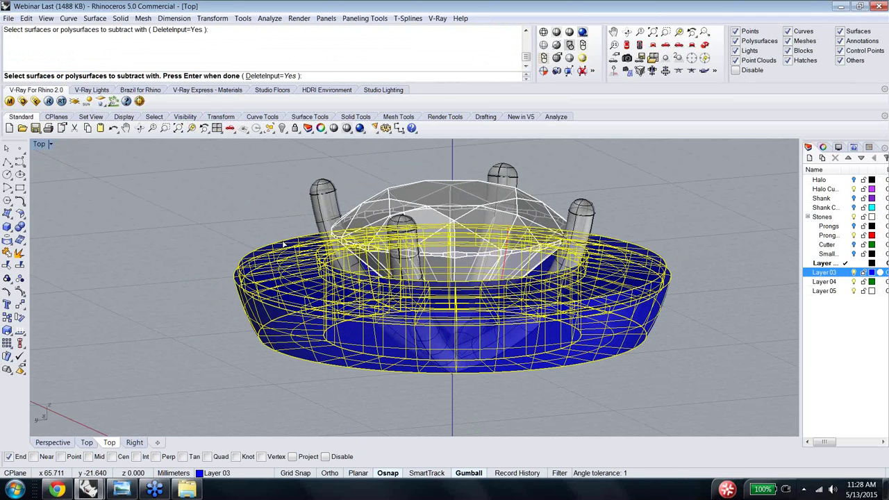
{"action": "key", "text": "Return"}
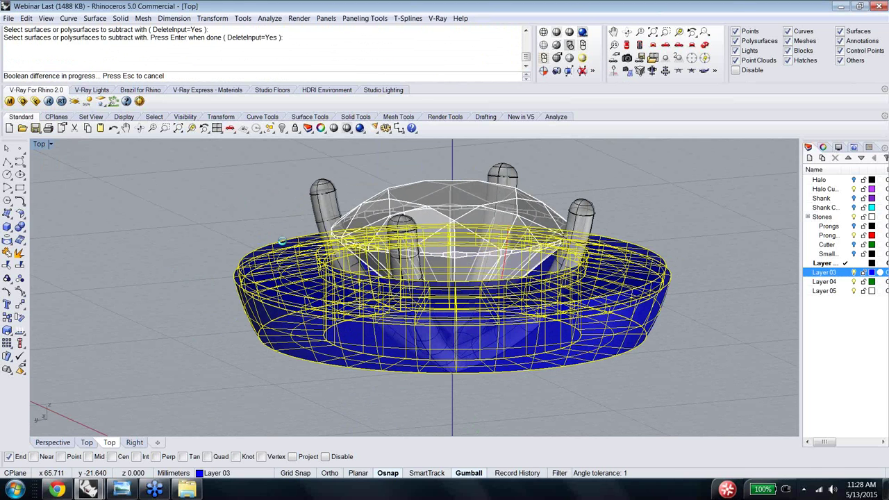
Step: Examine the channel cut into the halo's top face from several angles
{"action": "right_click_drag", "start_coordinate": [302, 253], "coordinate": [649, 357]}
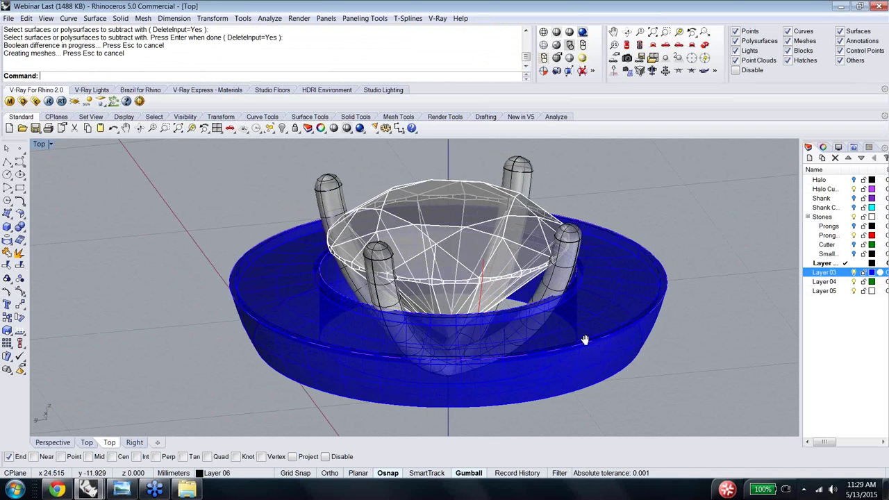
{"action": "right_click_drag", "start_coordinate": [585, 340], "coordinate": [581, 353], "text": "shift"}
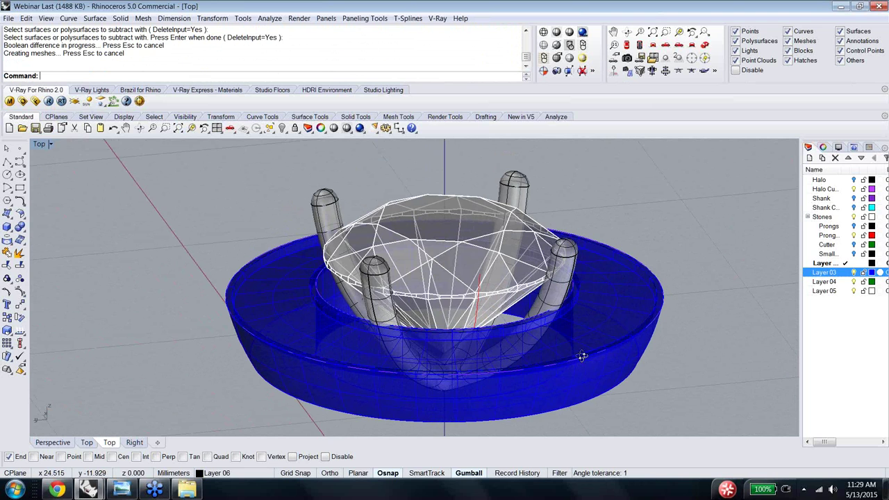
{"action": "key", "text": "Left"}
{"action": "key", "text": "Left"}
{"action": "key", "text": "Left"}
{"action": "key", "text": "Up"}
{"action": "key", "text": "Up"}
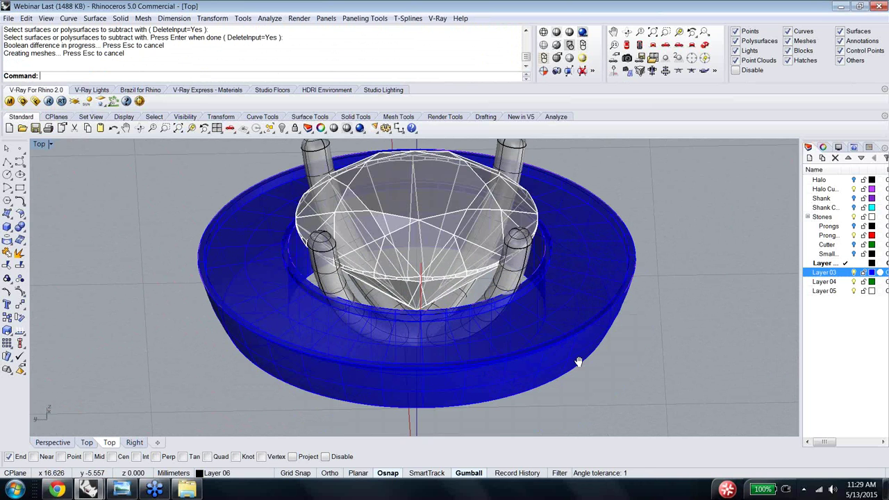
{"action": "right_click_drag", "start_coordinate": [579, 362], "coordinate": [569, 343]}
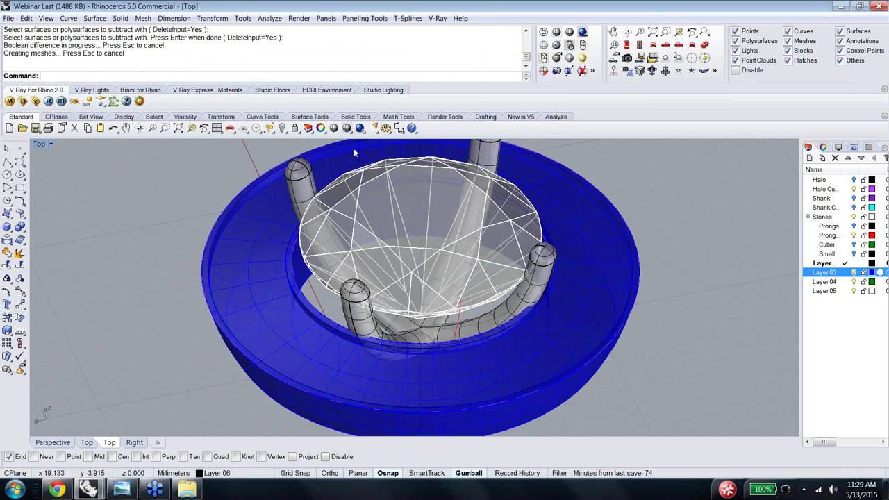
Step: Hide the halo polysurface together with one of the prongs
{"action": "left_click", "coordinate": [282, 130]}
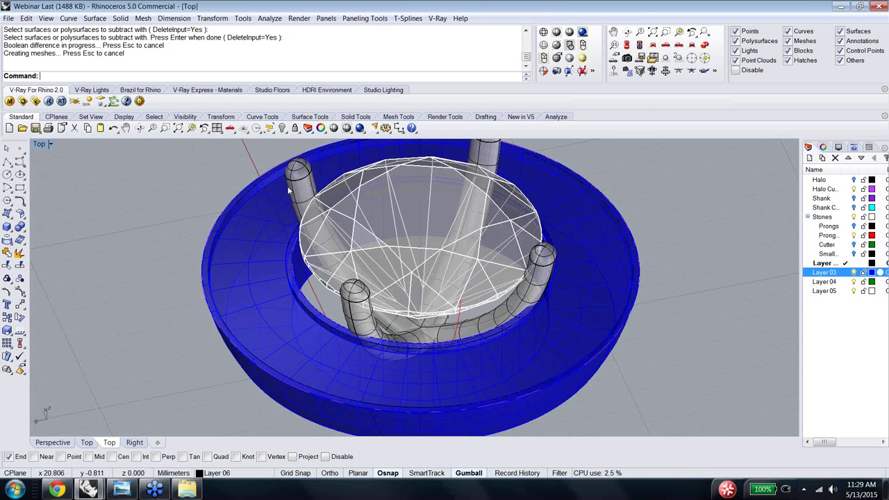
{"action": "left_click", "coordinate": [286, 133]}
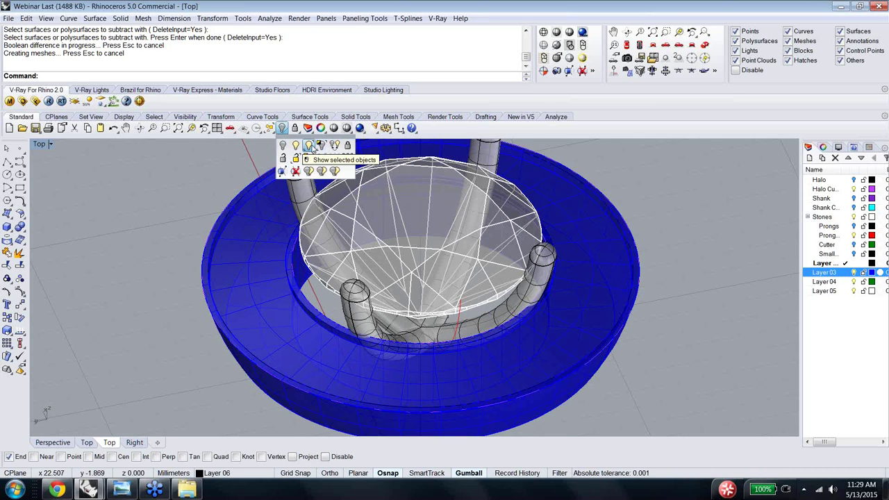
{"action": "left_click", "coordinate": [310, 145]}
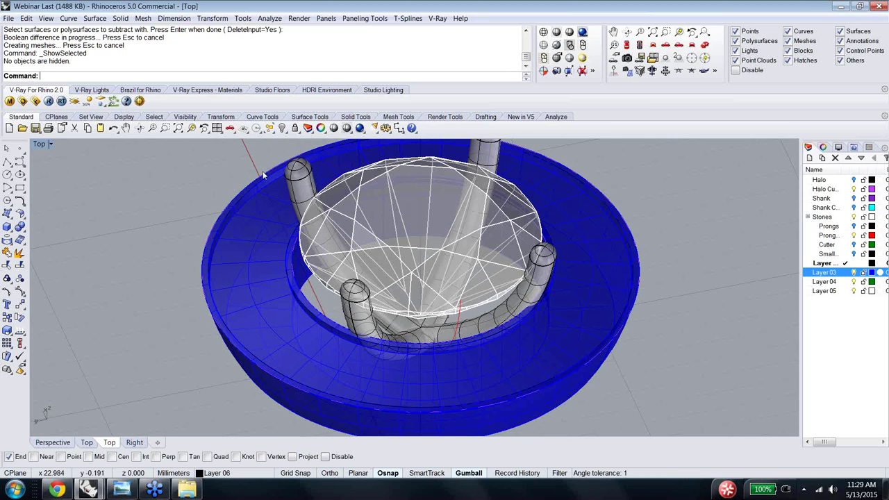
{"action": "left_click", "coordinate": [305, 295]}
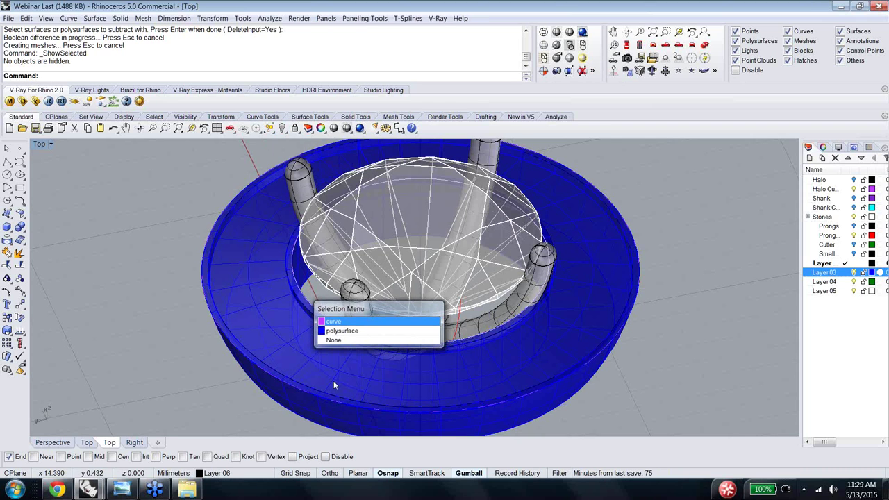
{"action": "left_click", "coordinate": [342, 331]}
{"action": "left_click", "coordinate": [306, 174], "text": "shift"}
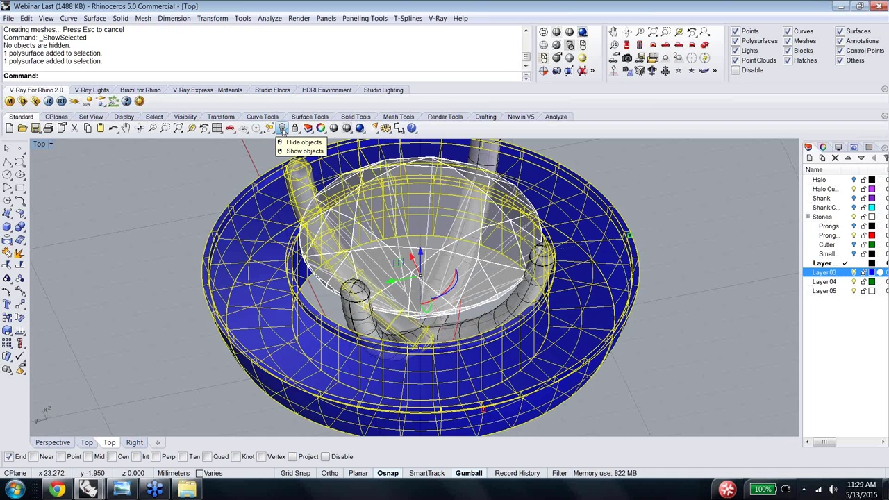
{"action": "left_click", "coordinate": [282, 129]}
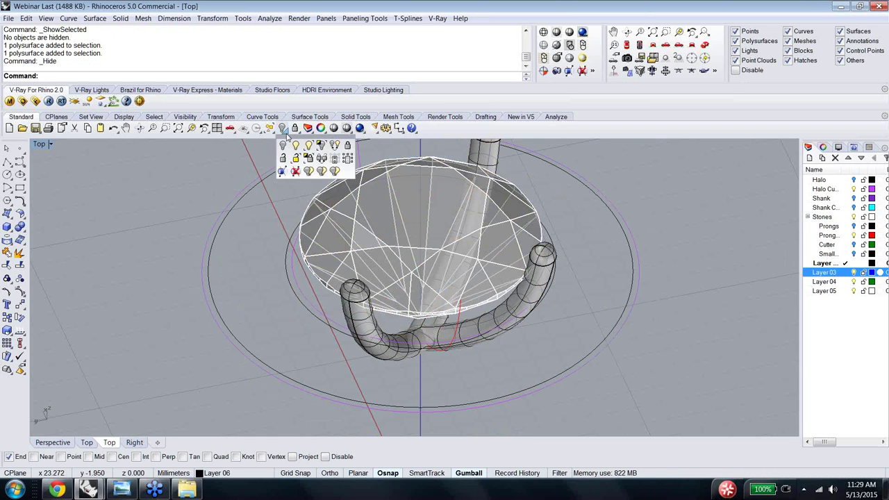
Step: Show both hidden objects, undo that, and restore them separately: the prong with ShowSelected, the halo with Show
{"action": "right_click", "coordinate": [282, 130]}
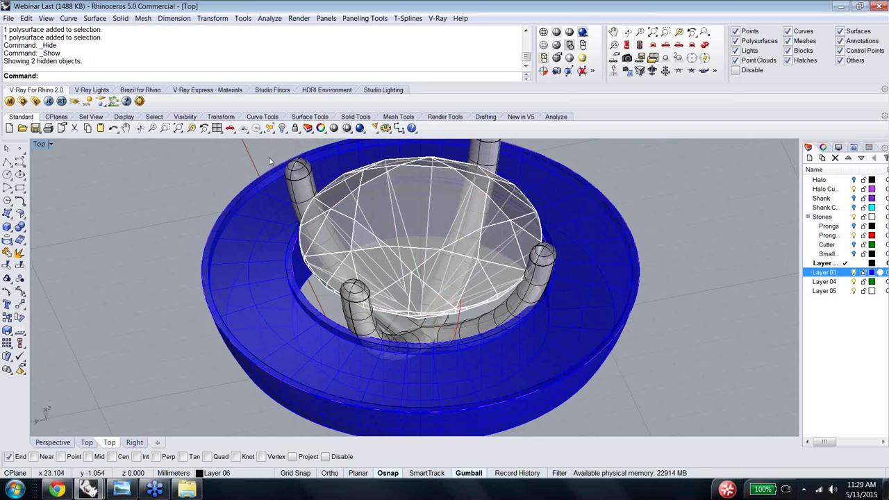
{"action": "key", "text": "ctrl+z"}
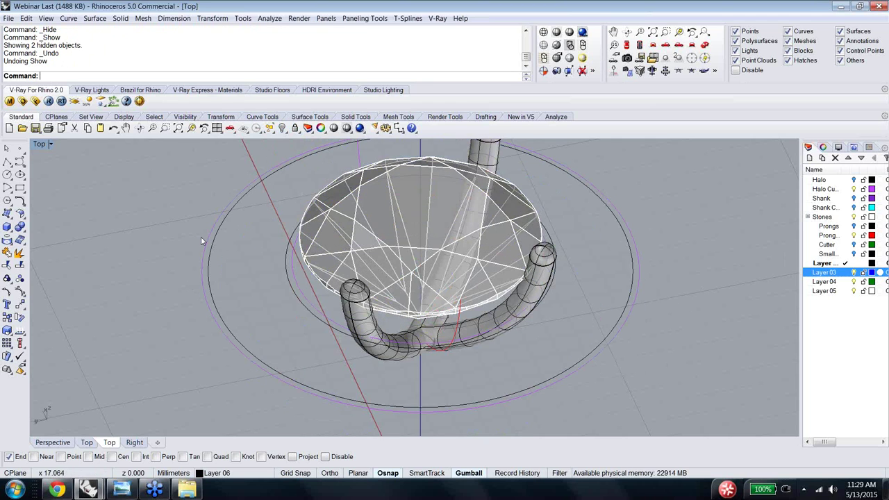
{"action": "left_click", "coordinate": [282, 129]}
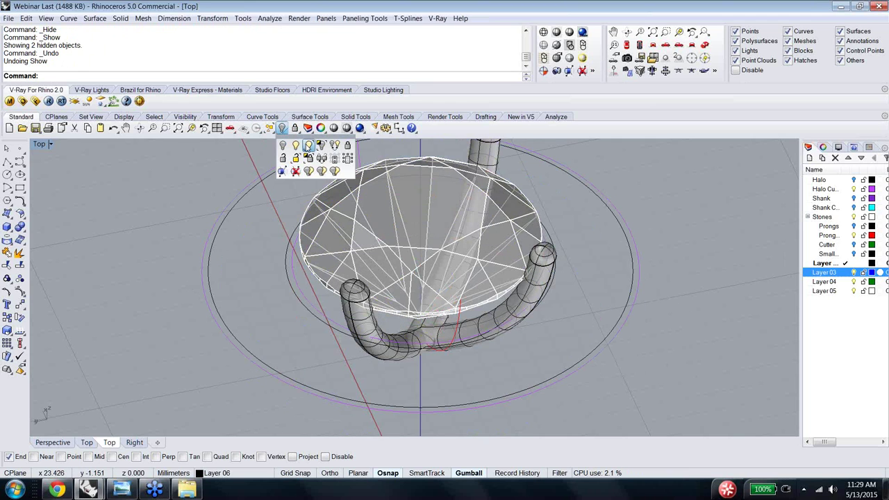
{"action": "left_click", "coordinate": [309, 146]}
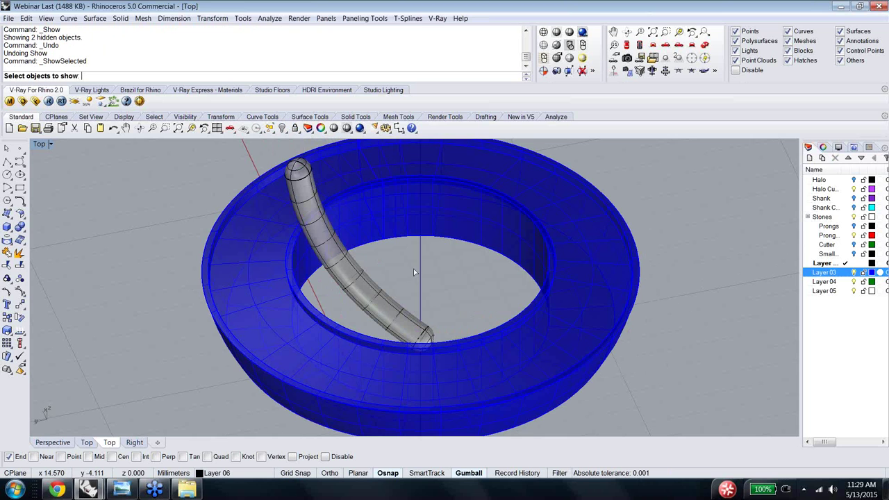
{"action": "right_click_drag", "start_coordinate": [413, 269], "coordinate": [373, 283]}
{"action": "left_click", "coordinate": [373, 283]}
{"action": "key", "text": "Return"}
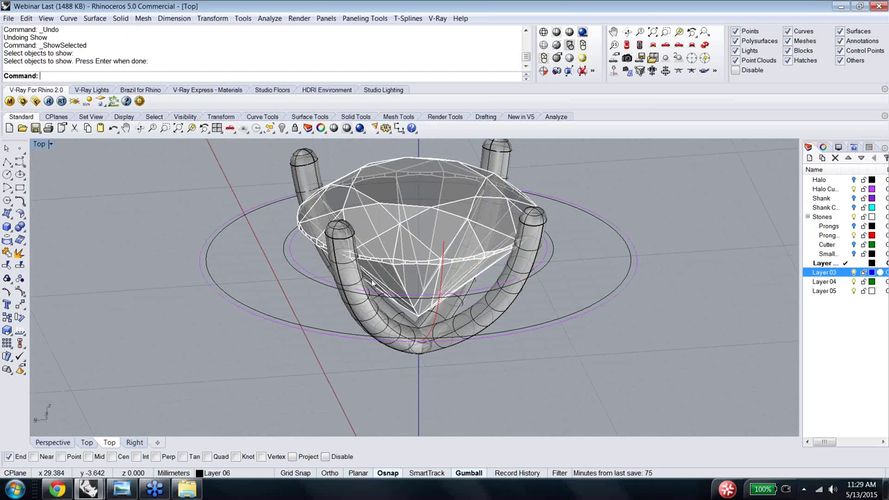
{"action": "right_click_drag", "start_coordinate": [276, 157], "coordinate": [281, 136]}
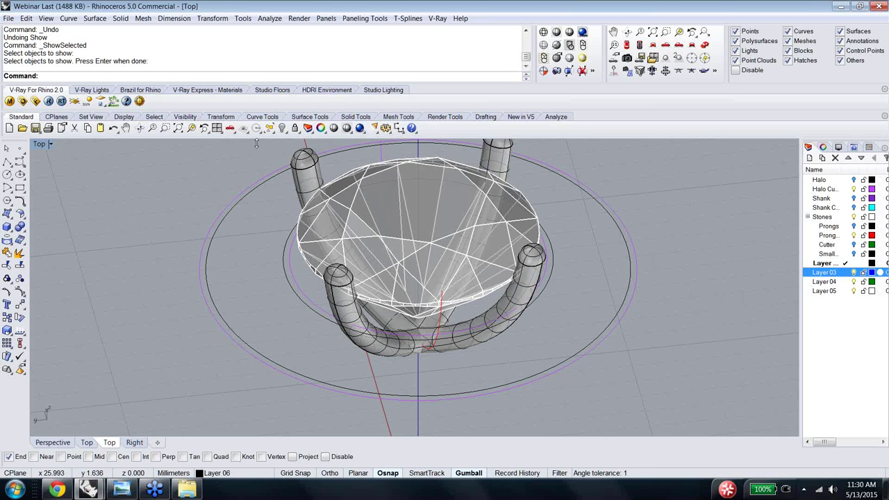
{"action": "right_click", "coordinate": [281, 128]}
Step: In the top view, turn on the small stone and Cutter sublayers under Stones
{"action": "right_click_drag", "start_coordinate": [240, 255], "coordinate": [482, 317]}
{"action": "key", "text": "ctrl+F1"}
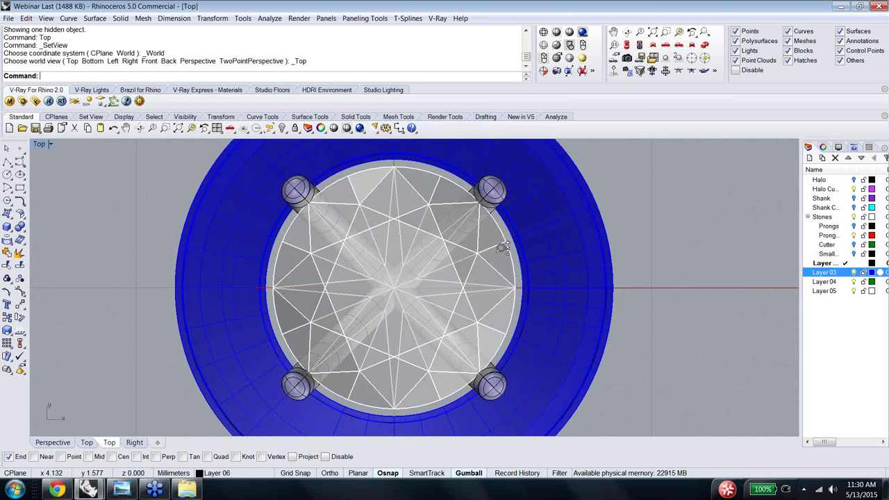
{"action": "right_click_drag", "start_coordinate": [501, 248], "coordinate": [392, 327], "text": "ctrl"}
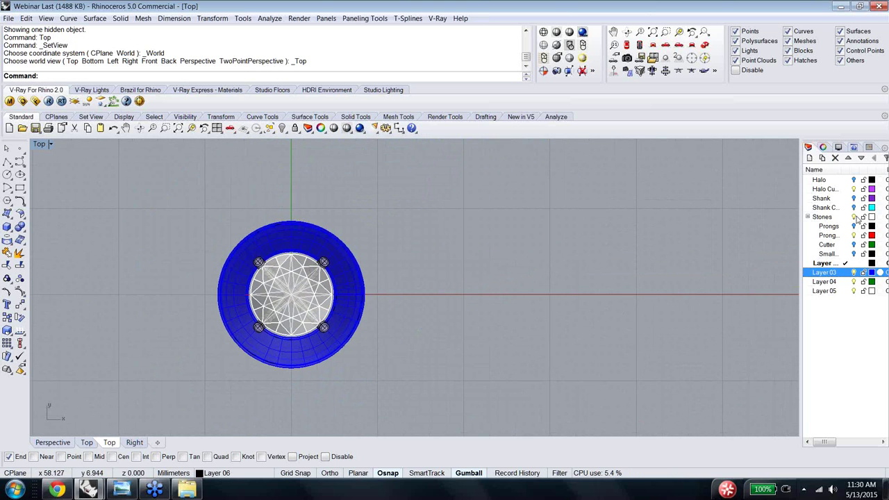
{"action": "left_click", "coordinate": [855, 257]}
{"action": "left_click", "coordinate": [854, 254]}
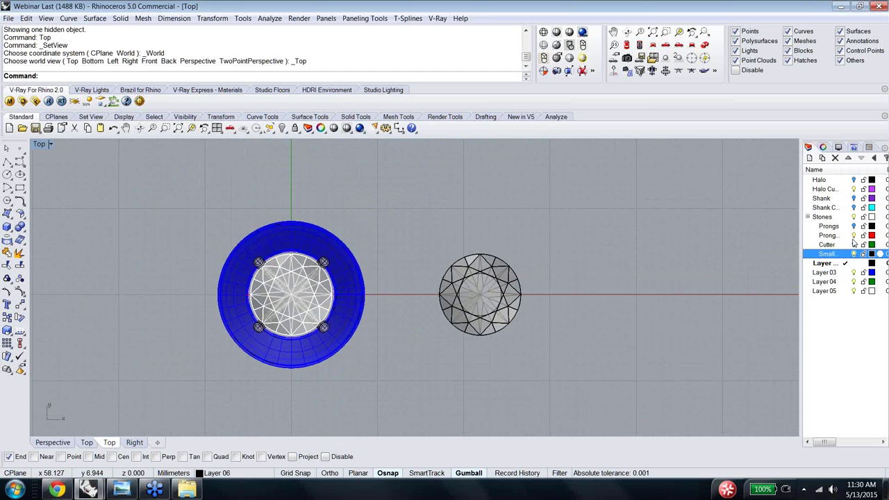
{"action": "left_click", "coordinate": [855, 245]}
{"action": "left_click", "coordinate": [855, 244]}
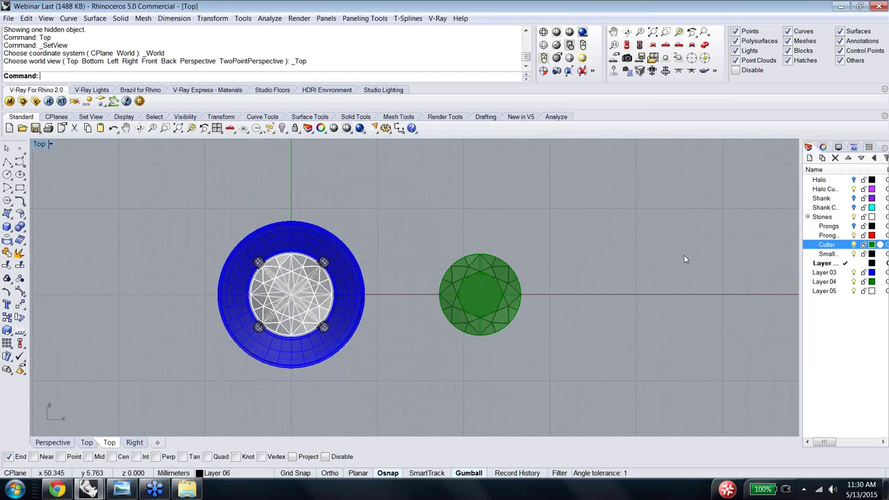
Step: Examine the cutter's shape around the small stone from several angles, including beside the halo
{"action": "right_click_drag", "start_coordinate": [613, 308], "coordinate": [605, 179], "text": "ctrl+shift"}
{"action": "right_click_drag", "start_coordinate": [513, 280], "coordinate": [530, 318], "text": "ctrl+shift"}
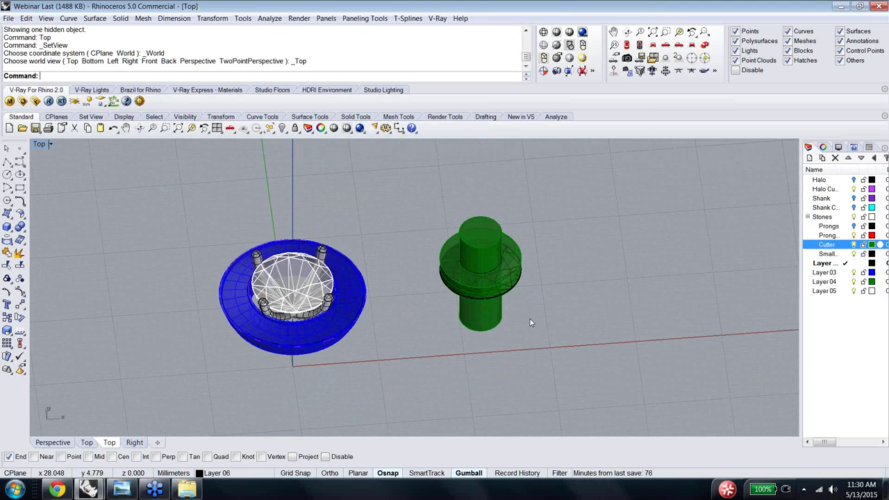
{"action": "scroll", "coordinate": [535, 306], "scroll_direction": "up", "scroll_amount": 2}
{"action": "scroll", "coordinate": [536, 306], "scroll_direction": "up", "scroll_amount": 3}
{"action": "right_click_drag", "start_coordinate": [536, 278], "coordinate": [520, 269], "text": "ctrl+shift"}
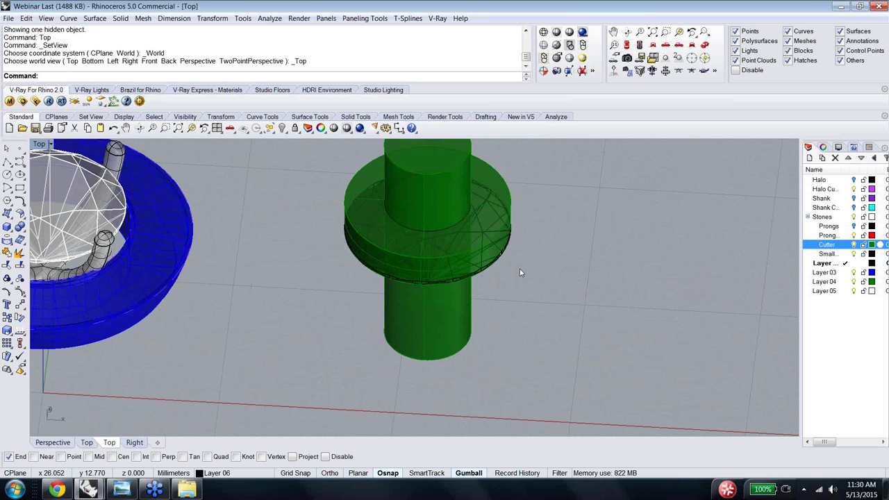
{"action": "mouse_move", "coordinate": [522, 268]}
{"action": "right_mouse_down", "text": "ctrl+shift"}
{"action": "mouse_move", "coordinate": [532, 299]}
{"action": "mouse_move", "coordinate": [512, 255]}
{"action": "mouse_move", "coordinate": [536, 206]}
{"action": "mouse_move", "coordinate": [532, 187]}
{"action": "mouse_move", "coordinate": [523, 254]}
{"action": "right_mouse_up", "text": "ctrl+shift"}
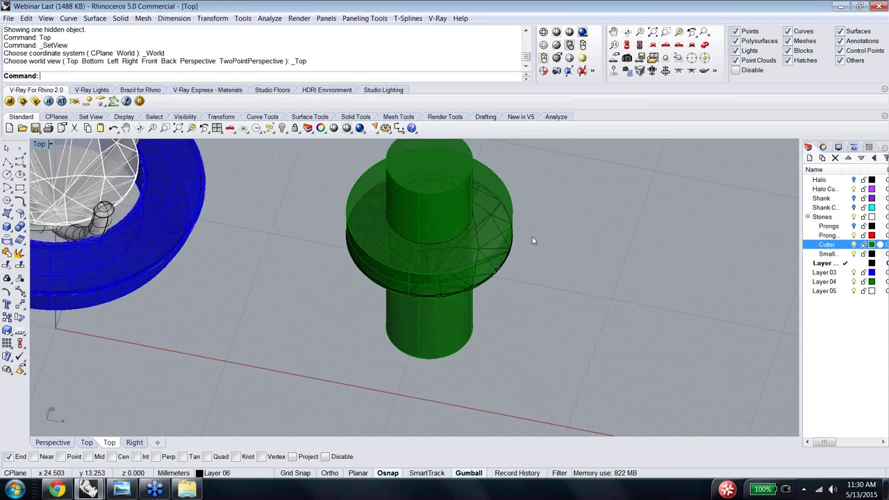
{"action": "right_click_drag", "start_coordinate": [531, 246], "coordinate": [523, 214]}
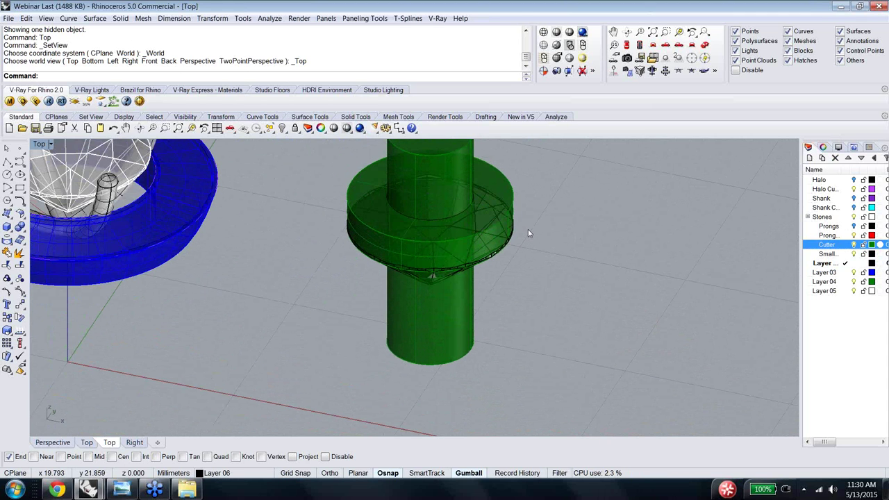
{"action": "scroll", "coordinate": [530, 230], "scroll_direction": "down", "scroll_amount": 5}
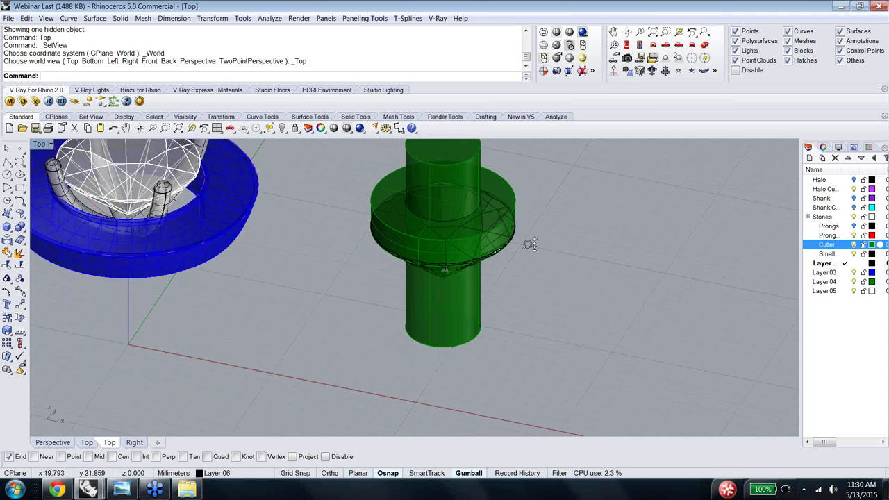
{"action": "right_click_drag", "start_coordinate": [527, 243], "coordinate": [396, 246]}
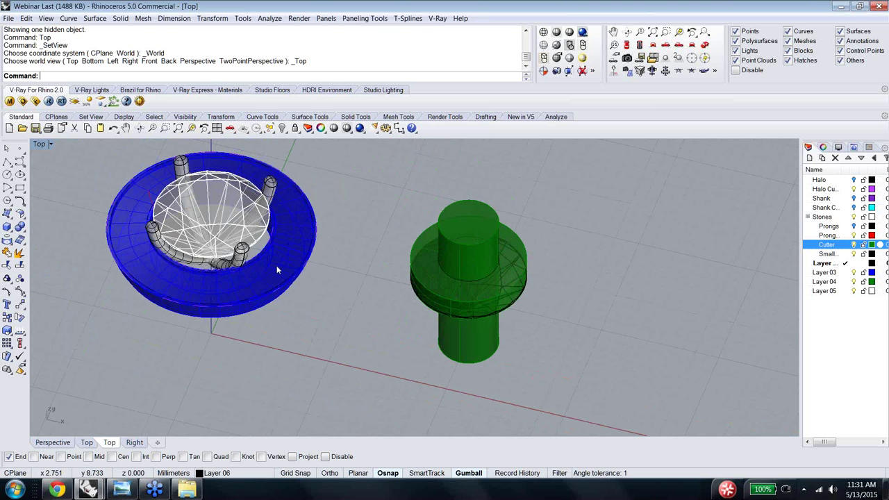
Step: Draw a two-point circle about 3.04 mm in diameter spanning the channel of the halo from its inner to its outer wall
{"action": "right_click_drag", "start_coordinate": [278, 265], "coordinate": [286, 312]}
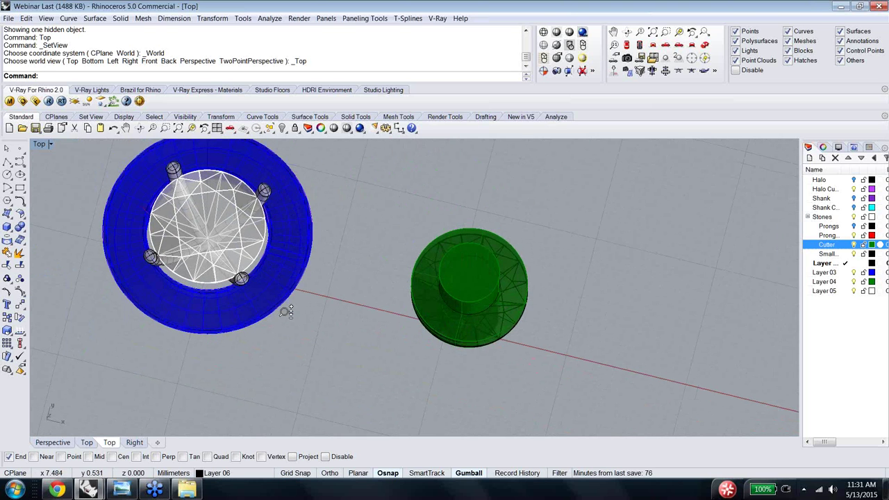
{"action": "scroll", "coordinate": [285, 311], "scroll_direction": "up", "scroll_amount": 5}
{"action": "type", "text": "Circle"}
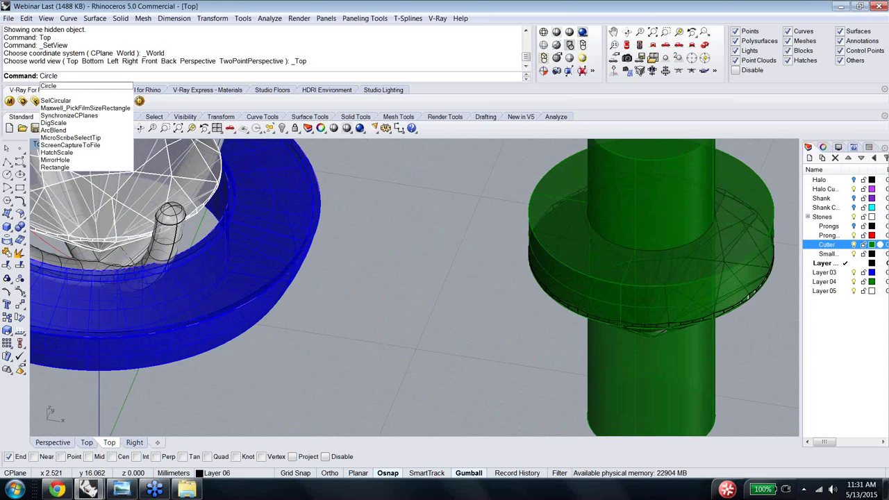
{"action": "key", "text": "Return"}
{"action": "type", "text": "p"}
{"action": "key", "text": "Return"}
{"action": "right_click_drag", "start_coordinate": [260, 231], "coordinate": [279, 209]}
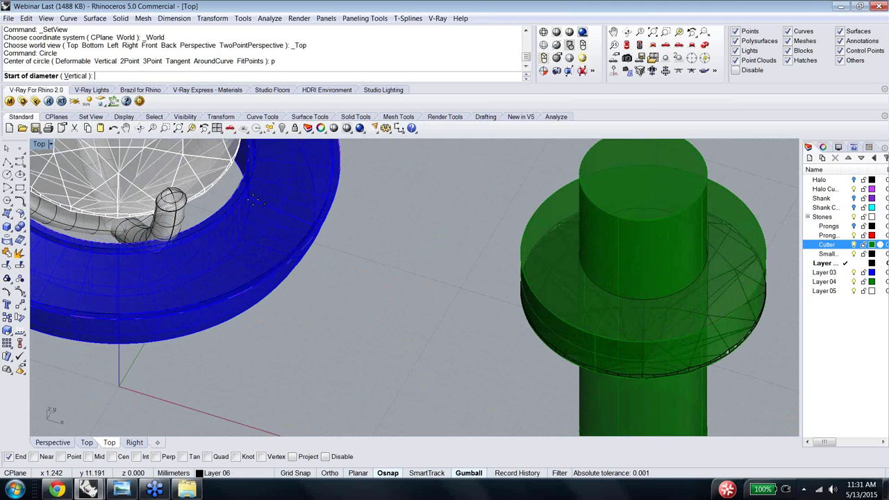
{"action": "scroll", "coordinate": [251, 196], "scroll_direction": "up", "scroll_amount": 1}
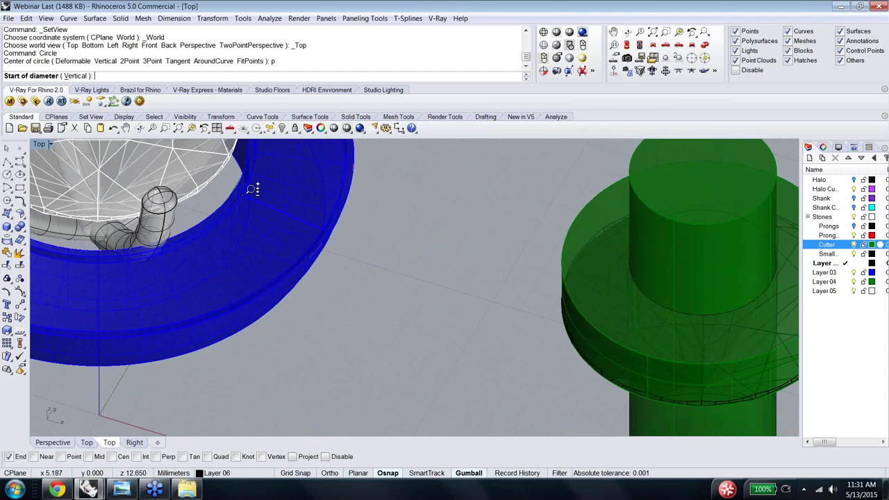
{"action": "scroll", "coordinate": [252, 188], "scroll_direction": "up", "scroll_amount": 3}
{"action": "scroll", "coordinate": [283, 253], "scroll_direction": "down", "scroll_amount": 1}
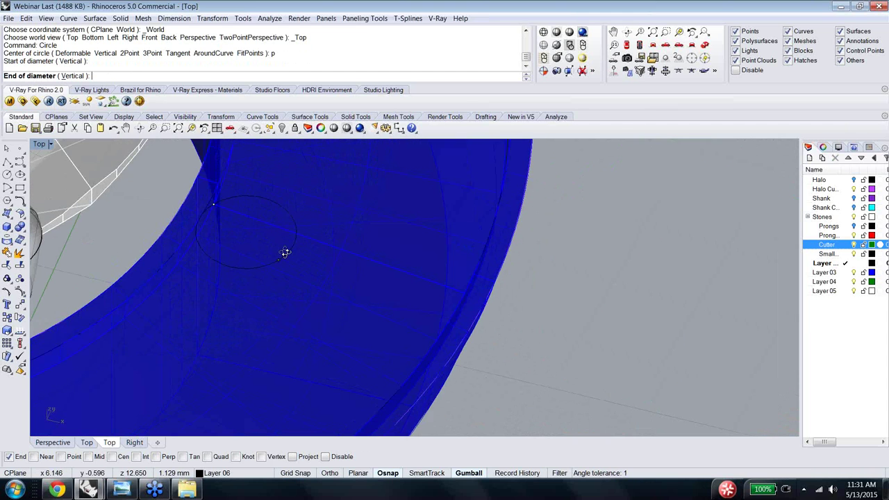
{"action": "left_click", "coordinate": [152, 315]}
{"action": "left_click", "coordinate": [408, 299]}
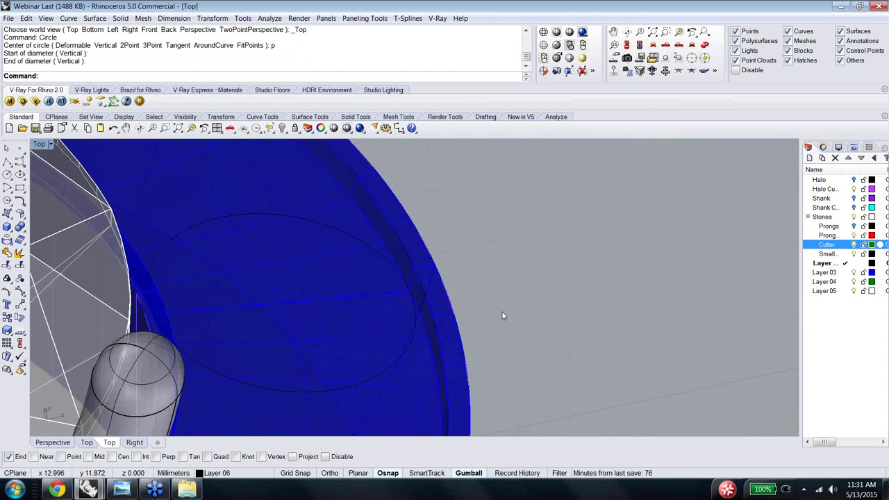
Step: Measure the diameter of the circle drawn across the halo's channel
{"action": "right_click_drag", "start_coordinate": [502, 312], "coordinate": [450, 333]}
{"action": "type", "text": "Diameter"}
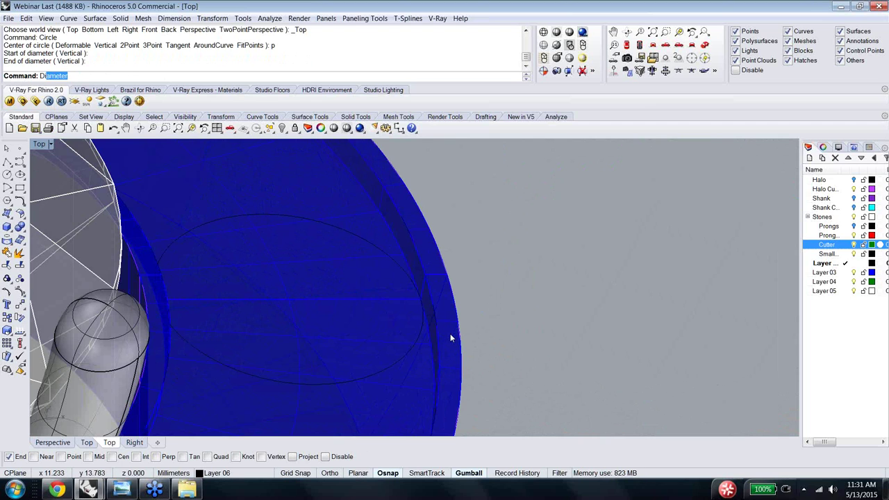
{"action": "key", "text": "Return"}
{"action": "left_click", "coordinate": [401, 362]}
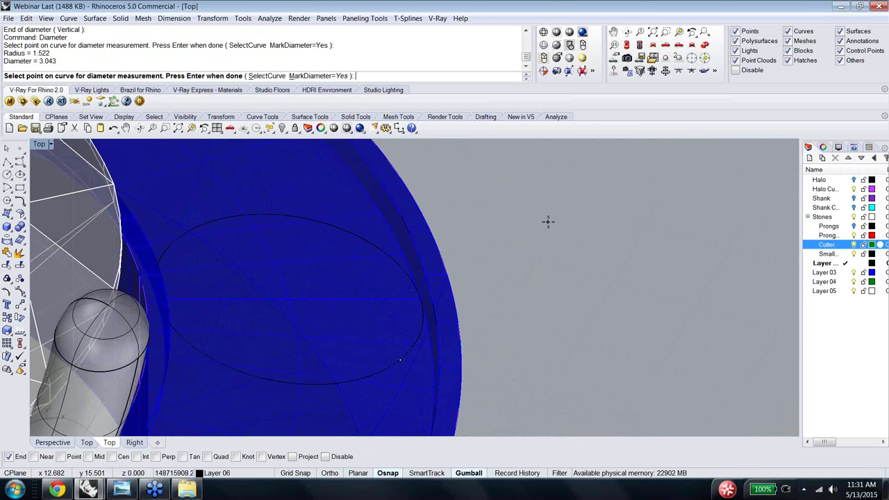
{"action": "key", "text": "Return"}
Step: Start extracting an isocurve from the halo with the ExtractIsocurve command
{"action": "scroll", "coordinate": [548, 221], "scroll_direction": "up", "scroll_amount": 5}
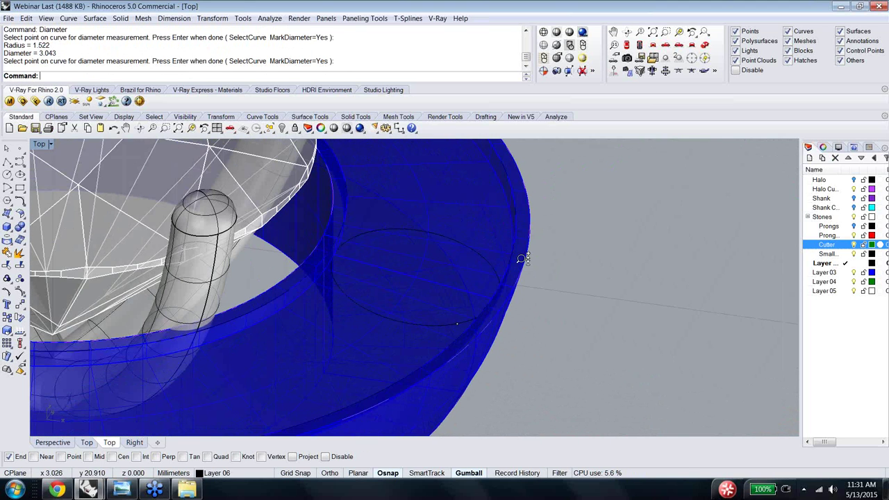
{"action": "scroll", "coordinate": [522, 258], "scroll_direction": "down", "scroll_amount": 1}
{"action": "right_click_drag", "start_coordinate": [515, 273], "coordinate": [520, 309]}
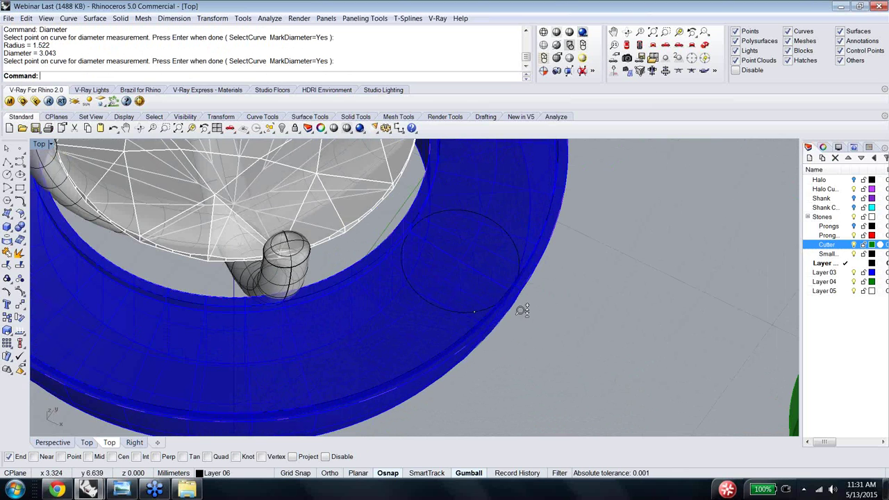
{"action": "scroll", "coordinate": [522, 311], "scroll_direction": "down", "scroll_amount": 5}
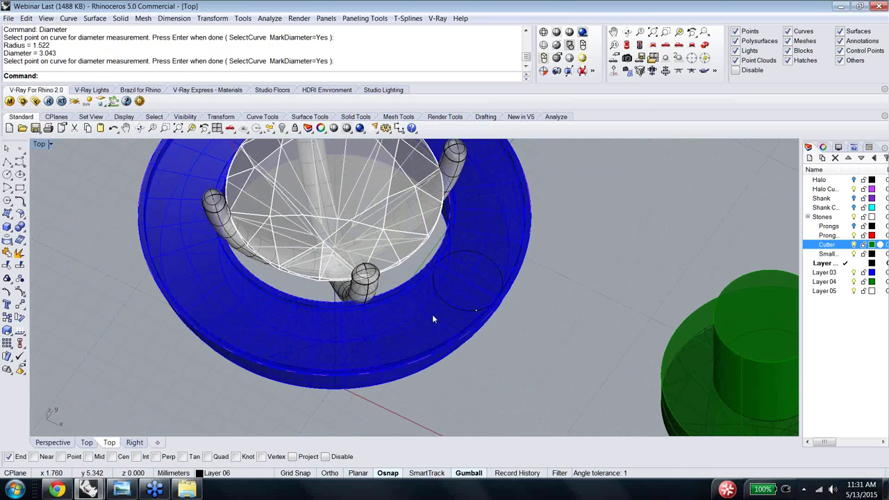
{"action": "type", "text": "Ex"}
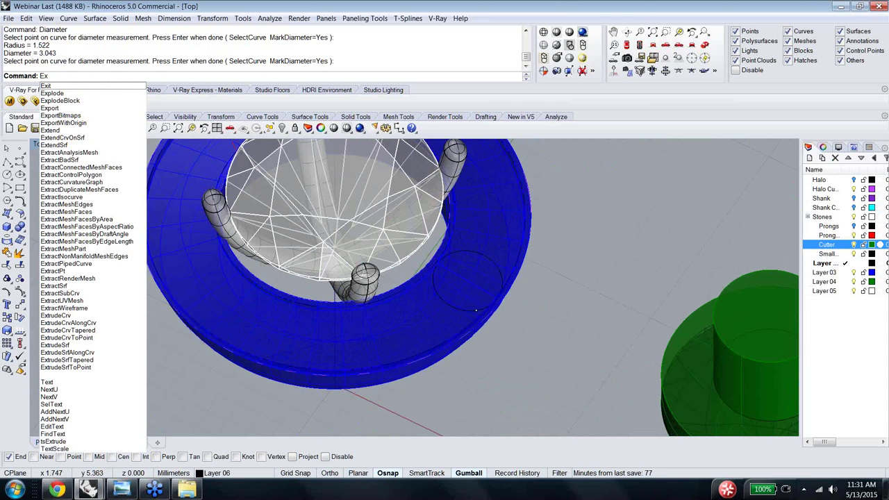
{"action": "type", "text": "tractIso"}
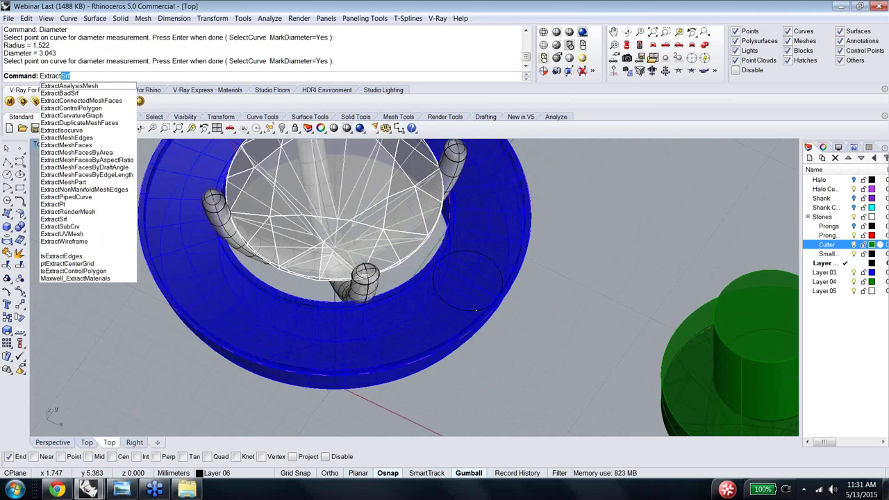
Step: Extract the V-direction isocurve running around the middle of the blue halo's top surface, using the Mid object snap
{"action": "key", "text": "Return"}
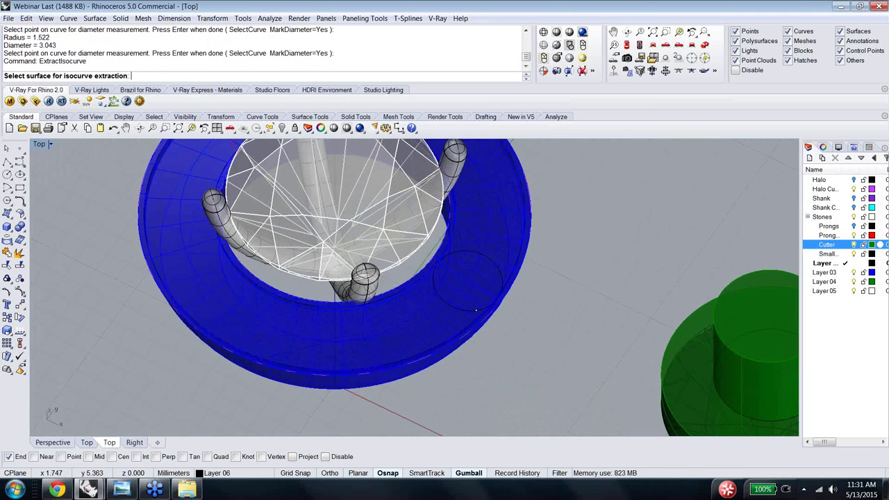
{"action": "left_click", "coordinate": [430, 318]}
{"action": "left_click", "coordinate": [471, 353]}
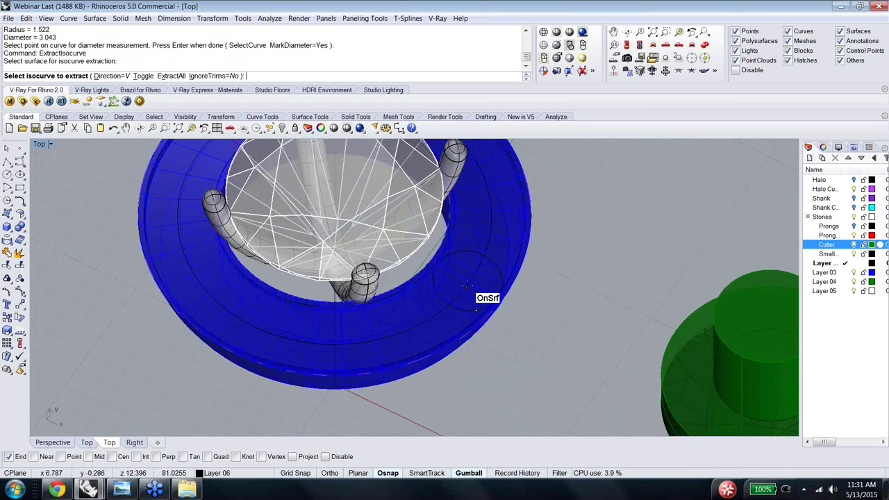
{"action": "left_click", "coordinate": [89, 456]}
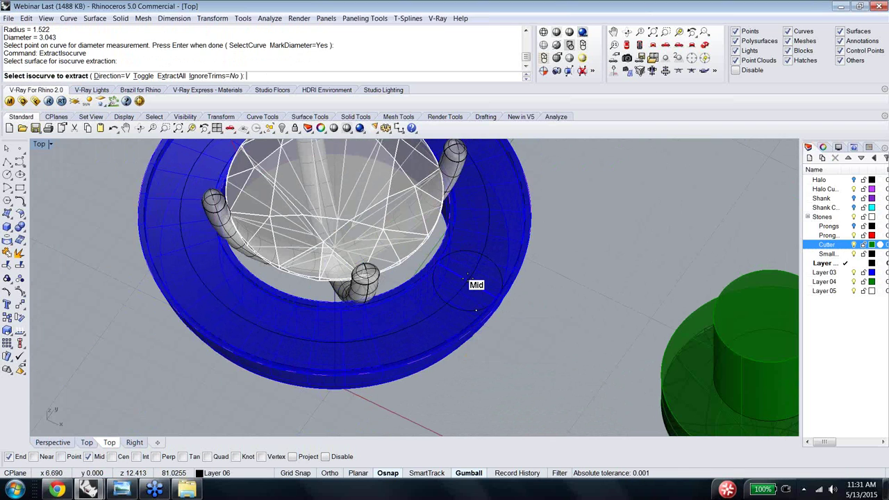
{"action": "left_click", "coordinate": [467, 278]}
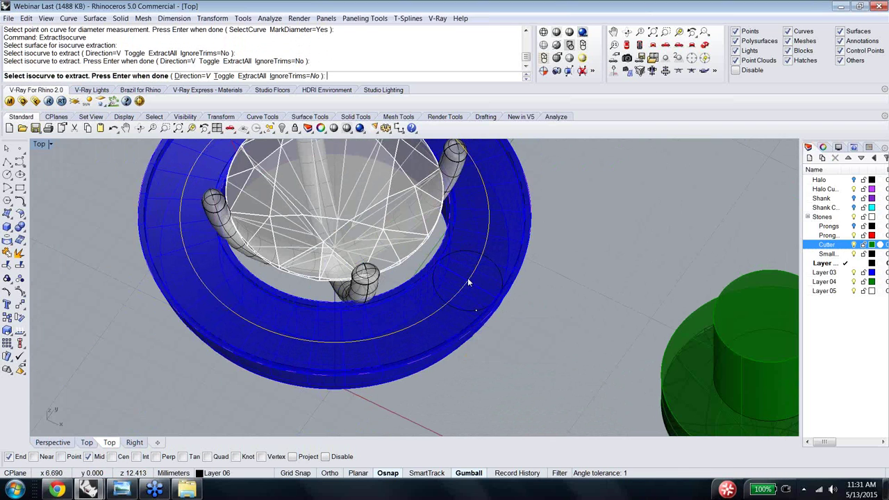
{"action": "key", "text": "Return"}
Step: Array the small circle on the halo along the extracted isocurve as 14 items with Freeform orientation
{"action": "right_click_drag", "start_coordinate": [529, 333], "coordinate": [500, 302]}
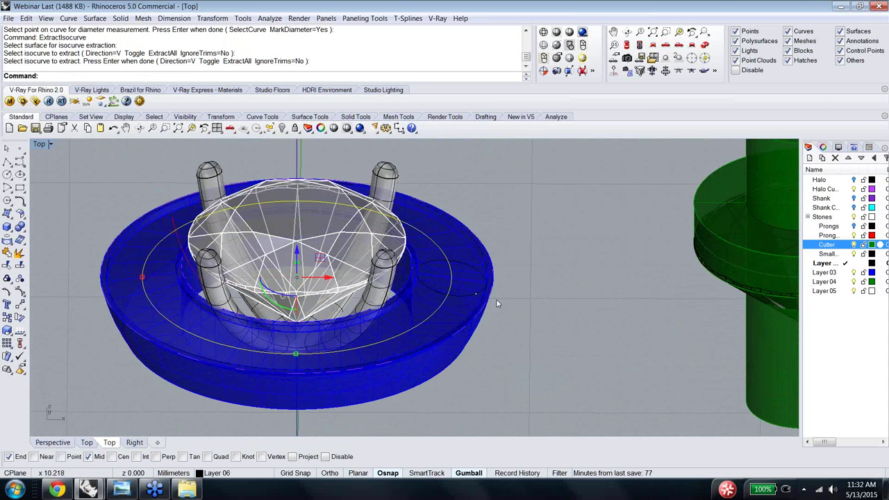
{"action": "left_click", "coordinate": [460, 296]}
{"action": "left_click", "coordinate": [512, 331]}
{"action": "type", "text": "array"}
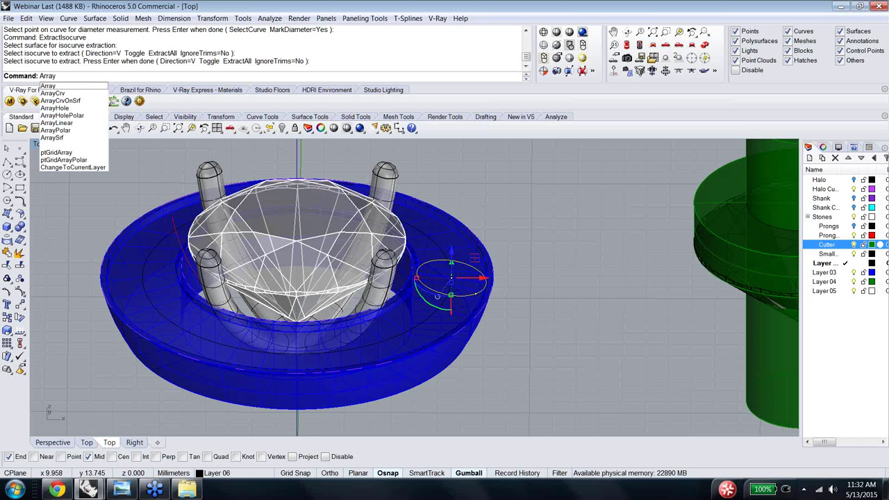
{"action": "key", "text": "Down"}
{"action": "key", "text": "Return"}
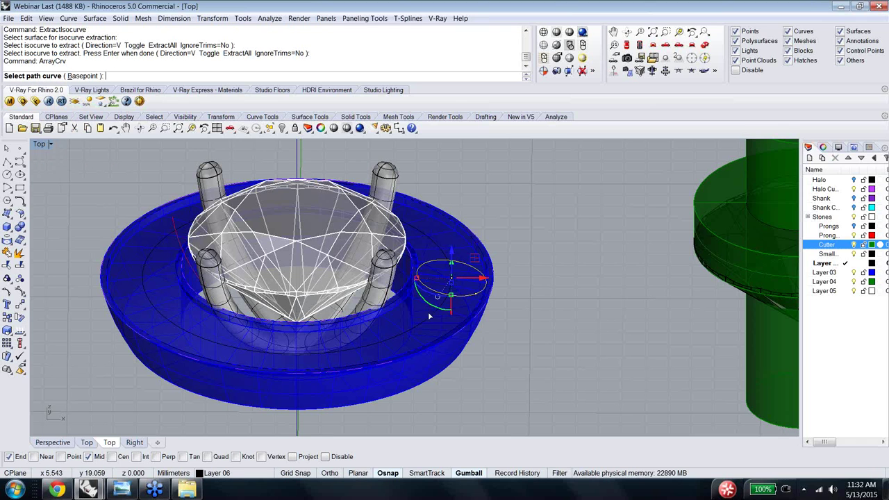
{"action": "left_click", "coordinate": [429, 314]}
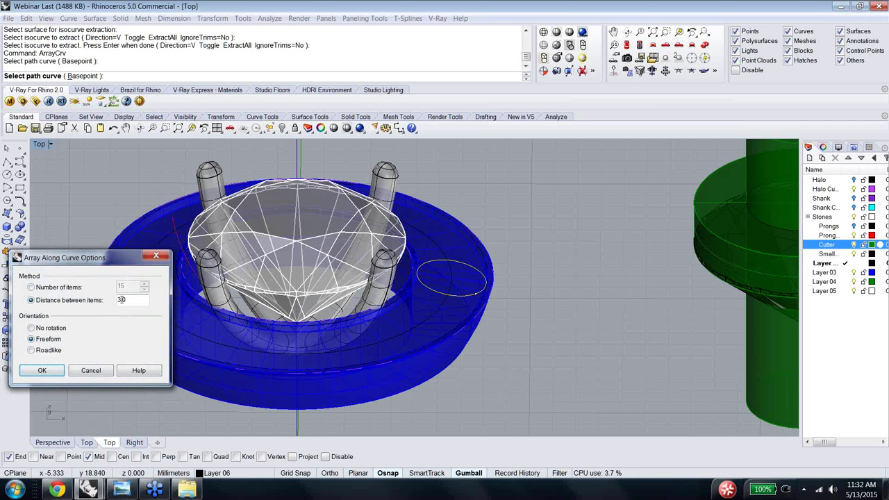
{"action": "left_click", "coordinate": [30, 287]}
{"action": "key", "text": "BackSpace"}
{"action": "type", "text": "4"}
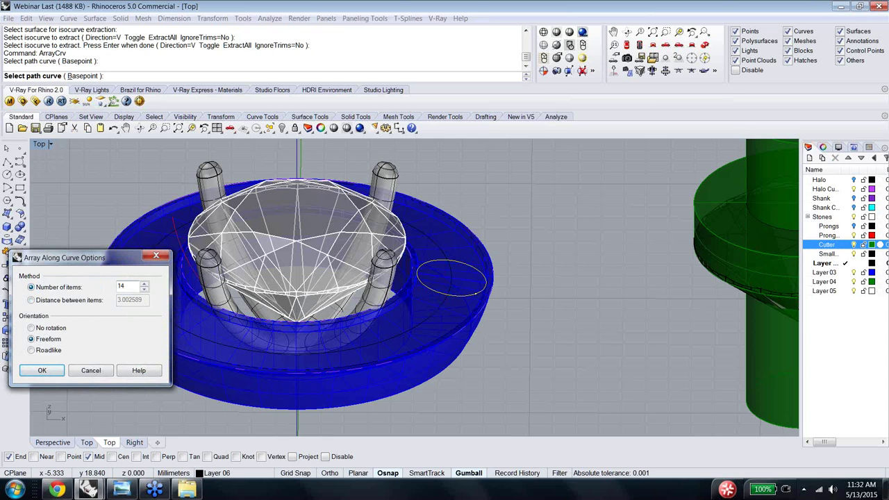
{"action": "left_click", "coordinate": [50, 374]}
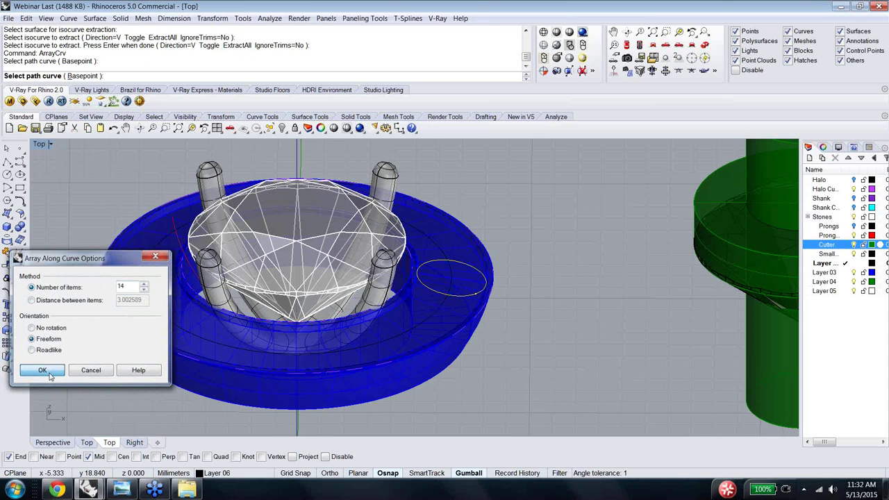
Step: Examine the spacing between the arrayed circles and their fit within the halo's width
{"action": "right_click_drag", "start_coordinate": [332, 337], "coordinate": [334, 348]}
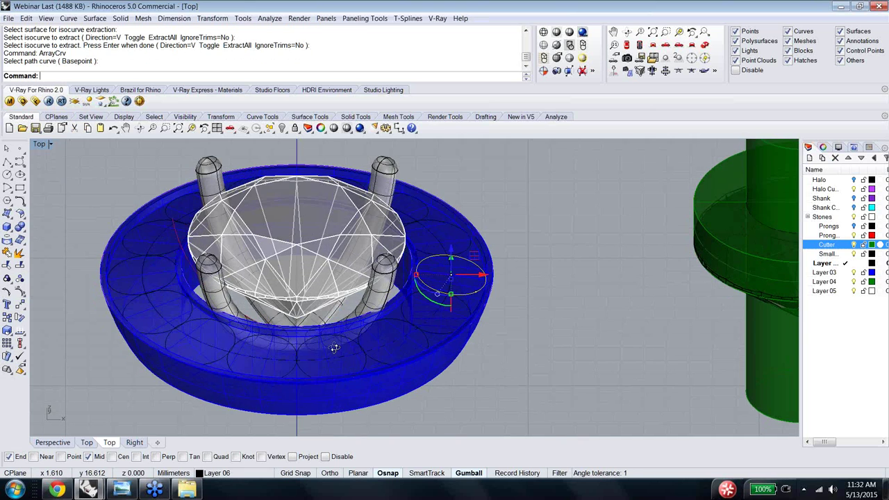
{"action": "scroll", "coordinate": [334, 346], "scroll_direction": "up", "scroll_amount": 5}
{"action": "scroll", "coordinate": [414, 289], "scroll_direction": "down", "scroll_amount": 2}
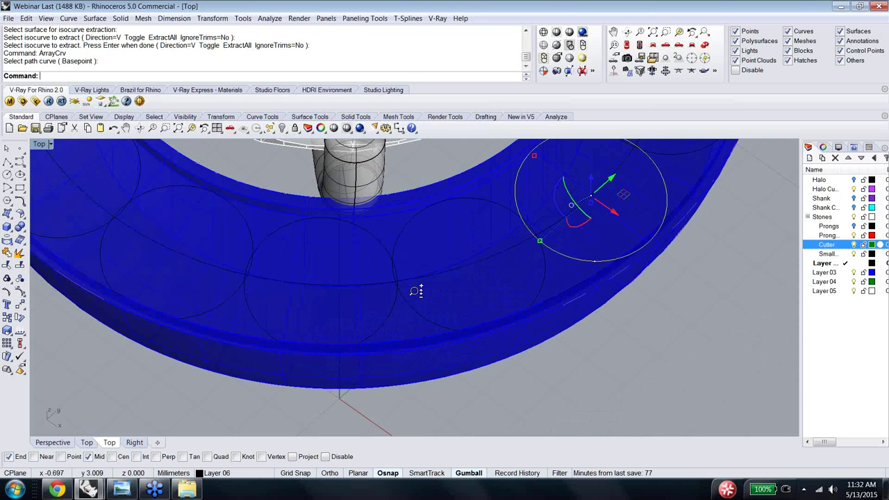
{"action": "scroll", "coordinate": [416, 290], "scroll_direction": "down", "scroll_amount": 1}
{"action": "right_click_drag", "start_coordinate": [414, 289], "coordinate": [387, 310]}
{"action": "scroll", "coordinate": [414, 295], "scroll_direction": "down", "scroll_amount": 2}
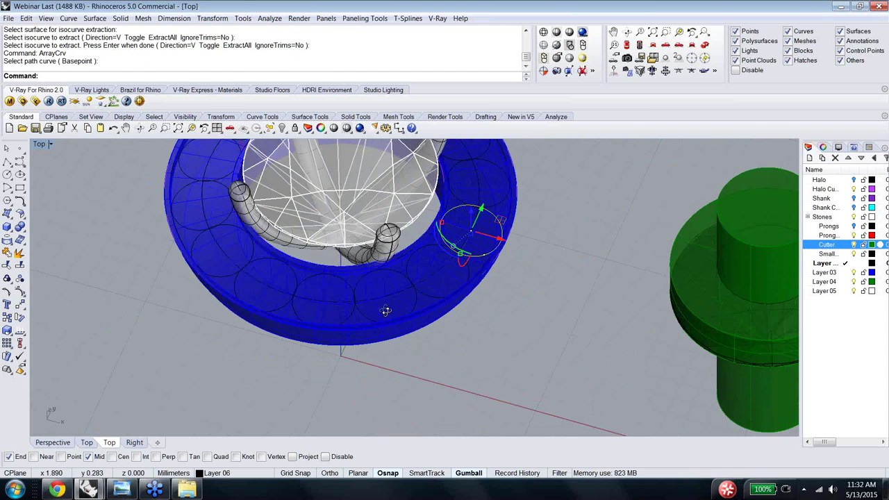
{"action": "scroll", "coordinate": [387, 308], "scroll_direction": "up", "scroll_amount": 5}
{"action": "right_click_drag", "start_coordinate": [496, 272], "coordinate": [445, 316]}
{"action": "right_click_drag", "start_coordinate": [432, 348], "coordinate": [496, 298]}
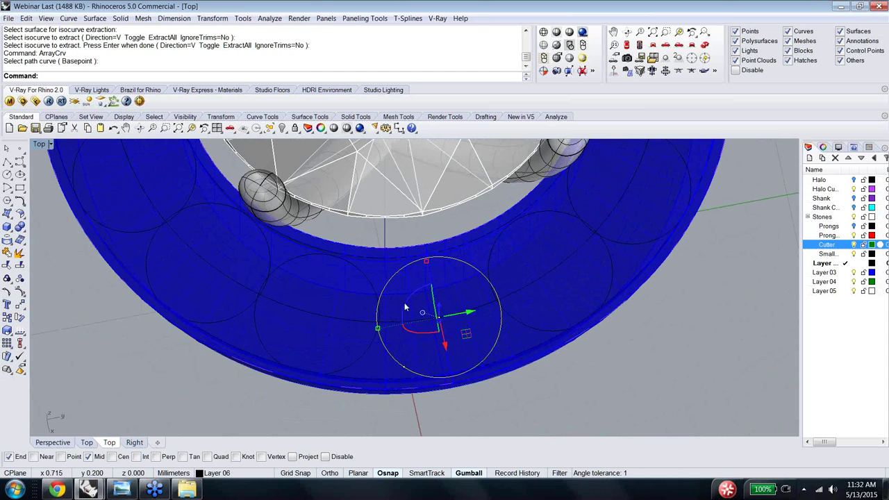
{"action": "right_click_drag", "start_coordinate": [406, 305], "coordinate": [436, 361]}
Step: Try offsetting the original circle inward by 0.1 mm in the Top view, then undo that offset
{"action": "type", "text": "Offset"}
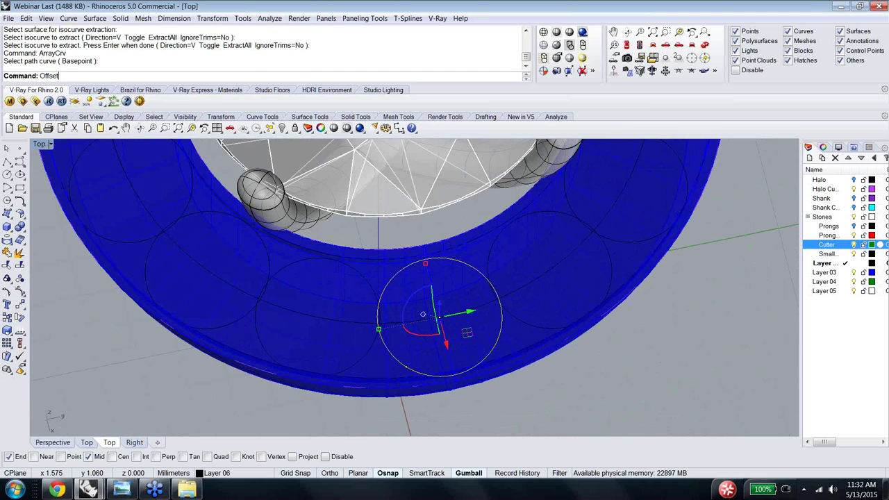
{"action": "key", "text": "Return"}
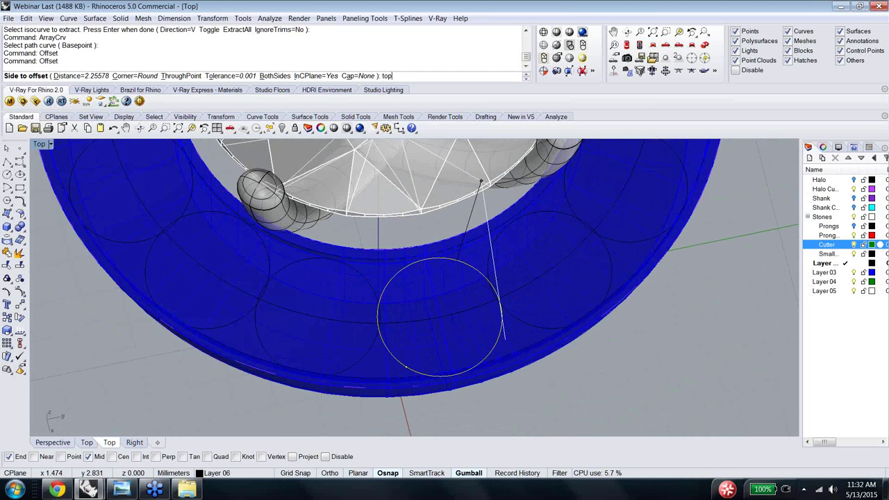
{"action": "key", "text": "Return"}
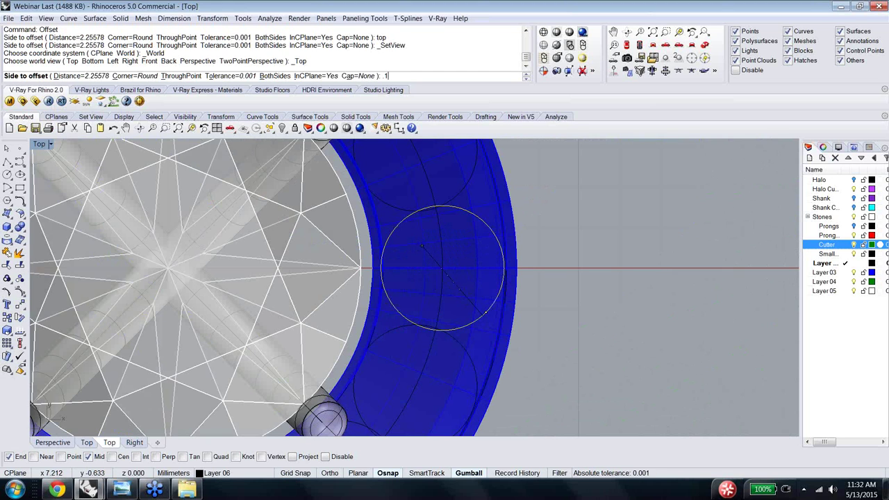
{"action": "type", "text": ".1"}
{"action": "key", "text": "Return"}
{"action": "left_click", "coordinate": [421, 245]}
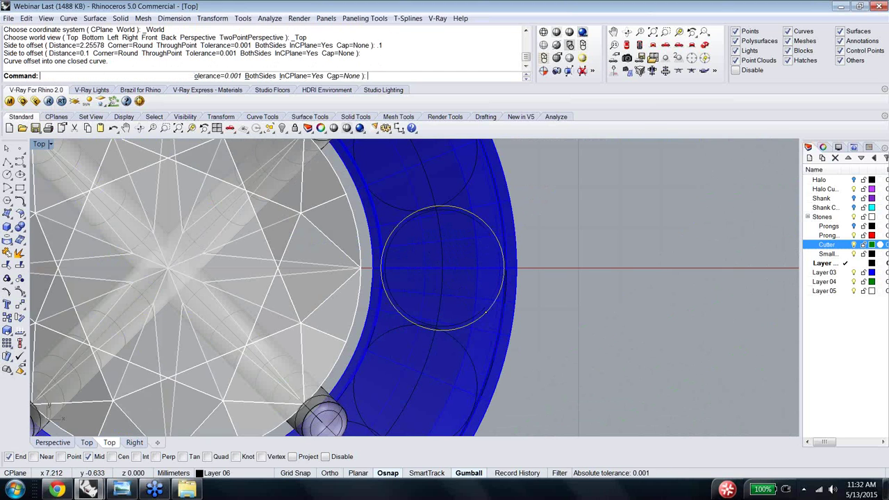
{"action": "key", "text": "ctrl+z"}
Step: Offset the original circle inward by 0.05 mm
{"action": "right_click", "coordinate": [483, 315]}
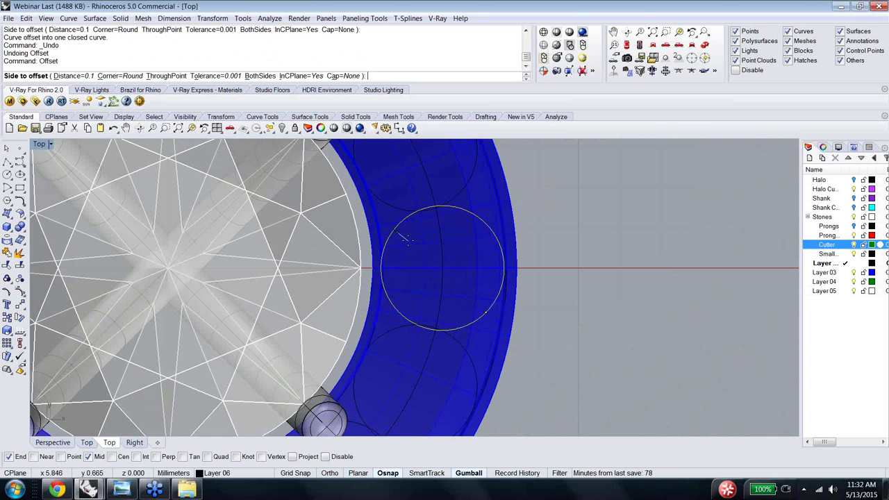
{"action": "type", "text": ".05"}
{"action": "key", "text": "Return"}
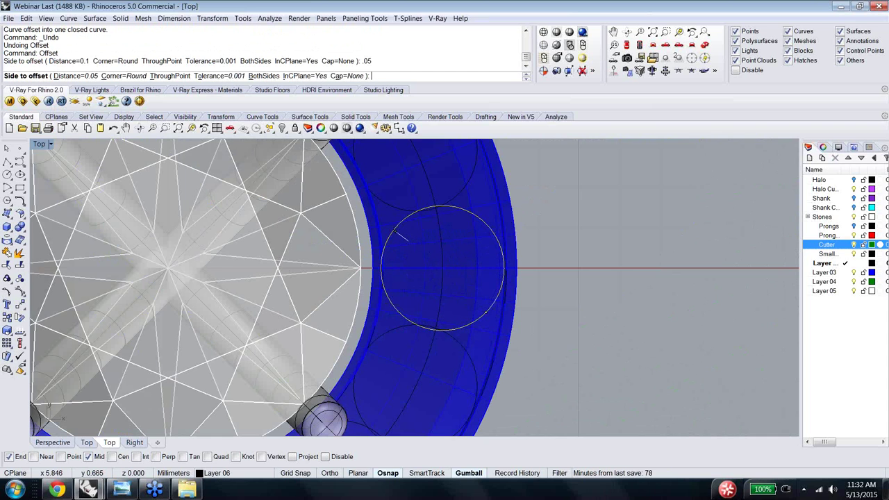
{"action": "left_click", "coordinate": [410, 239]}
Step: Delete the two coincident outer circles around the offset circle and select the remaining inner one
{"action": "left_click", "coordinate": [397, 230]}
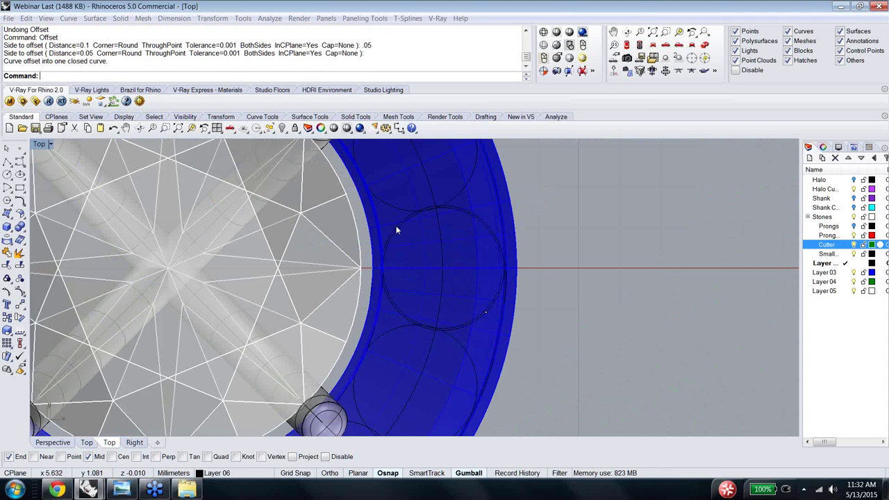
{"action": "key", "text": "Delete"}
{"action": "left_click", "coordinate": [396, 229]}
{"action": "key", "text": "Delete"}
{"action": "left_click", "coordinate": [396, 227]}
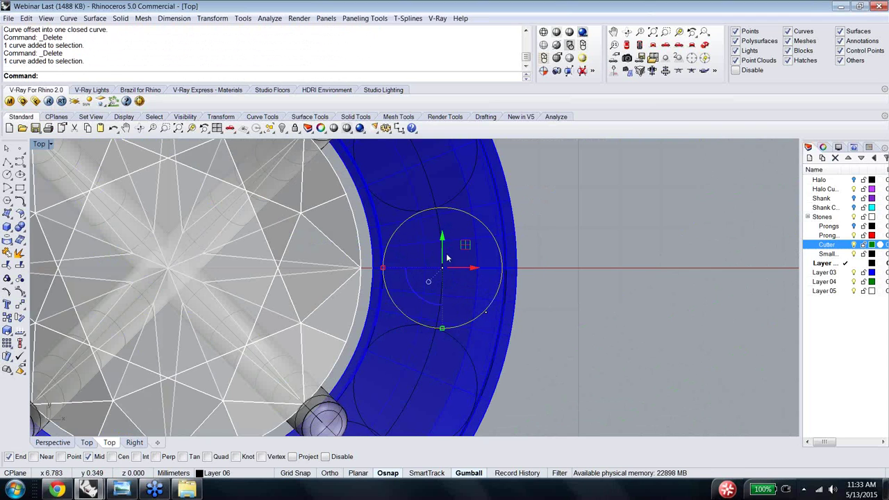
{"action": "type", "text": "ArrayPolar"}
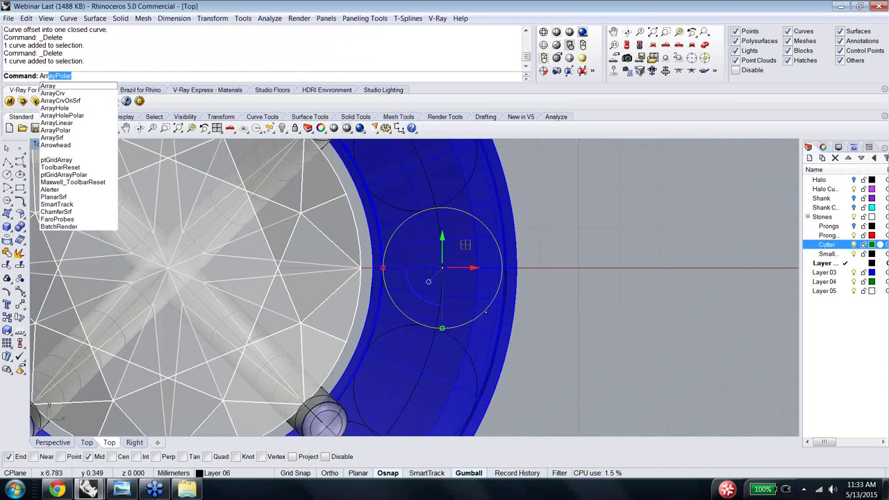
{"action": "left_click", "coordinate": [61, 95]}
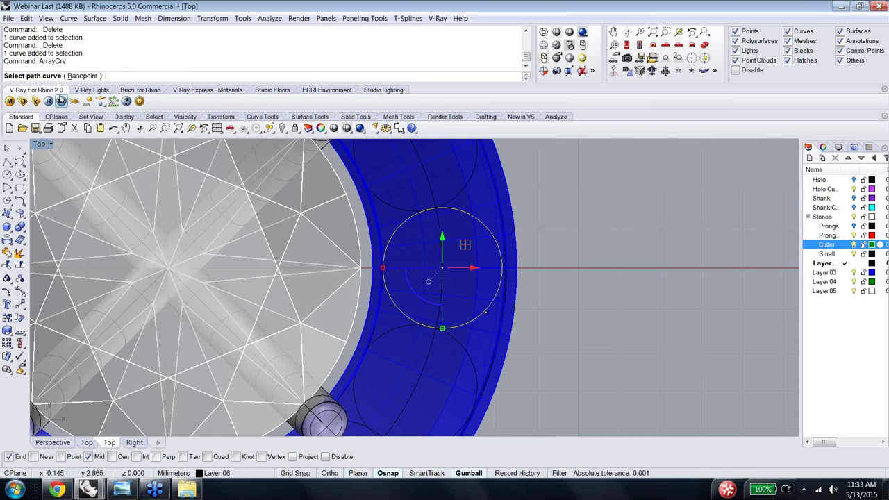
{"action": "key", "text": "Escape"}
Step: Try a polar array of the inner circle around the origin with 14 items over 360 degrees
{"action": "type", "text": "Ar"}
{"action": "key", "text": "Return"}
{"action": "type", "text": "0"}
{"action": "key", "text": "Return"}
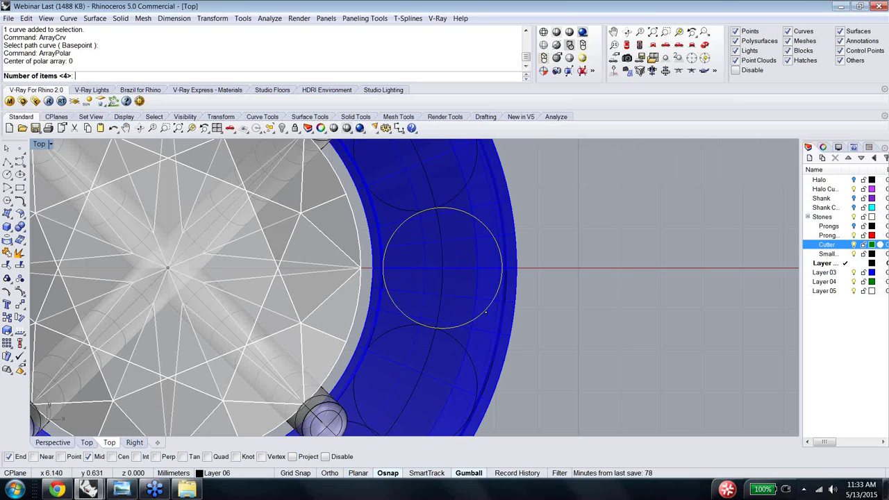
{"action": "type", "text": "14"}
{"action": "key", "text": "Return"}
{"action": "key", "text": "Return"}
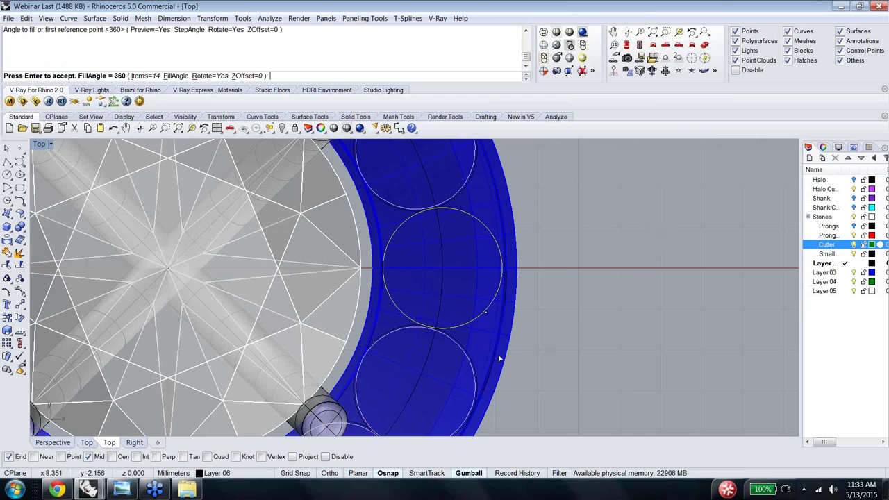
{"action": "key", "text": "Escape"}
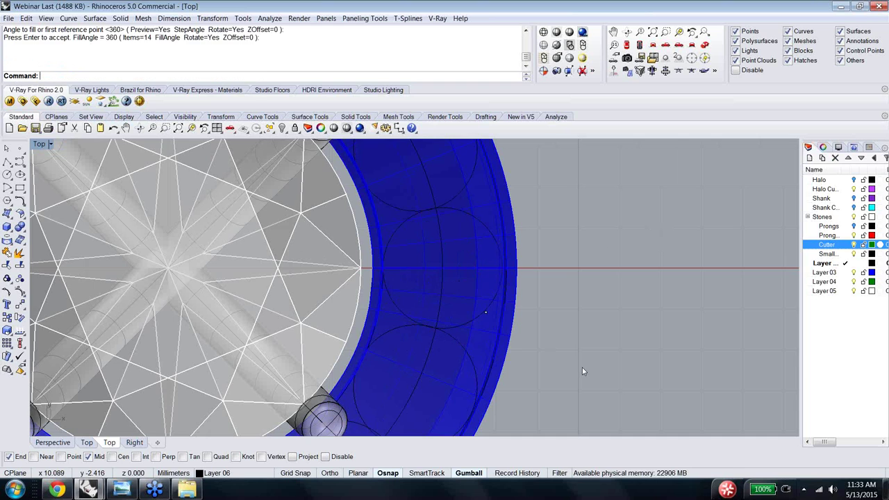
Step: Undo the circle deletions, the 0.05 mm offset and the array along the curve
{"action": "key", "text": "ctrl+z"}
{"action": "key", "text": "ctrl+z"}
{"action": "key", "text": "ctrl+z"}
{"action": "key", "text": "ctrl+z"}
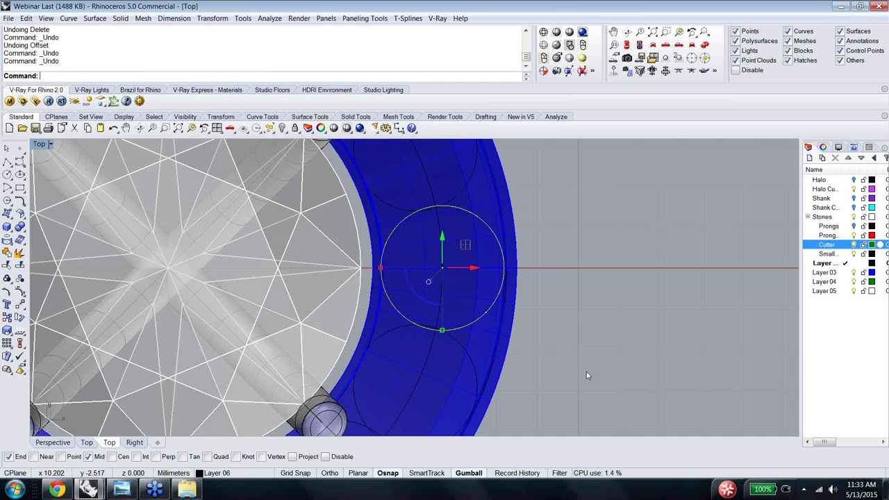
Step: Offset the single circle on the halo inward by 0.05 mm, picking the side in the Top view
{"action": "type", "text": "Offset"}
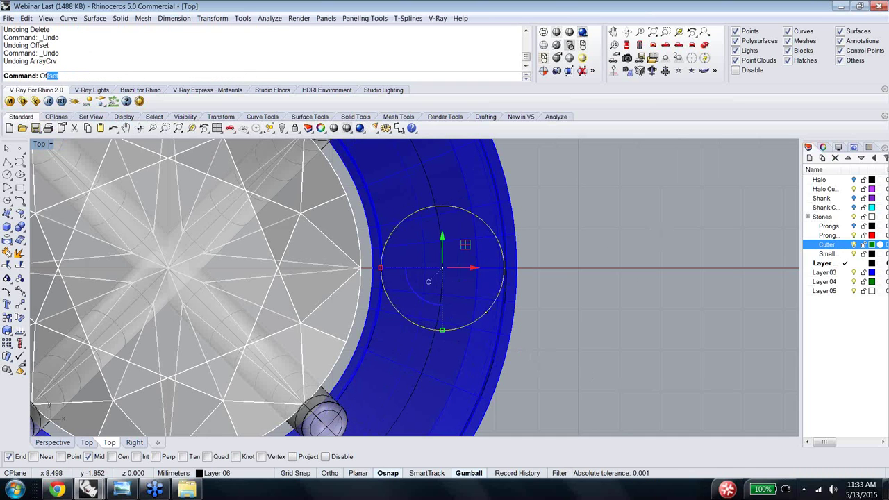
{"action": "key", "text": "Return"}
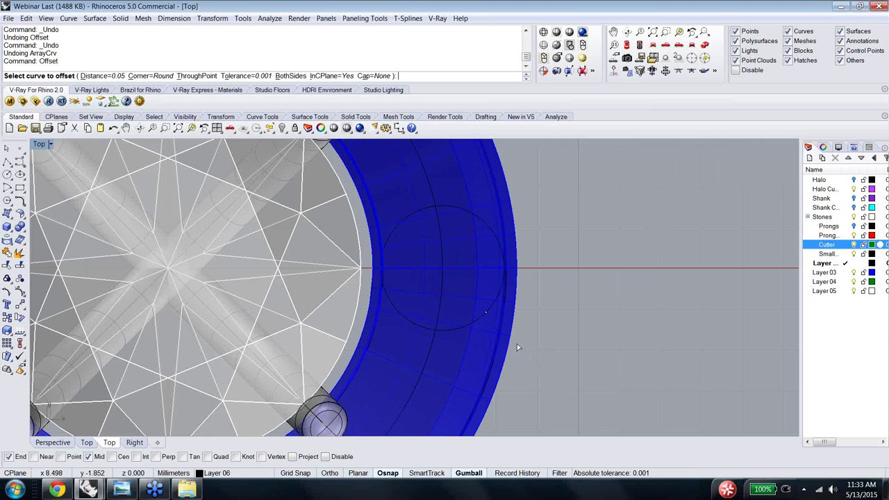
{"action": "left_click", "coordinate": [484, 317]}
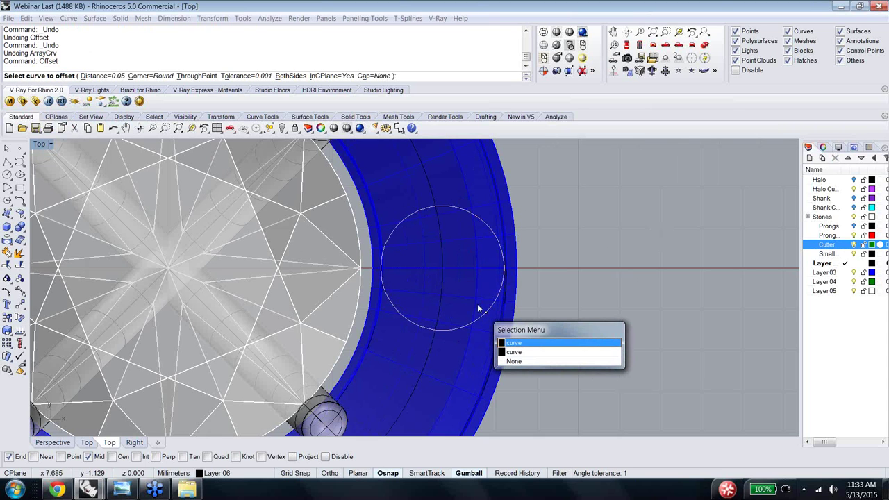
{"action": "left_click", "coordinate": [517, 343]}
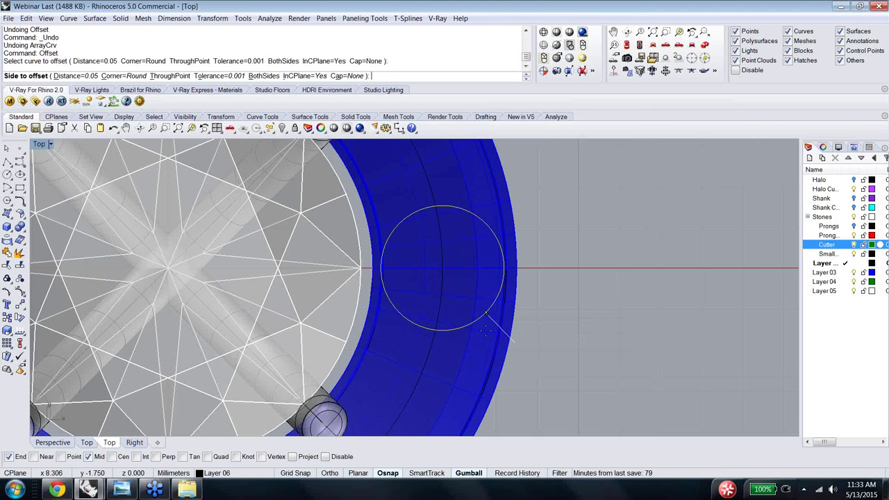
{"action": "key", "text": "Down"}
{"action": "key", "text": "Down"}
{"action": "key", "text": "Down"}
{"action": "key", "text": "Down"}
{"action": "key", "text": "Down"}
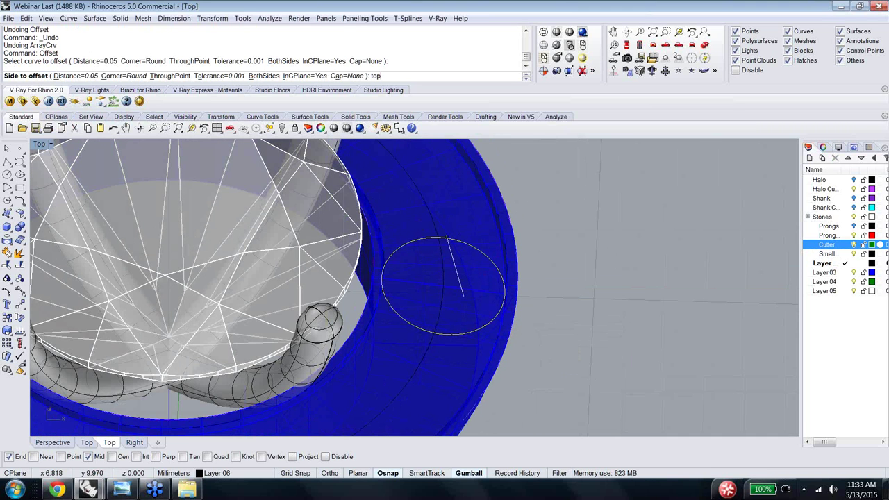
{"action": "type", "text": "top"}
{"action": "key", "text": "Return"}
{"action": "left_click", "coordinate": [457, 290]}
Step: Delete the two coincident outer circles around the inward offset circle on the halo
{"action": "left_click", "coordinate": [474, 320]}
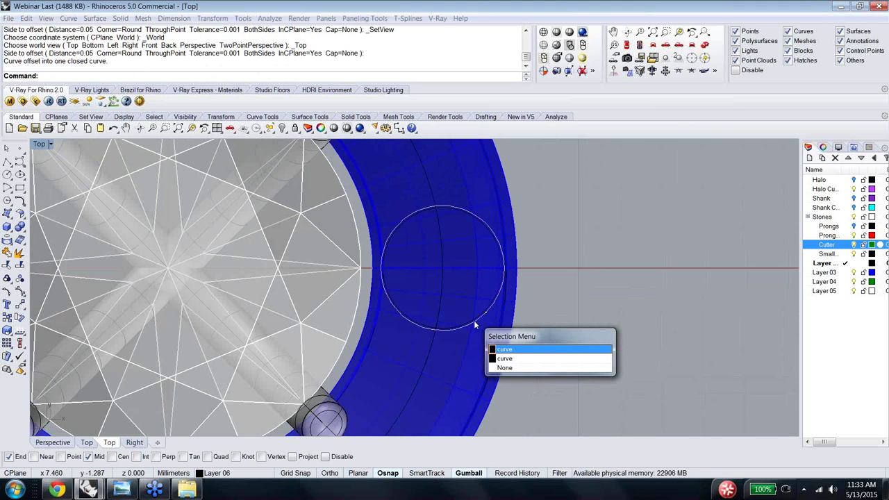
{"action": "left_click", "coordinate": [507, 349]}
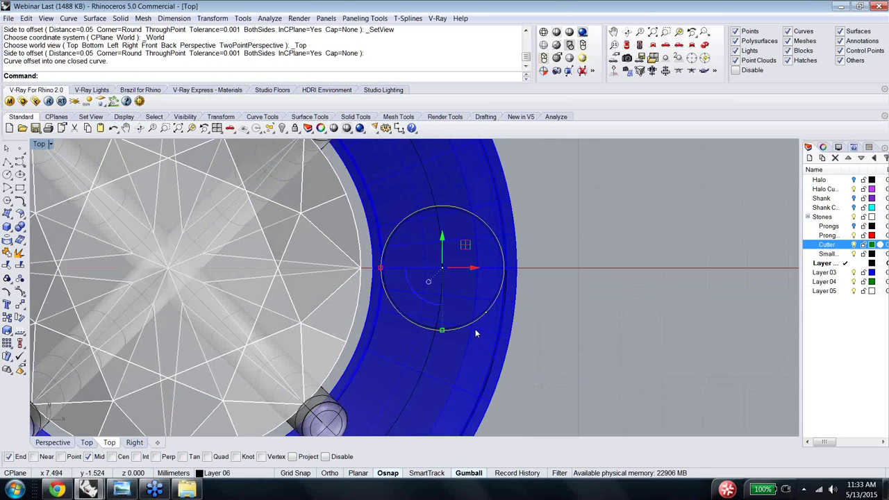
{"action": "left_click", "coordinate": [475, 326]}
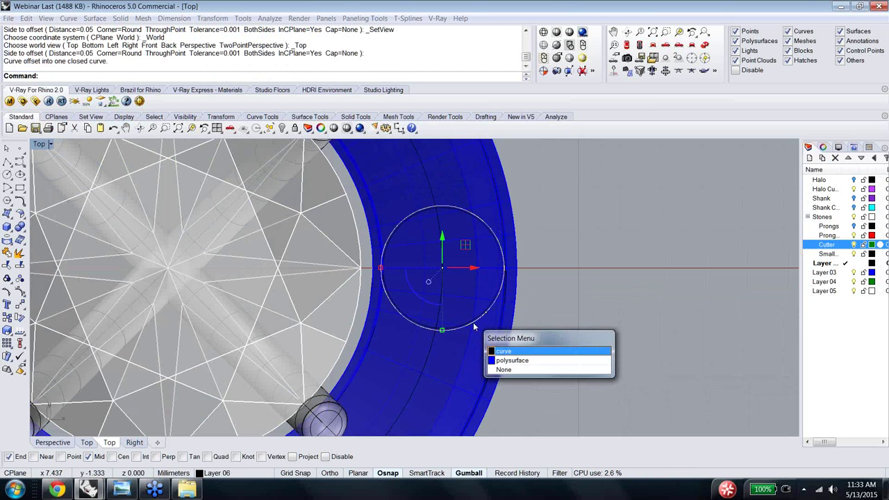
{"action": "left_click", "coordinate": [519, 351]}
{"action": "key", "text": "Delete"}
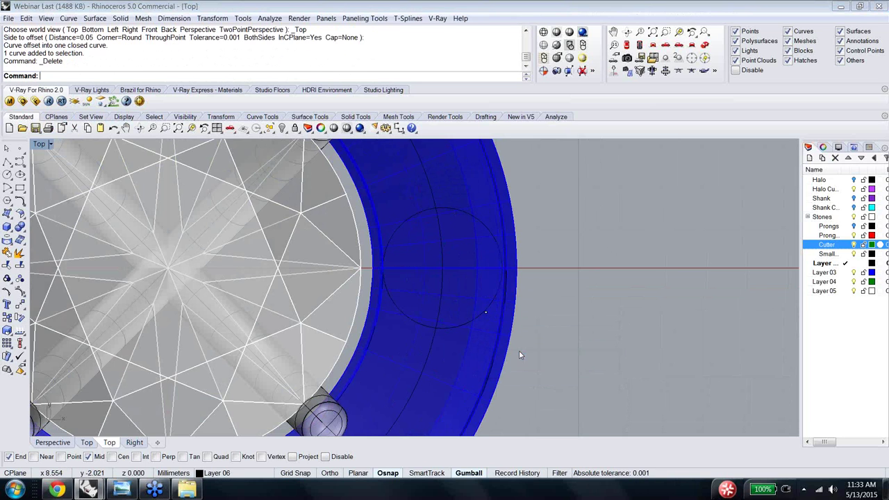
Step: Measure the diameter of the remaining offset circle at two points along its curve
{"action": "left_click", "coordinate": [465, 326]}
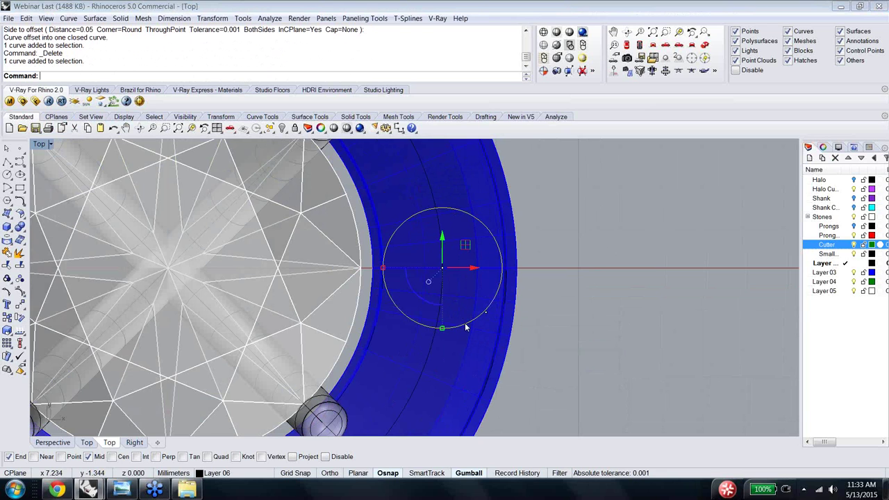
{"action": "type", "text": "Diameter"}
{"action": "key", "text": "Return"}
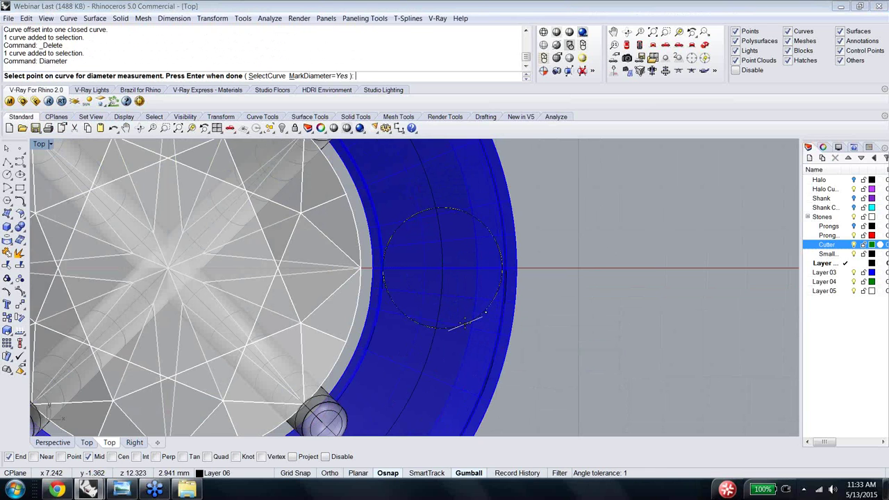
{"action": "left_click", "coordinate": [464, 321]}
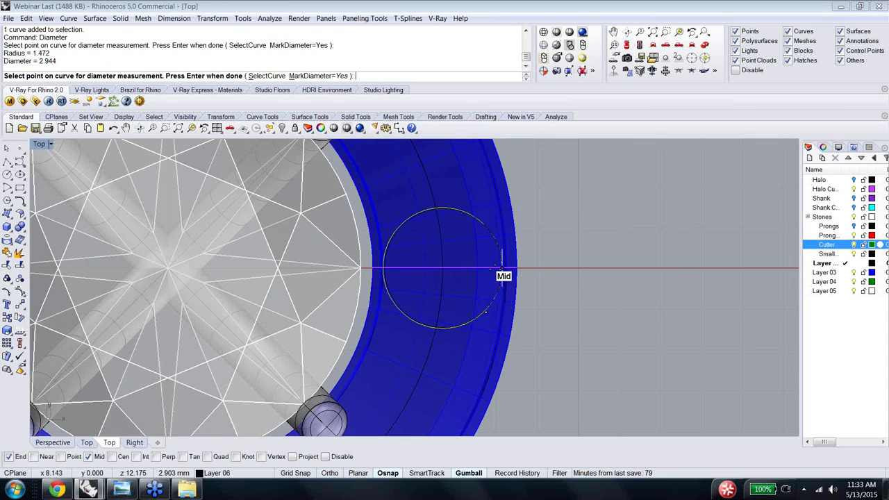
{"action": "left_click", "coordinate": [493, 239]}
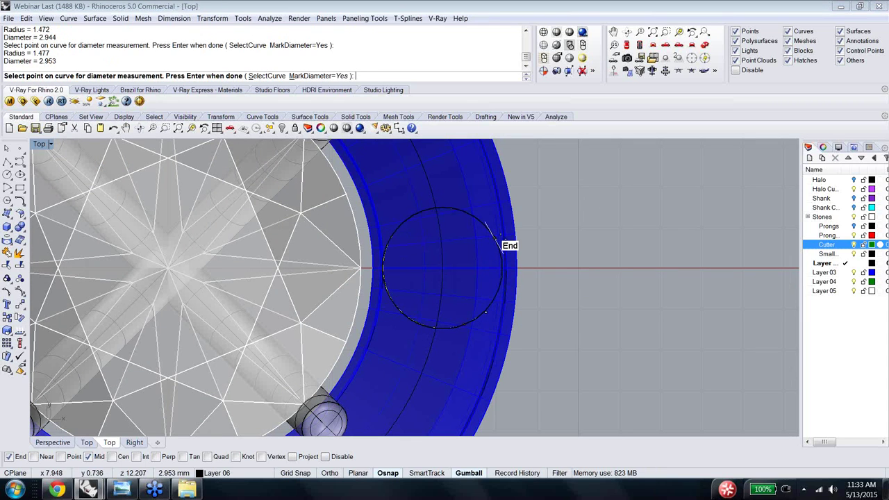
Step: Undo the diameter marks while keeping the outer circles deleted, and delete the stray point on the offset circle
{"action": "key", "text": "ctrl+z"}
{"action": "key", "text": "ctrl+z"}
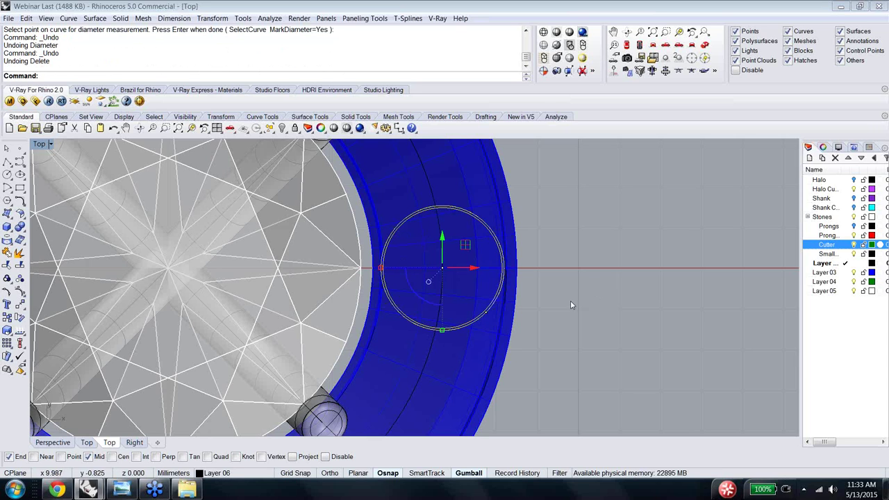
{"action": "key", "text": "ctrl+y"}
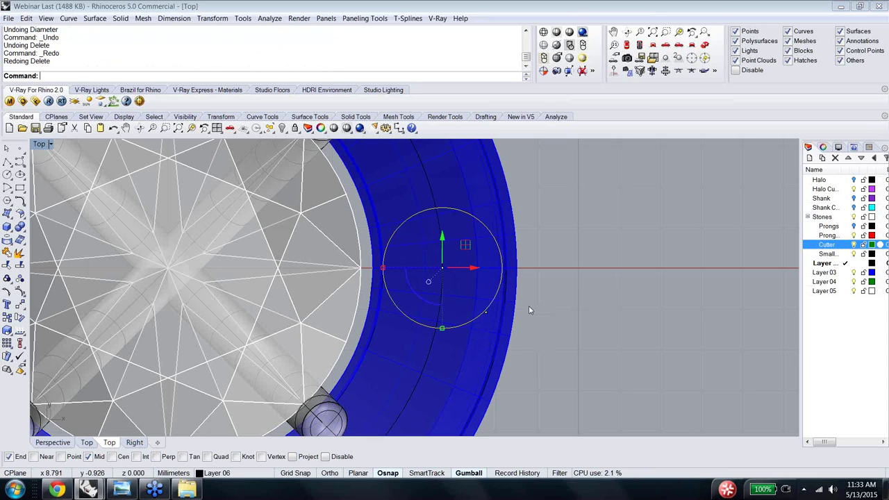
{"action": "left_click", "coordinate": [487, 317]}
{"action": "key", "text": "Delete"}
Step: Polar array the offset circle around the origin (0) with 14 items over 360 degrees
{"action": "scroll", "coordinate": [523, 322], "scroll_direction": "down", "scroll_amount": 1}
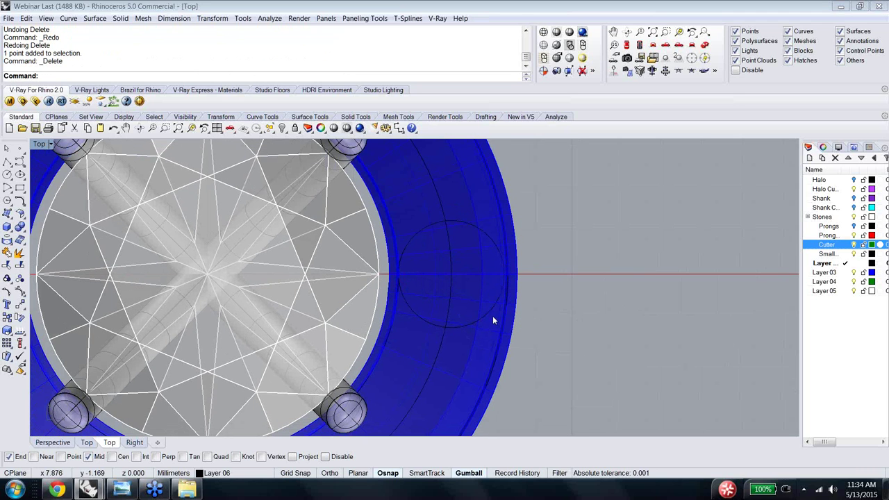
{"action": "left_click", "coordinate": [486, 314]}
{"action": "type", "text": "ArrayPolar"}
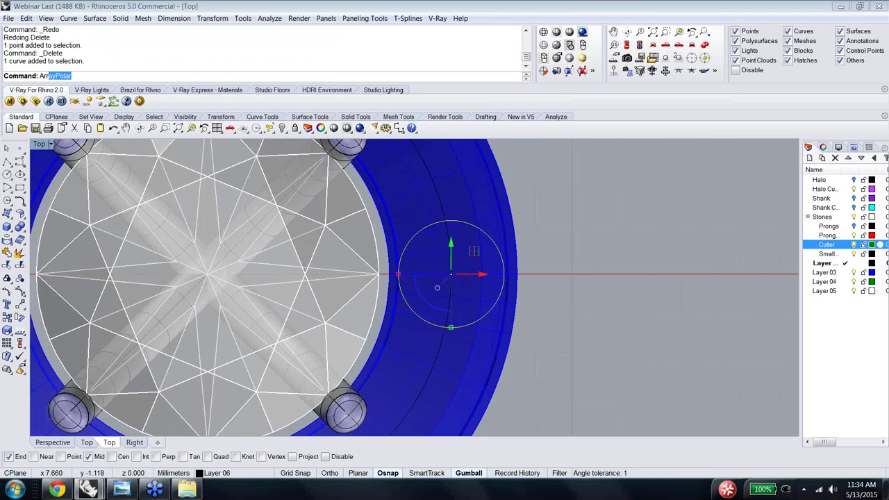
{"action": "key", "text": "Return"}
{"action": "type", "text": "0"}
{"action": "key", "text": "Return"}
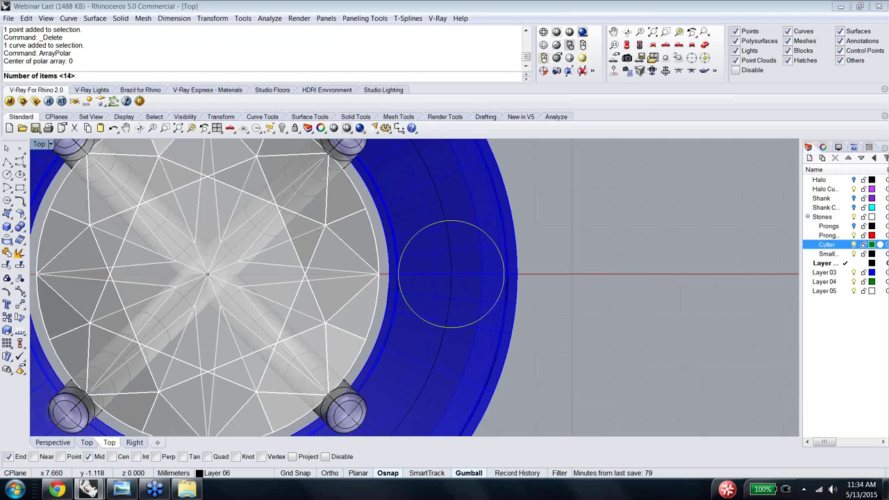
{"action": "key", "text": "Return"}
{"action": "key", "text": "Return"}
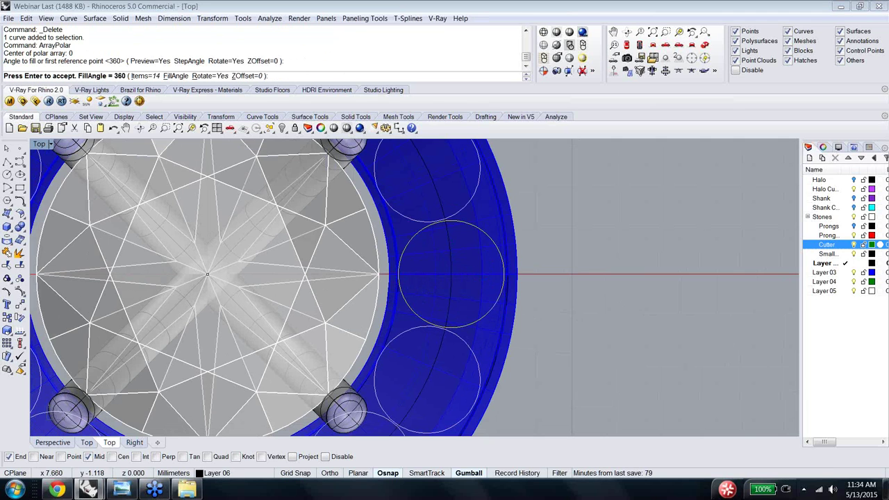
{"action": "scroll", "coordinate": [604, 321], "scroll_direction": "down", "scroll_amount": 3}
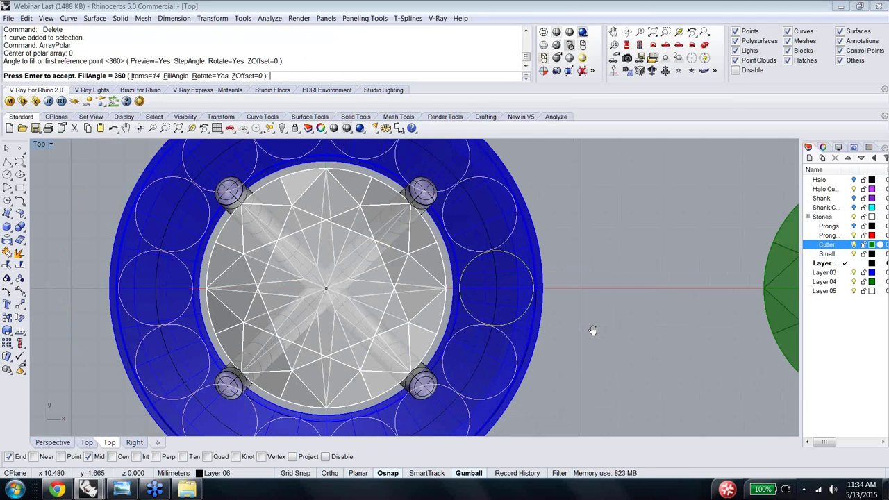
{"action": "right_click_drag", "start_coordinate": [593, 331], "coordinate": [599, 269]}
{"action": "right_click_drag", "start_coordinate": [589, 310], "coordinate": [577, 260]}
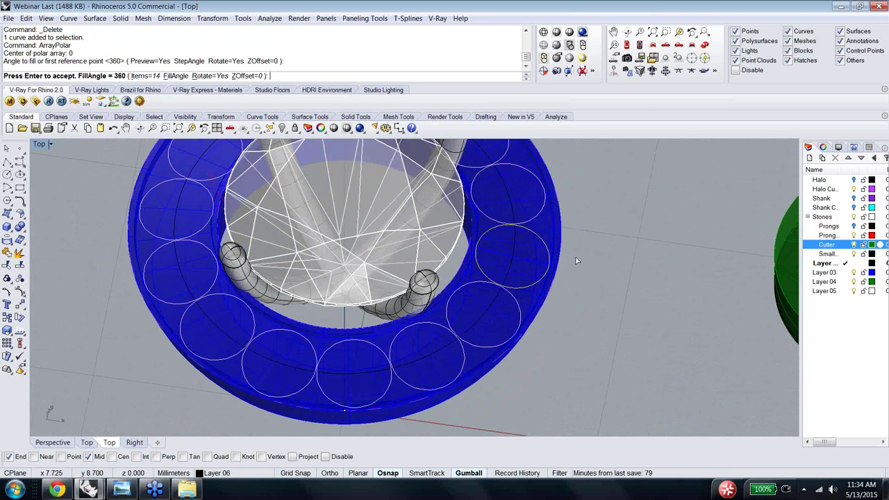
{"action": "key", "text": "Return"}
{"action": "left_click", "coordinate": [590, 272]}
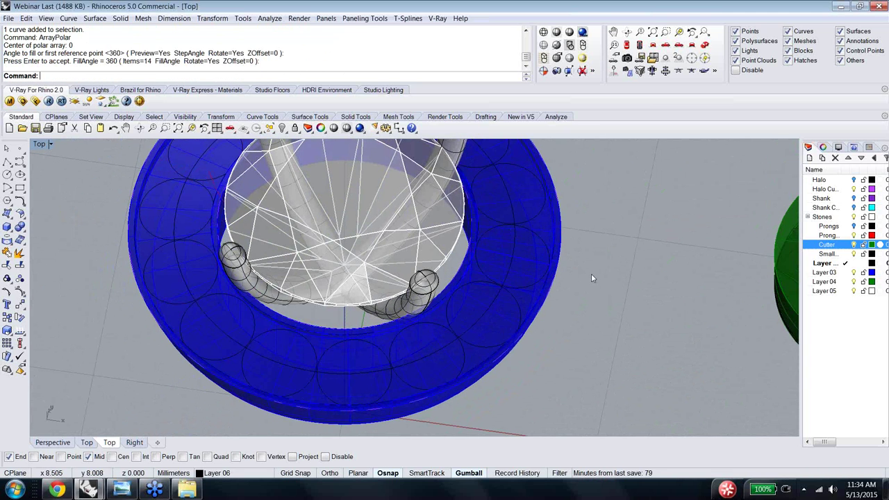
{"action": "right_click_drag", "start_coordinate": [591, 274], "coordinate": [558, 261], "text": "ctrl+shift"}
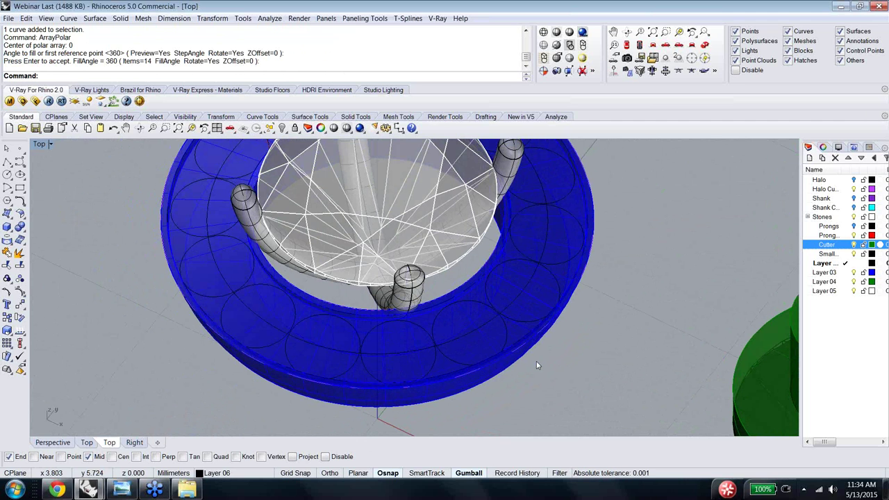
{"action": "right_click_drag", "start_coordinate": [538, 362], "coordinate": [418, 339], "text": "ctrl+shift"}
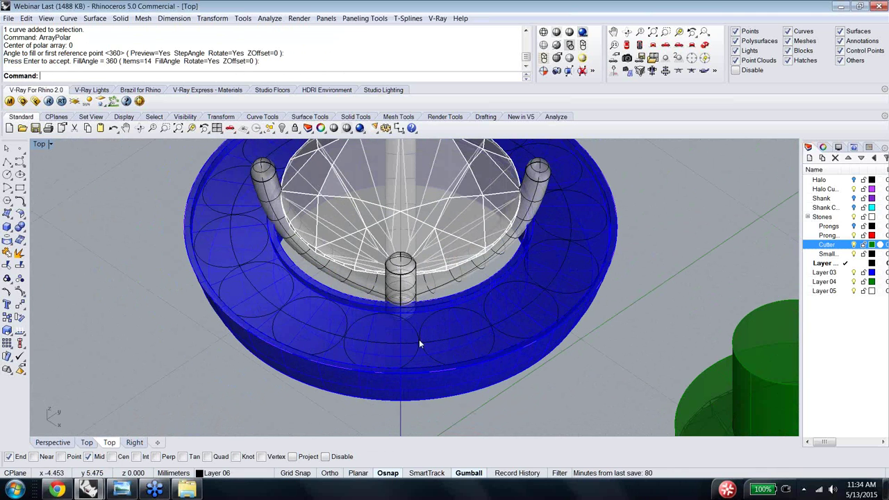
{"action": "right_click_drag", "start_coordinate": [574, 359], "coordinate": [632, 331], "text": "ctrl+shift"}
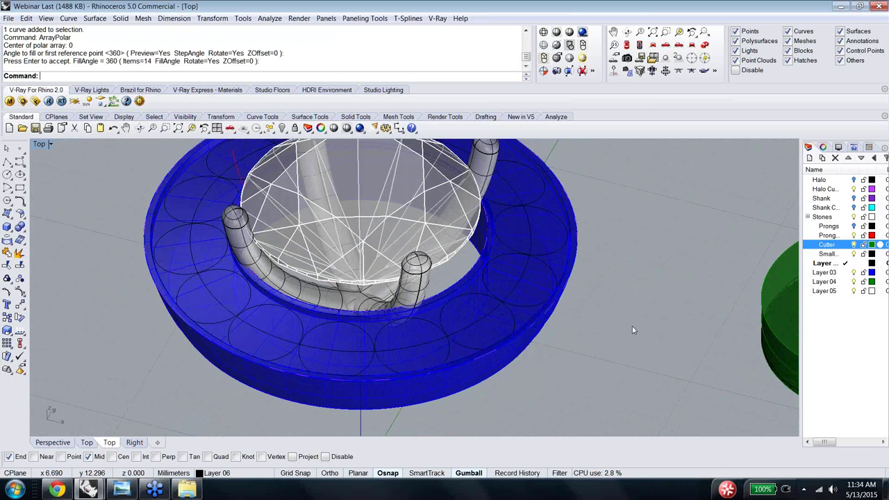
{"action": "right_click_drag", "start_coordinate": [651, 315], "coordinate": [636, 317], "text": "ctrl+shift"}
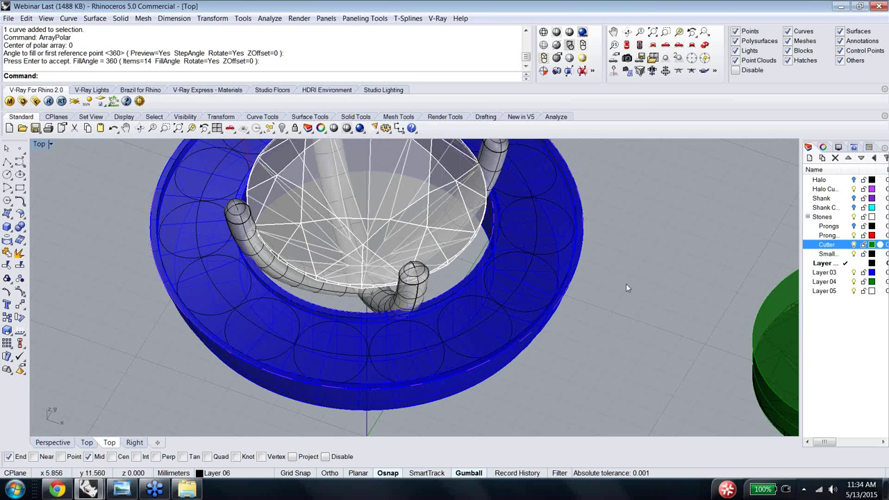
Step: Scale the green cutter and its stone to 2.94 mm across, using opposite quadrants of the cutter's wide rim as references
{"action": "scroll", "coordinate": [615, 268], "scroll_direction": "down", "scroll_amount": 4}
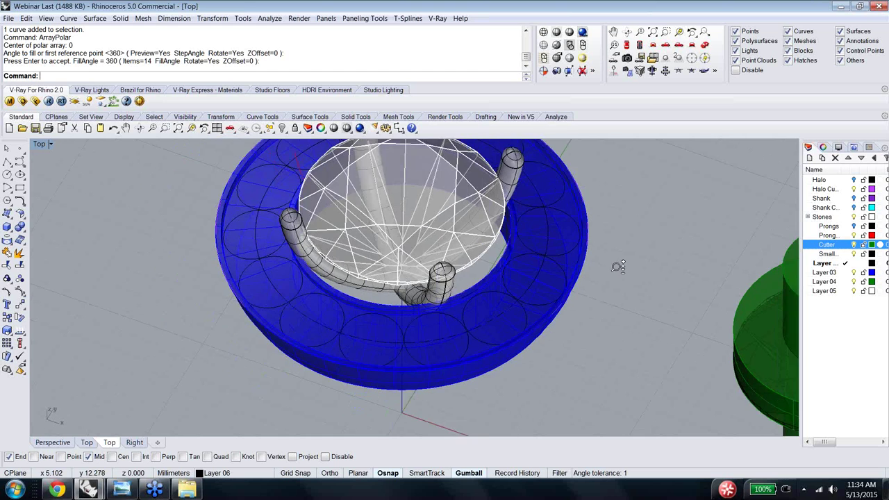
{"action": "right_click_drag", "start_coordinate": [615, 266], "coordinate": [524, 359], "text": "shift"}
{"action": "left_click_drag", "start_coordinate": [587, 244], "coordinate": [558, 179]}
{"action": "right_click_drag", "start_coordinate": [570, 218], "coordinate": [571, 233]}
{"action": "type", "text": "Scale"}
{"action": "key", "text": "Return"}
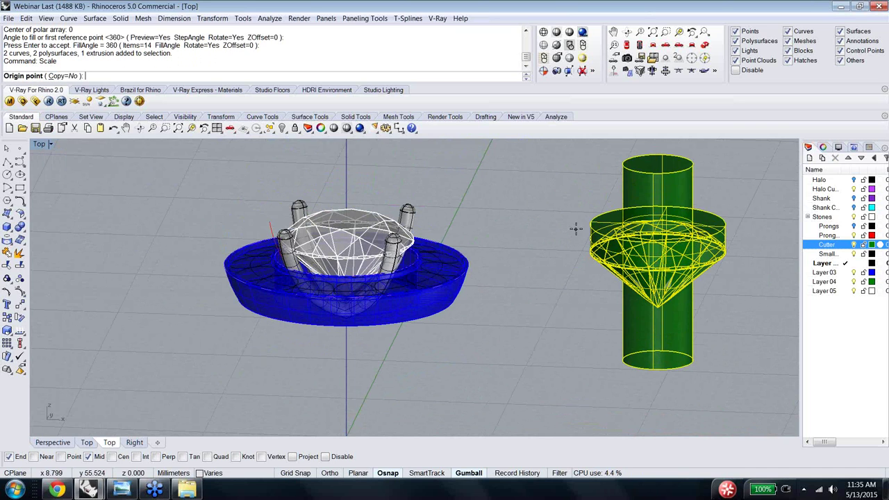
{"action": "left_click", "coordinate": [217, 458]}
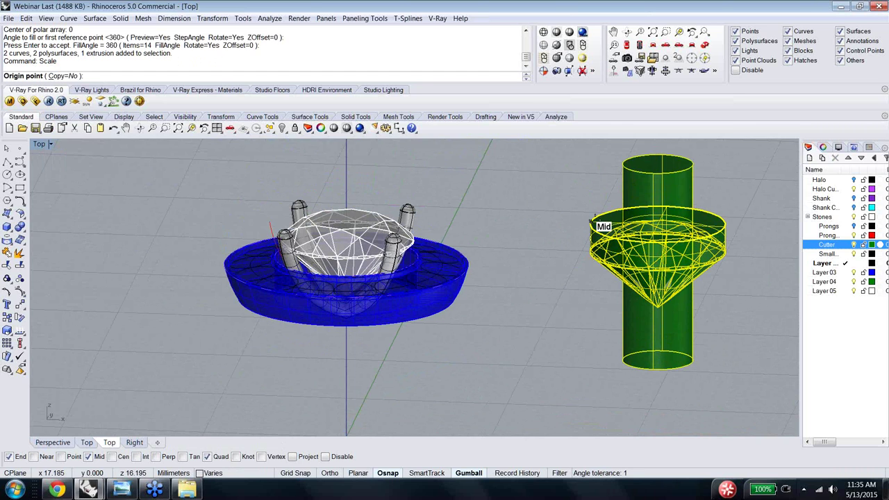
{"action": "left_click", "coordinate": [591, 221]}
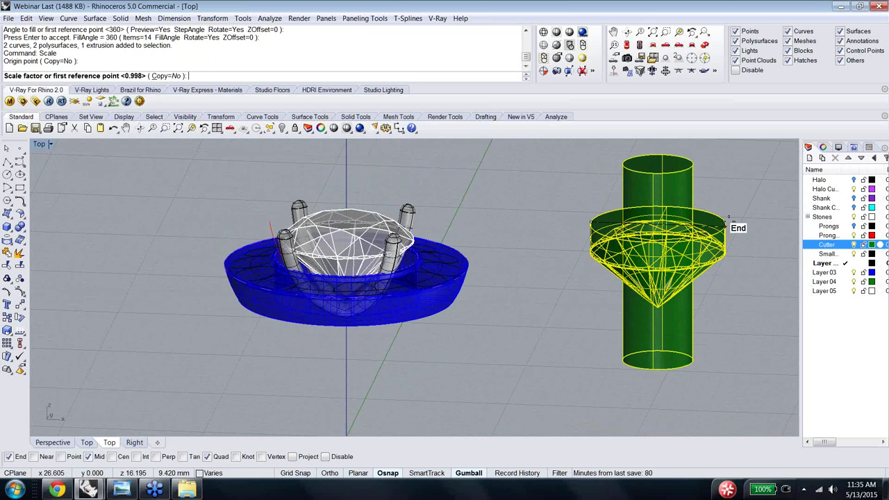
{"action": "right_click", "coordinate": [206, 458]}
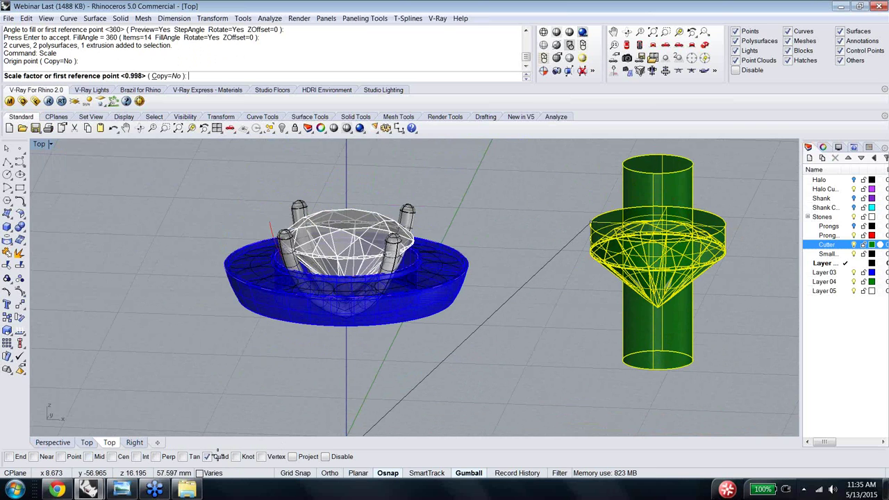
{"action": "left_click", "coordinate": [729, 225]}
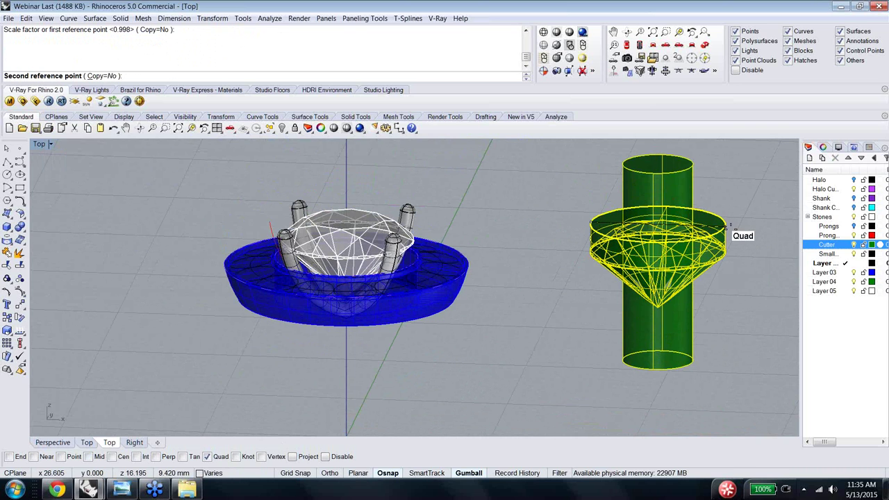
{"action": "type", "text": "2.94"}
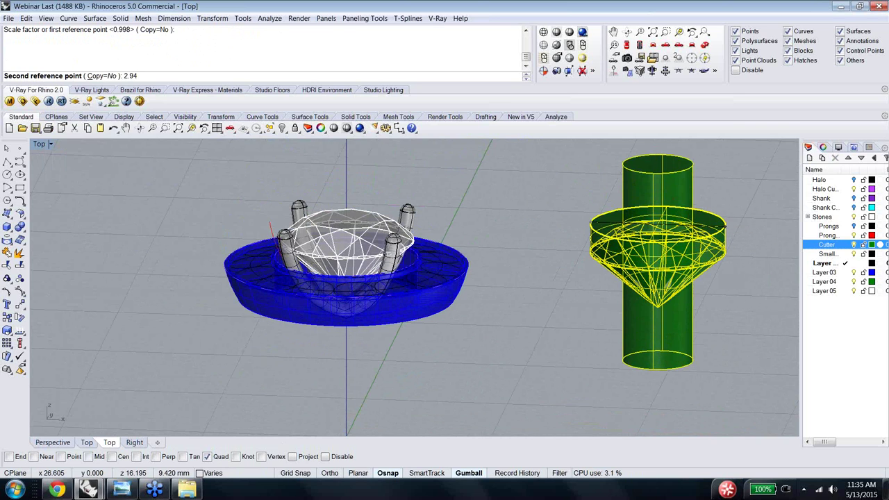
{"action": "key", "text": "Return"}
{"action": "key", "text": "Escape"}
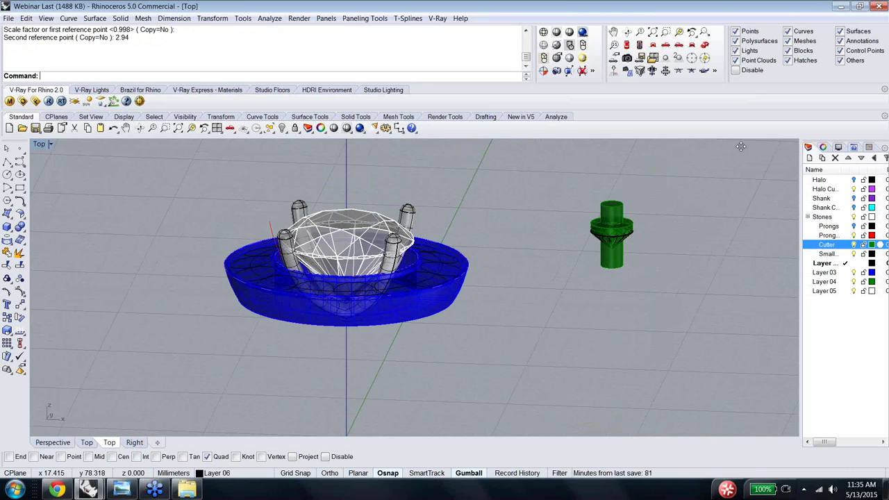
Step: Try limiting the selection filter to points and restoring it, and switching between End, Mid and Quad snaps and Quad only
{"action": "right_click", "coordinate": [740, 32]}
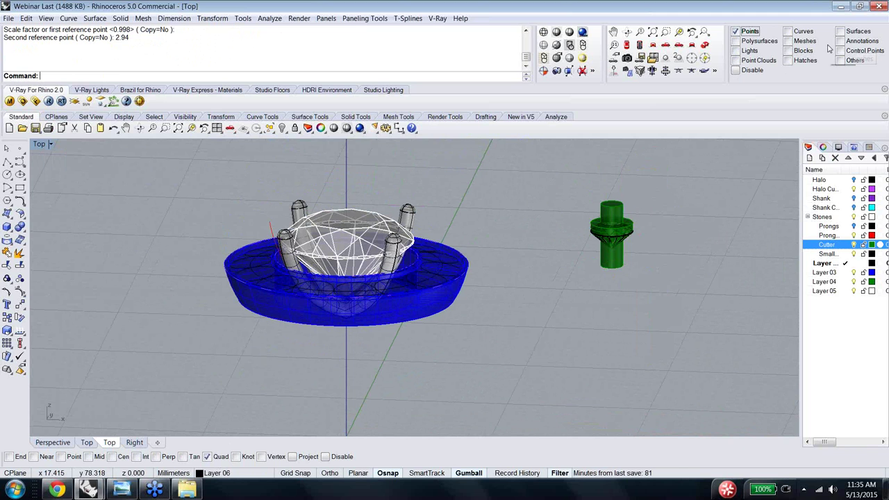
{"action": "right_click", "coordinate": [740, 32]}
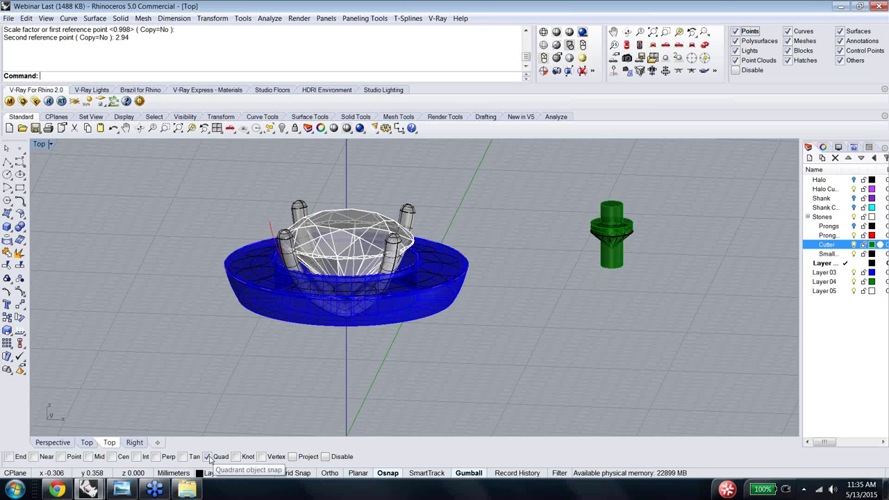
{"action": "left_click", "coordinate": [95, 456]}
{"action": "left_click", "coordinate": [8, 456]}
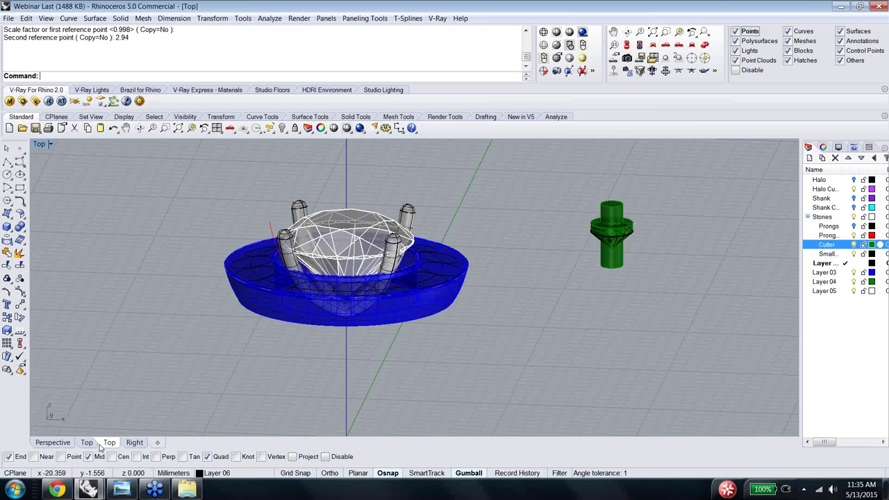
{"action": "right_click", "coordinate": [207, 459]}
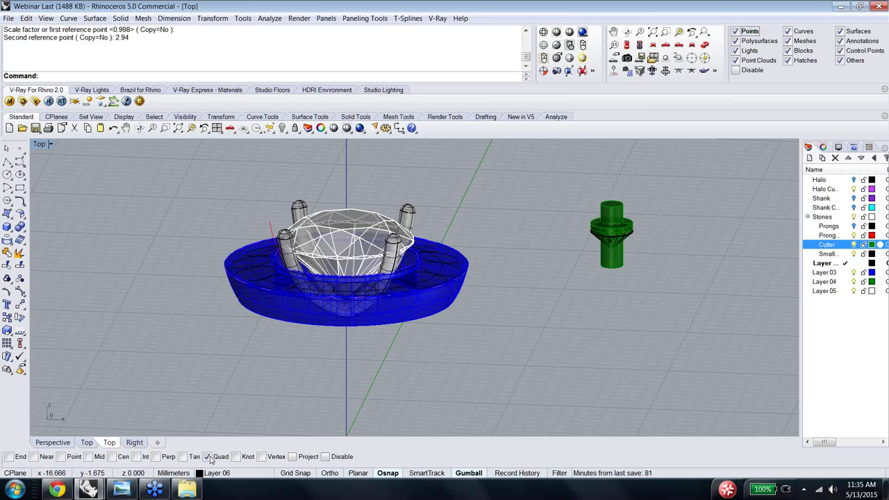
{"action": "right_click", "coordinate": [211, 460]}
{"action": "right_click", "coordinate": [210, 460]}
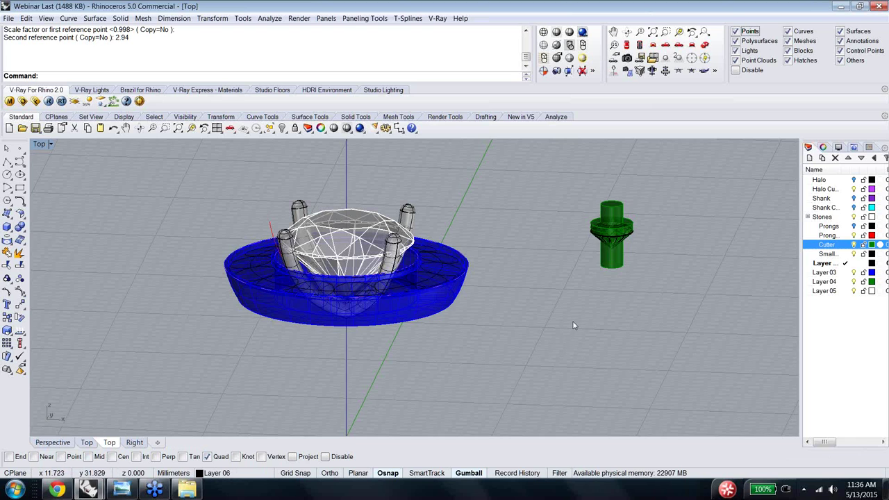
Step: Return the viewport to the Top view
{"action": "type", "text": "top"}
{"action": "key", "text": "Return"}
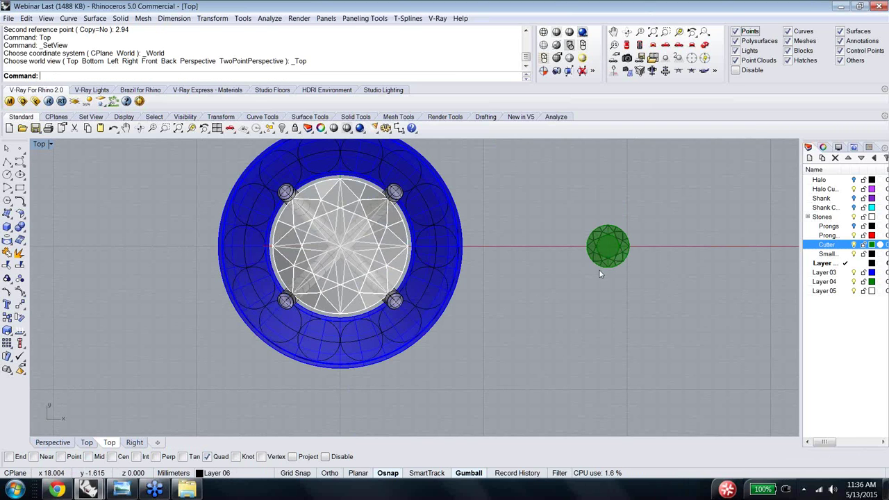
Step: Select the green cutter together with its stone, return to the Top view and turn off the Gumball
{"action": "right_click_drag", "start_coordinate": [617, 279], "coordinate": [565, 204], "text": "ctrl+shift"}
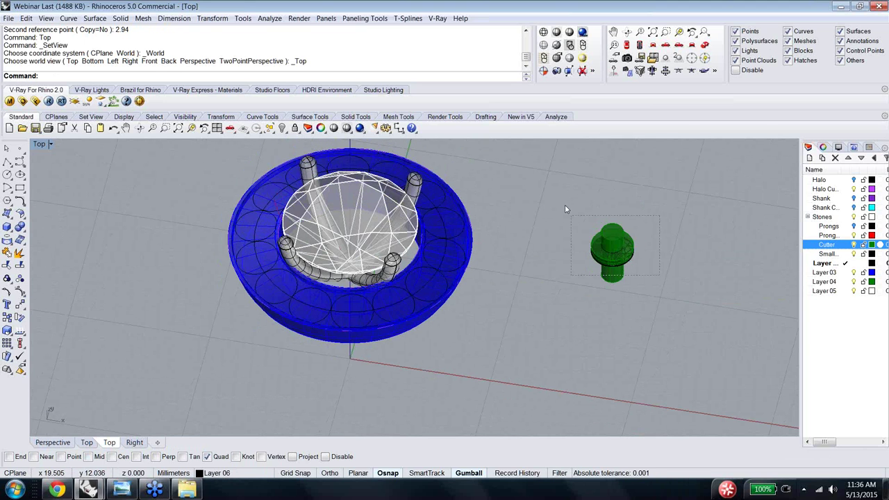
{"action": "mouse_move", "coordinate": [573, 248]}
{"action": "right_mouse_down"}
{"action": "mouse_move", "coordinate": [568, 301]}
{"action": "mouse_move", "coordinate": [577, 241]}
{"action": "right_mouse_up"}
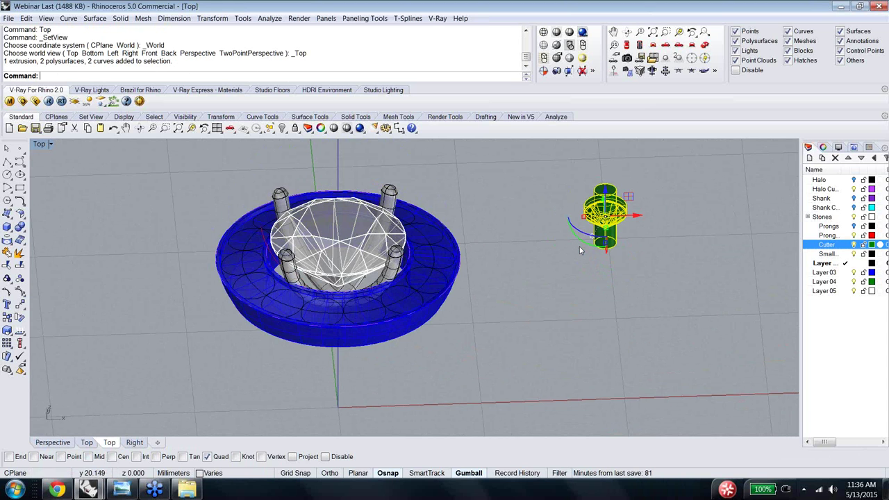
{"action": "right_click_drag", "start_coordinate": [580, 244], "coordinate": [552, 293]}
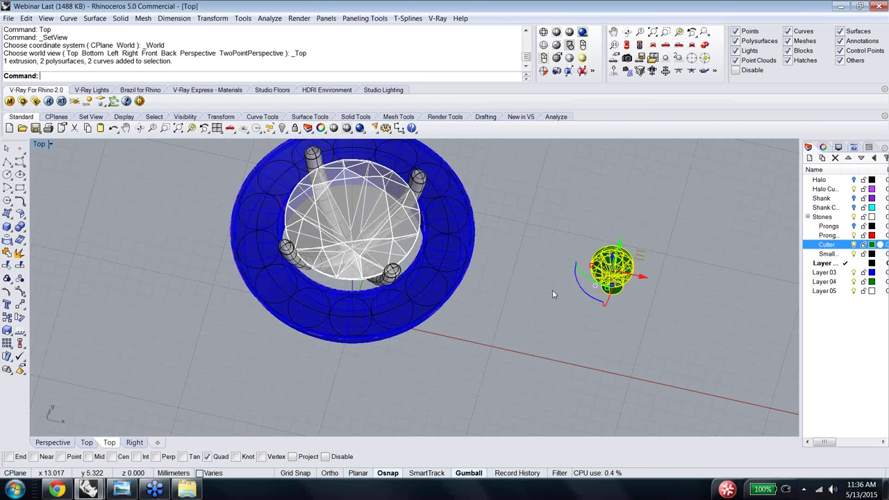
{"action": "type", "text": "Top"}
{"action": "key", "text": "Return"}
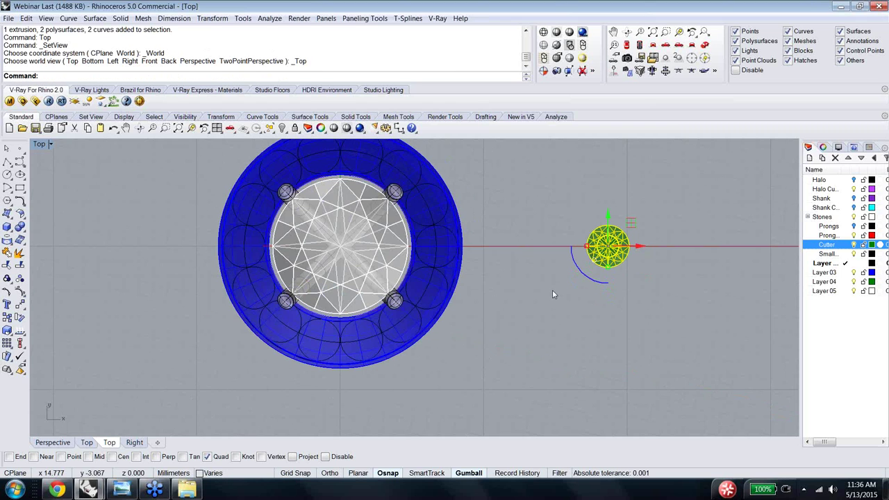
{"action": "left_click", "coordinate": [482, 473]}
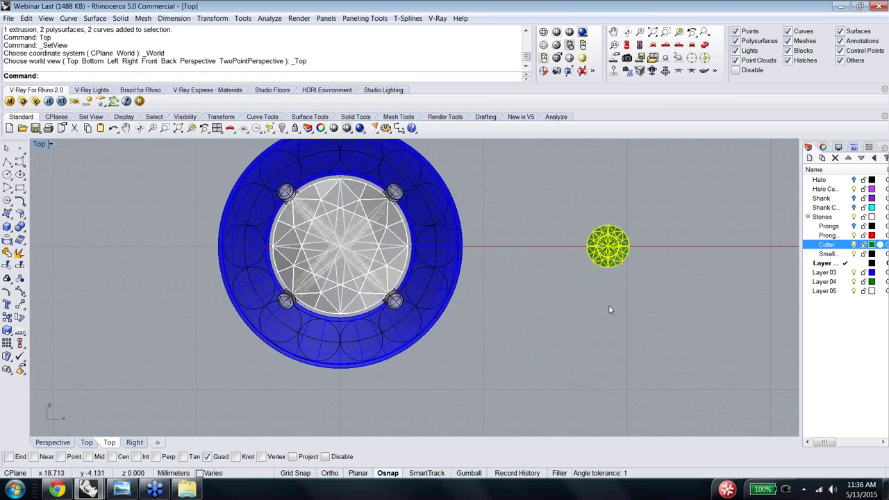
Step: Try copying the cutter and stone in Top view from the rim's lower quadrant to its upper quadrant with Project snap on
{"action": "type", "text": "copy"}
{"action": "key", "text": "Return"}
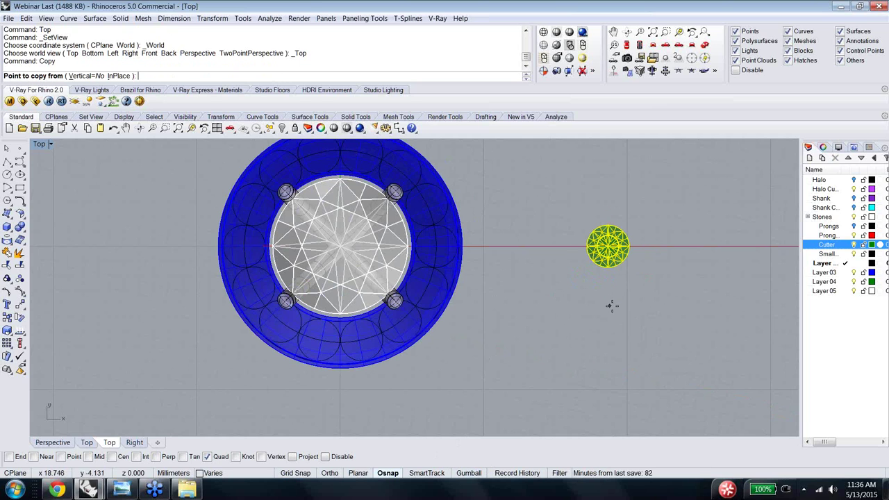
{"action": "right_click_drag", "start_coordinate": [613, 303], "coordinate": [633, 187], "text": "ctrl+shift"}
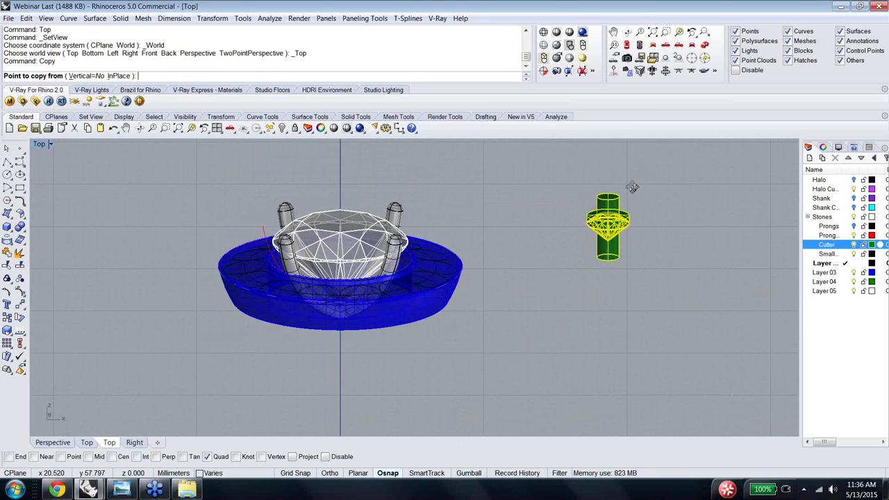
{"action": "key", "text": "Home"}
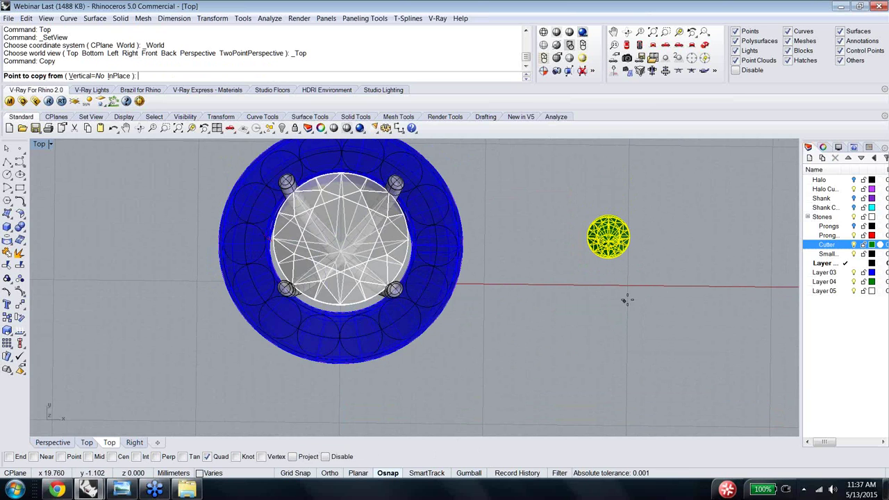
{"action": "right_click_drag", "start_coordinate": [630, 293], "coordinate": [640, 191]}
{"action": "scroll", "coordinate": [640, 192], "scroll_direction": "up", "scroll_amount": 4}
{"action": "left_click", "coordinate": [537, 217]}
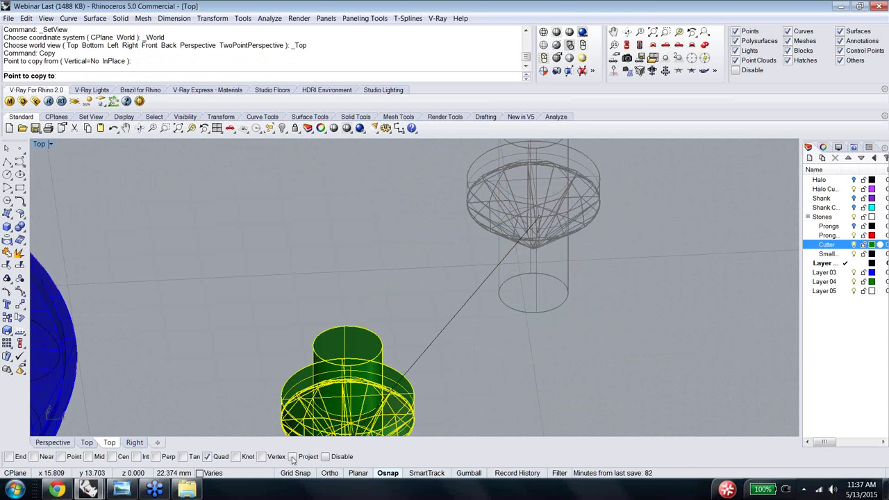
{"action": "type", "text": "top"}
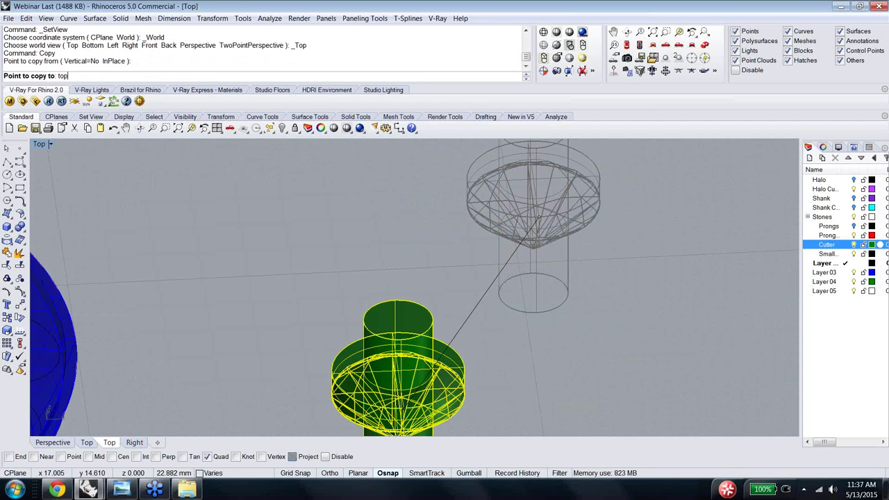
{"action": "key", "text": "Return"}
{"action": "right_click_drag", "start_coordinate": [639, 308], "coordinate": [619, 391]}
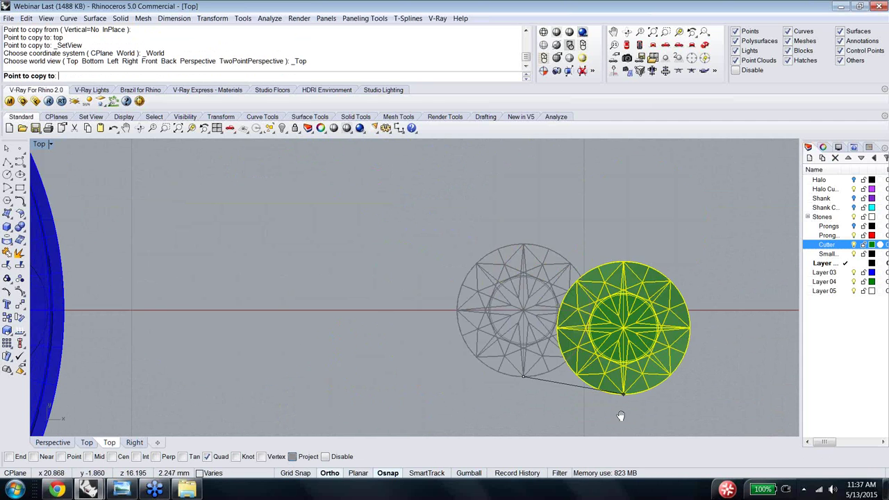
{"action": "scroll", "coordinate": [556, 327], "scroll_direction": "up", "scroll_amount": 1}
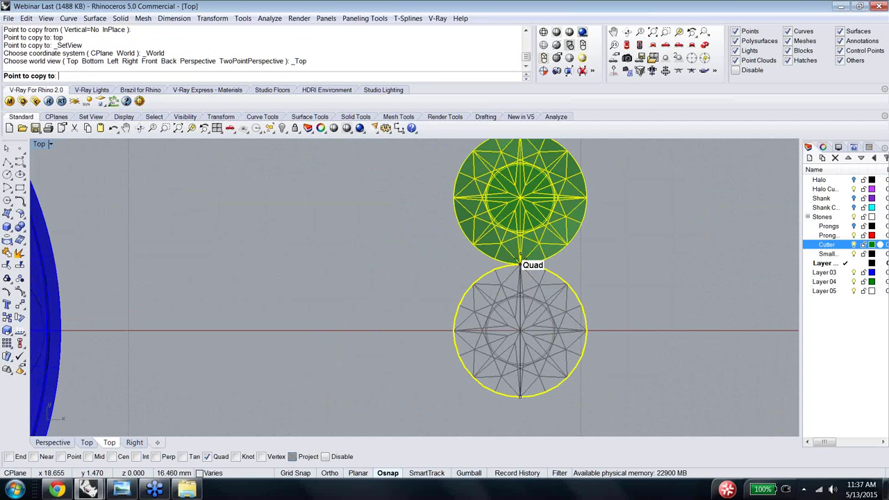
{"action": "left_click", "coordinate": [520, 261]}
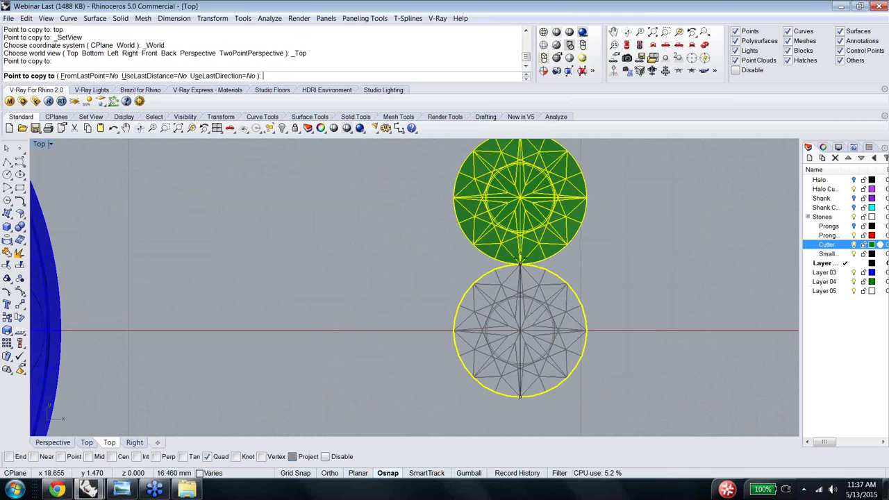
{"action": "key", "text": "Return"}
Step: Check the copied cutter against the original from an angled view and undo the copy
{"action": "right_click_drag", "start_coordinate": [619, 264], "coordinate": [588, 225], "text": "ctrl+shift"}
{"action": "scroll", "coordinate": [587, 224], "scroll_direction": "down", "scroll_amount": 6}
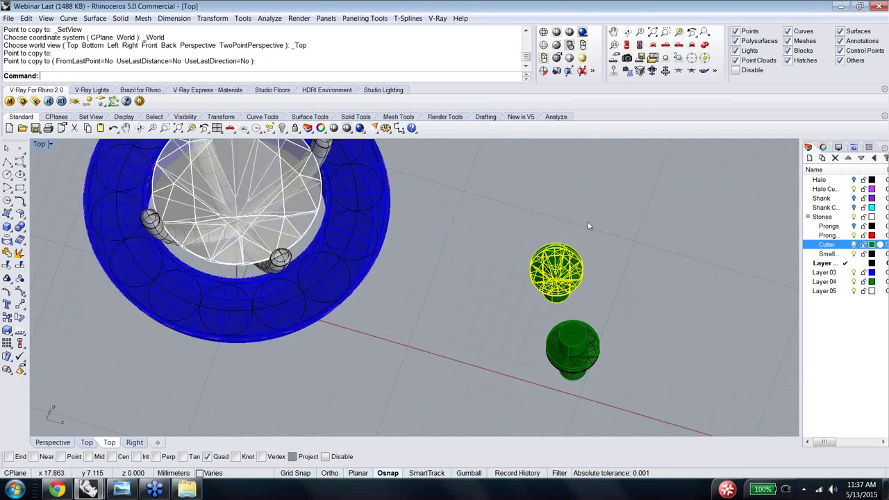
{"action": "right_click_drag", "start_coordinate": [549, 277], "coordinate": [534, 288], "text": "ctrl+shift"}
{"action": "key", "text": "ctrl+z"}
Step: Try copying the cutter and stone between opposite rim quadrants in an angled view with Project snap off
{"action": "key", "text": "Return"}
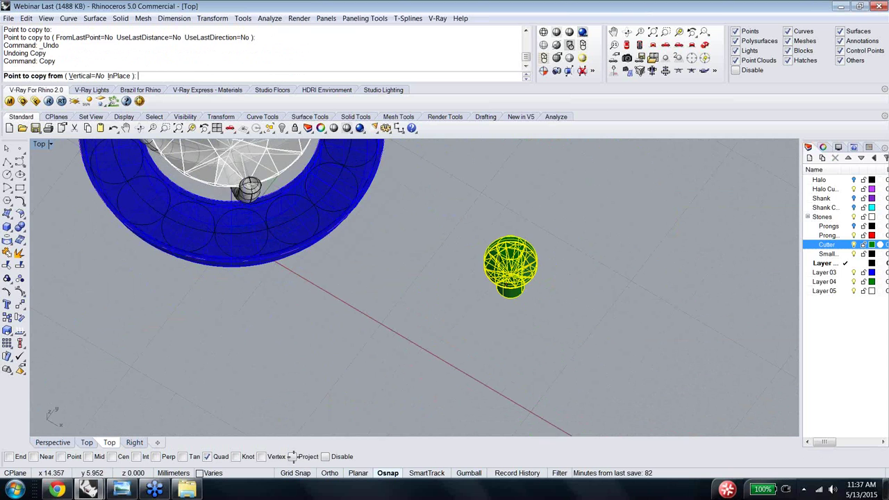
{"action": "left_click", "coordinate": [495, 278]}
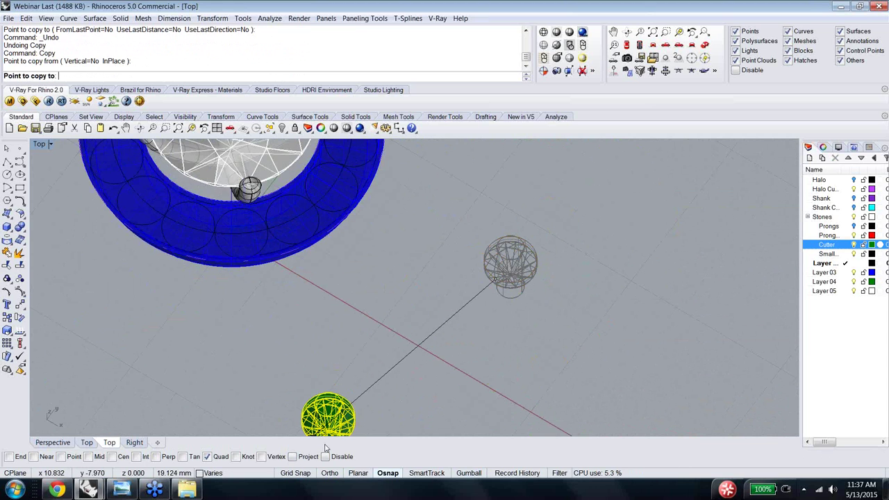
{"action": "key", "text": "Down"}
{"action": "key", "text": "Down"}
{"action": "key", "text": "Down"}
{"action": "key", "text": "Down"}
{"action": "key", "text": "Down"}
{"action": "key", "text": "Down"}
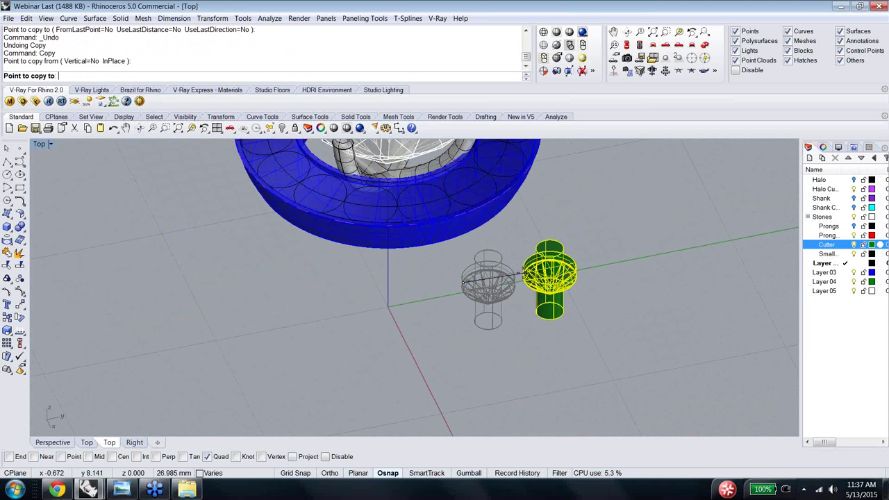
{"action": "key", "text": "Down"}
{"action": "key", "text": "Down"}
{"action": "key", "text": "Down"}
{"action": "key", "text": "Down"}
{"action": "key", "text": "Down"}
{"action": "key", "text": "Down"}
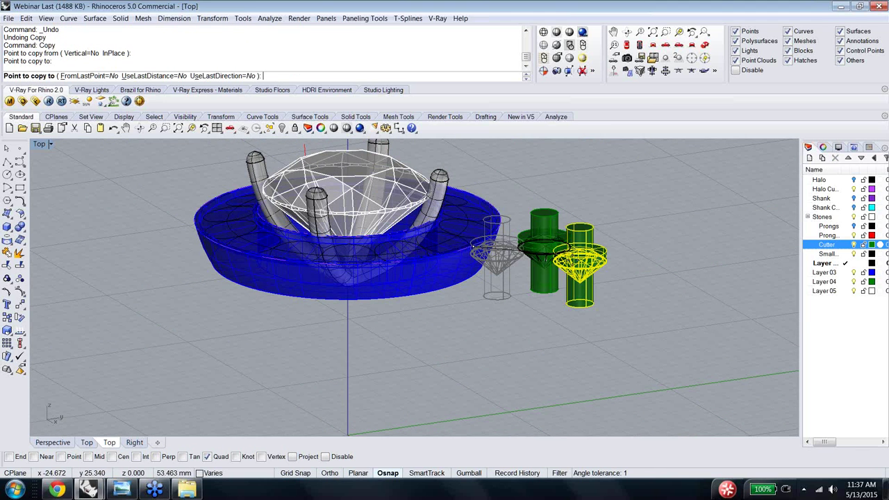
{"action": "left_click", "coordinate": [528, 244]}
{"action": "key", "text": "Escape"}
Step: Compare the heights of the two cutters from the side and undo the second copy attempt
{"action": "key", "text": "Right"}
{"action": "key", "text": "Right"}
{"action": "key", "text": "Right"}
{"action": "key", "text": "Right"}
{"action": "key", "text": "Right"}
{"action": "key", "text": "Right"}
{"action": "key", "text": "Right"}
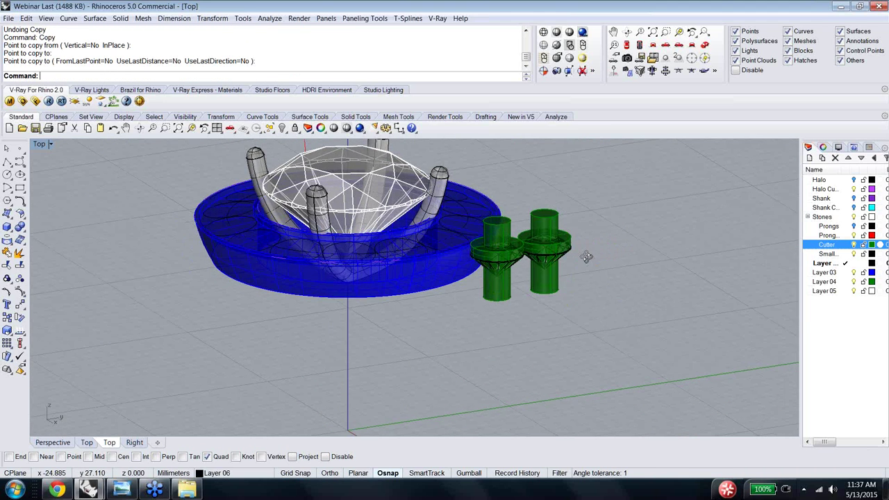
{"action": "key", "text": "ctrl+z"}
Step: Copy the cutter and stone 2.94 mm from one rim quadrant to the opposite one, with Planar and Project turned on
{"action": "left_click", "coordinate": [358, 473]}
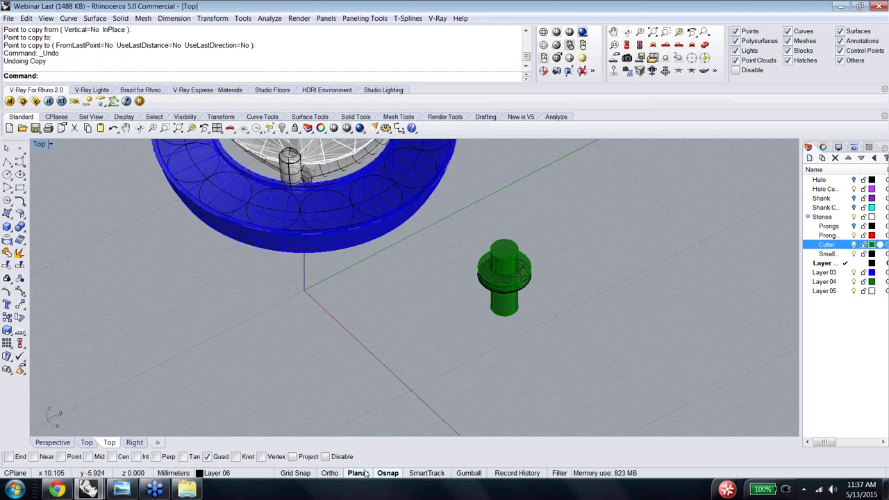
{"action": "right_click", "coordinate": [383, 317]}
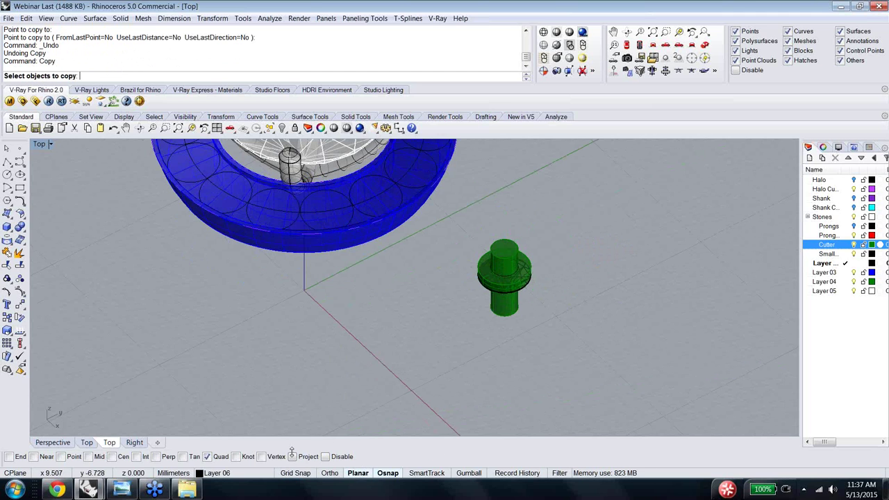
{"action": "type", "text": "copy"}
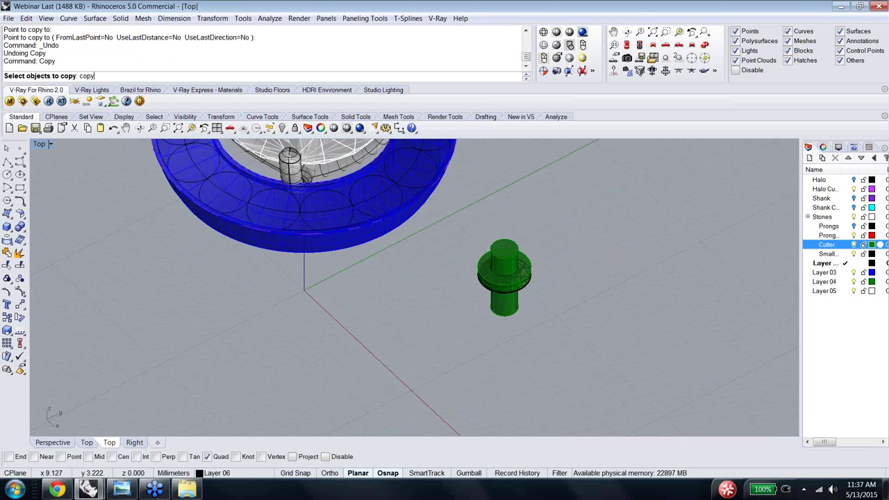
{"action": "key", "text": "Return"}
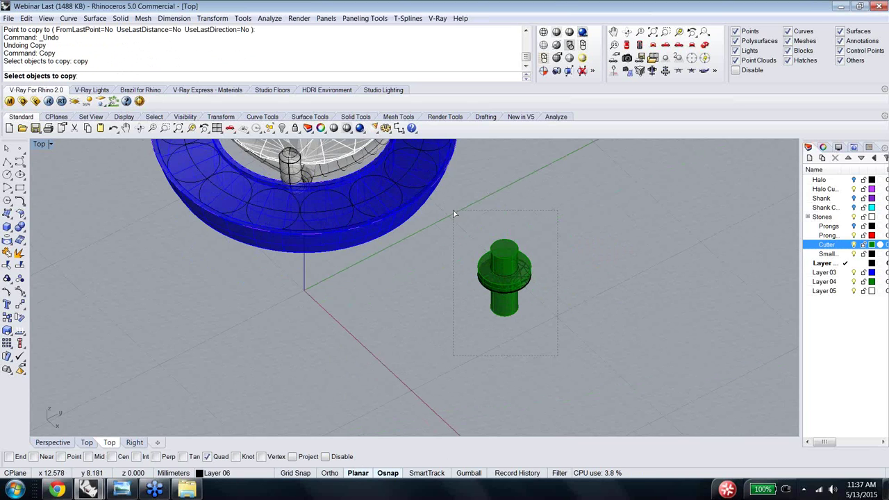
{"action": "left_click", "coordinate": [504, 275]}
{"action": "key", "text": "Return"}
{"action": "left_click", "coordinate": [482, 278]}
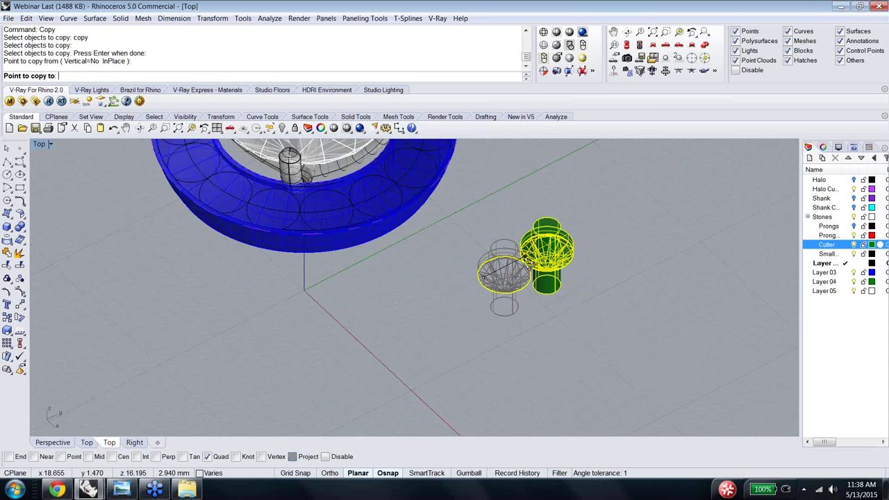
{"action": "key", "text": "Home"}
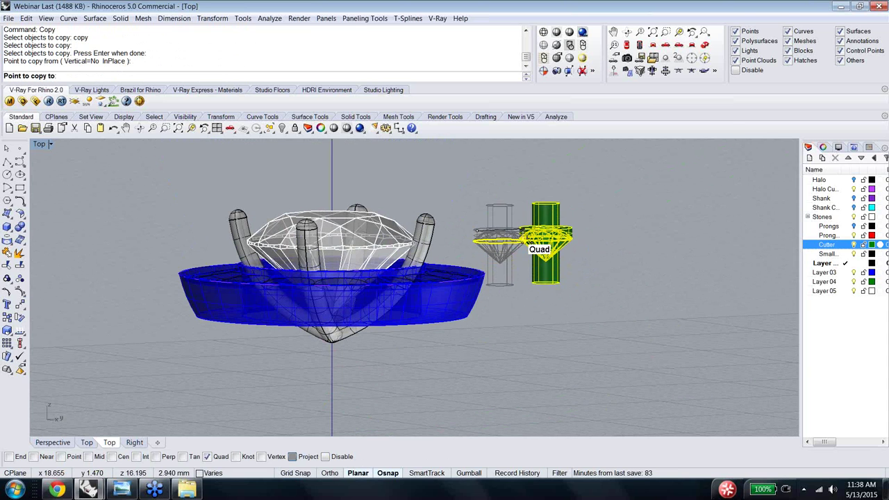
{"action": "left_click", "coordinate": [526, 241]}
{"action": "key", "text": "Return"}
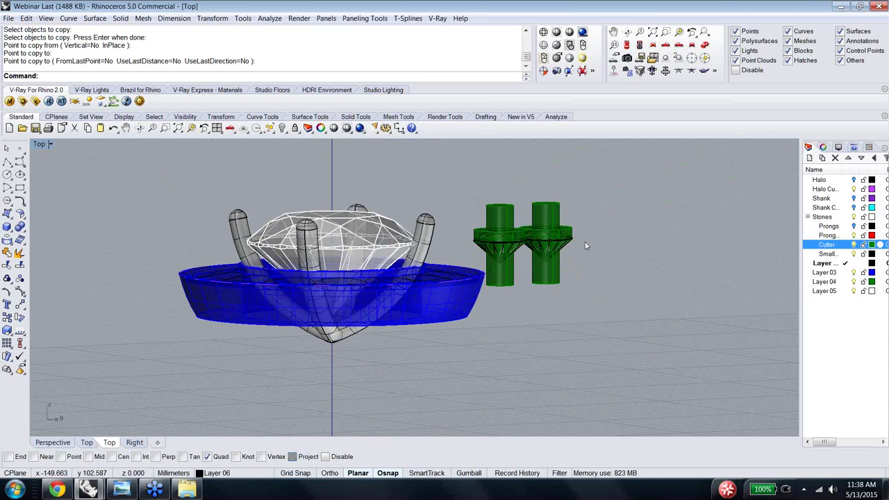
Step: Inspect how the two neighbouring cutters touch, from angled views and from the Top view
{"action": "right_click_drag", "start_coordinate": [585, 242], "coordinate": [592, 271]}
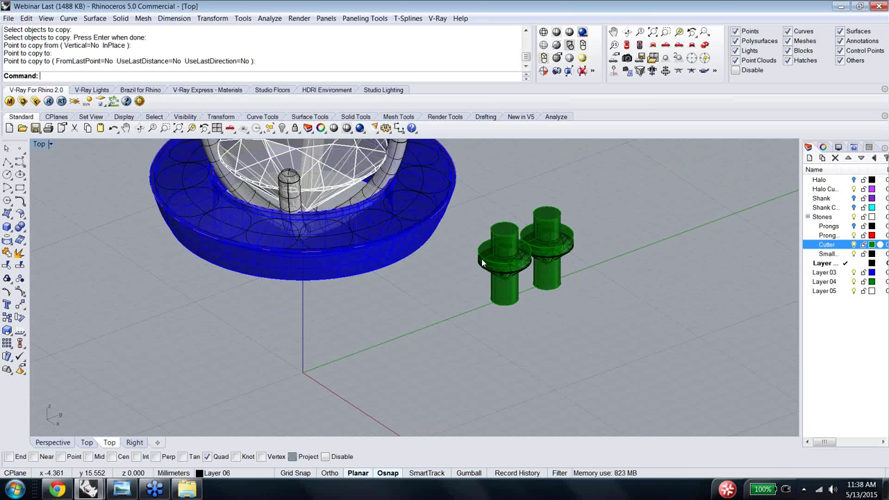
{"action": "right_click_drag", "start_coordinate": [484, 259], "coordinate": [522, 286]}
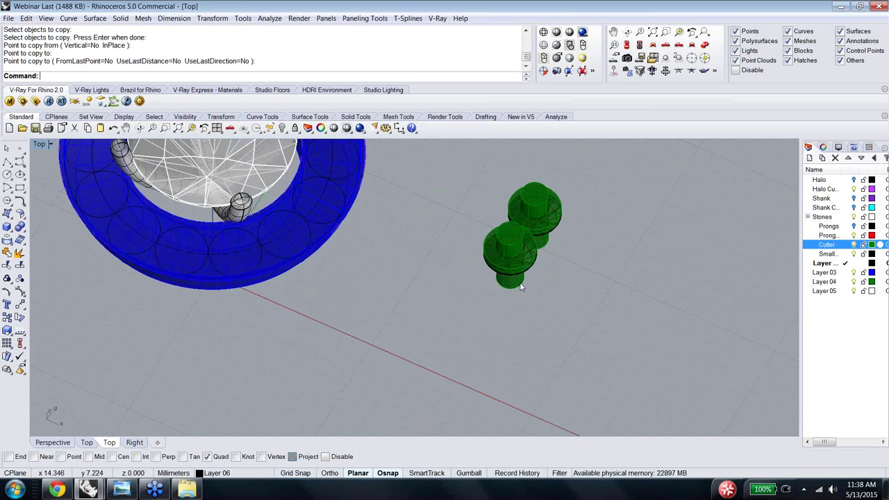
{"action": "type", "text": "Top"}
{"action": "key", "text": "Return"}
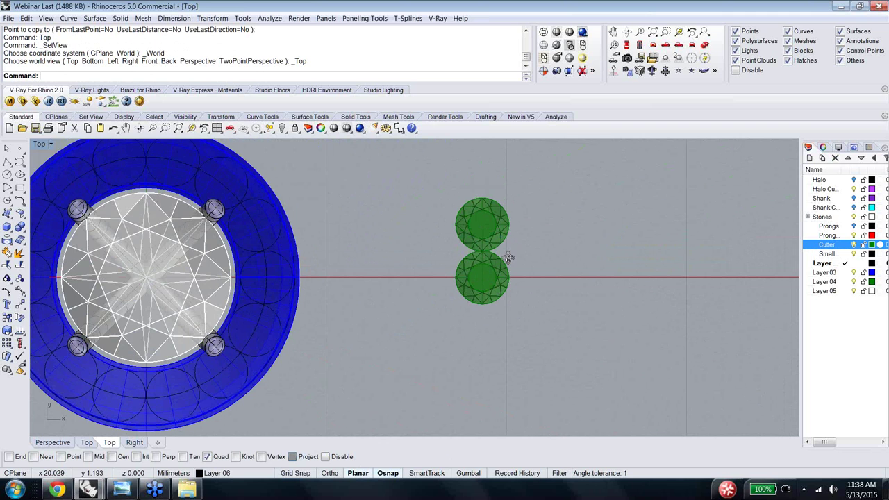
{"action": "key", "text": "Down"}
{"action": "key", "text": "Left"}
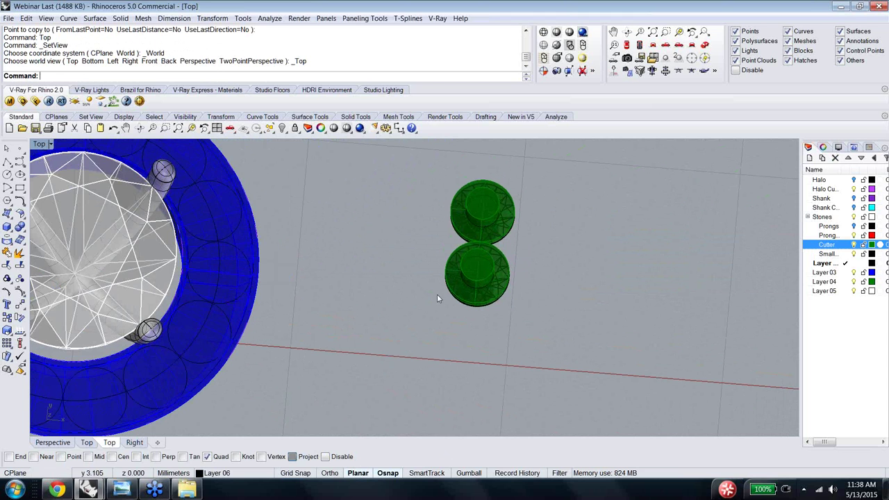
{"action": "right_click_drag", "start_coordinate": [437, 294], "coordinate": [504, 243], "text": "ctrl+shift"}
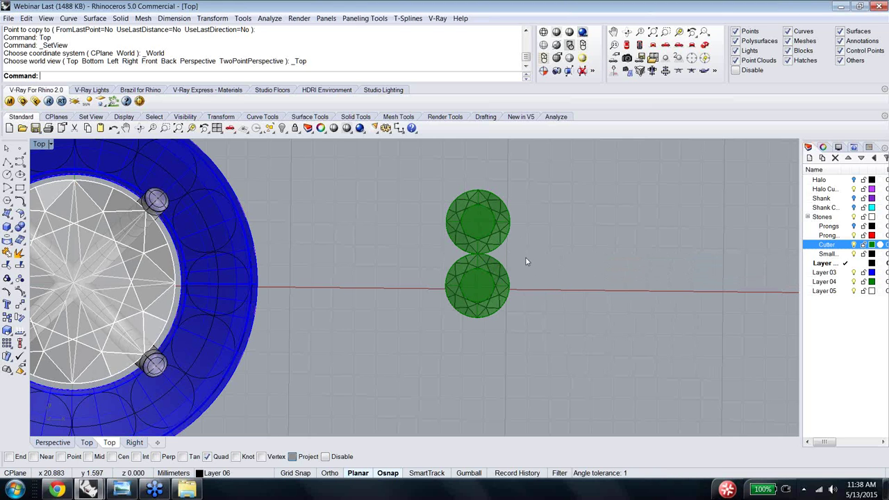
{"action": "right_click_drag", "start_coordinate": [526, 257], "coordinate": [531, 281], "text": "ctrl+shift"}
Step: Start a tangent circle, turn off Project, and make Near the only active object snap
{"action": "type", "text": "Circle"}
{"action": "key", "text": "Return"}
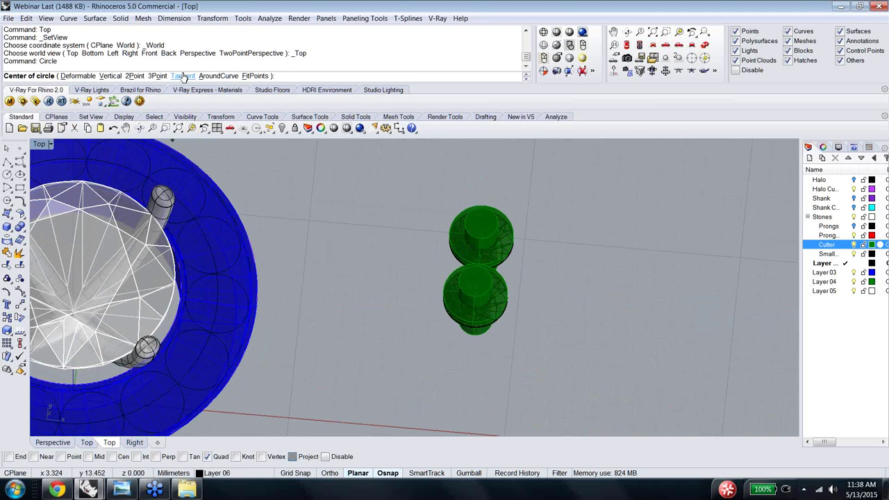
{"action": "left_click", "coordinate": [184, 76]}
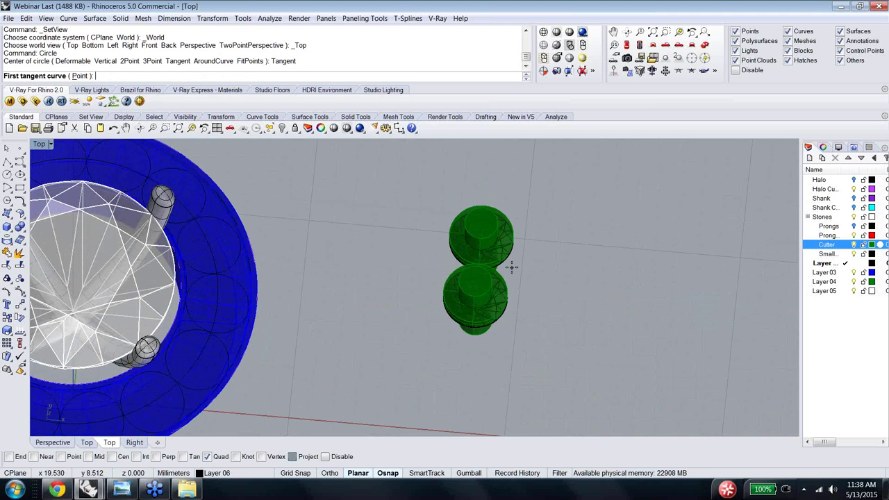
{"action": "right_click_drag", "start_coordinate": [511, 267], "coordinate": [547, 352], "text": "ctrl+shift"}
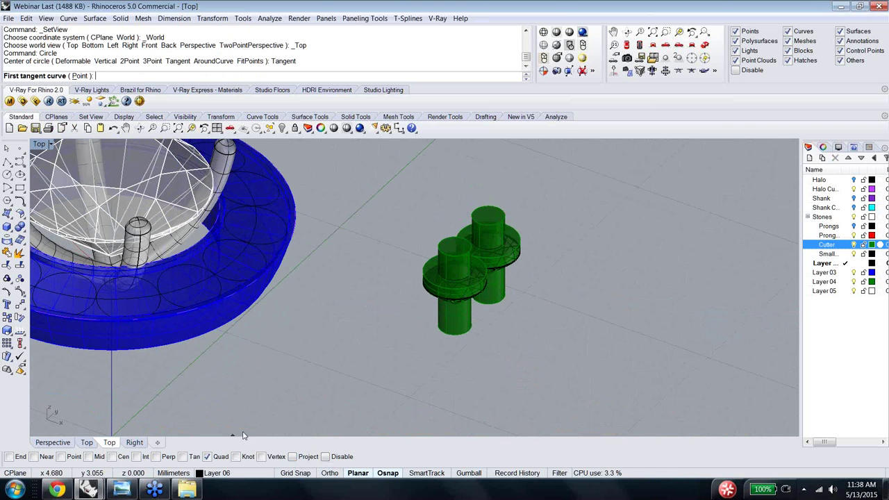
{"action": "right_click", "coordinate": [36, 458]}
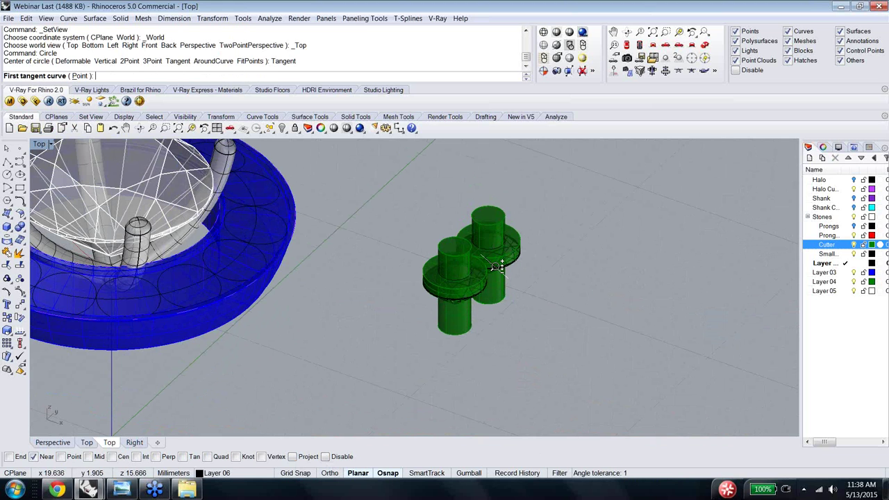
Step: Try a circle tangent to the edges of the two adjacent stones with a radius of 0.9 mm
{"action": "scroll", "coordinate": [498, 266], "scroll_direction": "up", "scroll_amount": 8}
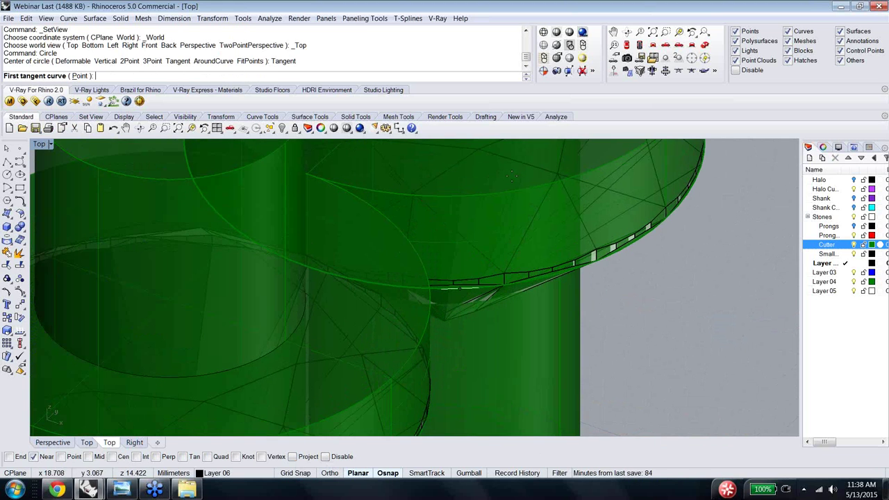
{"action": "left_click", "coordinate": [453, 286]}
{"action": "scroll", "coordinate": [437, 322], "scroll_direction": "down", "scroll_amount": 3}
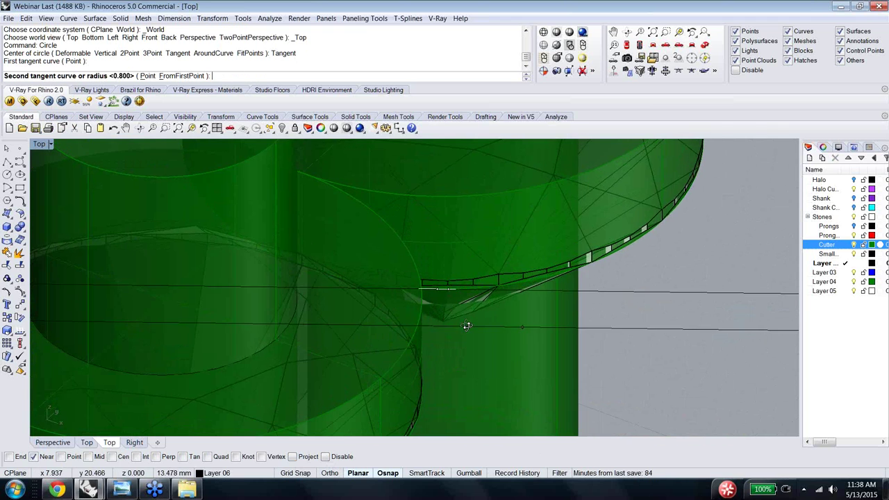
{"action": "right_click_drag", "start_coordinate": [409, 320], "coordinate": [387, 320]}
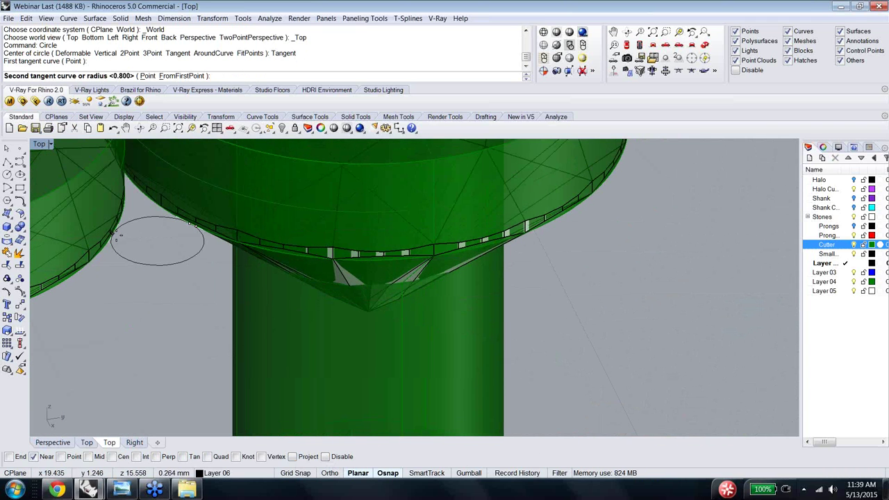
{"action": "left_click", "coordinate": [118, 236]}
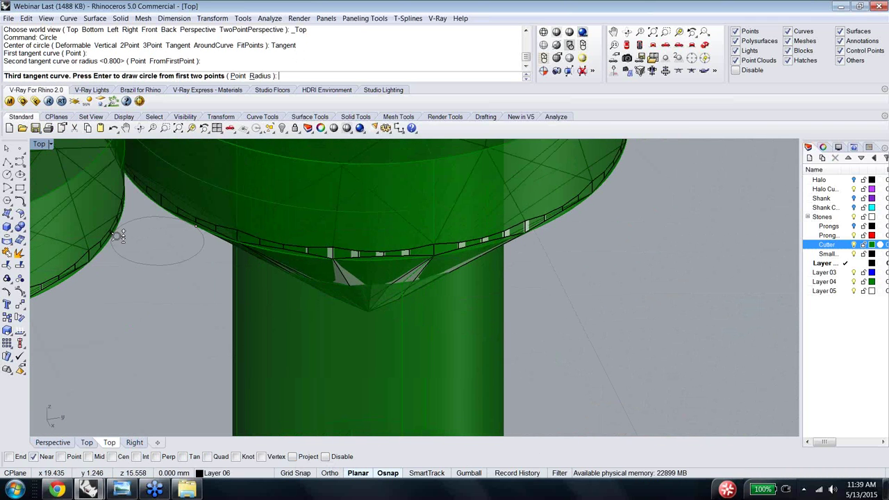
{"action": "scroll", "coordinate": [118, 235], "scroll_direction": "down", "scroll_amount": 3}
{"action": "scroll", "coordinate": [174, 309], "scroll_direction": "up", "scroll_amount": 2}
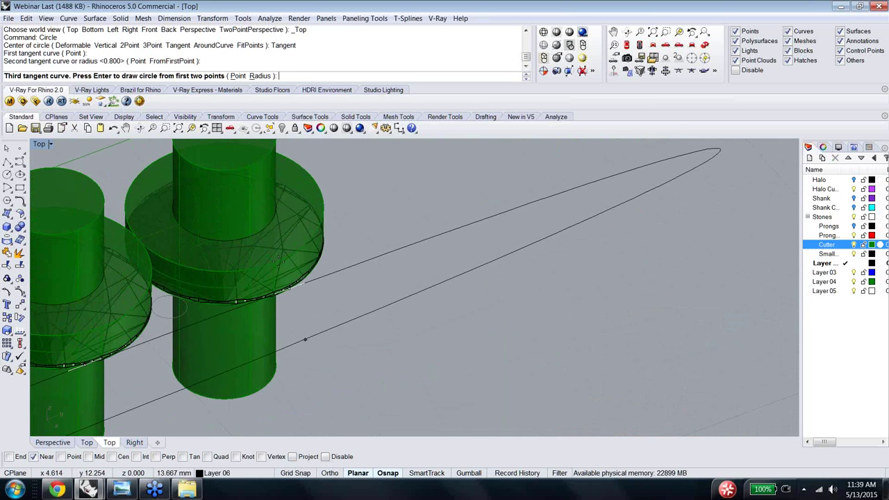
{"action": "left_click", "coordinate": [260, 75]}
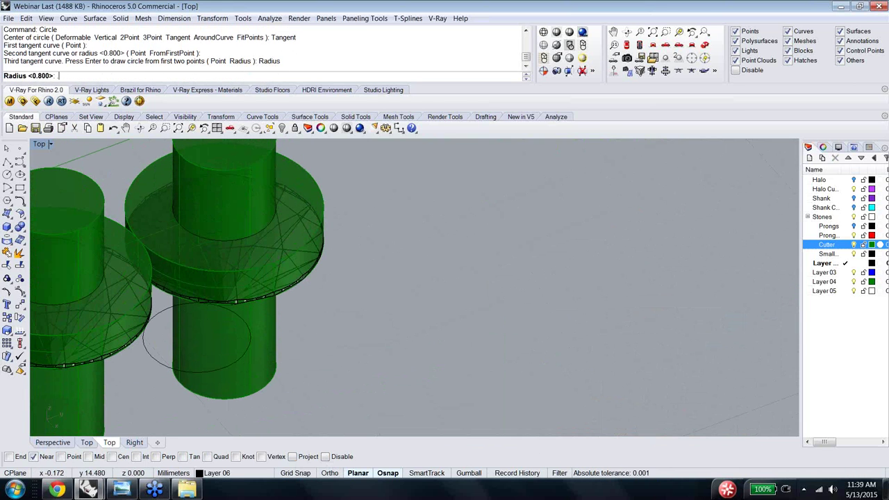
{"action": "key", "text": "Return"}
Step: Check the circle from the Top view and undo it
{"action": "type", "text": "Top"}
{"action": "key", "text": "Return"}
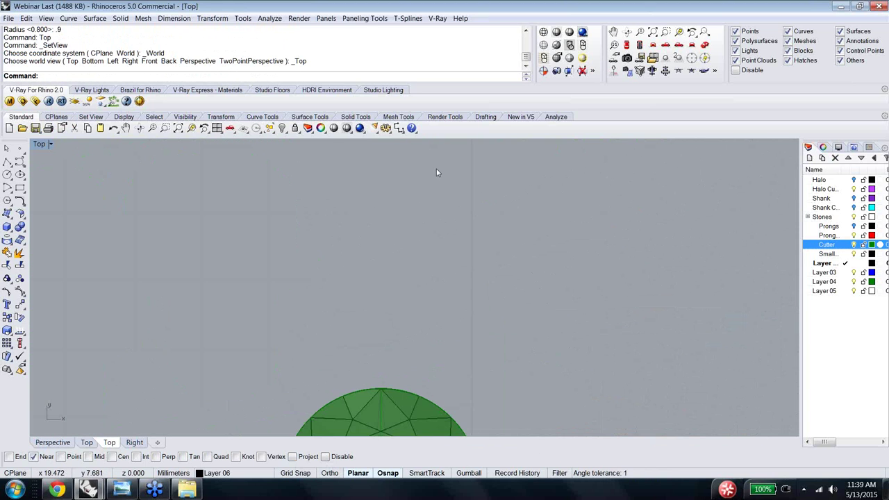
{"action": "scroll", "coordinate": [435, 168], "scroll_direction": "down", "scroll_amount": 5}
{"action": "key", "text": "ctrl+z"}
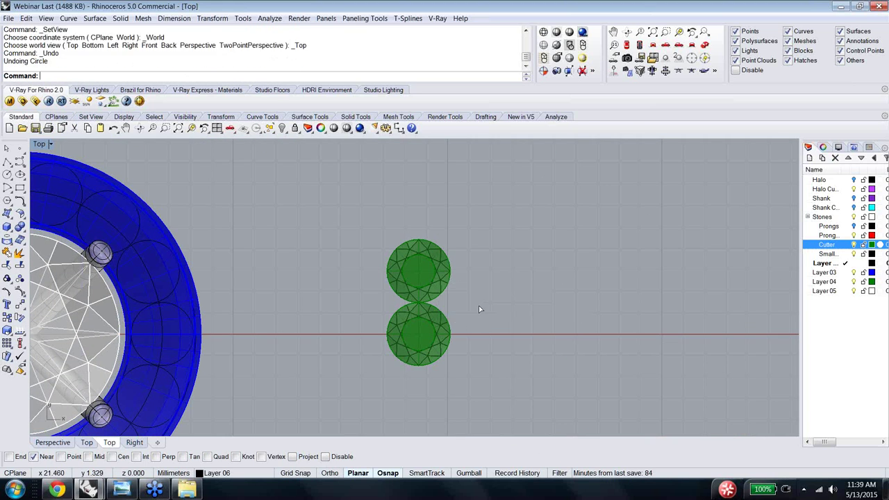
Step: Start a new tangent circle on the edge of one stone, near the gap to its neighbour
{"action": "right_click_drag", "start_coordinate": [478, 306], "coordinate": [443, 271], "text": "ctrl+shift"}
{"action": "scroll", "coordinate": [443, 271], "scroll_direction": "up", "scroll_amount": 3}
{"action": "scroll", "coordinate": [354, 244], "scroll_direction": "up", "scroll_amount": 3}
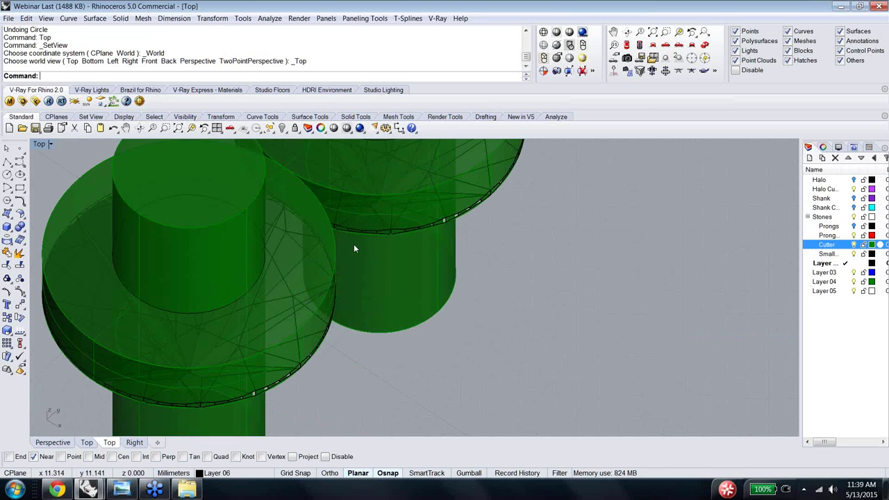
{"action": "key", "text": "ctrl+F1"}
{"action": "right_click_drag", "start_coordinate": [456, 371], "coordinate": [378, 314], "text": "ctrl+shift"}
{"action": "type", "text": "Circle"}
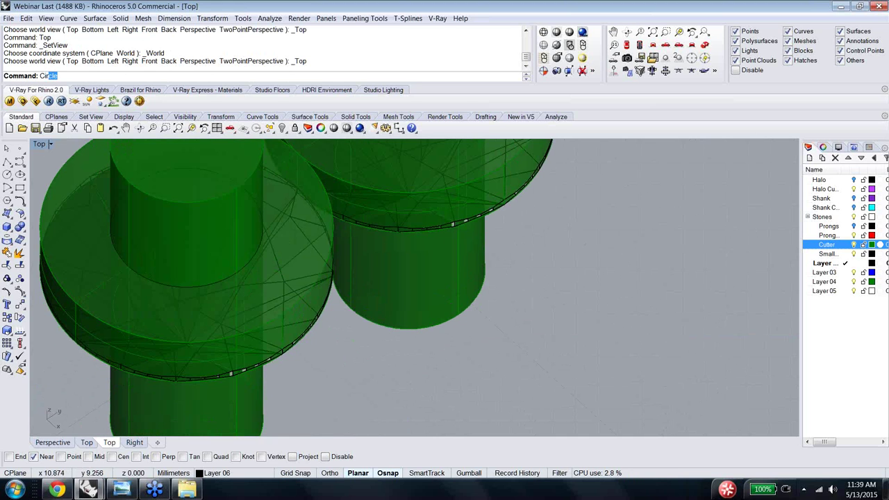
{"action": "key", "text": "Return"}
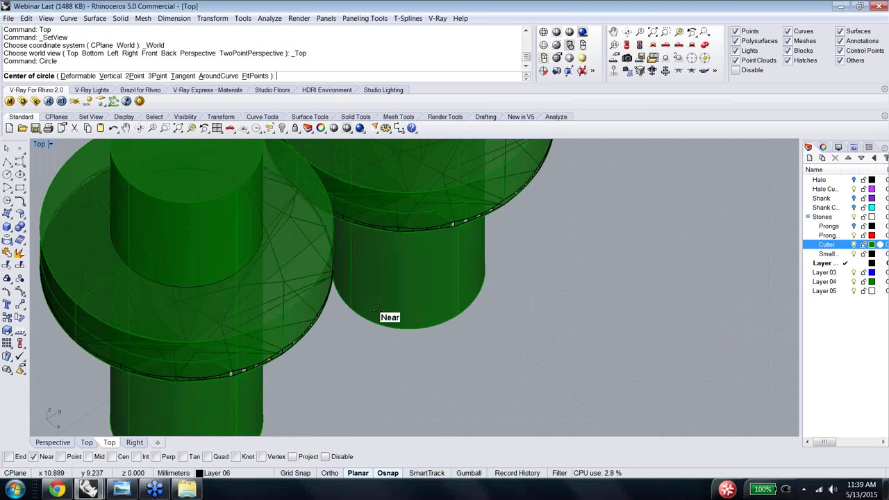
{"action": "left_click", "coordinate": [183, 76]}
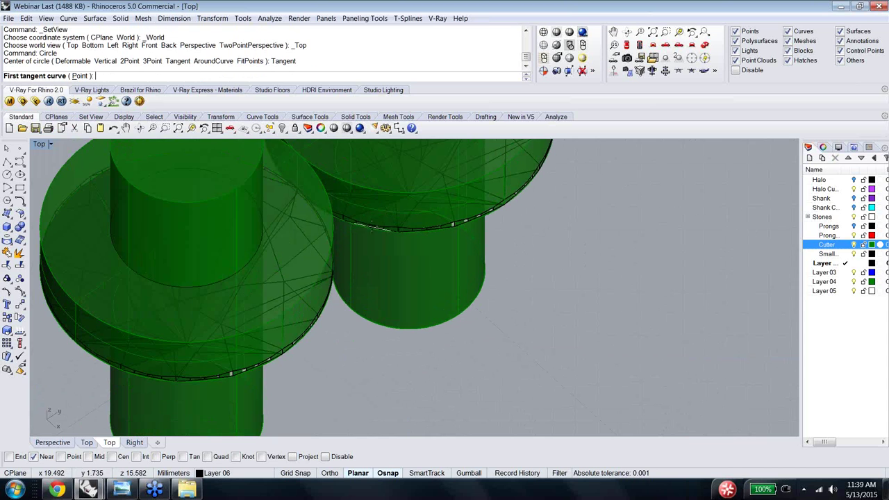
{"action": "left_click", "coordinate": [366, 229]}
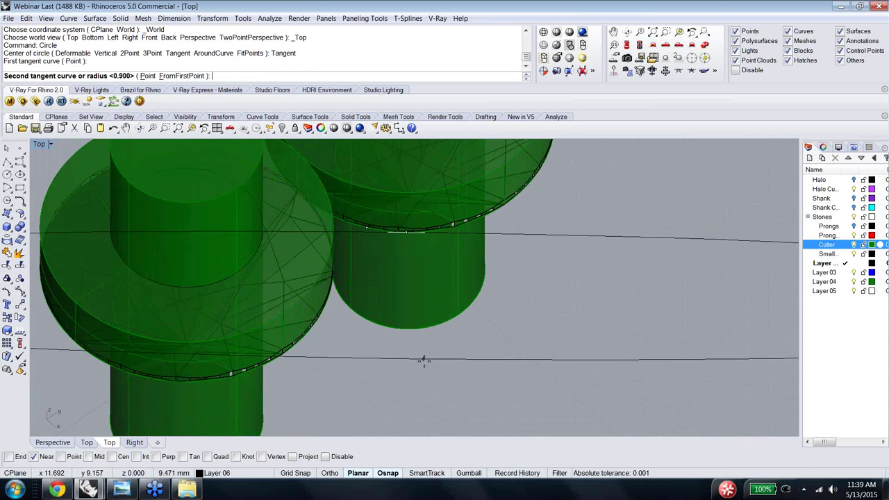
Step: Make the circle tangent to the neighbouring stone's edge as well, with a radius of 0.45 mm, and view it from above
{"action": "key", "text": "Left"}
{"action": "key", "text": "Left"}
{"action": "key", "text": "Left"}
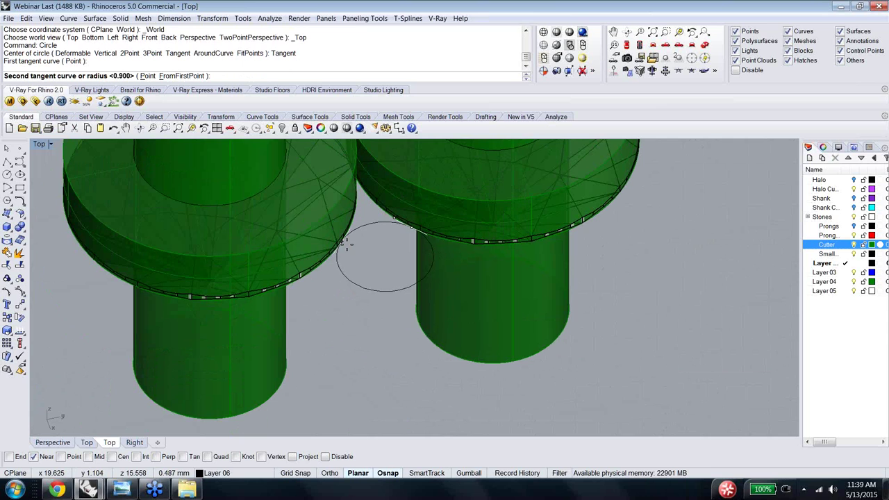
{"action": "left_click", "coordinate": [344, 242]}
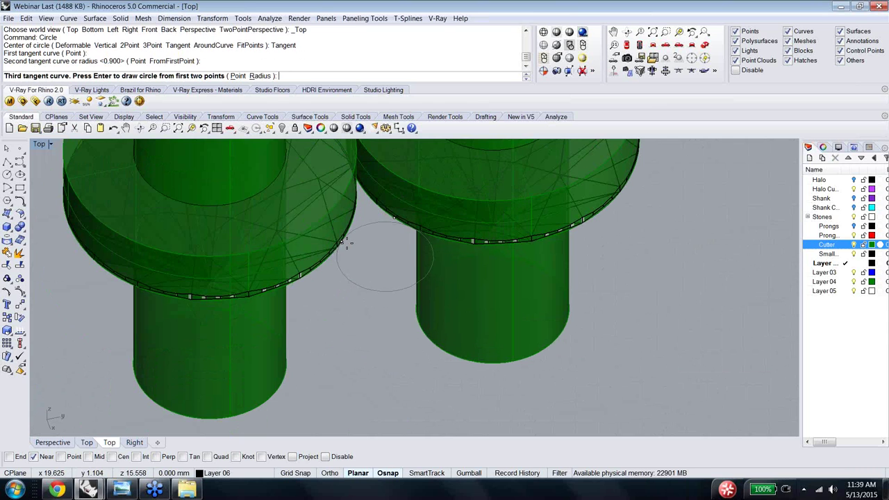
{"action": "left_click", "coordinate": [261, 74]}
{"action": "type", "text": ".45"}
{"action": "key", "text": "Return"}
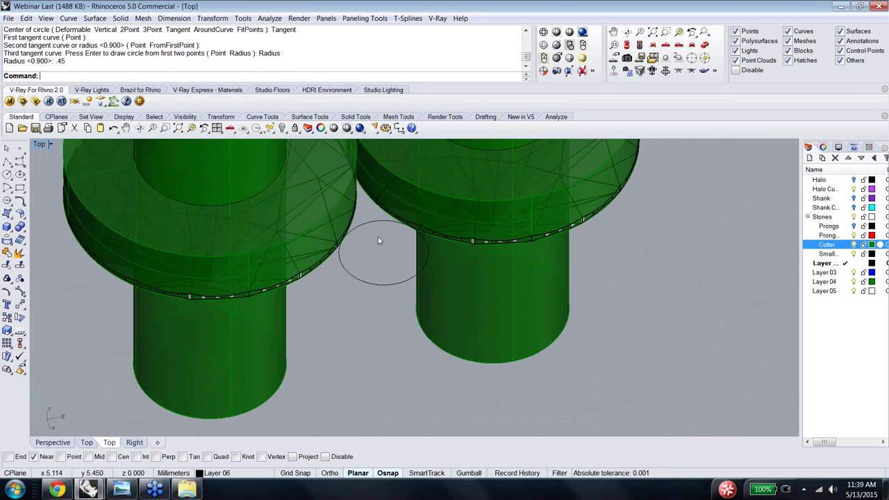
{"action": "key", "text": "Home"}
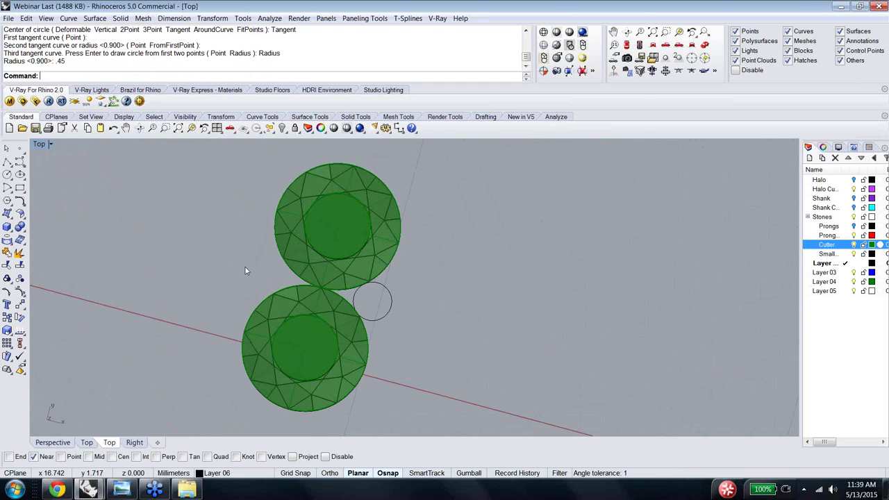
Step: Start a second circle tangent to both stones' edges on the opposite side of their contact point
{"action": "key", "text": "Return"}
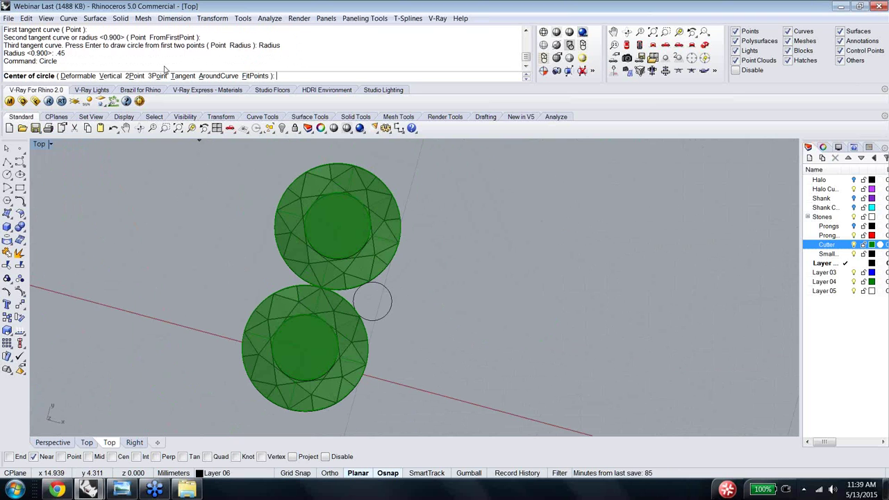
{"action": "left_click", "coordinate": [172, 75]}
{"action": "right_click_drag", "start_coordinate": [209, 238], "coordinate": [282, 162]}
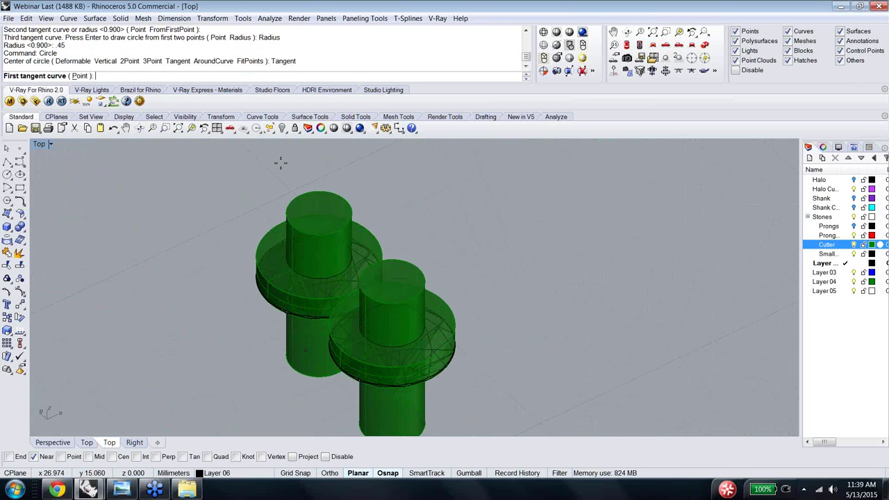
{"action": "scroll", "coordinate": [313, 333], "scroll_direction": "up", "scroll_amount": 5}
{"action": "left_click", "coordinate": [437, 357]}
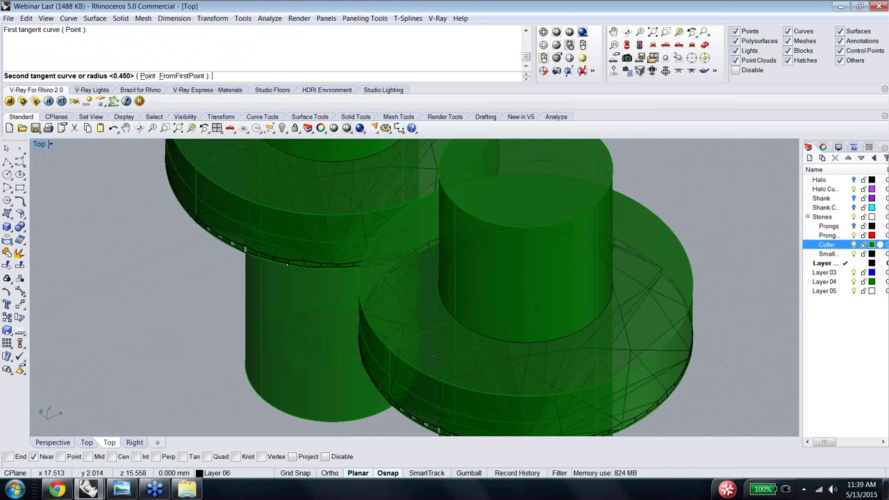
{"action": "right_click_drag", "start_coordinate": [437, 357], "coordinate": [589, 278]}
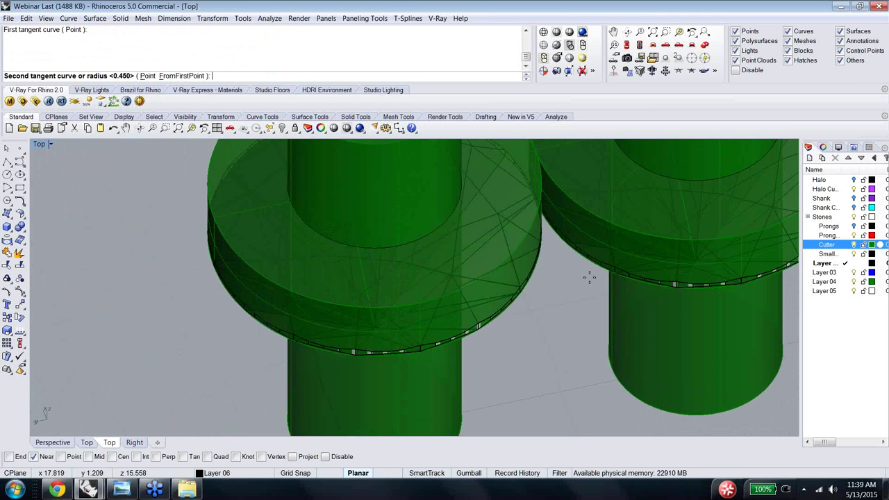
{"action": "left_click", "coordinate": [589, 278]}
{"action": "right_click_drag", "start_coordinate": [589, 278], "coordinate": [245, 254]}
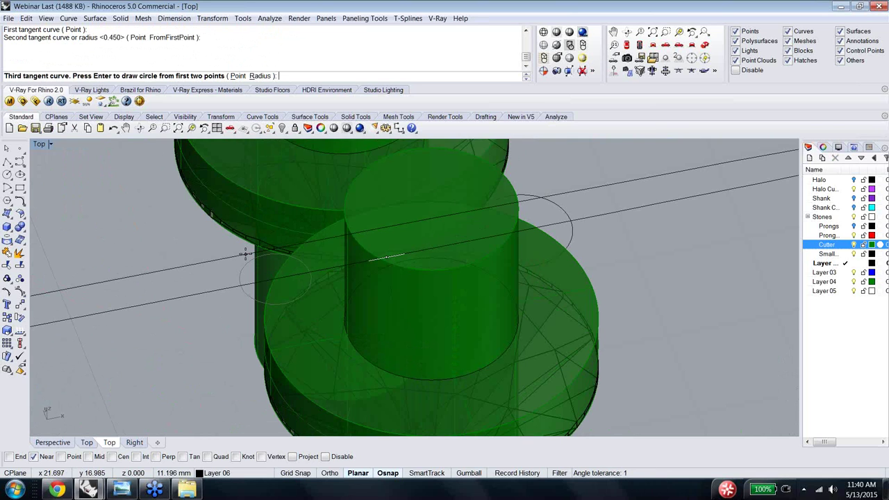
Step: Finish the second tangent circle with a radius of .75/2
{"action": "type", "text": ".75/2"}
{"action": "key", "text": "Return"}
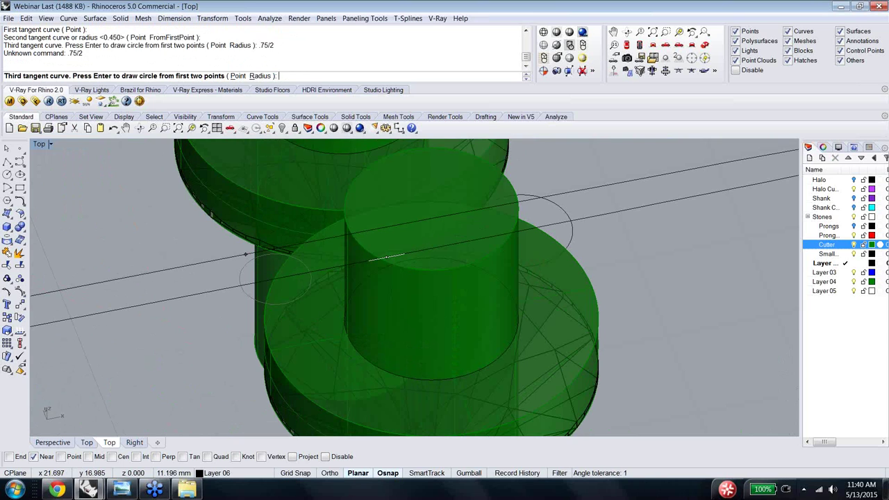
{"action": "left_click", "coordinate": [259, 76]}
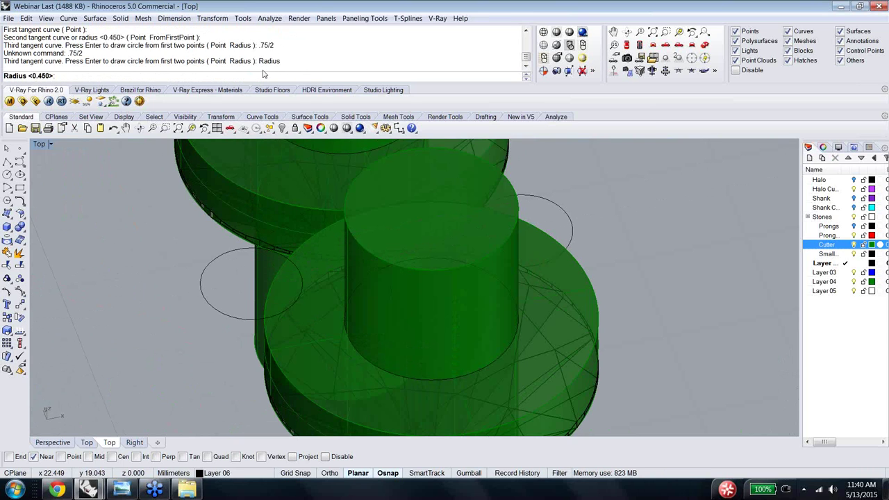
{"action": "type", "text": ".75/2"}
{"action": "key", "text": "Return"}
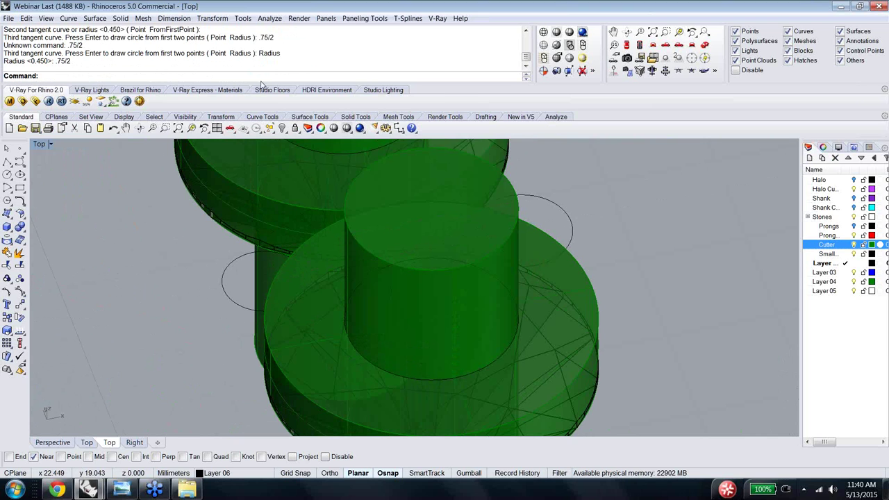
Step: Compare the two tangent circles between the stones from the Top view and from angled views
{"action": "type", "text": "Top"}
{"action": "key", "text": "Return"}
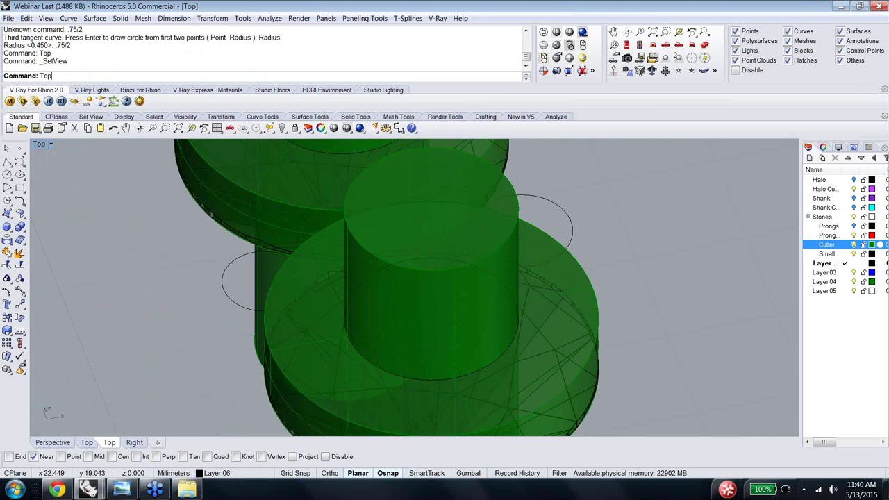
{"action": "scroll", "coordinate": [546, 239], "scroll_direction": "down", "scroll_amount": 5}
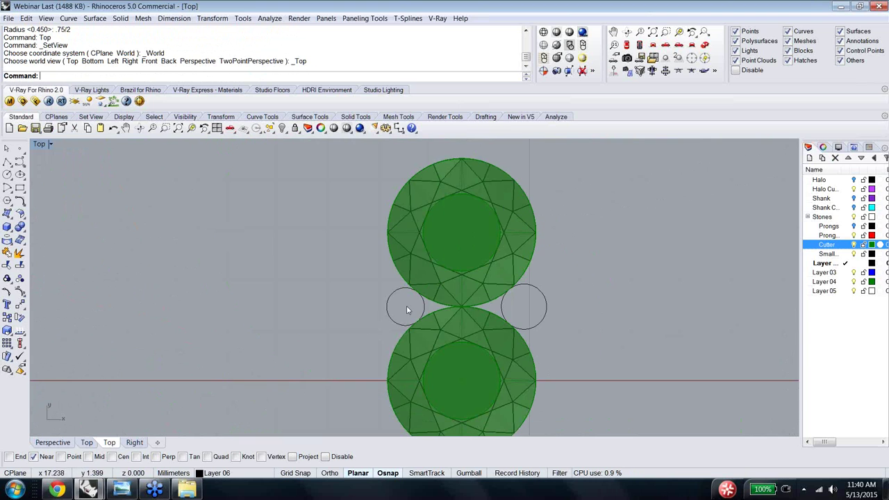
{"action": "right_click_drag", "start_coordinate": [426, 314], "coordinate": [302, 199], "text": "ctrl+shift"}
{"action": "right_click_drag", "start_coordinate": [414, 312], "coordinate": [486, 351], "text": "ctrl+shift"}
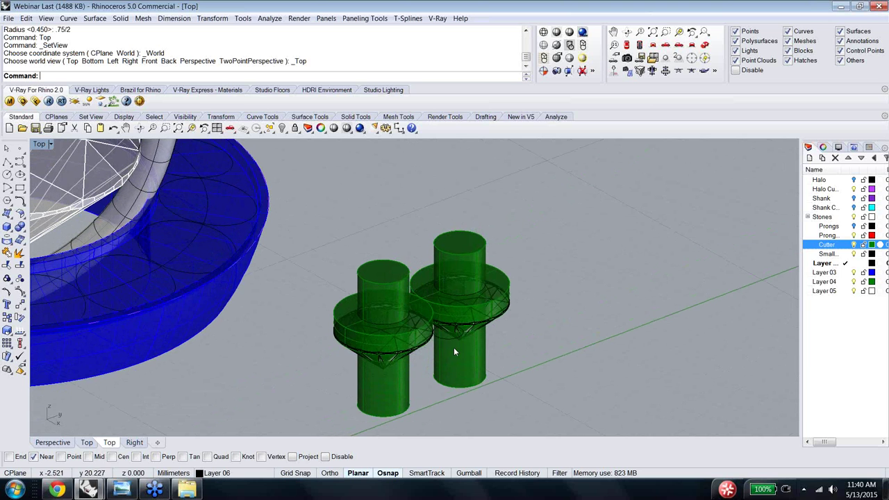
Step: Start a line extending to both sides from the centre of the larger tangent circle, using the Front view
{"action": "type", "text": "line"}
{"action": "key", "text": "Return"}
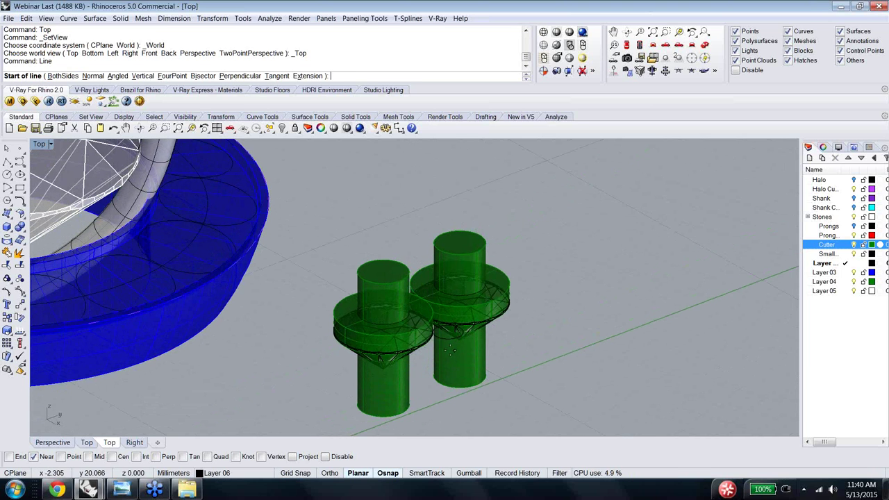
{"action": "type", "text": "front"}
{"action": "key", "text": "Return"}
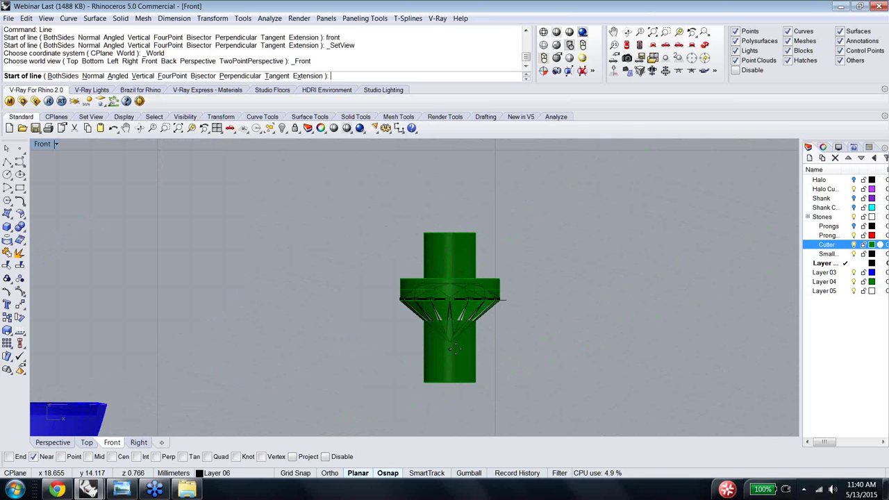
{"action": "right_click_drag", "start_coordinate": [453, 349], "coordinate": [487, 352], "text": "ctrl+shift"}
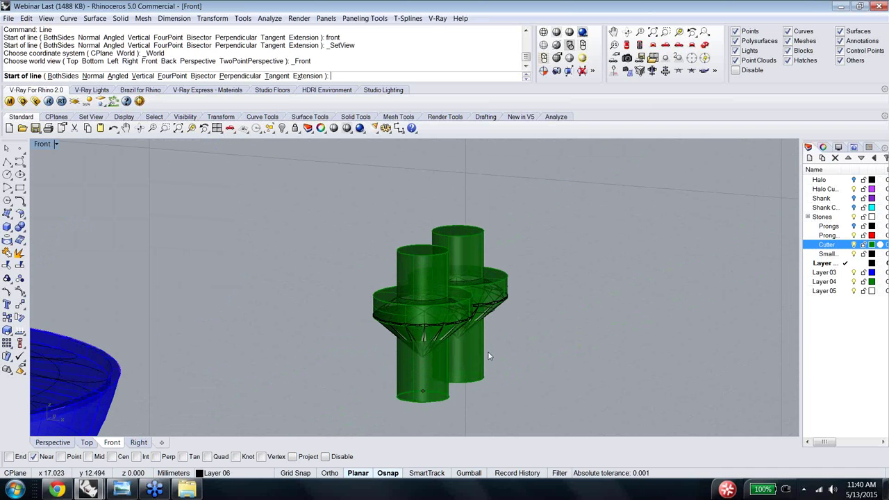
{"action": "right_click", "coordinate": [118, 458]}
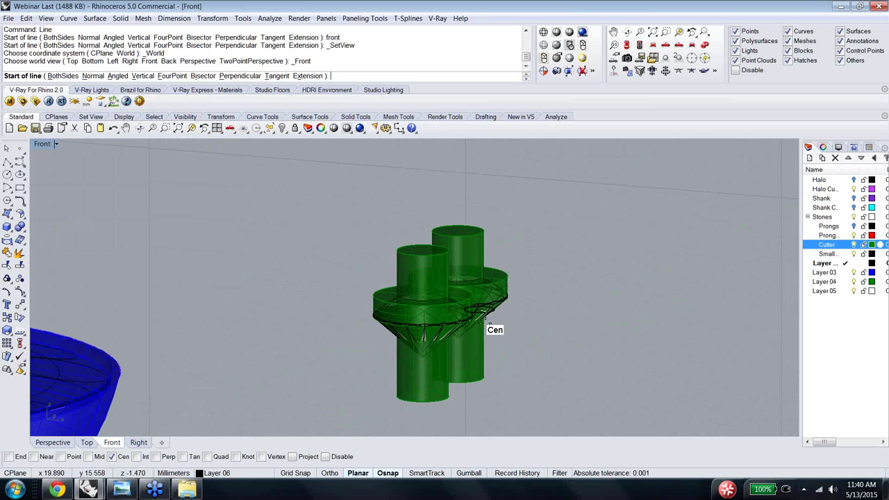
{"action": "left_click", "coordinate": [487, 322]}
{"action": "type", "text": "b"}
{"action": "key", "text": "Return"}
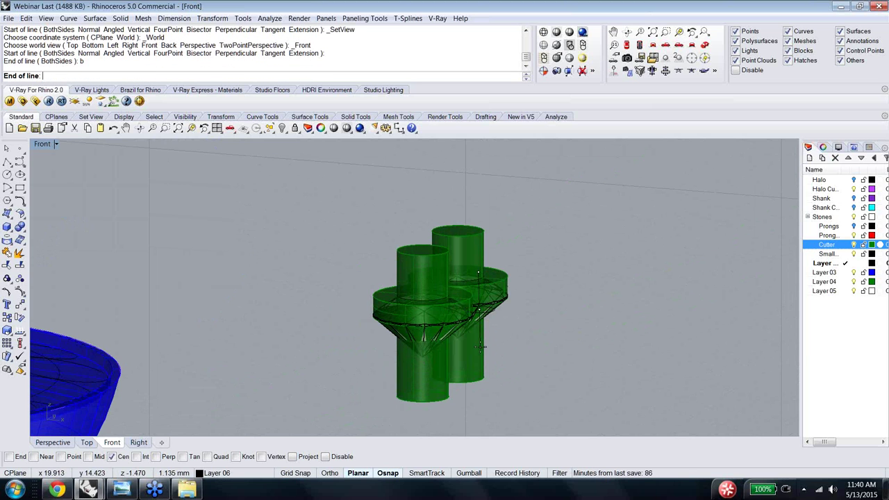
Step: Finish the line vertically with Ortho in the Right view, extending about 0.344 mm on each side of the circle's centre
{"action": "right_click_drag", "start_coordinate": [481, 342], "coordinate": [460, 336]}
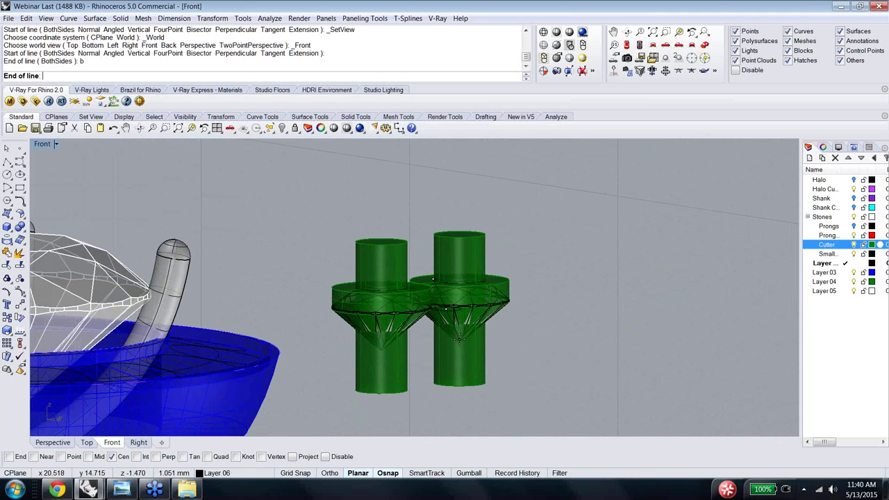
{"action": "type", "text": "ight"}
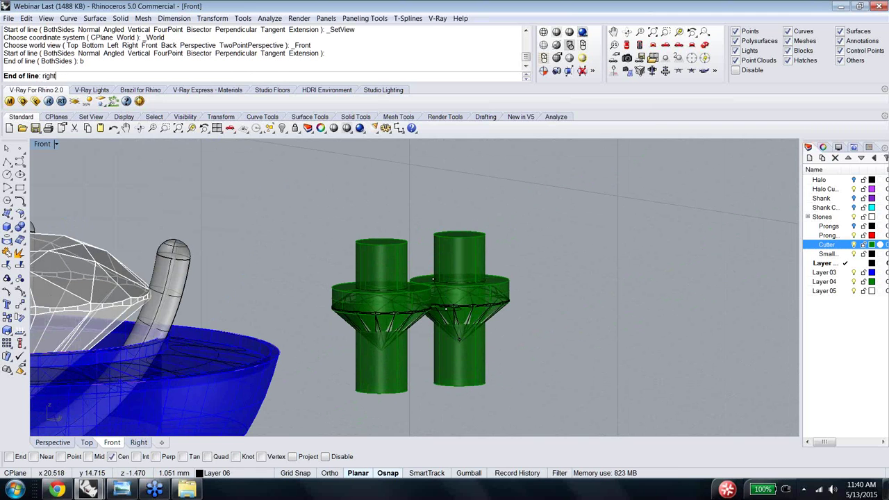
{"action": "key", "text": "Return"}
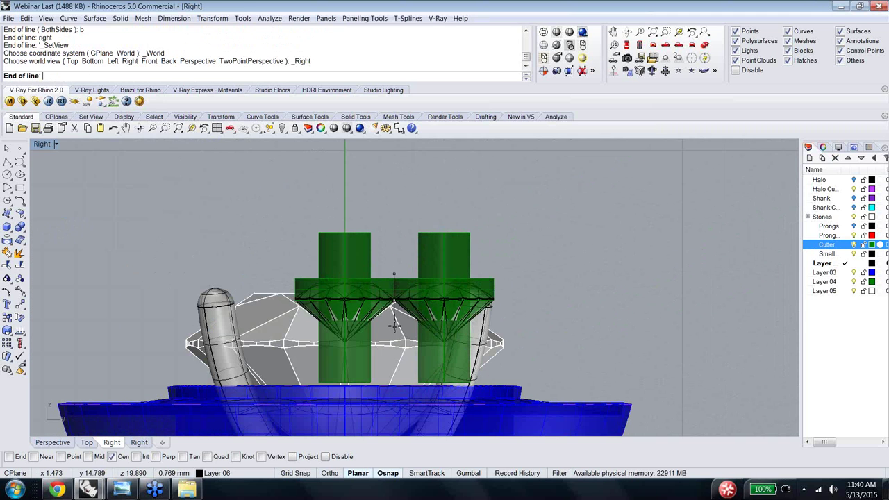
{"action": "key", "text": "F8"}
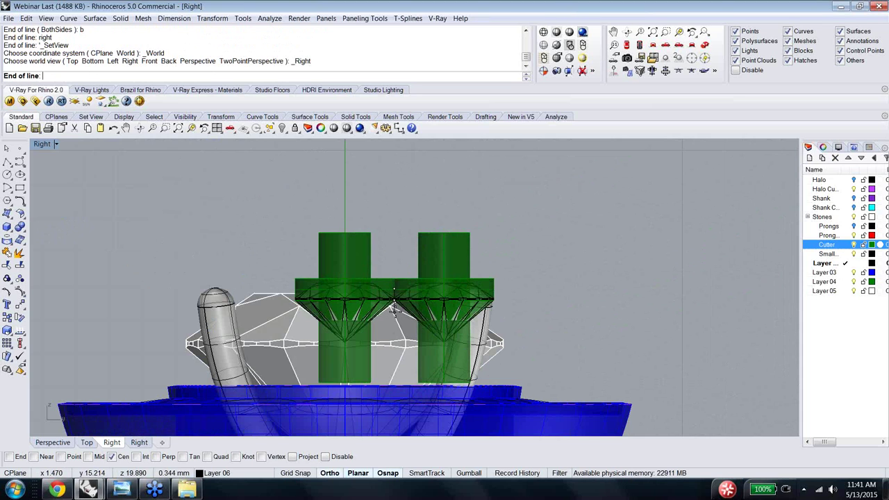
{"action": "key", "text": "Escape"}
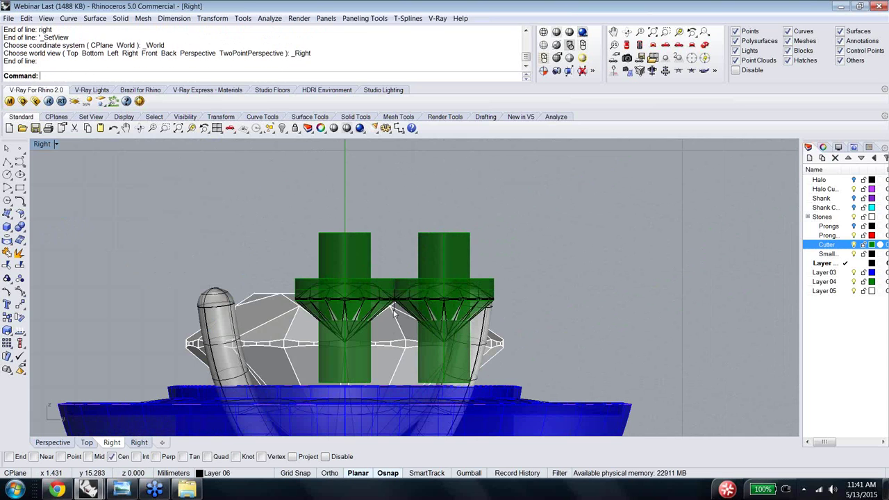
Step: Copy the vertical line from the larger circle's centre to the smaller circle's centre in the Top view
{"action": "left_click", "coordinate": [397, 316]}
{"action": "type", "text": "Top"}
{"action": "key", "text": "Return"}
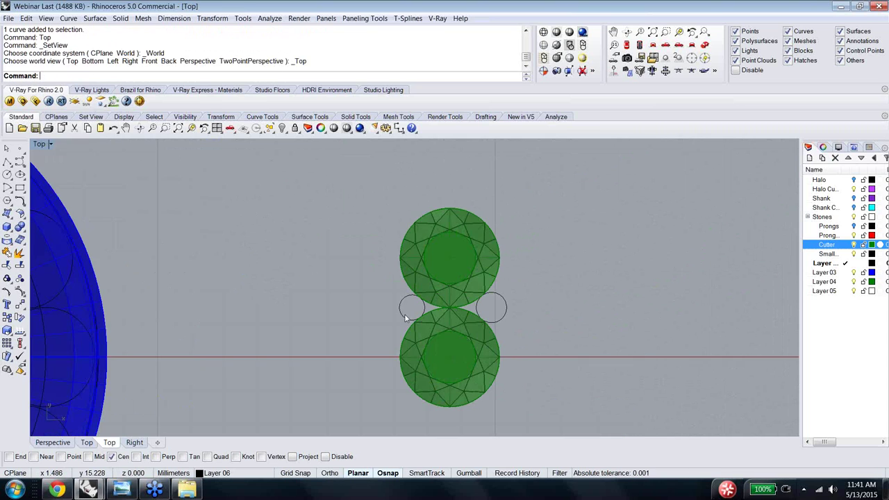
{"action": "type", "text": "Copy"}
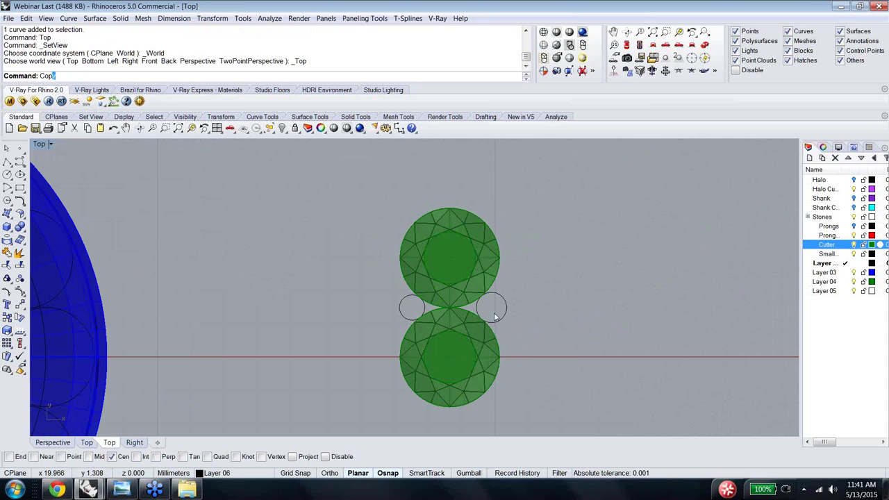
{"action": "key", "text": "Return"}
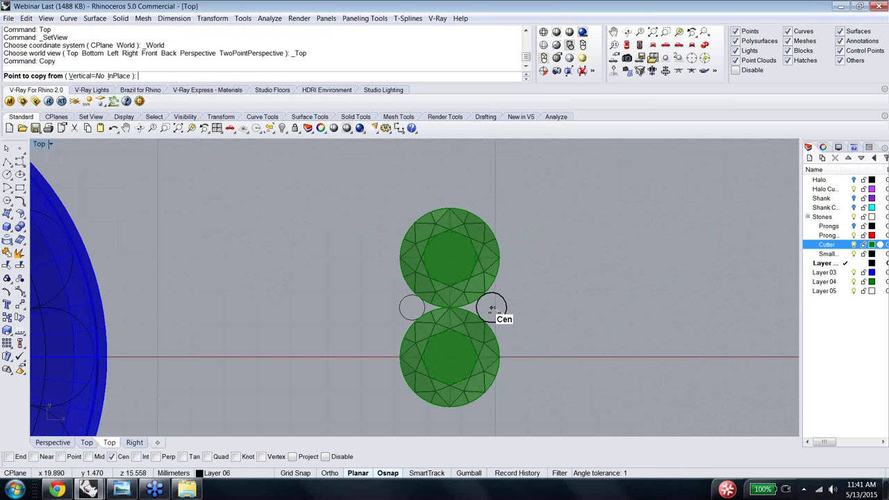
{"action": "left_click", "coordinate": [492, 307]}
{"action": "left_click", "coordinate": [412, 307]}
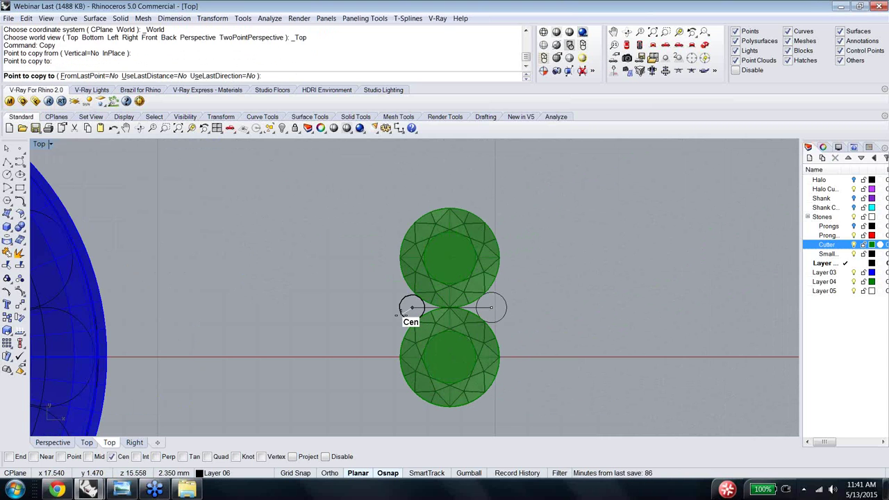
{"action": "key", "text": "Return"}
Step: Pipe the vertical line in the larger circle with round caps and a diameter of .9 at both ends
{"action": "right_click_drag", "start_coordinate": [584, 416], "coordinate": [568, 398], "text": "ctrl+shift"}
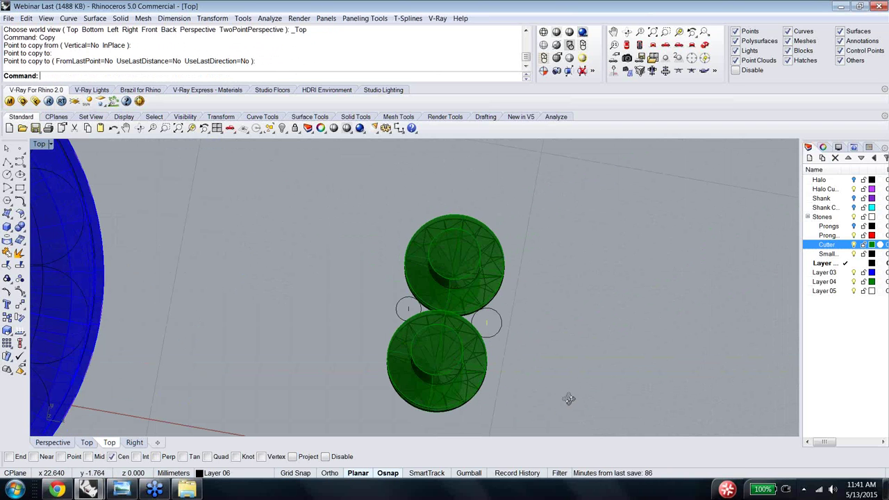
{"action": "type", "text": "Pipe"}
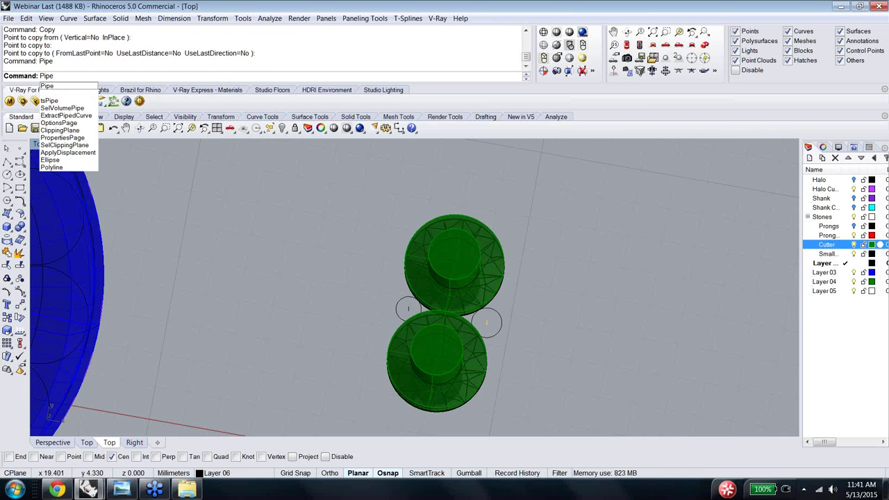
{"action": "key", "text": "Return"}
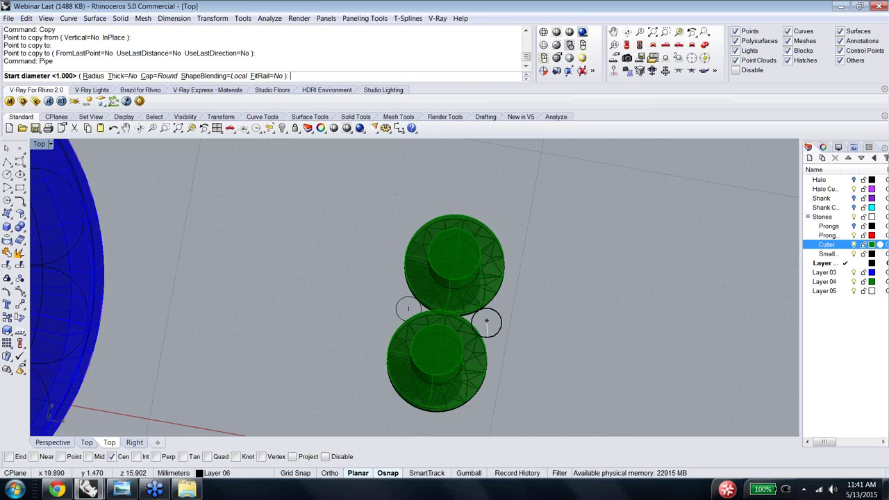
{"action": "type", "text": ".9"}
{"action": "key", "text": "Return"}
{"action": "key", "text": "Return"}
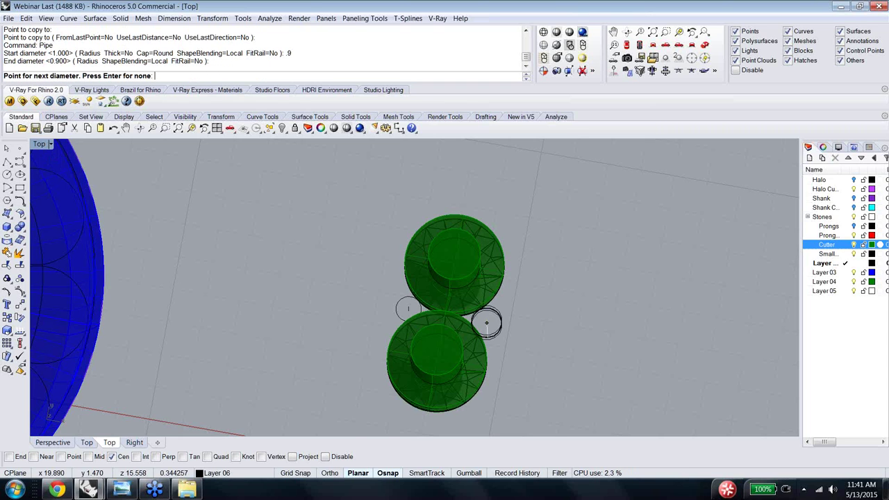
{"action": "key", "text": "Return"}
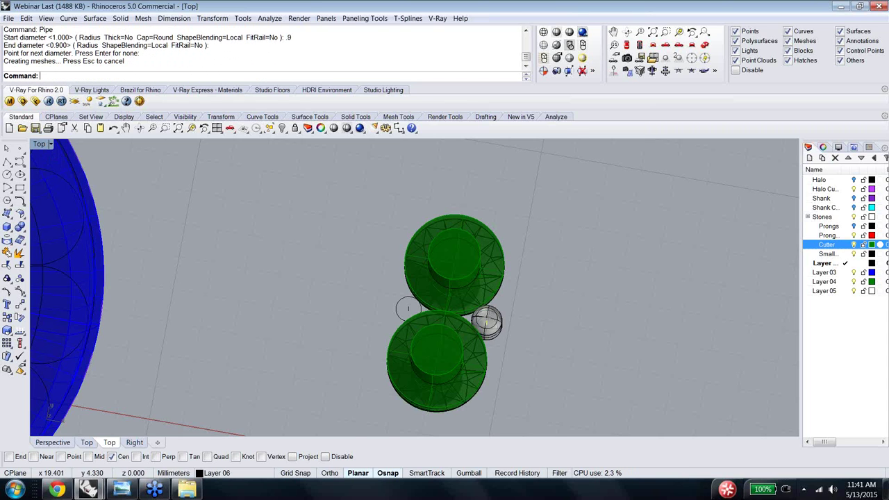
Step: Pipe the vertical line in the smaller circle with round caps and a diameter of .75 at both ends
{"action": "left_click", "coordinate": [410, 316]}
{"action": "key", "text": "Return"}
{"action": "type", "text": ".75"}
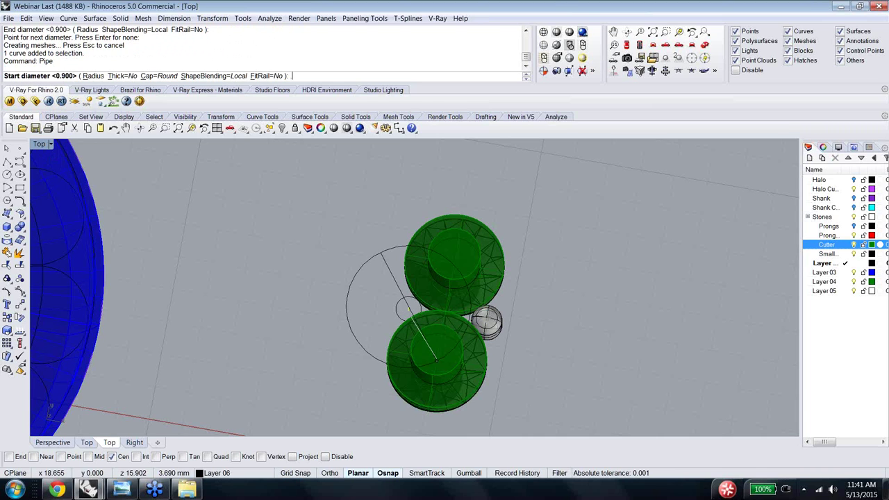
{"action": "key", "text": "Return"}
{"action": "key", "text": "Return"}
{"action": "key", "text": "Return"}
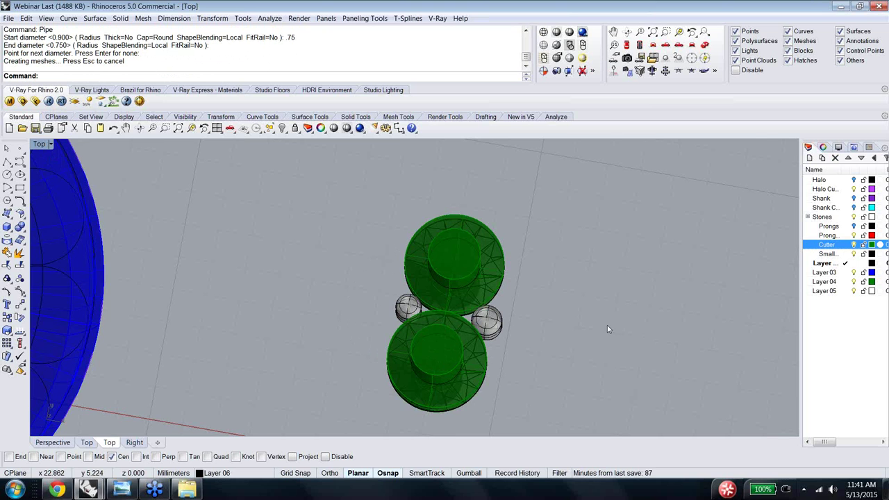
Step: Try deleting the upper stone together with its cutter, and undo the deletion
{"action": "scroll", "coordinate": [607, 325], "scroll_direction": "down", "scroll_amount": 5}
{"action": "right_click_drag", "start_coordinate": [607, 325], "coordinate": [539, 309]}
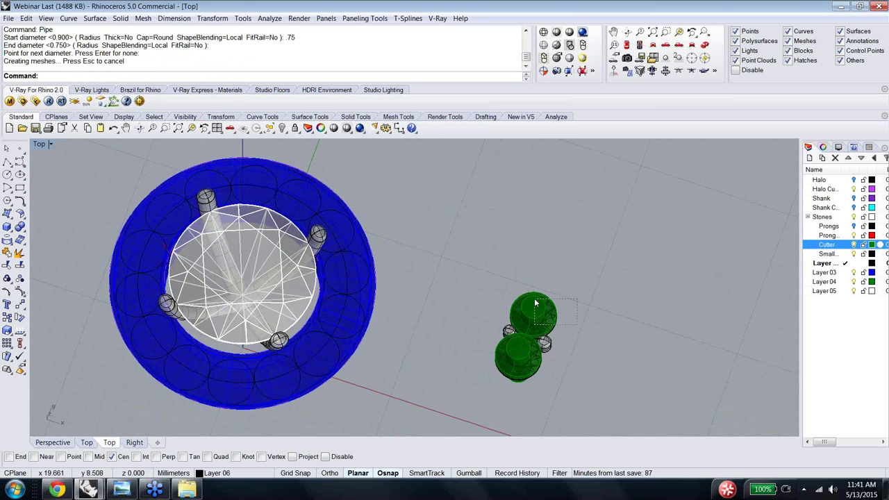
{"action": "left_click", "coordinate": [534, 309]}
{"action": "key", "text": "Delete"}
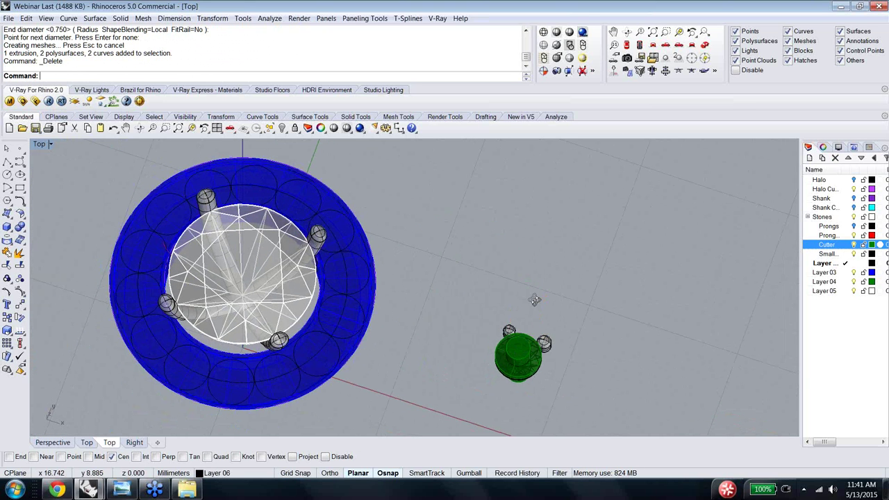
{"action": "right_click_drag", "start_coordinate": [535, 300], "coordinate": [572, 339]}
{"action": "key", "text": "ctrl+z"}
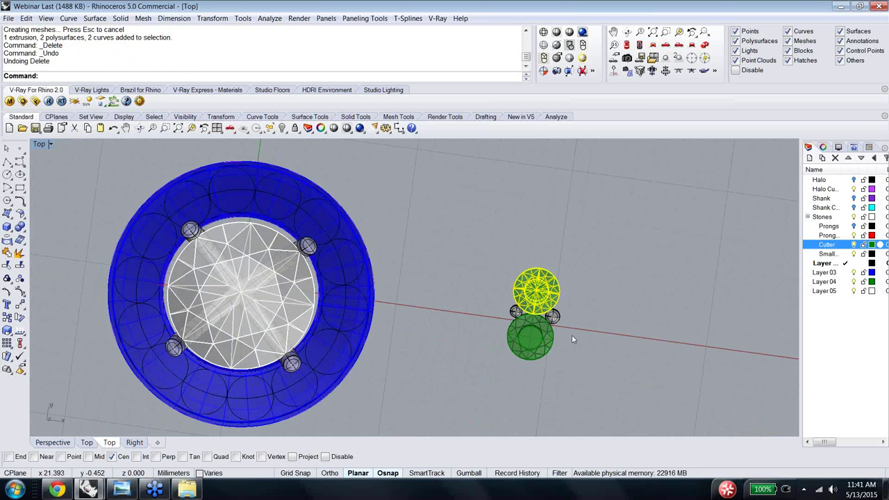
Step: Nudge the larger prong with its line 0.15 mm inward toward the stones' contact point in the Top view
{"action": "type", "text": "Top"}
{"action": "key", "text": "Return"}
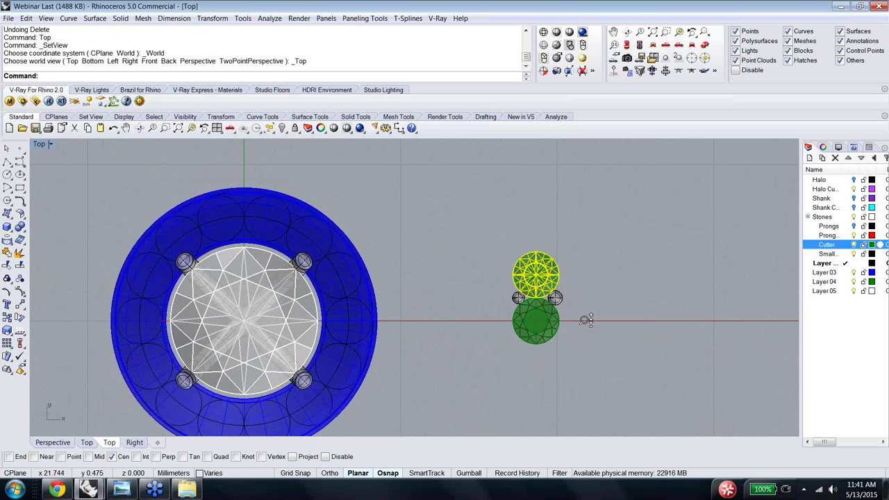
{"action": "scroll", "coordinate": [587, 319], "scroll_direction": "up", "scroll_amount": 3}
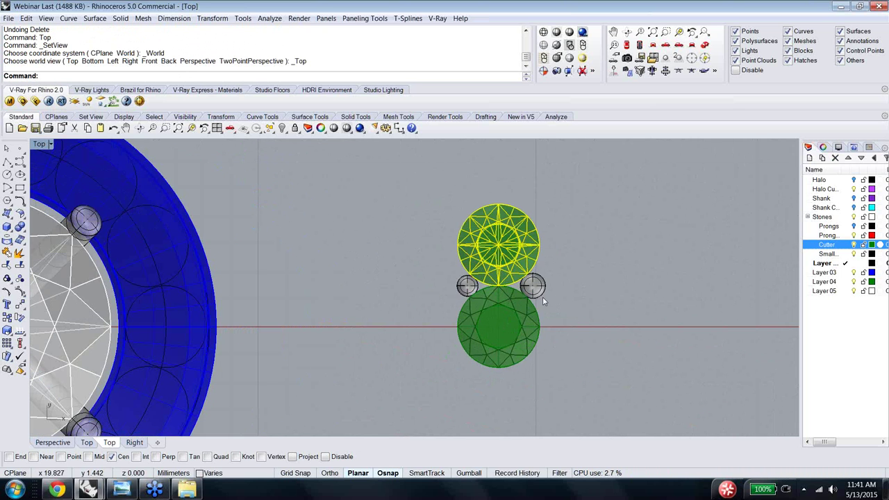
{"action": "left_click", "coordinate": [568, 311]}
{"action": "left_click", "coordinate": [540, 289]}
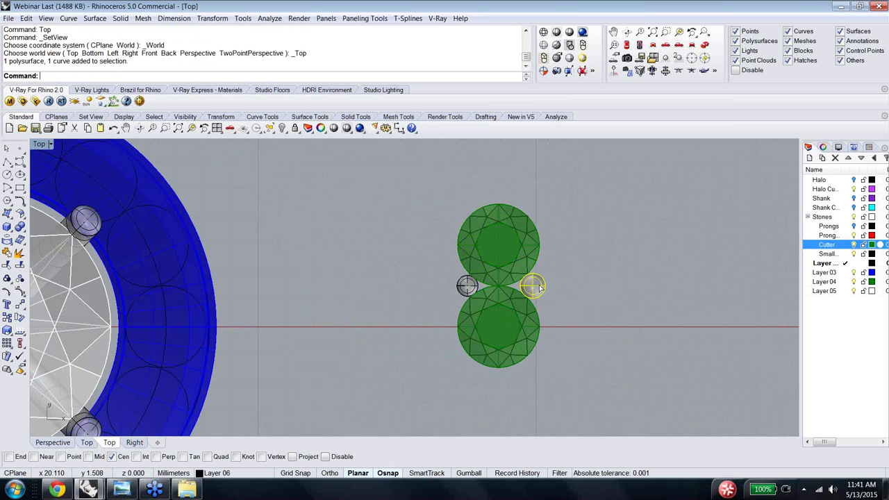
{"action": "key", "text": "alt+Left"}
{"action": "key", "text": "alt+Left"}
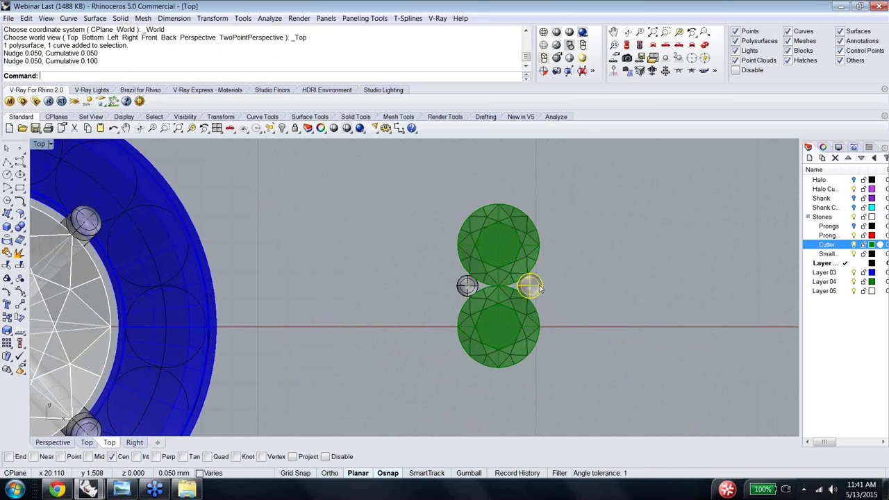
{"action": "key", "text": "alt+Left"}
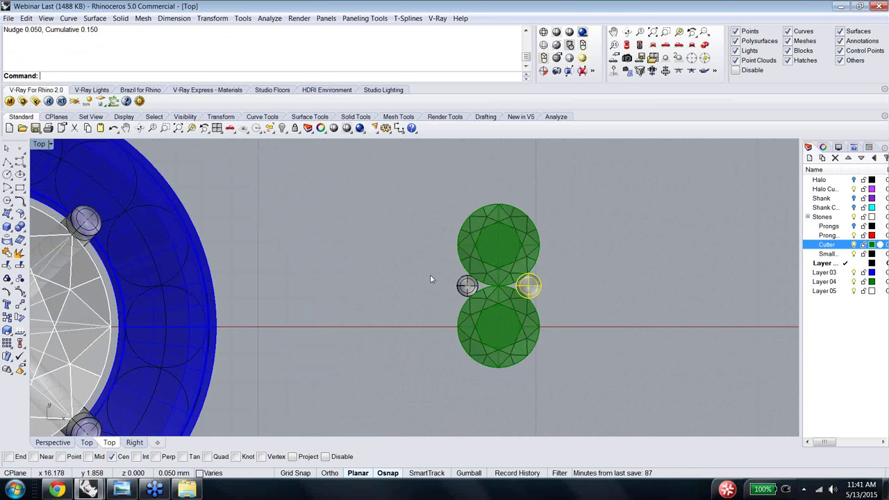
Step: Nudge the smaller prong with its curves 0.15 mm inward toward the stones' contact point
{"action": "left_click", "coordinate": [461, 289]}
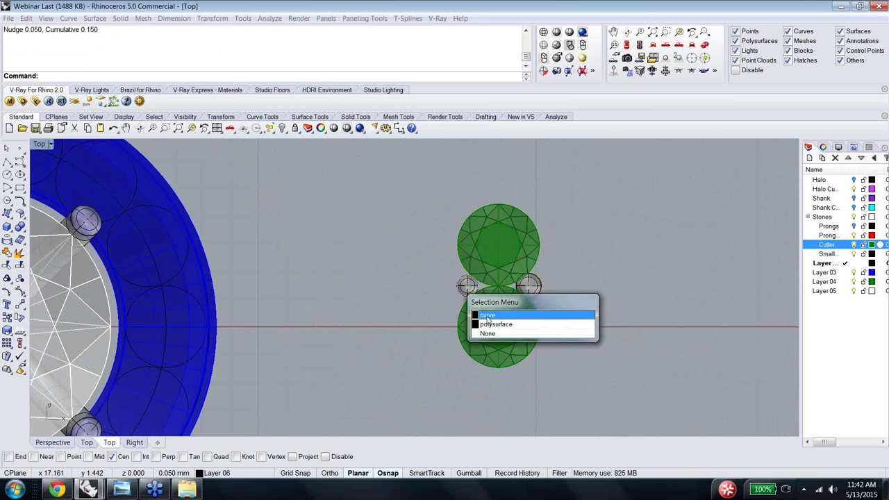
{"action": "key", "text": "Escape"}
{"action": "left_click_drag", "start_coordinate": [425, 247], "coordinate": [501, 311]}
{"action": "key", "text": "alt+Right"}
{"action": "key", "text": "alt+Right"}
{"action": "key", "text": "alt+Right"}
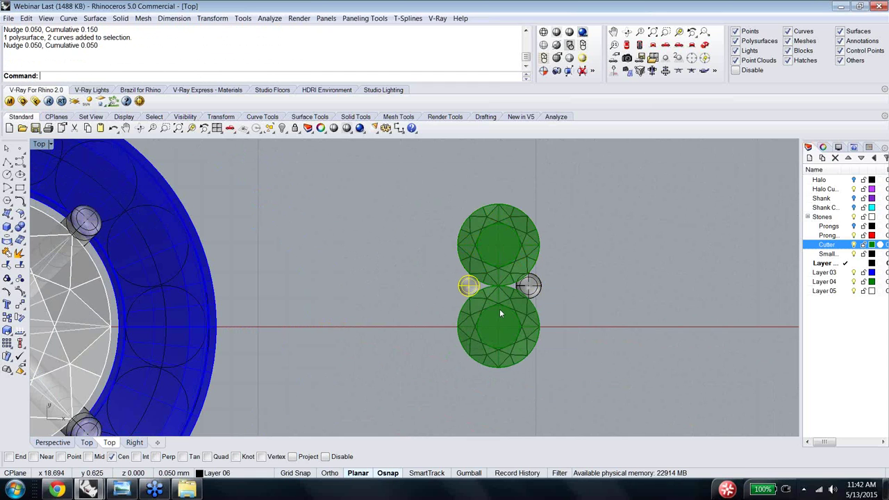
Step: Delete the upper stone and its cutter, keeping the lower stone and the two prongs
{"action": "left_click", "coordinate": [591, 327]}
{"action": "left_click_drag", "start_coordinate": [577, 275], "coordinate": [535, 206]}
{"action": "left_click", "coordinate": [546, 231]}
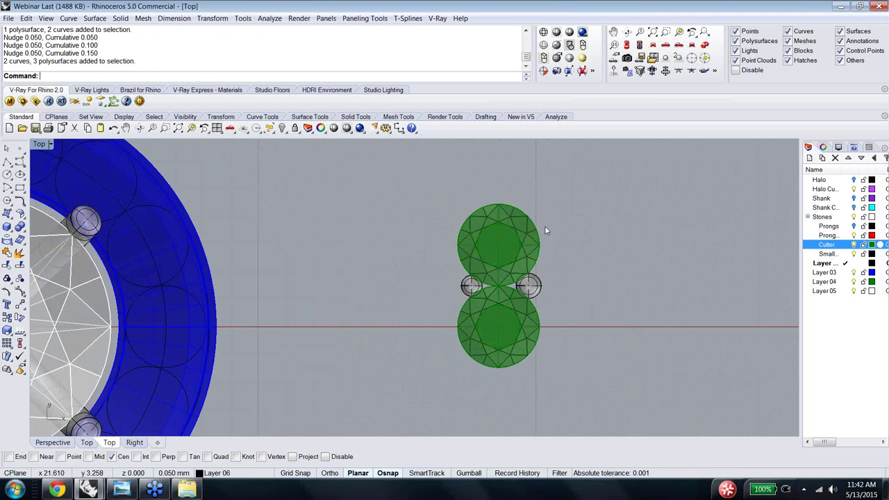
{"action": "left_click_drag", "start_coordinate": [471, 203], "coordinate": [451, 188]}
{"action": "key", "text": "Delete"}
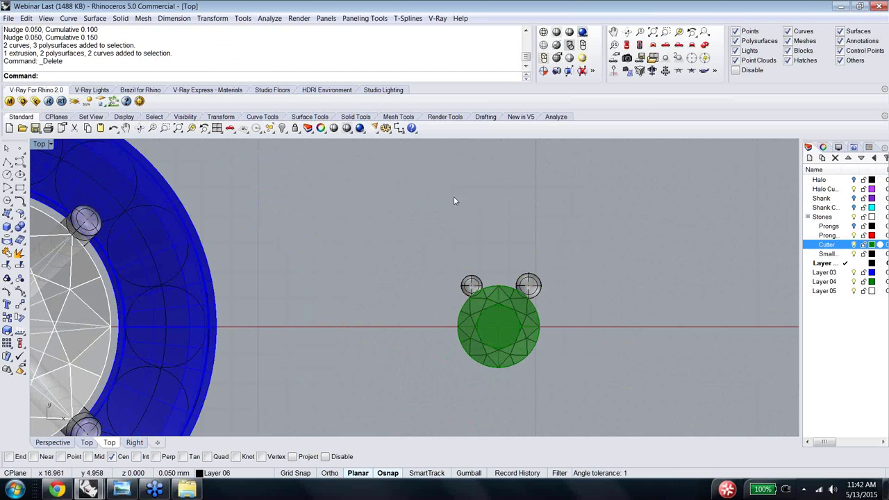
{"action": "scroll", "coordinate": [465, 241], "scroll_direction": "down", "scroll_amount": 2}
{"action": "scroll", "coordinate": [465, 239], "scroll_direction": "down", "scroll_amount": 2}
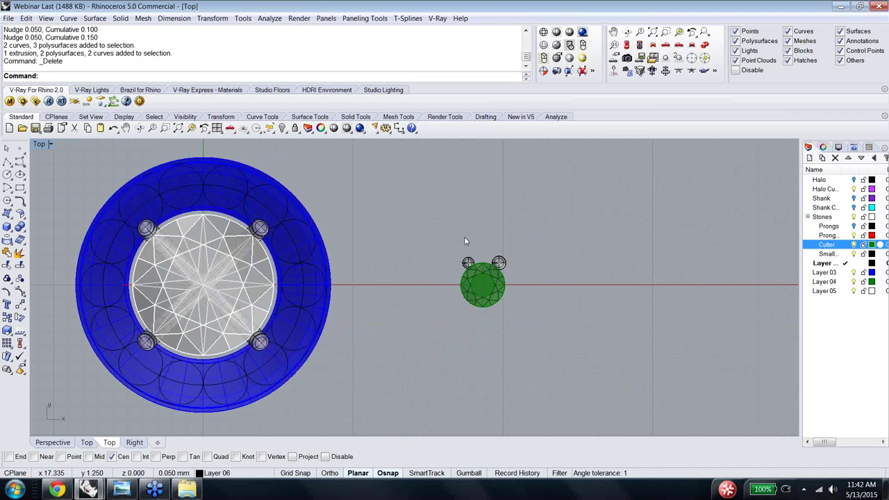
{"action": "right_click_drag", "start_coordinate": [465, 241], "coordinate": [553, 366], "text": "ctrl+shift"}
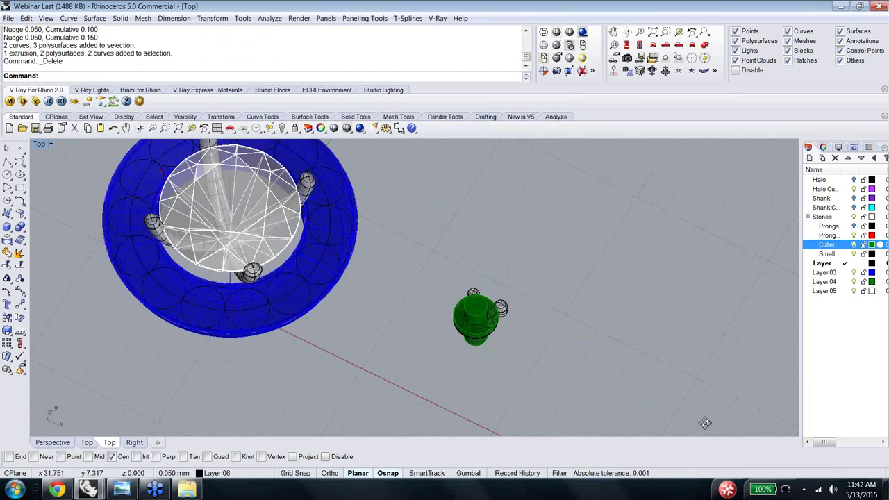
{"action": "right_click_drag", "start_coordinate": [705, 423], "coordinate": [702, 425]}
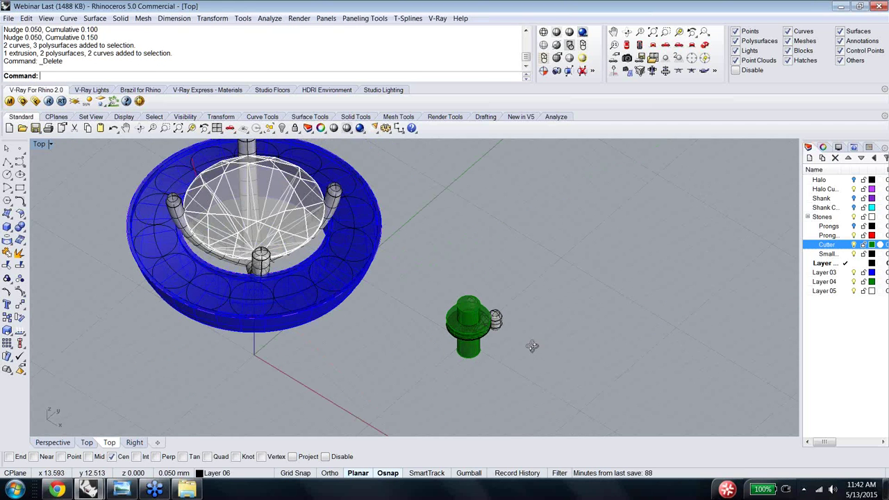
{"action": "mouse_move", "coordinate": [532, 346]}
{"action": "right_mouse_down"}
{"action": "mouse_move", "coordinate": [533, 355]}
{"action": "mouse_move", "coordinate": [524, 349]}
{"action": "right_mouse_up"}
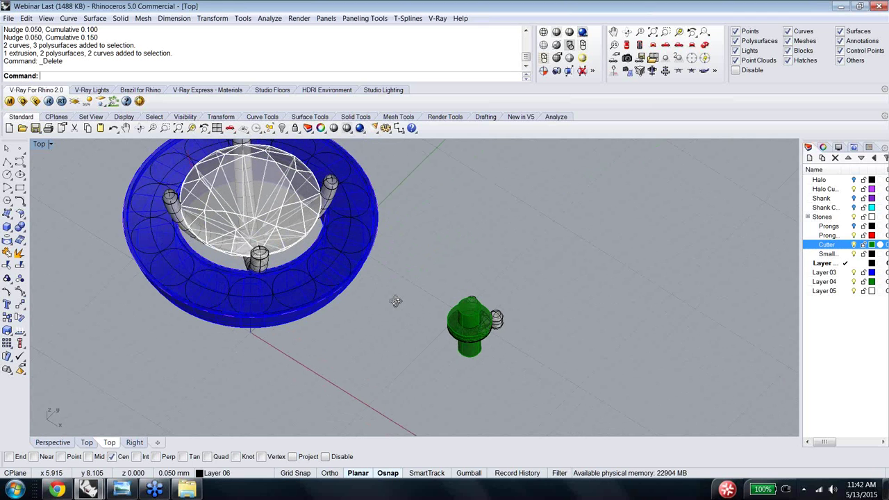
{"action": "right_click_drag", "start_coordinate": [396, 301], "coordinate": [538, 364]}
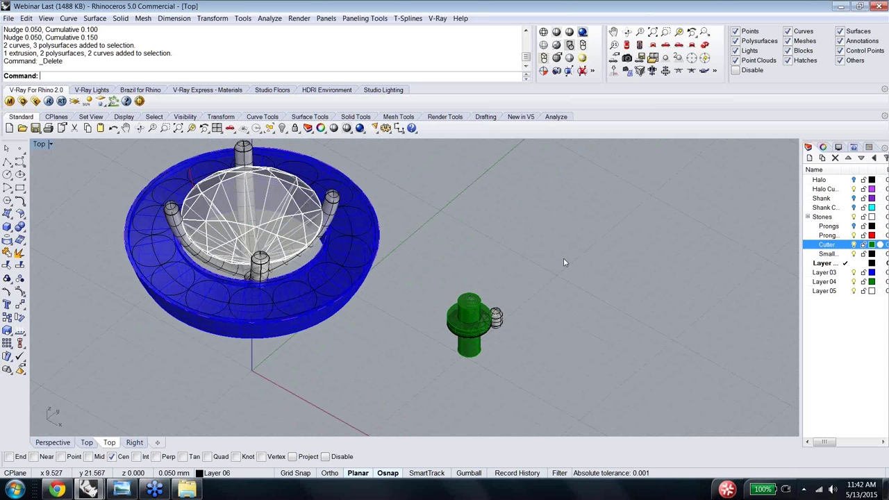
{"action": "right_click_drag", "start_coordinate": [562, 259], "coordinate": [524, 350]}
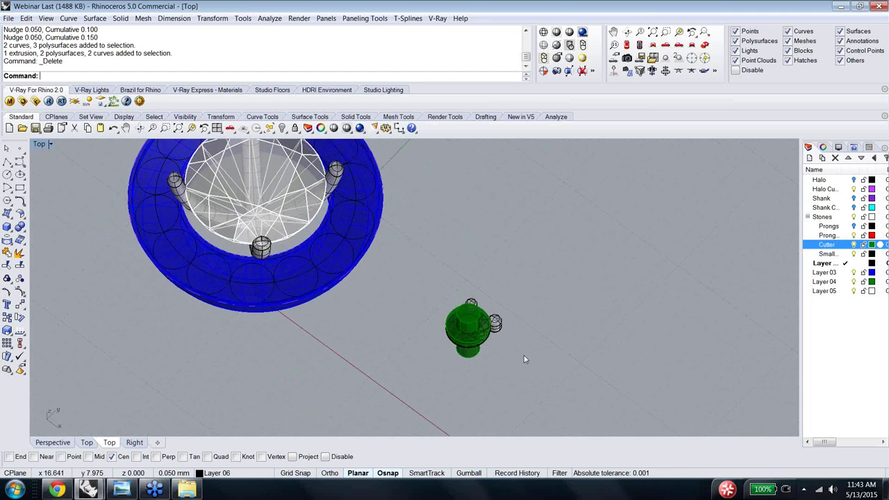
{"action": "key", "text": "Down"}
{"action": "key", "text": "Down"}
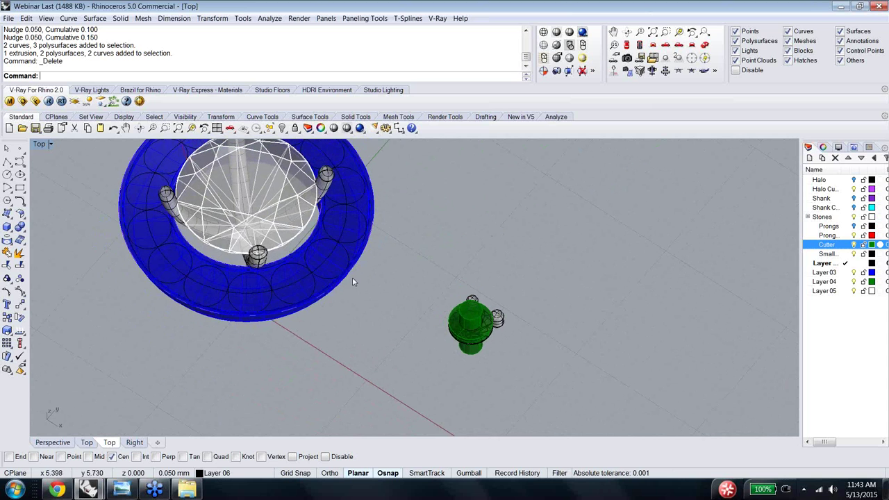
Step: Hide the black circular guide curve that runs through the centres of the halo's stone circles
{"action": "left_click", "coordinate": [316, 268]}
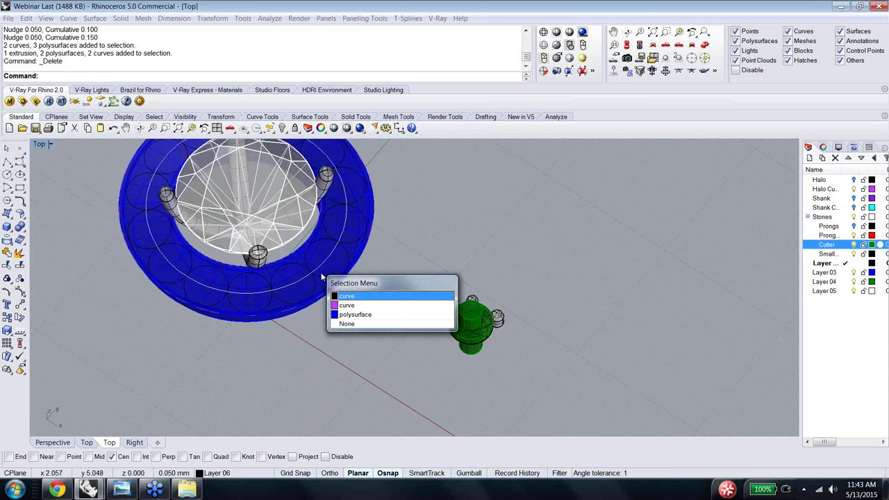
{"action": "left_click", "coordinate": [346, 298]}
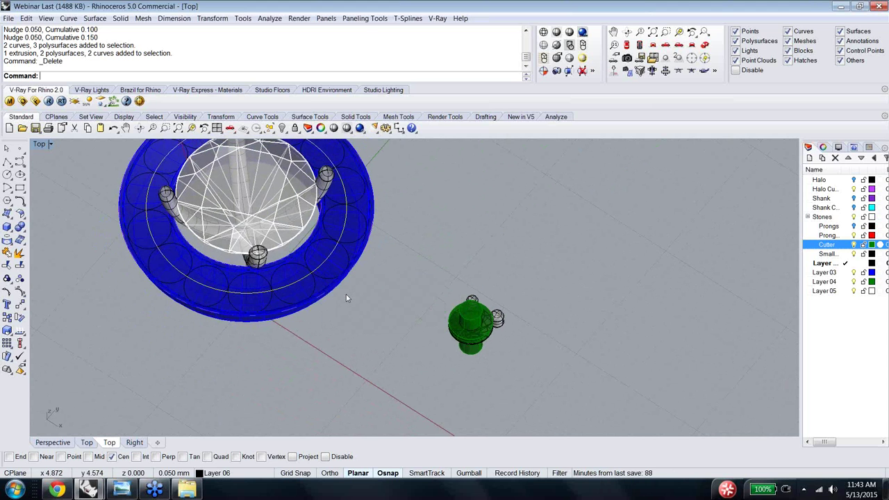
{"action": "type", "text": "Hide"}
{"action": "key", "text": "Return"}
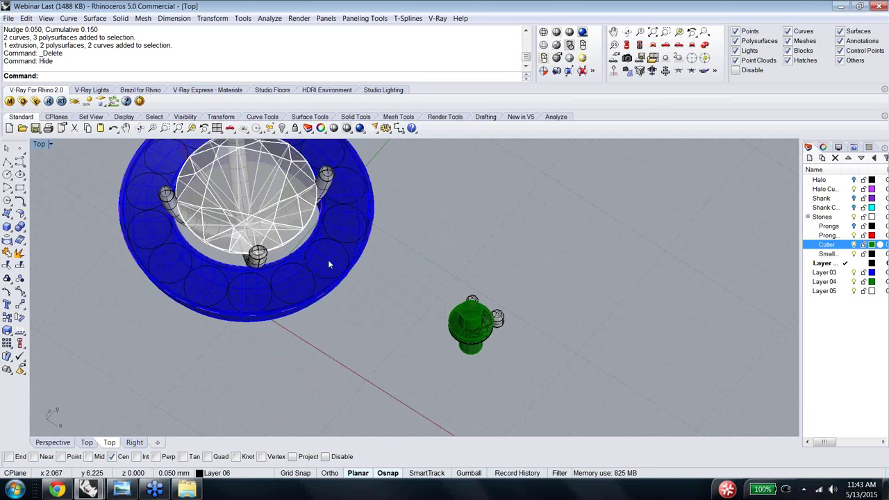
Step: Select the complete unit of stone, cutter, prongs and curves, and frame it beside the halo in the Perspective view
{"action": "left_click_drag", "start_coordinate": [427, 280], "coordinate": [428, 277]}
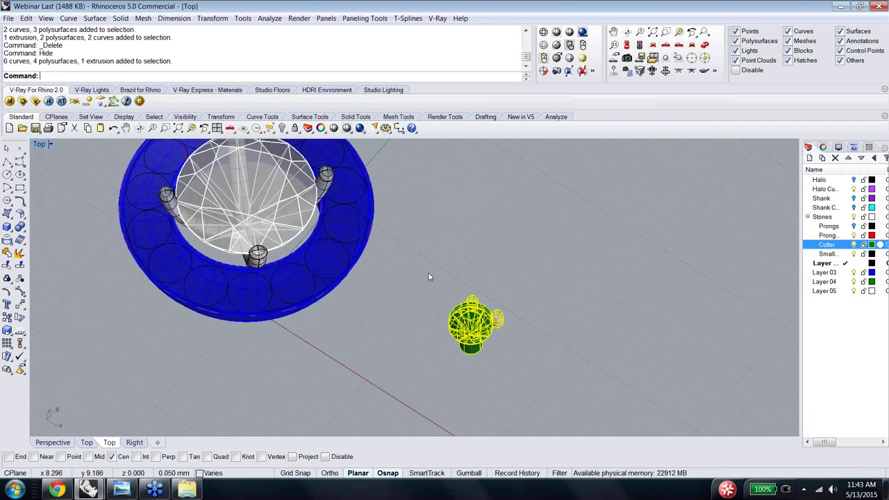
{"action": "left_click", "coordinate": [62, 444]}
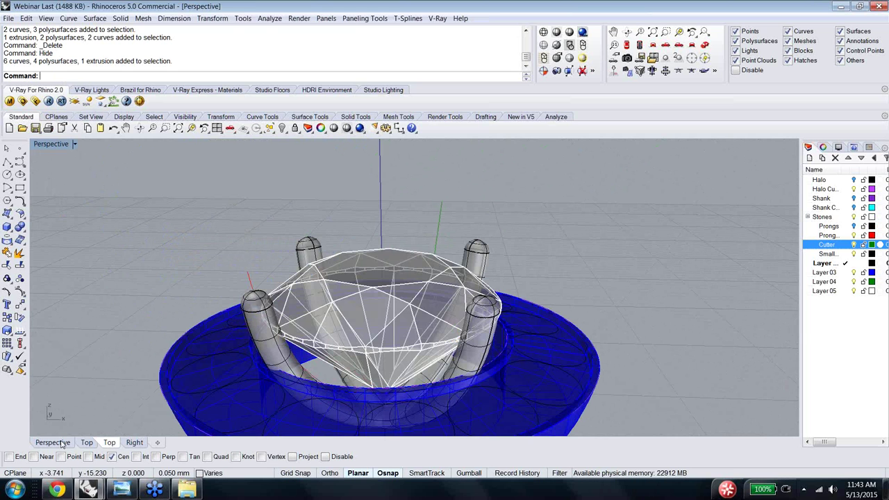
{"action": "scroll", "coordinate": [411, 248], "scroll_direction": "down", "scroll_amount": 3}
{"action": "right_click_drag", "start_coordinate": [411, 248], "coordinate": [544, 295]}
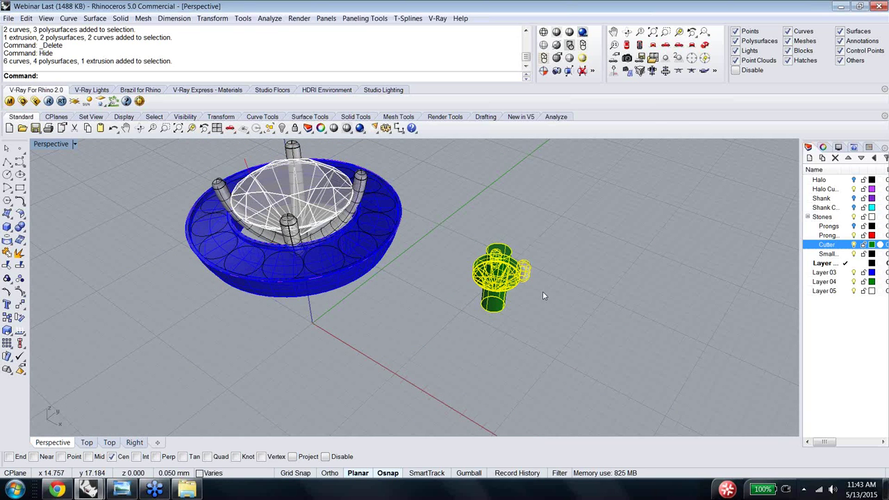
Step: Try OrientOnSrf on the unit with the base point at the stone's centre and an orthogonal reference point beyond its edge
{"action": "type", "text": "OrientOnSrf"}
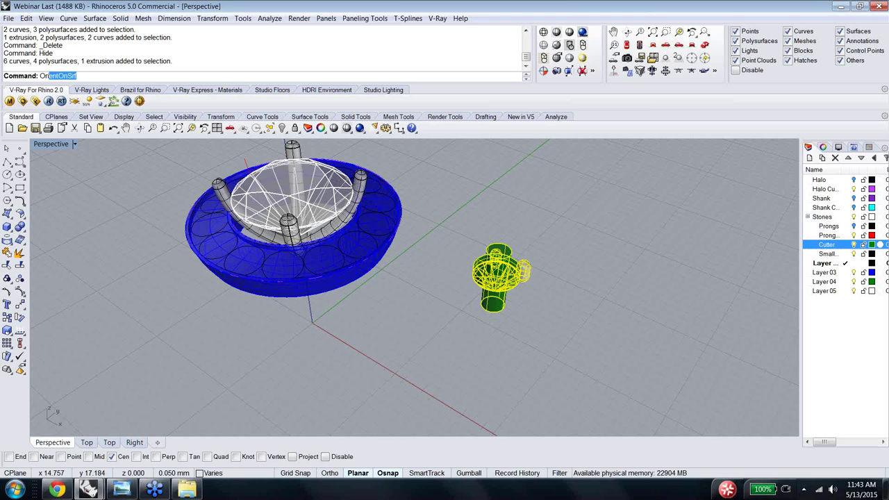
{"action": "key", "text": "Return"}
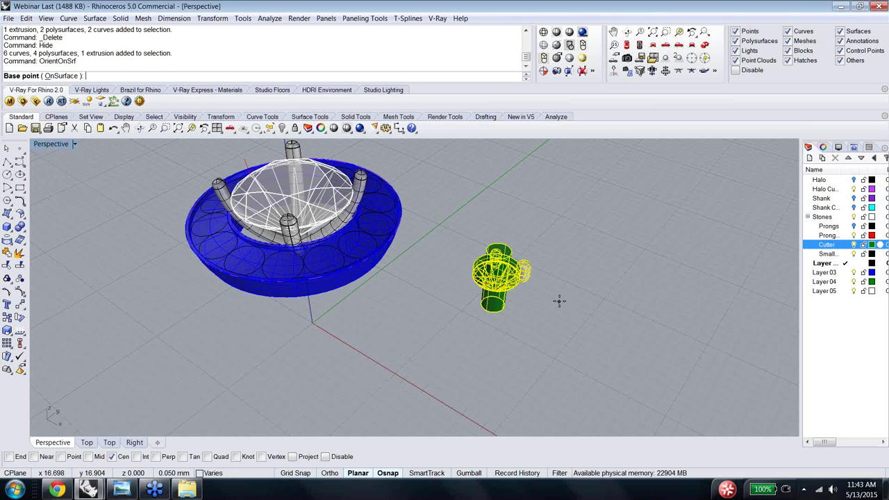
{"action": "scroll", "coordinate": [560, 301], "scroll_direction": "up", "scroll_amount": 5}
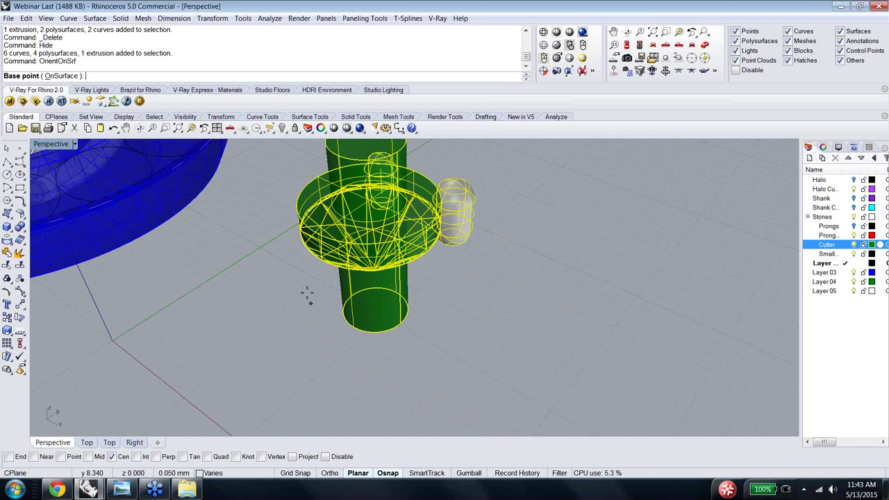
{"action": "right_click_drag", "start_coordinate": [307, 293], "coordinate": [347, 173]}
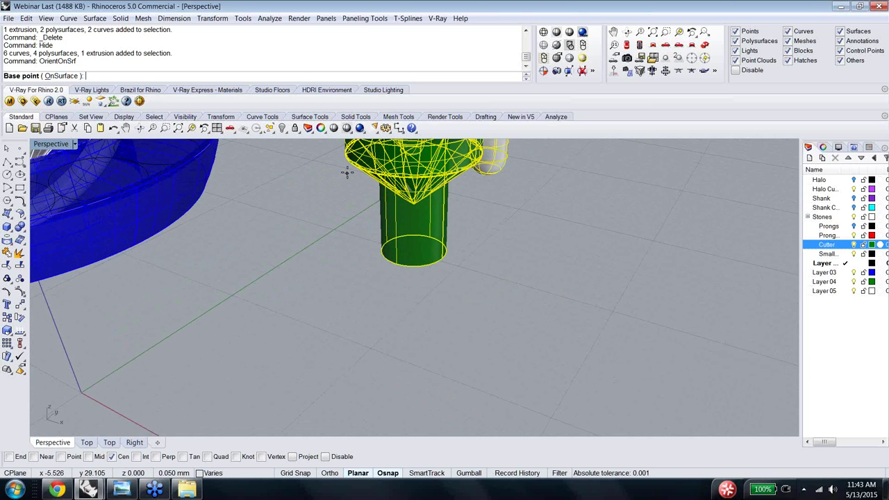
{"action": "left_click", "coordinate": [347, 173]}
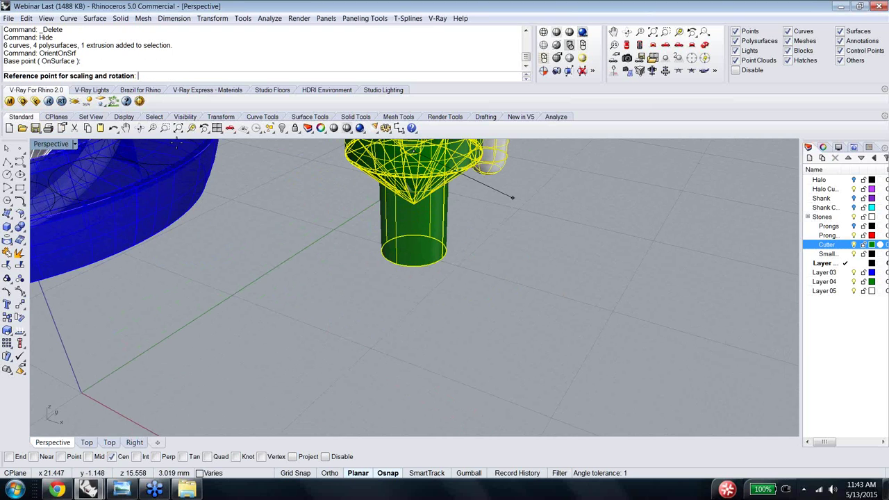
{"action": "right_click_drag", "start_coordinate": [513, 197], "coordinate": [480, 212]}
{"action": "key", "text": "F8"}
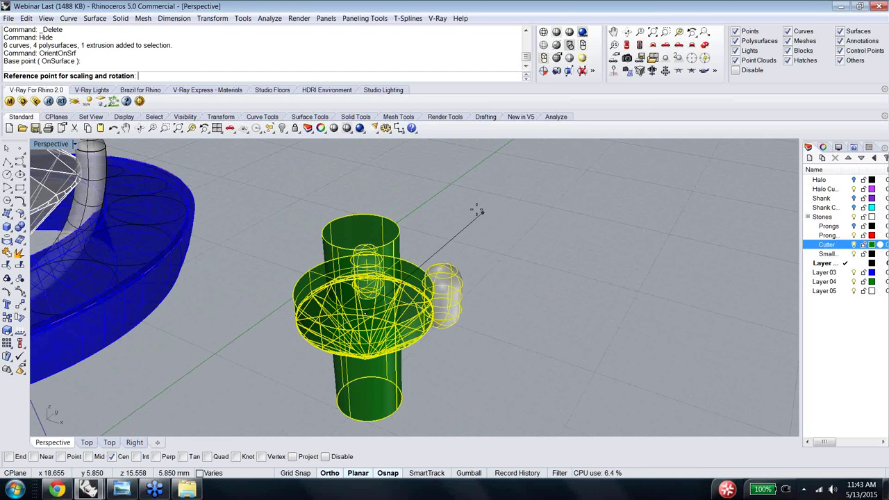
{"action": "left_click", "coordinate": [479, 208]}
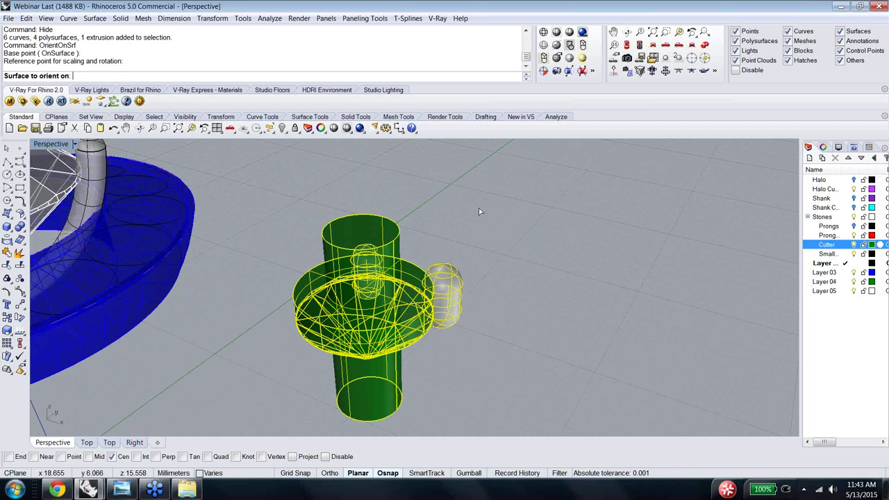
Step: Pick the halo's top surface as the orientation target and enable prompting for scale, keeping the rotation prompt and Rigid on
{"action": "scroll", "coordinate": [479, 210], "scroll_direction": "down", "scroll_amount": 2}
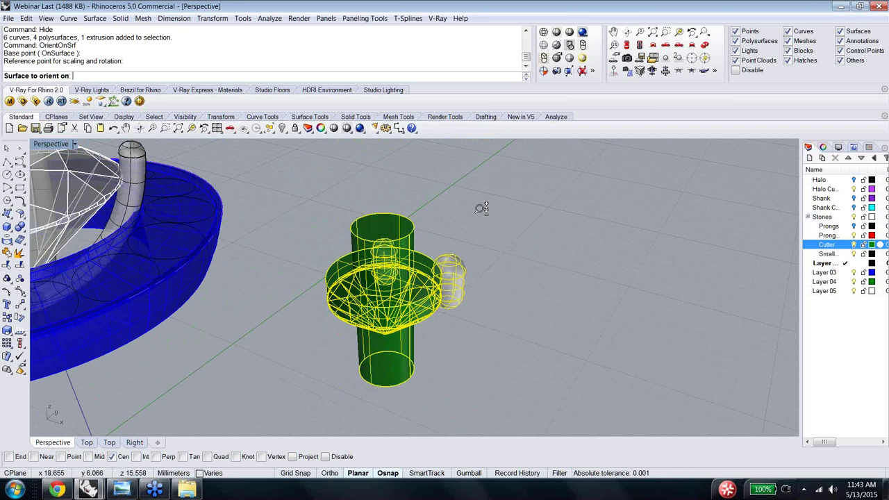
{"action": "scroll", "coordinate": [481, 208], "scroll_direction": "down", "scroll_amount": 2}
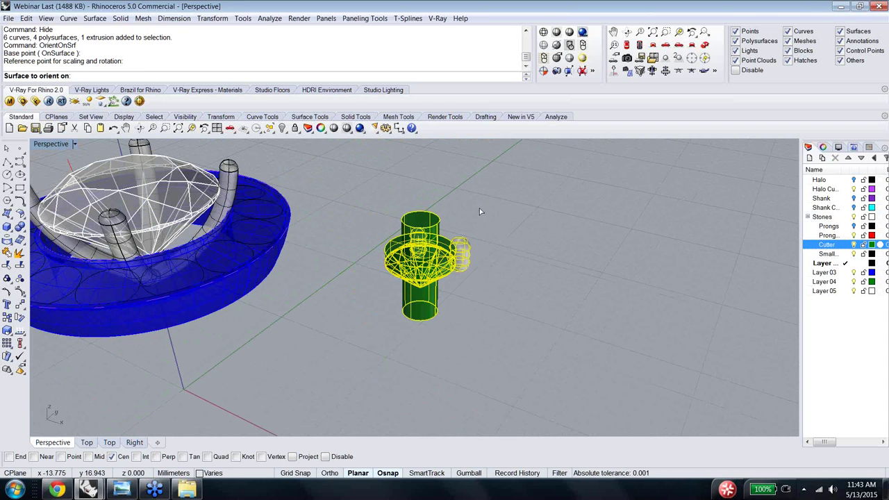
{"action": "left_click", "coordinate": [254, 235]}
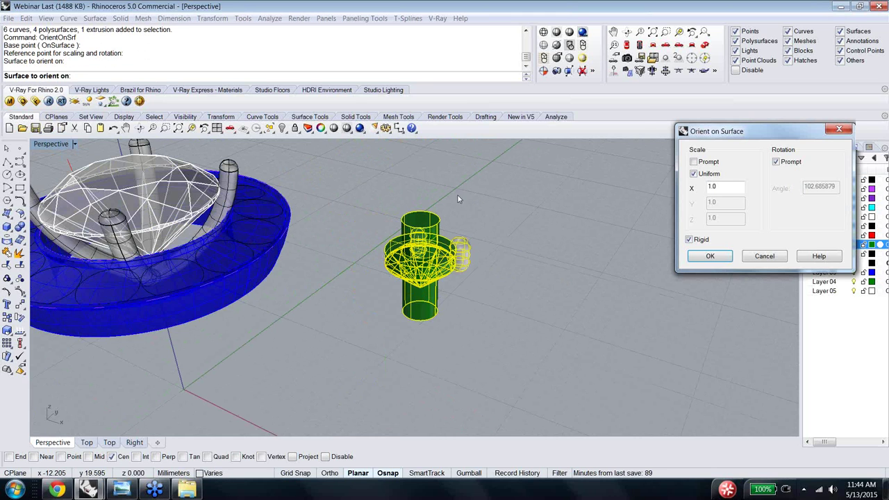
{"action": "left_click", "coordinate": [280, 259]}
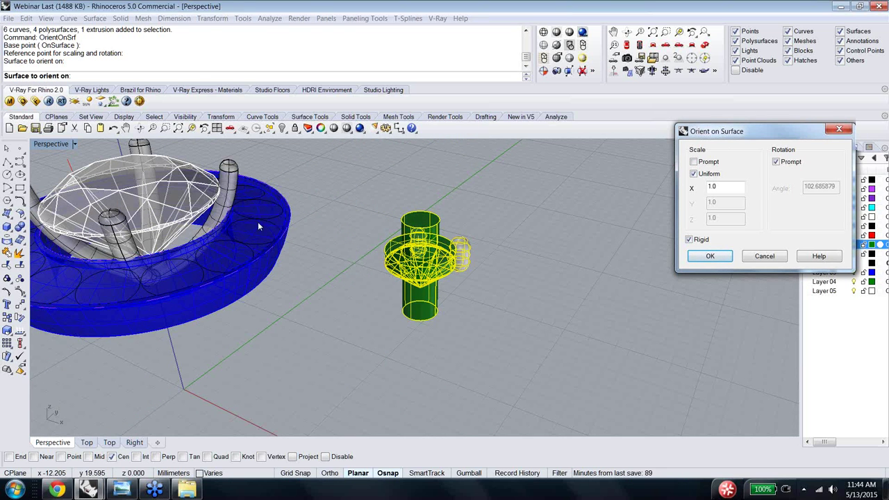
{"action": "left_click", "coordinate": [694, 162]}
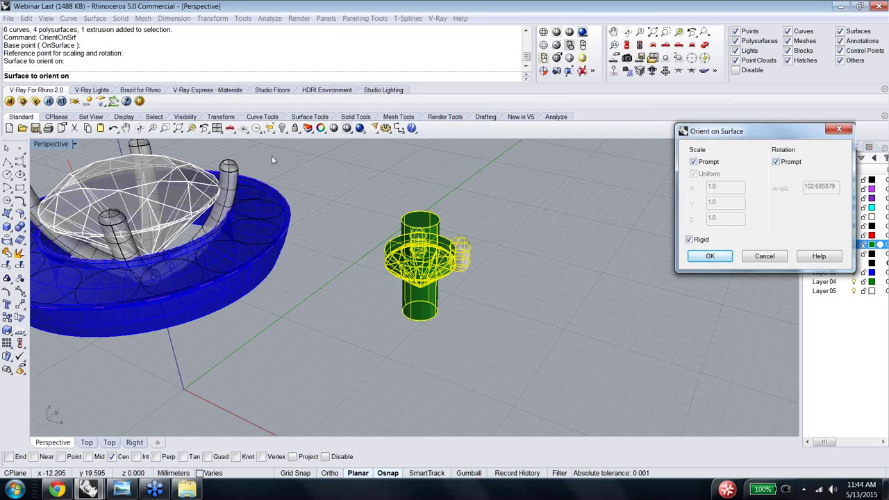
{"action": "left_click", "coordinate": [710, 257]}
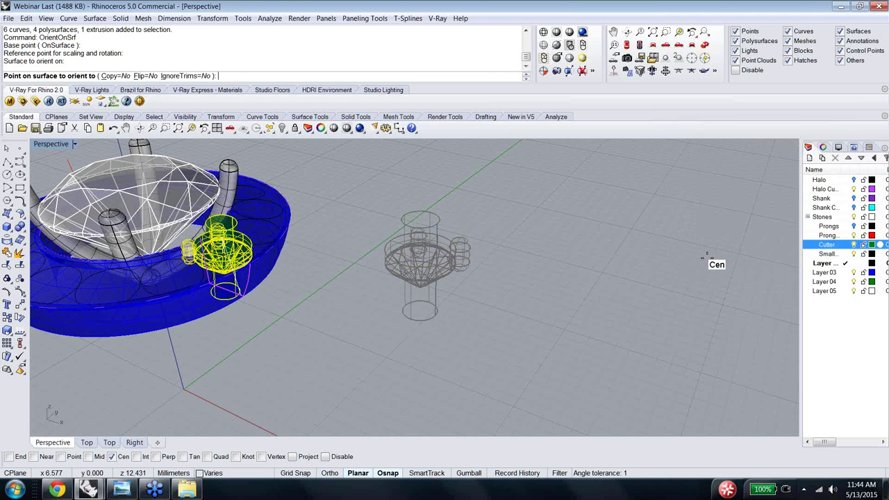
Step: Try to place the unit at the centre of a stone circle on the halo
{"action": "right_click_drag", "start_coordinate": [216, 264], "coordinate": [427, 306]}
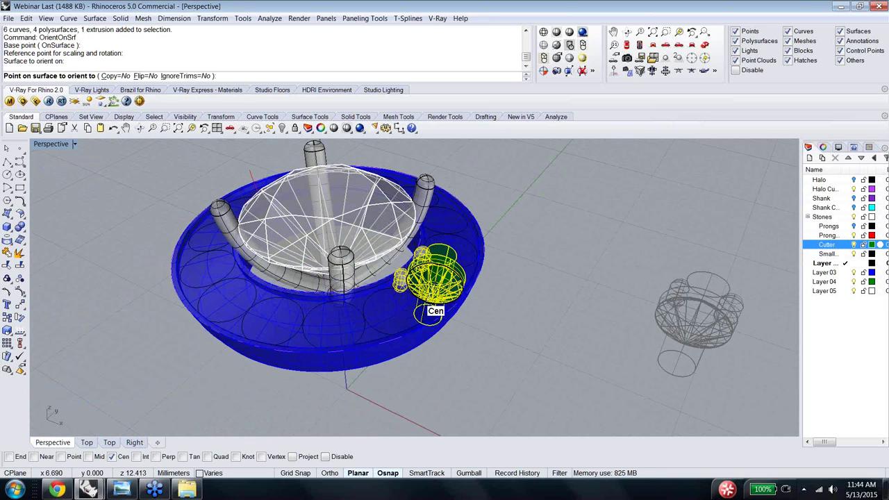
{"action": "left_click", "coordinate": [431, 305]}
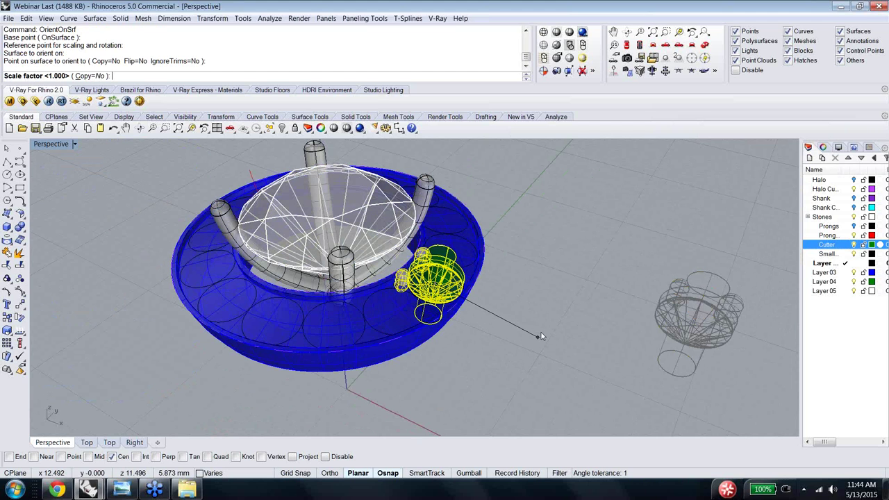
{"action": "right_click", "coordinate": [540, 332]}
Step: Restart OrientOnSrf on the unit with the base point at the stone's centre and the reference point at its edge quadrant
{"action": "right_click", "coordinate": [541, 331]}
{"action": "right_click_drag", "start_coordinate": [541, 332], "coordinate": [526, 286], "text": "shift"}
{"action": "left_click", "coordinate": [526, 286]}
{"action": "right_click_drag", "start_coordinate": [584, 282], "coordinate": [583, 281]}
{"action": "scroll", "coordinate": [584, 281], "scroll_direction": "up", "scroll_amount": 5}
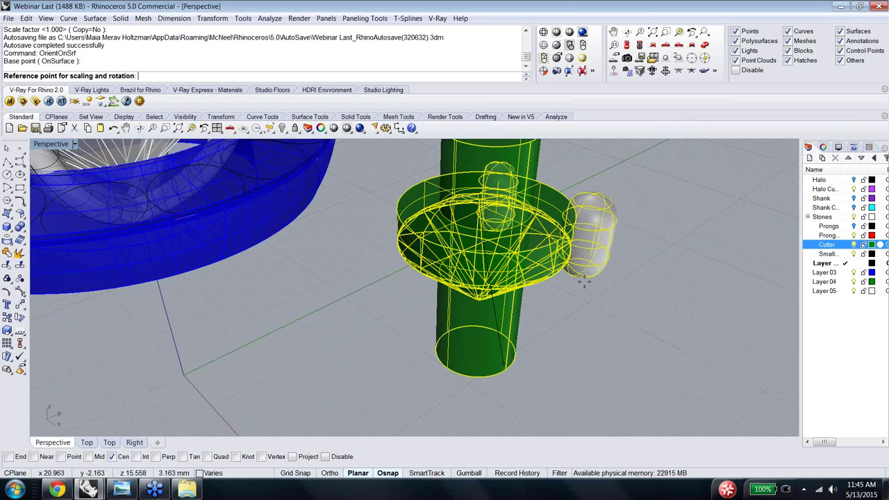
{"action": "right_click_drag", "start_coordinate": [585, 282], "coordinate": [583, 281]}
{"action": "scroll", "coordinate": [583, 282], "scroll_direction": "down", "scroll_amount": 5}
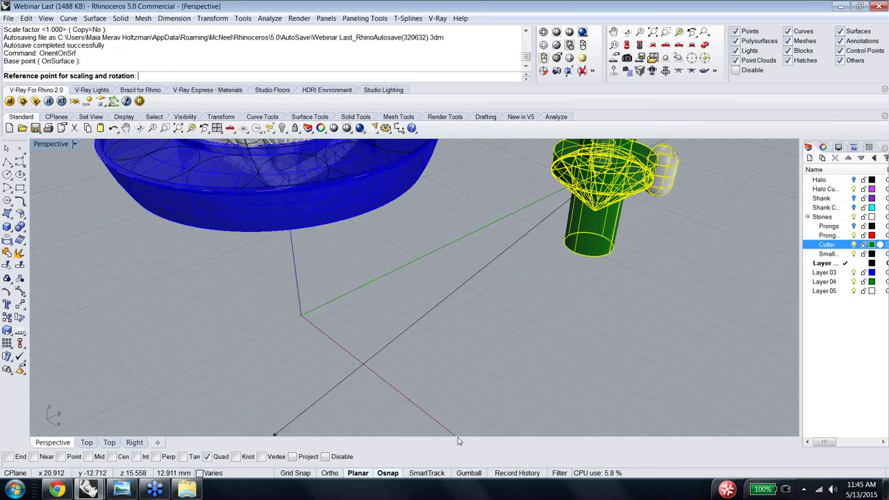
{"action": "left_click", "coordinate": [646, 189]}
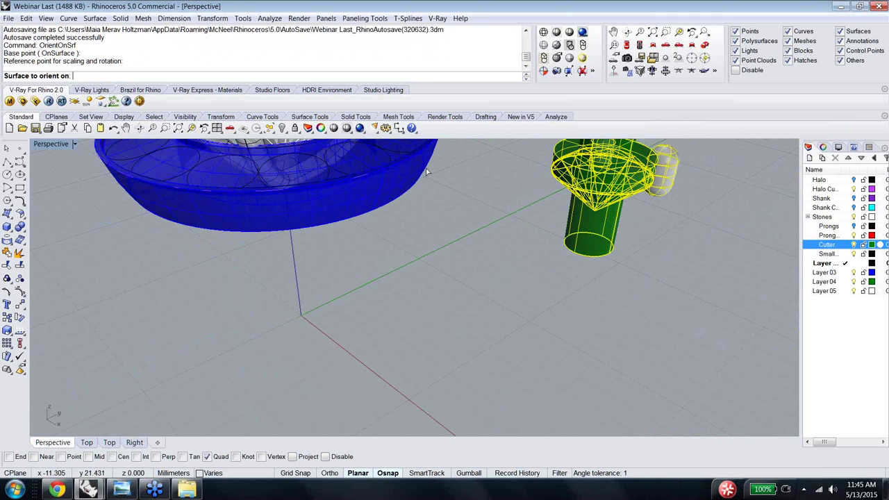
Step: Orient the unit onto the halo's top surface with scale and rotation prompts, placing it at the centre of a stone circle
{"action": "left_click", "coordinate": [361, 163]}
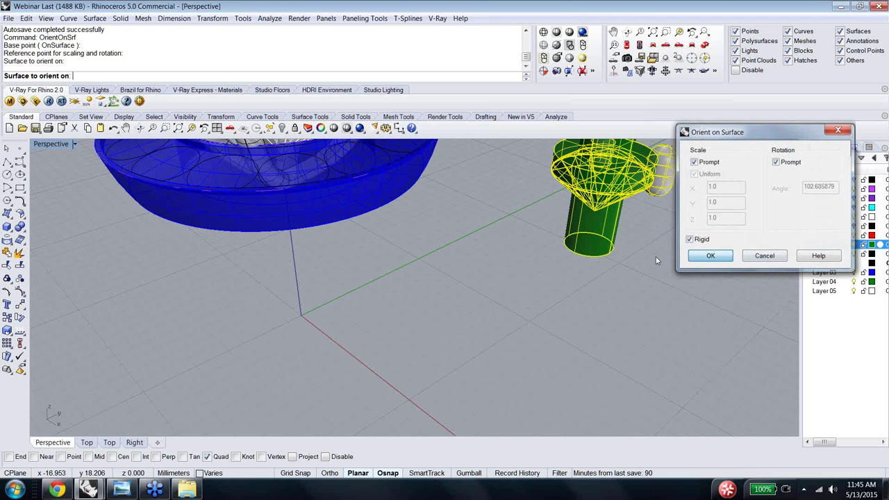
{"action": "key", "text": "Return"}
{"action": "right_click_drag", "start_coordinate": [655, 256], "coordinate": [655, 257], "text": "shift"}
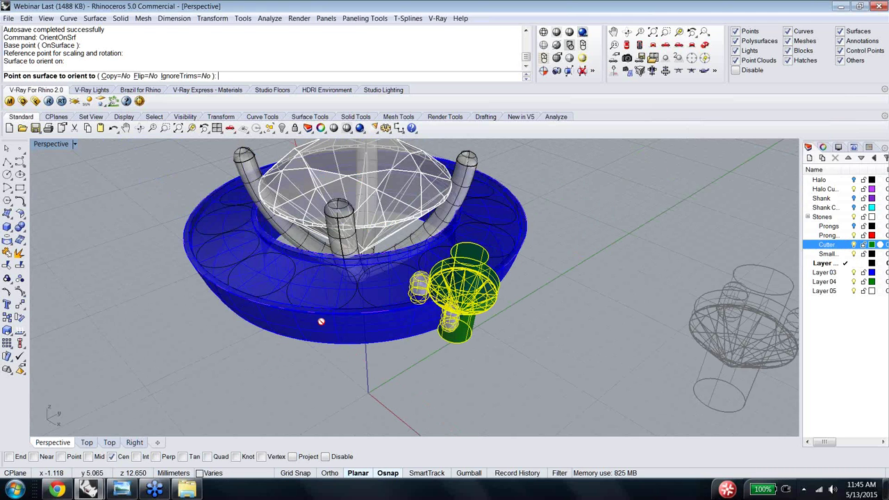
{"action": "left_click", "coordinate": [452, 269]}
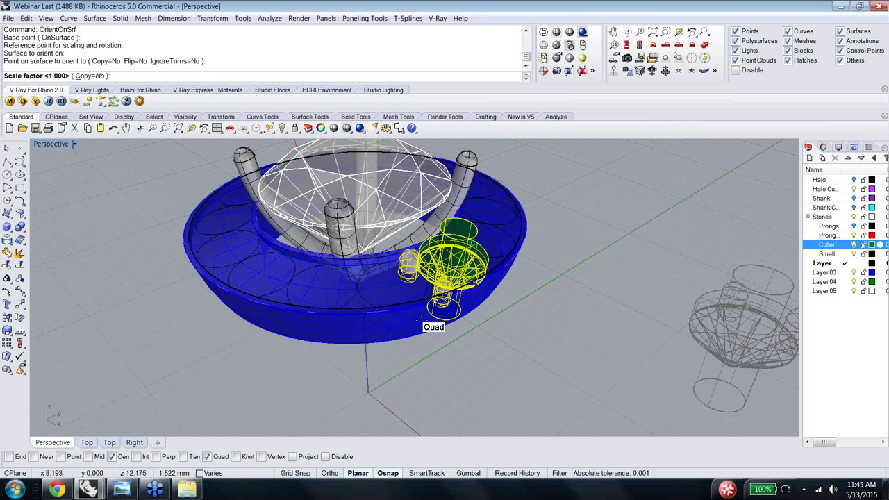
Step: Try to scale the unit to its stone circle's edge quadrant and set its rotation on the halo
{"action": "right_click_drag", "start_coordinate": [420, 321], "coordinate": [515, 291]}
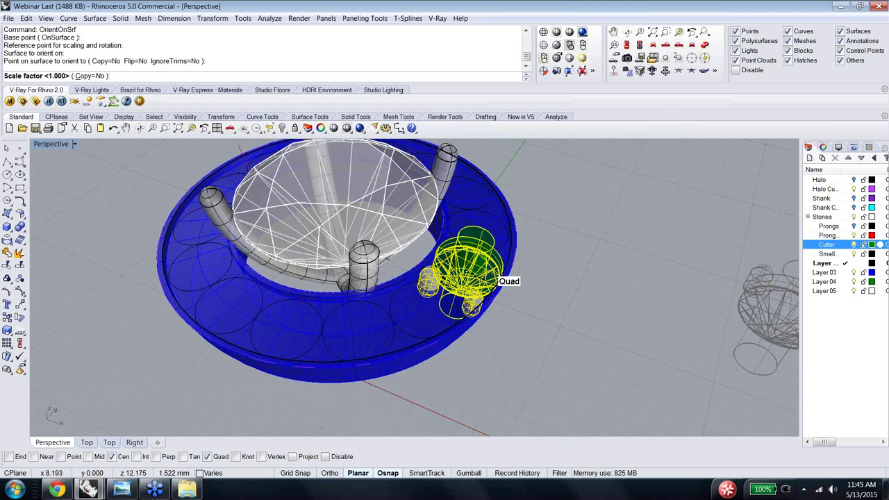
{"action": "left_click", "coordinate": [495, 276]}
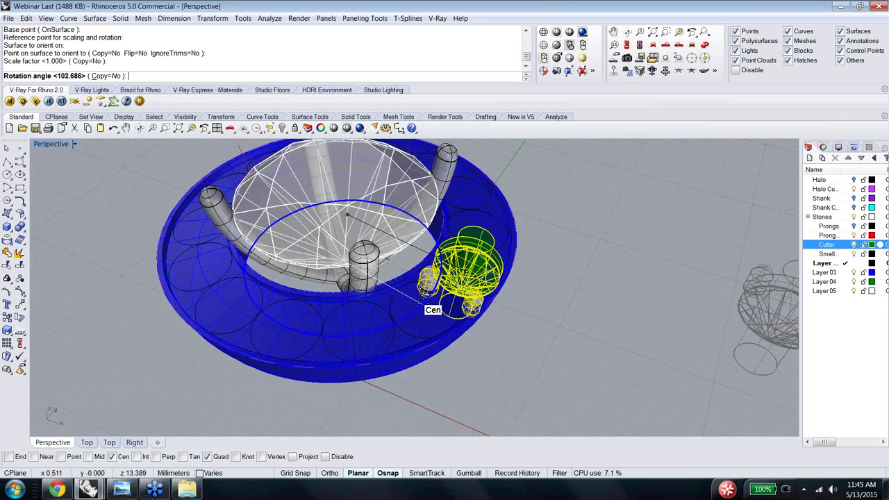
{"action": "right_click_drag", "start_coordinate": [481, 240], "coordinate": [487, 242]}
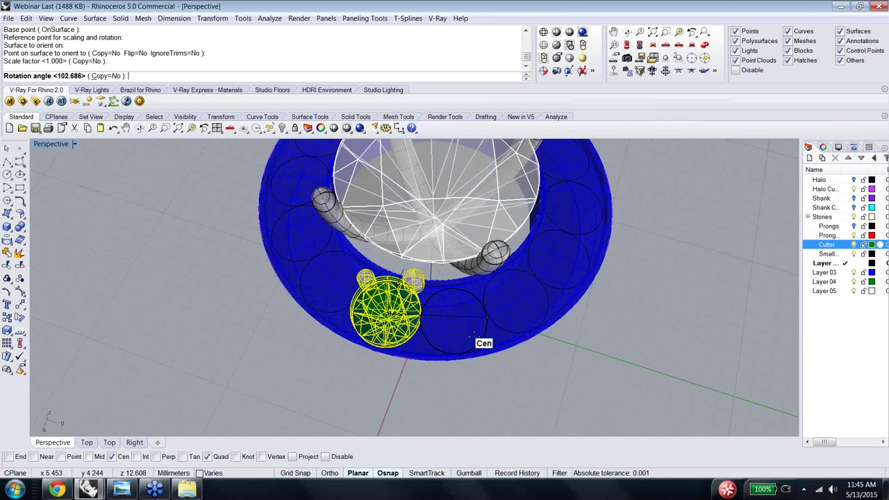
{"action": "left_click", "coordinate": [375, 393]}
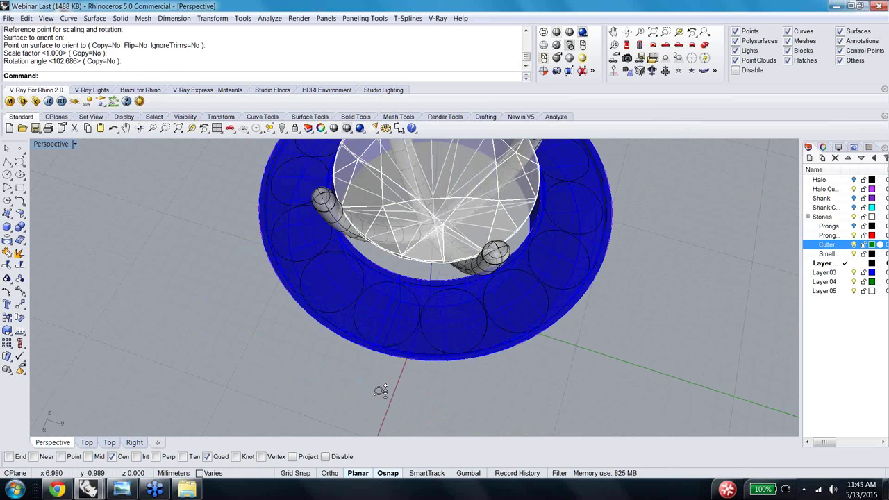
Step: Restart OrientOnSrf on the unit, taking the stone's centre as base point and the edge quadrant between the prongs as reference point
{"action": "scroll", "coordinate": [380, 391], "scroll_direction": "down", "scroll_amount": 5}
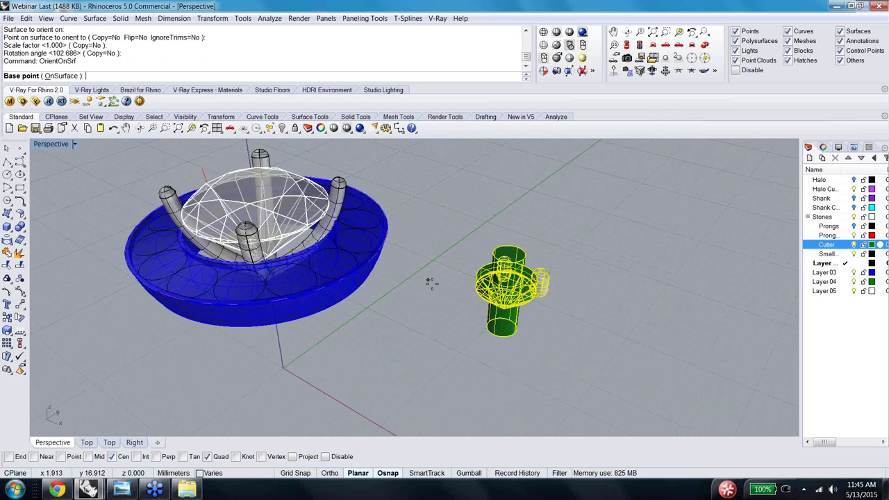
{"action": "left_click", "coordinate": [473, 299]}
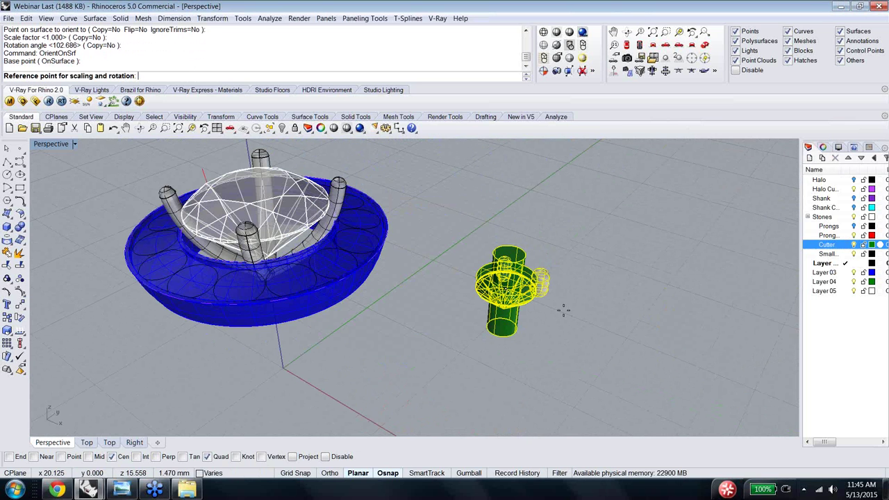
{"action": "key", "text": "Left"}
{"action": "key", "text": "Left"}
{"action": "key", "text": "Left"}
{"action": "key", "text": "Up"}
{"action": "key", "text": "Up"}
{"action": "left_click", "coordinate": [345, 336]}
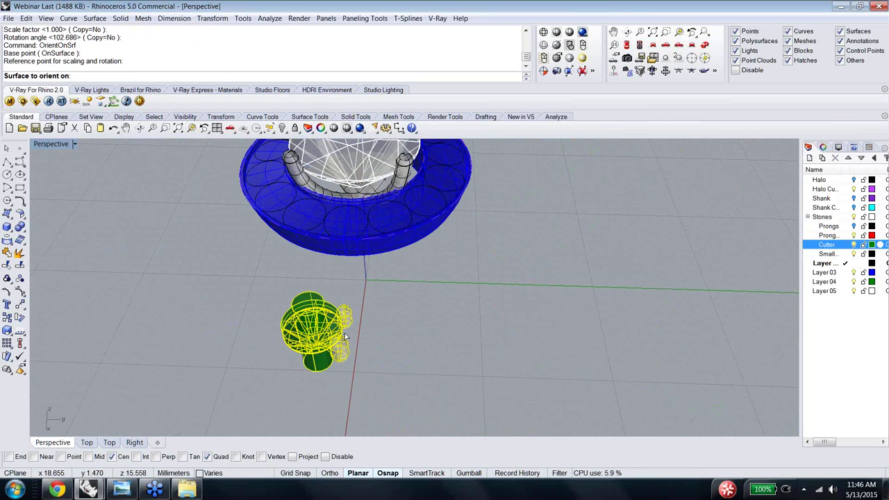
Step: Orient the unit onto the halo's top surface at a stone circle's centre, rotating its prongs toward the neighbouring circle
{"action": "left_click", "coordinate": [346, 222]}
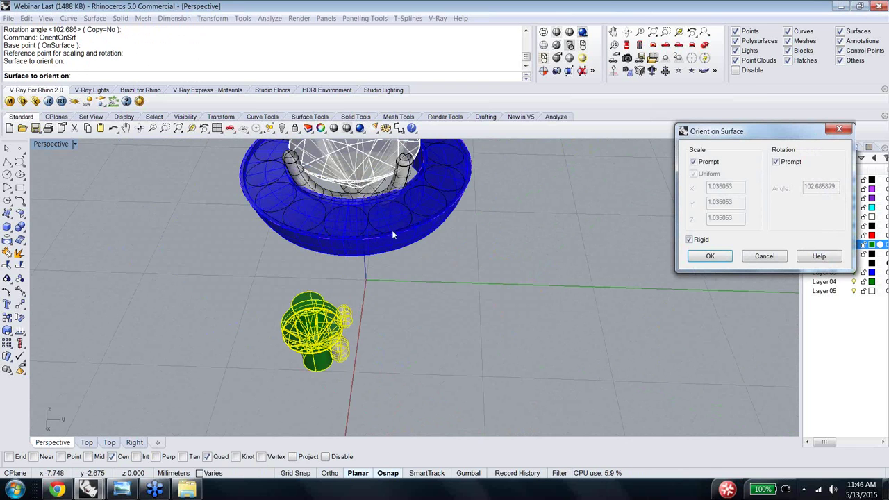
{"action": "left_click", "coordinate": [709, 256]}
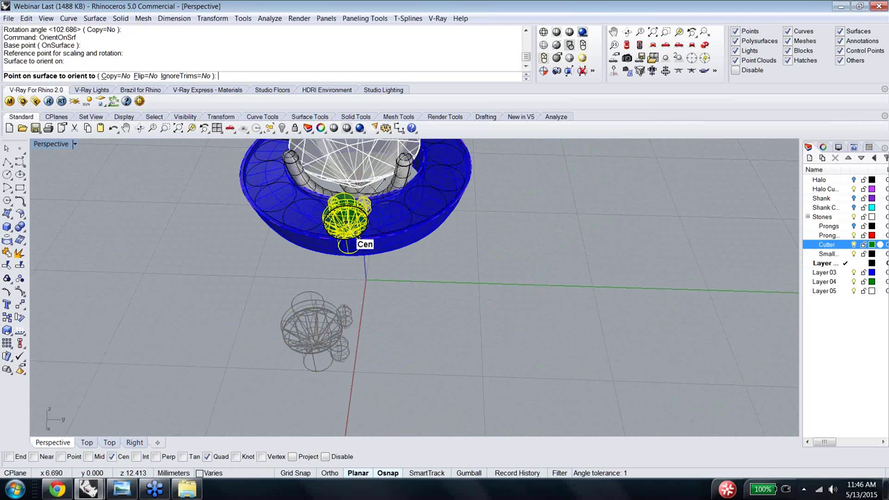
{"action": "left_click", "coordinate": [353, 241]}
{"action": "key", "text": "Return"}
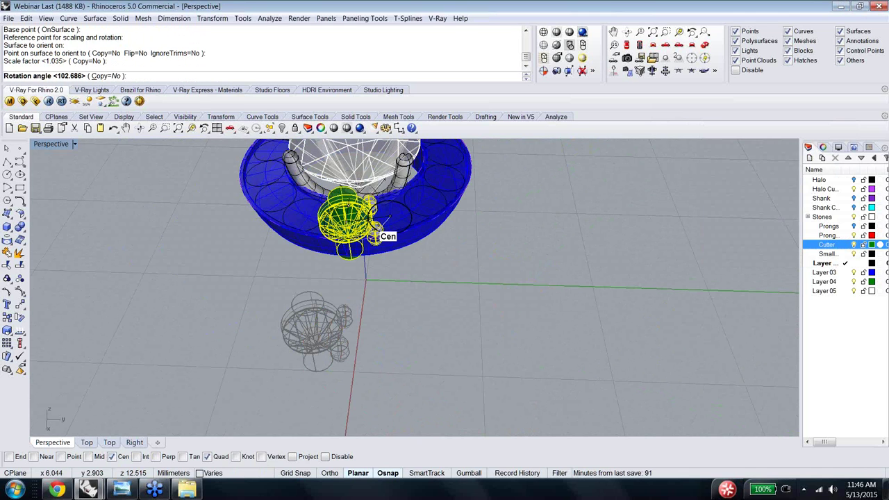
{"action": "left_click", "coordinate": [381, 229]}
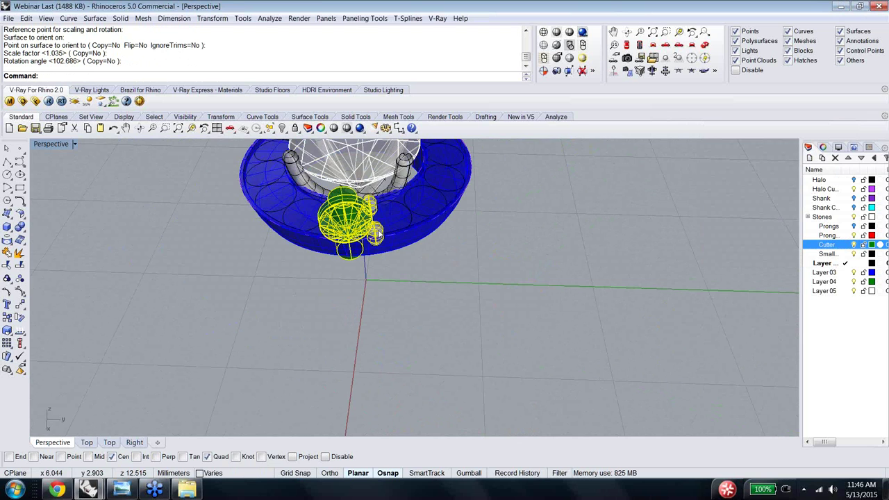
Step: Check the placed unit's size against its stone circle and undo the orientation
{"action": "mouse_move", "coordinate": [381, 233]}
{"action": "right_mouse_down"}
{"action": "mouse_move", "coordinate": [397, 265]}
{"action": "mouse_move", "coordinate": [351, 227]}
{"action": "mouse_move", "coordinate": [381, 219]}
{"action": "right_mouse_up"}
{"action": "key", "text": "Escape"}
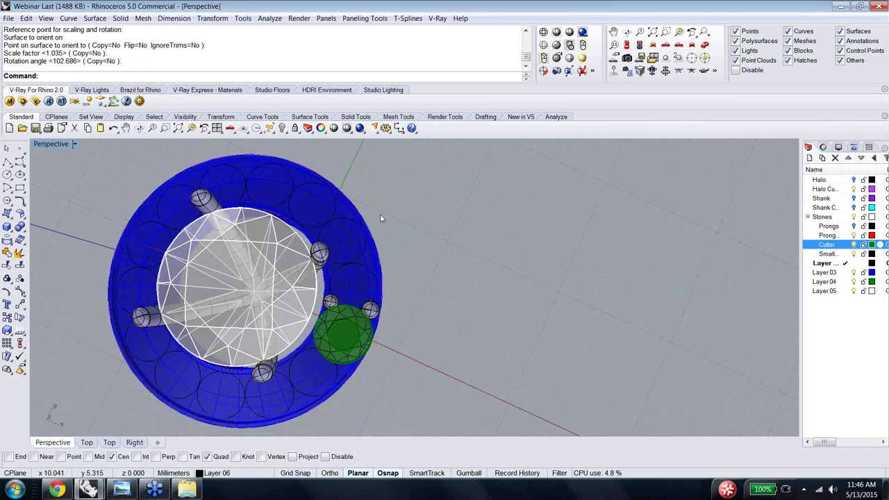
{"action": "scroll", "coordinate": [384, 300], "scroll_direction": "up", "scroll_amount": 2}
{"action": "scroll", "coordinate": [355, 246], "scroll_direction": "up", "scroll_amount": 5}
{"action": "scroll", "coordinate": [207, 213], "scroll_direction": "down", "scroll_amount": 1}
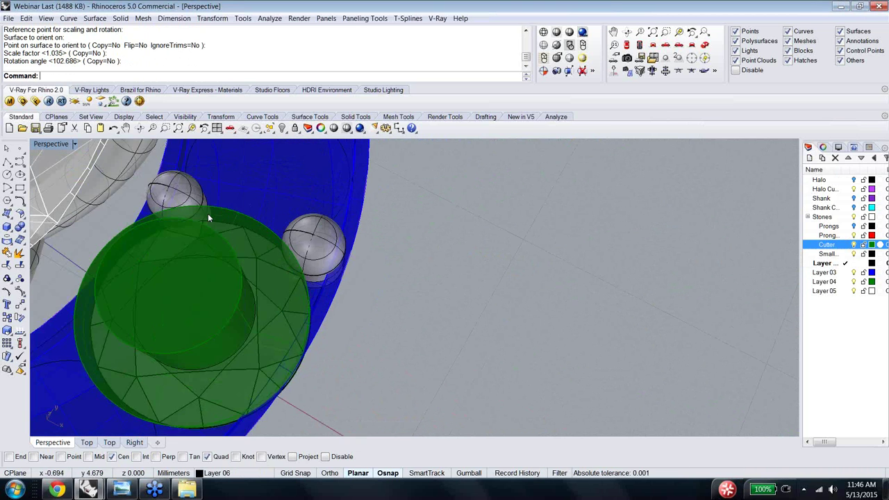
{"action": "right_click_drag", "start_coordinate": [209, 215], "coordinate": [362, 322]}
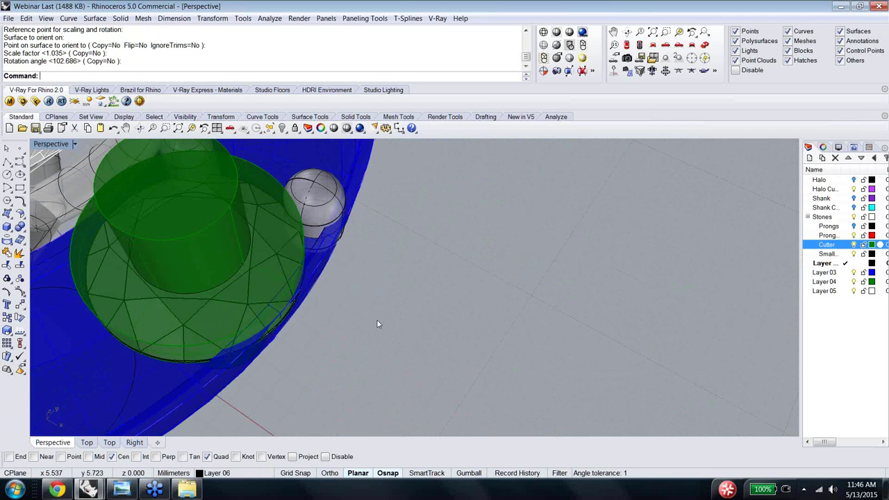
{"action": "key", "text": "ctrl+z"}
Step: Run OrientOnSrf on the unit again with the base point at the stone's centre and the reference point at the quadrant between its prongs
{"action": "key", "text": "Return"}
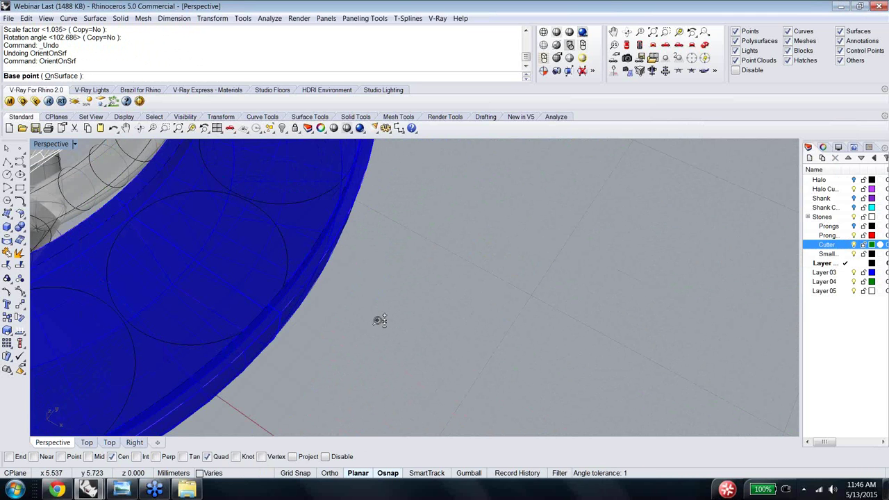
{"action": "scroll", "coordinate": [376, 326], "scroll_direction": "down", "scroll_amount": 4}
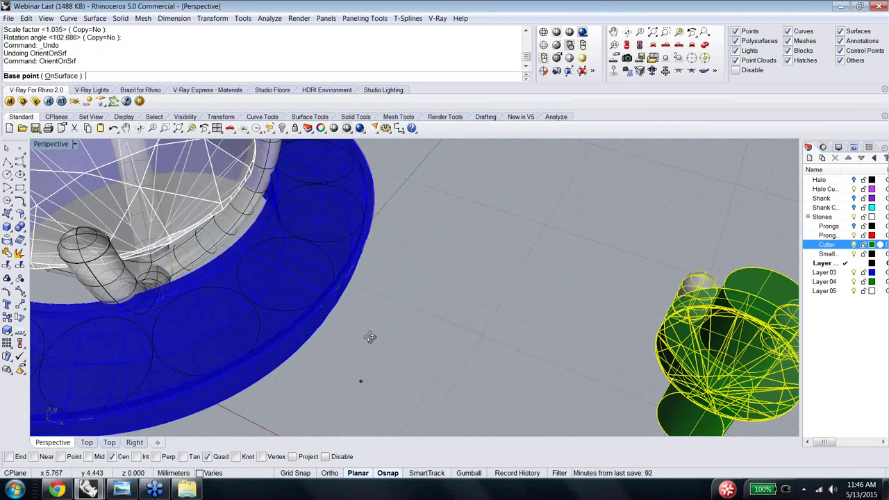
{"action": "scroll", "coordinate": [370, 338], "scroll_direction": "down", "scroll_amount": 3}
{"action": "left_click", "coordinate": [589, 322]}
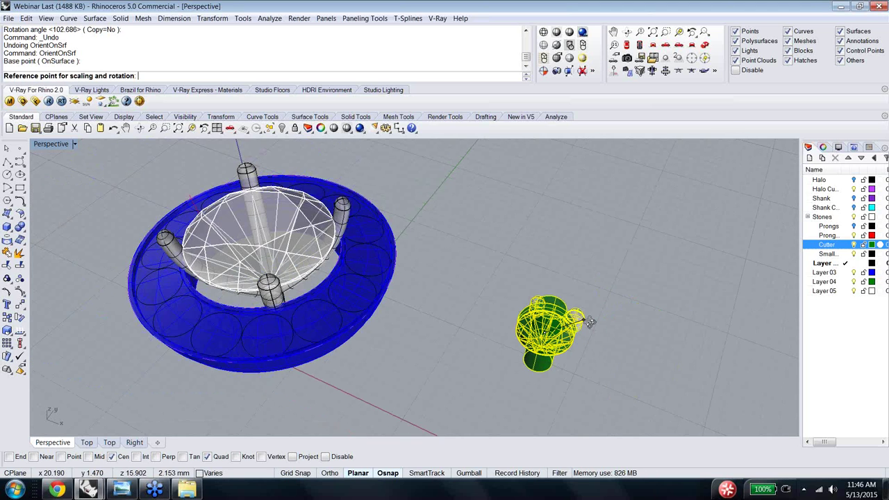
{"action": "right_click_drag", "start_coordinate": [589, 322], "coordinate": [549, 324]}
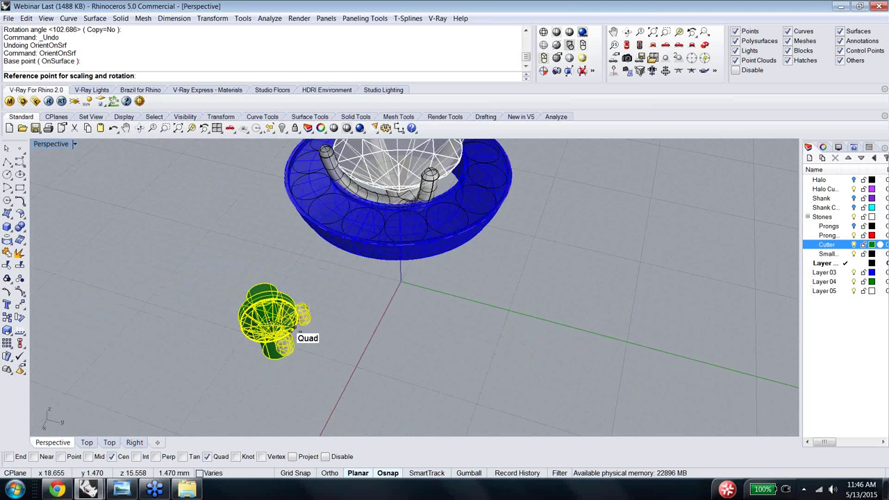
{"action": "left_click", "coordinate": [294, 326]}
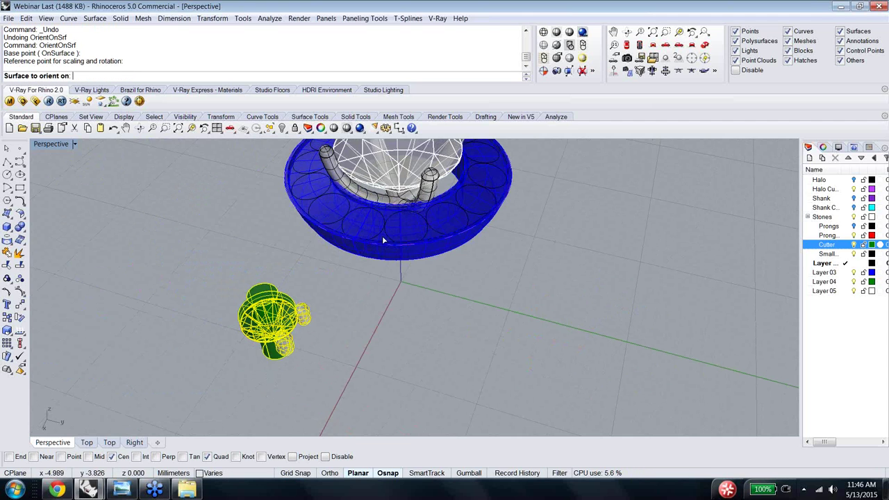
Step: Choose the halo's top surface as target, keep the scale and rotation prompts, and place the unit at a stone circle's centre
{"action": "mouse_move", "coordinate": [370, 274]}
{"action": "right_mouse_down"}
{"action": "mouse_move", "coordinate": [391, 286]}
{"action": "mouse_move", "coordinate": [368, 274]}
{"action": "right_mouse_up"}
{"action": "left_click", "coordinate": [359, 267]}
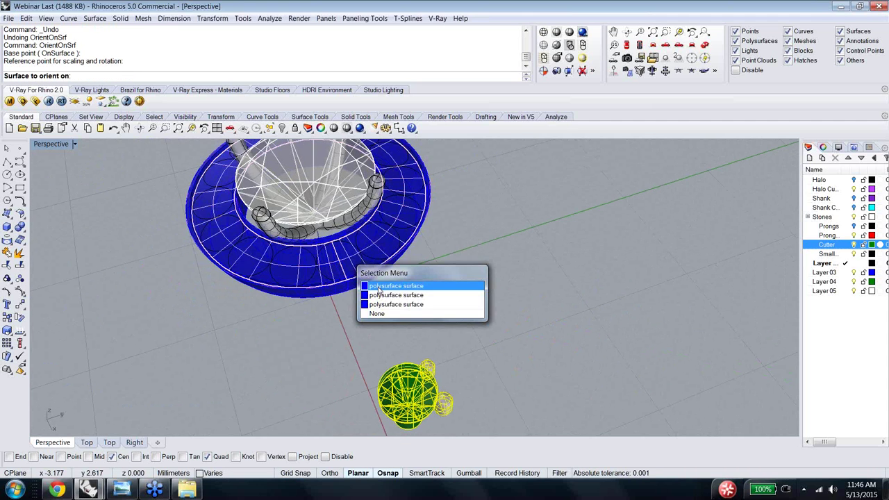
{"action": "left_click", "coordinate": [378, 285]}
{"action": "left_click", "coordinate": [714, 250]}
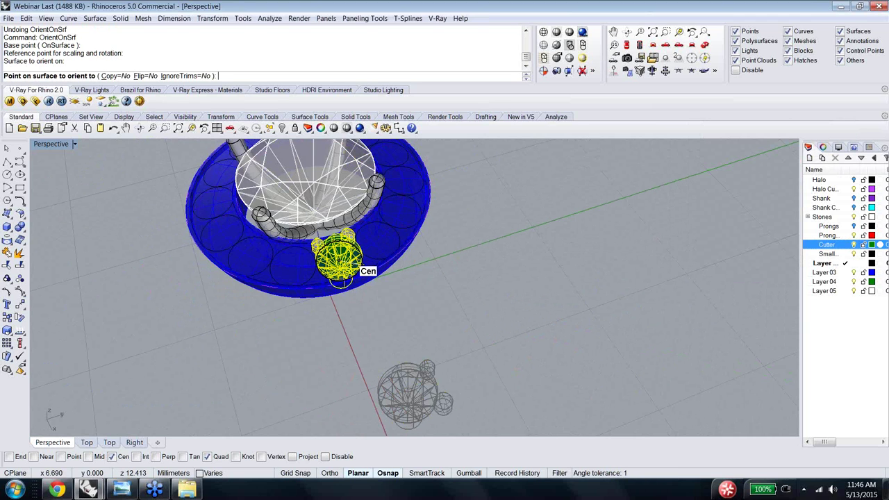
{"action": "left_click", "coordinate": [360, 268]}
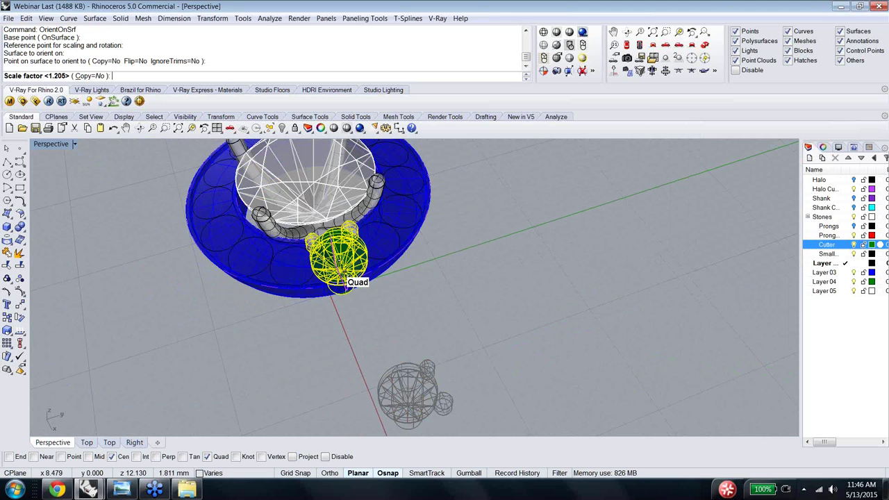
Step: Scale the unit to the stone circle's edge quadrant and rotate it so its prongs sit between this circle and the next
{"action": "right_click_drag", "start_coordinate": [342, 283], "coordinate": [427, 227]}
{"action": "scroll", "coordinate": [426, 227], "scroll_direction": "up", "scroll_amount": 6}
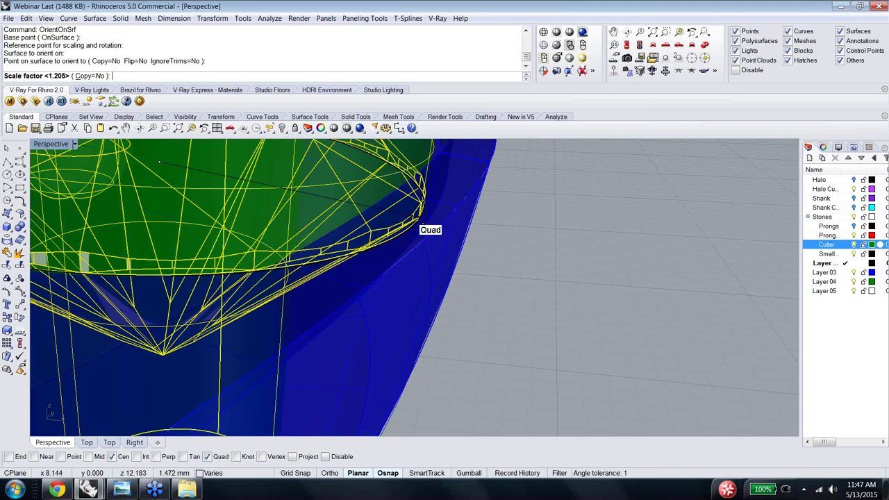
{"action": "left_click", "coordinate": [419, 222]}
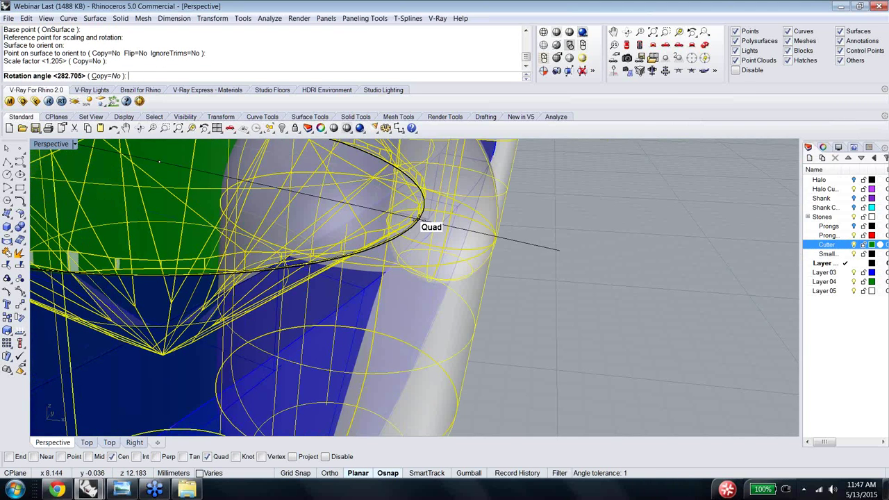
{"action": "scroll", "coordinate": [423, 221], "scroll_direction": "down", "scroll_amount": 5}
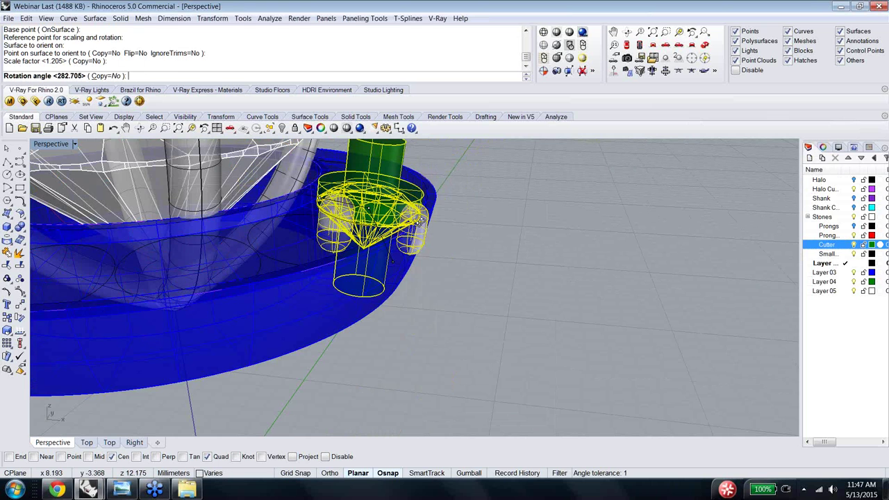
{"action": "key", "text": "Up"}
{"action": "key", "text": "Up"}
{"action": "key", "text": "Up"}
{"action": "key", "text": "Up"}
{"action": "key", "text": "Up"}
{"action": "left_click", "coordinate": [420, 221]}
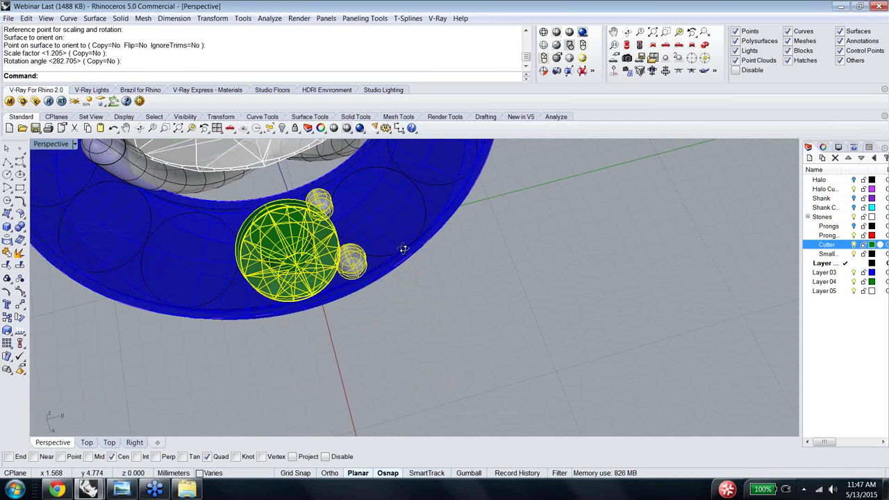
{"action": "right_click_drag", "start_coordinate": [403, 249], "coordinate": [507, 231]}
{"action": "key", "text": "Escape"}
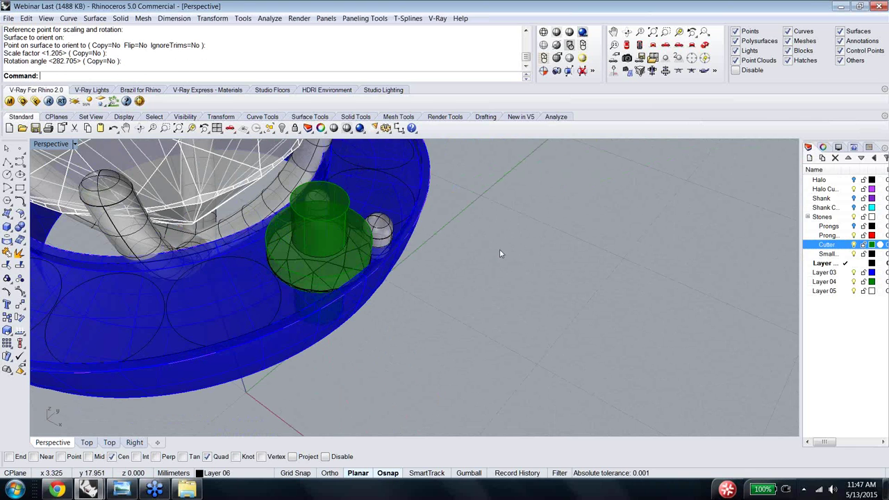
{"action": "scroll", "coordinate": [443, 279], "scroll_direction": "down", "scroll_amount": 3}
{"action": "right_click_drag", "start_coordinate": [443, 280], "coordinate": [378, 286]}
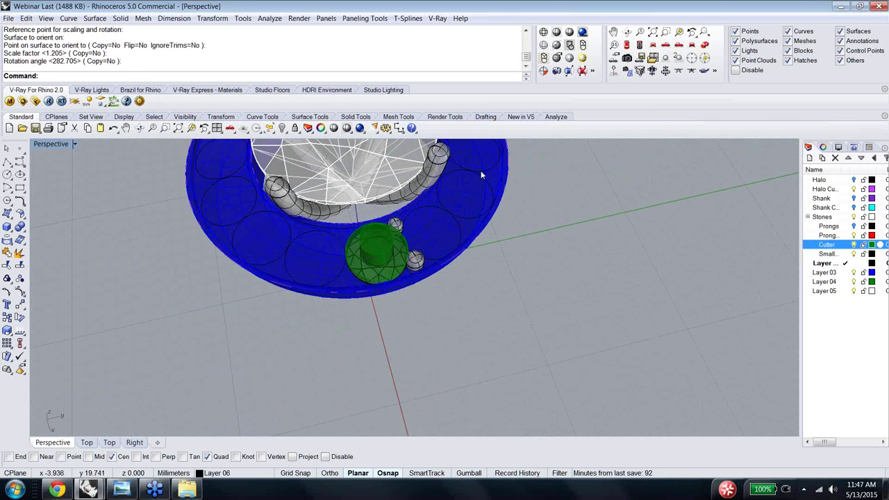
{"action": "right_click", "coordinate": [387, 266]}
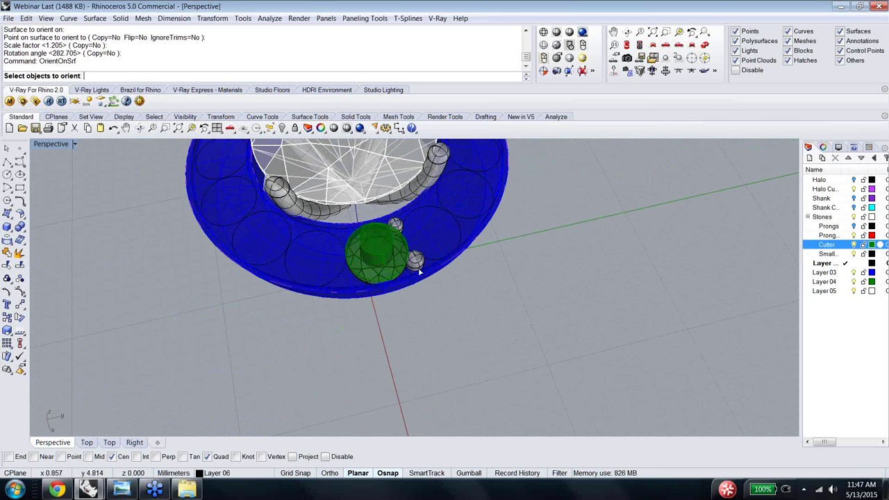
{"action": "left_click", "coordinate": [394, 263]}
{"action": "left_click", "coordinate": [434, 289]}
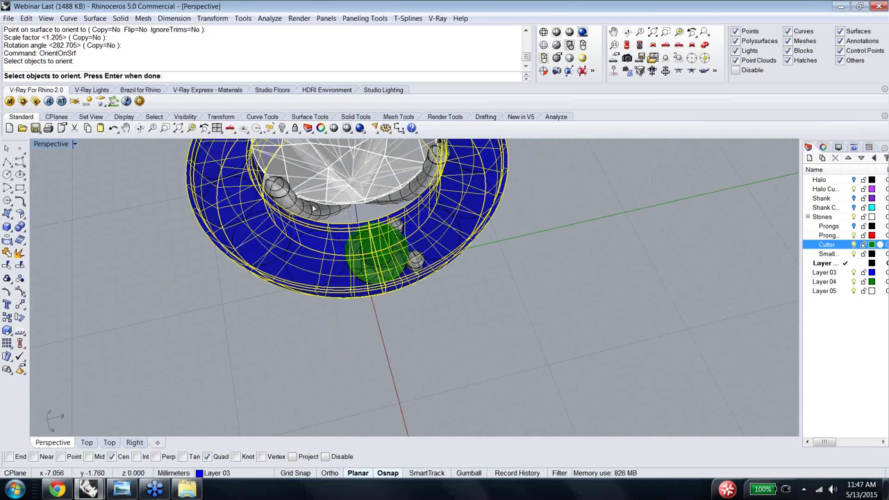
{"action": "right_click", "coordinate": [235, 297]}
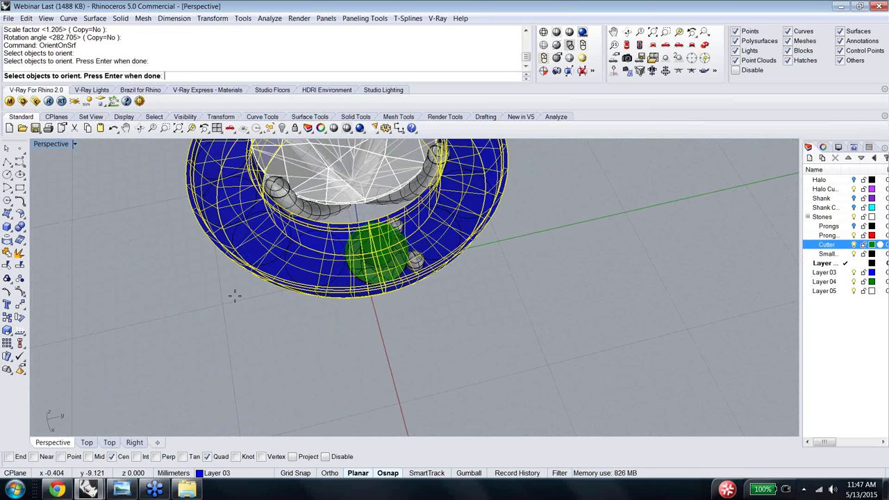
{"action": "left_click", "coordinate": [133, 209]}
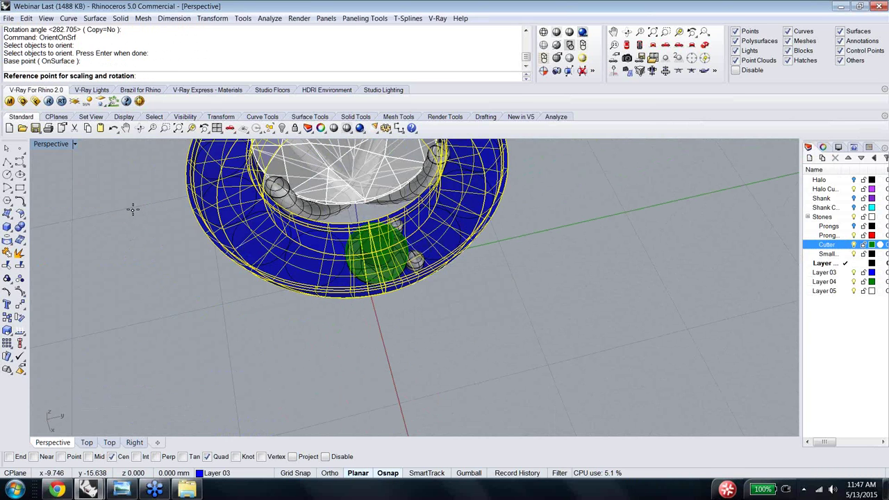
{"action": "left_click", "coordinate": [149, 224]}
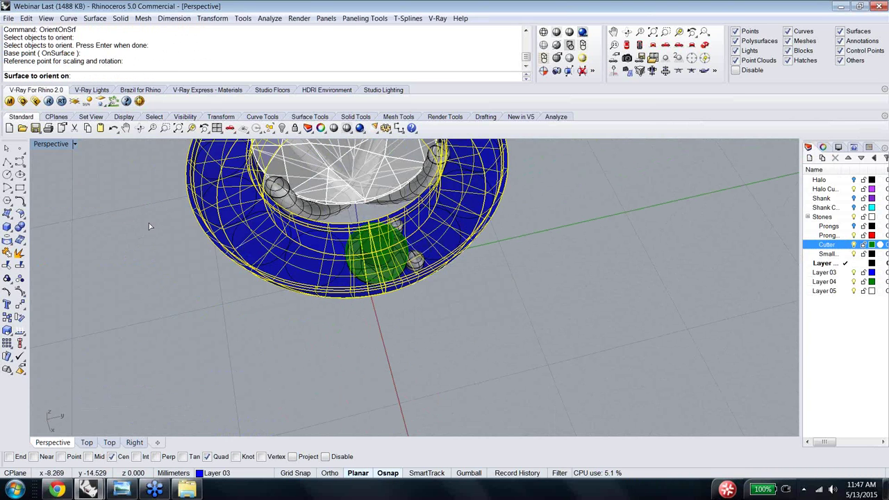
{"action": "left_click", "coordinate": [212, 237]}
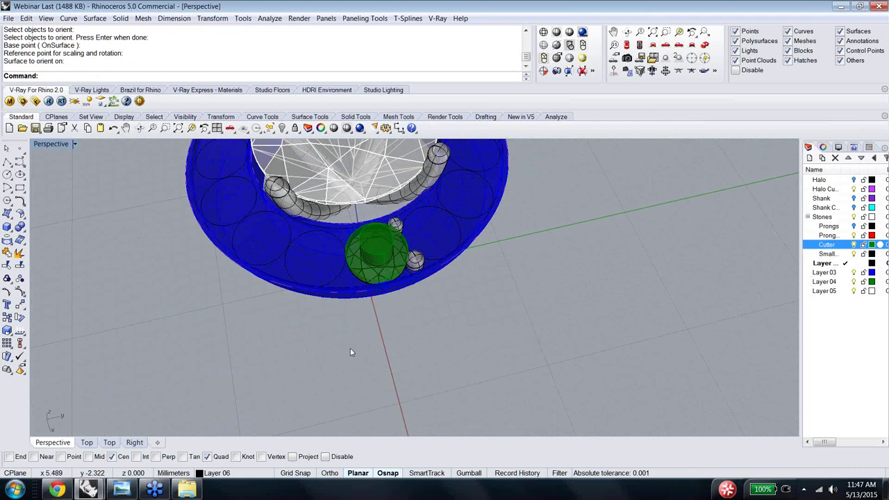
{"action": "right_click_drag", "start_coordinate": [352, 350], "coordinate": [394, 347]}
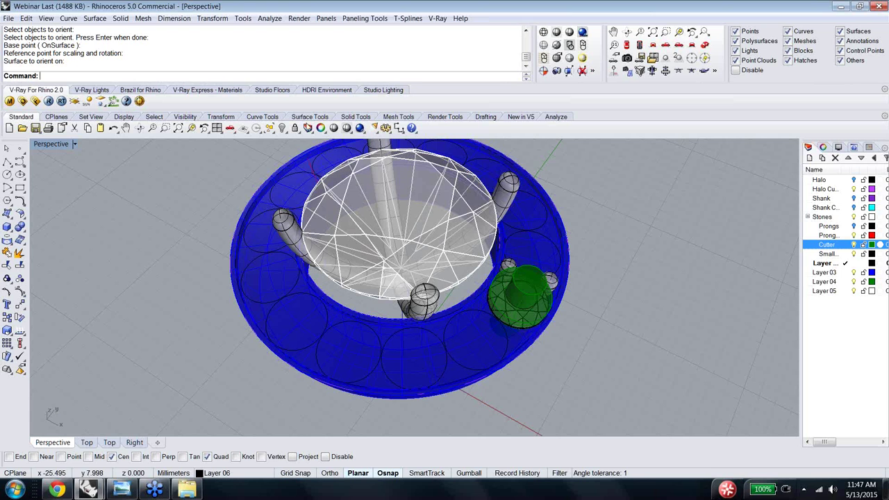
Step: Select the placed halo stone with its cutter and both prongs, and group them
{"action": "right_click_drag", "start_coordinate": [578, 275], "coordinate": [562, 368]}
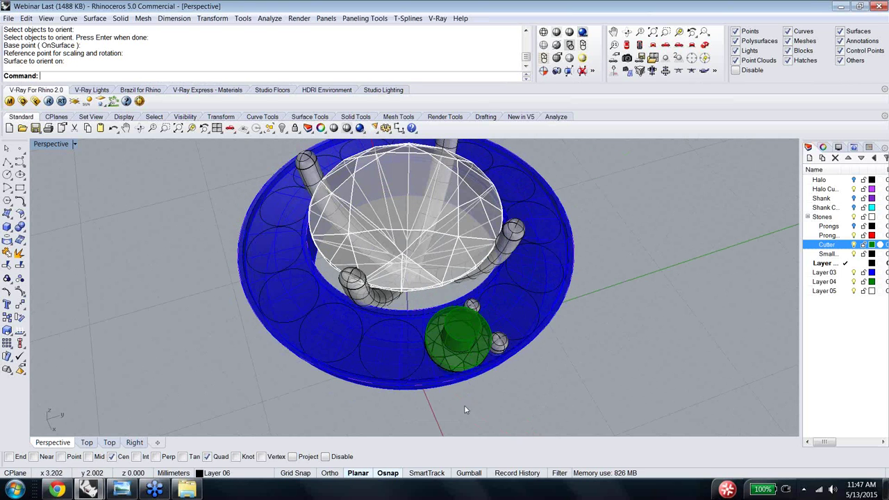
{"action": "left_click_drag", "start_coordinate": [406, 299], "coordinate": [508, 369]}
{"action": "key", "text": "ctrl+z"}
{"action": "left_click", "coordinate": [404, 298]}
{"action": "left_click_drag", "start_coordinate": [405, 297], "coordinate": [533, 395]}
{"action": "key", "text": "Escape"}
{"action": "key", "text": "Escape"}
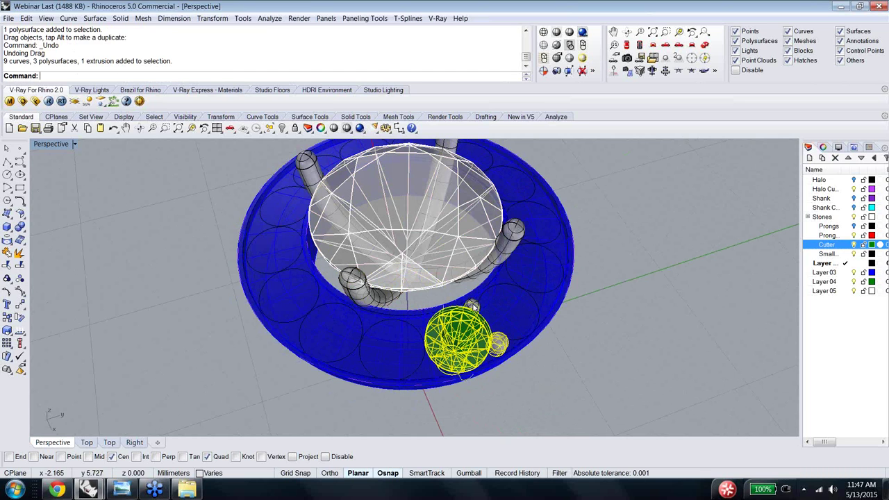
{"action": "left_click", "coordinate": [473, 306], "text": "shift"}
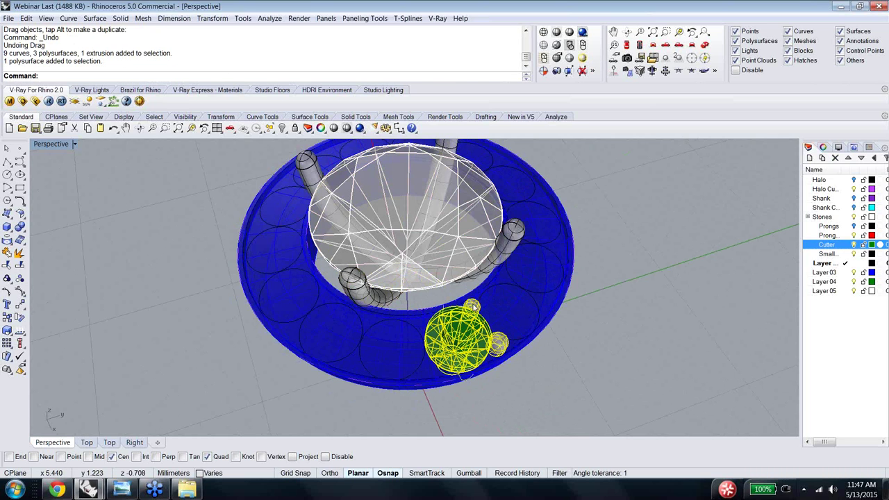
{"action": "key", "text": "ctrl+g"}
Step: Try a polar array of the grouped unit about 0 in the Top view, 14 items over 360 degrees, and undo it
{"action": "type", "text": "Top"}
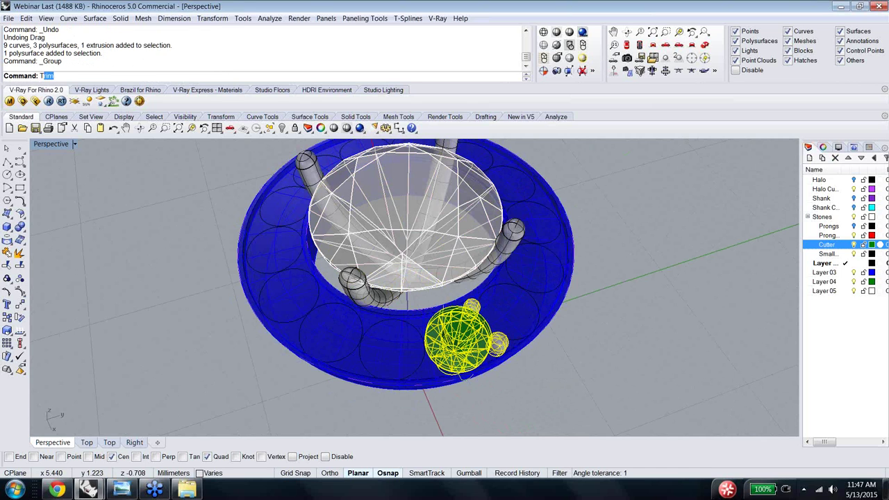
{"action": "key", "text": "Return"}
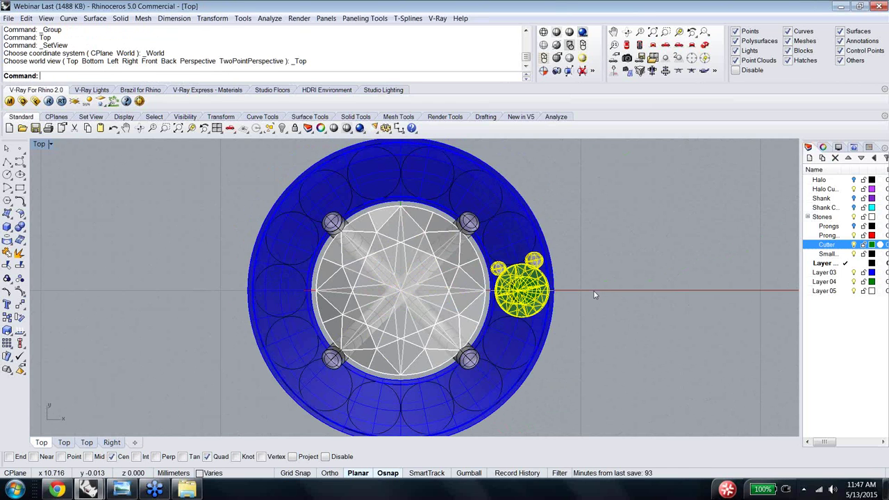
{"action": "left_click", "coordinate": [595, 299]}
{"action": "left_click", "coordinate": [552, 300]}
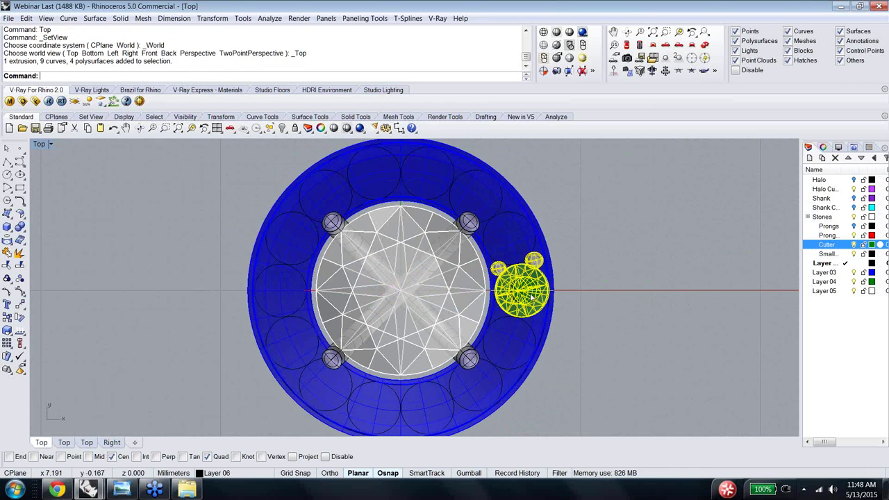
{"action": "type", "text": "Arr"}
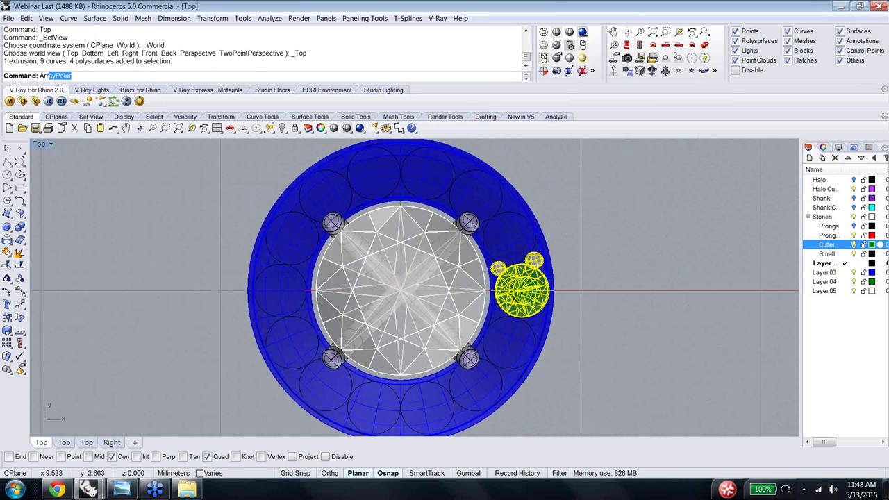
{"action": "key", "text": "Return"}
{"action": "type", "text": "0"}
{"action": "key", "text": "Return"}
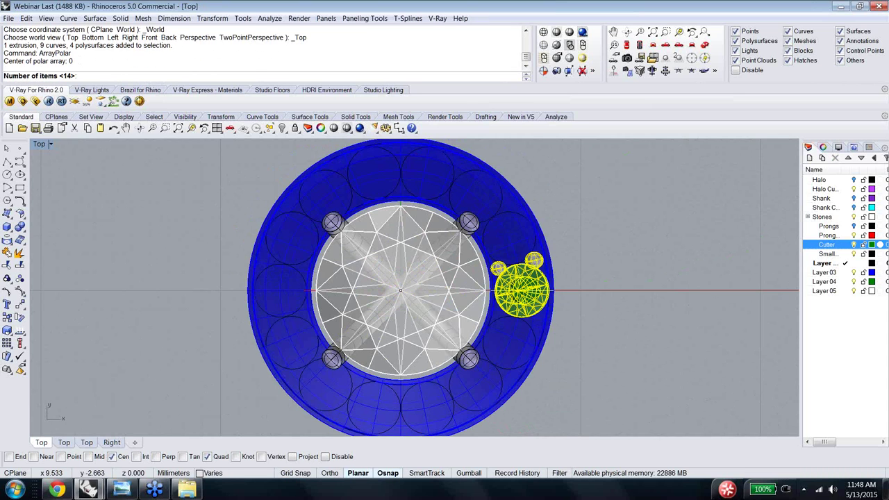
{"action": "key", "text": "Return"}
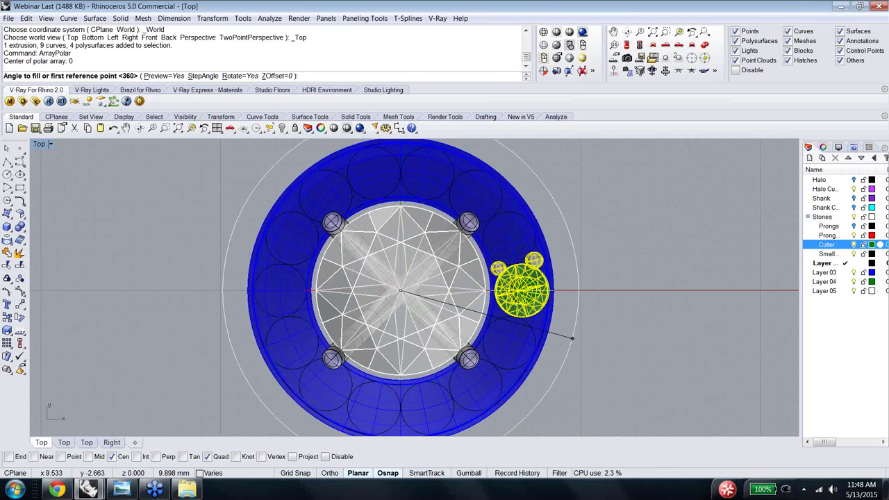
{"action": "key", "text": "Return"}
{"action": "key", "text": "Return"}
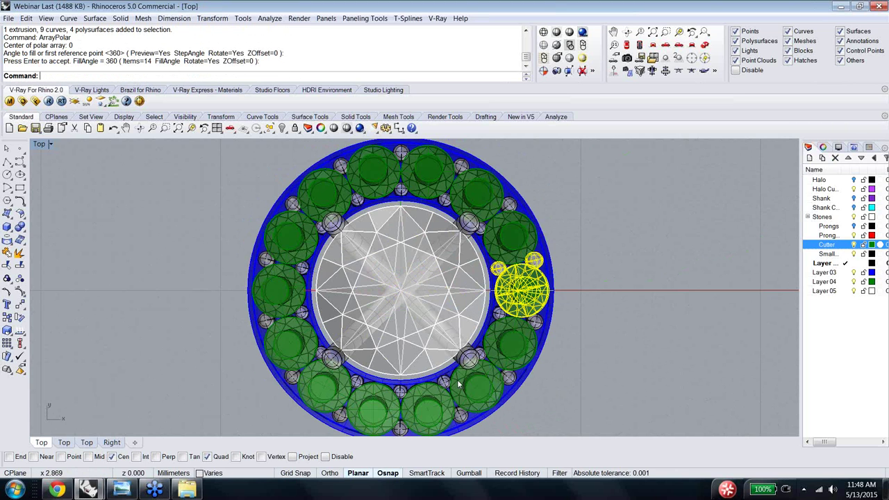
{"action": "right_click_drag", "start_coordinate": [574, 364], "coordinate": [567, 279]}
{"action": "key", "text": "ctrl+z"}
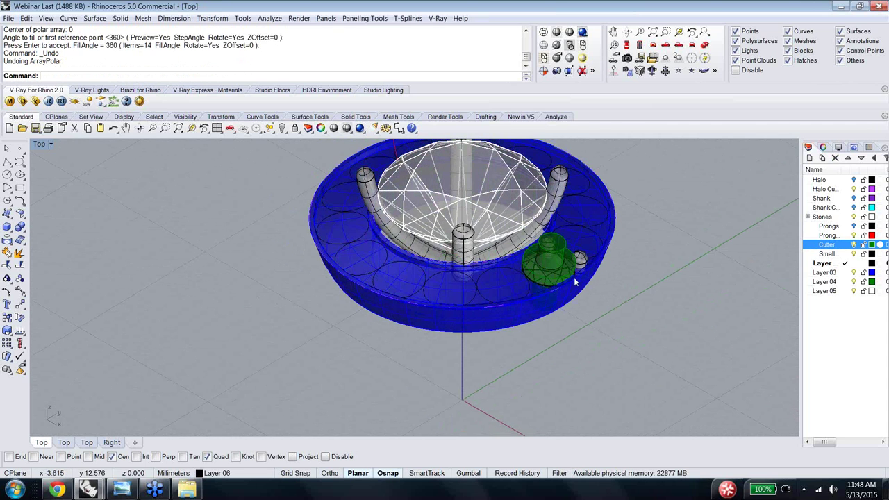
Step: Polar-array the grouped unit about 0 with Record History enabled, using 14 items over 360 degrees
{"action": "left_click", "coordinate": [571, 271]}
{"action": "type", "text": "ArrayPolar"}
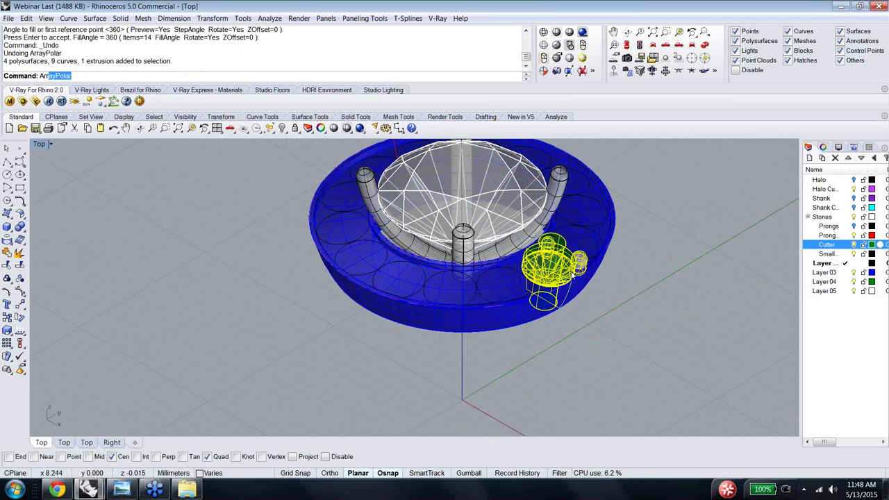
{"action": "key", "text": "Return"}
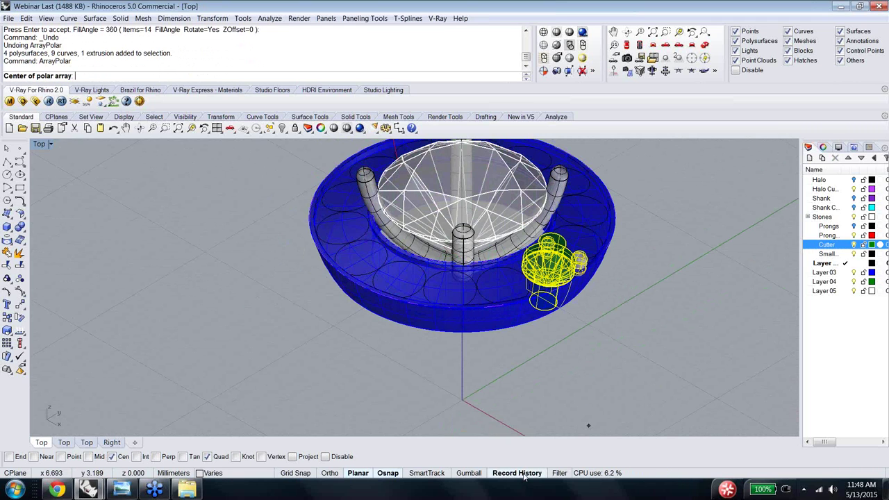
{"action": "key", "text": "Escape"}
{"action": "key", "text": "Return"}
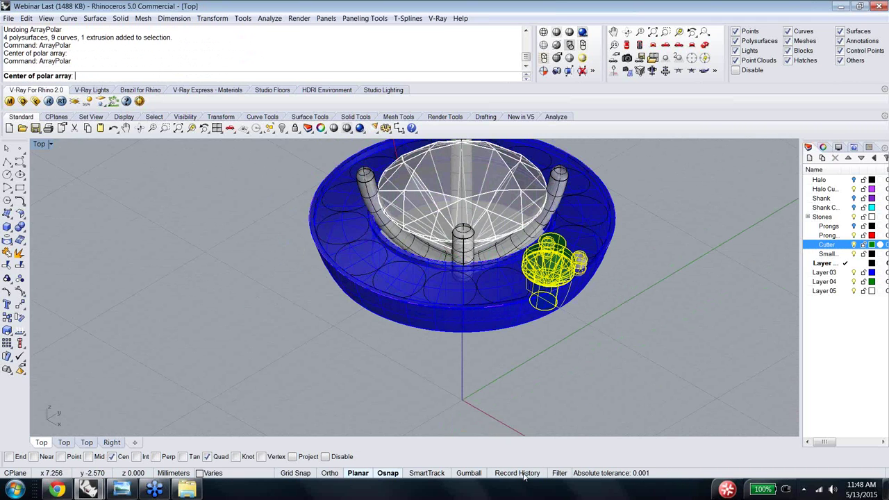
{"action": "left_click", "coordinate": [517, 474]}
{"action": "type", "text": "0"}
{"action": "key", "text": "Return"}
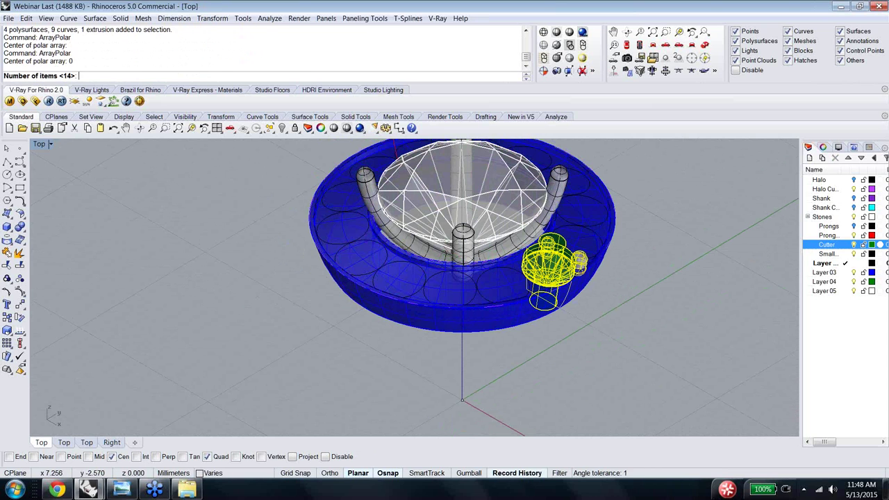
{"action": "key", "text": "Return"}
{"action": "key", "text": "Return"}
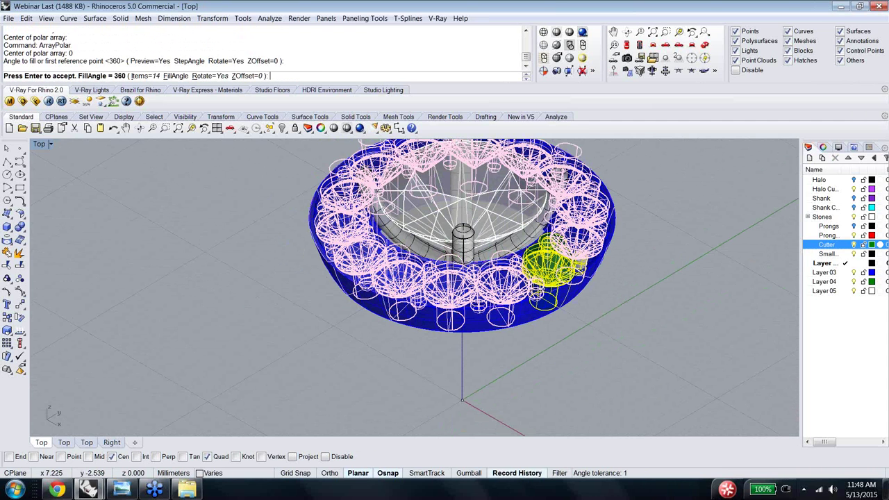
{"action": "key", "text": "Return"}
{"action": "left_click", "coordinate": [565, 383]}
Step: Turn off the Cutter layer and keep Layer 04 on
{"action": "right_click_drag", "start_coordinate": [566, 382], "coordinate": [514, 348]}
{"action": "left_click", "coordinate": [856, 282]}
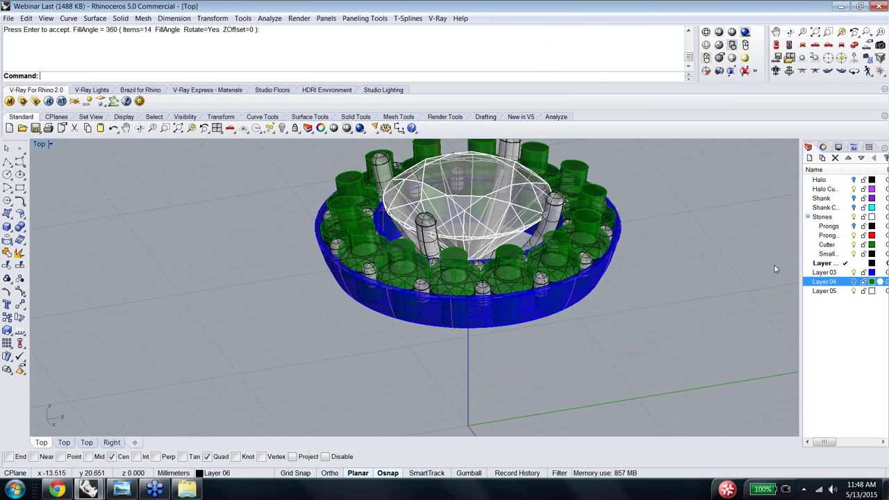
{"action": "left_click", "coordinate": [854, 244]}
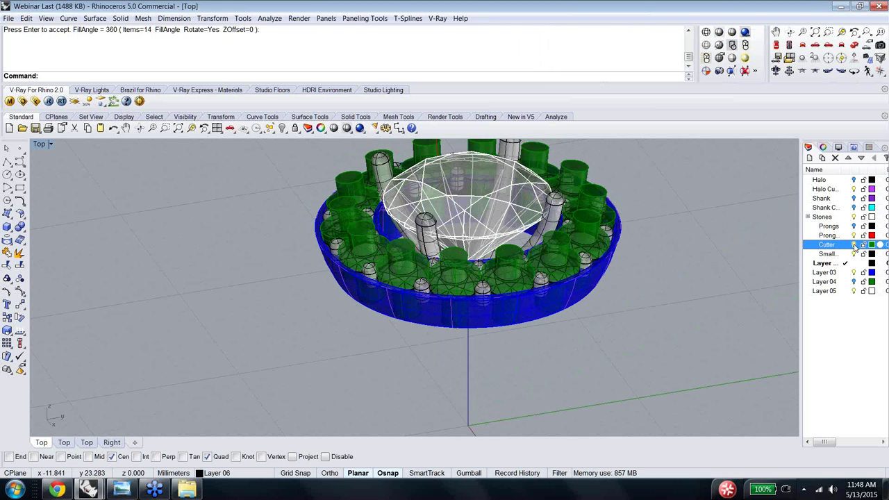
{"action": "right_click_drag", "start_coordinate": [686, 292], "coordinate": [571, 248]}
{"action": "scroll", "coordinate": [571, 248], "scroll_direction": "up", "scroll_amount": 6}
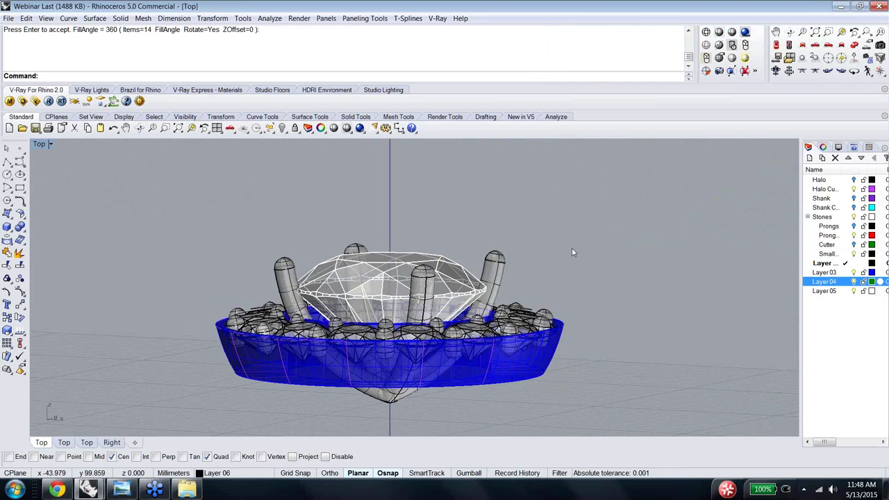
Step: Ungroup the original stone unit on the X axis of the halo
{"action": "right_click_drag", "start_coordinate": [531, 336], "coordinate": [447, 333]}
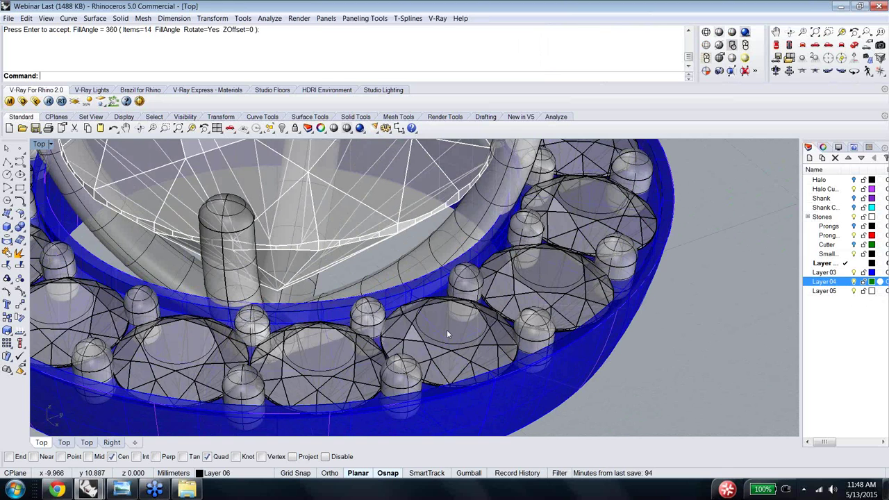
{"action": "scroll", "coordinate": [448, 332], "scroll_direction": "down", "scroll_amount": 2}
{"action": "key", "text": "Home"}
{"action": "key", "text": "Home"}
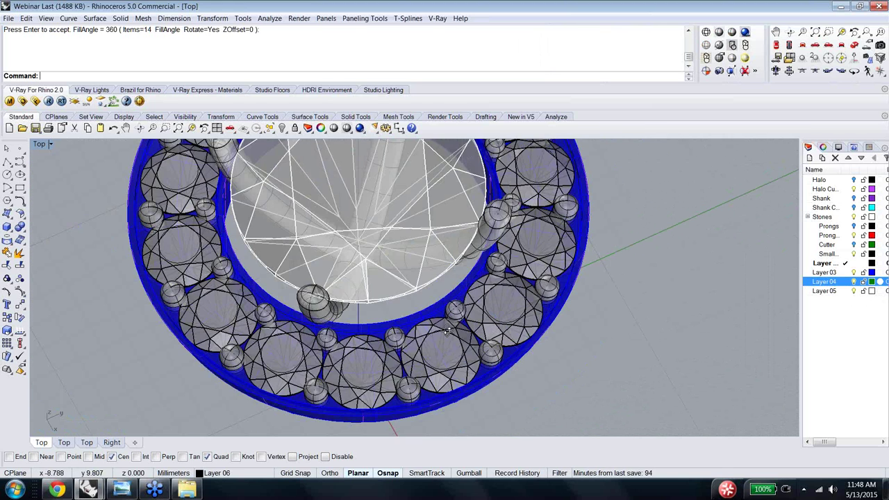
{"action": "left_click", "coordinate": [410, 398]}
{"action": "left_click", "coordinate": [453, 436]}
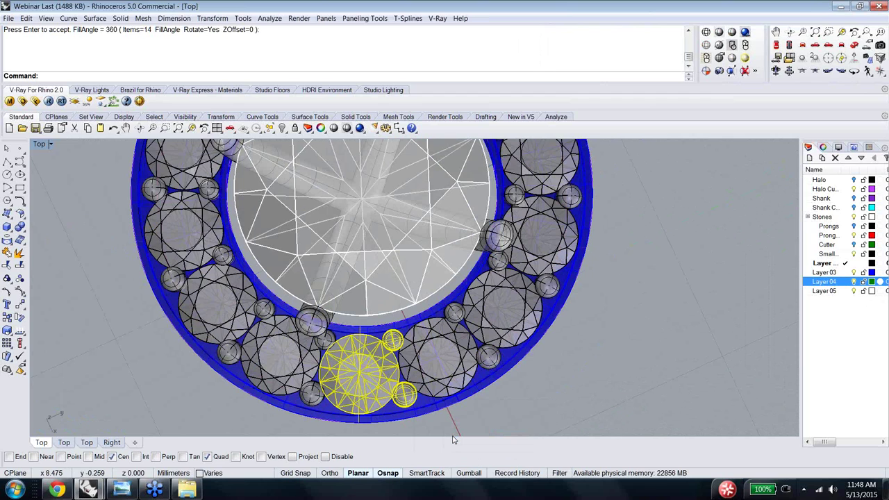
{"action": "type", "text": "ungroup"}
{"action": "key", "text": "Return"}
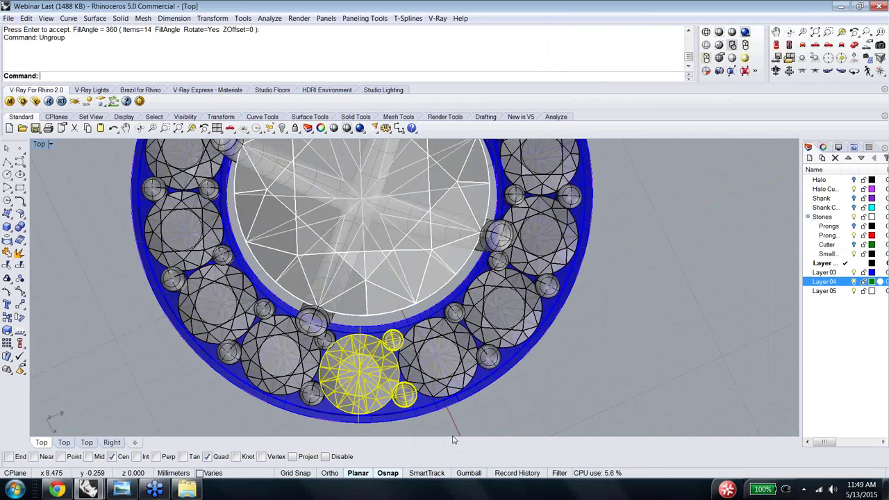
Step: Select the original unit's outer prong, turn on the gumball and set its alignment to Object
{"action": "left_click", "coordinate": [407, 401]}
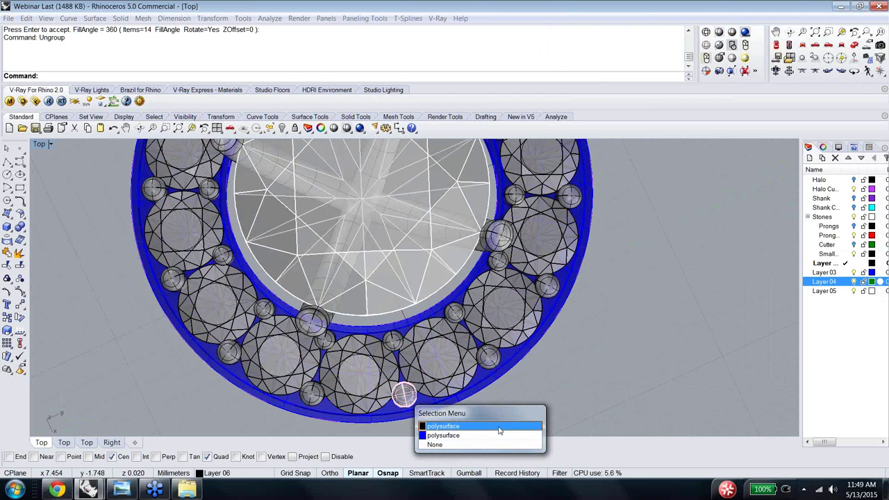
{"action": "left_click", "coordinate": [498, 428]}
{"action": "right_click_drag", "start_coordinate": [505, 414], "coordinate": [579, 341]}
{"action": "left_click", "coordinate": [474, 346]}
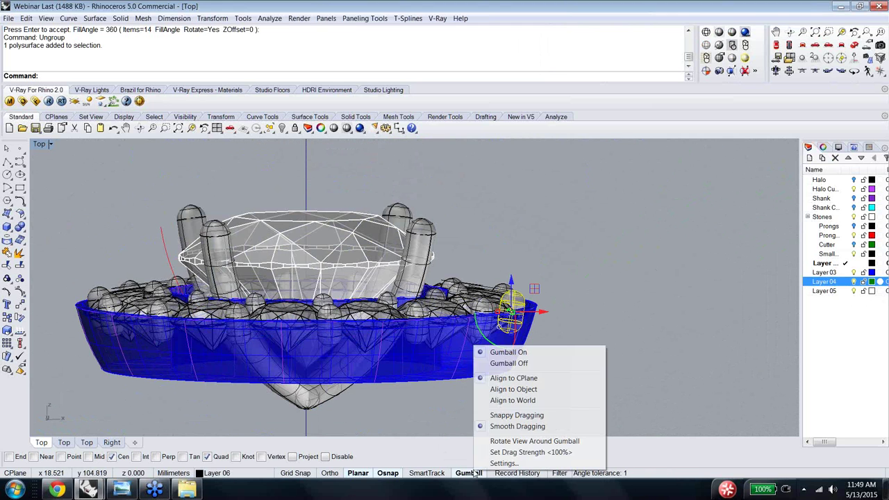
{"action": "left_click", "coordinate": [513, 389]}
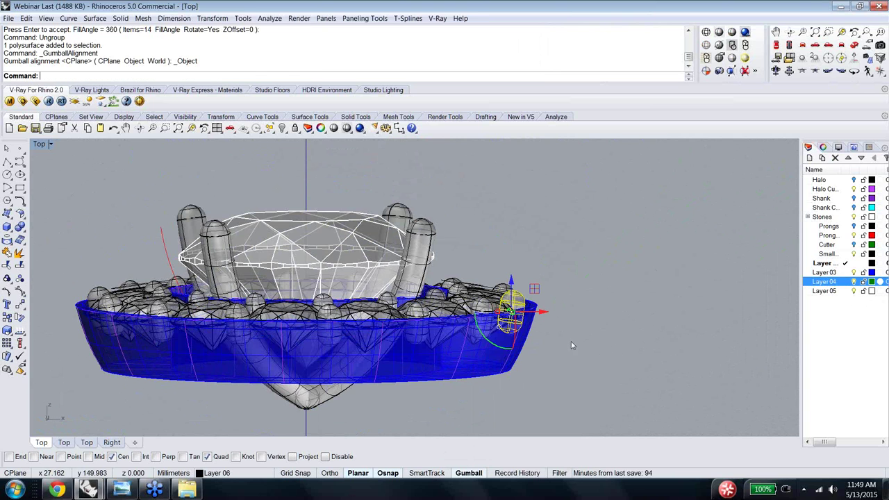
Step: Switch to the Front view and reapply the gumball's Object alignment for the selected prong
{"action": "scroll", "coordinate": [562, 337], "scroll_direction": "up", "scroll_amount": 3}
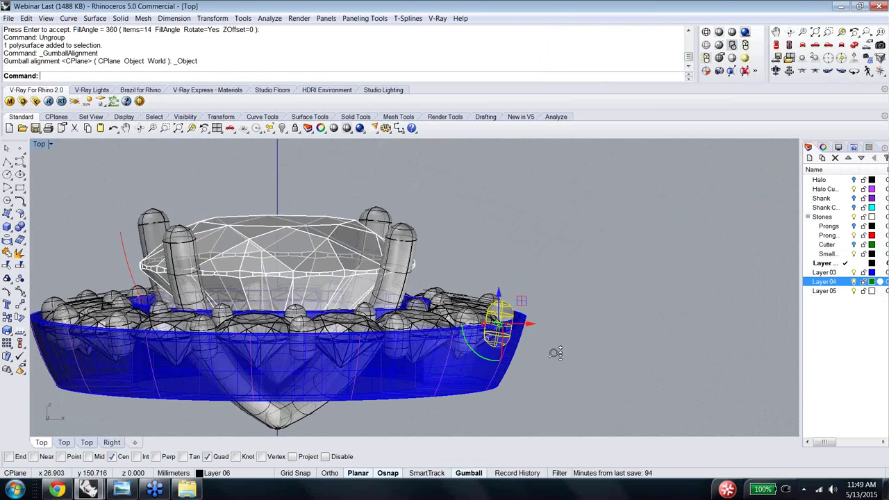
{"action": "scroll", "coordinate": [556, 353], "scroll_direction": "up", "scroll_amount": 2}
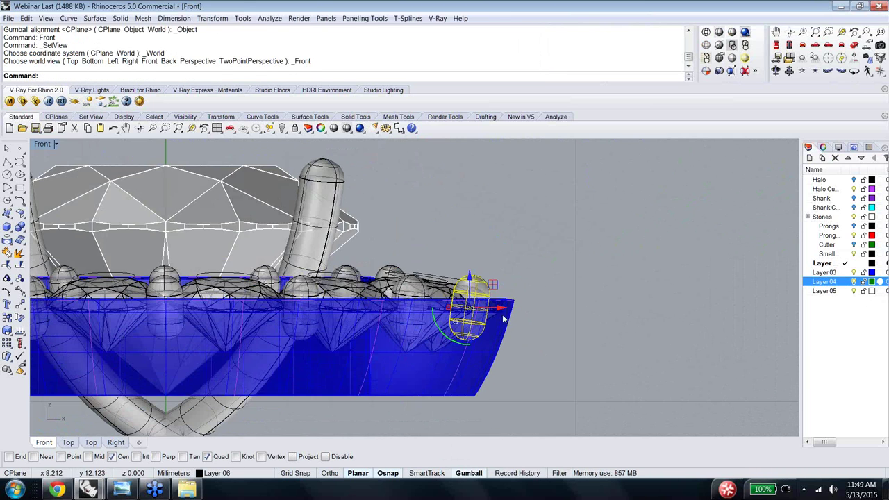
{"action": "left_click", "coordinate": [478, 478]}
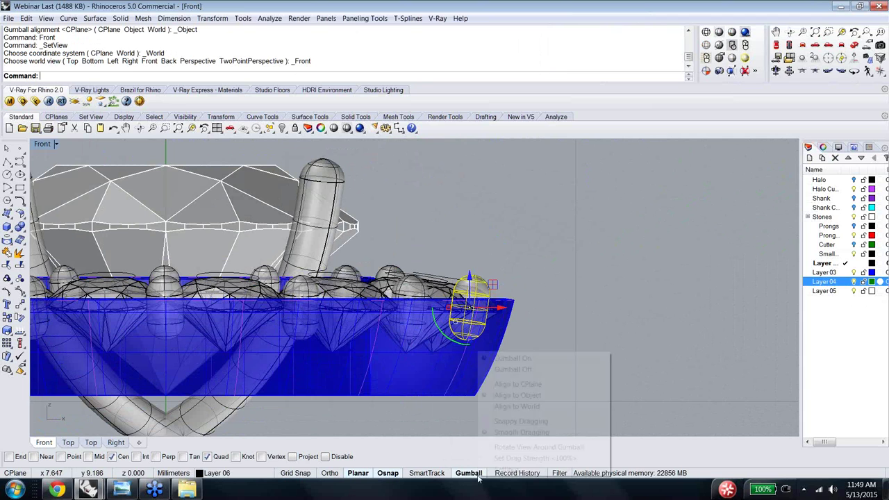
{"action": "left_click", "coordinate": [495, 397]}
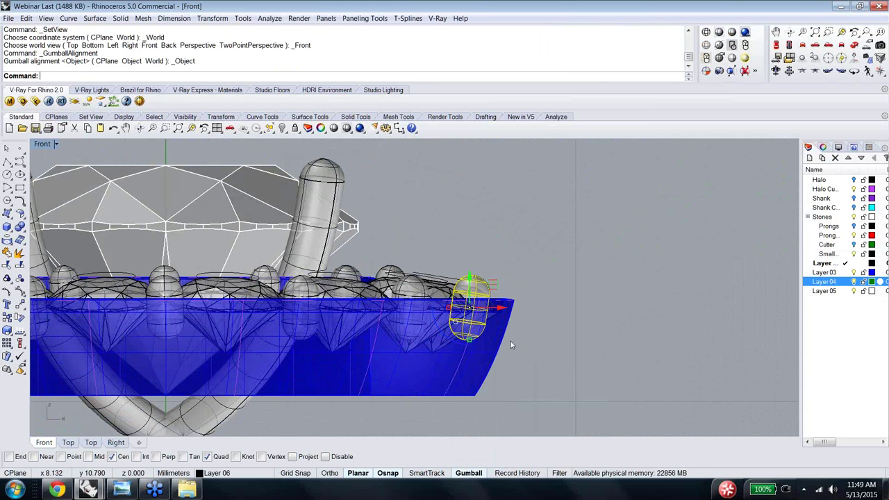
Step: Turn on the End snap and try to relocate the selected prong's gumball to the dome's base, accepting the default axis directions
{"action": "scroll", "coordinate": [512, 340], "scroll_direction": "up", "scroll_amount": 2}
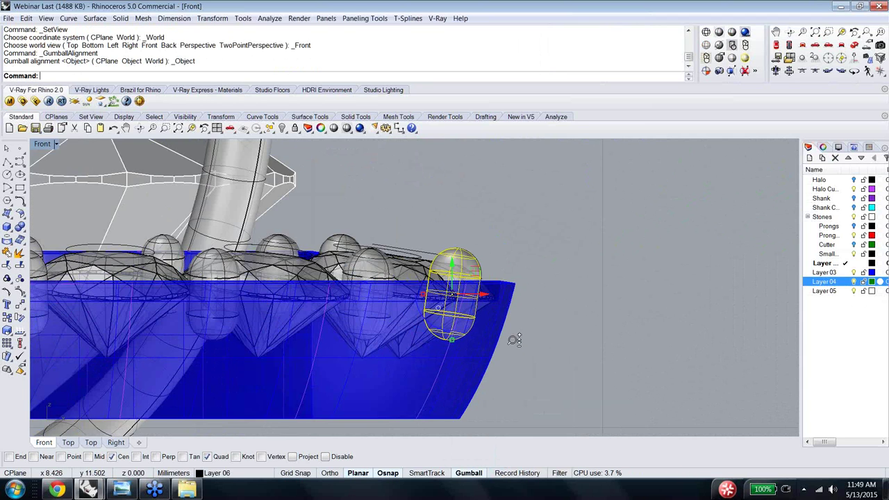
{"action": "scroll", "coordinate": [512, 340], "scroll_direction": "up", "scroll_amount": 2}
{"action": "left_click", "coordinate": [393, 161]}
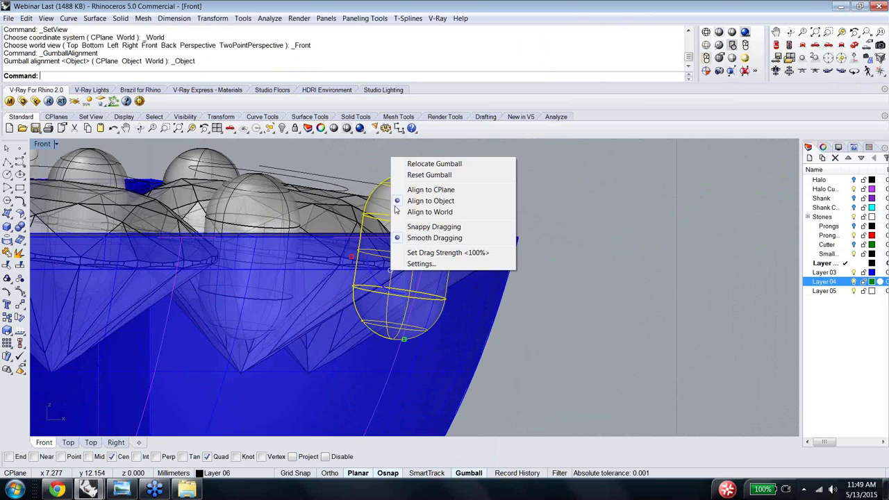
{"action": "left_click", "coordinate": [401, 164]}
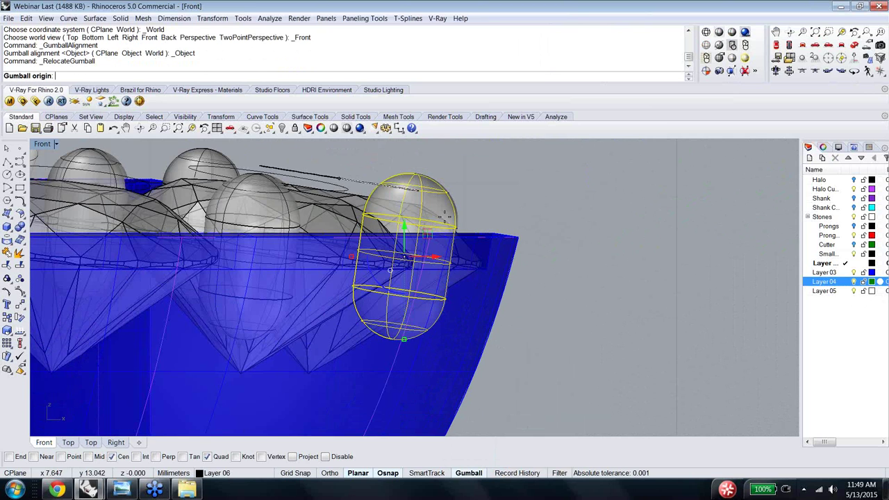
{"action": "left_click", "coordinate": [452, 227]}
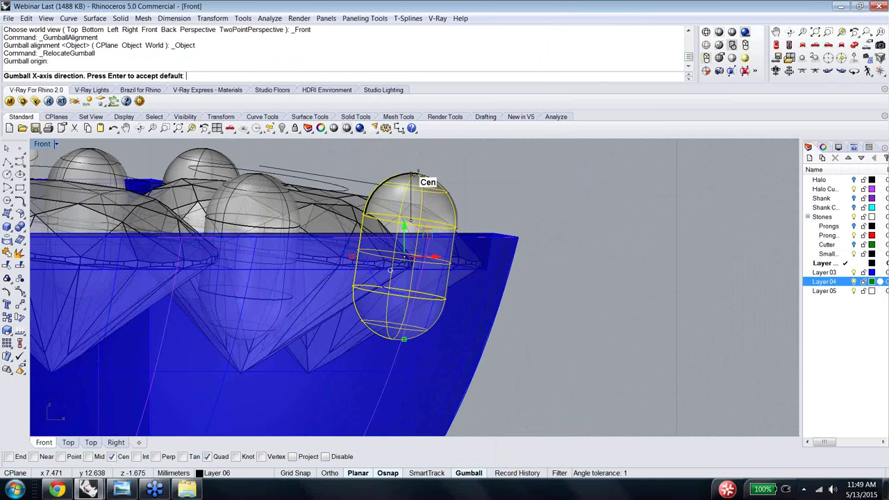
{"action": "left_click", "coordinate": [8, 457]}
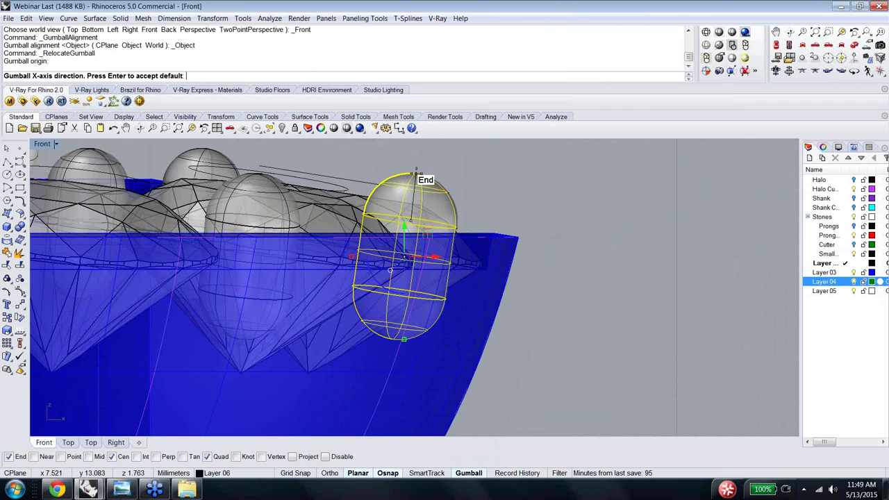
{"action": "key", "text": "Return"}
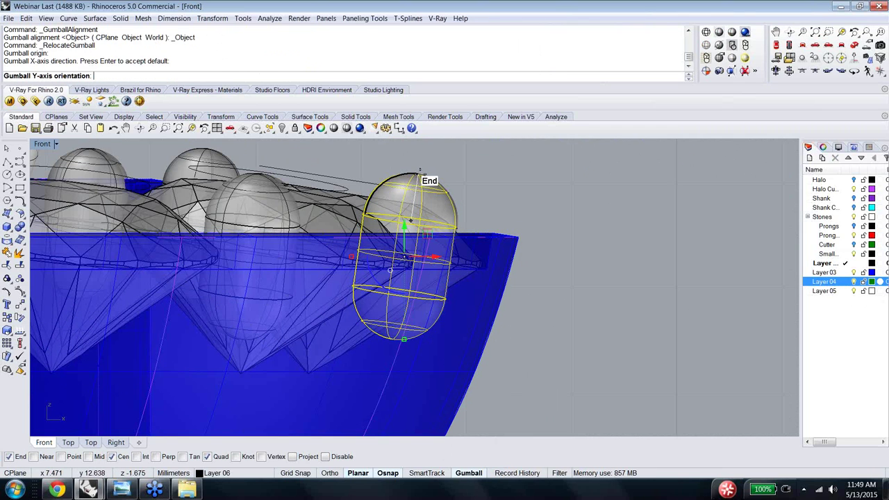
{"action": "key", "text": "Return"}
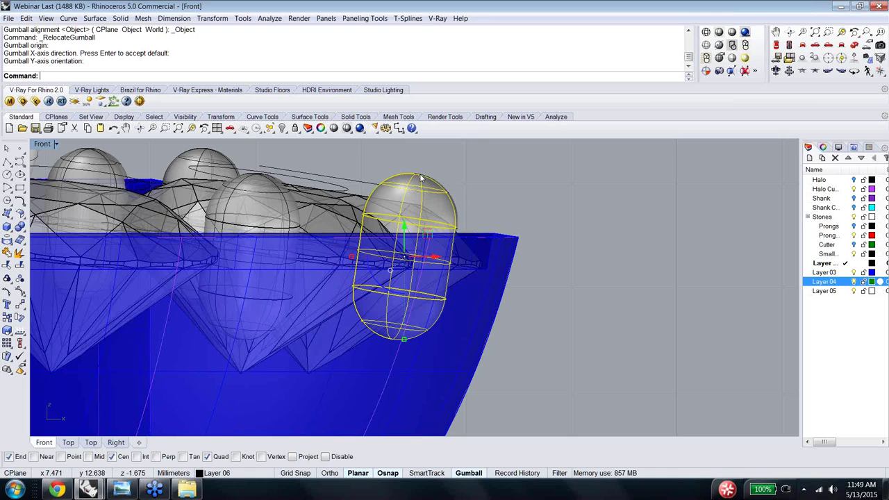
Step: Try to relocate the gumball to the dome's base again, with the X axis toward the prong's tip and the Y axis outward
{"action": "key", "text": "Return"}
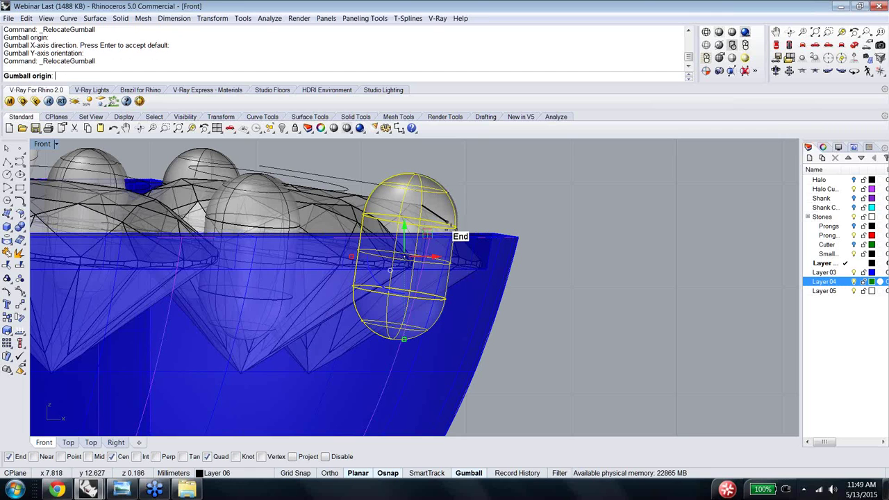
{"action": "left_click", "coordinate": [455, 236]}
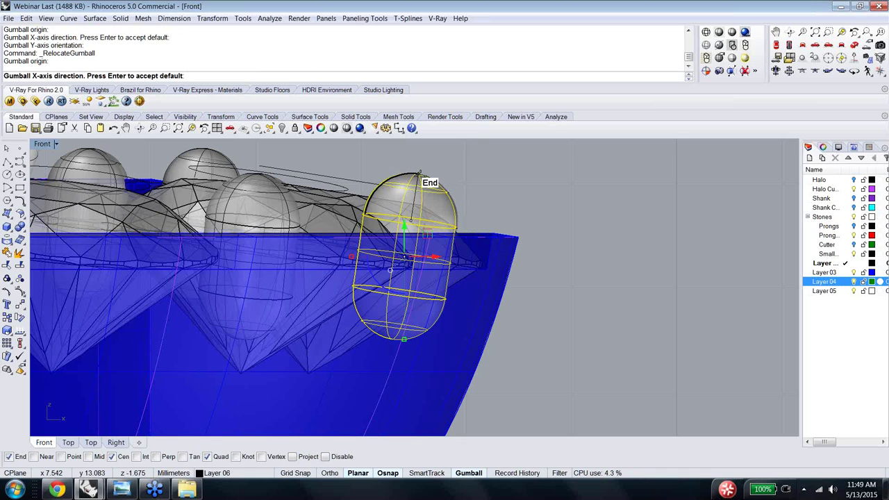
{"action": "left_click", "coordinate": [419, 174]}
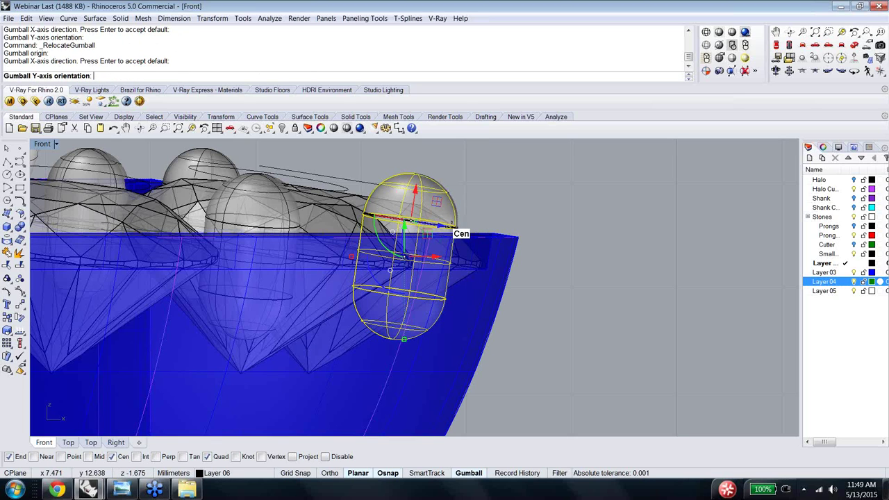
{"action": "left_click", "coordinate": [453, 229]}
Step: Relocate the gumball to the prong's dome base, with the X axis across the prong and the Y axis toward its tip
{"action": "key", "text": "Return"}
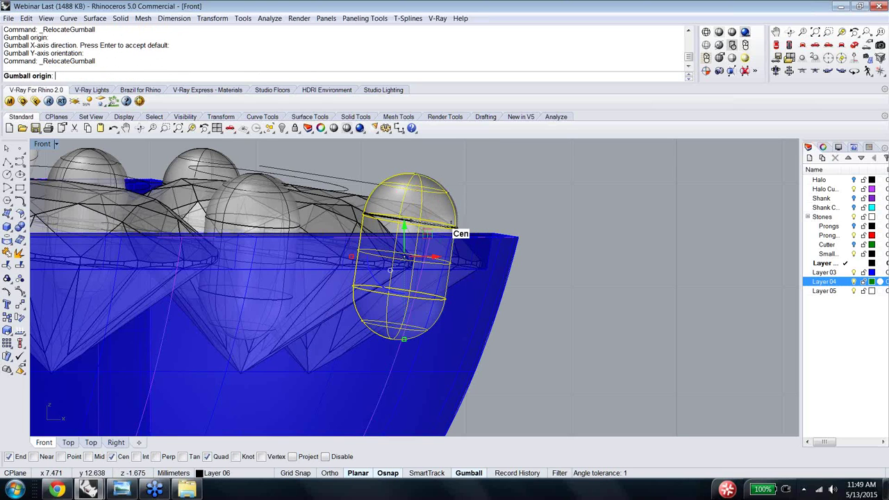
{"action": "right_click_drag", "start_coordinate": [453, 233], "coordinate": [456, 252]}
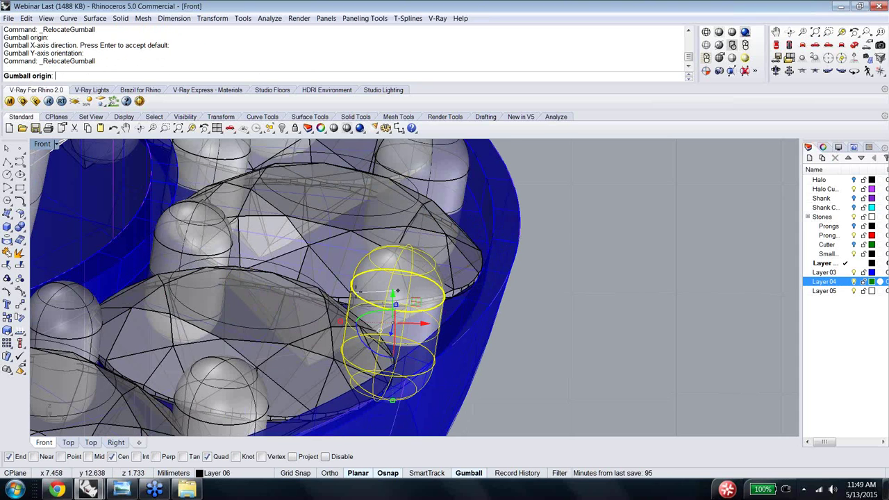
{"action": "left_click", "coordinate": [352, 285]}
{"action": "left_click", "coordinate": [353, 285]}
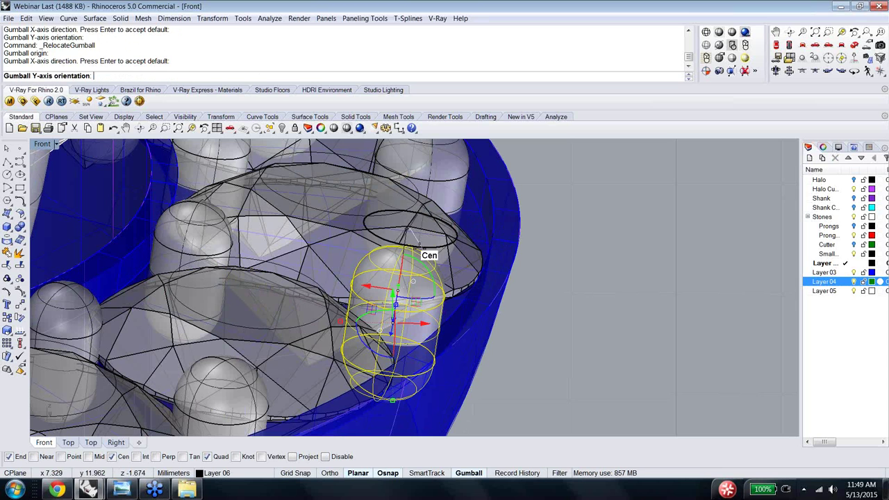
{"action": "left_click", "coordinate": [406, 246]}
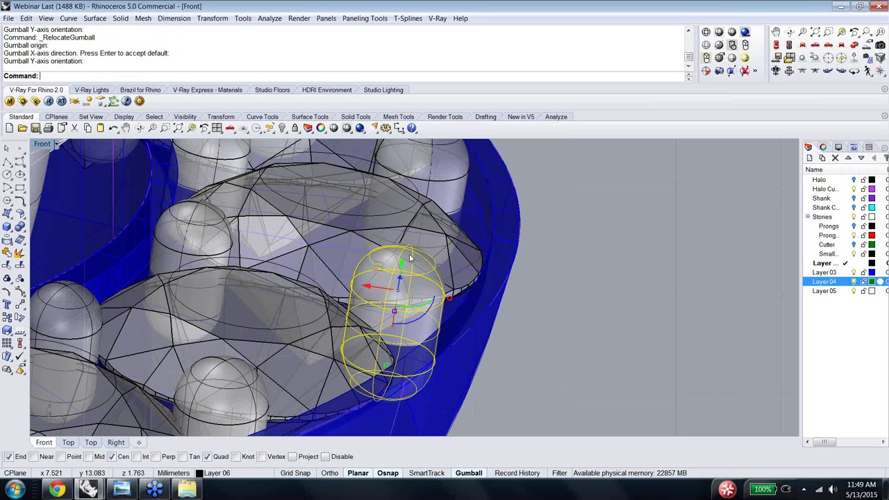
Step: Try shortening the selected prong along its own axis with the gumball, and undo the change
{"action": "right_click_drag", "start_coordinate": [442, 281], "coordinate": [453, 316]}
{"action": "left_click", "coordinate": [453, 314]}
{"action": "left_click_drag", "start_coordinate": [453, 314], "coordinate": [455, 310]}
{"action": "left_click", "coordinate": [446, 273]}
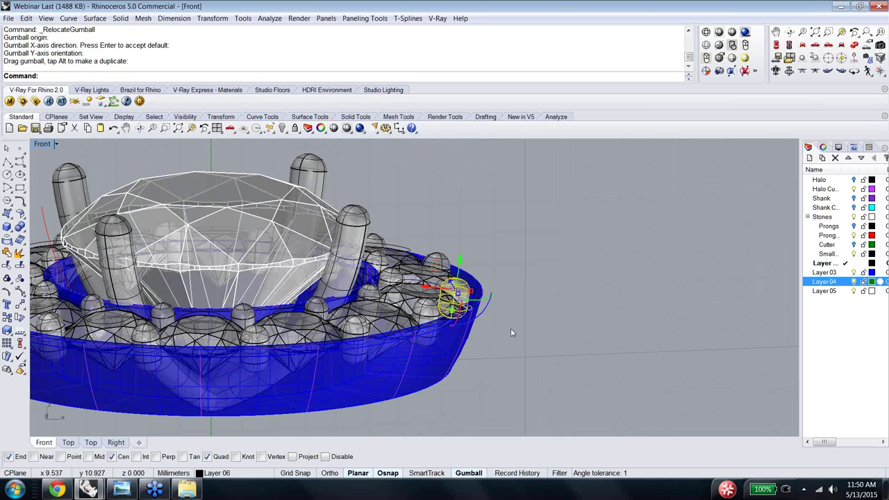
{"action": "left_click", "coordinate": [510, 327]}
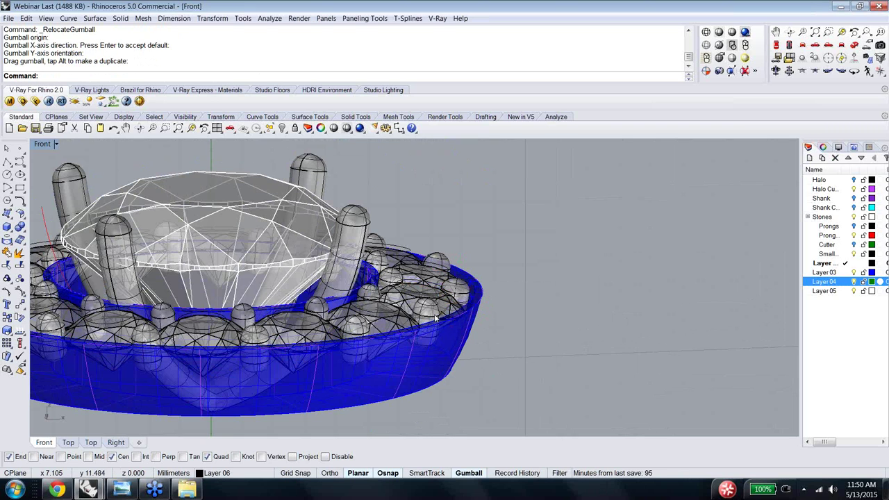
{"action": "key", "text": "ctrl+z"}
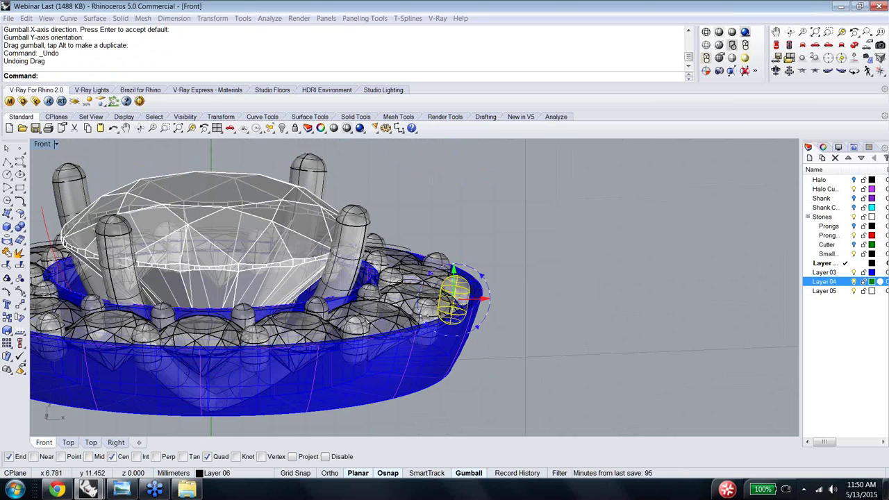
{"action": "left_click", "coordinate": [491, 356]}
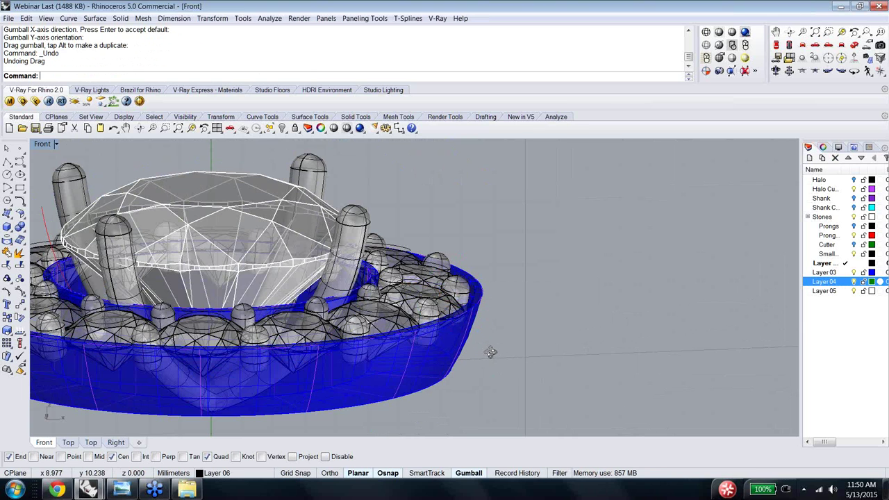
Step: Use SelParents on an outer child prong of the halo array to select the original parent prong
{"action": "scroll", "coordinate": [487, 358], "scroll_direction": "up", "scroll_amount": 5}
{"action": "type", "text": "SelParents"}
{"action": "key", "text": "Return"}
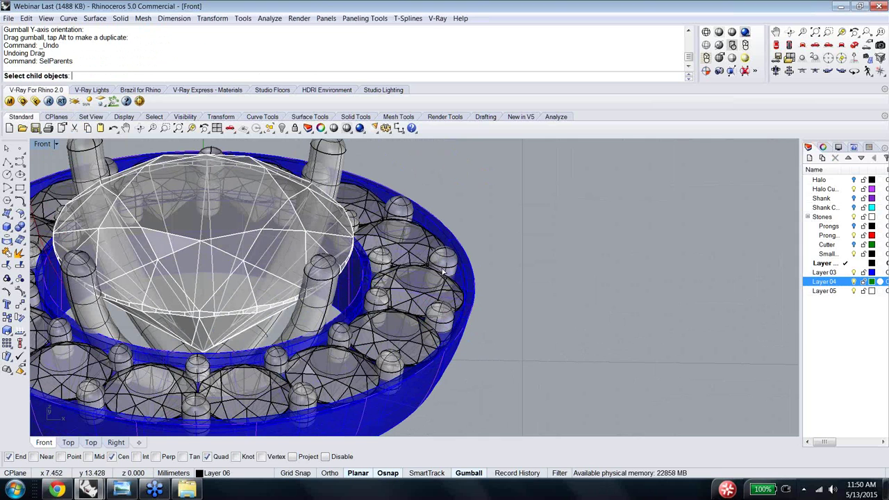
{"action": "left_click", "coordinate": [448, 308]}
{"action": "key", "text": "Return"}
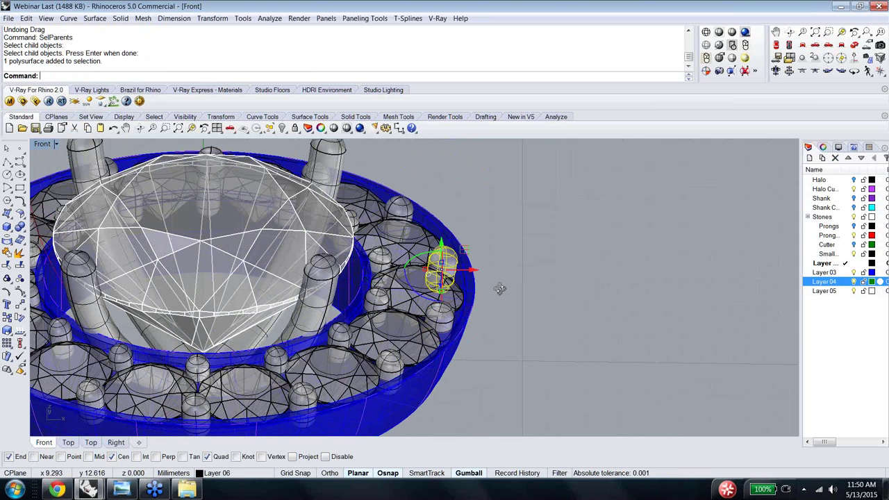
Step: Relocate the parent prong's gumball to its dome edge, with the X axis across the prong and the Y axis along its length
{"action": "scroll", "coordinate": [502, 277], "scroll_direction": "up", "scroll_amount": 6}
{"action": "left_click", "coordinate": [387, 198]}
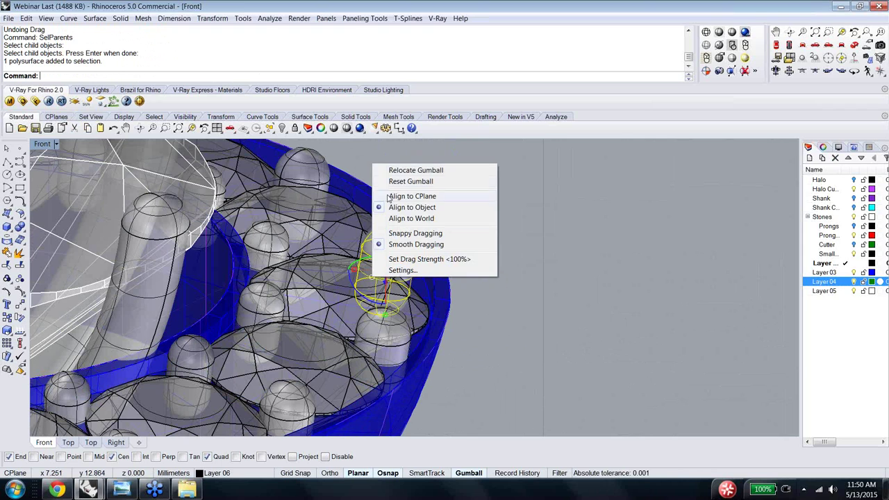
{"action": "left_click", "coordinate": [386, 173]}
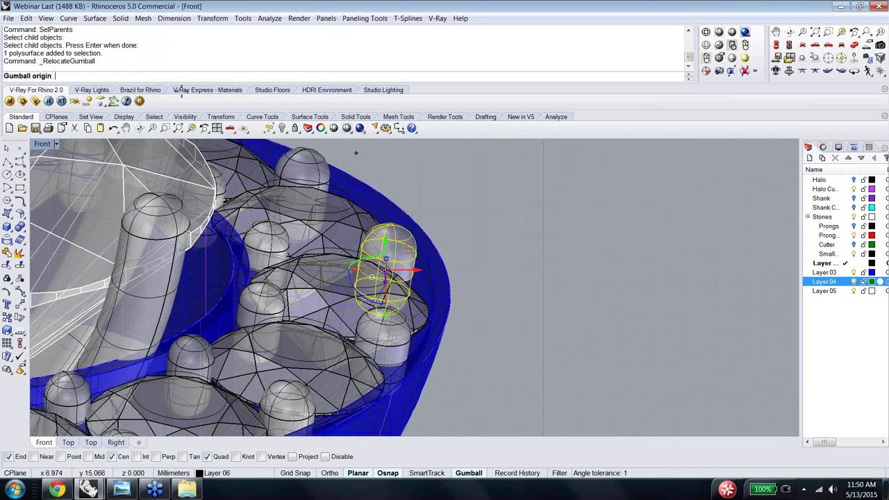
{"action": "left_click", "coordinate": [414, 258]}
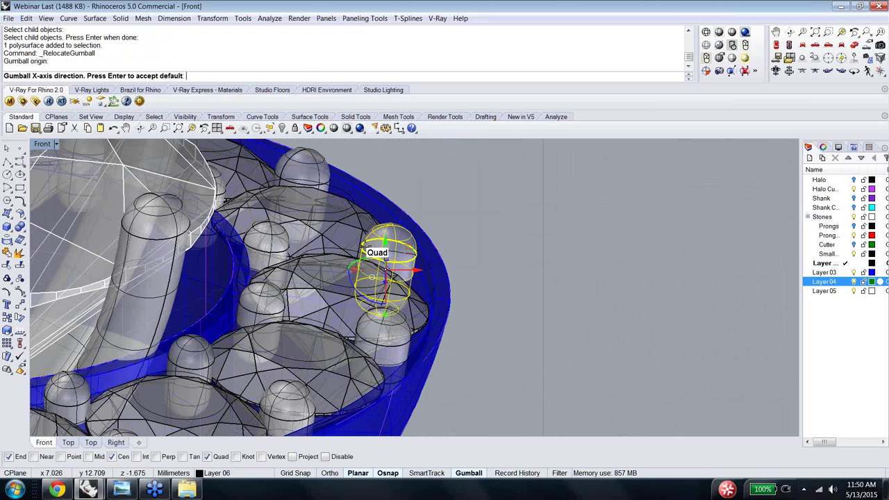
{"action": "left_click", "coordinate": [384, 246]}
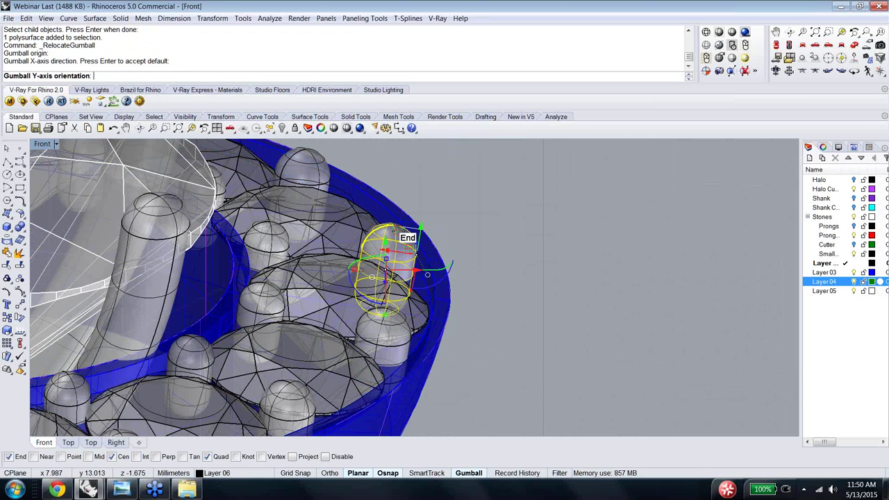
{"action": "left_click", "coordinate": [393, 229]}
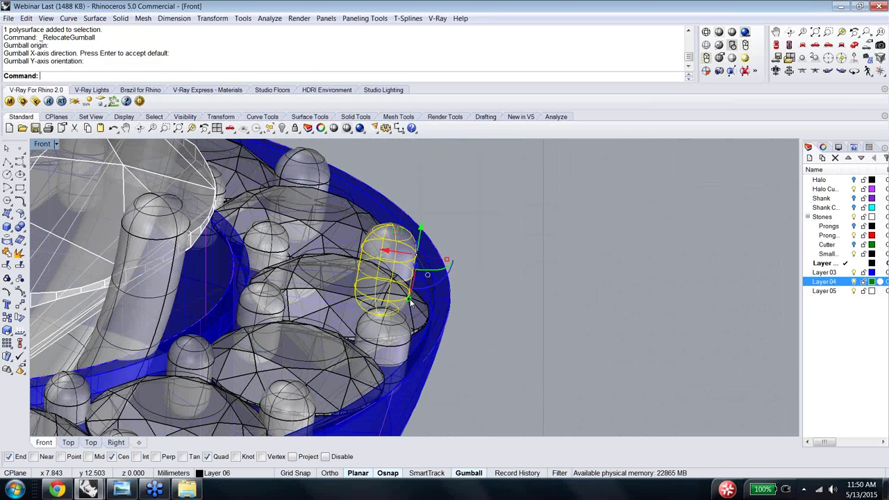
Step: Shorten the parent prong along its axis with the gumball and lower it slightly so the arrayed prongs update
{"action": "left_click_drag", "start_coordinate": [410, 300], "coordinate": [424, 285]}
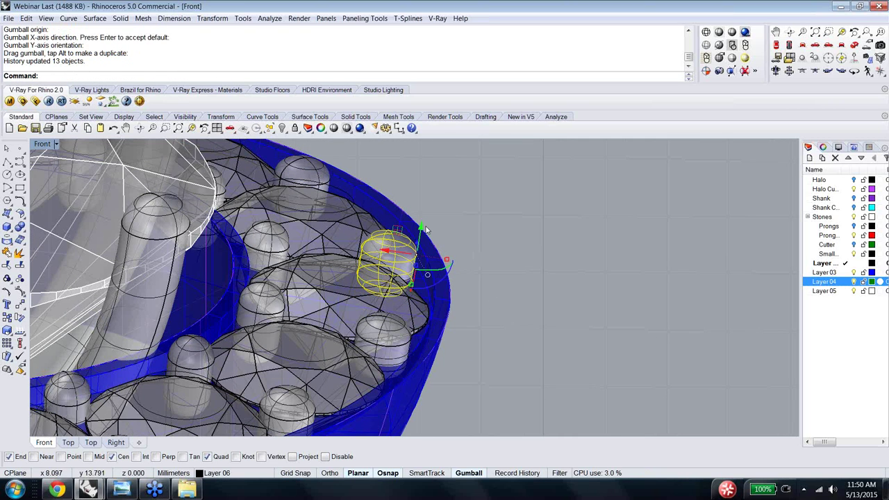
{"action": "mouse_move", "coordinate": [422, 229]}
{"action": "left_mouse_down"}
{"action": "mouse_move", "coordinate": [419, 249]}
{"action": "mouse_move", "coordinate": [419, 239]}
{"action": "left_mouse_up"}
{"action": "left_click", "coordinate": [466, 253]}
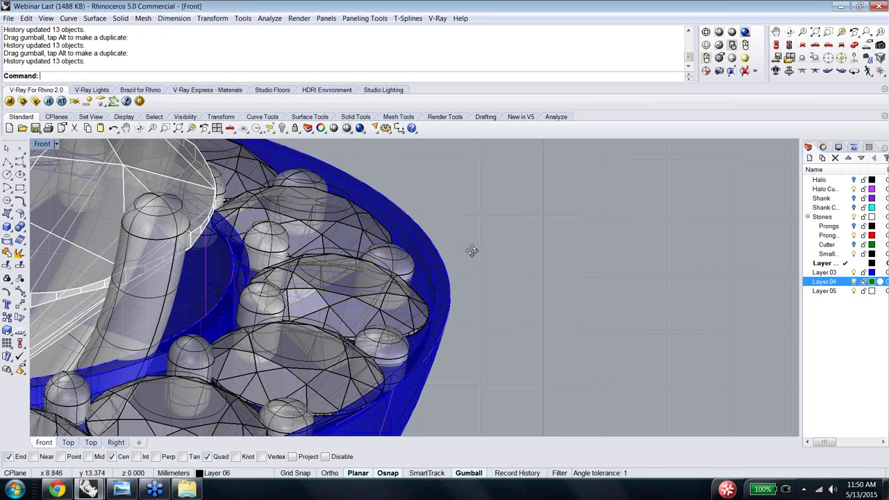
{"action": "scroll", "coordinate": [472, 251], "scroll_direction": "up", "scroll_amount": 3}
{"action": "right_click_drag", "start_coordinate": [414, 267], "coordinate": [381, 331]}
{"action": "right_click_drag", "start_coordinate": [651, 413], "coordinate": [418, 299]}
{"action": "scroll", "coordinate": [422, 300], "scroll_direction": "up", "scroll_amount": 3}
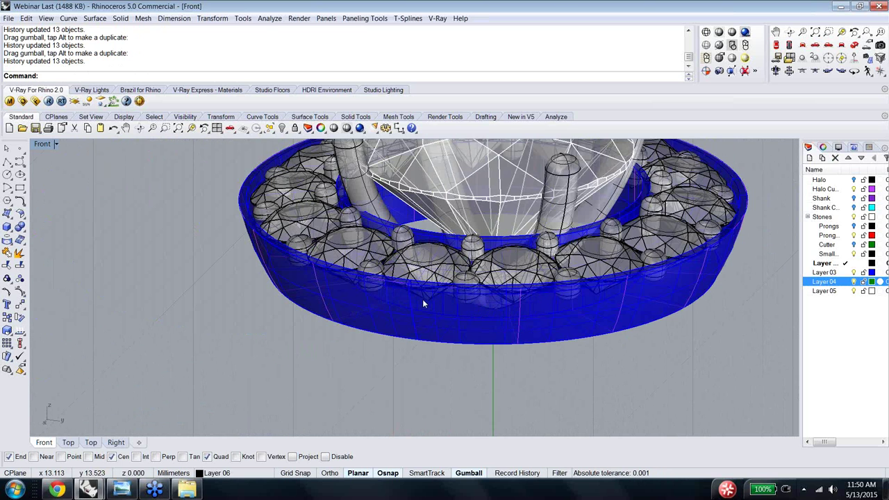
Step: Undo the last three gumball edits to the parent prong
{"action": "key", "text": "ctrl+z"}
{"action": "key", "text": "ctrl+z"}
{"action": "key", "text": "ctrl+z"}
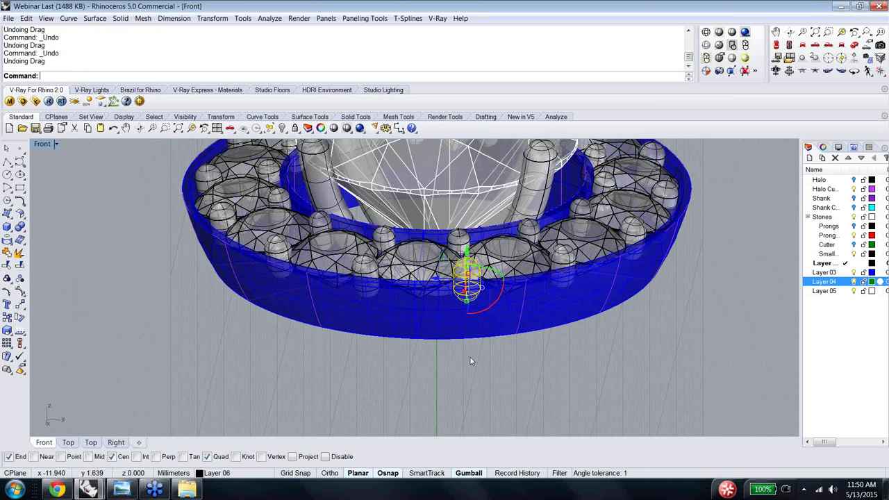
Step: Deselect the prong and turn on the Cutter and Shank layers
{"action": "scroll", "coordinate": [474, 358], "scroll_direction": "down", "scroll_amount": 8}
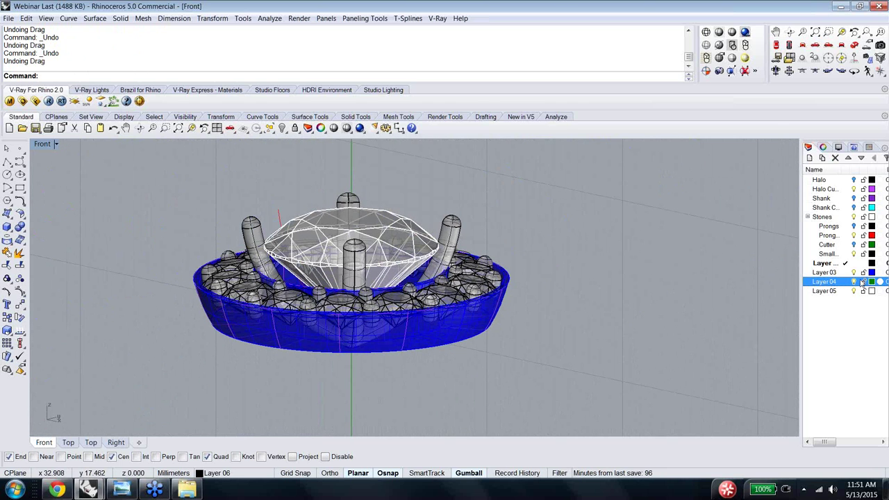
{"action": "left_click", "coordinate": [855, 246]}
{"action": "left_click", "coordinate": [855, 245]}
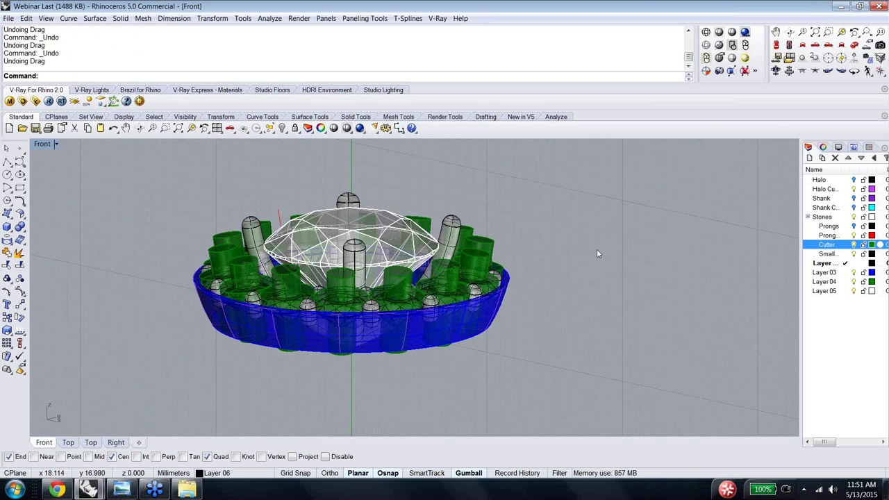
{"action": "right_click_drag", "start_coordinate": [598, 254], "coordinate": [597, 276]}
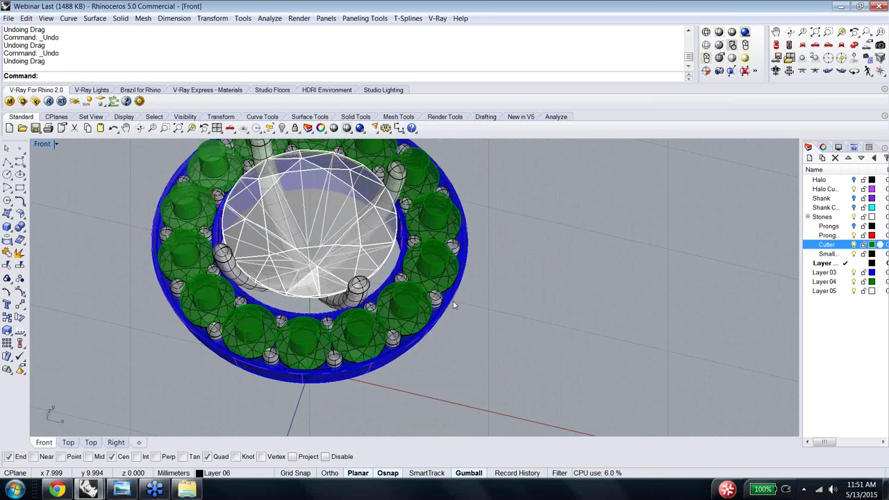
{"action": "right_click_drag", "start_coordinate": [460, 303], "coordinate": [487, 236]}
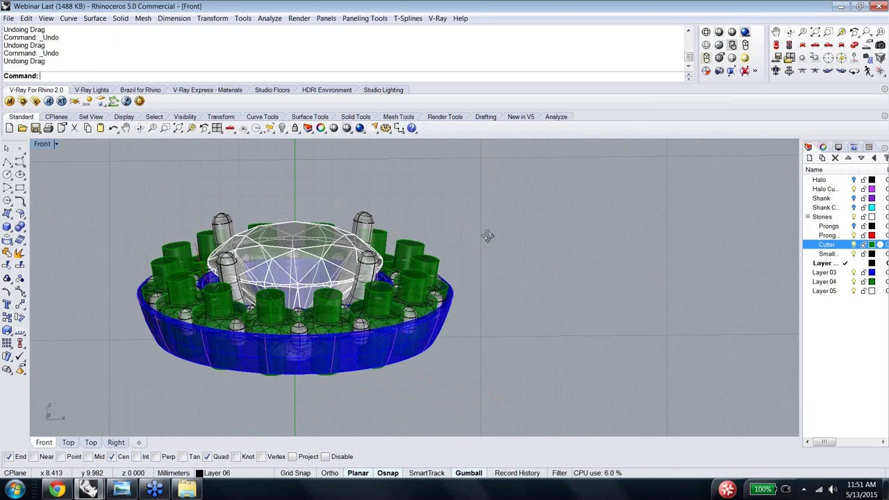
{"action": "left_click", "coordinate": [855, 200]}
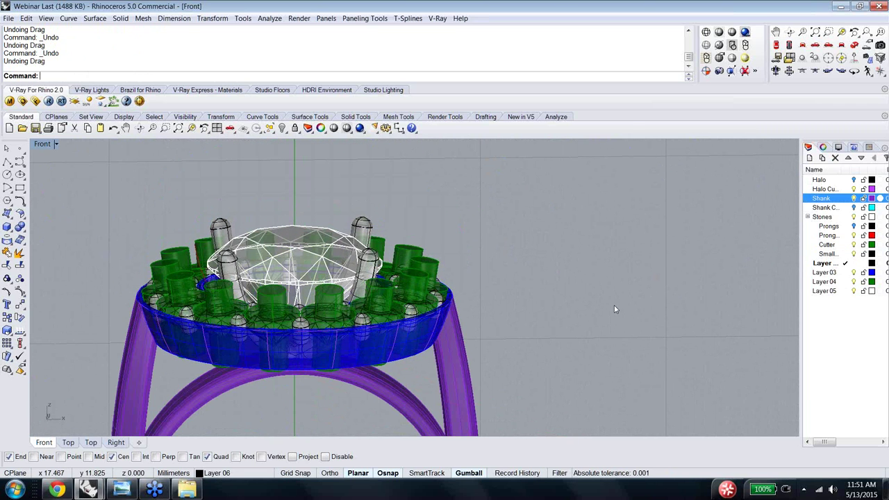
{"action": "right_click_drag", "start_coordinate": [614, 305], "coordinate": [562, 353]}
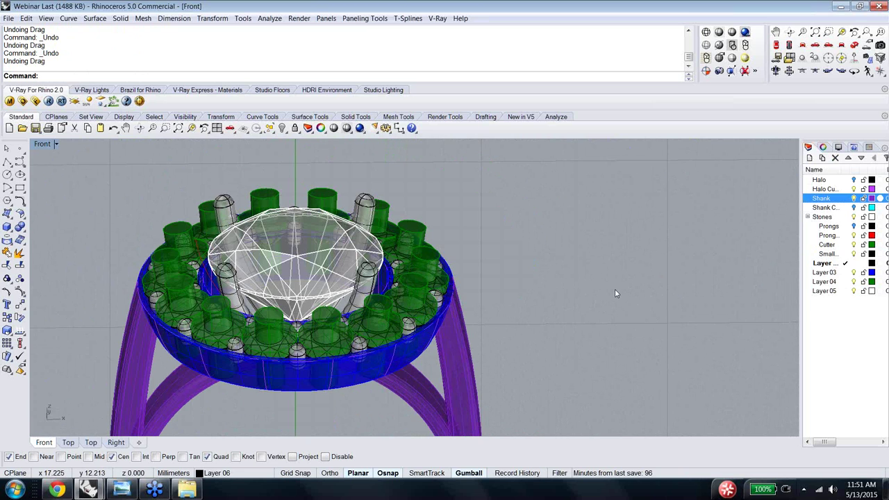
Step: Examine how the arrayed cutters sit in the halo and shank from above, from underneath and from the front
{"action": "right_click_drag", "start_coordinate": [546, 305], "coordinate": [382, 275]}
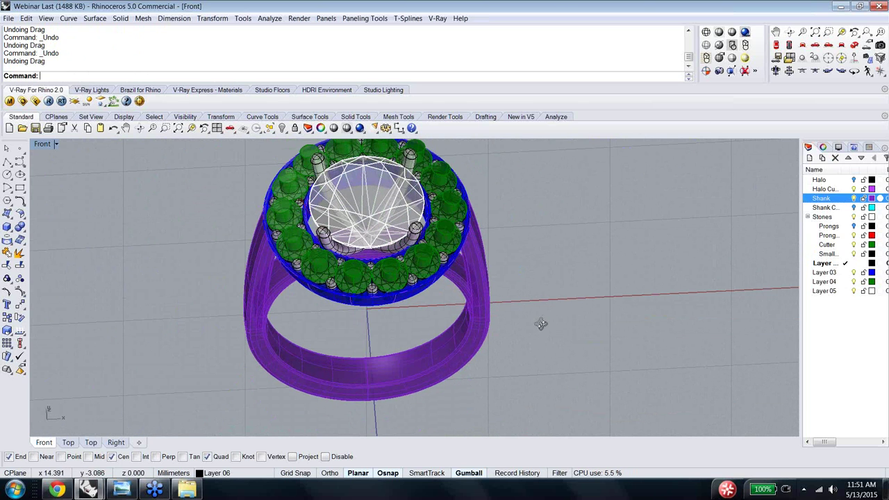
{"action": "right_click_drag", "start_coordinate": [541, 324], "coordinate": [400, 308]}
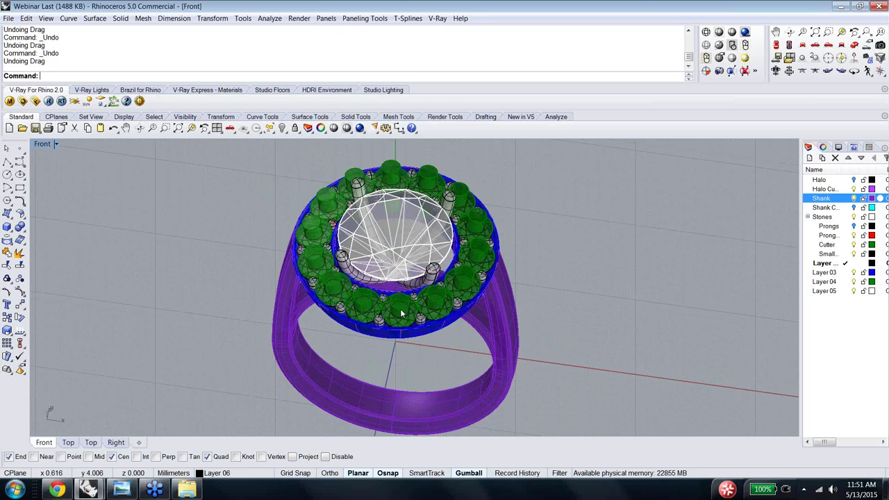
{"action": "right_click_drag", "start_coordinate": [399, 337], "coordinate": [380, 276]}
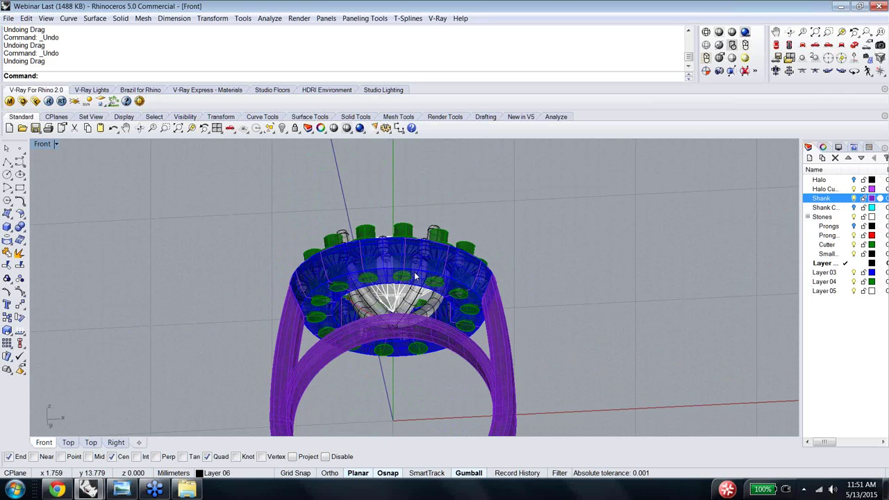
{"action": "right_click_drag", "start_coordinate": [421, 285], "coordinate": [427, 223]}
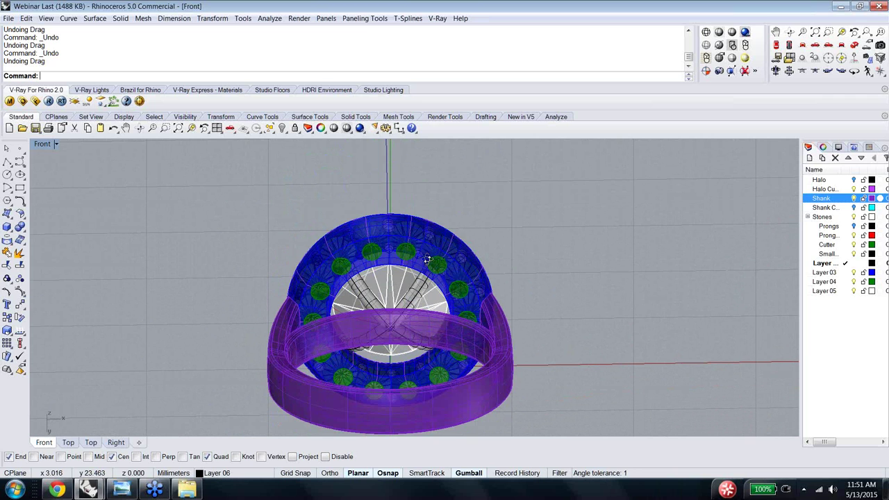
{"action": "right_click_drag", "start_coordinate": [428, 259], "coordinate": [410, 361]}
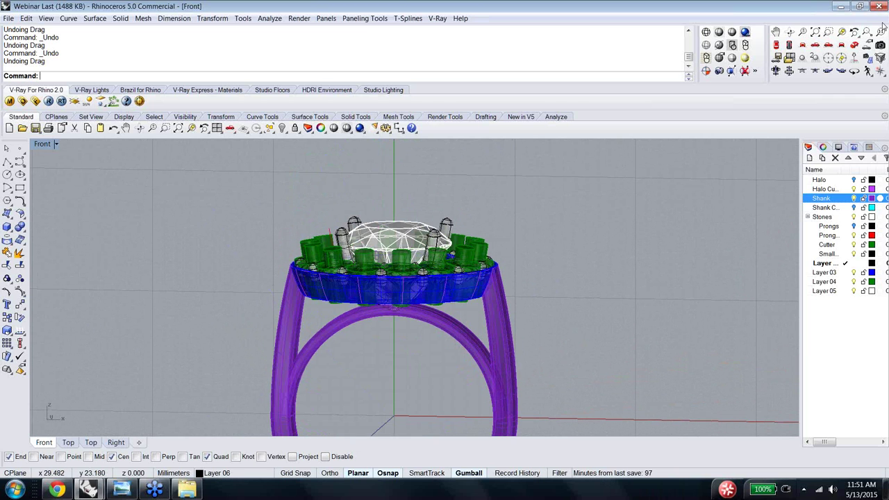
{"action": "right_click_drag", "start_coordinate": [731, 202], "coordinate": [871, 365]}
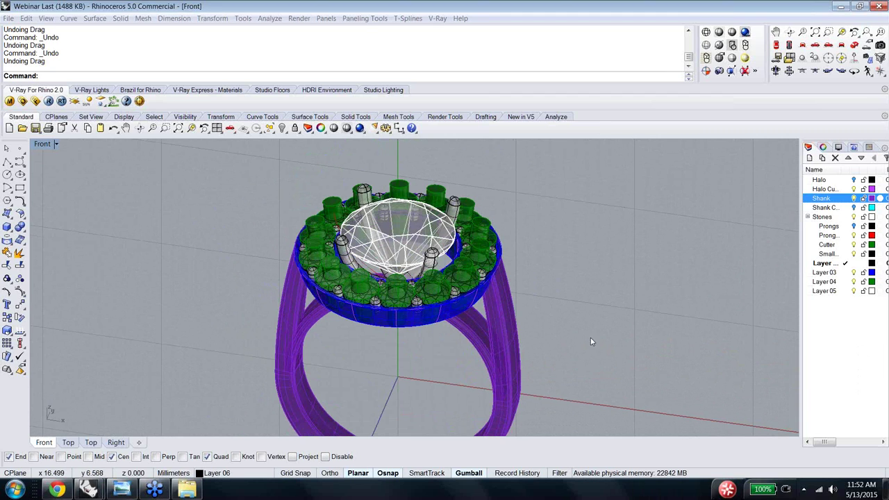
Step: Try to subtract all objects on the Cutter layer from the blue halo with Boolean Difference
{"action": "left_click", "coordinate": [426, 325]}
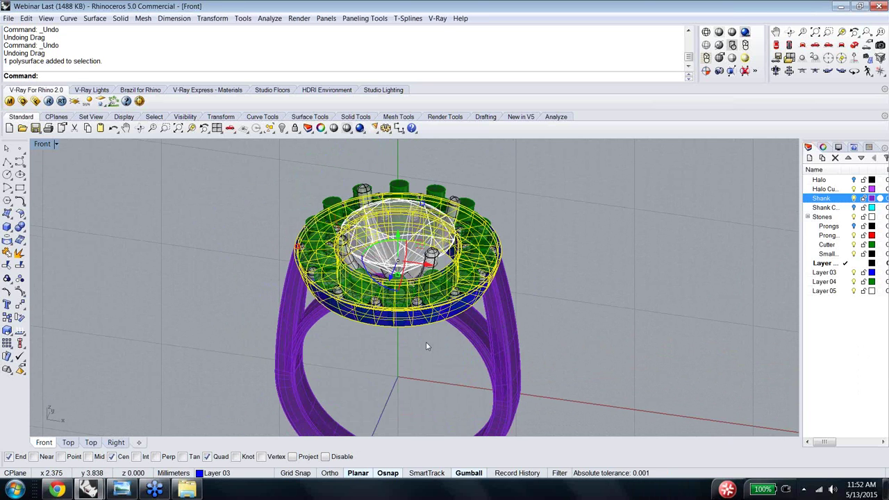
{"action": "type", "text": "BooleanD"}
{"action": "key", "text": "Return"}
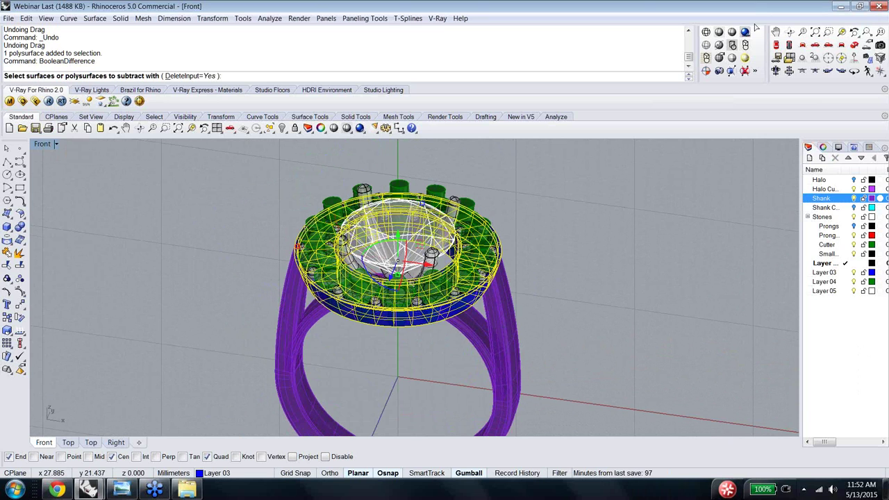
{"action": "right_click", "coordinate": [843, 244]}
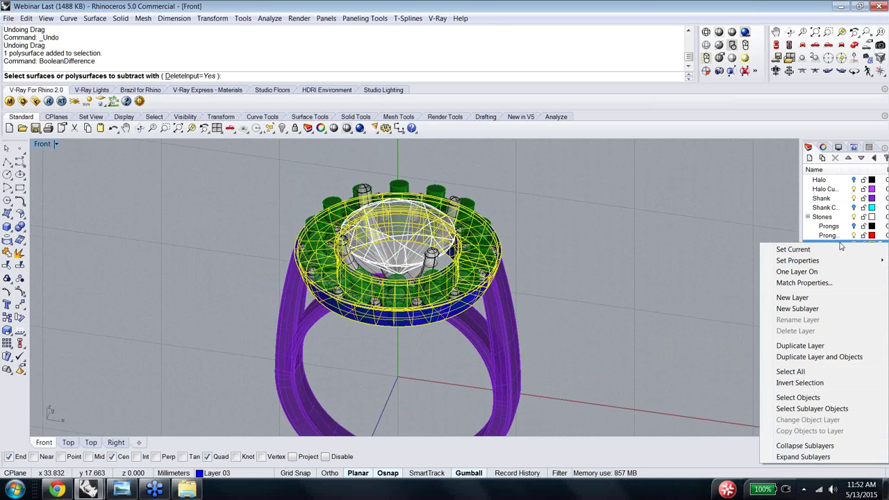
{"action": "left_click", "coordinate": [798, 399]}
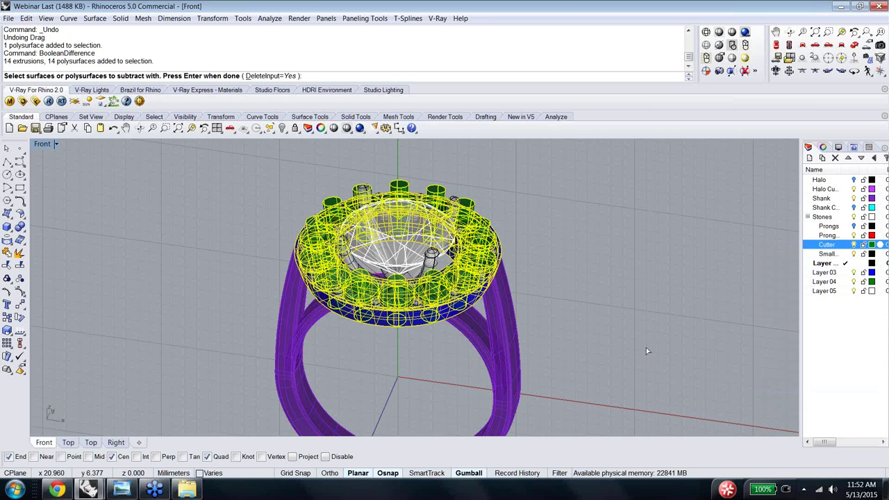
{"action": "key", "text": "Return"}
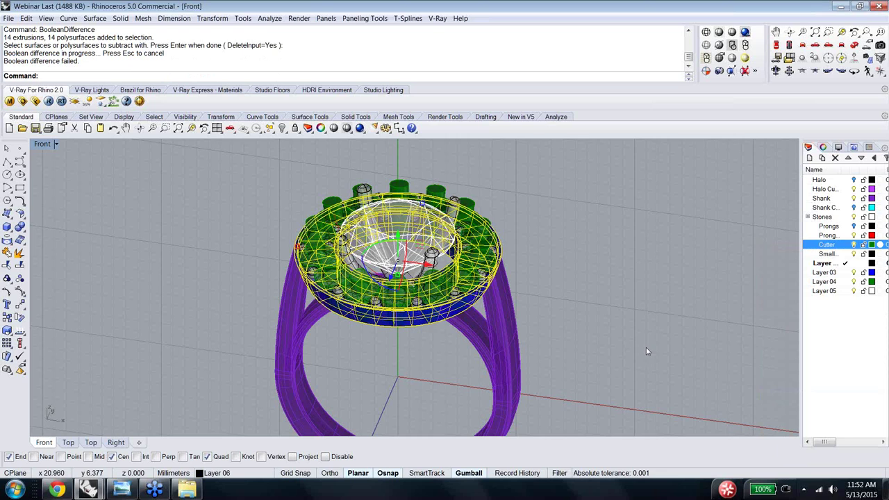
Step: Restart Boolean Difference with the blue halo as the base and hide the small stones and Shank layers
{"action": "key", "text": "Return"}
{"action": "left_click", "coordinate": [415, 330]}
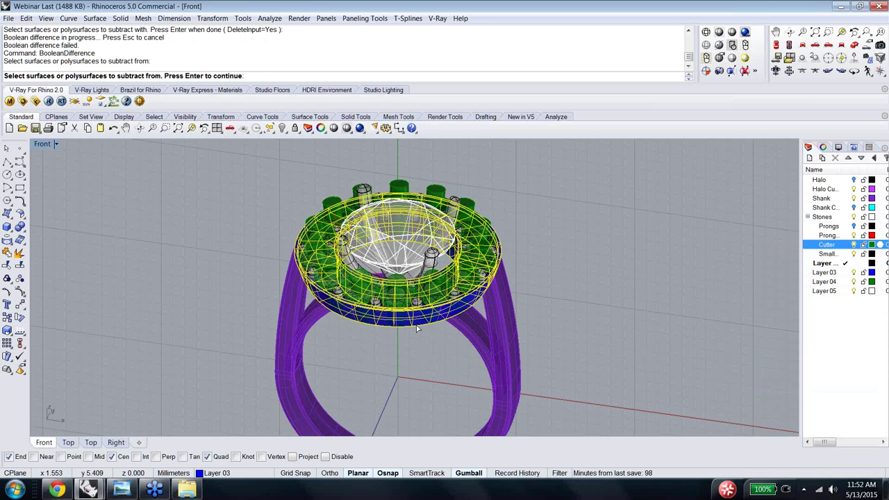
{"action": "key", "text": "Return"}
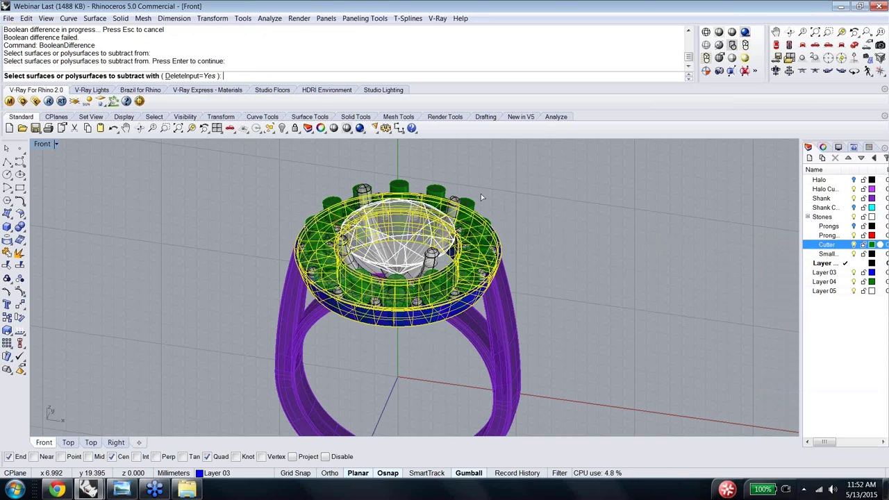
{"action": "right_click_drag", "start_coordinate": [481, 188], "coordinate": [530, 199]}
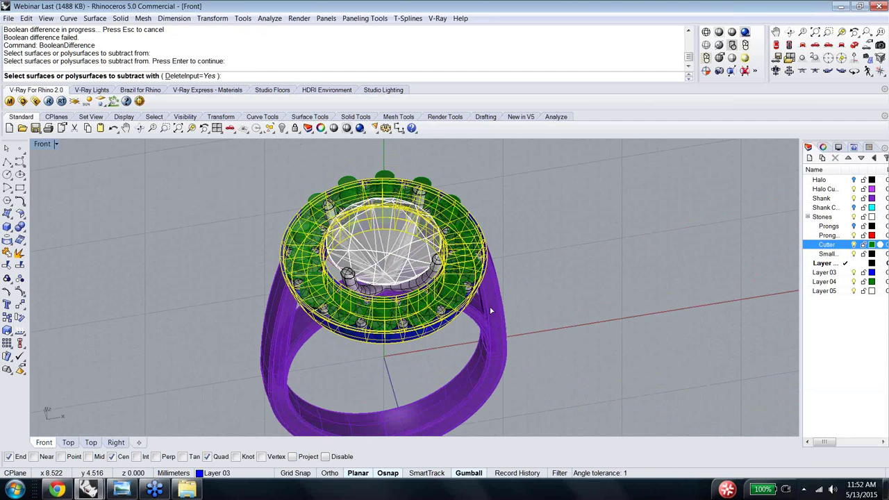
{"action": "left_click", "coordinate": [855, 254]}
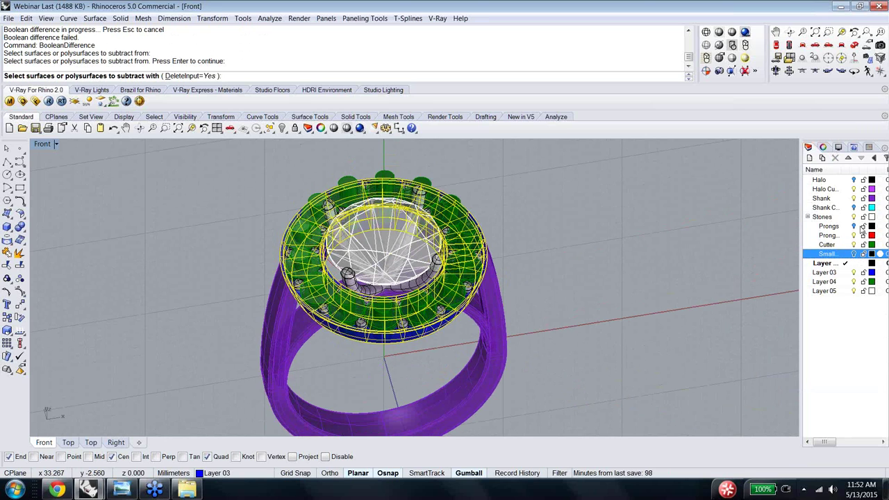
{"action": "left_click", "coordinate": [853, 198]}
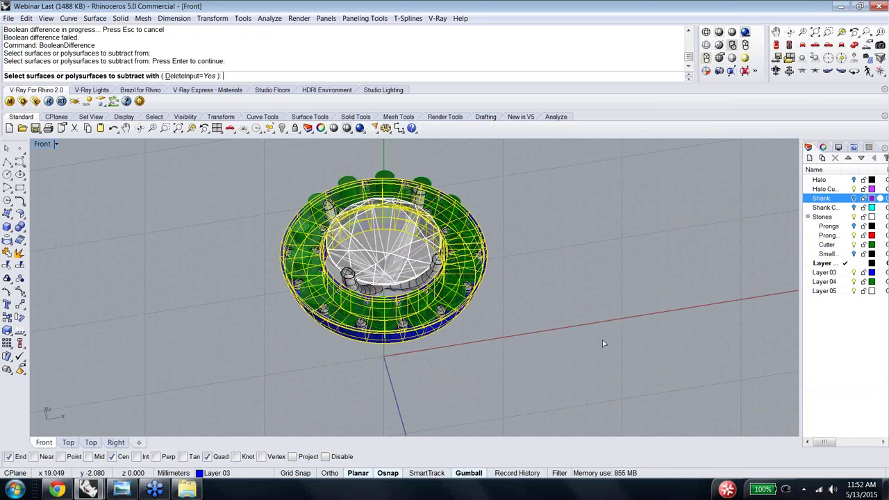
Step: Turn on and lock the Prongs layer, switching its parent Stones layer off and back on
{"action": "left_click", "coordinate": [854, 227]}
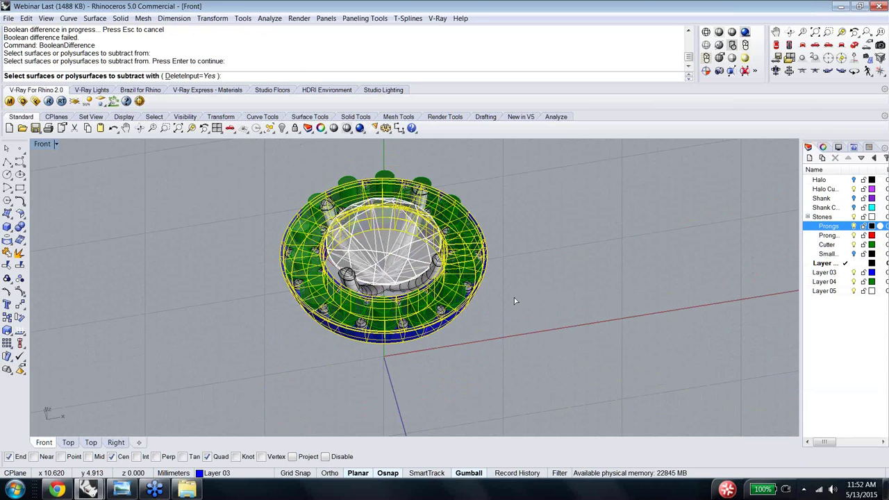
{"action": "left_click", "coordinate": [854, 217]}
{"action": "right_click_drag", "start_coordinate": [597, 224], "coordinate": [672, 232]}
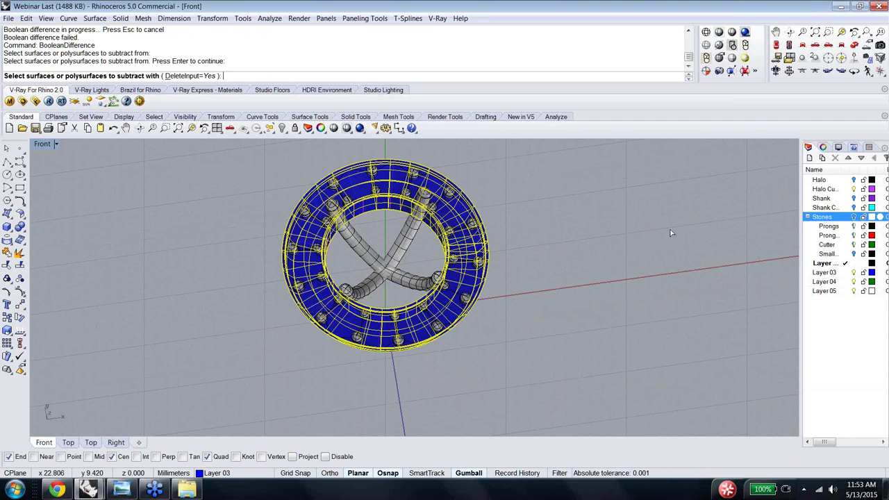
{"action": "left_click", "coordinate": [854, 217]}
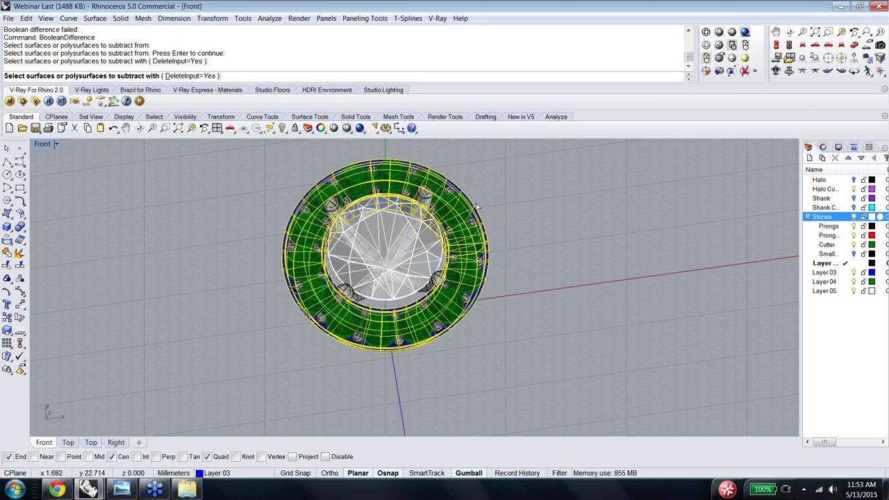
{"action": "left_click", "coordinate": [862, 226]}
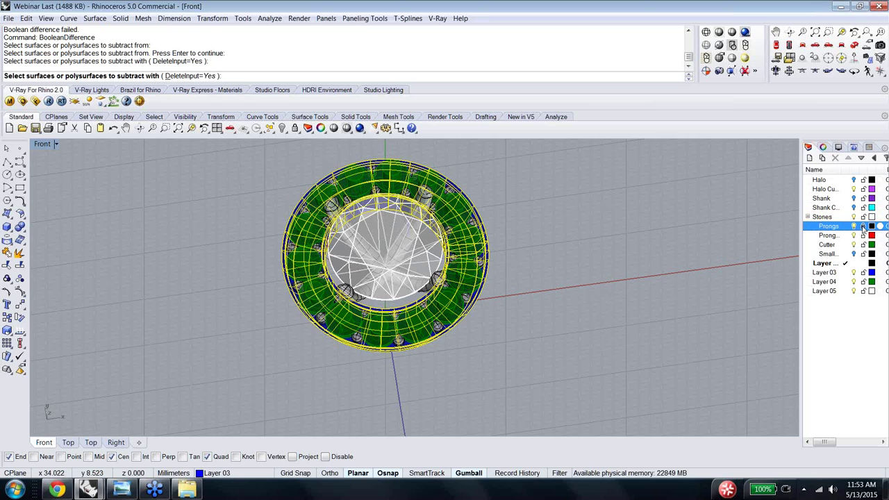
Step: Try to subtract the window-selected cutters along one side of the ring from the blue halo
{"action": "left_click_drag", "start_coordinate": [271, 151], "coordinate": [398, 374]}
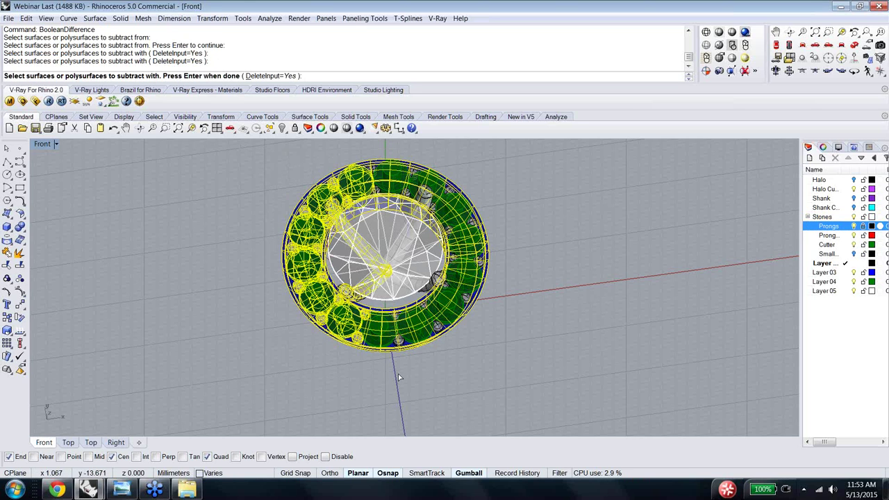
{"action": "left_click", "coordinate": [370, 292]}
{"action": "left_click", "coordinate": [368, 252]}
{"action": "key", "text": "Return"}
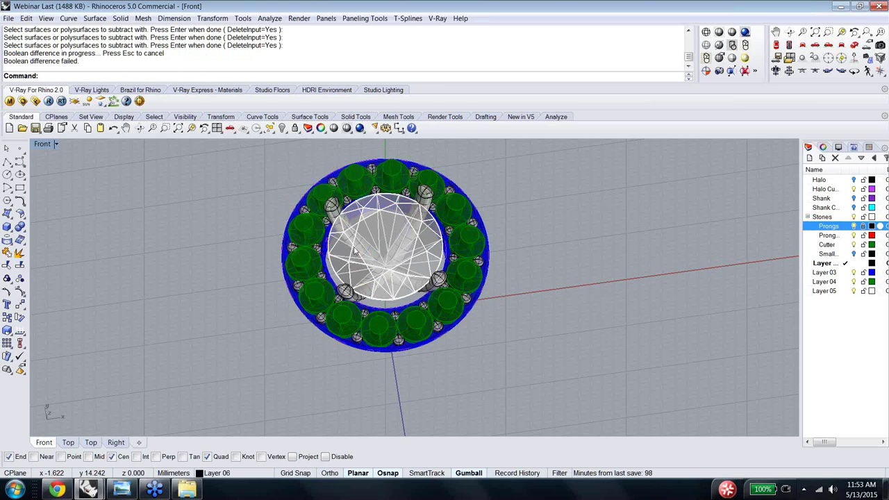
Step: Turn the small stones layer back on, make Cutter the current layer and select all its objects
{"action": "right_click_drag", "start_coordinate": [546, 346], "coordinate": [550, 257]}
{"action": "left_click", "coordinate": [854, 256]}
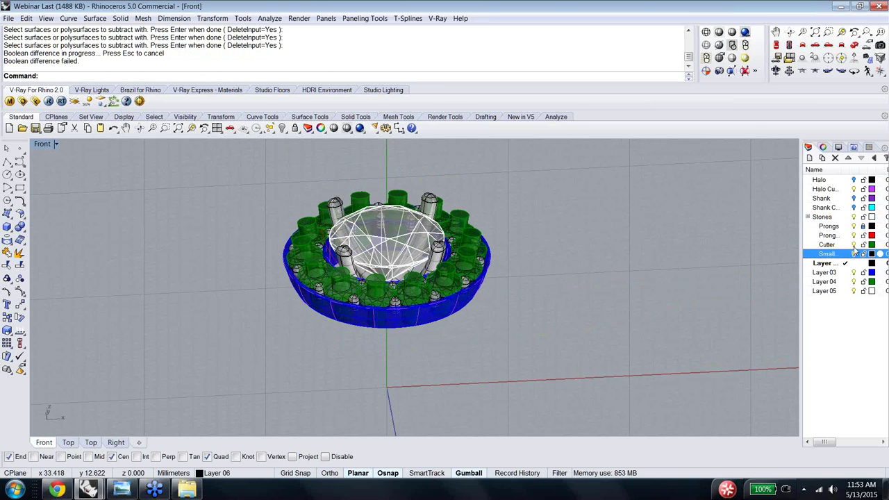
{"action": "left_click", "coordinate": [844, 246]}
{"action": "right_click", "coordinate": [843, 248]}
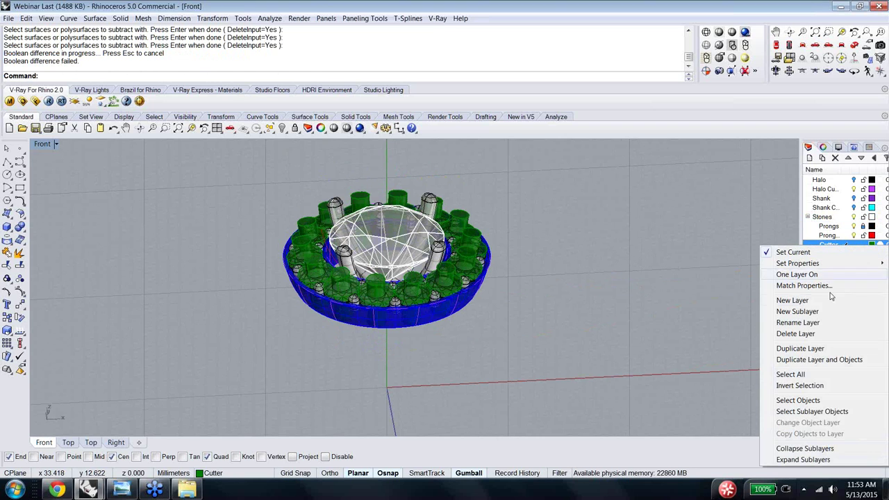
{"action": "left_click", "coordinate": [798, 401]}
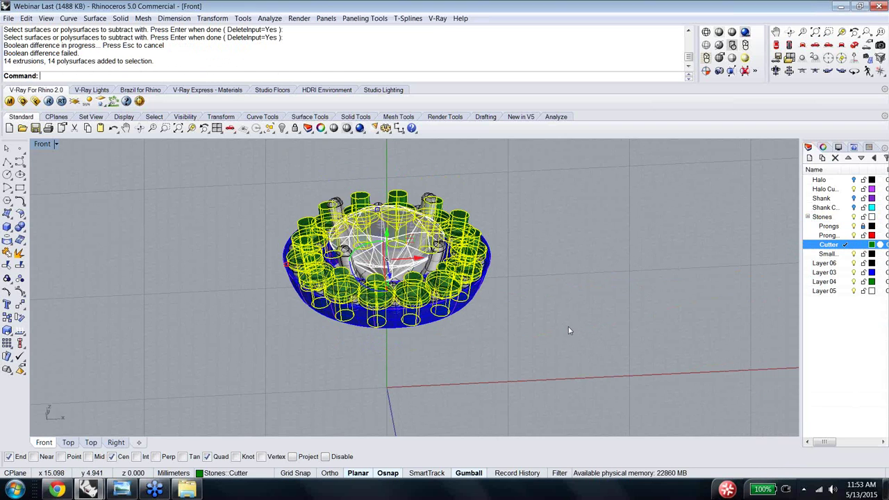
Step: Select the entire halo assembly with a window and ungroup it four times, then clear the selection
{"action": "left_click", "coordinate": [214, 243]}
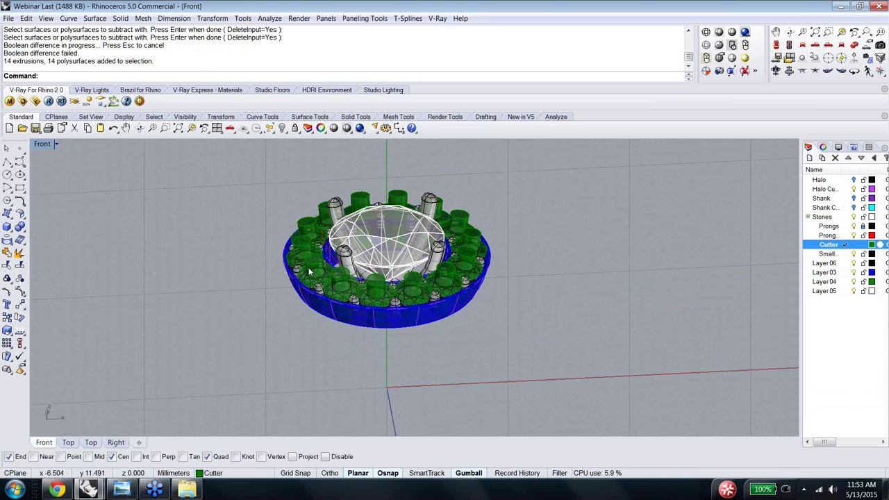
{"action": "left_click", "coordinate": [309, 271]}
{"action": "left_click", "coordinate": [302, 359]}
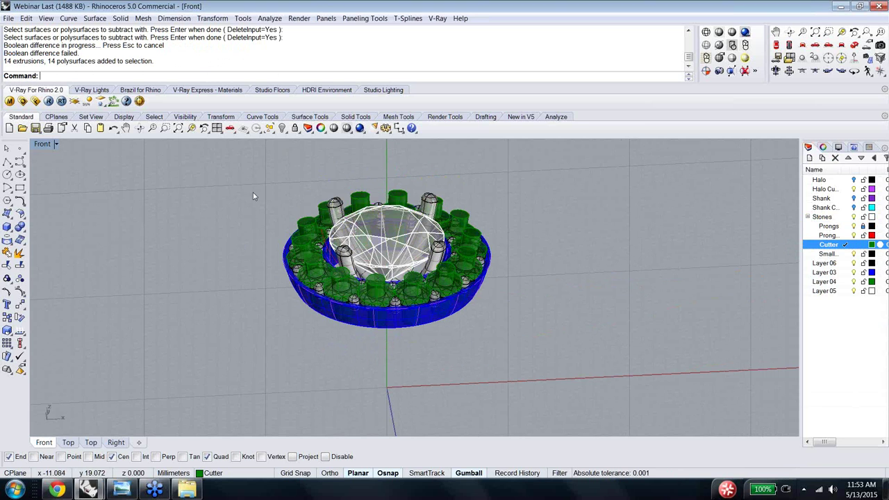
{"action": "left_click_drag", "start_coordinate": [241, 153], "coordinate": [524, 343]}
{"action": "type", "text": "Ungr"}
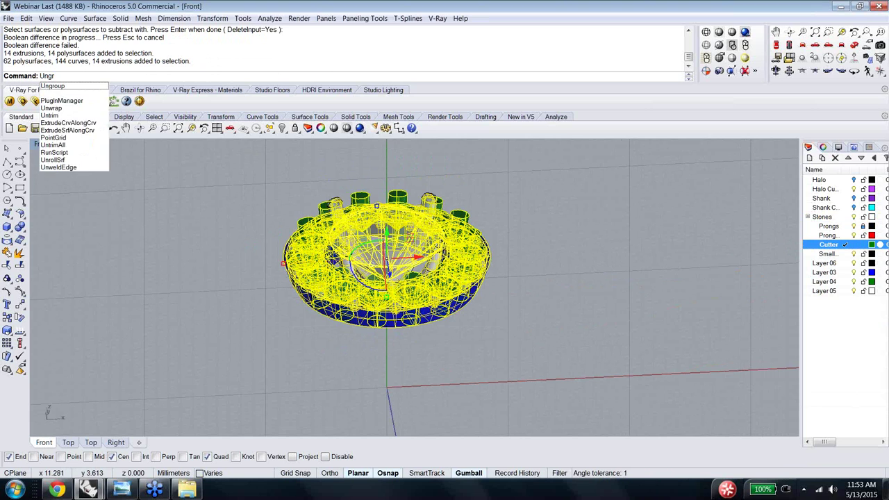
{"action": "key", "text": "Return"}
{"action": "key", "text": "Return"}
{"action": "key", "text": "Return"}
{"action": "key", "text": "Return"}
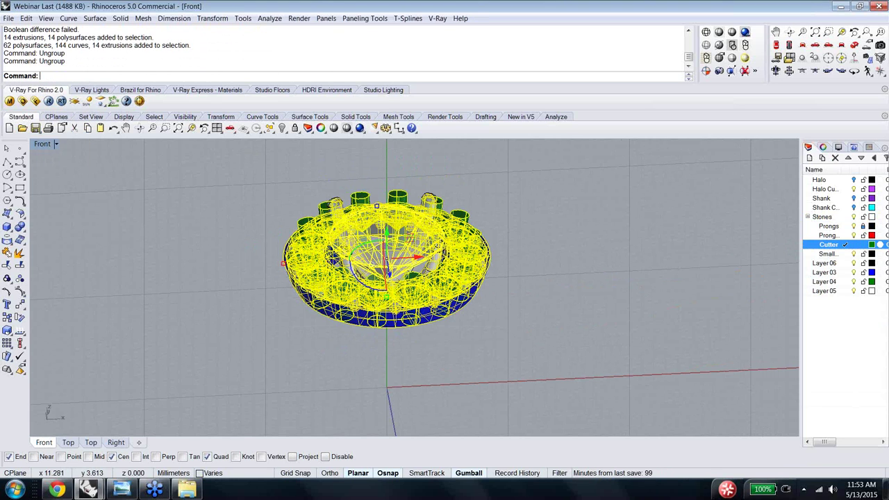
{"action": "left_click", "coordinate": [524, 340]}
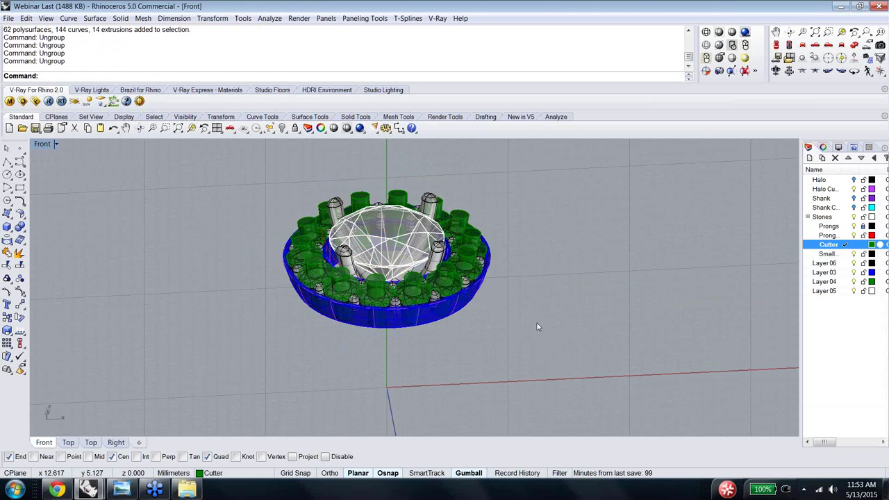
Step: Retry the Boolean Difference on the ungrouped blue halo, using all Cutter layer objects as the subtracting solids
{"action": "left_click", "coordinate": [453, 318]}
{"action": "left_click", "coordinate": [491, 352]}
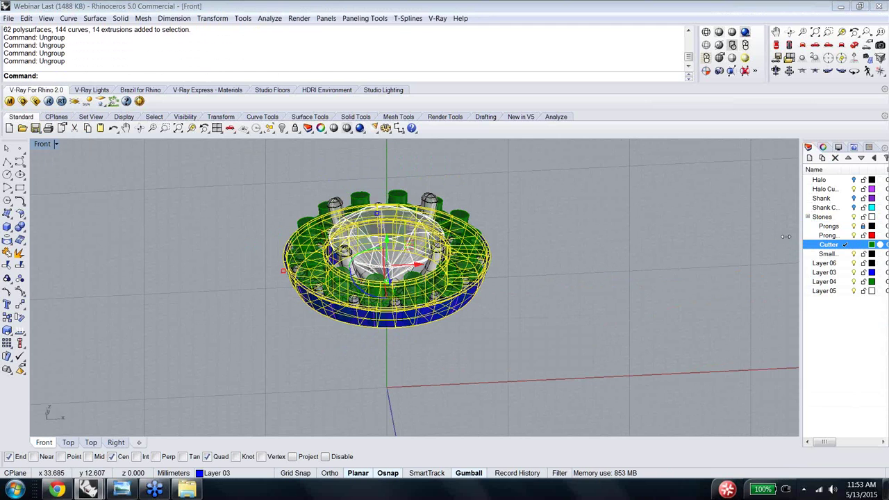
{"action": "type", "text": "Boolean"}
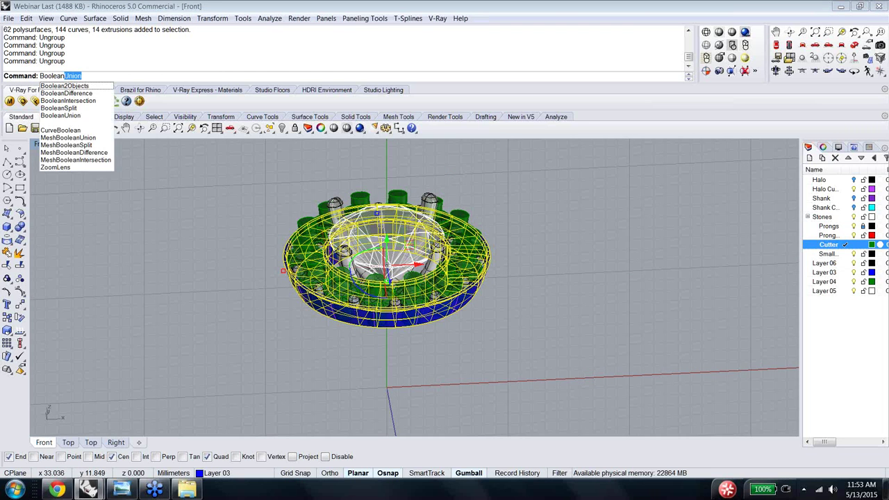
{"action": "type", "text": "D"}
{"action": "key", "text": "Return"}
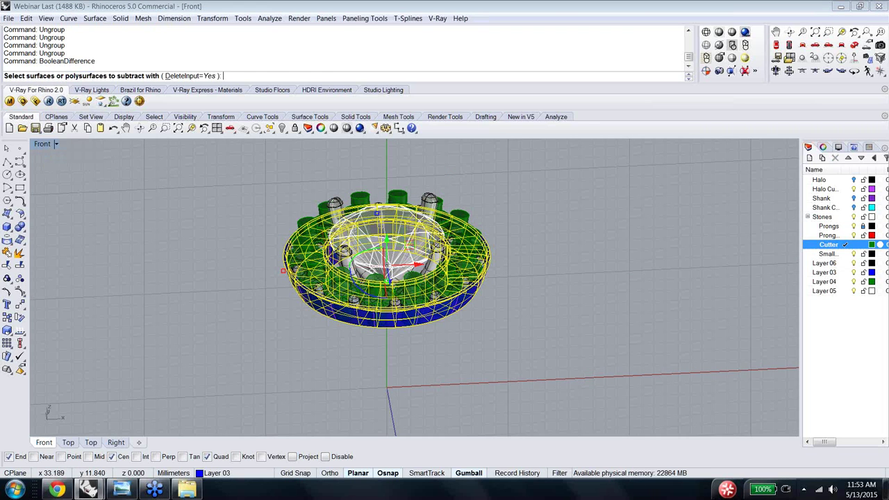
{"action": "right_click", "coordinate": [843, 246]}
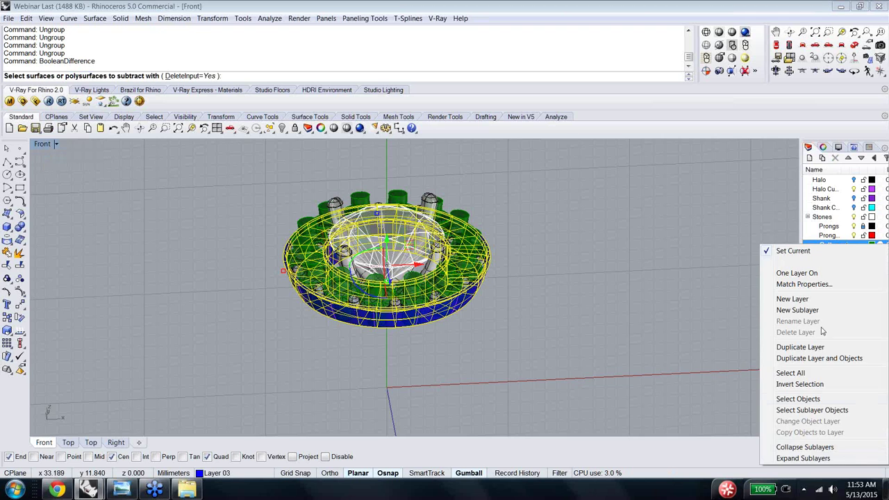
{"action": "left_click", "coordinate": [799, 400]}
{"action": "right_click", "coordinate": [615, 379]}
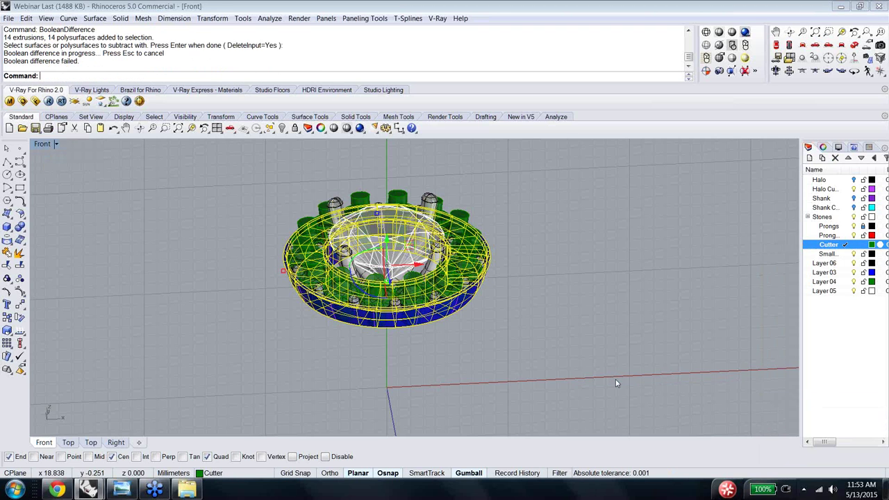
{"action": "right_click_drag", "start_coordinate": [601, 359], "coordinate": [335, 316]}
{"action": "scroll", "coordinate": [426, 356], "scroll_direction": "up", "scroll_amount": 5}
{"action": "left_click", "coordinate": [358, 340]}
{"action": "key", "text": "Return"}
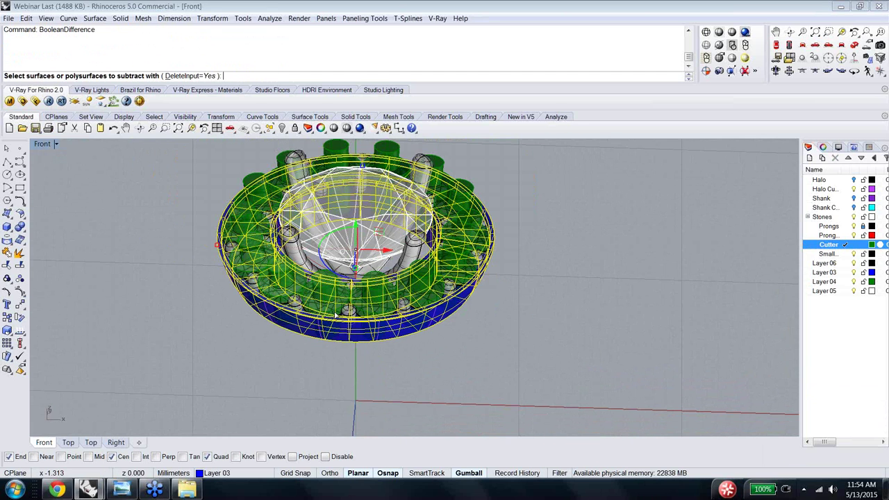
{"action": "left_click", "coordinate": [334, 313]}
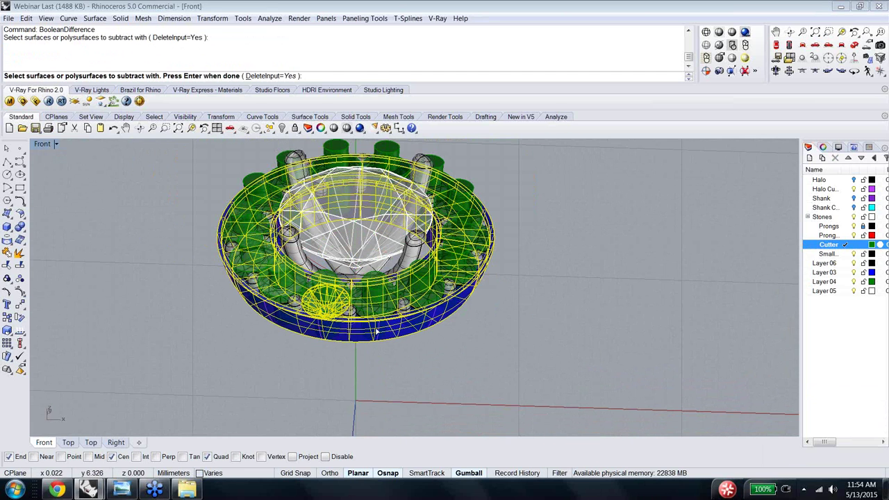
{"action": "left_click", "coordinate": [327, 301], "text": "ctrl"}
{"action": "left_click", "coordinate": [856, 217]}
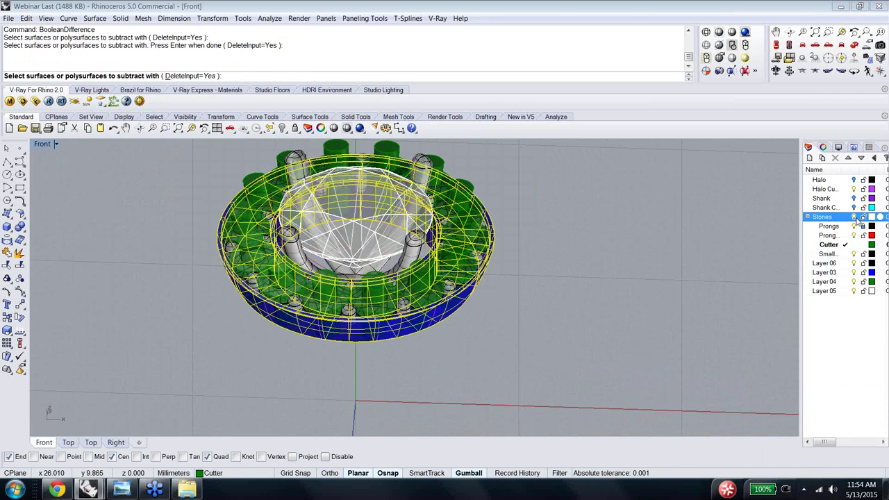
{"action": "left_click", "coordinate": [517, 274]}
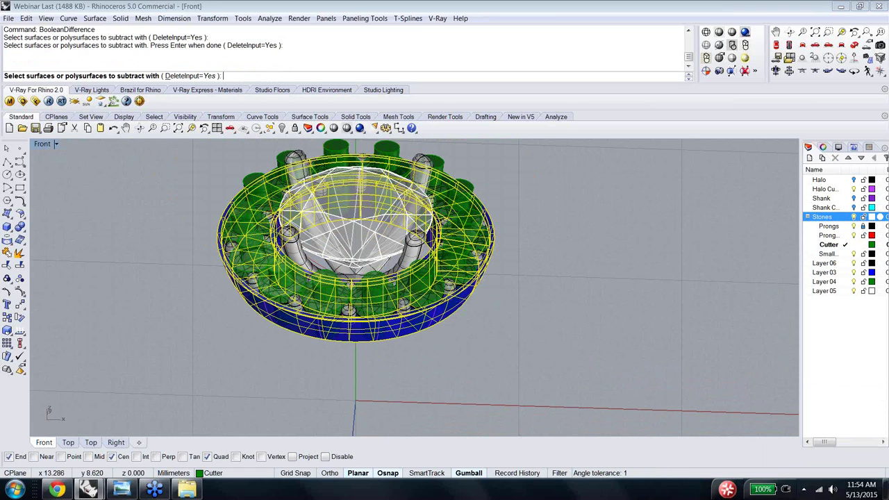
{"action": "key", "text": "Return"}
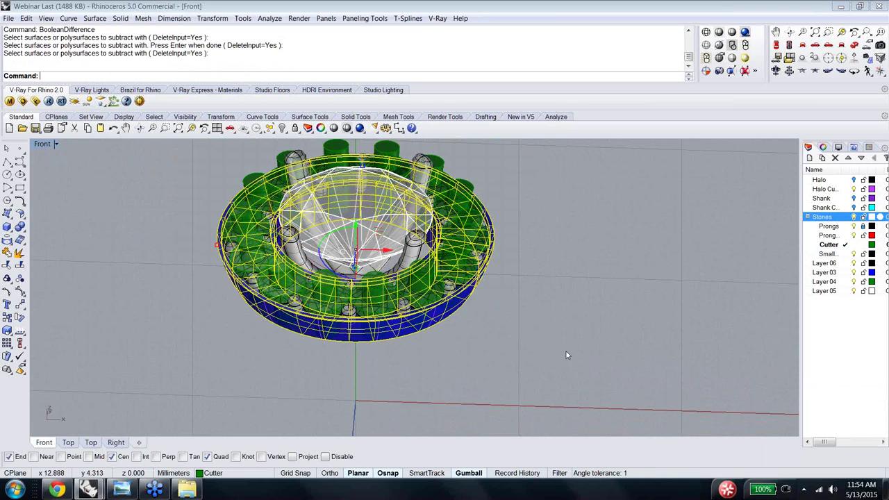
{"action": "left_click", "coordinate": [566, 355]}
Step: Make Halo Curves the current layer and turn off the Stones parent layer
{"action": "left_click", "coordinate": [854, 216]}
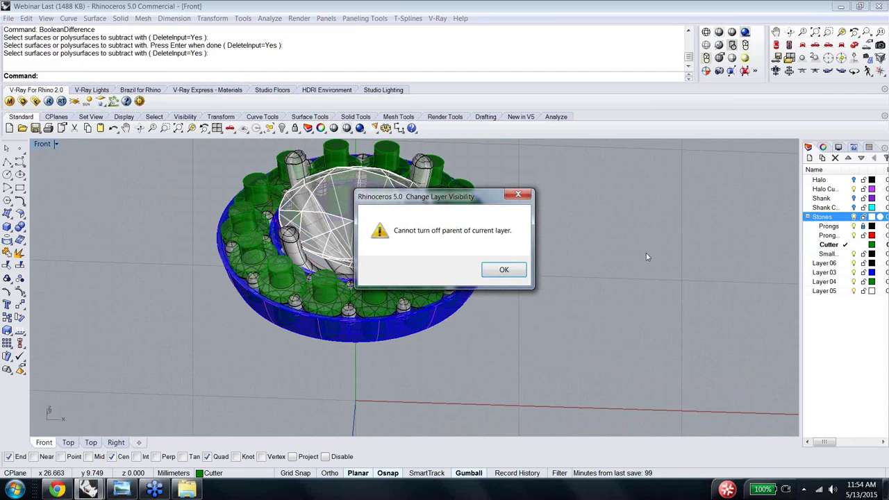
{"action": "left_click", "coordinate": [505, 271]}
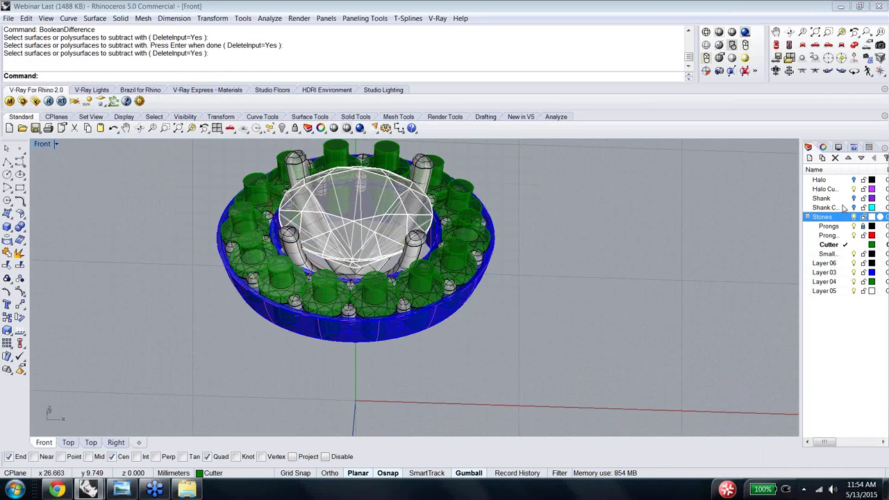
{"action": "double_click", "coordinate": [844, 208]}
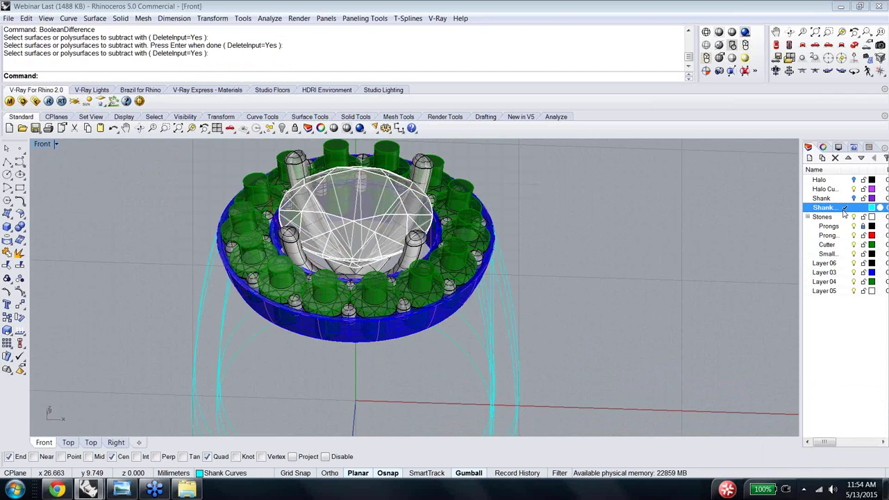
{"action": "double_click", "coordinate": [844, 189]}
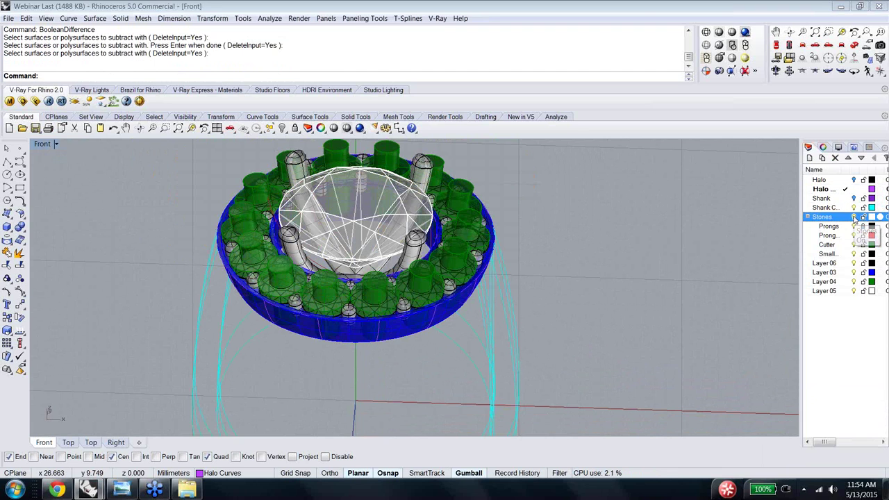
{"action": "left_click", "coordinate": [824, 217]}
{"action": "left_click", "coordinate": [854, 216]}
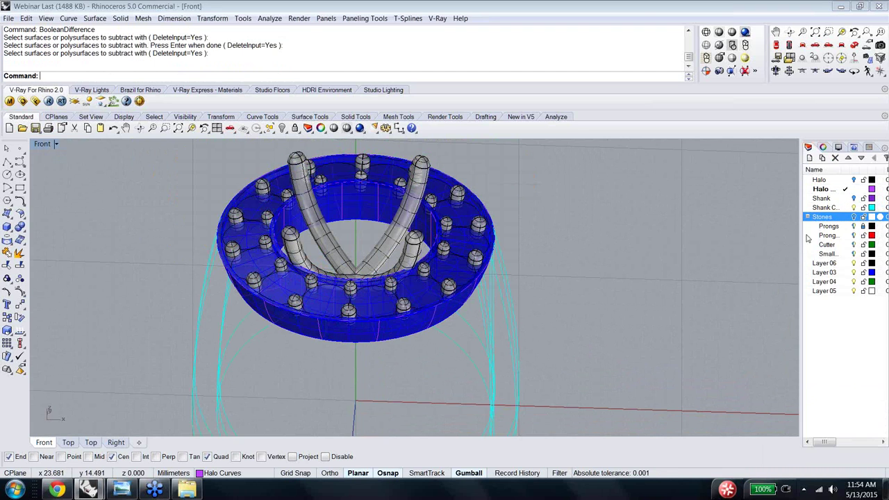
Step: Move the Cutter layer out of the Stones parent layer to the top level, keeping only Stones turned off
{"action": "left_click", "coordinate": [828, 245]}
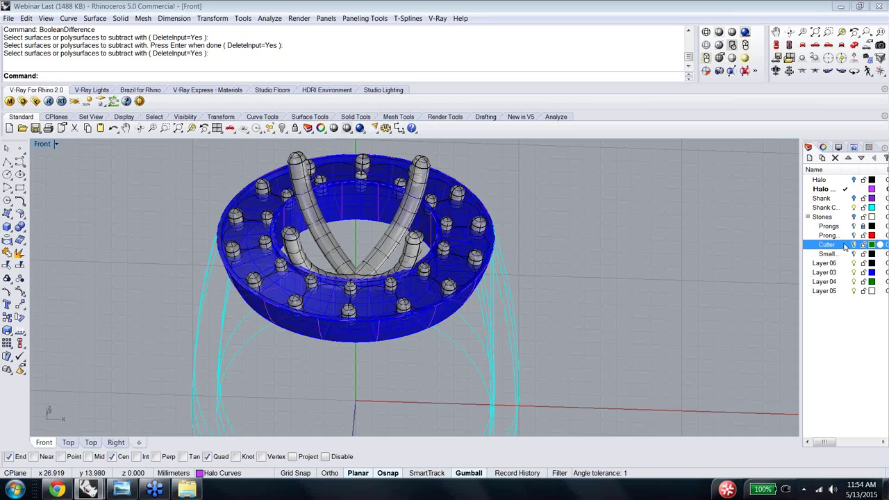
{"action": "left_click", "coordinate": [854, 217]}
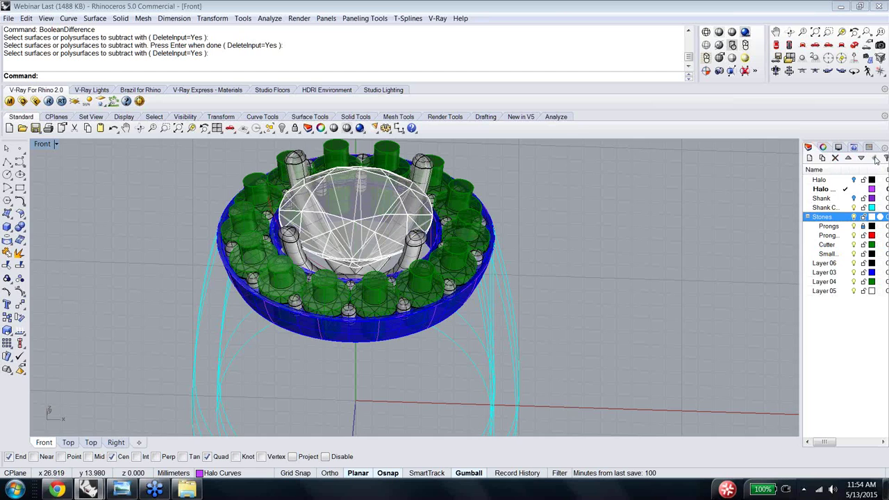
{"action": "left_click", "coordinate": [828, 246]}
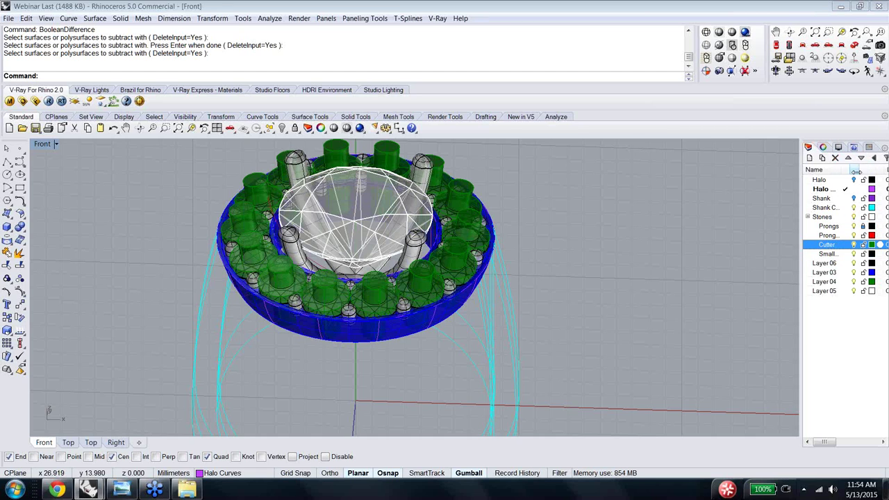
{"action": "left_click", "coordinate": [874, 159]}
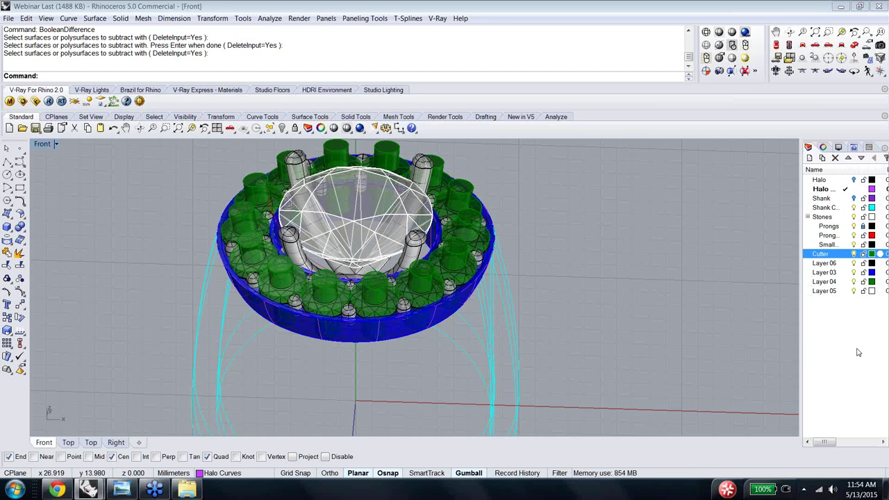
{"action": "left_click", "coordinate": [856, 218]}
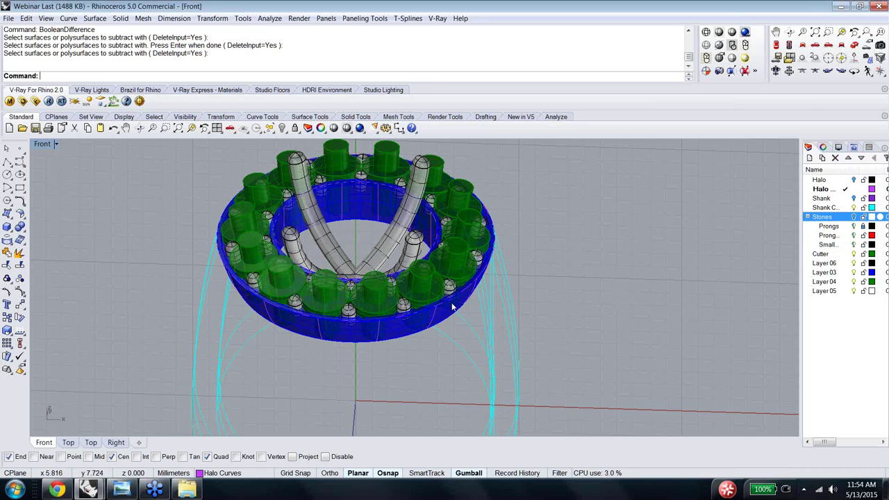
Step: Select a small prong polysurface to identify its layer, and turn off Layer 06 to hide the prongs
{"action": "left_click", "coordinate": [855, 227]}
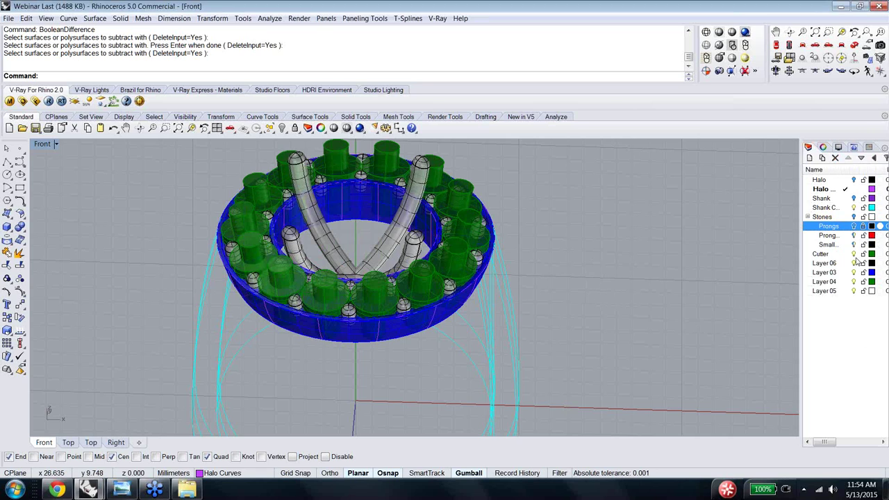
{"action": "left_click", "coordinate": [855, 237]}
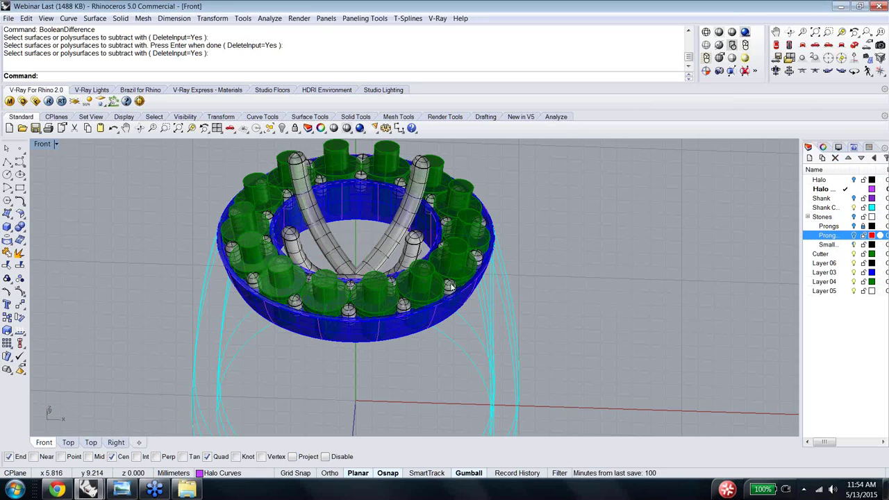
{"action": "left_click", "coordinate": [475, 317]}
{"action": "left_click", "coordinate": [480, 330]}
{"action": "left_click", "coordinate": [450, 295]}
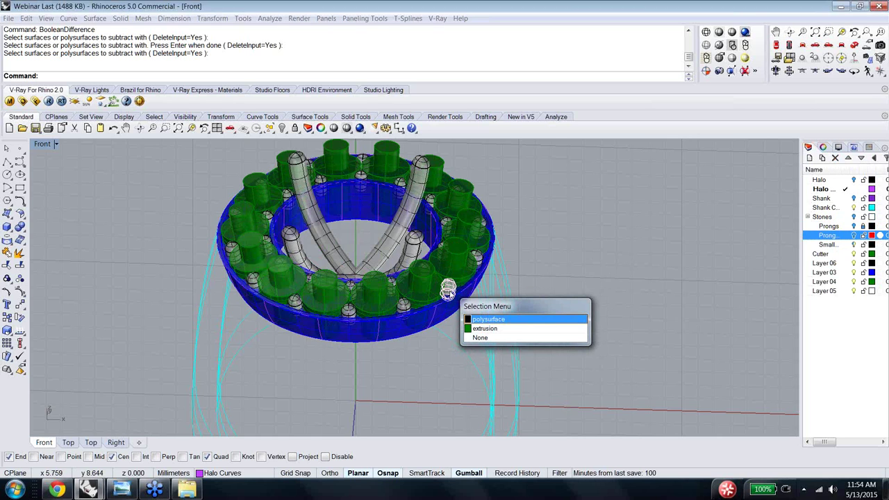
{"action": "left_click", "coordinate": [489, 320]}
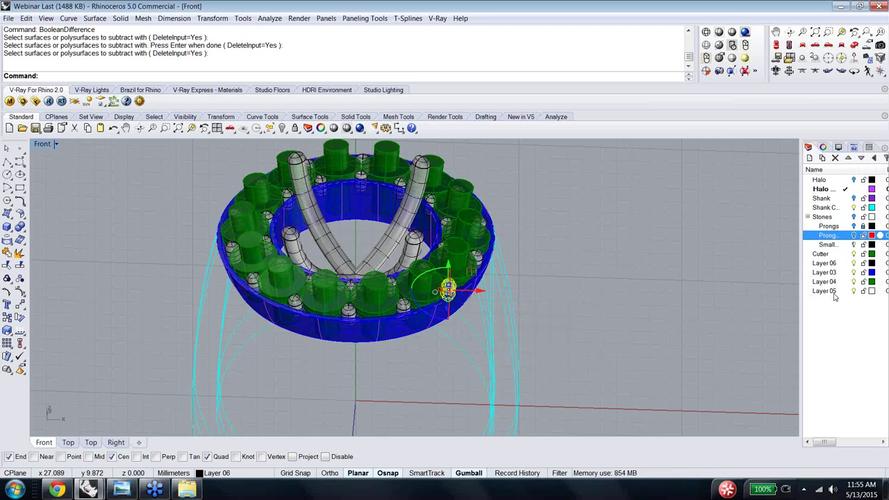
{"action": "left_click", "coordinate": [853, 263]}
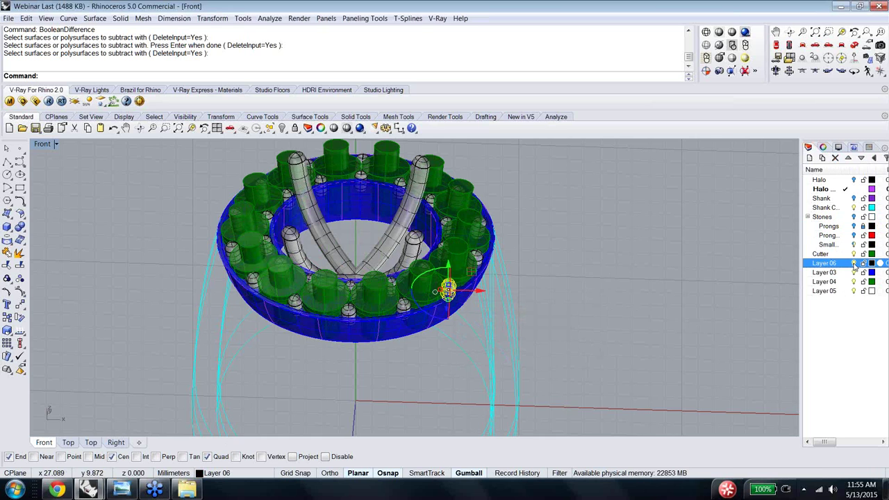
Step: Try a Boolean Difference on the blue halo, subtracting the window-selected cutters on its left half and front
{"action": "left_click", "coordinate": [401, 339]}
{"action": "left_click", "coordinate": [404, 357]}
{"action": "left_click", "coordinate": [387, 305]}
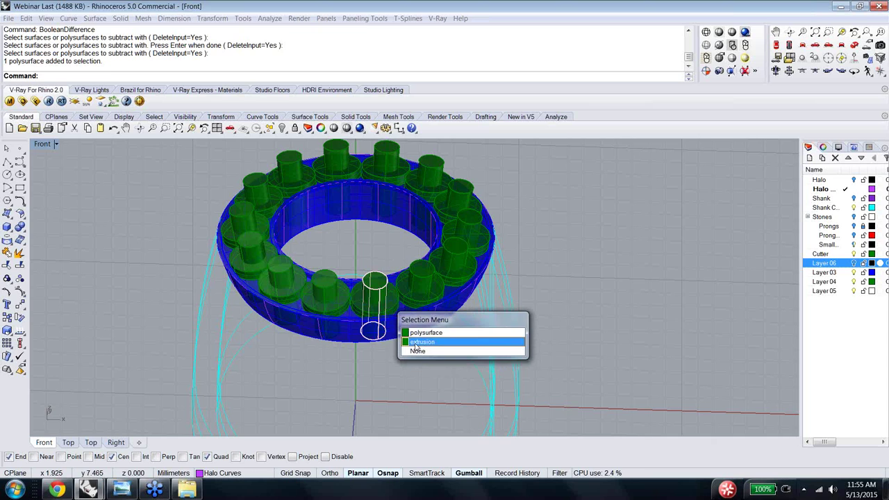
{"action": "left_click", "coordinate": [366, 376]}
{"action": "type", "text": "Boolean"}
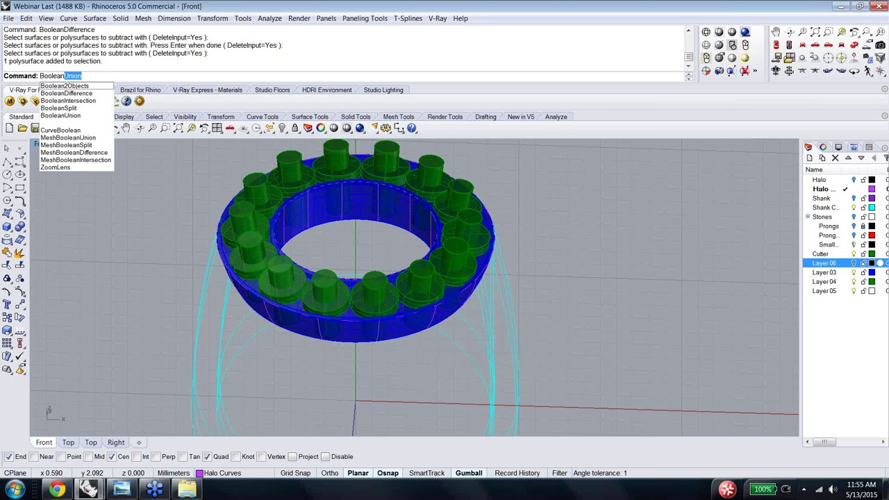
{"action": "type", "text": "D"}
{"action": "key", "text": "Return"}
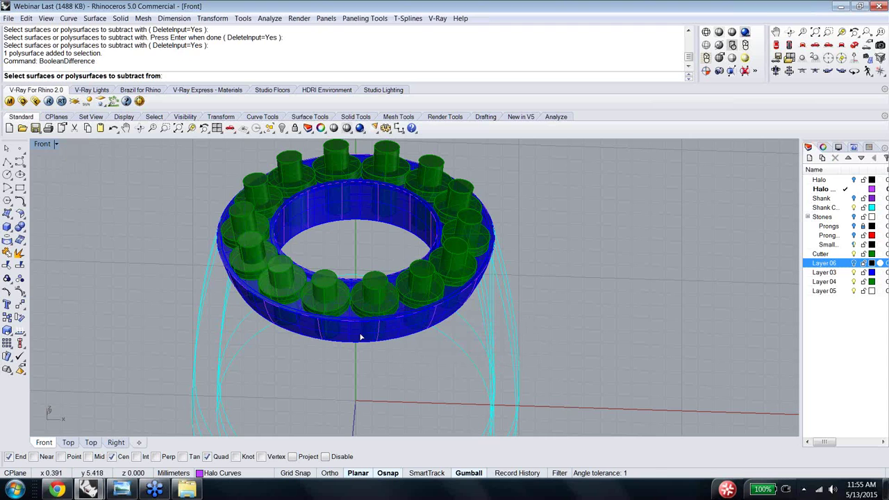
{"action": "left_click", "coordinate": [359, 338]}
{"action": "key", "text": "Return"}
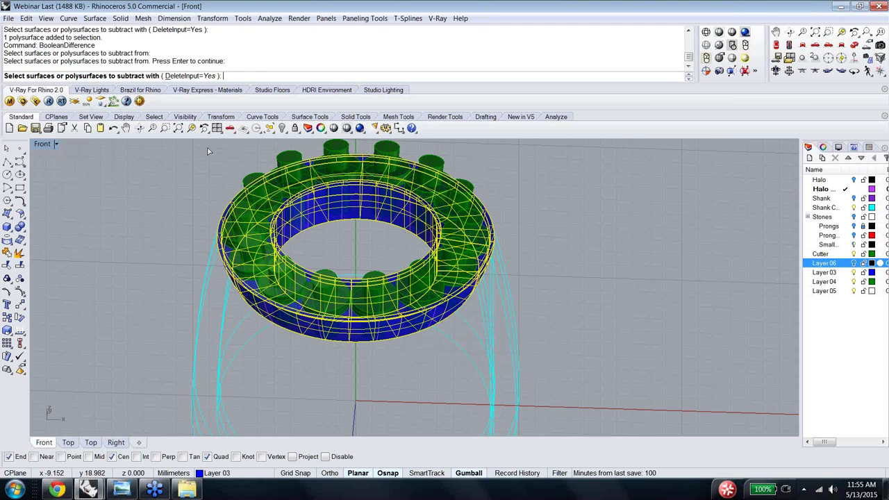
{"action": "left_click_drag", "start_coordinate": [207, 147], "coordinate": [399, 353]}
{"action": "key", "text": "Return"}
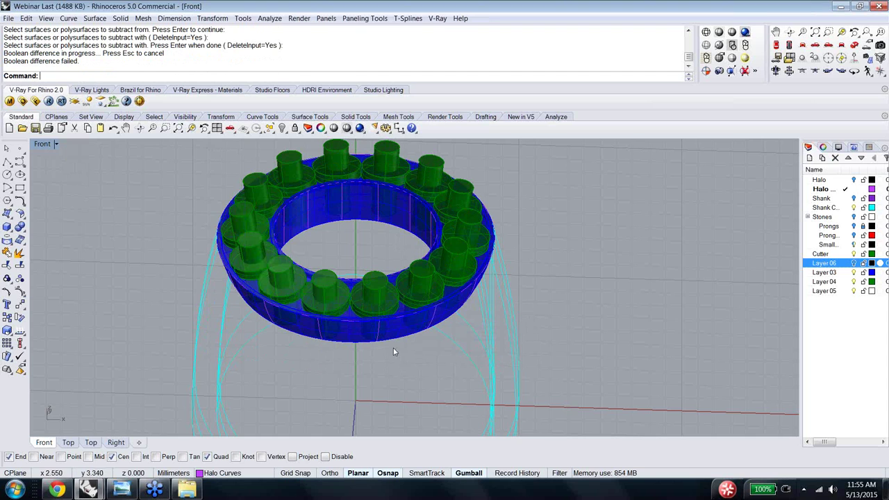
Step: Check the blue halo's object description with the What command to examine whether it is a valid closed solid
{"action": "left_click", "coordinate": [349, 343]}
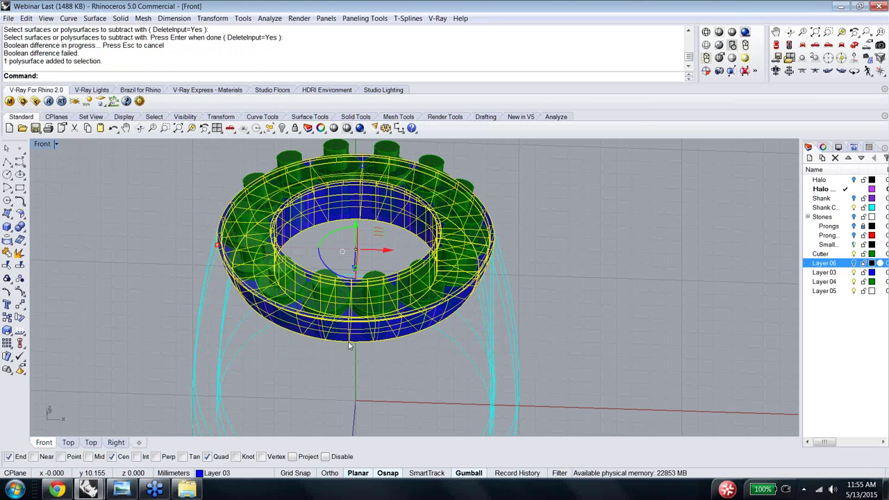
{"action": "type", "text": "Wha"}
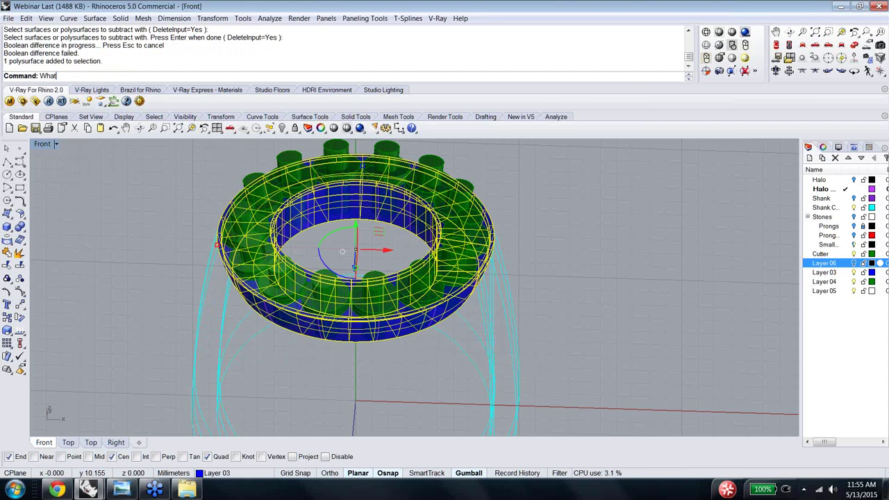
{"action": "type", "text": "t"}
{"action": "key", "text": "Return"}
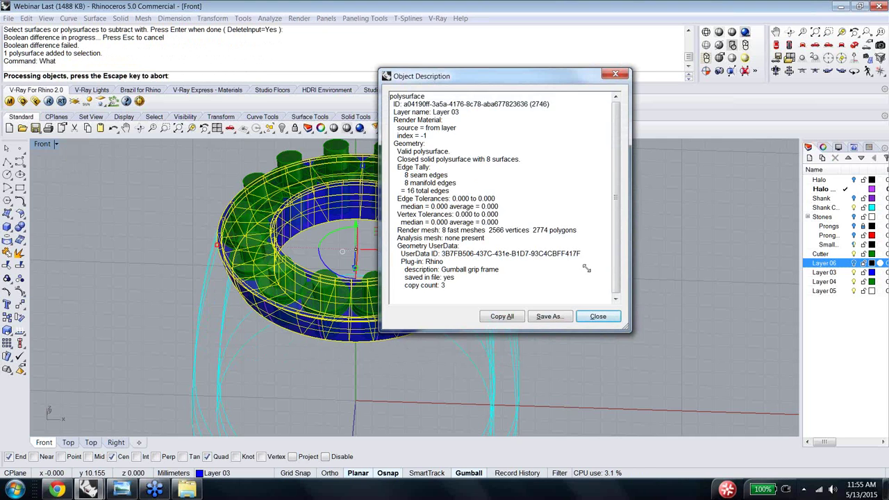
{"action": "left_click", "coordinate": [598, 316]}
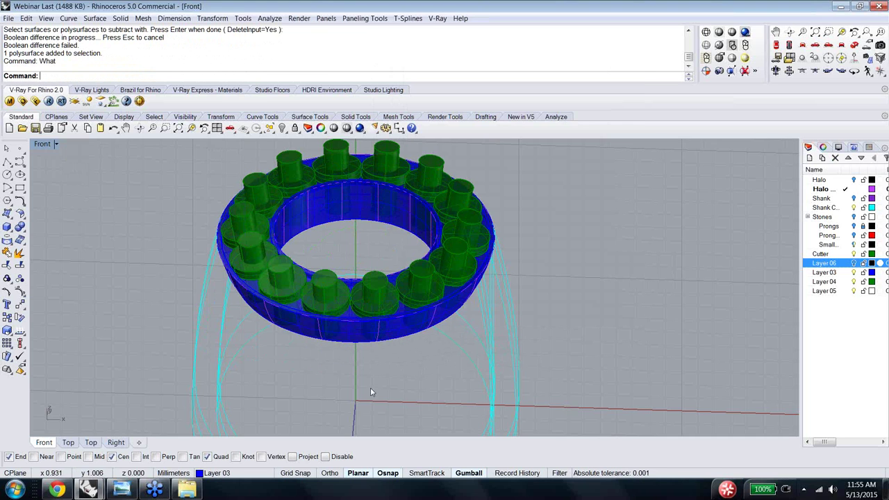
Step: Subtract only the front-centre cutter, both its extrusion and its polysurface, from the blue halo with Boolean Difference
{"action": "left_click", "coordinate": [359, 344]}
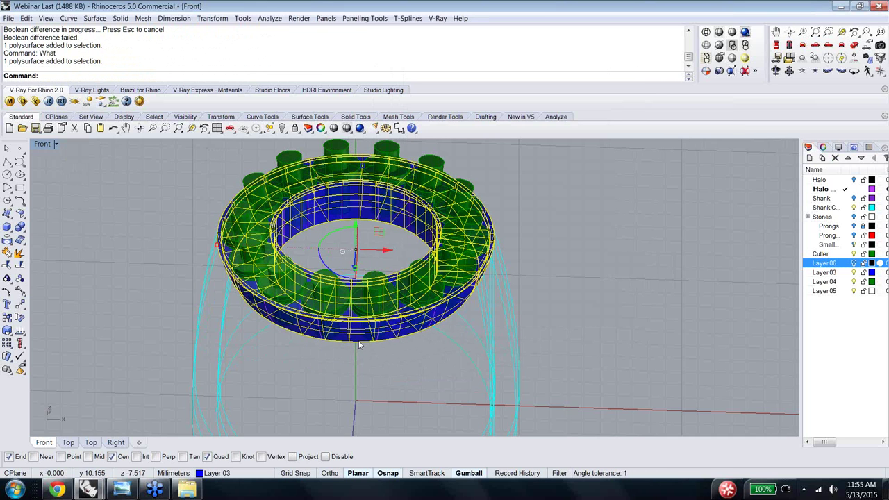
{"action": "type", "text": "BooleanDifference"}
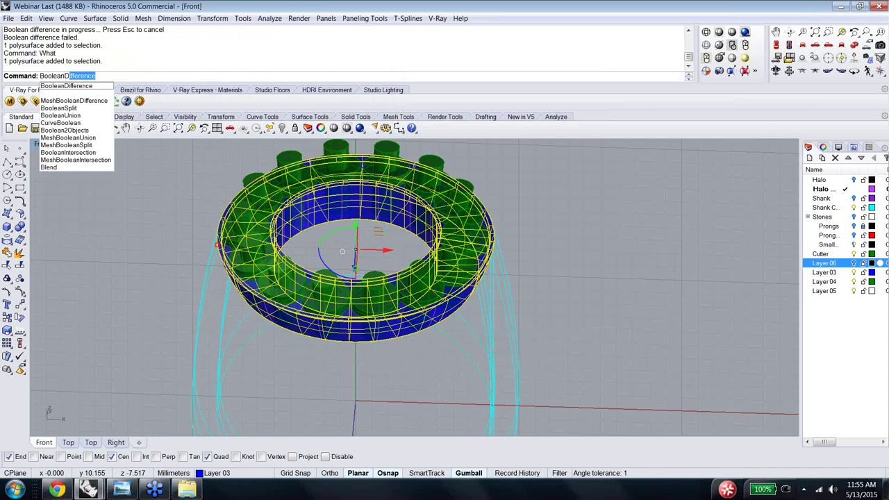
{"action": "key", "text": "Return"}
{"action": "left_click", "coordinate": [373, 316]}
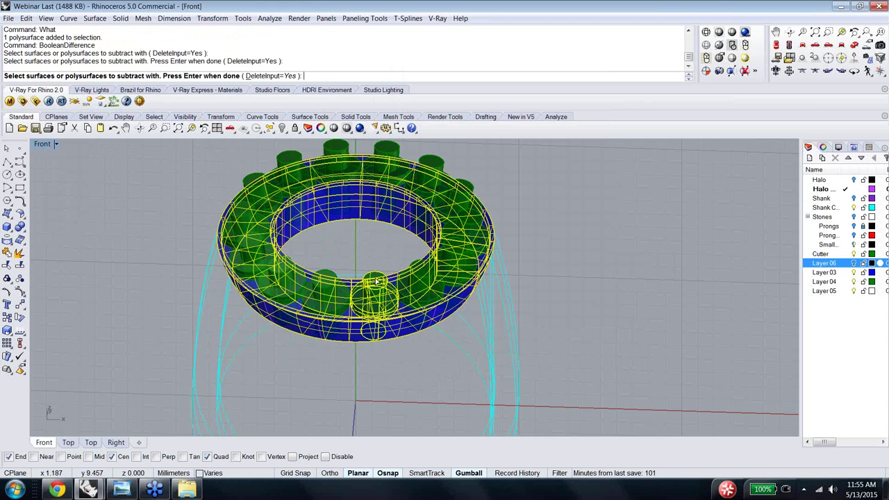
{"action": "key", "text": "Return"}
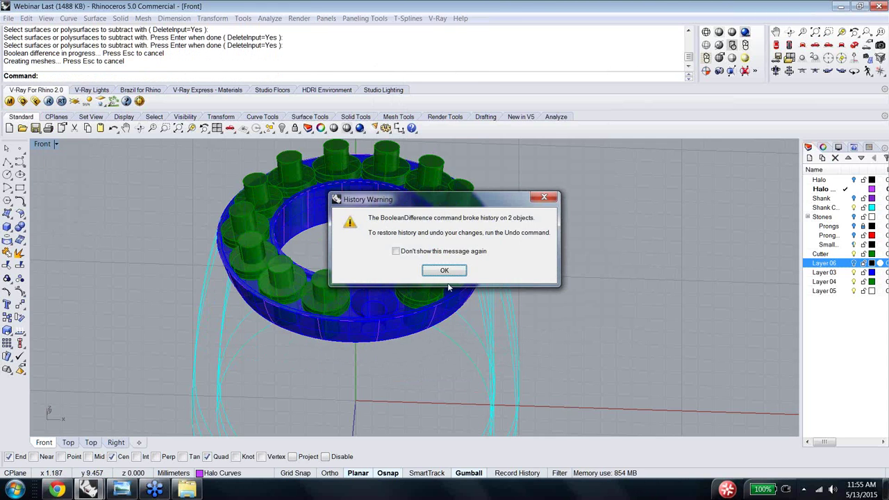
{"action": "left_click", "coordinate": [443, 271]}
Step: Subtract the cutter immediately right of the front-centre seat, both its extrusion and its polysurface, from the blue halo with Boolean Difference
{"action": "key", "text": "Return"}
{"action": "left_click", "coordinate": [411, 302]}
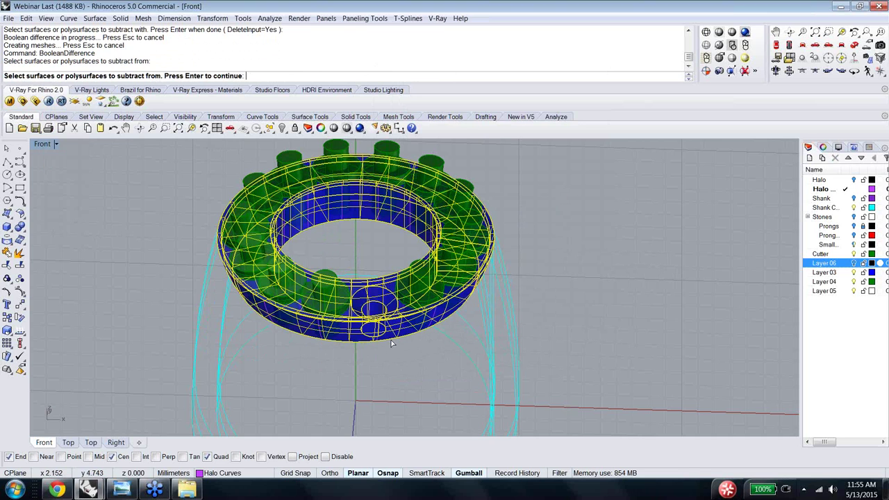
{"action": "key", "text": "Return"}
{"action": "left_click", "coordinate": [418, 288]}
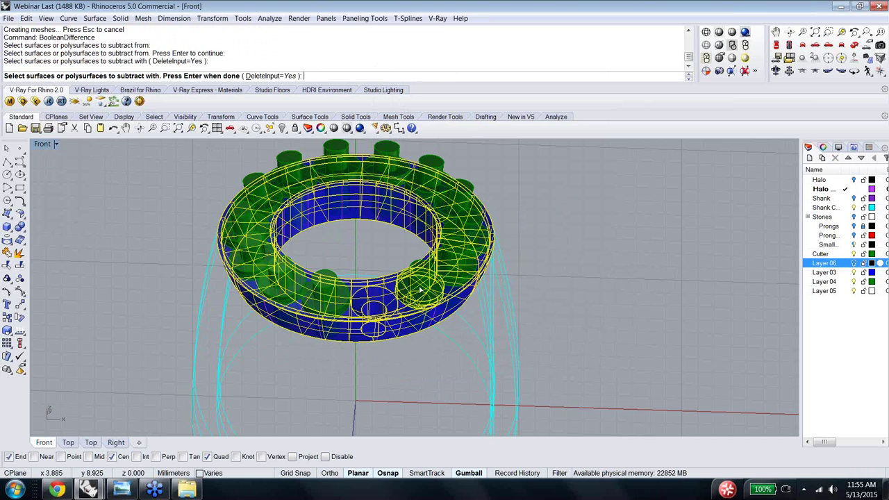
{"action": "key", "text": "Return"}
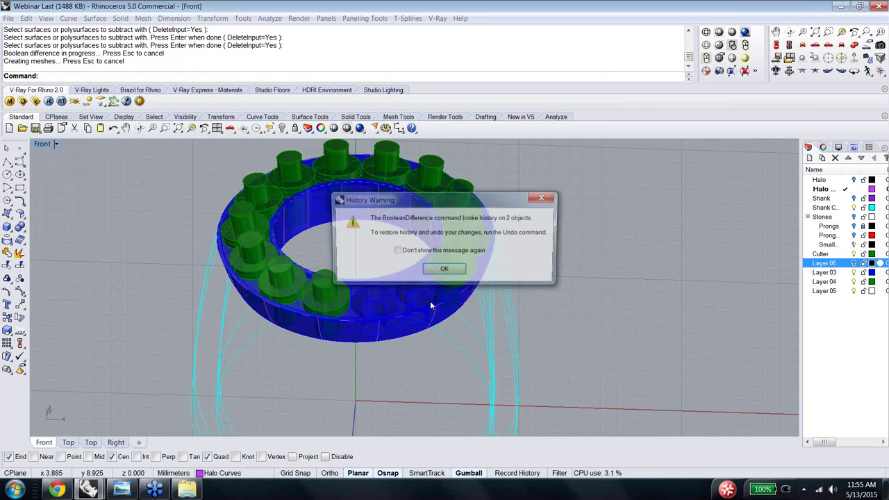
{"action": "left_click", "coordinate": [444, 270]}
{"action": "key", "text": "Return"}
{"action": "left_click", "coordinate": [452, 298]}
{"action": "key", "text": "Return"}
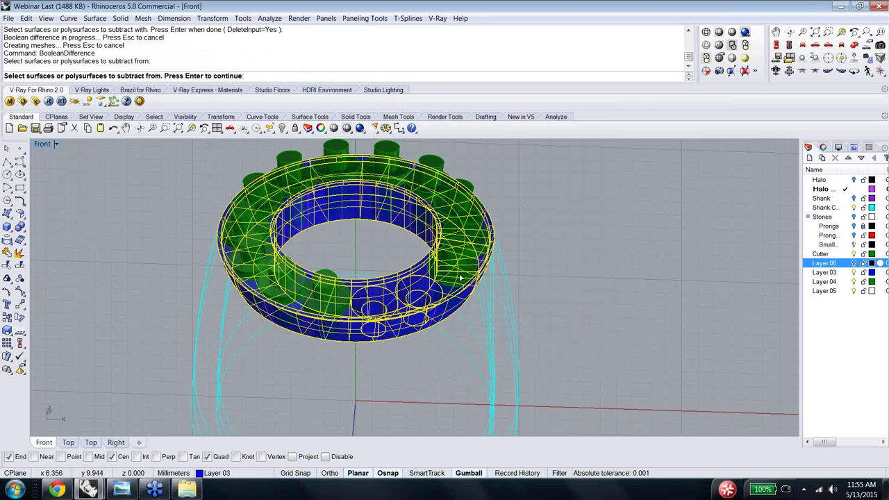
{"action": "left_click", "coordinate": [459, 279]}
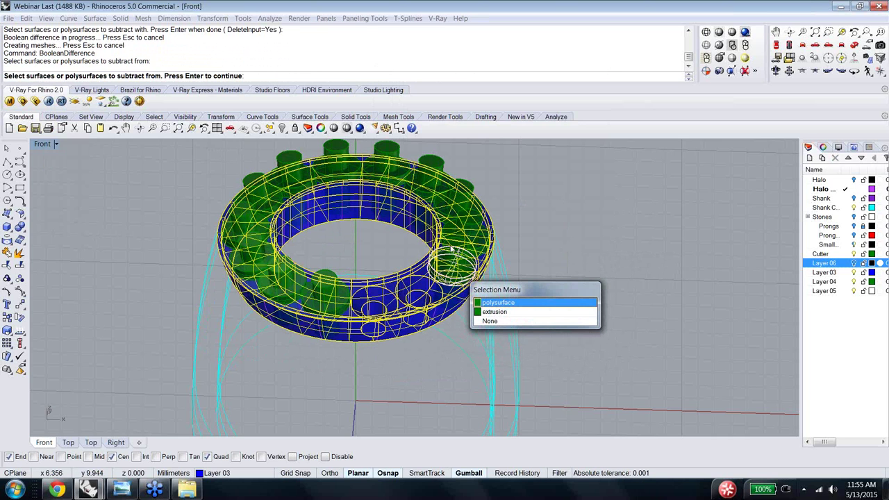
{"action": "left_click", "coordinate": [496, 304]}
{"action": "left_click", "coordinate": [474, 257]}
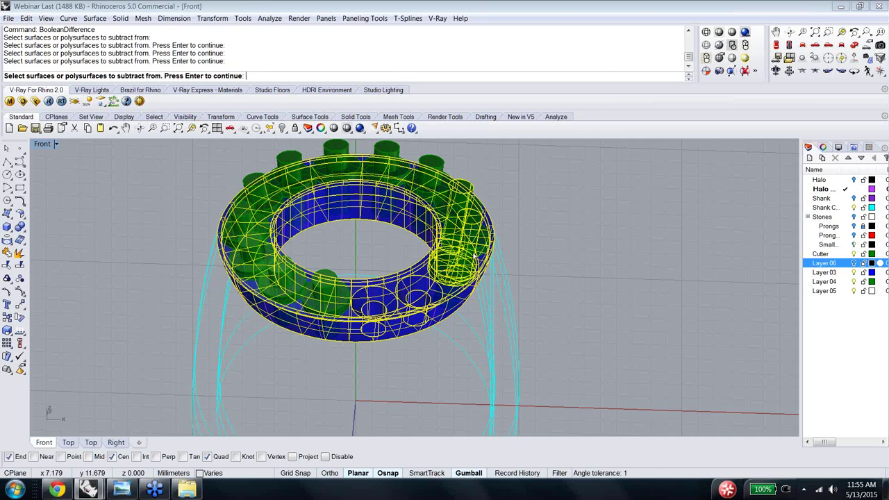
{"action": "left_click", "coordinate": [477, 258]}
{"action": "left_click", "coordinate": [535, 289]}
{"action": "key", "text": "Return"}
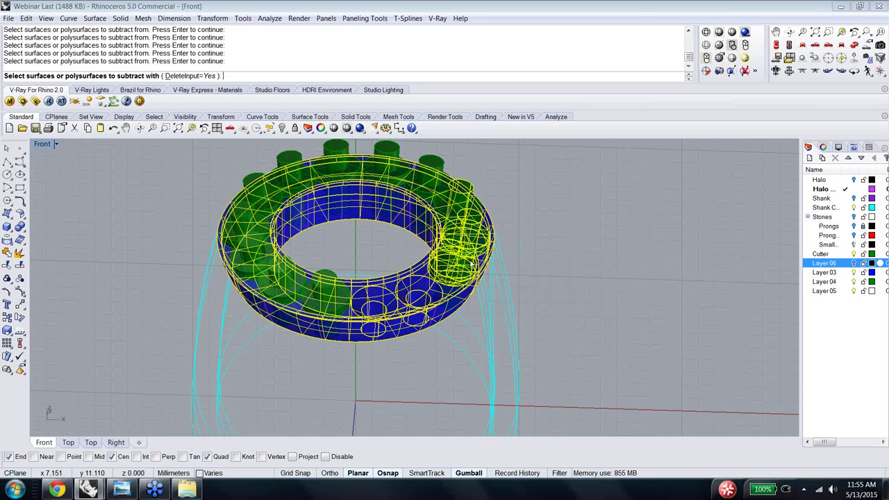
{"action": "key", "text": "Return"}
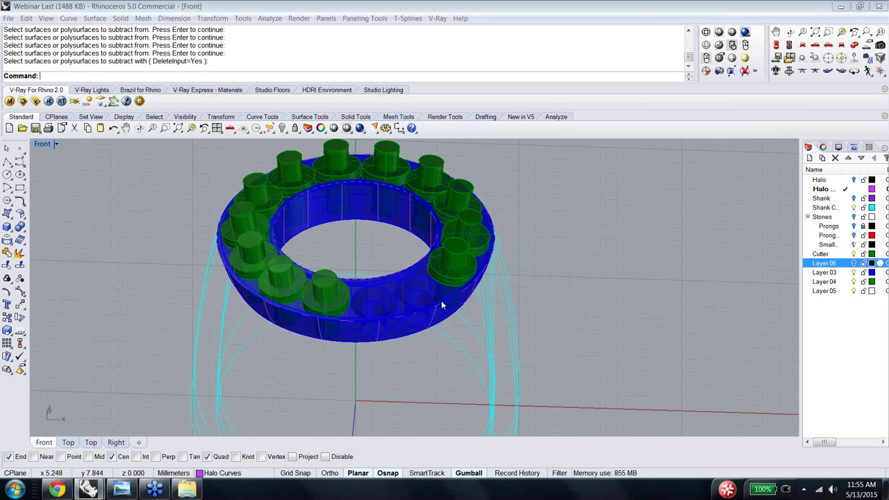
Step: Try a Boolean Difference on the blue halo, subtracting the window-selected cutters on its right side, and clear the selection
{"action": "left_click", "coordinate": [443, 305]}
{"action": "left_click", "coordinate": [442, 309]}
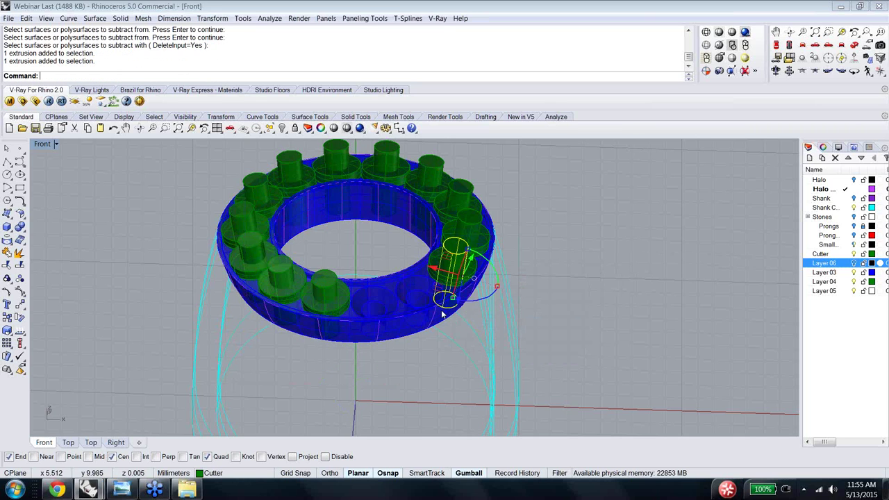
{"action": "left_click", "coordinate": [429, 325]}
{"action": "key", "text": "Return"}
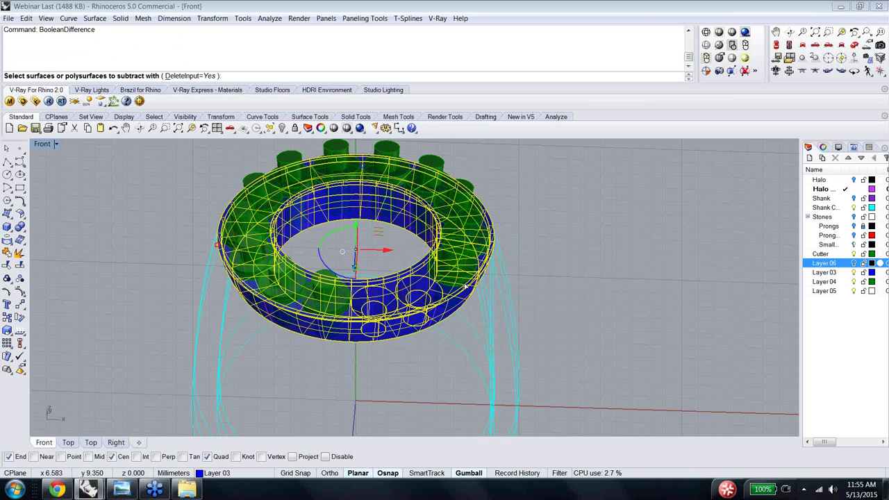
{"action": "left_click_drag", "start_coordinate": [575, 306], "coordinate": [422, 198]}
{"action": "key", "text": "Return"}
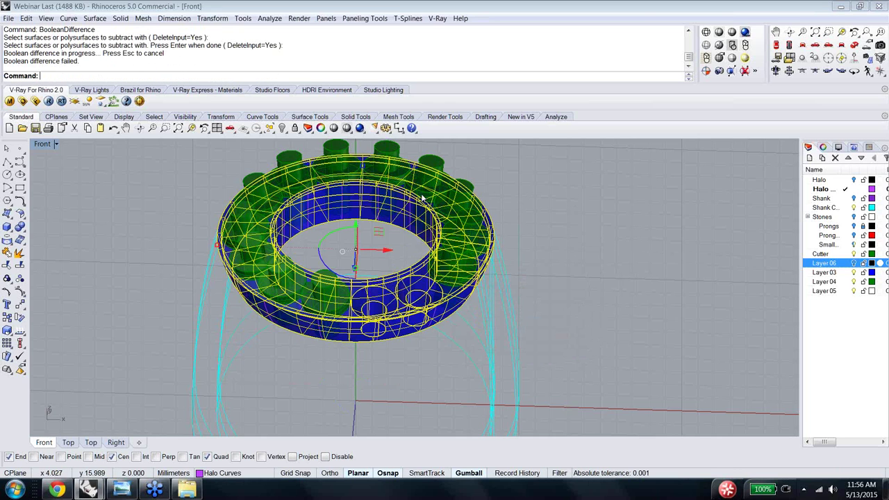
{"action": "key", "text": "Escape"}
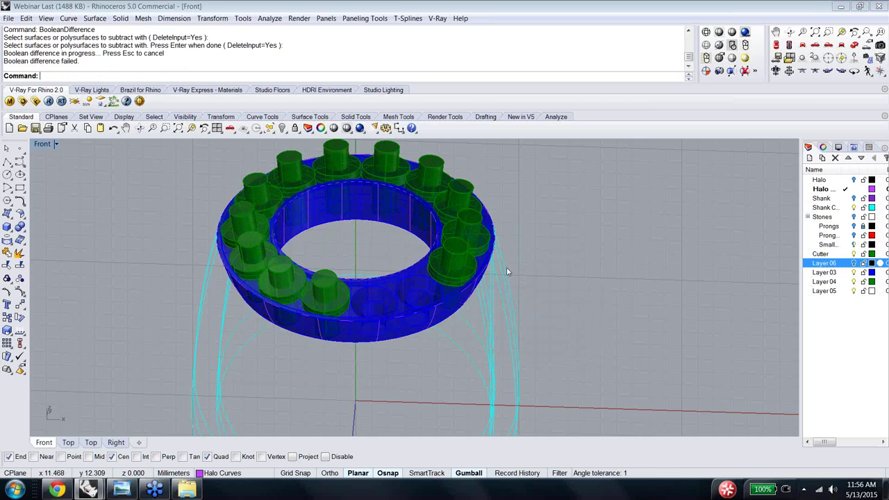
Step: Set the blue halo polysurface as the object to subtract from in a new Boolean Difference
{"action": "left_click", "coordinate": [416, 292]}
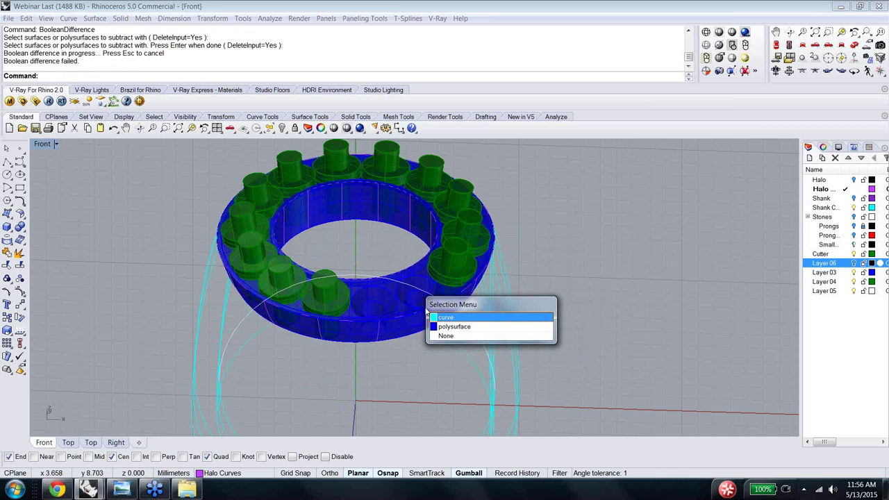
{"action": "left_click", "coordinate": [453, 327]}
{"action": "key", "text": "Return"}
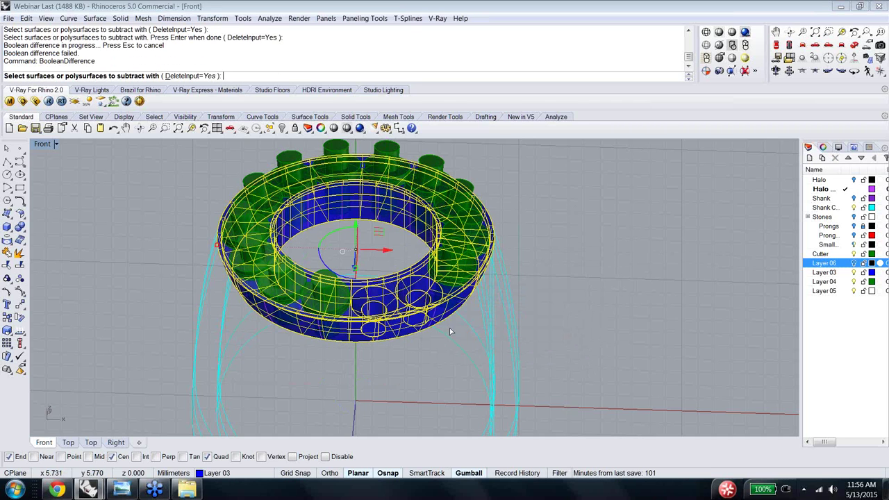
Step: Subtract the cutter beside the two finished stone seats from the halo with a Boolean difference
{"action": "left_click", "coordinate": [456, 280]}
{"action": "left_click", "coordinate": [453, 271]}
{"action": "key", "text": "Return"}
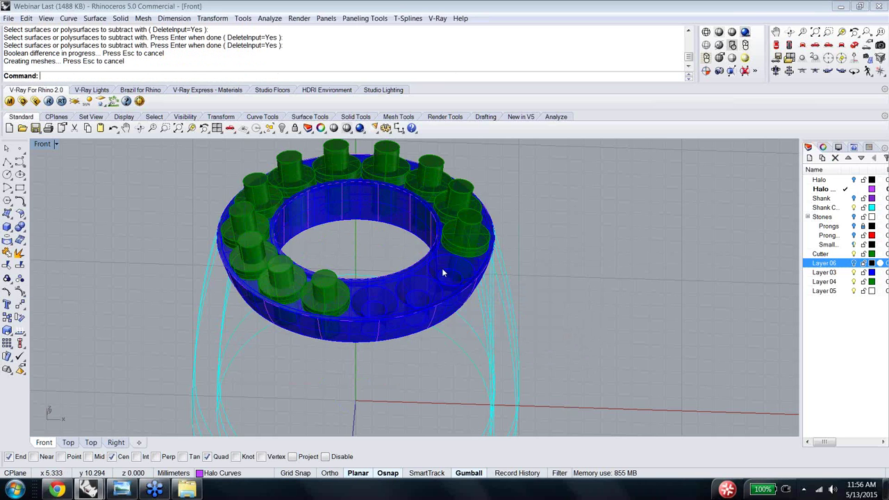
Step: Try to subtract the next two cutters on the right side from the halo polysurface with one Boolean difference
{"action": "left_click", "coordinate": [444, 274]}
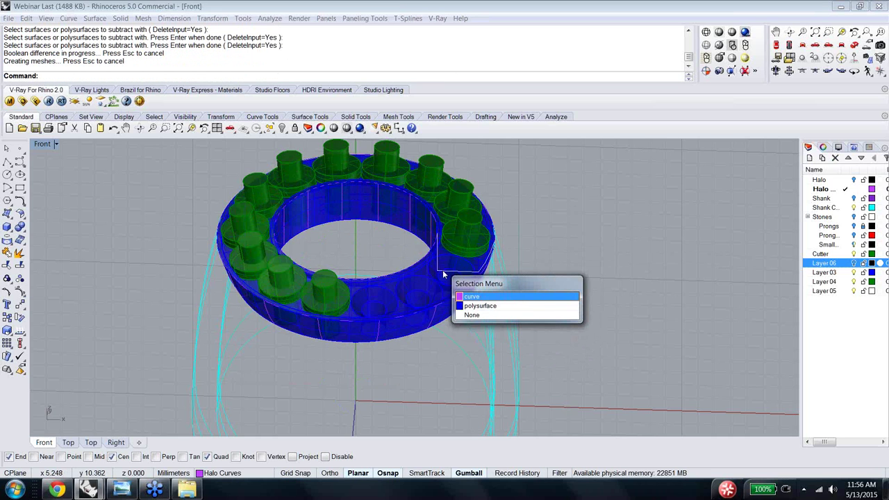
{"action": "left_click", "coordinate": [482, 305]}
{"action": "key", "text": "Return"}
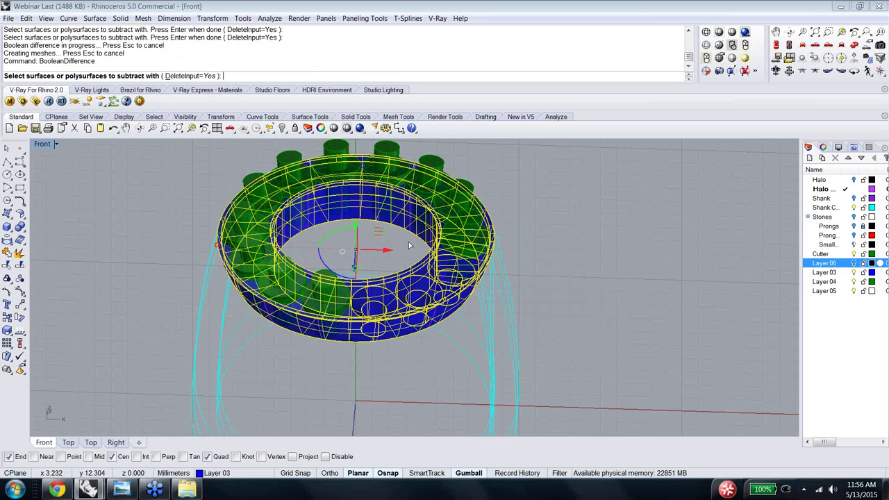
{"action": "left_click", "coordinate": [453, 250]}
{"action": "left_click", "coordinate": [468, 229]}
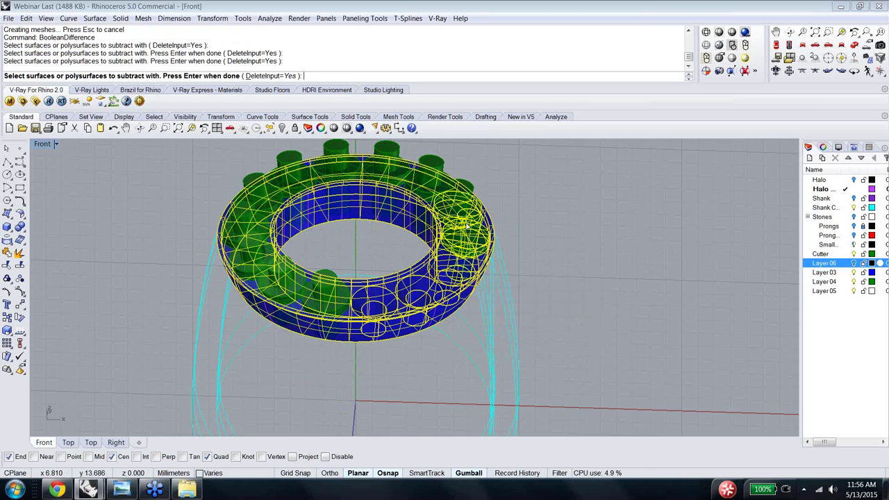
{"action": "left_click", "coordinate": [456, 207]}
{"action": "key", "text": "Return"}
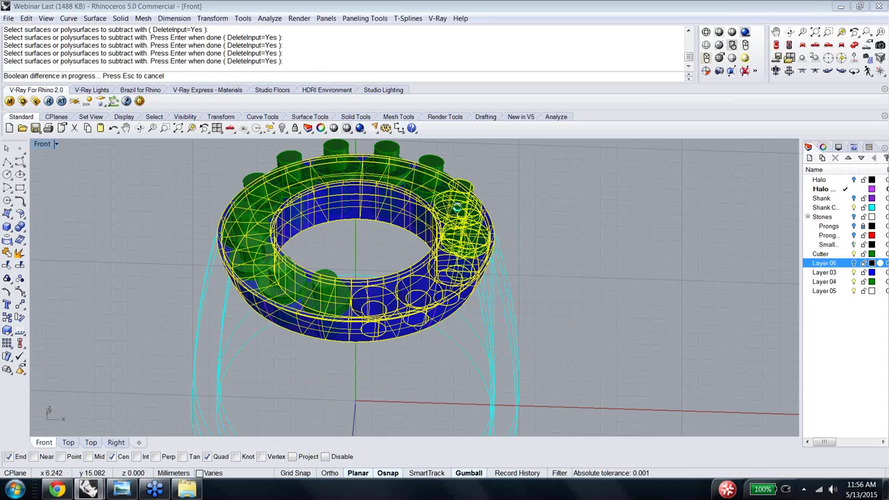
Step: Try a Boolean difference between the halo and the two front-left cutters next to the finished seats
{"action": "right_click_drag", "start_coordinate": [464, 219], "coordinate": [375, 292]}
{"action": "key", "text": "Return"}
{"action": "left_click", "coordinate": [351, 306]}
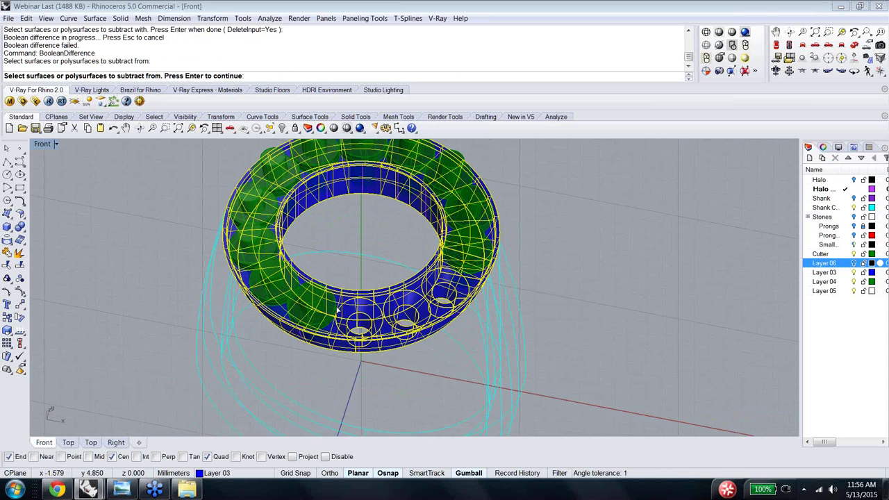
{"action": "left_click", "coordinate": [328, 308]}
{"action": "key", "text": "Return"}
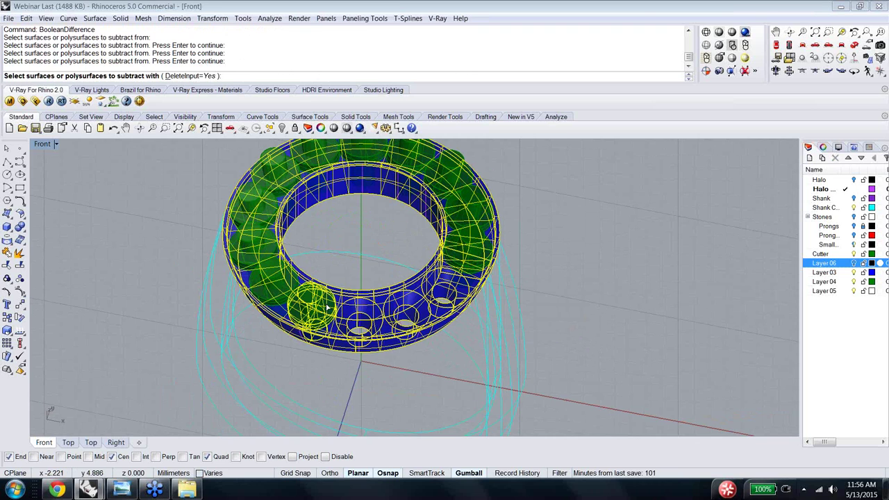
{"action": "left_click", "coordinate": [275, 283]}
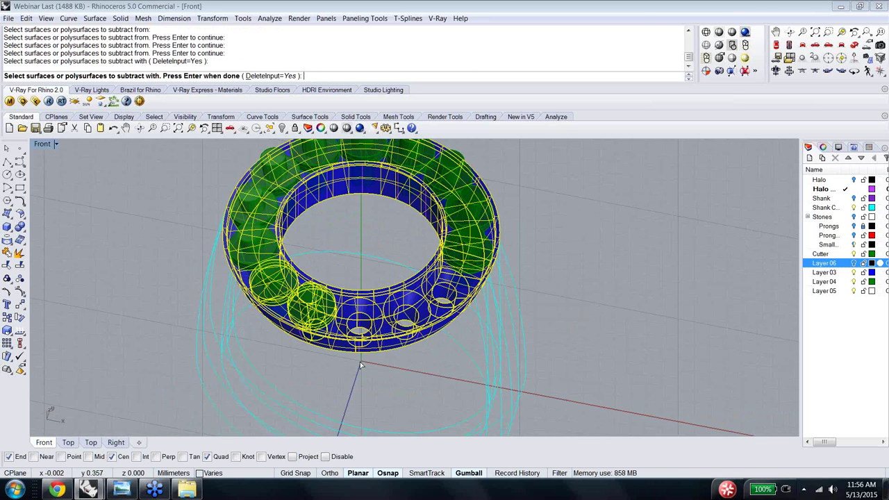
{"action": "key", "text": "Return"}
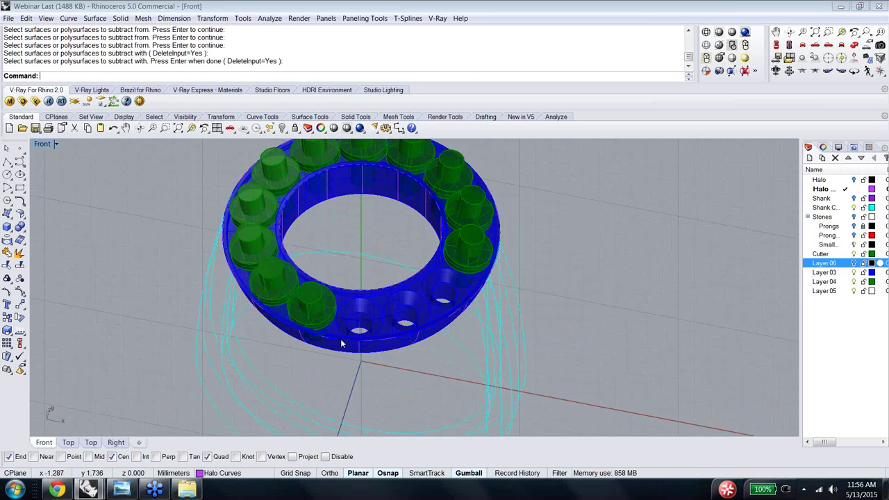
Step: Subtract the single front-left cutter next to the finished seats from the halo with a Boolean difference
{"action": "left_click", "coordinate": [341, 343]}
{"action": "left_click", "coordinate": [380, 377]}
{"action": "key", "text": "Return"}
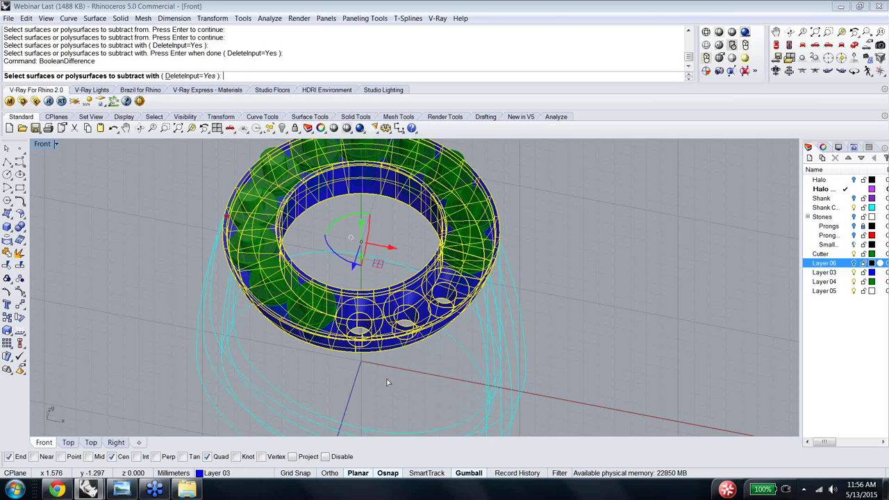
{"action": "left_click", "coordinate": [324, 310]}
{"action": "key", "text": "Return"}
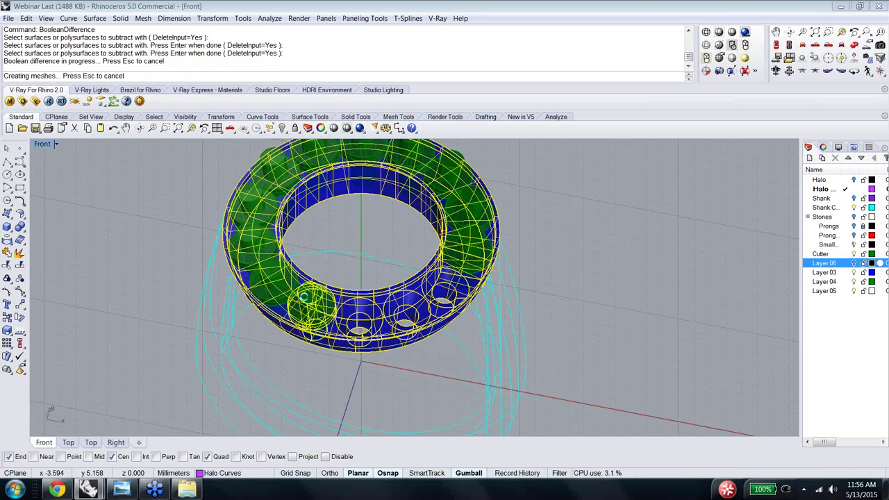
Step: Try to subtract all six cutters on the left half from the halo in one Boolean difference
{"action": "right_click_drag", "start_coordinate": [373, 254], "coordinate": [397, 288]}
{"action": "key", "text": "Return"}
{"action": "scroll", "coordinate": [397, 287], "scroll_direction": "down", "scroll_amount": 3}
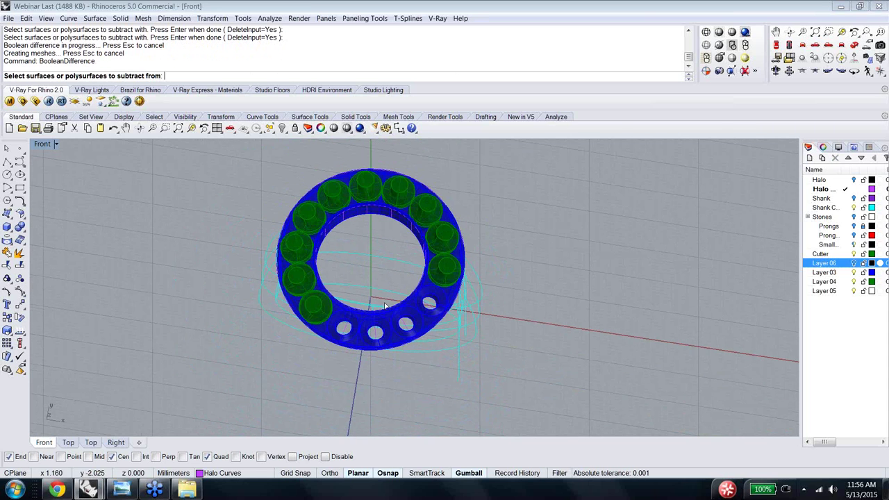
{"action": "left_click", "coordinate": [386, 335]}
{"action": "left_click_drag", "start_coordinate": [386, 401], "coordinate": [269, 183]}
{"action": "key", "text": "Return"}
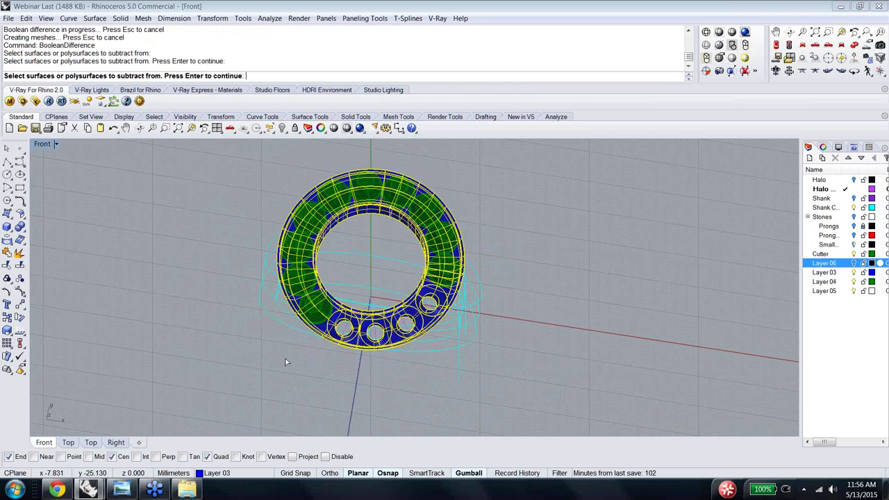
{"action": "left_click_drag", "start_coordinate": [367, 381], "coordinate": [256, 160]}
{"action": "key", "text": "Return"}
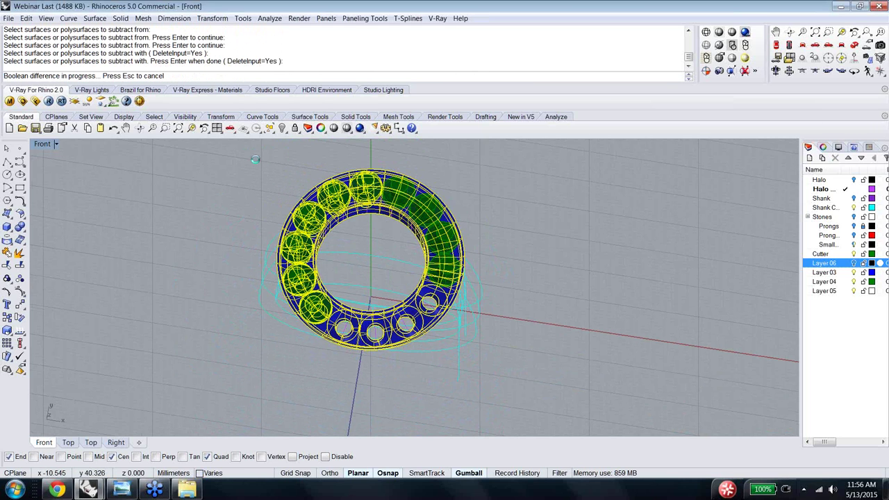
Step: Subtract only the lowest remaining cutter on the left side from the halo polysurface
{"action": "left_click", "coordinate": [346, 221]}
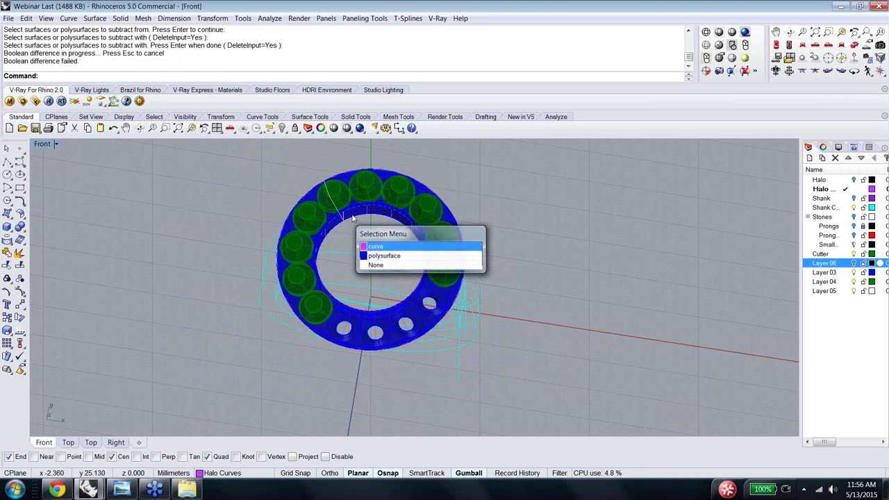
{"action": "left_click", "coordinate": [384, 256]}
{"action": "right_click", "coordinate": [355, 222]}
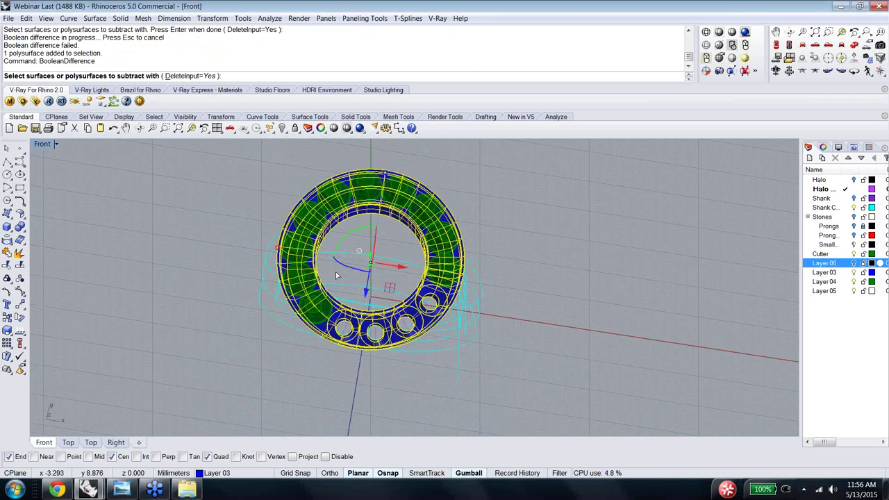
{"action": "left_click_drag", "start_coordinate": [351, 366], "coordinate": [314, 306]}
{"action": "key", "text": "Return"}
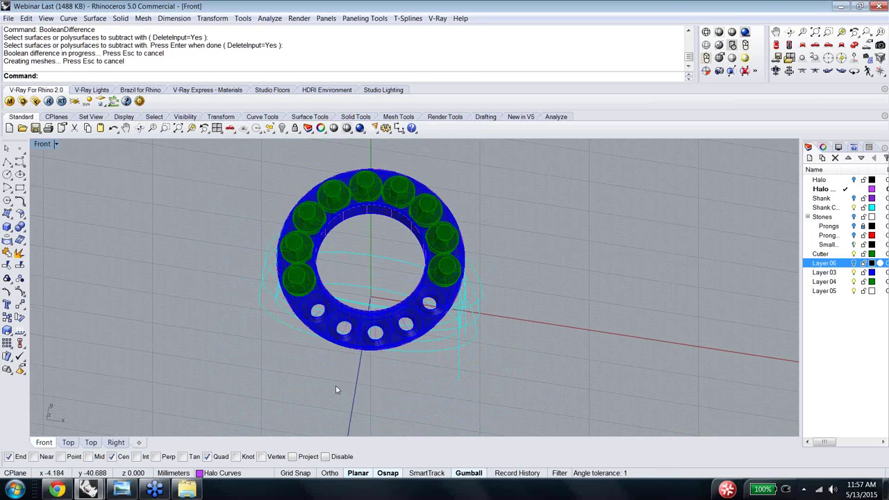
Step: Subtract the next two cutters on the left side from the halo with a Boolean difference
{"action": "left_click", "coordinate": [359, 343]}
{"action": "right_click", "coordinate": [359, 343]}
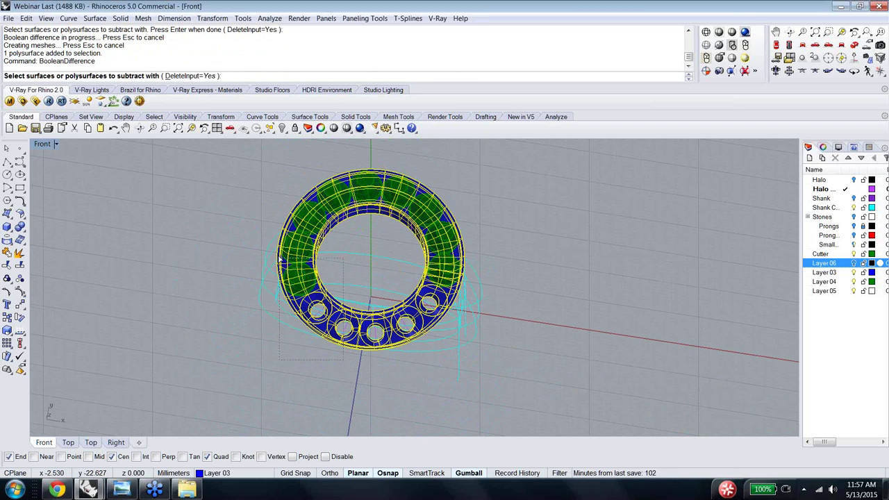
{"action": "left_click_drag", "start_coordinate": [314, 292], "coordinate": [271, 249]}
{"action": "key", "text": "Return"}
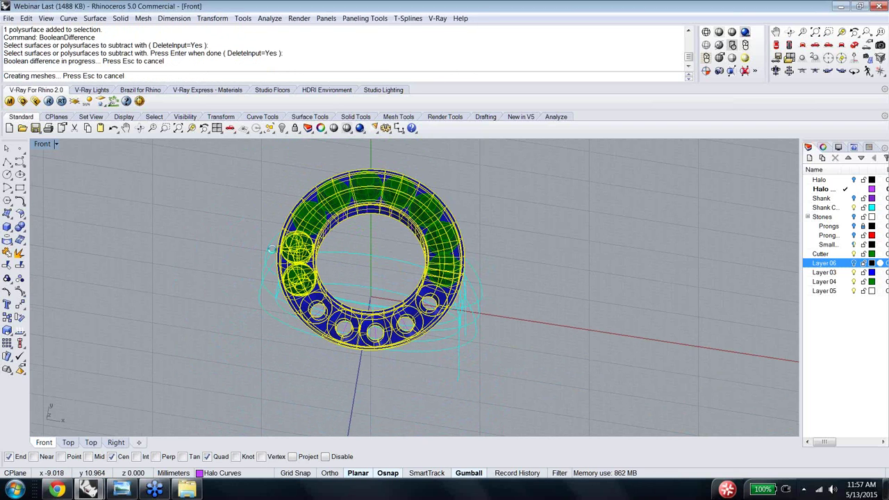
Step: Examine the cut stone seats in the halo from the top and at an angle
{"action": "type", "text": "Top"}
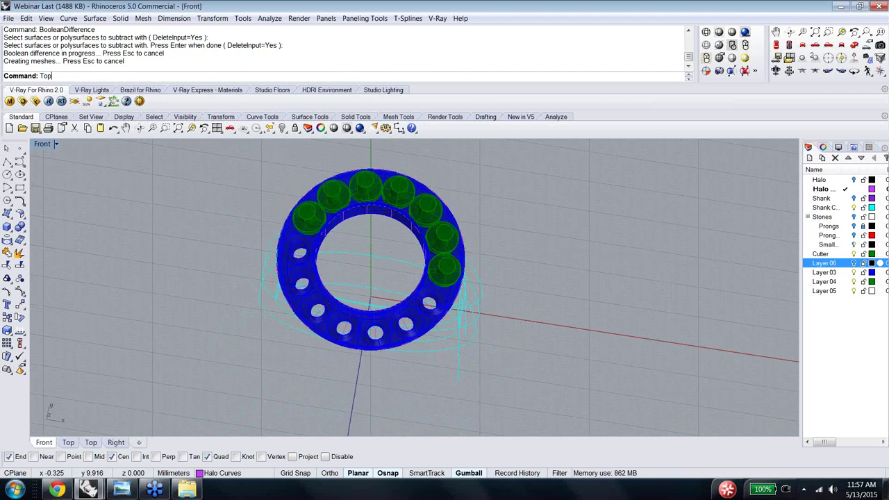
{"action": "key", "text": "Return"}
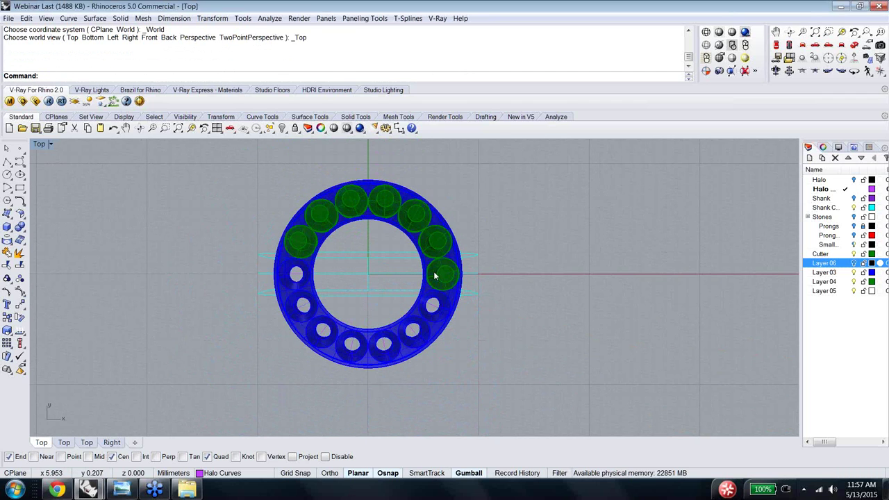
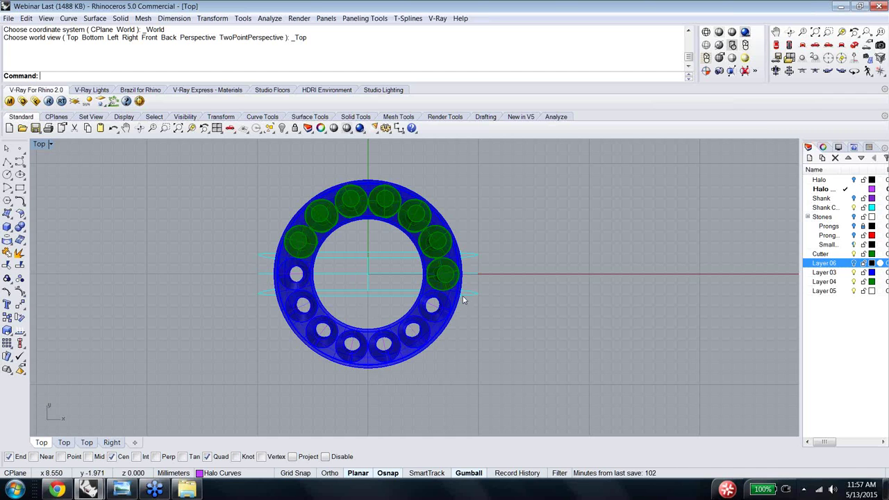
{"action": "right_click_drag", "start_coordinate": [464, 299], "coordinate": [460, 300], "text": "ctrl+shift"}
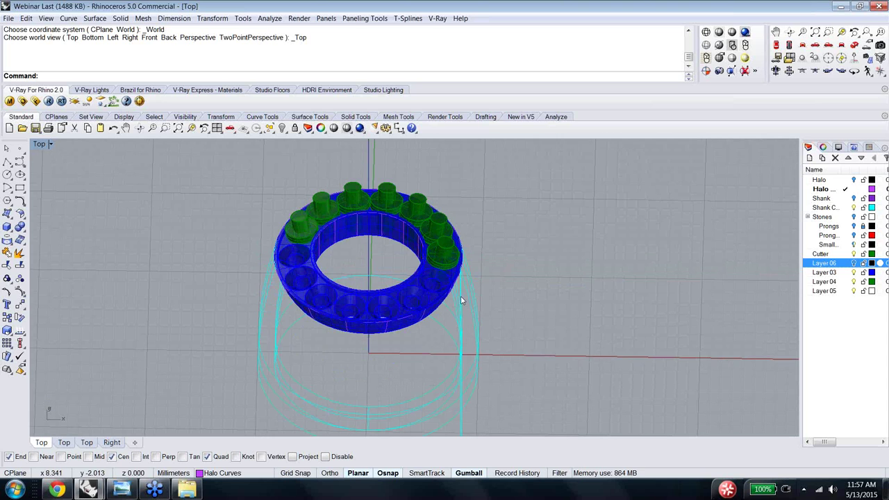
{"action": "key", "text": "Up"}
{"action": "type", "text": "ExtractIsocurve"}
{"action": "key", "text": "Return"}
{"action": "left_click", "coordinate": [375, 328]}
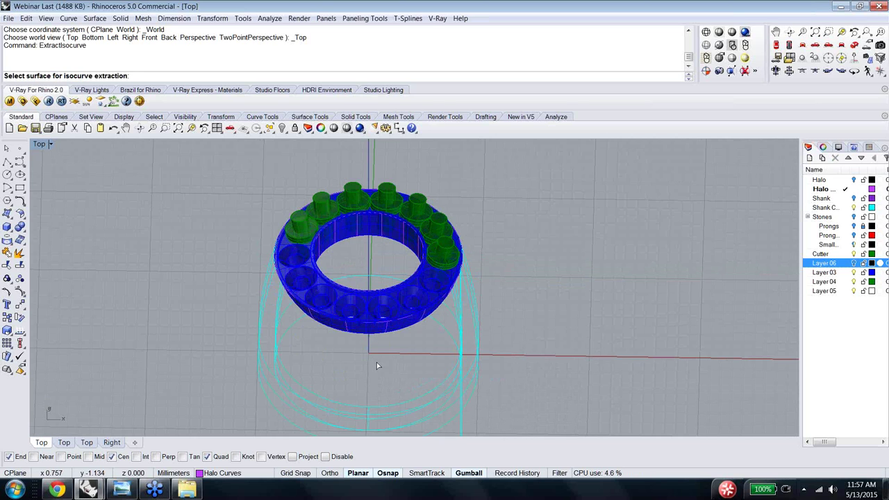
Step: In the Top view, draw two lines from the origin, about 10 mm along negative Y and about 22 mm along negative X
{"action": "type", "text": "top"}
{"action": "key", "text": "Return"}
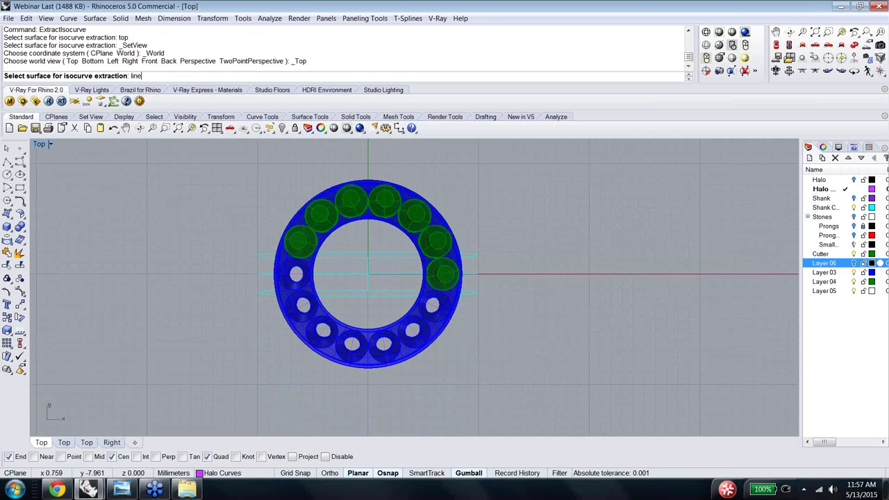
{"action": "key", "text": "Return"}
{"action": "key", "text": "Return"}
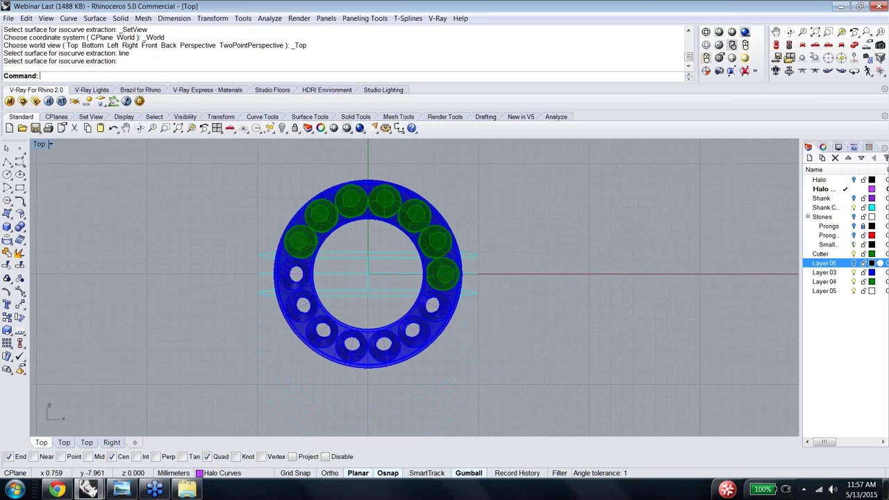
{"action": "key", "text": "Return"}
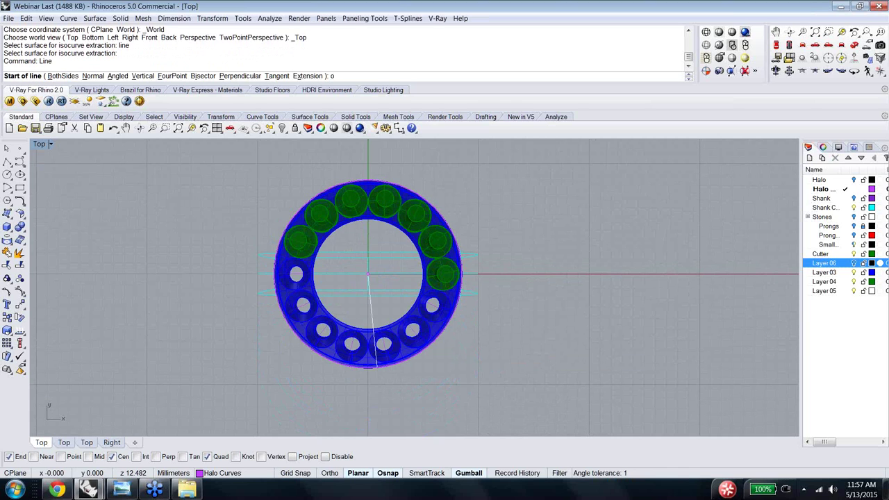
{"action": "type", "text": "0"}
{"action": "key", "text": "Return"}
{"action": "left_click", "coordinate": [370, 392]}
{"action": "key", "text": "Return"}
{"action": "type", "text": "0"}
{"action": "key", "text": "Return"}
{"action": "left_click", "coordinate": [123, 267]}
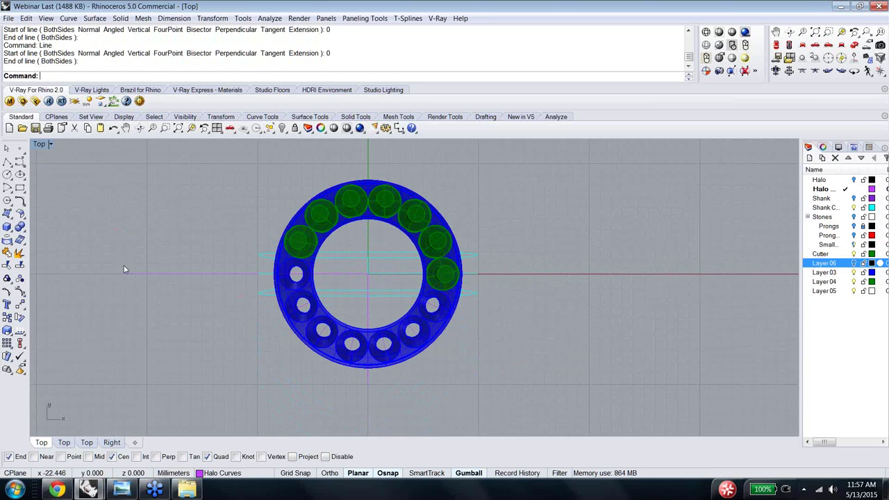
Step: Trim the halo with the two lines, keeping only the lower-left quarter that has its stone seats cut
{"action": "left_click", "coordinate": [175, 275]}
{"action": "left_click", "coordinate": [368, 383], "text": "shift"}
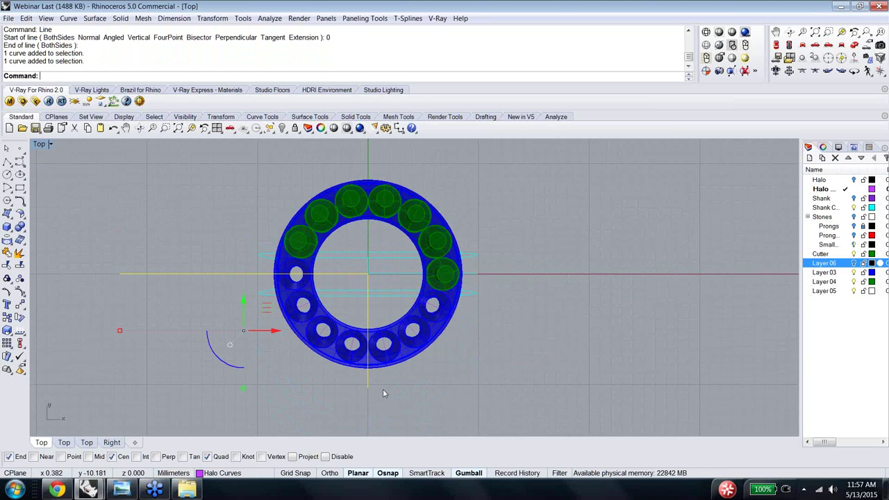
{"action": "type", "text": "Tr"}
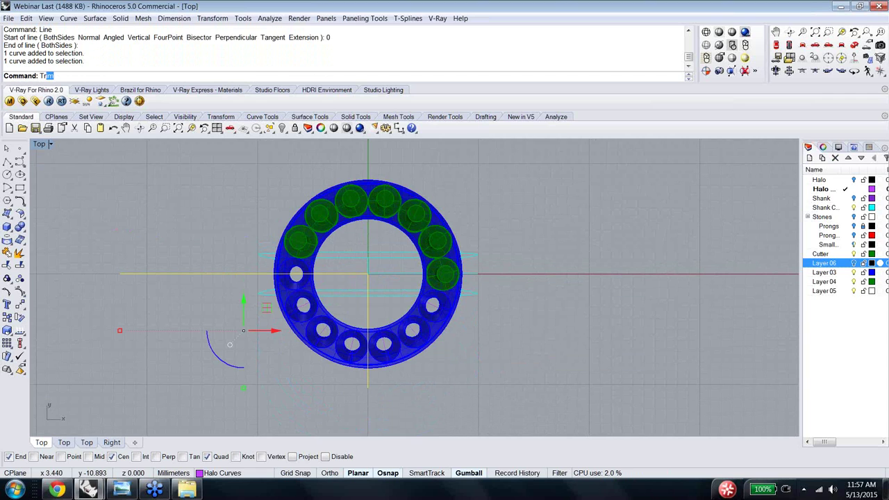
{"action": "key", "text": "Return"}
{"action": "type", "text": "Trim"}
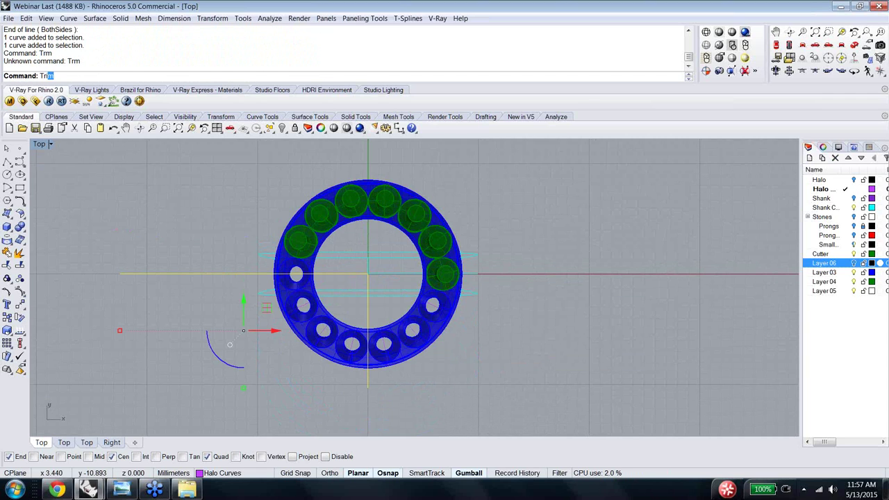
{"action": "key", "text": "Return"}
{"action": "left_click", "coordinate": [410, 355]}
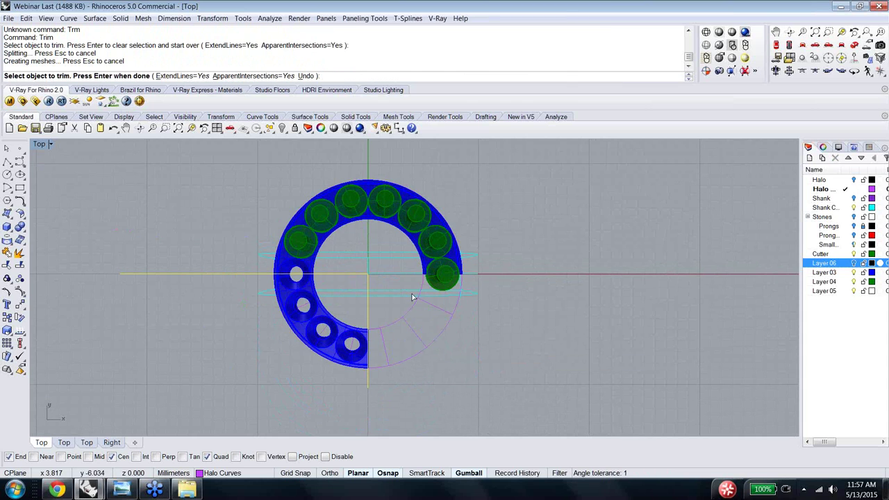
{"action": "left_click", "coordinate": [373, 186]}
{"action": "left_click", "coordinate": [364, 184]}
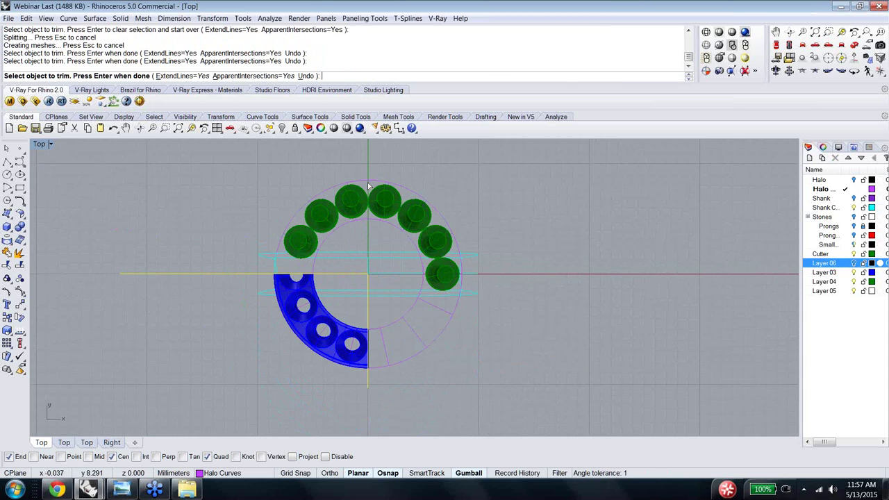
{"action": "key", "text": "Return"}
Step: Try to polar-array the trimmed halo quarter around the origin with 4 items over 360 degrees
{"action": "left_click", "coordinate": [333, 300]}
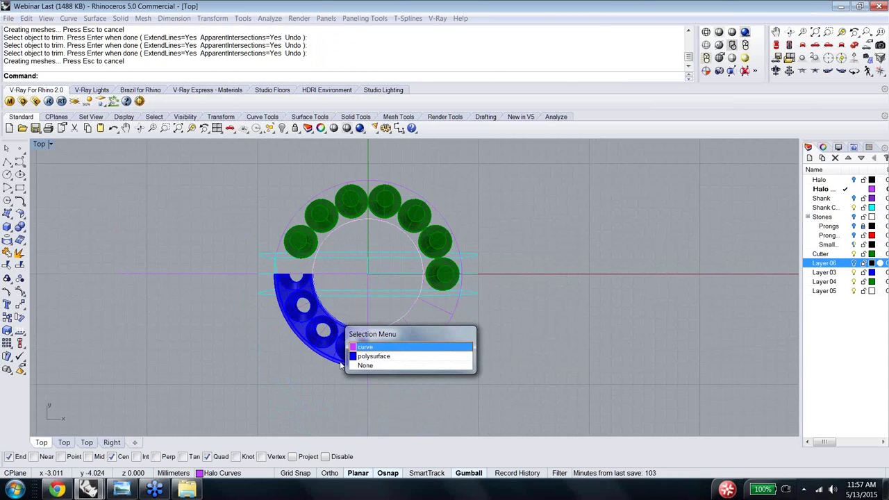
{"action": "left_click", "coordinate": [368, 356]}
{"action": "type", "text": "Arr"}
{"action": "key", "text": "Return"}
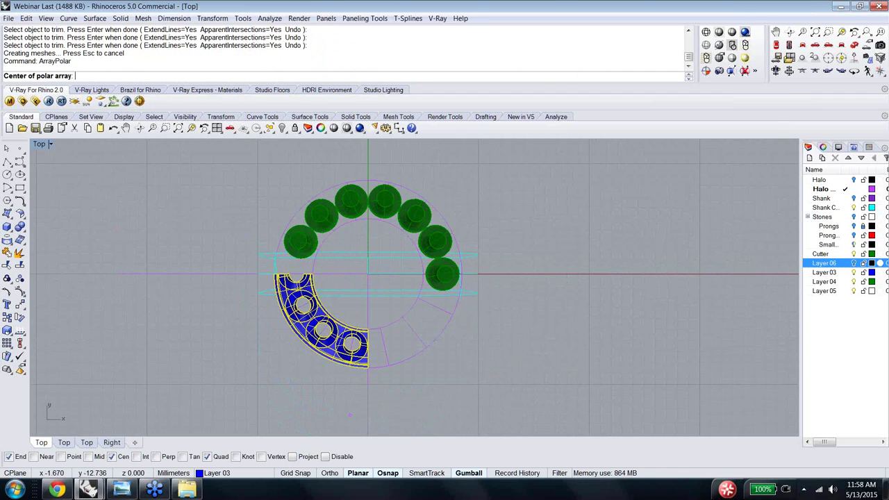
{"action": "type", "text": "0"}
{"action": "key", "text": "Return"}
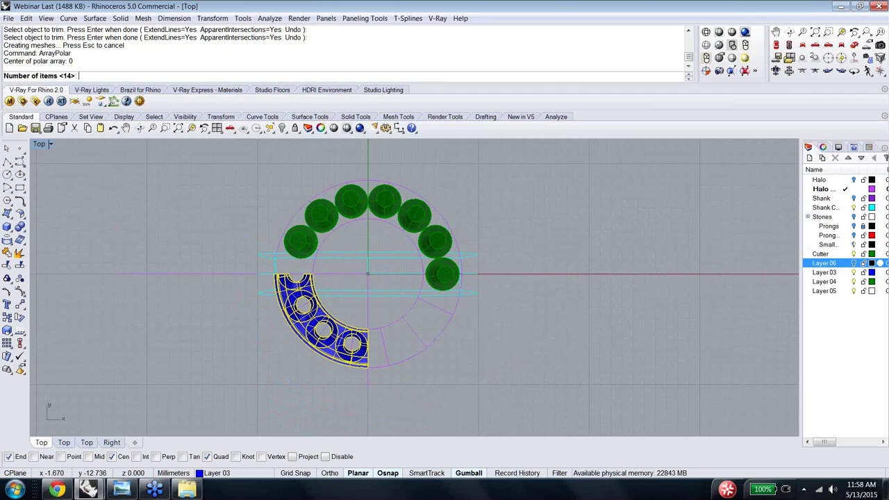
{"action": "type", "text": "4"}
{"action": "key", "text": "Return"}
{"action": "key", "text": "Return"}
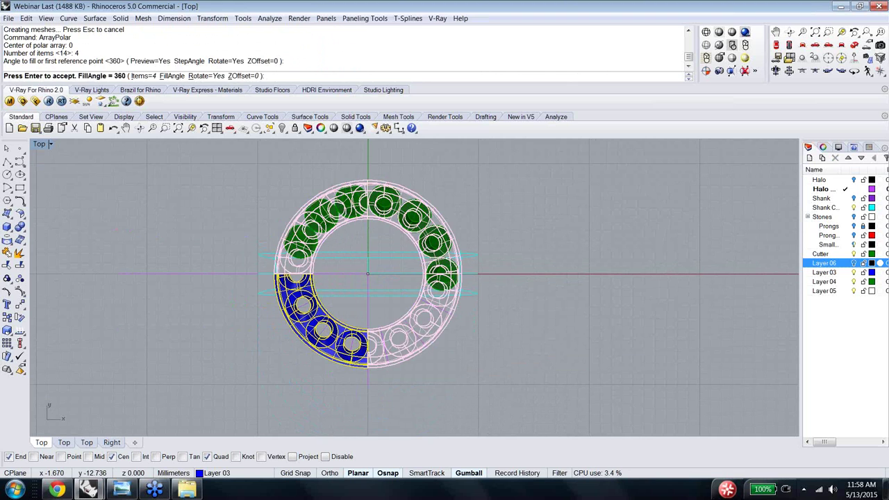
{"action": "key", "text": "Return"}
{"action": "left_click", "coordinate": [397, 364]}
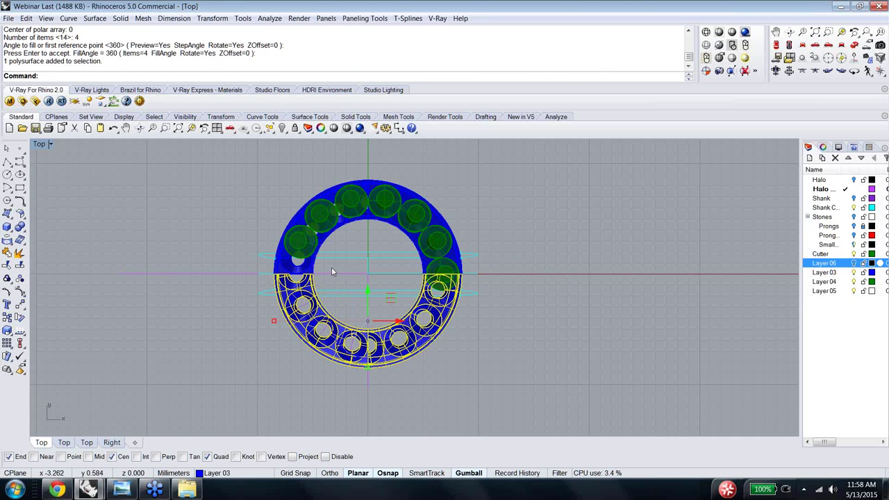
{"action": "key", "text": "ctrl+z"}
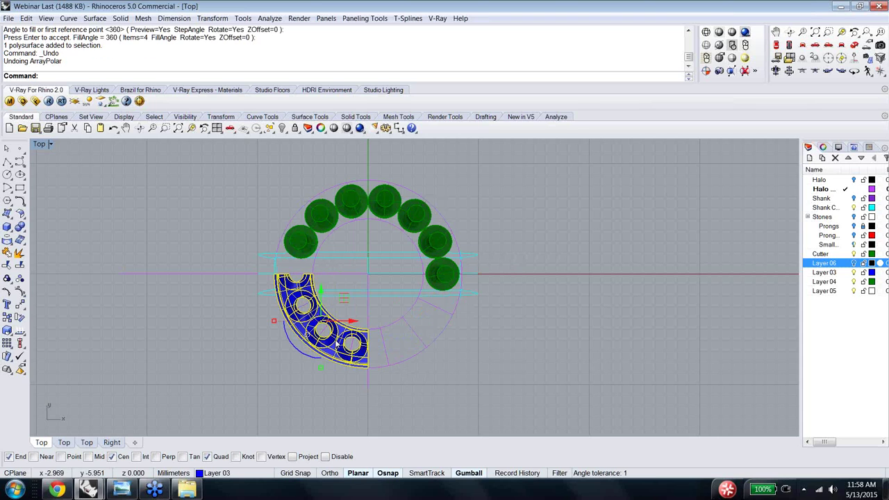
Step: Mirror the halo quarter across the Y axis and join the two quarters into one half
{"action": "type", "text": "Mirror"}
{"action": "key", "text": "Return"}
{"action": "type", "text": "y"}
{"action": "key", "text": "Return"}
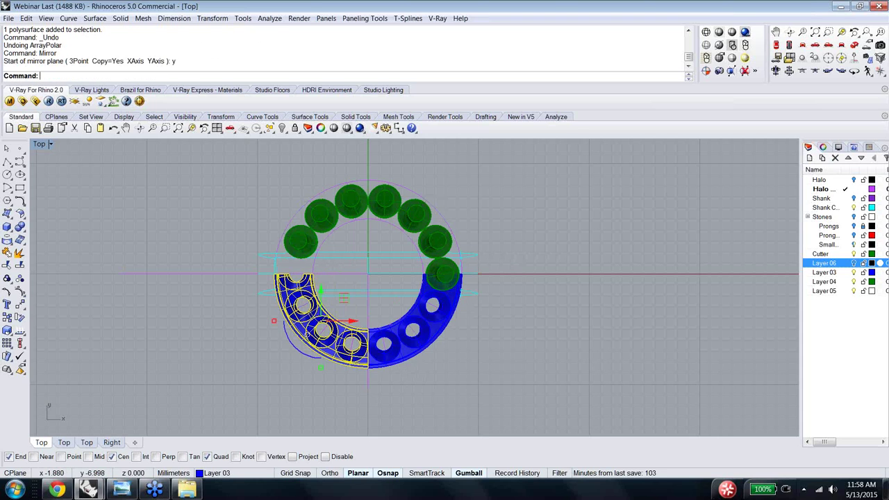
{"action": "left_click", "coordinate": [375, 372], "text": "shift"}
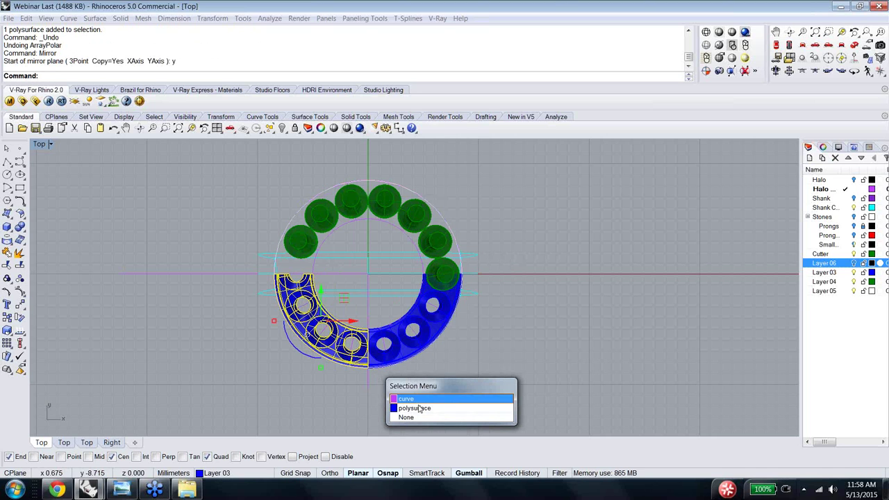
{"action": "left_click", "coordinate": [418, 407]}
{"action": "key", "text": "ctrl+j"}
Step: Mirror the joined half across the X axis and join both halves into the full halo
{"action": "type", "text": "Mirror"}
{"action": "key", "text": "Return"}
{"action": "type", "text": "x"}
{"action": "key", "text": "Return"}
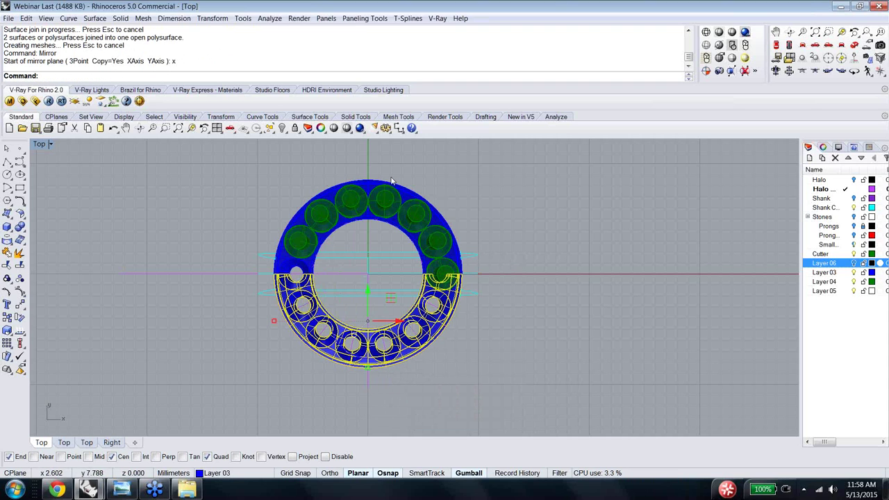
{"action": "left_click", "coordinate": [393, 208]}
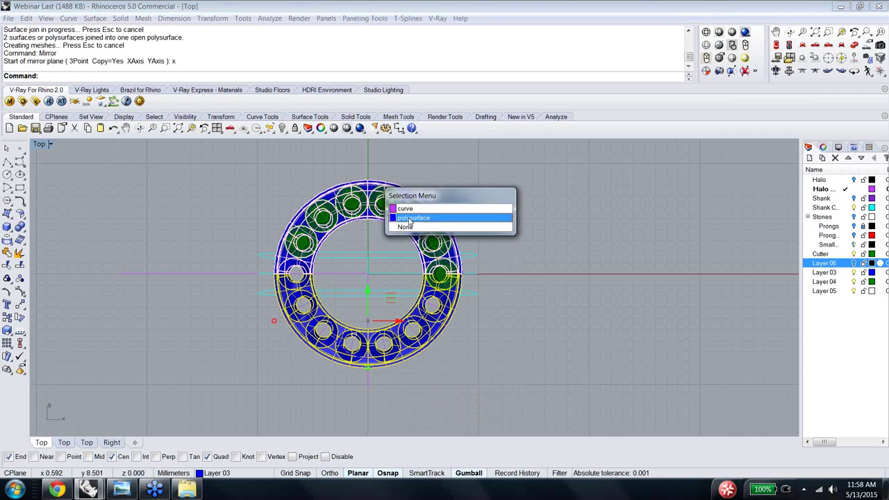
{"action": "left_click", "coordinate": [410, 218]}
{"action": "key", "text": "ctrl+j"}
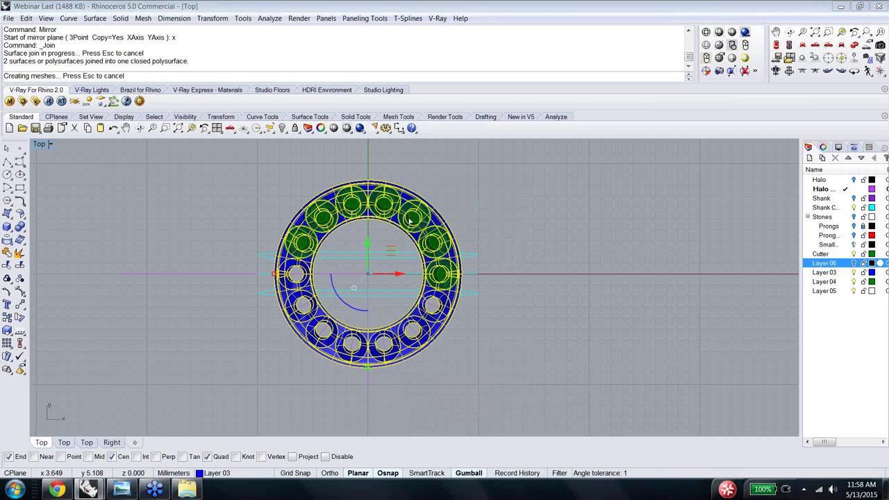
{"action": "left_click", "coordinate": [500, 213]}
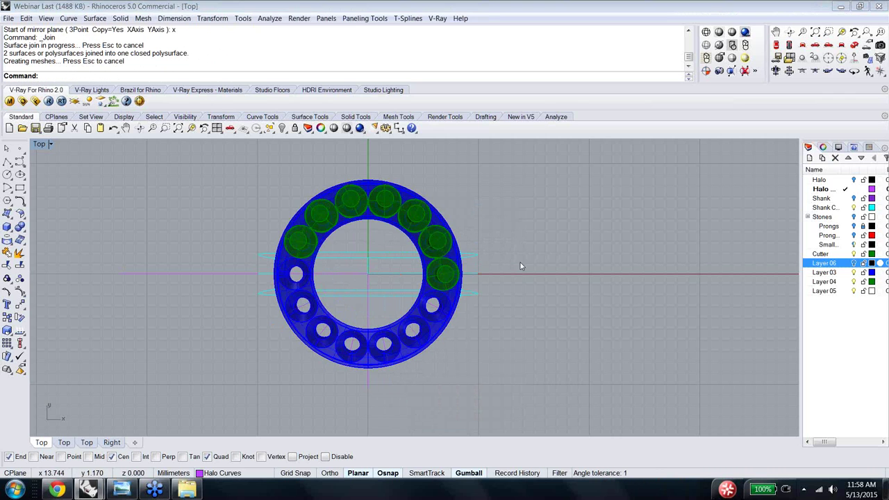
Step: Hide the Cutter layer and show the Stones, Prongs and Layer 06 layers
{"action": "left_click", "coordinate": [854, 254]}
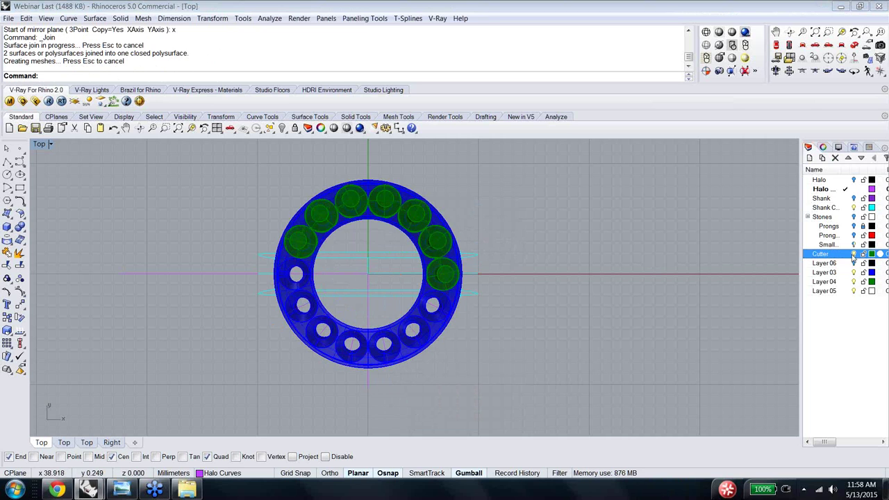
{"action": "left_click", "coordinate": [853, 217]}
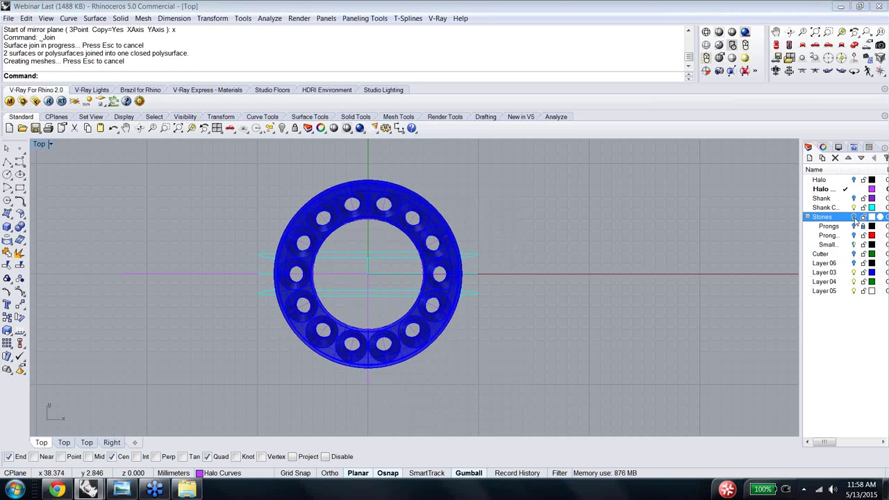
{"action": "right_click_drag", "start_coordinate": [603, 325], "coordinate": [535, 236], "text": "ctrl+shift"}
{"action": "left_click", "coordinate": [855, 226]}
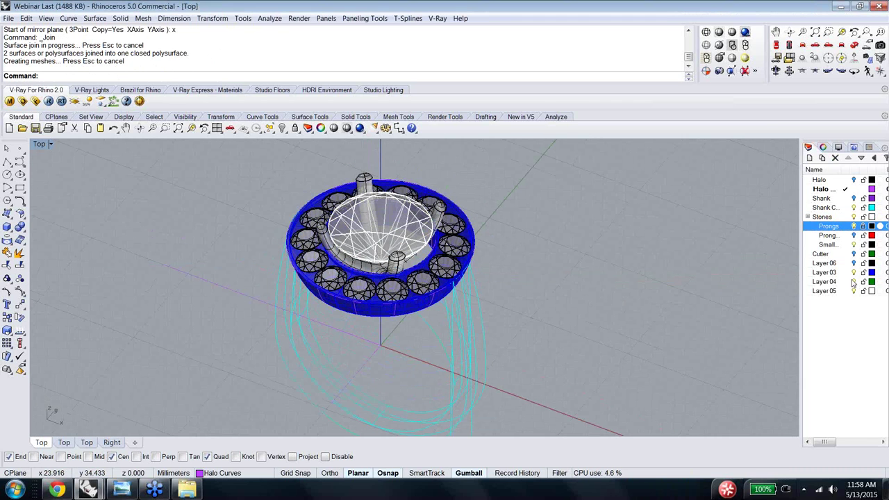
{"action": "left_click", "coordinate": [855, 263]}
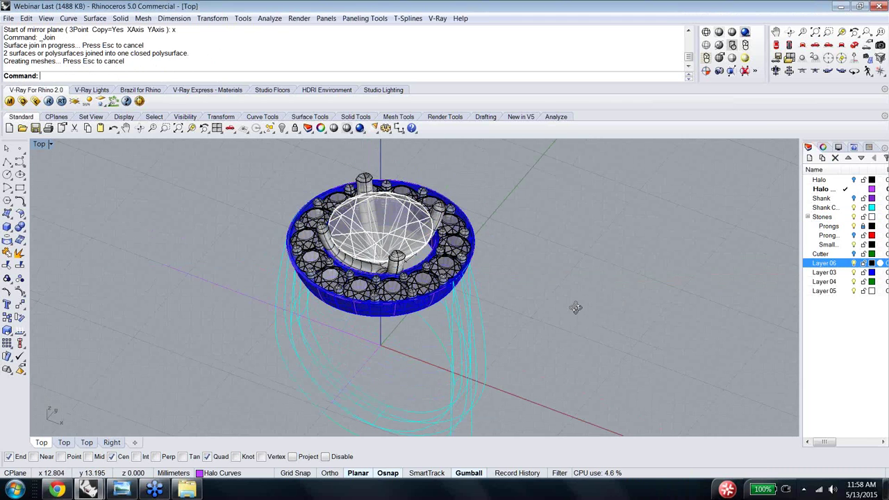
Step: Show the Shank layer and hide the cyan shank curves layer
{"action": "right_click_drag", "start_coordinate": [576, 307], "coordinate": [537, 252], "text": "ctrl+shift"}
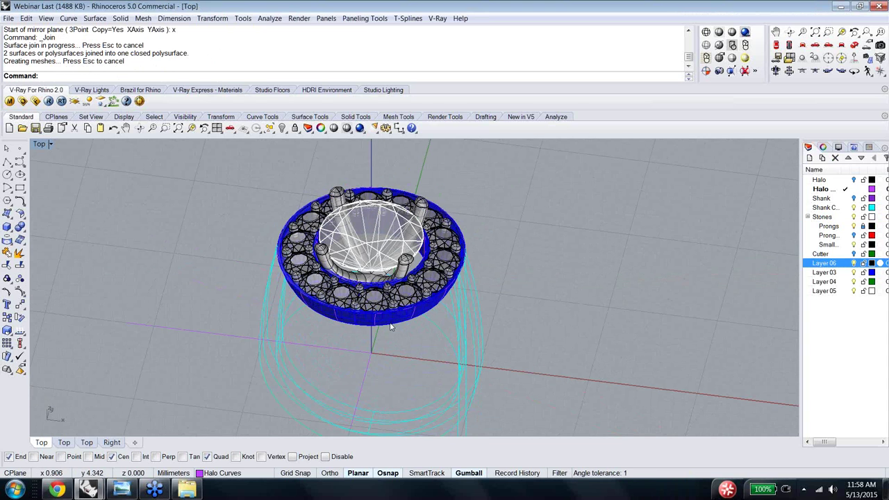
{"action": "right_click_drag", "start_coordinate": [391, 327], "coordinate": [409, 322], "text": "ctrl+shift"}
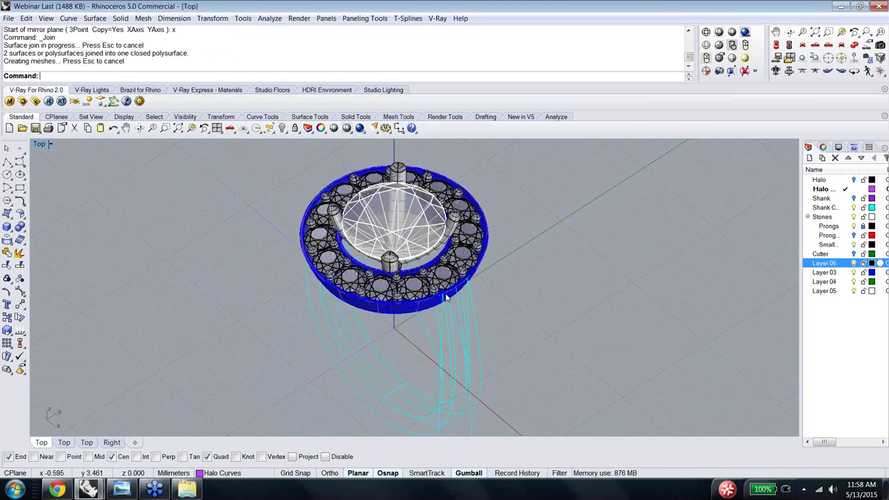
{"action": "right_click_drag", "start_coordinate": [522, 259], "coordinate": [577, 263], "text": "ctrl+shift"}
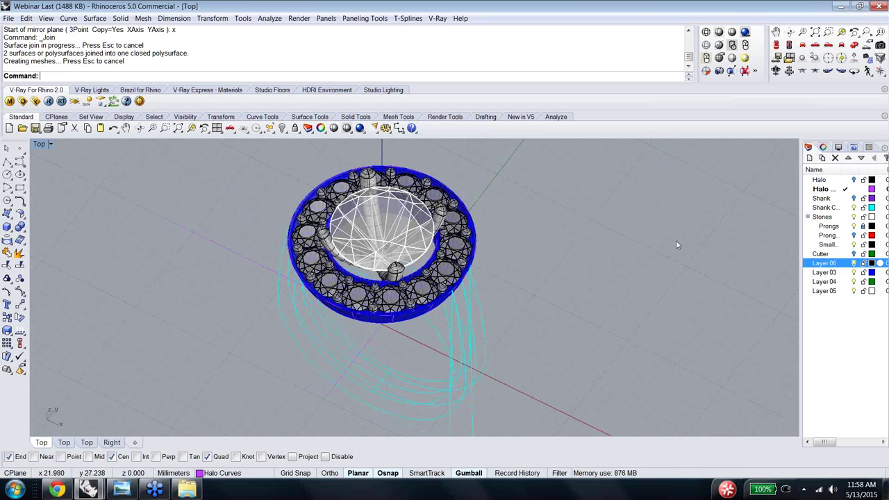
{"action": "left_click", "coordinate": [855, 198]}
{"action": "right_click_drag", "start_coordinate": [552, 300], "coordinate": [584, 291], "text": "ctrl+shift"}
{"action": "left_click", "coordinate": [855, 208]}
Step: Examine the assembled ring from several angles and look closely at the halo's stones, prongs and outer edge
{"action": "right_click_drag", "start_coordinate": [646, 237], "coordinate": [635, 259], "text": "ctrl+shift"}
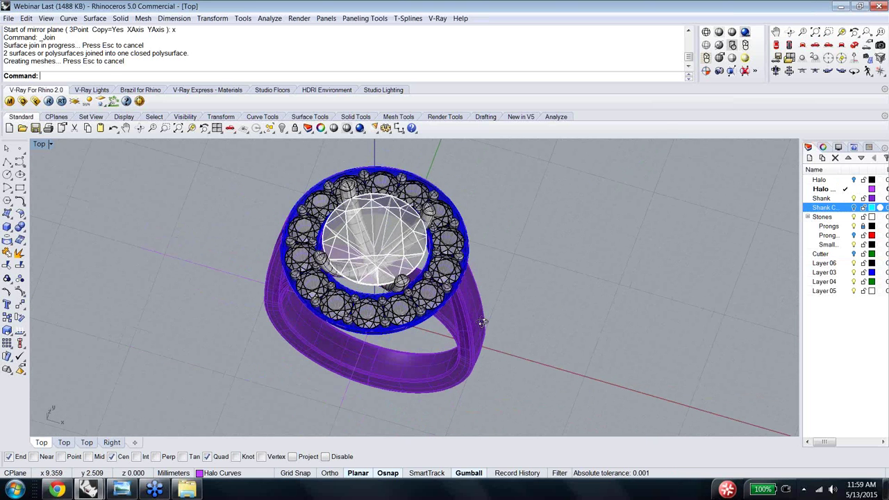
{"action": "mouse_move", "coordinate": [482, 323]}
{"action": "right_mouse_down", "text": "ctrl+shift"}
{"action": "mouse_move", "coordinate": [504, 301]}
{"action": "mouse_move", "coordinate": [504, 406]}
{"action": "mouse_move", "coordinate": [484, 238]}
{"action": "mouse_move", "coordinate": [480, 306]}
{"action": "right_mouse_up", "text": "ctrl+shift"}
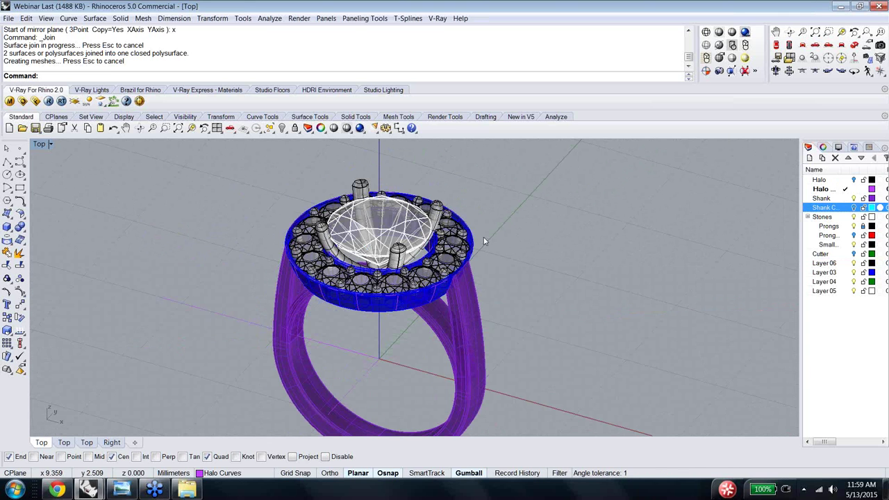
{"action": "scroll", "coordinate": [341, 297], "scroll_direction": "up", "scroll_amount": 3}
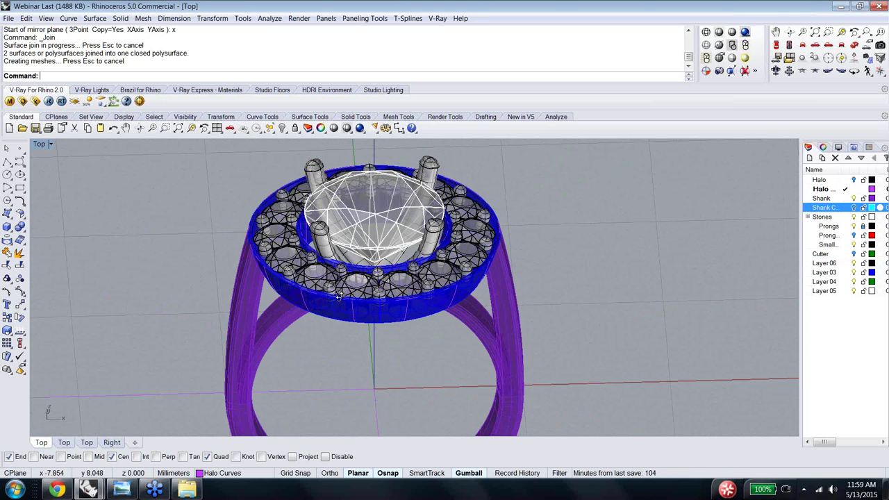
{"action": "right_click_drag", "start_coordinate": [386, 356], "coordinate": [324, 355], "text": "shift"}
{"action": "scroll", "coordinate": [338, 336], "scroll_direction": "up", "scroll_amount": 1}
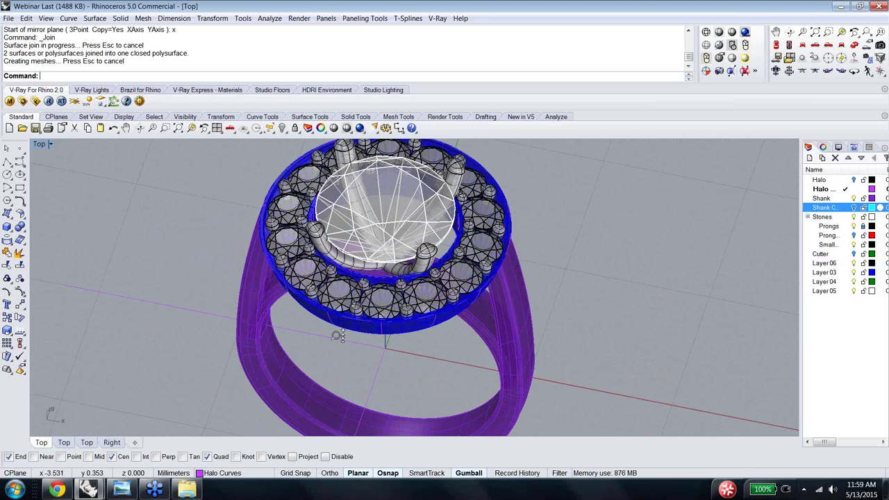
{"action": "scroll", "coordinate": [341, 328], "scroll_direction": "up", "scroll_amount": 1}
{"action": "scroll", "coordinate": [343, 321], "scroll_direction": "up", "scroll_amount": 4}
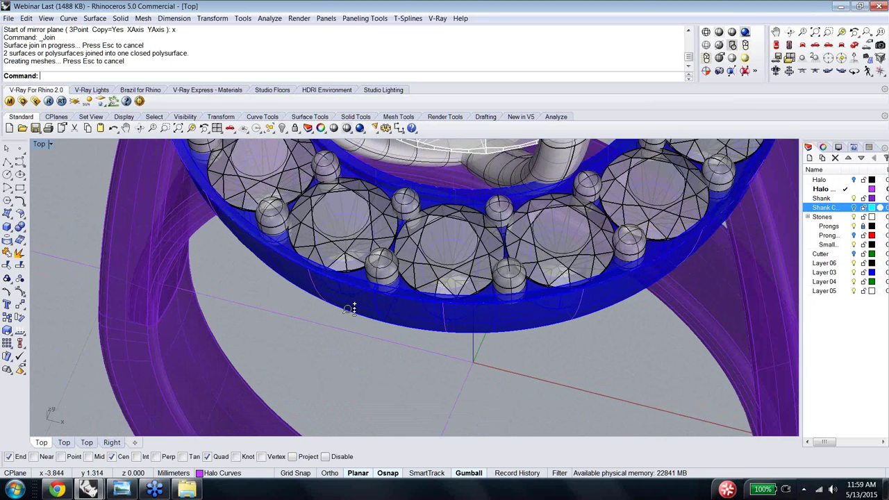
{"action": "scroll", "coordinate": [349, 308], "scroll_direction": "down", "scroll_amount": 2}
{"action": "scroll", "coordinate": [349, 309], "scroll_direction": "down", "scroll_amount": 2}
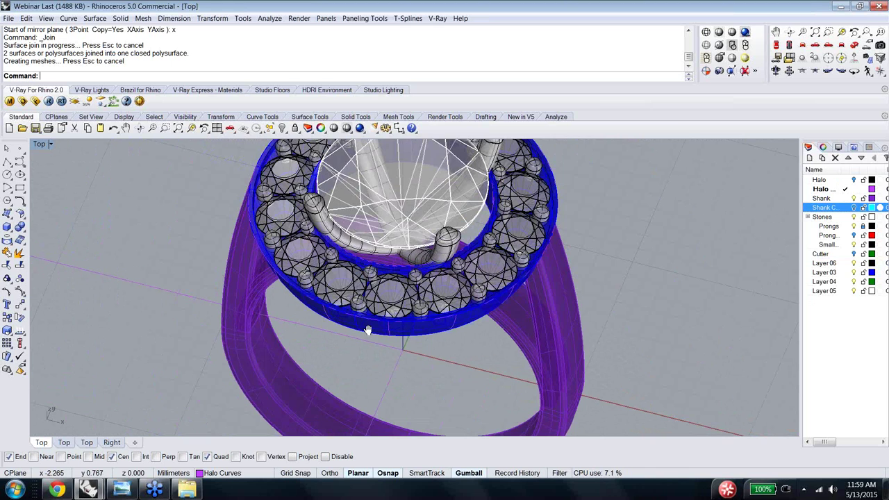
{"action": "right_click_drag", "start_coordinate": [369, 330], "coordinate": [350, 350], "text": "shift"}
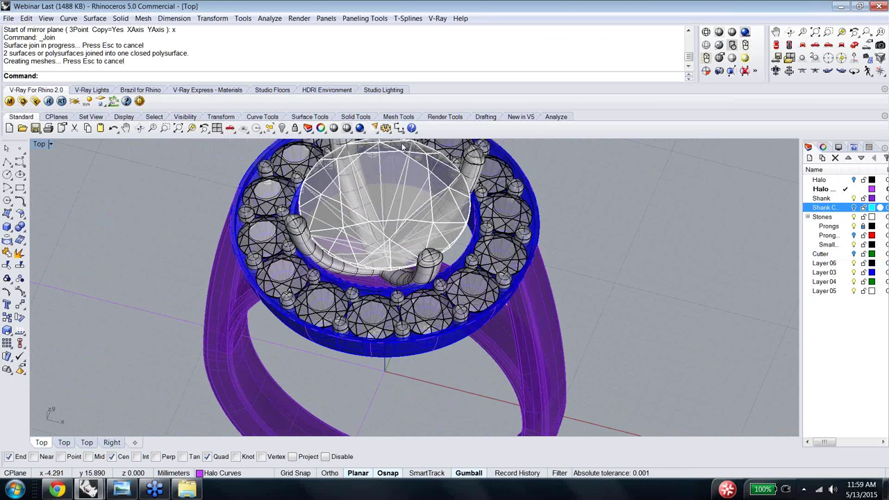
Step: Apply edge softening with a softening value of 0.05 to the halo
{"action": "left_click", "coordinate": [441, 118]}
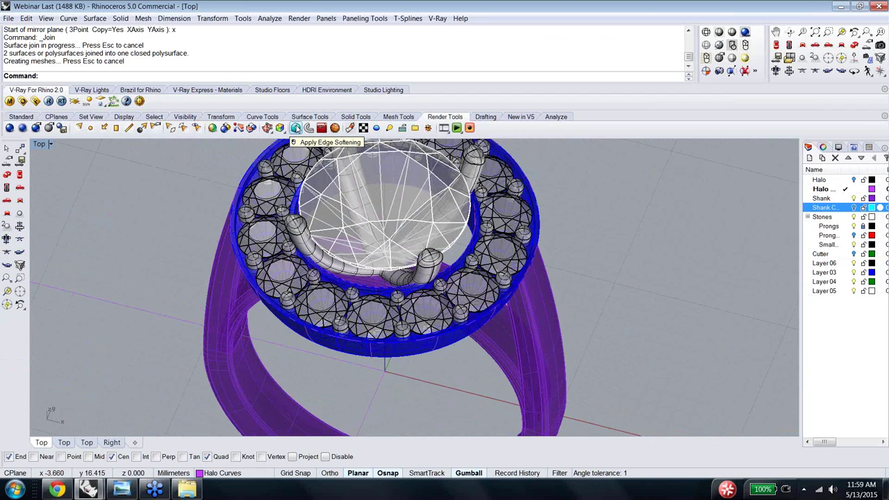
{"action": "left_click", "coordinate": [297, 129]}
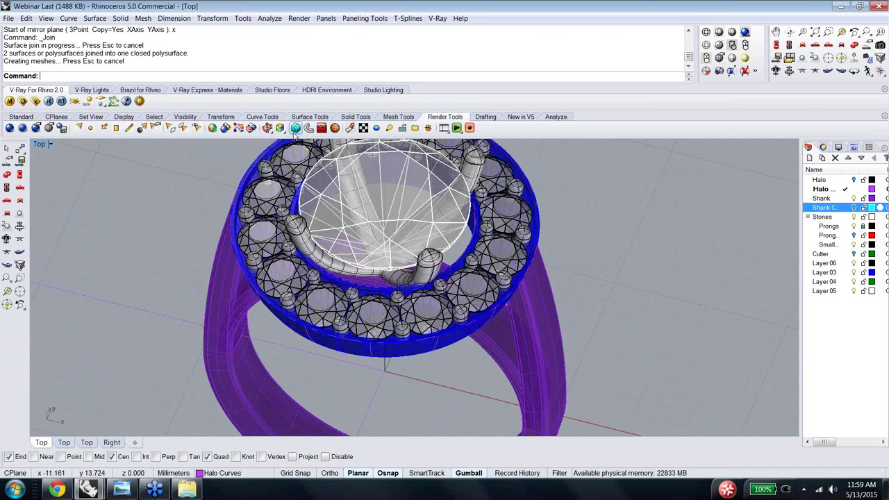
{"action": "left_click", "coordinate": [296, 130]}
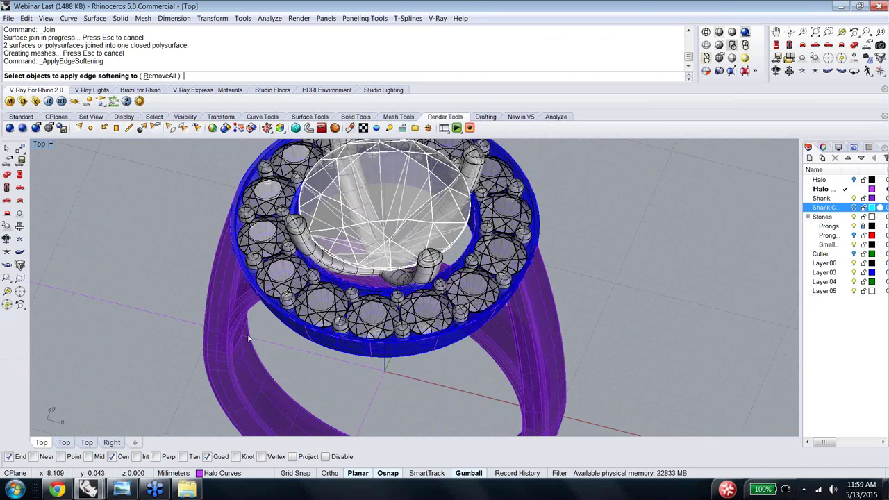
{"action": "left_click", "coordinate": [281, 321]}
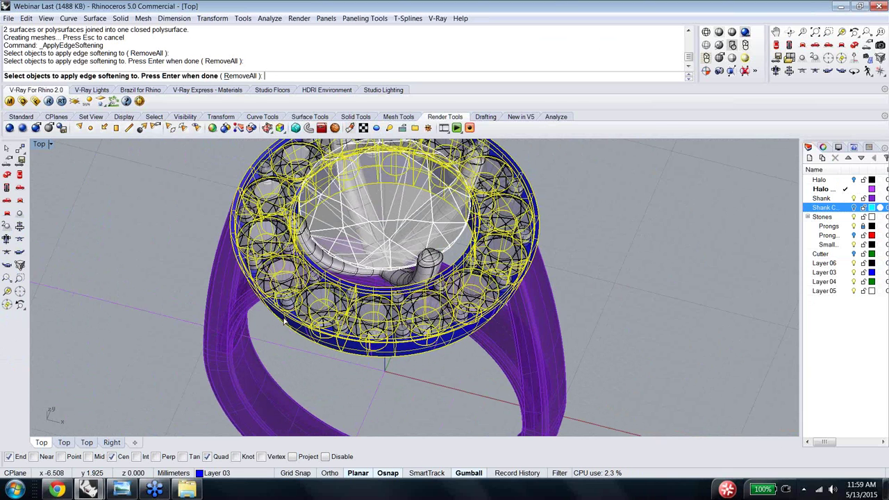
{"action": "key", "text": "Return"}
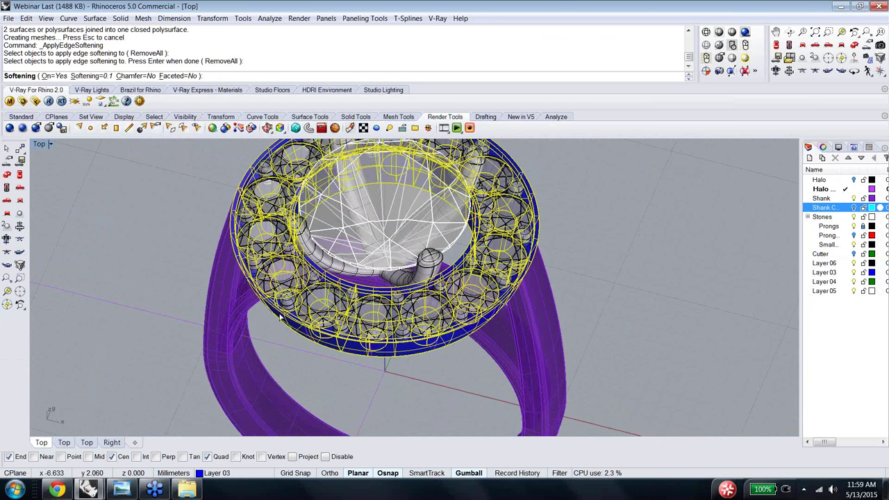
{"action": "left_click", "coordinate": [93, 77]}
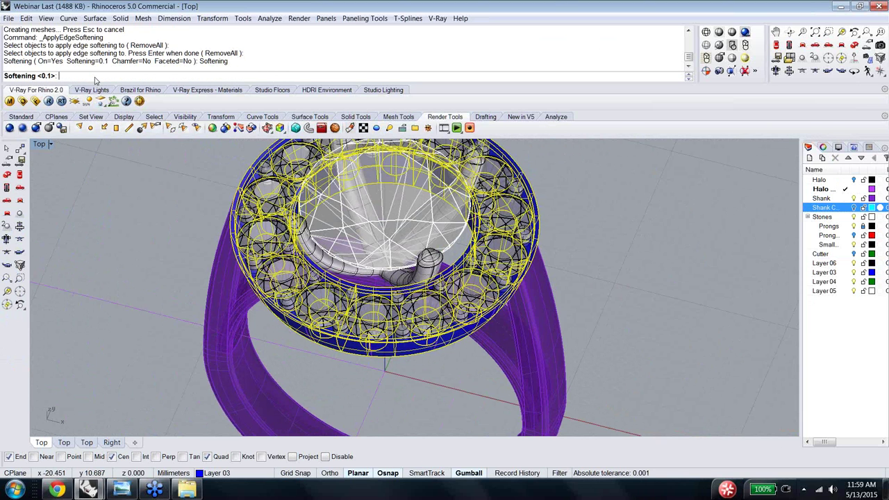
{"action": "key", "text": "Return"}
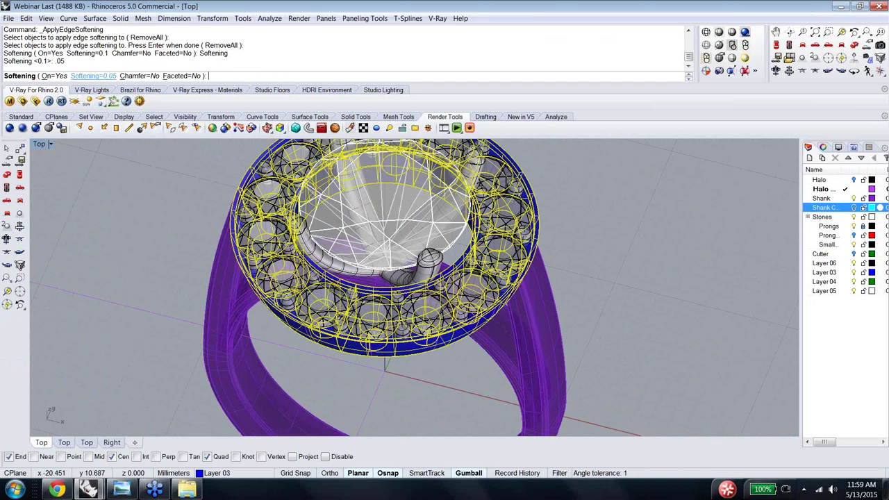
{"action": "key", "text": "Return"}
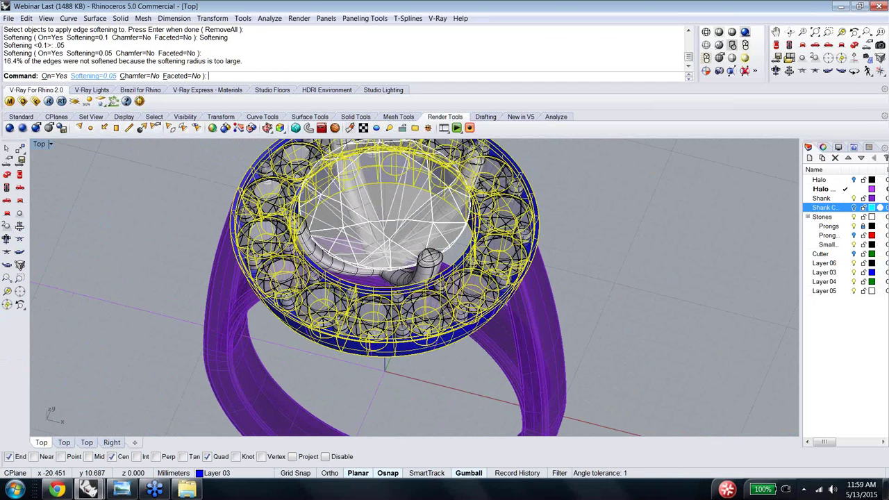
{"action": "key", "text": "Return"}
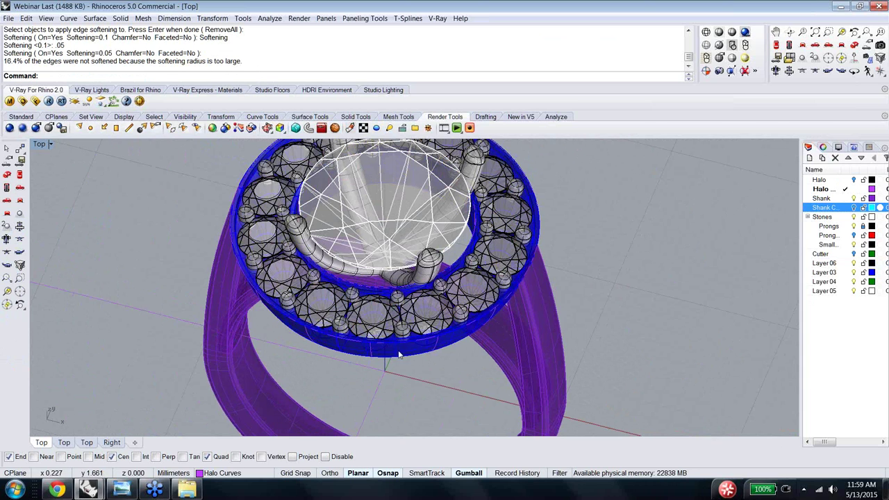
Step: Switch all viewports to rendered display and examine the softened halo edges closely from several angles
{"action": "right_click_drag", "start_coordinate": [387, 369], "coordinate": [343, 341]}
{"action": "left_click", "coordinate": [721, 48]}
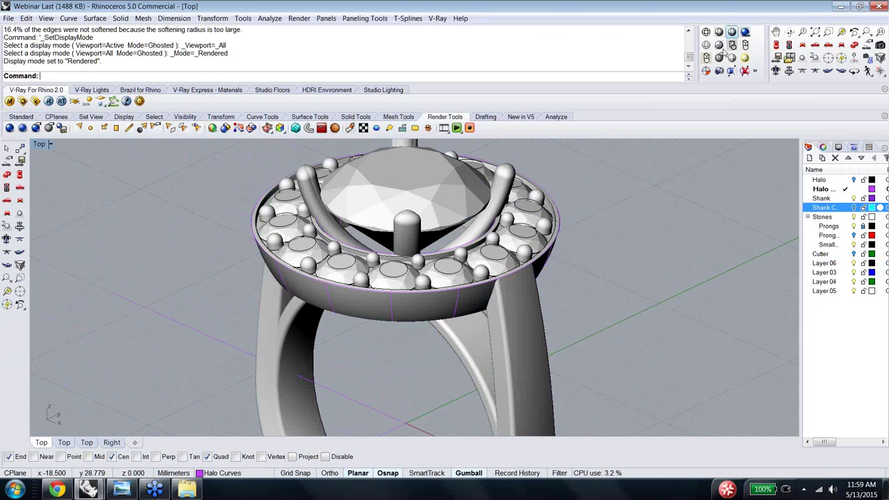
{"action": "scroll", "coordinate": [332, 284], "scroll_direction": "up", "scroll_amount": 5}
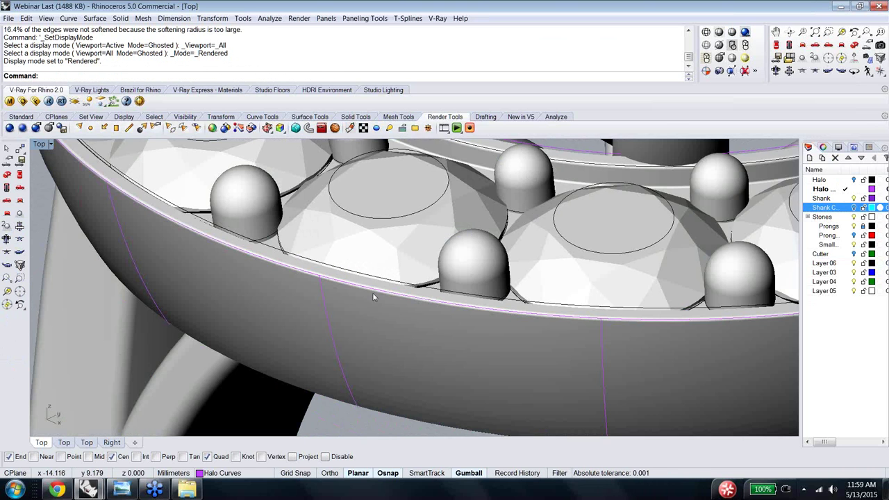
{"action": "right_click_drag", "start_coordinate": [432, 291], "coordinate": [402, 283], "text": "ctrl"}
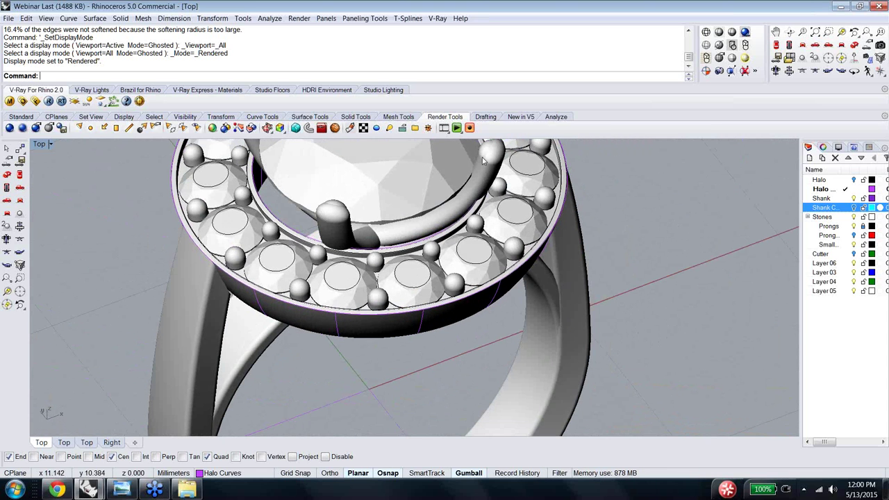
{"action": "left_click", "coordinate": [484, 158]}
{"action": "key", "text": "Escape"}
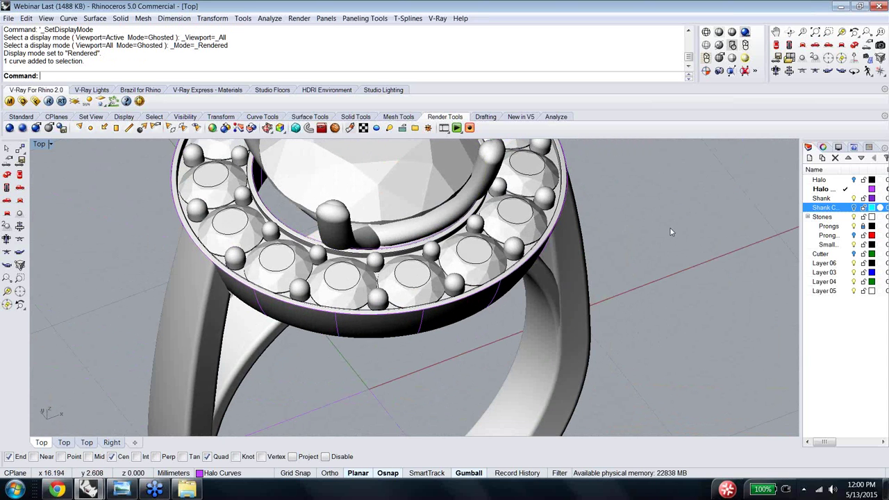
{"action": "right_click_drag", "start_coordinate": [669, 227], "coordinate": [386, 299]}
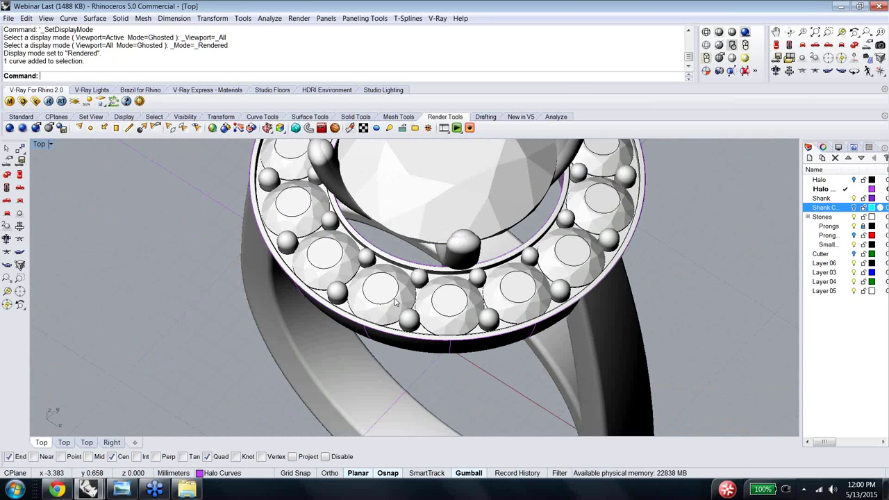
{"action": "right_click_drag", "start_coordinate": [415, 347], "coordinate": [603, 298]}
{"action": "right_click_drag", "start_coordinate": [601, 240], "coordinate": [569, 248]}
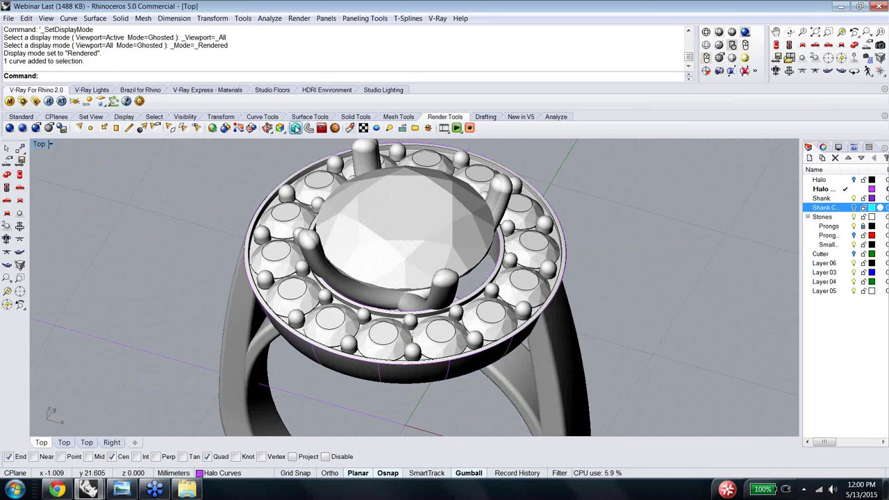
Step: Remove all edge softening from the halo
{"action": "left_click", "coordinate": [295, 128]}
{"action": "left_click", "coordinate": [150, 76]}
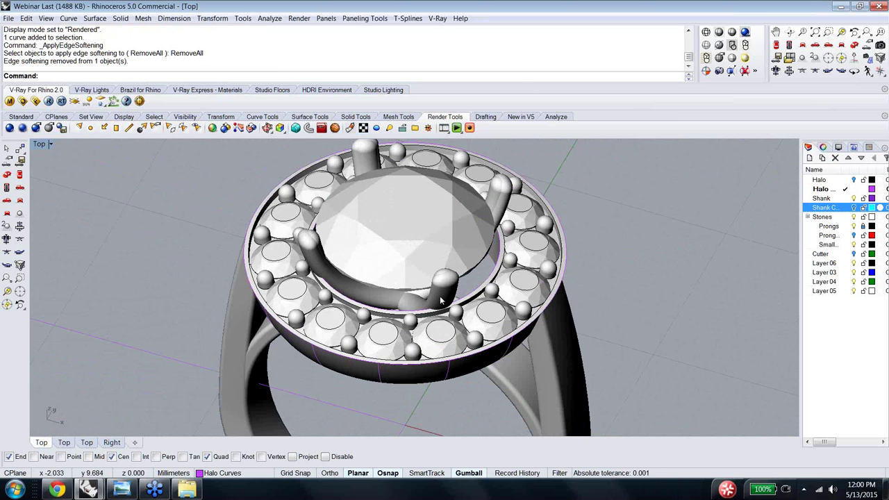
Step: Hide one Layer 06 prong polysurface beside the centre stone, switching the viewports to ghosted display
{"action": "scroll", "coordinate": [437, 314], "scroll_direction": "down", "scroll_amount": 2}
{"action": "right_click_drag", "start_coordinate": [438, 314], "coordinate": [389, 269]}
{"action": "left_click", "coordinate": [392, 295]}
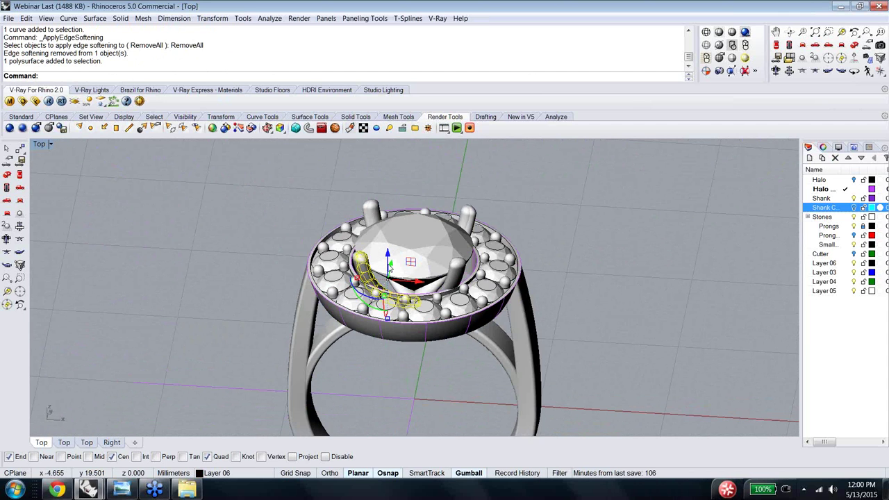
{"action": "scroll", "coordinate": [389, 268], "scroll_direction": "up", "scroll_amount": 5}
{"action": "scroll", "coordinate": [382, 230], "scroll_direction": "up", "scroll_amount": 3}
{"action": "right_click_drag", "start_coordinate": [382, 229], "coordinate": [222, 186]}
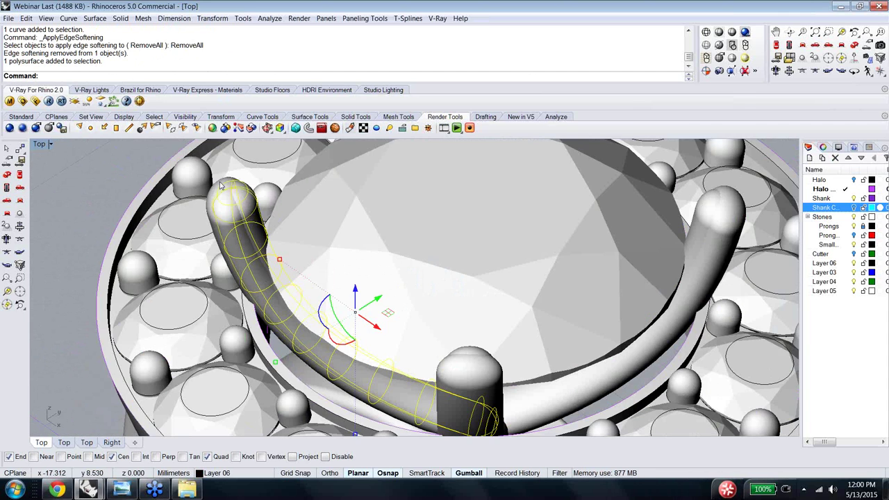
{"action": "left_click", "coordinate": [222, 189]}
{"action": "left_click", "coordinate": [215, 210]}
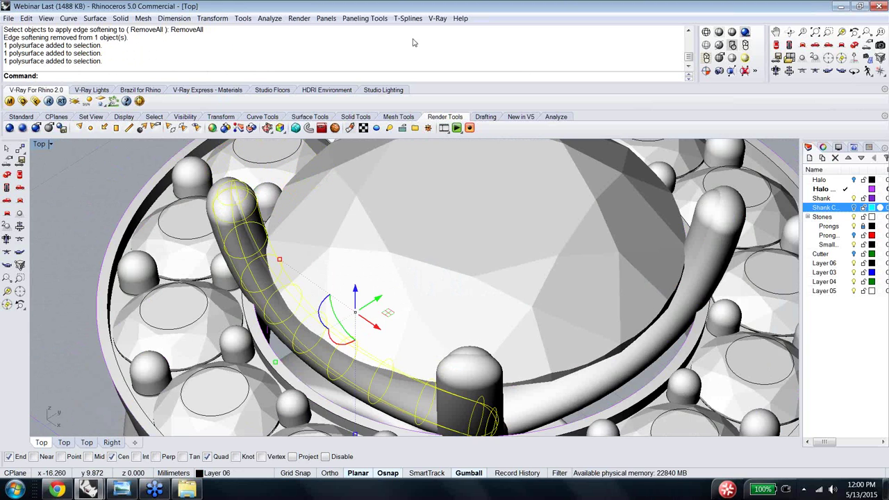
{"action": "left_click", "coordinate": [706, 45]}
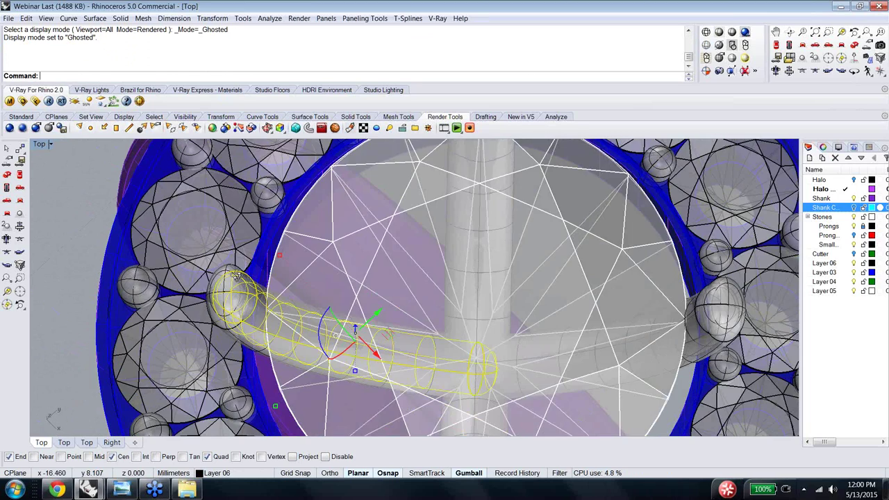
{"action": "type", "text": "Hi"}
{"action": "key", "text": "Return"}
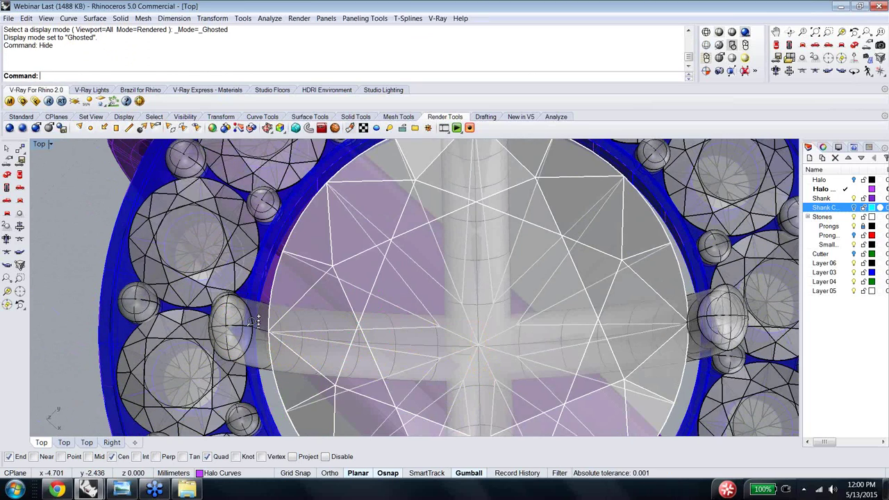
Step: Hide the three remaining duplicate prong polysurfaces around the centre stone, leaving the halo and curves out of the selection
{"action": "scroll", "coordinate": [256, 321], "scroll_direction": "down", "scroll_amount": 3}
{"action": "left_click", "coordinate": [400, 186]}
{"action": "left_click", "coordinate": [409, 190]}
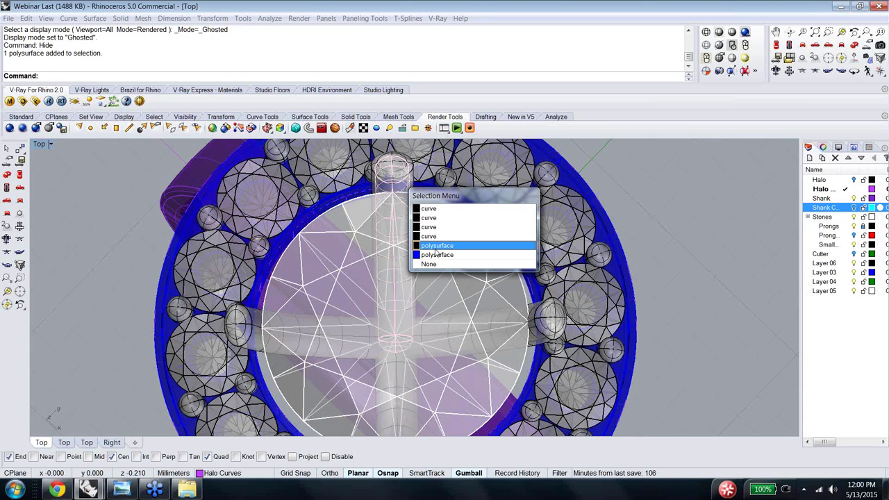
{"action": "left_click", "coordinate": [436, 247]}
{"action": "key", "text": "Return"}
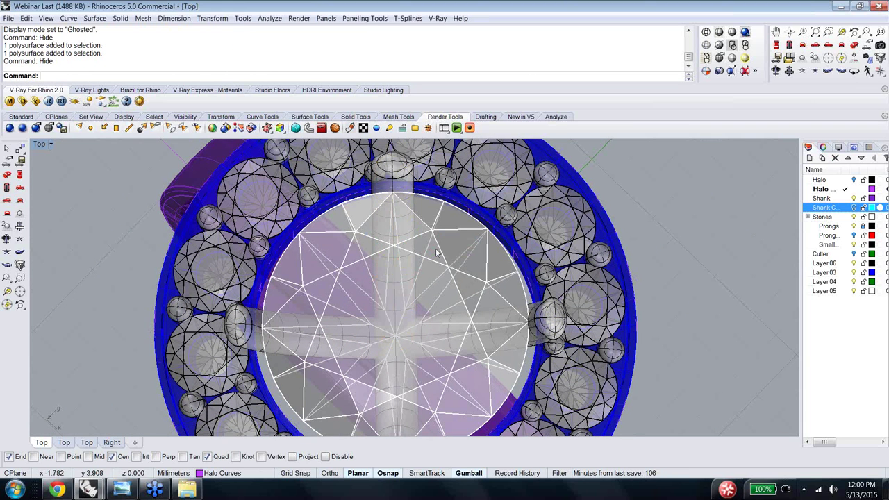
{"action": "left_click", "coordinate": [536, 326]}
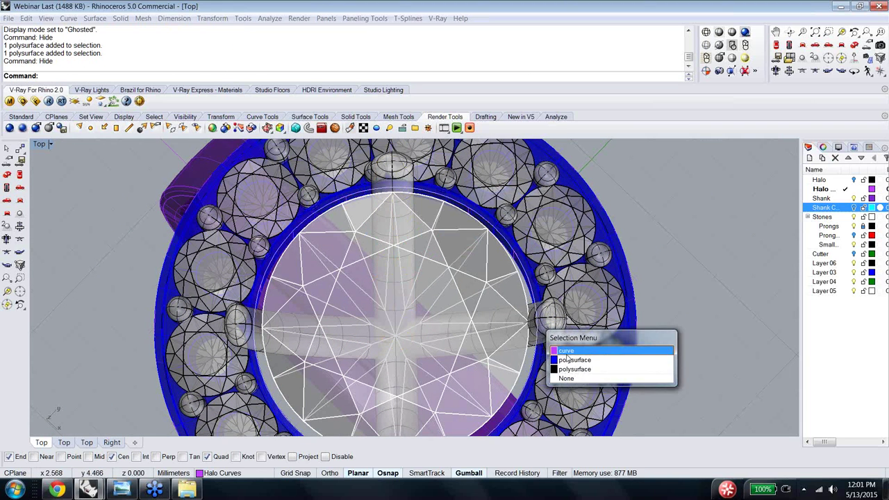
{"action": "left_click", "coordinate": [575, 369]}
{"action": "key", "text": "Return"}
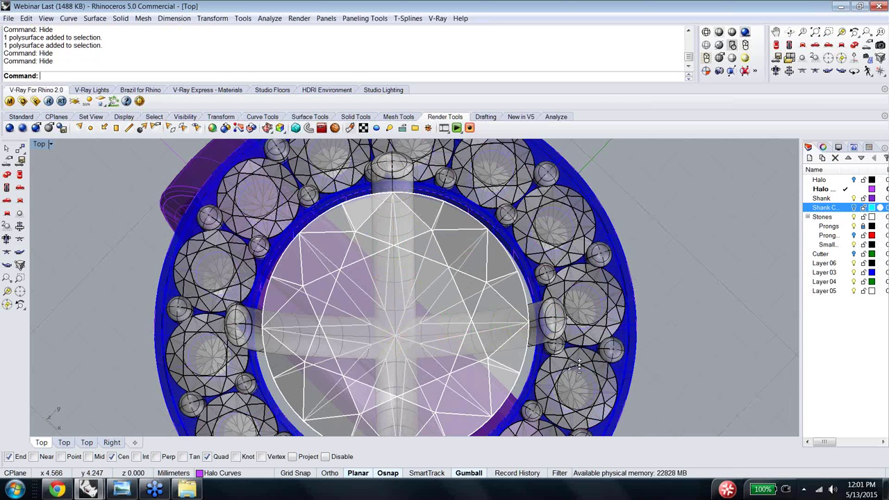
{"action": "right_click_drag", "start_coordinate": [578, 365], "coordinate": [486, 371]}
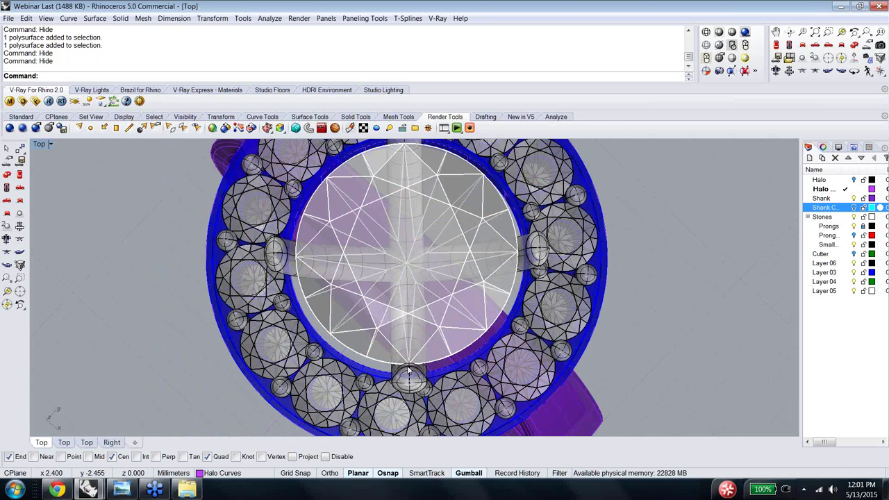
{"action": "left_click", "coordinate": [410, 371]}
{"action": "key", "text": "ctrl+h"}
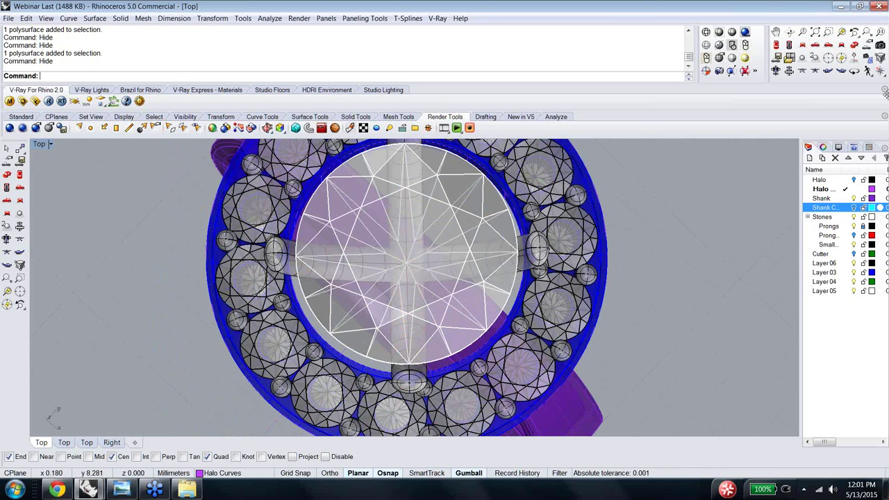
Step: Try to rotate all selectable ring parts onto their side in the Perspective view and undo the rotation
{"action": "left_click", "coordinate": [854, 46]}
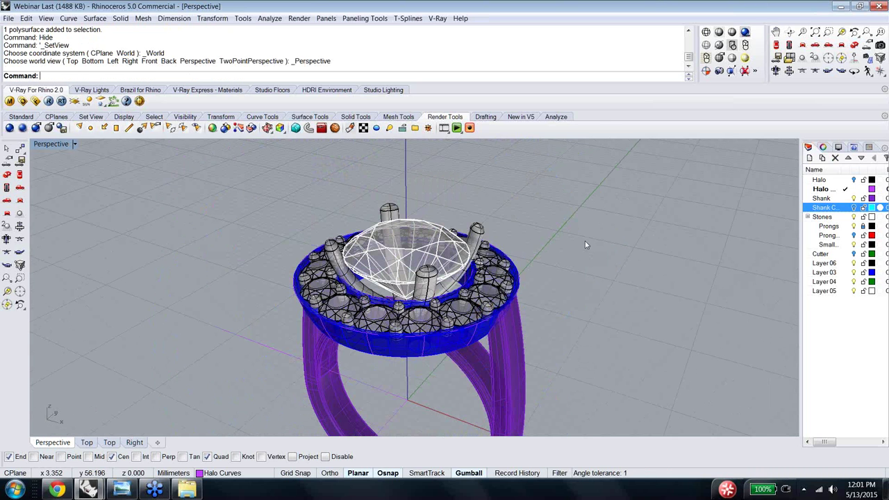
{"action": "scroll", "coordinate": [586, 244], "scroll_direction": "down", "scroll_amount": 3}
{"action": "key", "text": "Left"}
{"action": "key", "text": "Left"}
{"action": "key", "text": "ctrl+a"}
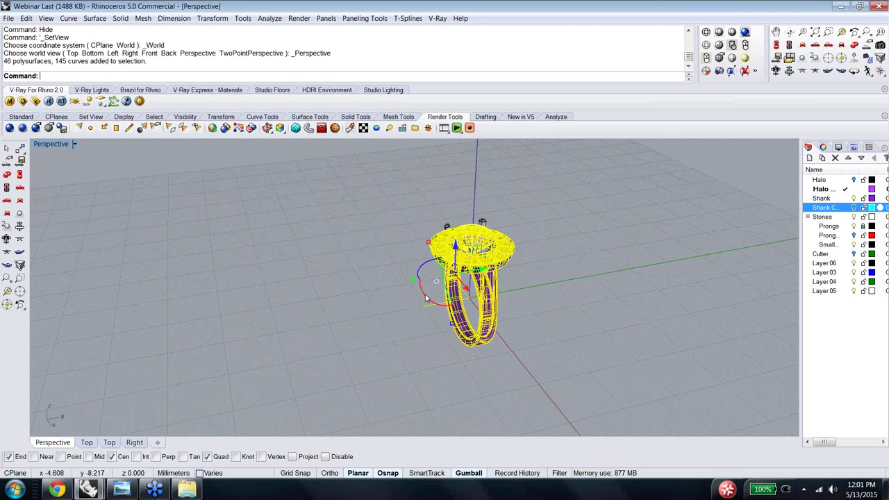
{"action": "left_click", "coordinate": [427, 298]}
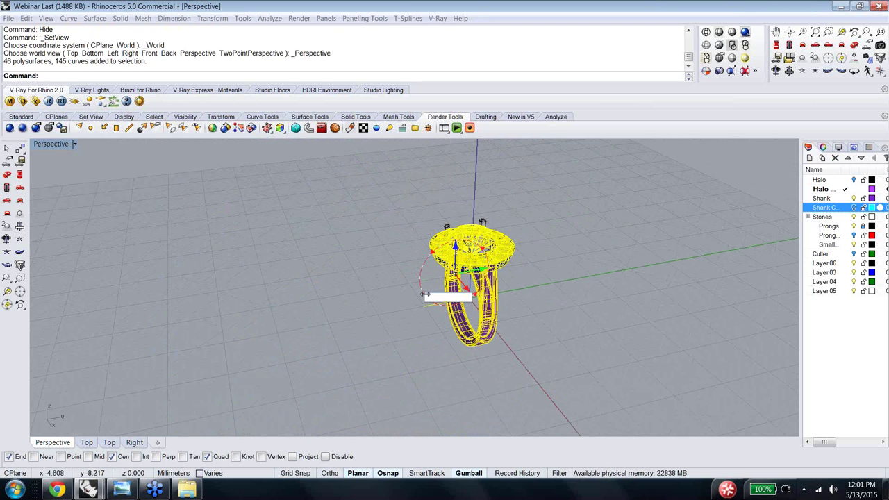
{"action": "key", "text": "Return"}
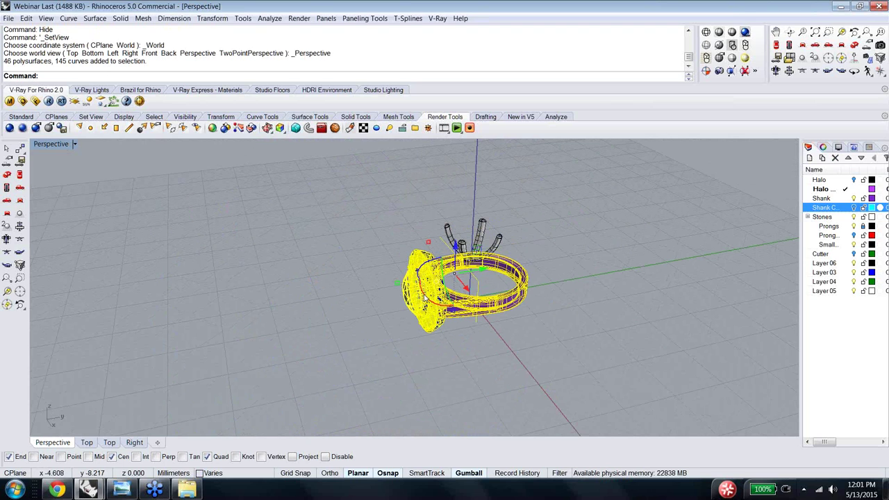
{"action": "key", "text": "ctrl+z"}
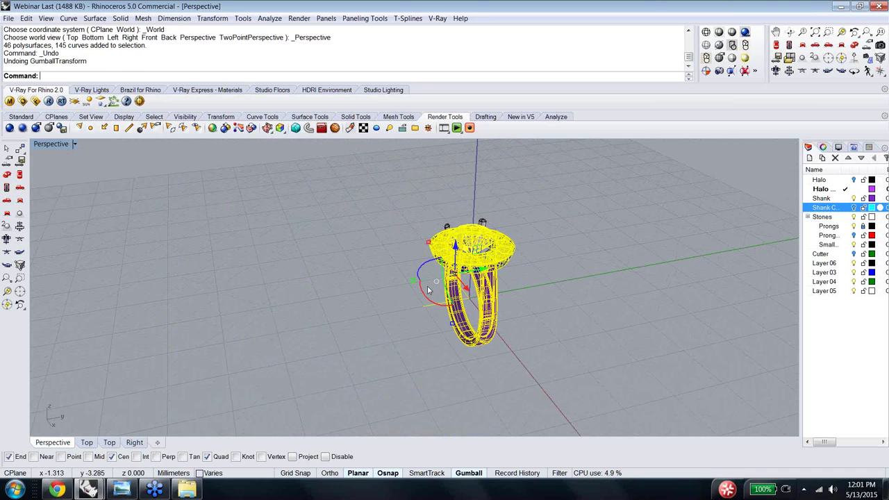
Step: Unlock the Prongs layer and rotate the complete ring a quarter turn so it lies on its side
{"action": "left_click", "coordinate": [829, 226]}
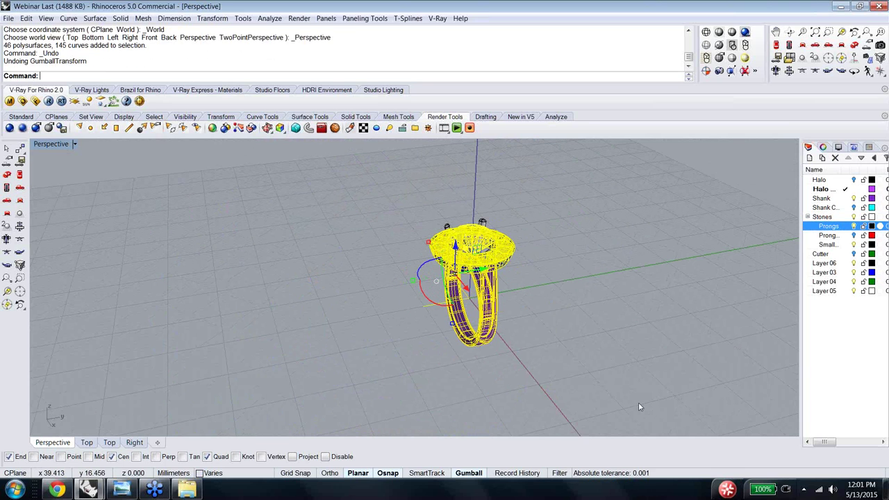
{"action": "key", "text": "Escape"}
{"action": "key", "text": "ctrl+a"}
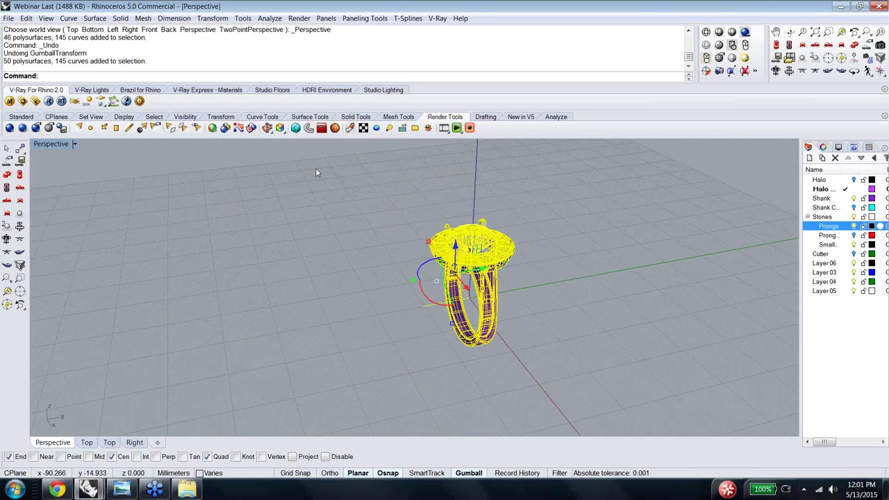
{"action": "left_click", "coordinate": [422, 290]}
{"action": "key", "text": "Return"}
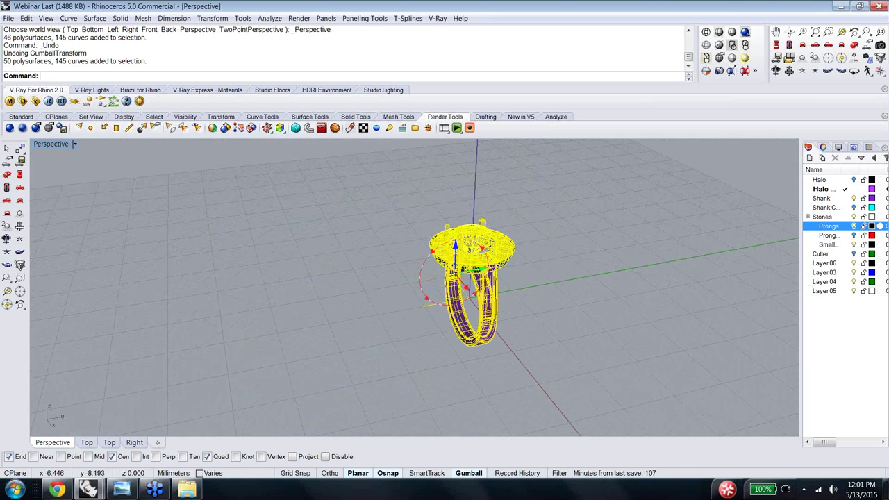
{"action": "left_click", "coordinate": [543, 347]}
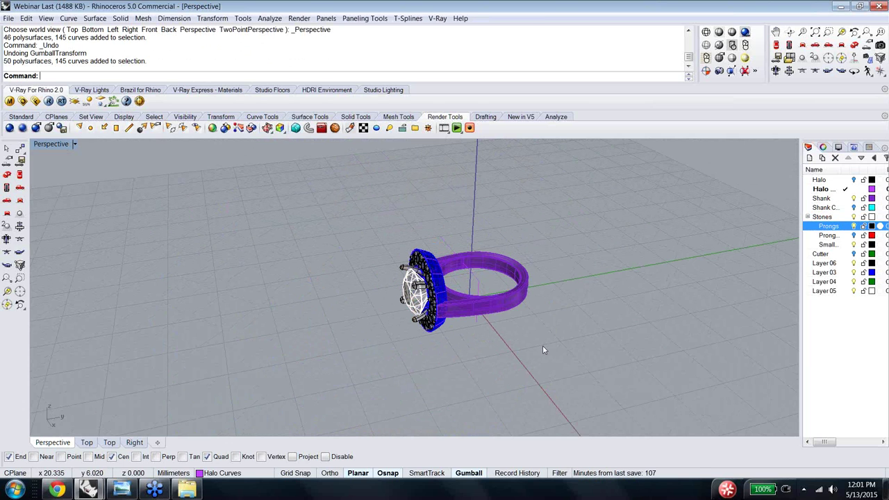
Step: Select the ring in the Right view and move it vertically upward until the halo's lower edge sits near the ground line
{"action": "left_click", "coordinate": [135, 442]}
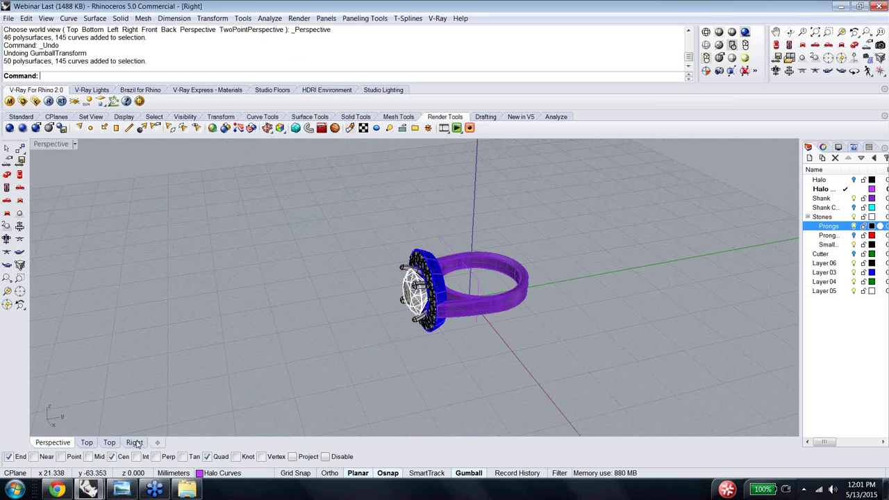
{"action": "scroll", "coordinate": [360, 298], "scroll_direction": "up", "scroll_amount": 5}
{"action": "scroll", "coordinate": [352, 299], "scroll_direction": "down", "scroll_amount": 1}
{"action": "scroll", "coordinate": [351, 298], "scroll_direction": "down", "scroll_amount": 5}
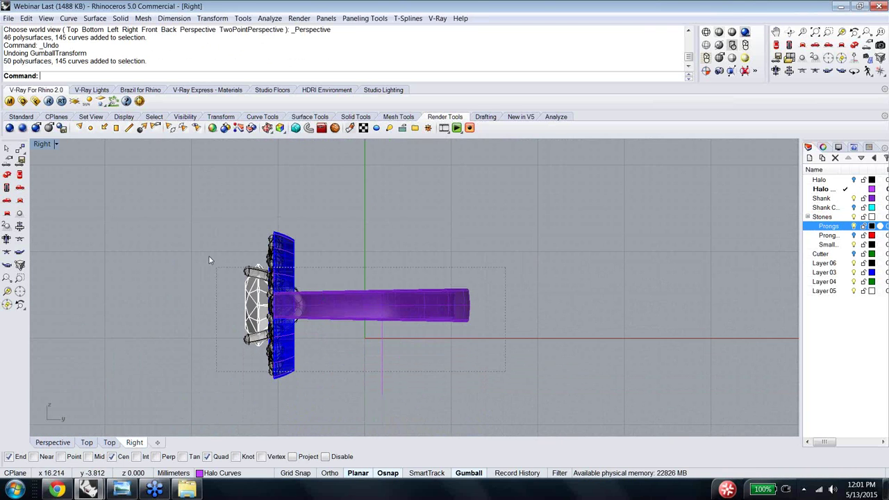
{"action": "left_click_drag", "start_coordinate": [217, 213], "coordinate": [216, 213]}
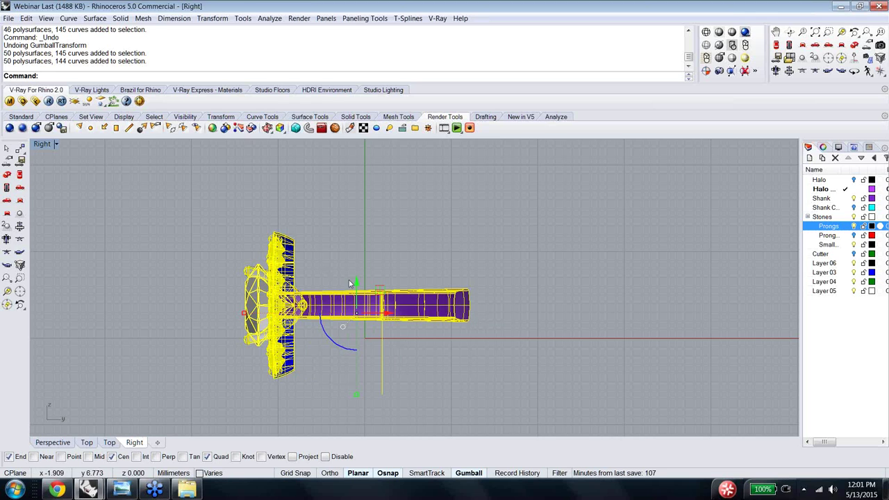
{"action": "left_click_drag", "start_coordinate": [356, 281], "coordinate": [364, 241]}
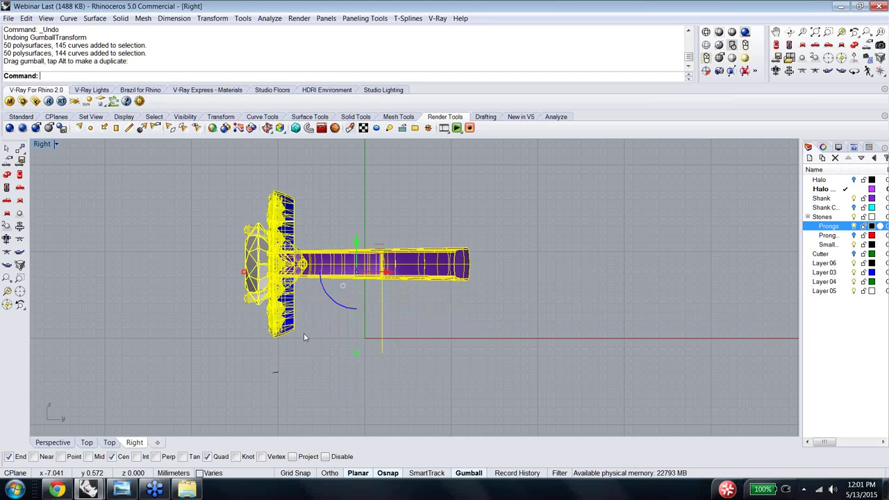
{"action": "left_click", "coordinate": [303, 332]}
Step: Select all objects and nudge them down a net 0.05 mm to fine-tune the halo's height at the ground line
{"action": "scroll", "coordinate": [285, 317], "scroll_direction": "up", "scroll_amount": 5}
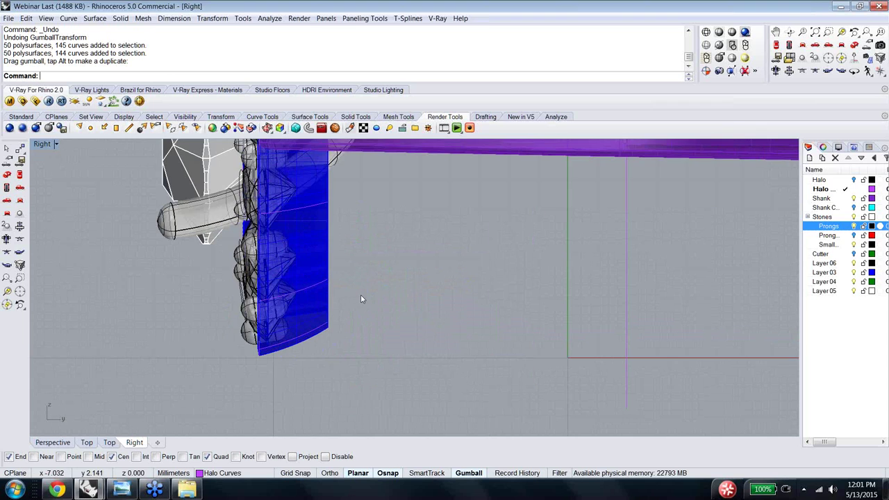
{"action": "key", "text": "ctrl+a"}
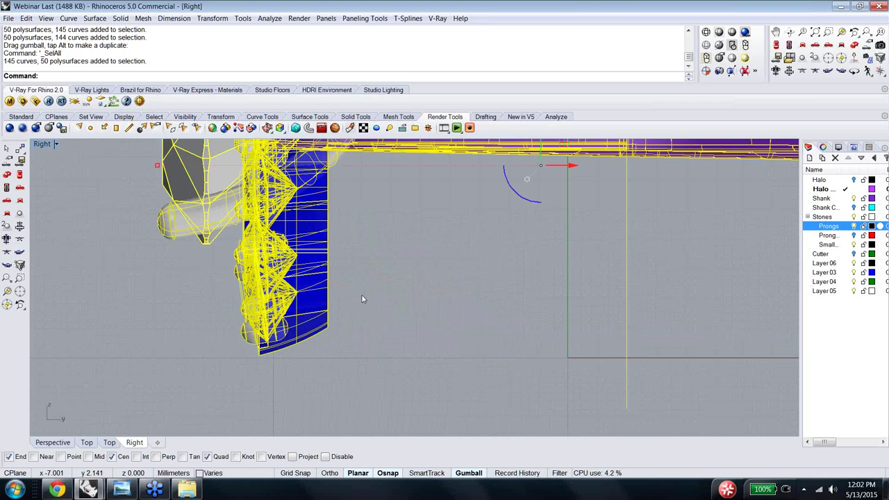
{"action": "key", "text": "alt+Down"}
{"action": "key", "text": "alt+Down"}
{"action": "key", "text": "alt+Up"}
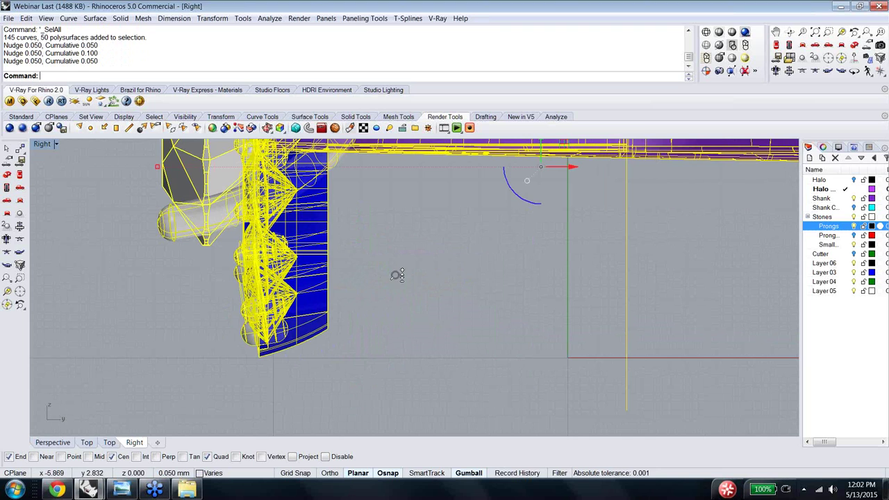
Step: Try to relocate the gumball to the halo's lower end point, with its X axis aimed at the shank's lower outer quadrant
{"action": "scroll", "coordinate": [397, 275], "scroll_direction": "down", "scroll_amount": 5}
{"action": "left_click", "coordinate": [443, 243]}
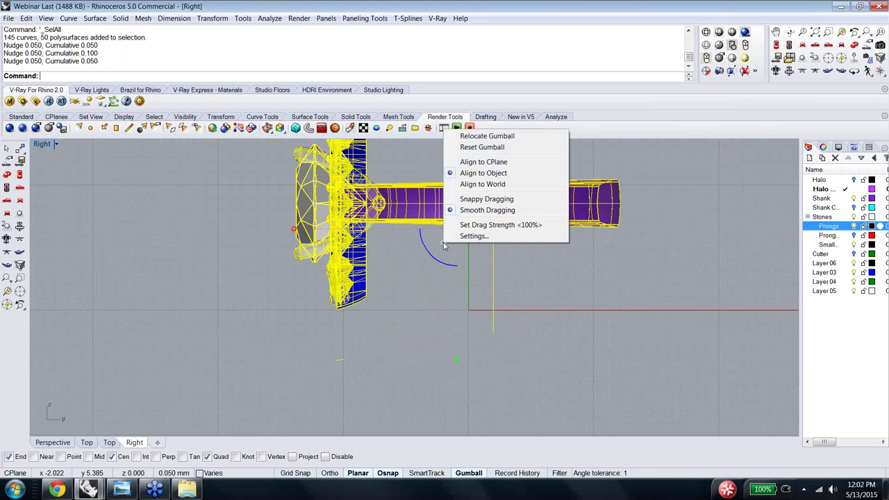
{"action": "left_click", "coordinate": [458, 137]}
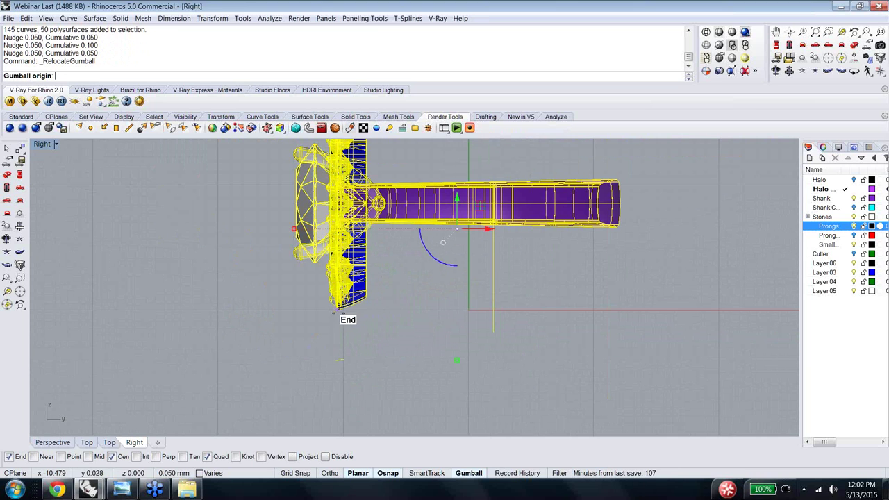
{"action": "left_click", "coordinate": [337, 310]}
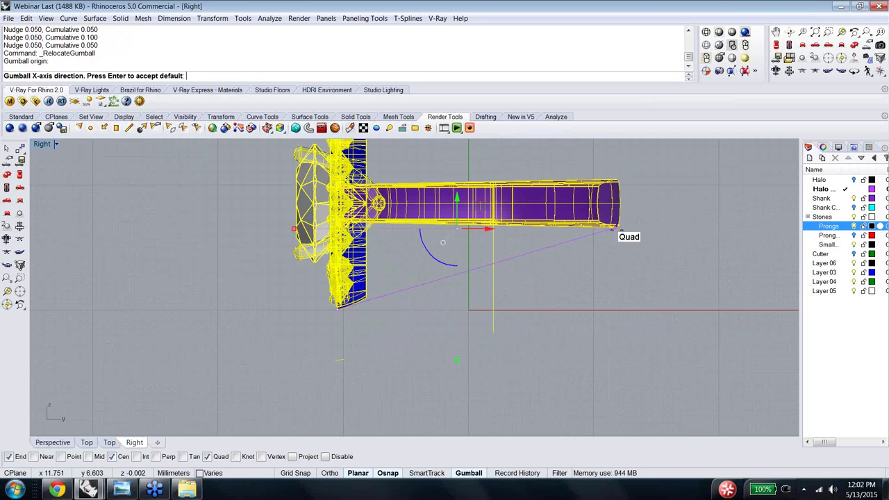
{"action": "left_click", "coordinate": [615, 229]}
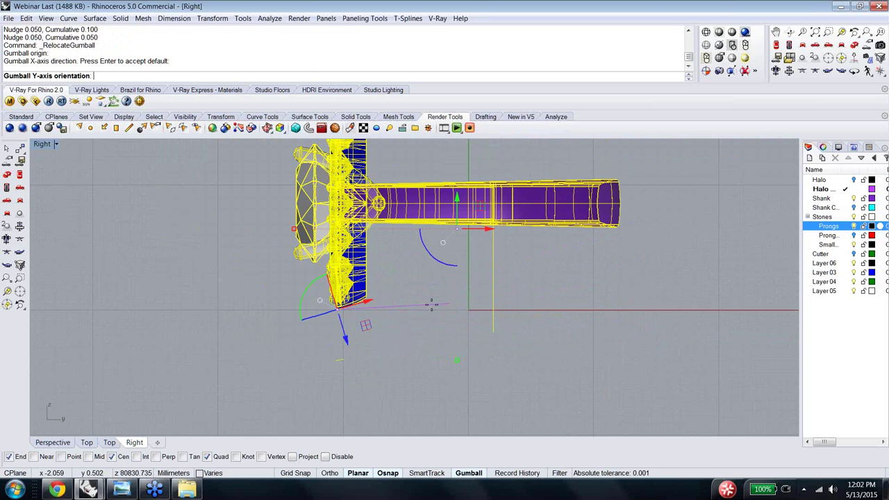
{"action": "left_click", "coordinate": [382, 298]}
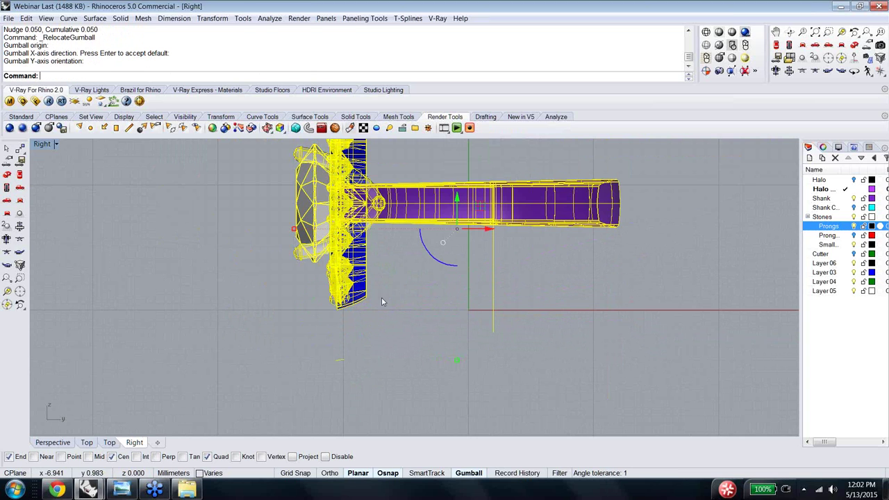
Step: Rotate the selected ring about the halo's lower end point until the shank's lower end rests on the ground line
{"action": "type", "text": "Rotate"}
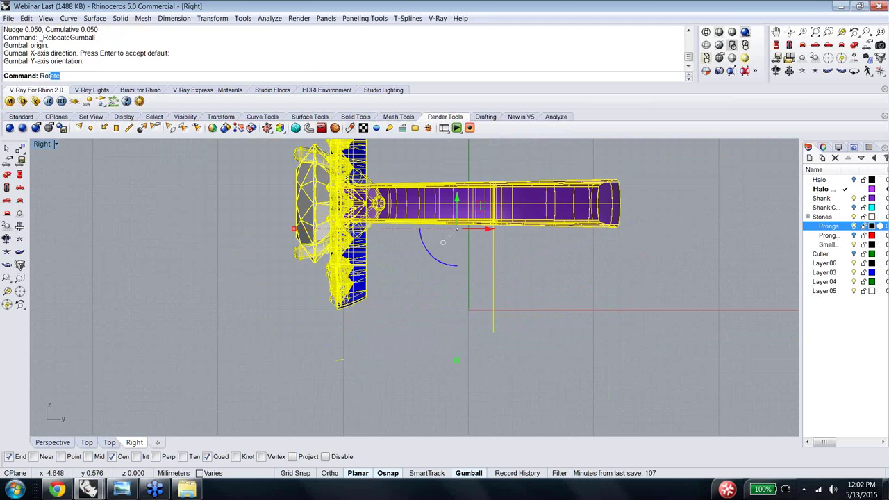
{"action": "key", "text": "Return"}
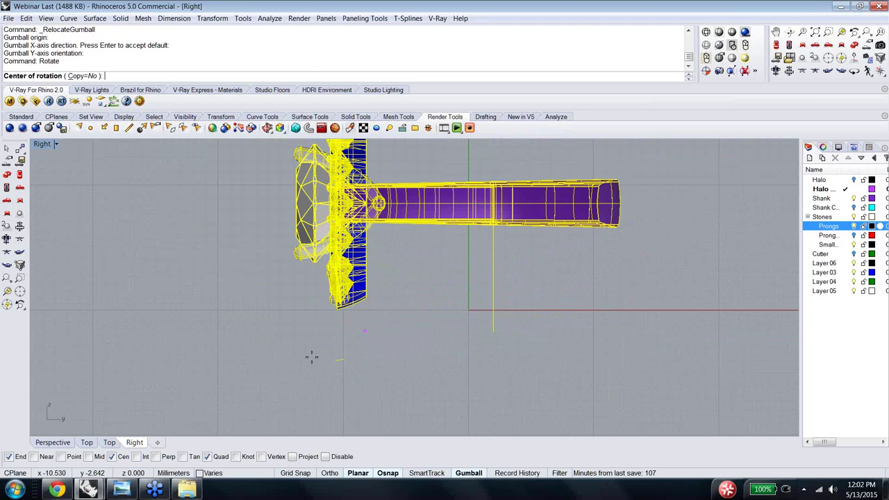
{"action": "left_click", "coordinate": [339, 308]}
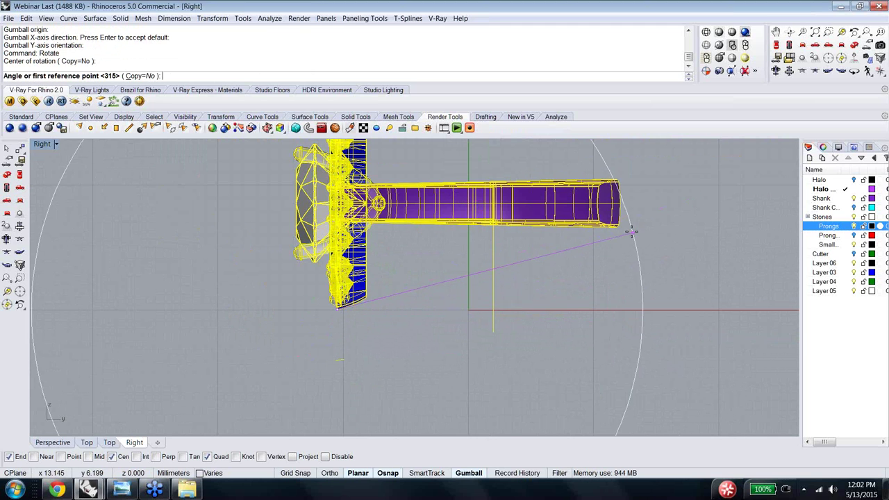
{"action": "left_click", "coordinate": [616, 232]}
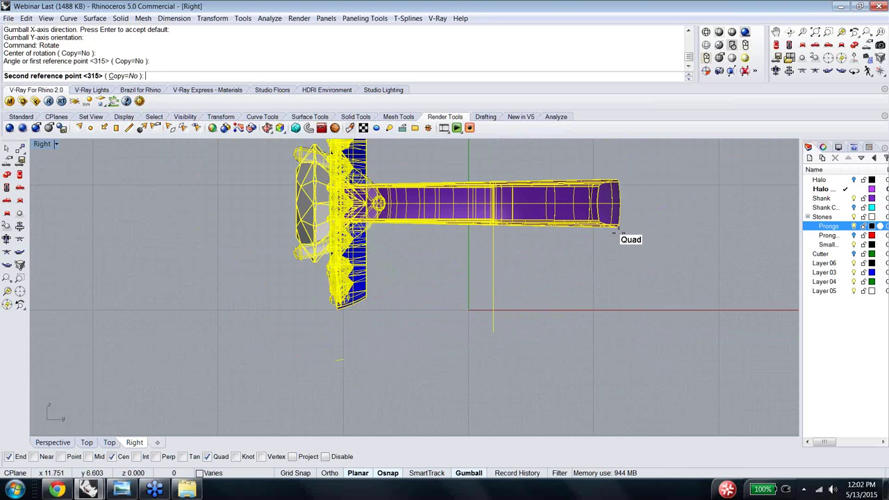
{"action": "left_click", "coordinate": [595, 336]}
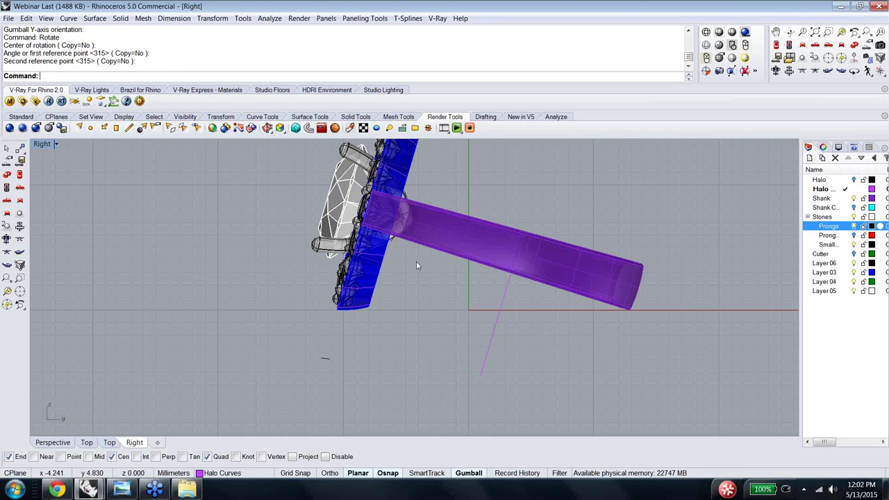
Step: Hide the two loose curves extending below the ring and inspect the tilted ring in the Perspective view
{"action": "left_click_drag", "start_coordinate": [564, 383], "coordinate": [148, 360]}
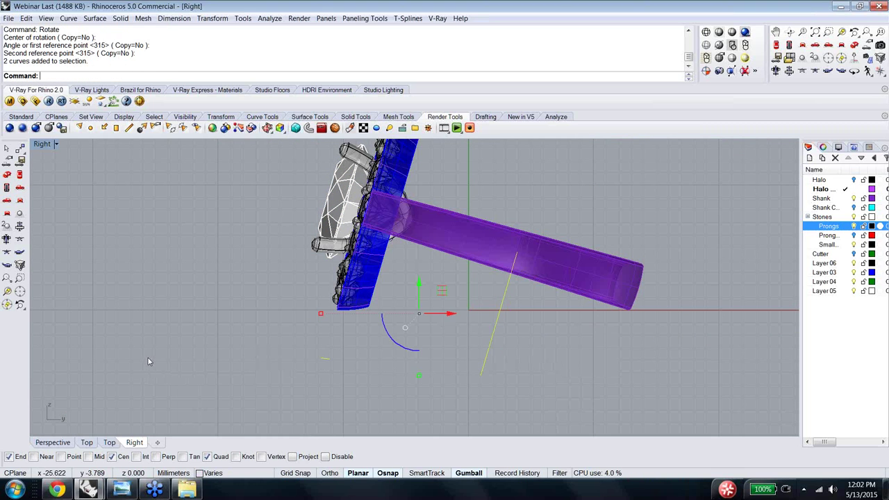
{"action": "key", "text": "ctrl+h"}
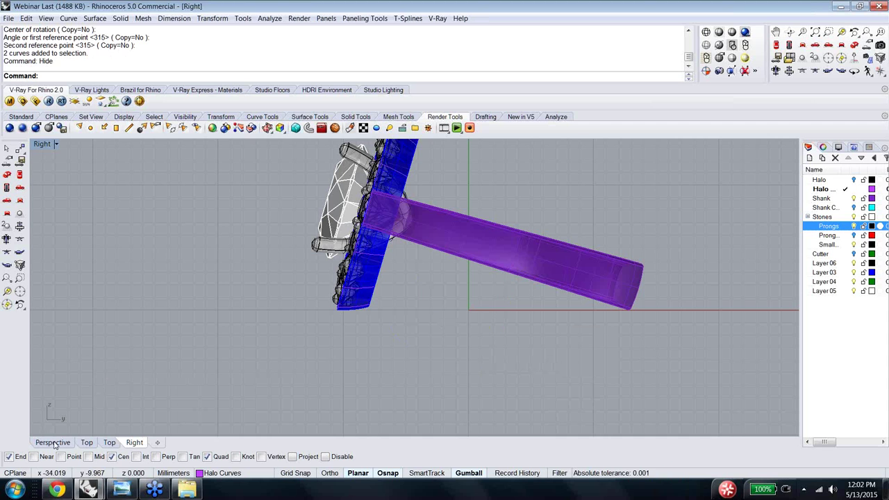
{"action": "left_click", "coordinate": [55, 444]}
{"action": "right_click_drag", "start_coordinate": [387, 348], "coordinate": [452, 302]}
{"action": "key", "text": "Caps_Lock"}
{"action": "scroll", "coordinate": [452, 302], "scroll_direction": "up", "scroll_amount": 3}
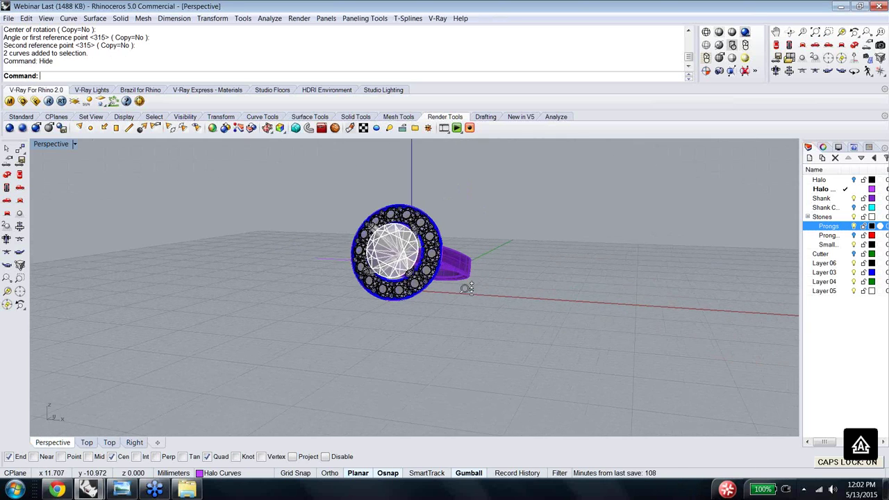
{"action": "scroll", "coordinate": [490, 328], "scroll_direction": "up", "scroll_amount": 3}
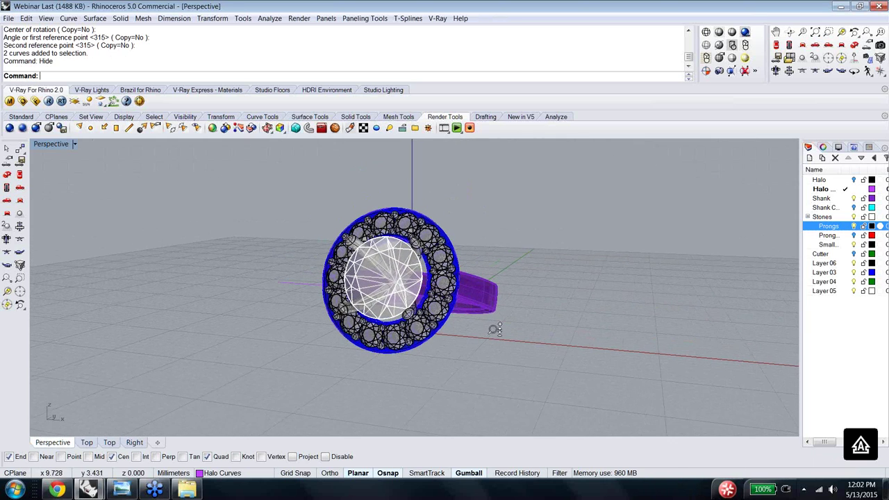
Step: Restore the four-viewport layout, widen the layer list and enlarge the upper Top viewport
{"action": "double_click", "coordinate": [48, 145]}
{"action": "left_click_drag", "start_coordinate": [414, 190], "coordinate": [469, 191]}
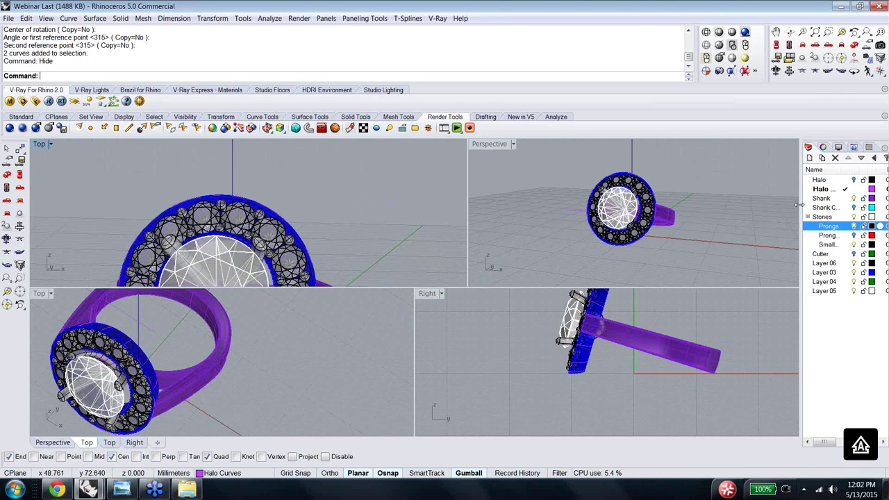
{"action": "left_click", "coordinate": [754, 213]}
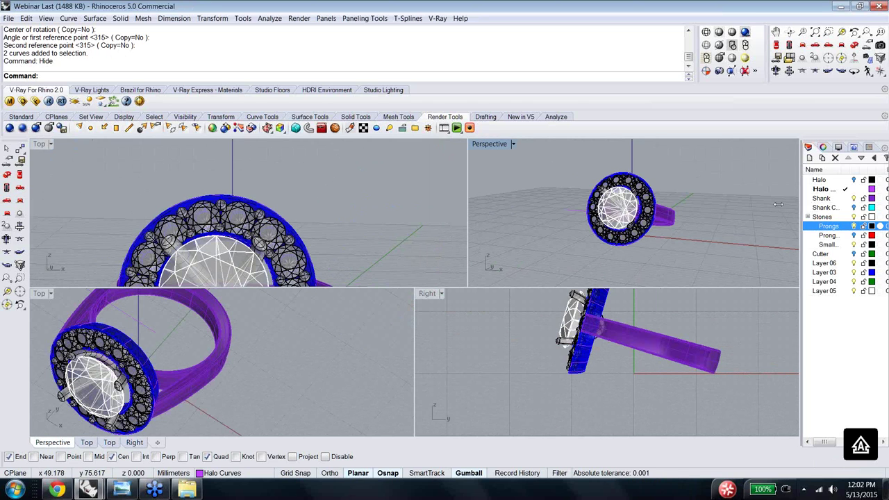
{"action": "left_click_drag", "start_coordinate": [754, 207], "coordinate": [755, 208]}
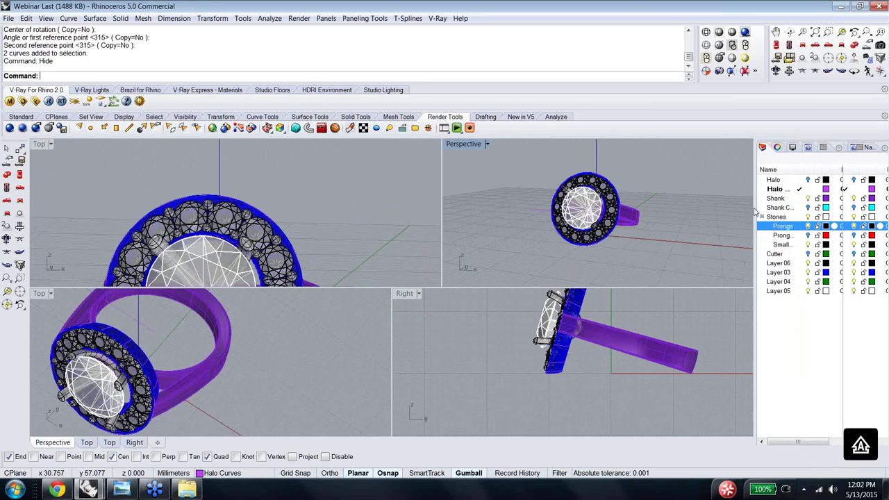
{"action": "left_click_drag", "start_coordinate": [440, 213], "coordinate": [479, 208]}
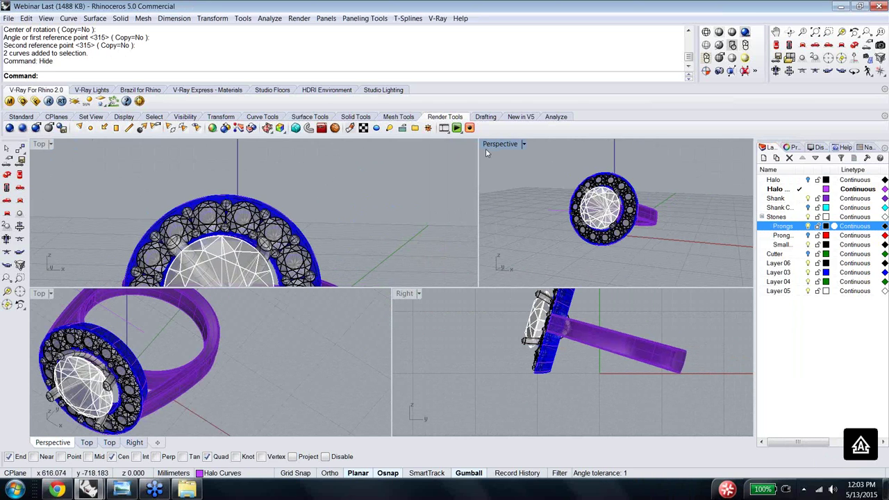
{"action": "double_click", "coordinate": [495, 144]}
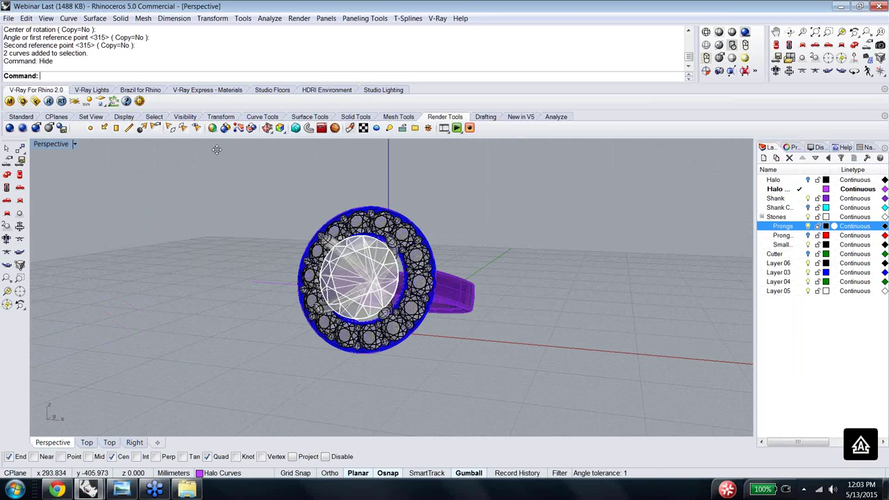
{"action": "double_click", "coordinate": [51, 144]}
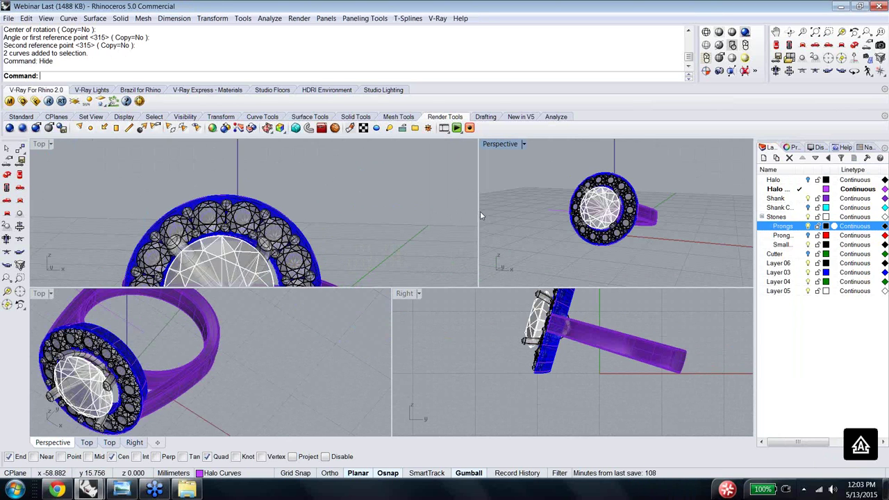
{"action": "left_click_drag", "start_coordinate": [478, 210], "coordinate": [490, 209]}
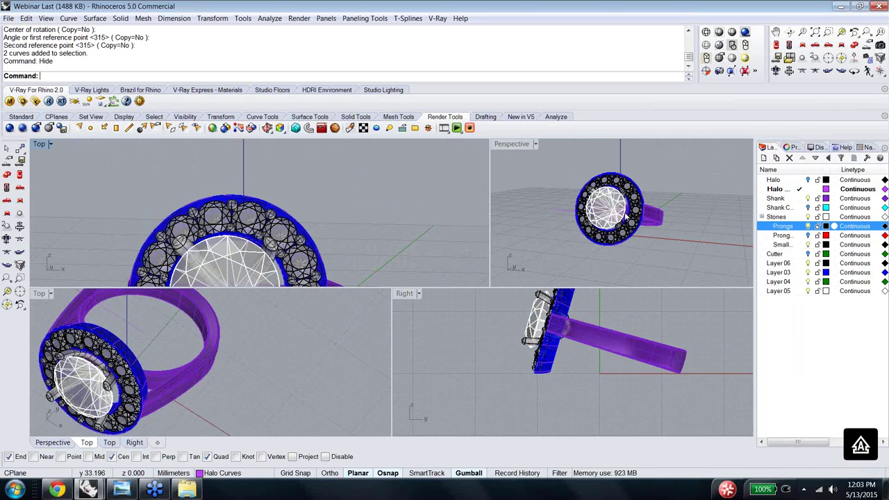
Step: Set all viewports to the Rendered display mode and hide all curves in the model
{"action": "right_click", "coordinate": [745, 32]}
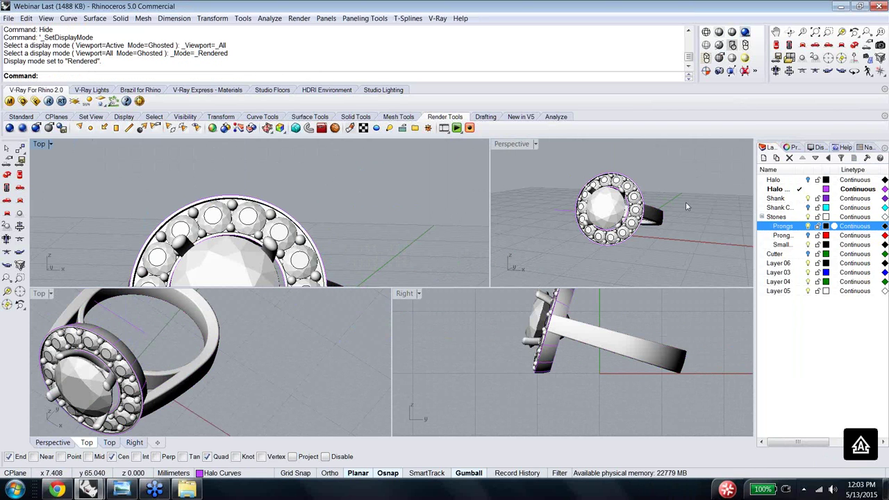
{"action": "type", "text": "SelC"}
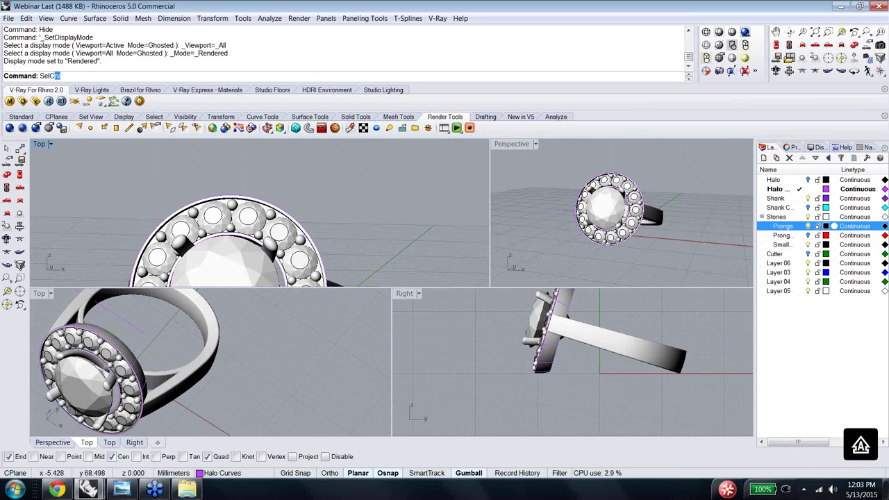
{"action": "key", "text": "Return"}
{"action": "type", "text": "H"}
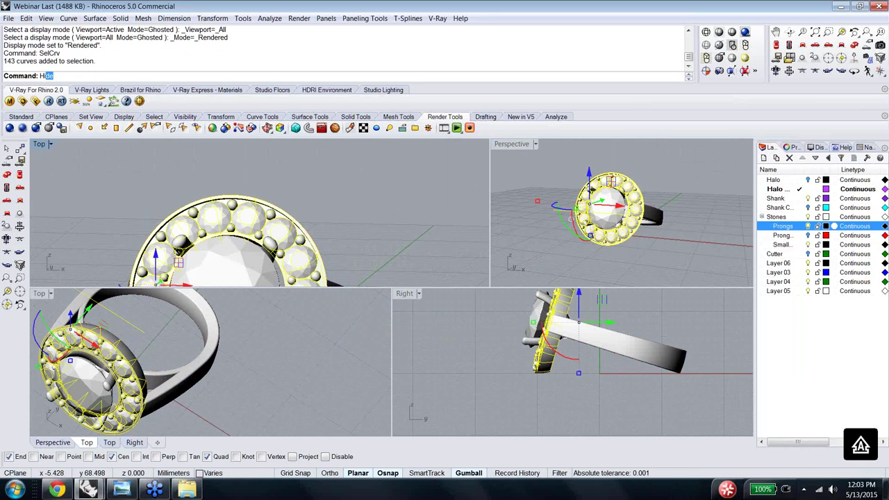
{"action": "key", "text": "Return"}
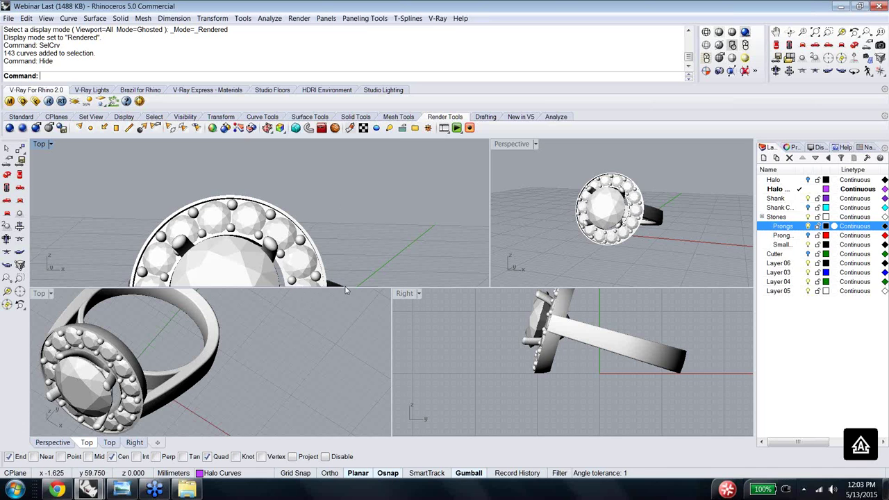
Step: Maximize the Perspective view, select all polysurfaces of the tilted ring and copy them to the clipboard
{"action": "left_click", "coordinate": [515, 144]}
{"action": "double_click", "coordinate": [515, 145]}
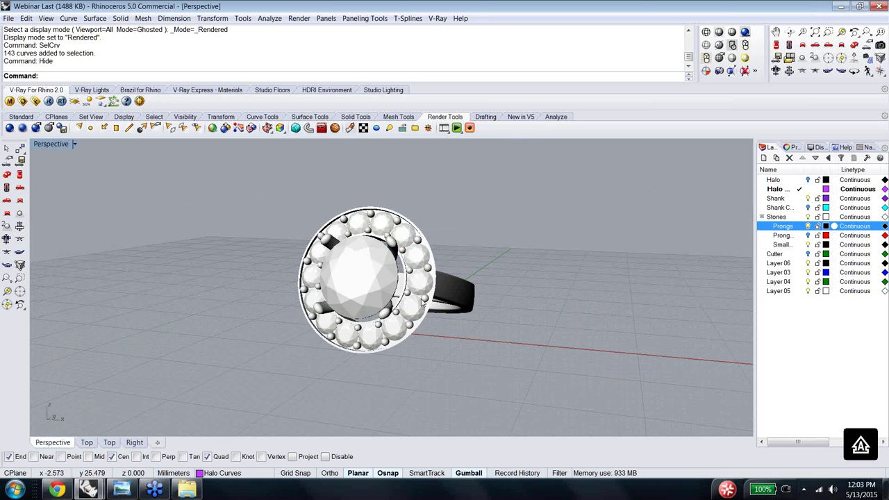
{"action": "right_click_drag", "start_coordinate": [421, 300], "coordinate": [343, 305]}
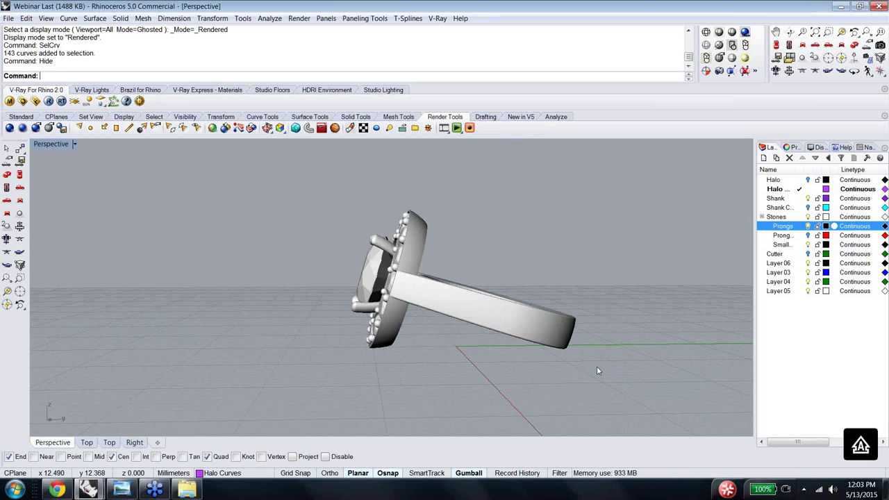
{"action": "left_click_drag", "start_coordinate": [215, 123], "coordinate": [220, 166]}
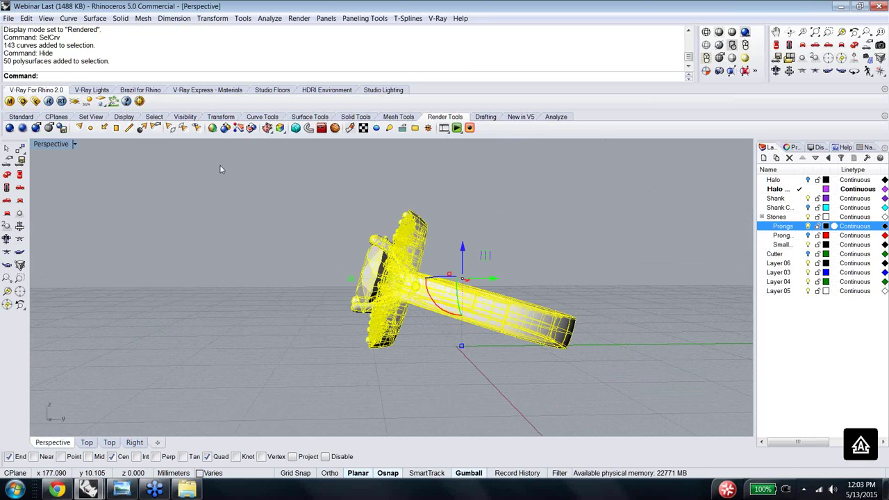
{"action": "key", "text": "ctrl+c"}
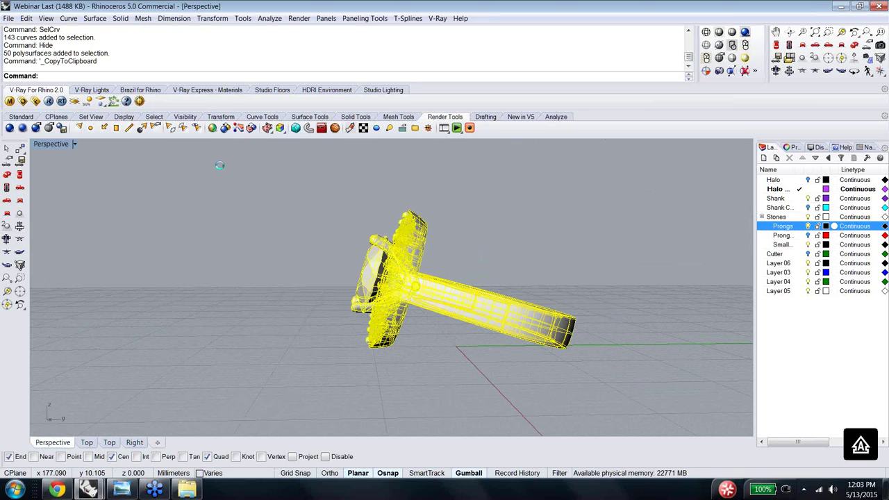
Step: Undo the curve hiding, the tilt, the nudges, the vertical move and the quarter turn of the original ring
{"action": "key", "text": "ctrl+z"}
{"action": "key", "text": "ctrl+z"}
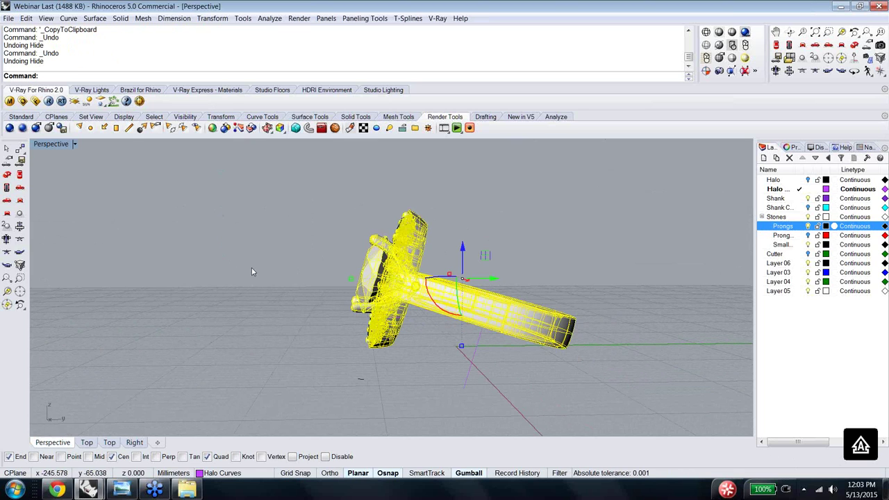
{"action": "key", "text": "ctrl+z"}
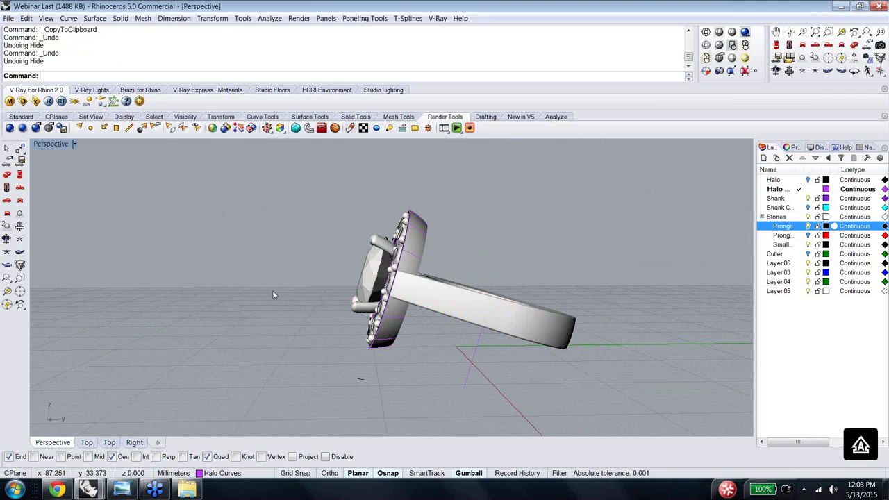
{"action": "key", "text": "ctrl+z"}
{"action": "key", "text": "ctrl+z"}
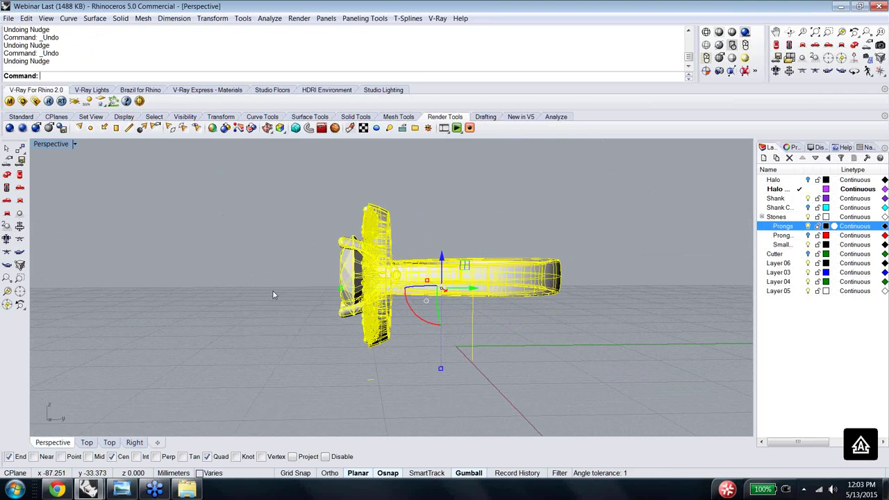
{"action": "key", "text": "ctrl+z"}
{"action": "key", "text": "ctrl+z"}
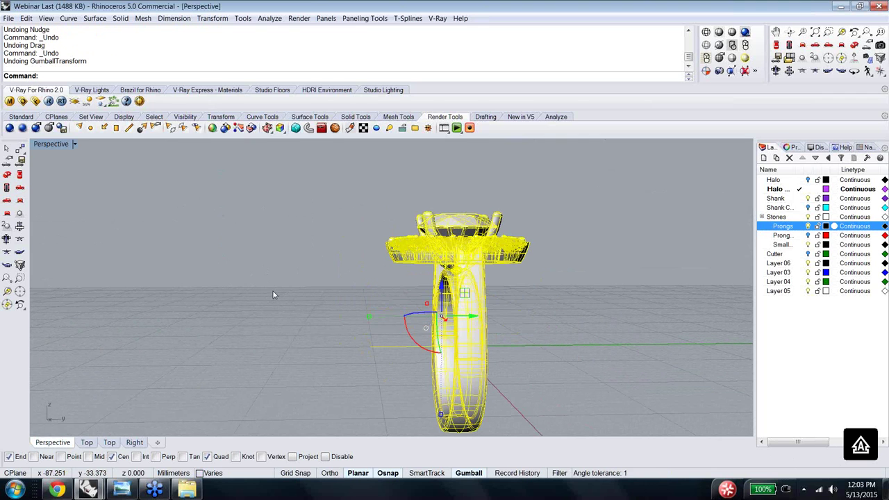
Step: Rotate the four large centre-stone prongs by 45 degrees in the Top view, leaving the centre stone itself out of the selection
{"action": "left_click", "coordinate": [525, 317]}
{"action": "left_click_drag", "start_coordinate": [392, 186], "coordinate": [533, 250]}
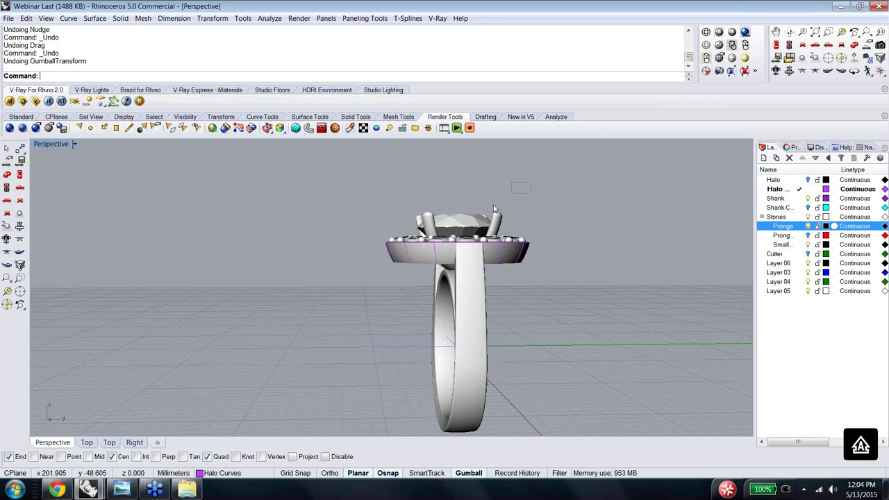
{"action": "left_click_drag", "start_coordinate": [386, 230], "coordinate": [387, 231]}
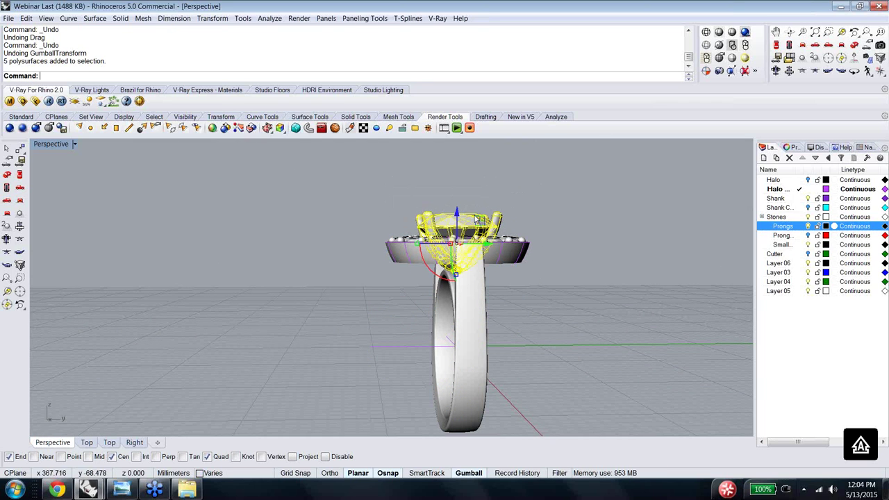
{"action": "left_click", "coordinate": [471, 219], "text": "ctrl"}
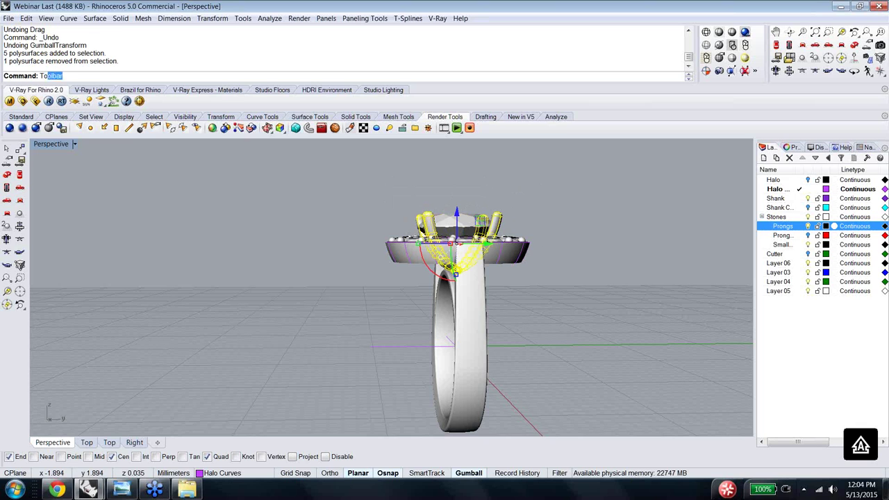
{"action": "type", "text": "oP"}
{"action": "key", "text": "Return"}
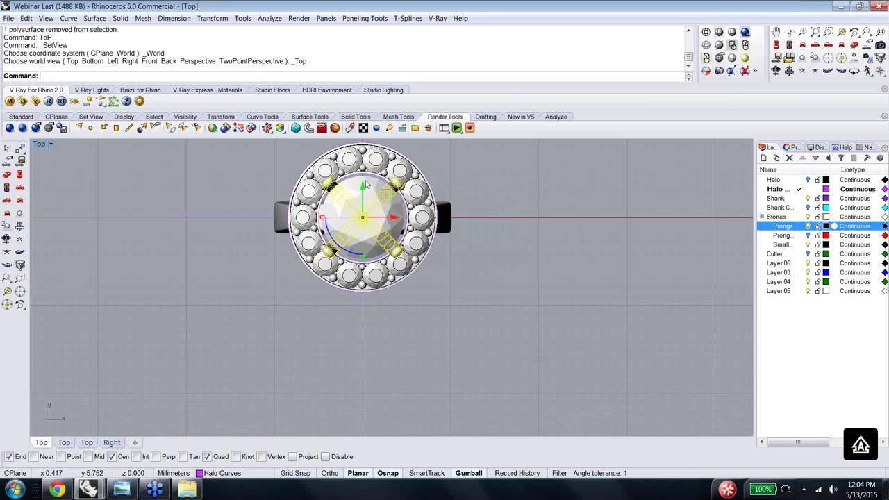
{"action": "left_click", "coordinate": [330, 231]}
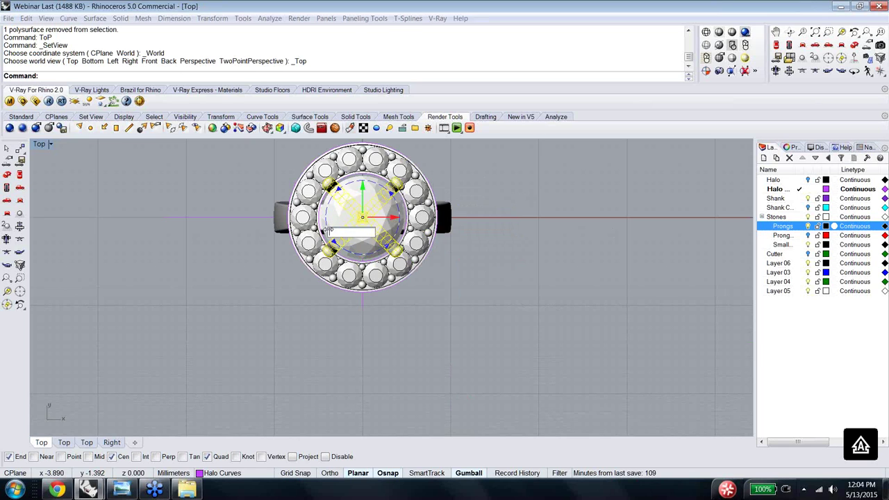
{"action": "type", "text": "45"}
{"action": "key", "text": "Return"}
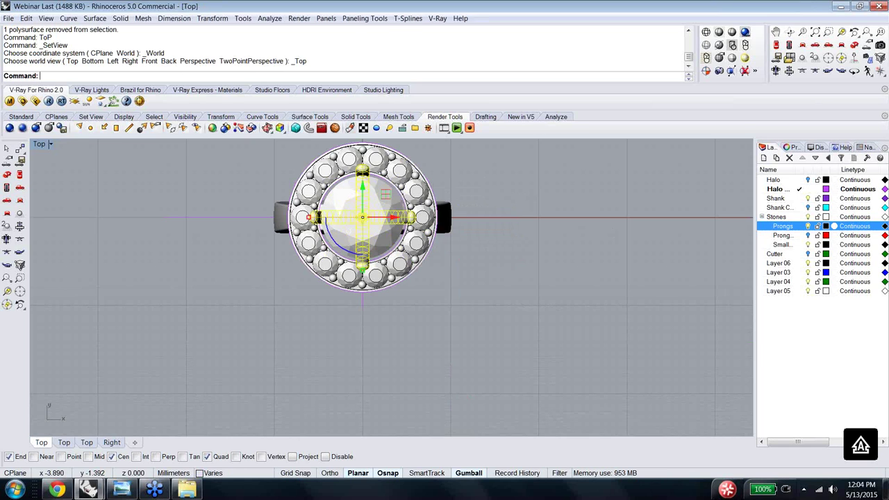
{"action": "key", "text": "Escape"}
Step: Try bending the tip of the left centre-stone prong inward in the Front view, and undo the bend
{"action": "type", "text": "FR"}
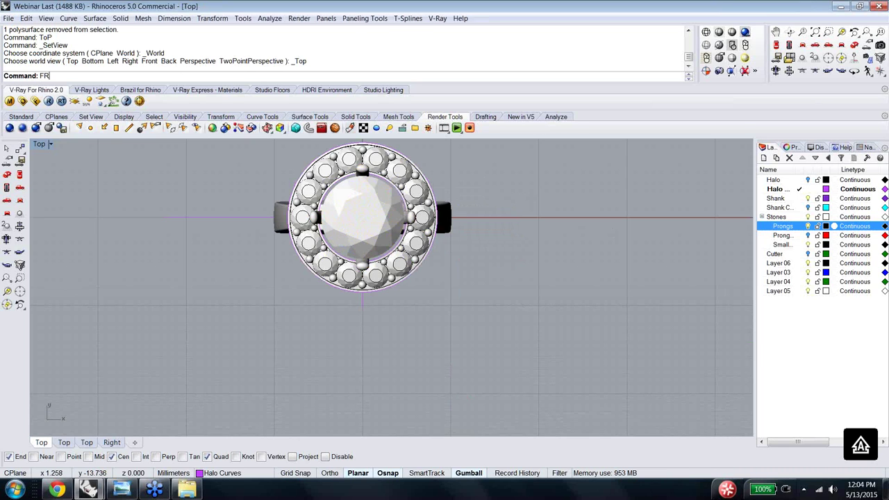
{"action": "type", "text": "ONT"}
{"action": "key", "text": "Return"}
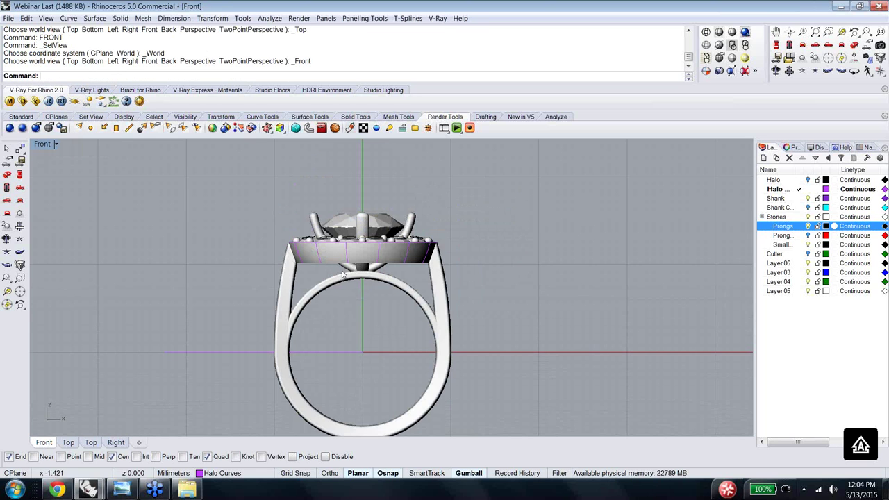
{"action": "scroll", "coordinate": [329, 220], "scroll_direction": "up", "scroll_amount": 5}
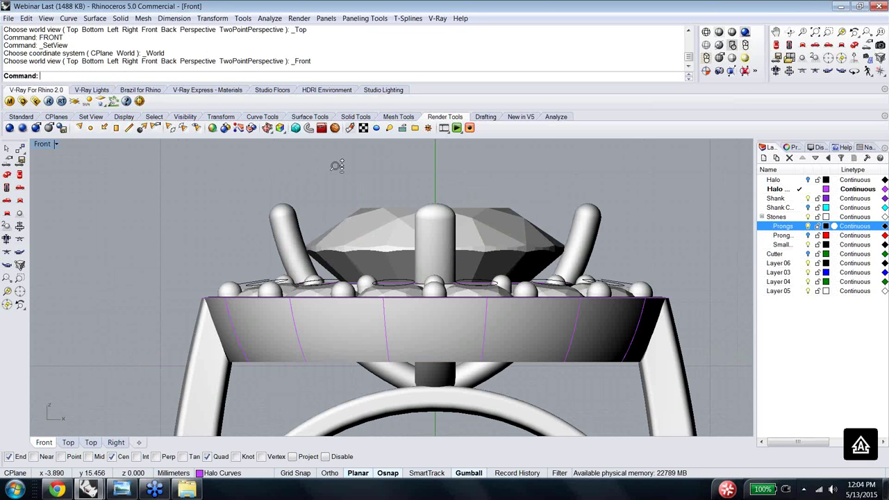
{"action": "scroll", "coordinate": [337, 165], "scroll_direction": "up", "scroll_amount": 1}
{"action": "type", "text": "bend"}
{"action": "key", "text": "Return"}
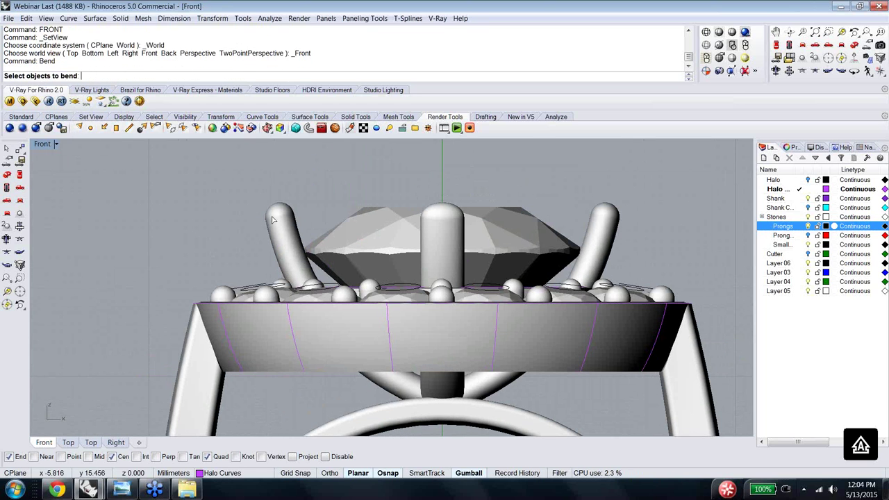
{"action": "left_click", "coordinate": [273, 222]}
{"action": "key", "text": "Return"}
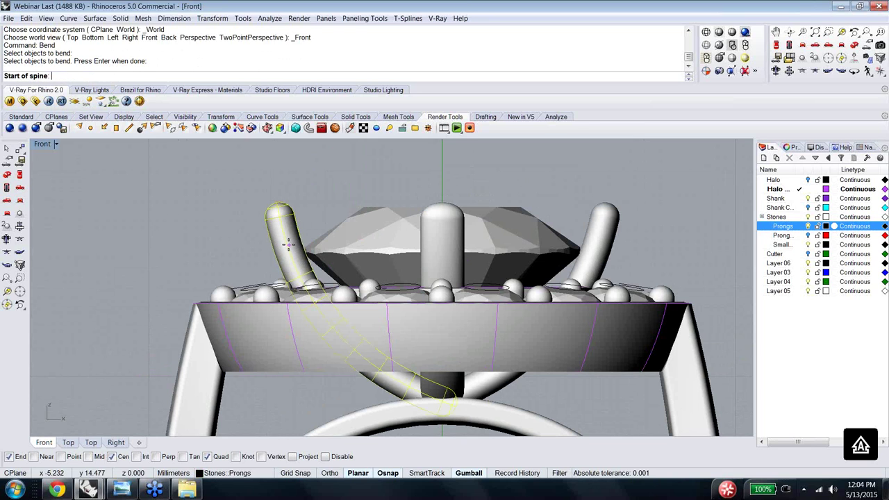
{"action": "left_click", "coordinate": [289, 245]}
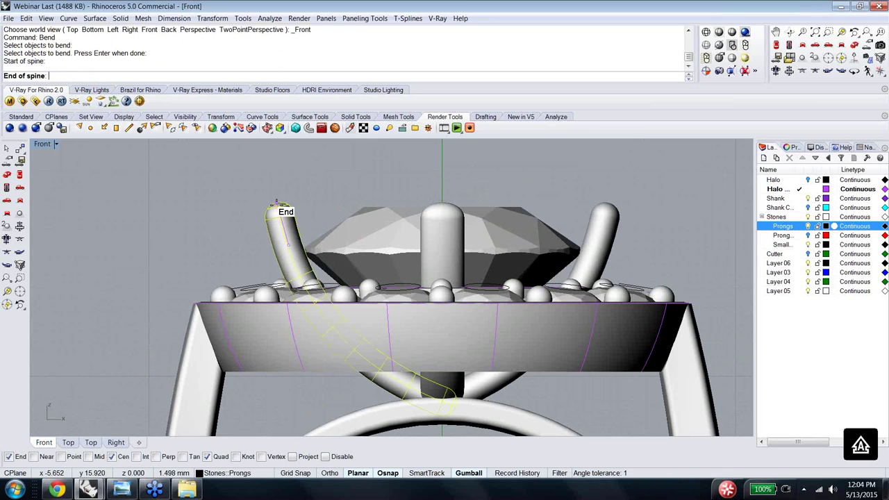
{"action": "left_click", "coordinate": [276, 202]}
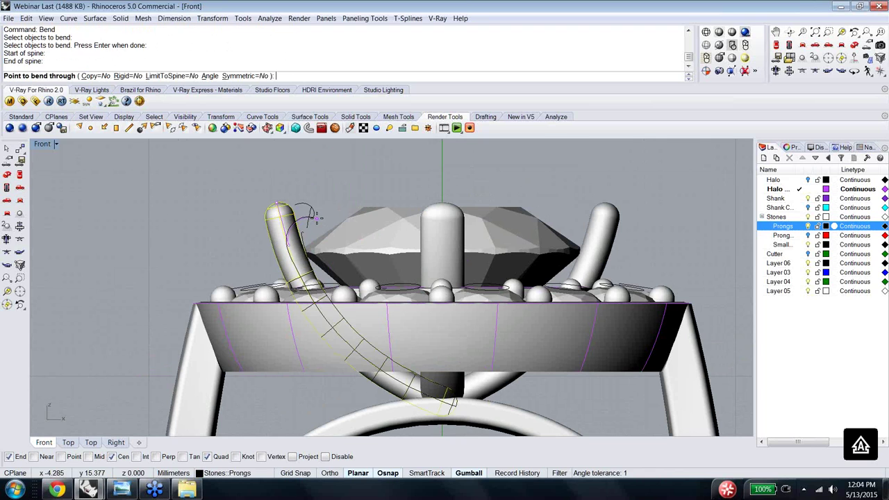
{"action": "left_click", "coordinate": [317, 218]}
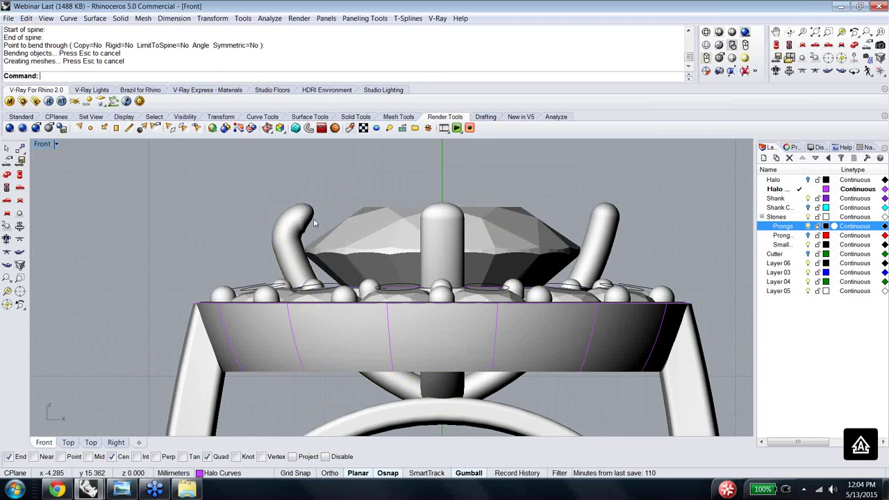
{"action": "key", "text": "ctrl+z"}
Step: Bend the left prong again with a longer spine up to its tip, curling it over the centre stone in Ghosted display
{"action": "key", "text": "Return"}
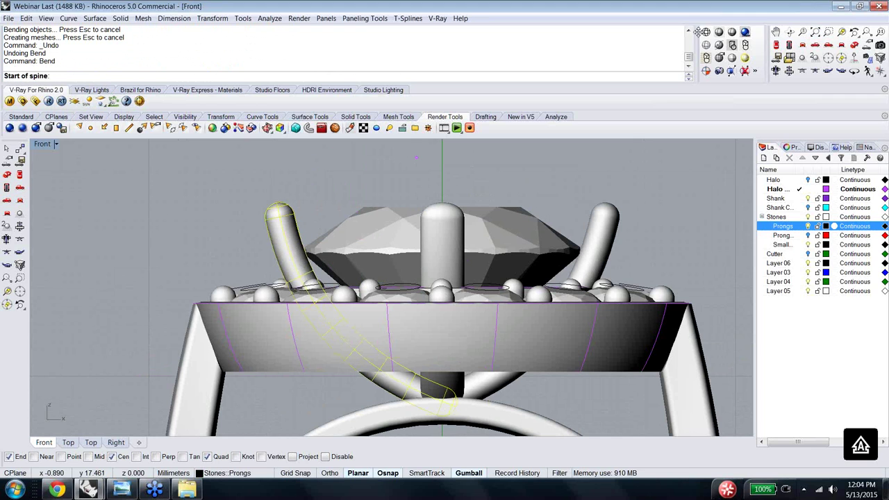
{"action": "left_click", "coordinate": [706, 44]}
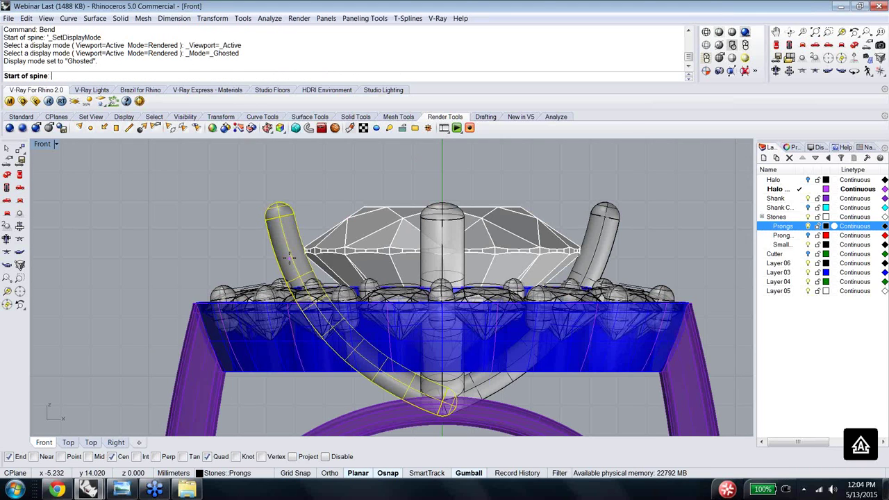
{"action": "left_click", "coordinate": [279, 203]}
{"action": "left_click", "coordinate": [280, 203]}
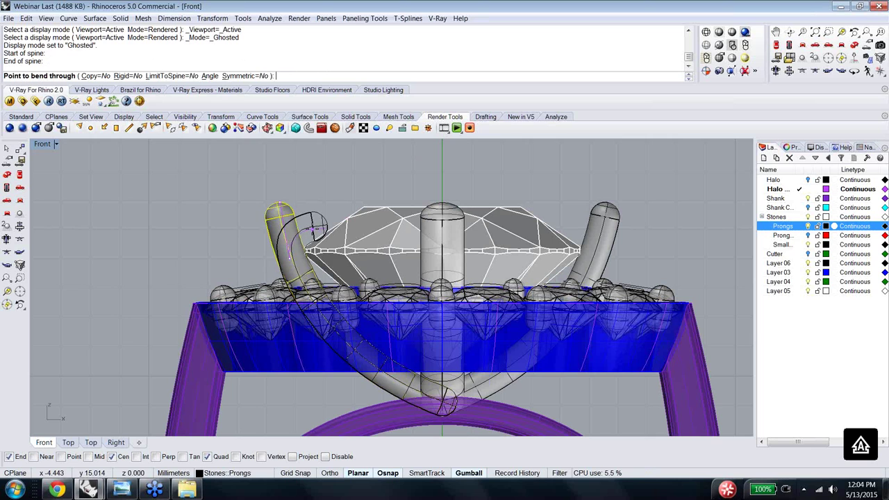
{"action": "left_click", "coordinate": [313, 232]}
{"action": "left_click", "coordinate": [340, 179]}
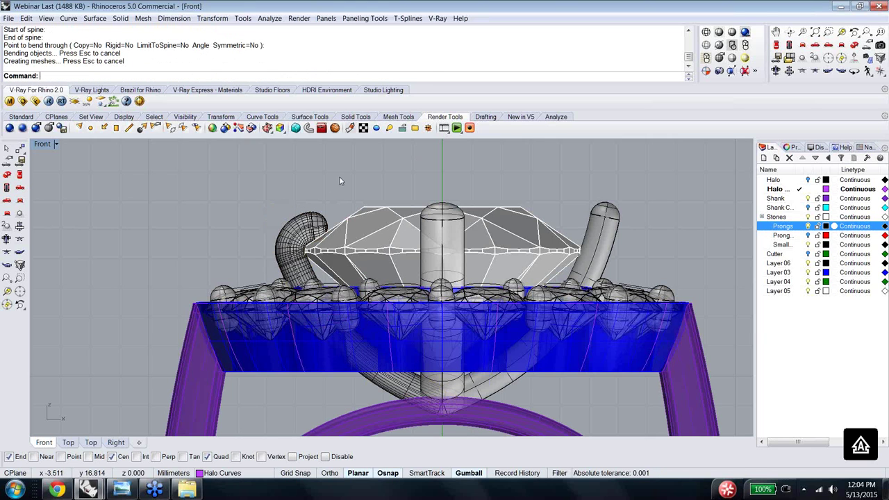
Step: Return all viewports to Rendered display and examine the bent prong on the centre stone from several angles
{"action": "right_click_drag", "start_coordinate": [339, 176], "coordinate": [415, 113]}
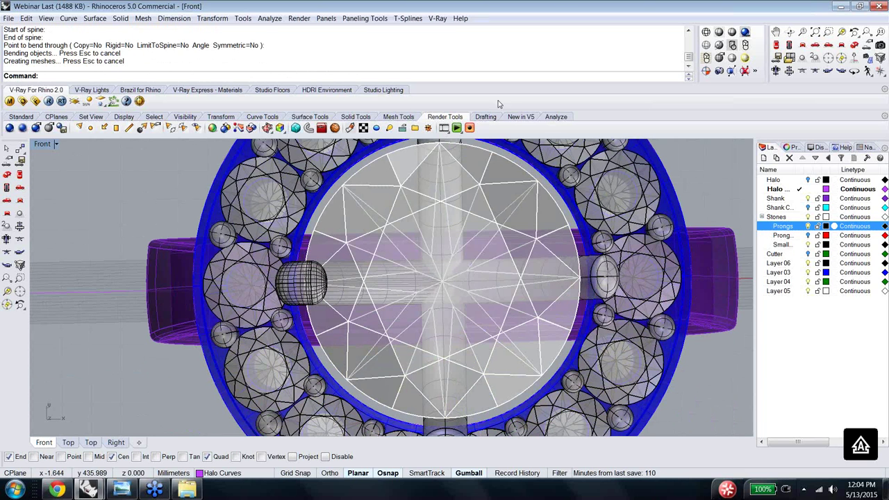
{"action": "right_click", "coordinate": [746, 32]}
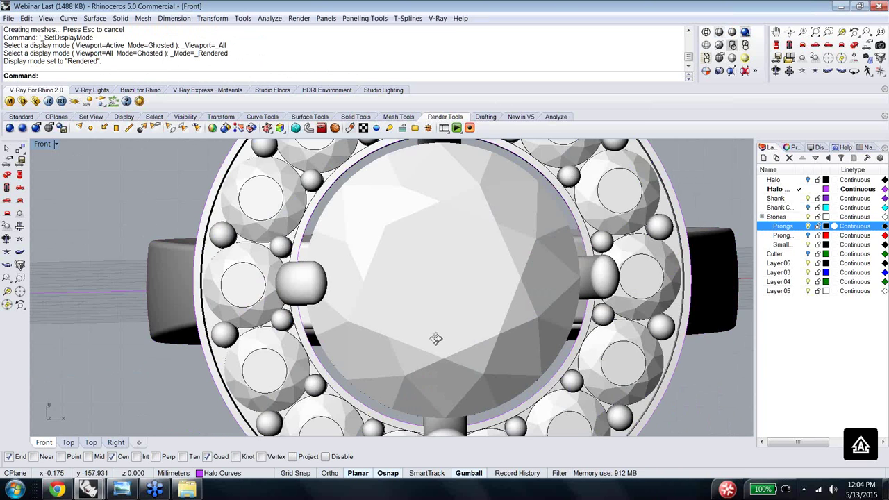
{"action": "right_click_drag", "start_coordinate": [435, 338], "coordinate": [389, 309], "text": "ctrl+shift"}
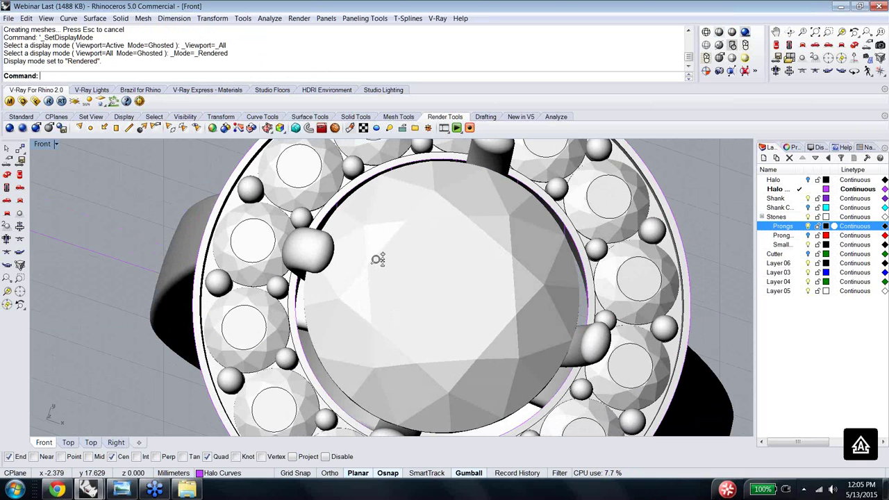
{"action": "scroll", "coordinate": [377, 259], "scroll_direction": "down", "scroll_amount": 5}
{"action": "right_click_drag", "start_coordinate": [445, 223], "coordinate": [448, 235], "text": "ctrl+shift"}
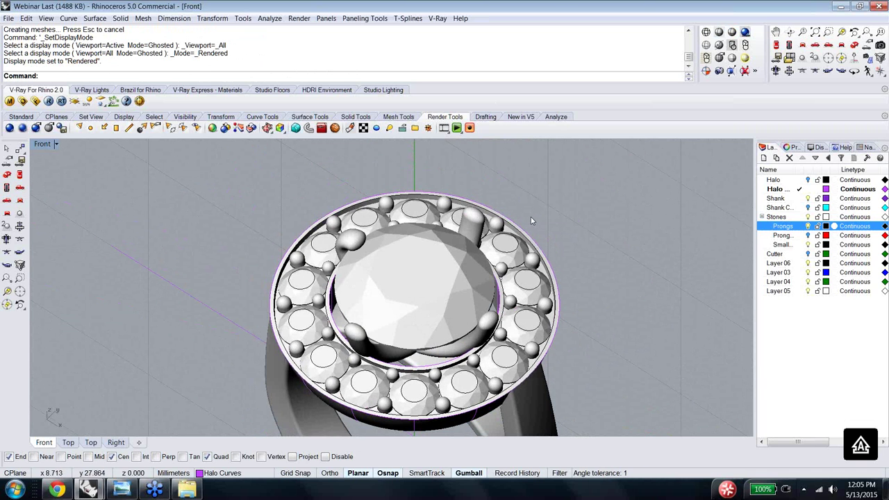
{"action": "right_click_drag", "start_coordinate": [532, 216], "coordinate": [587, 285], "text": "ctrl+shift"}
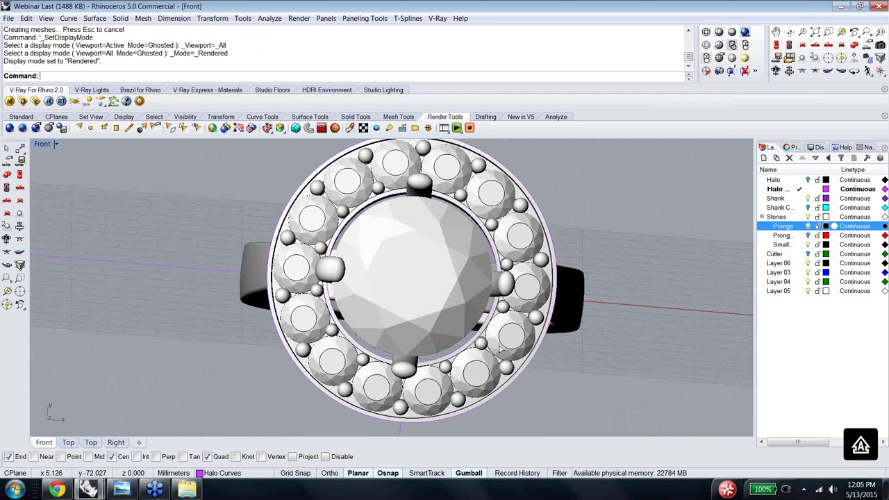
Step: Undo the second bend of the left prong and view the halo ring obliquely from above
{"action": "key", "text": "ctrl+z"}
{"action": "left_click", "coordinate": [603, 380]}
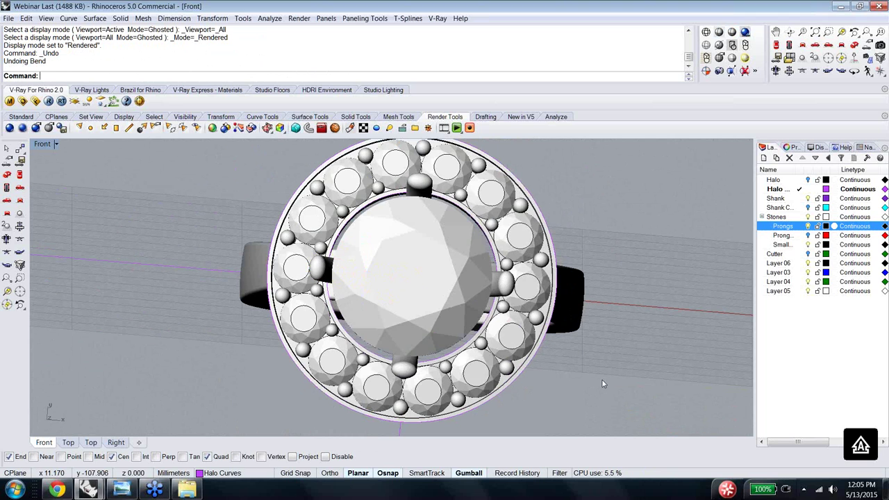
{"action": "key", "text": "Down"}
{"action": "key", "text": "Down"}
{"action": "key", "text": "Down"}
{"action": "key", "text": "Down"}
{"action": "key", "text": "Down"}
{"action": "key", "text": "Down"}
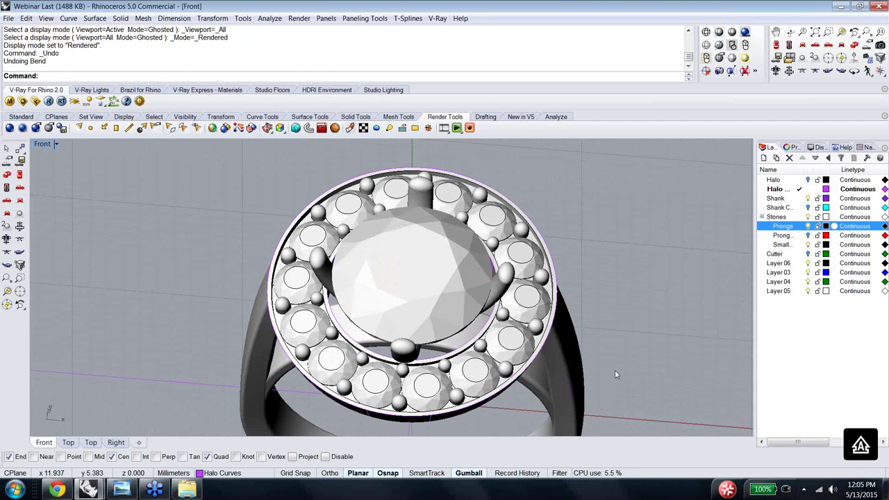
Step: Hide all objects of the upright ring and paste the copied tilted ring
{"action": "key", "text": "ctrl+a"}
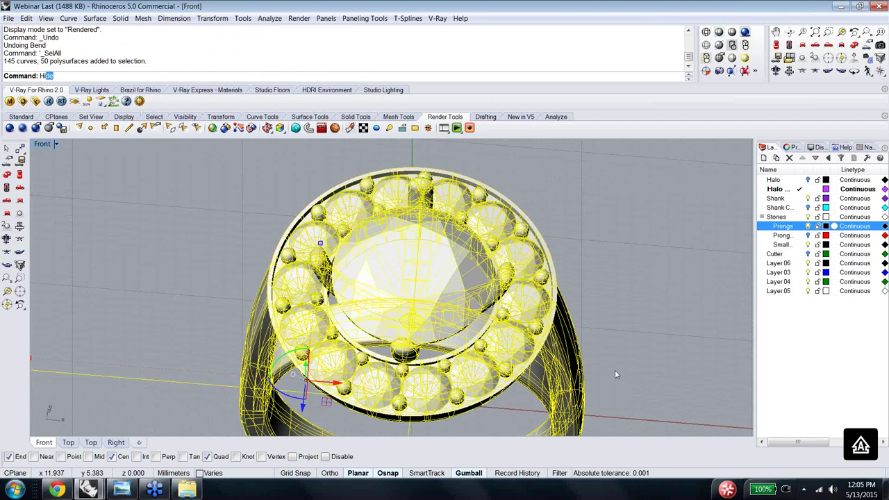
{"action": "key", "text": "Return"}
{"action": "key", "text": "ctrl+v"}
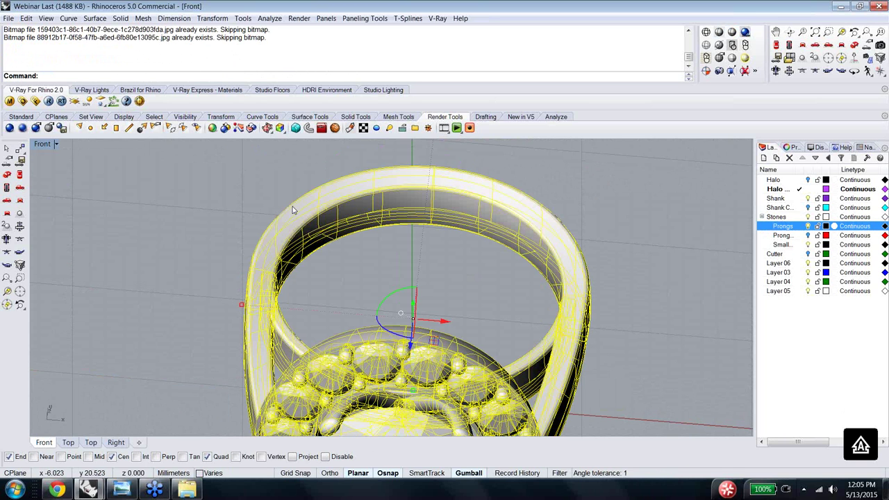
Step: Change the maximized Top viewport to a Perspective view facing the pasted ring's halo, and clear the selection
{"action": "left_click", "coordinate": [68, 443]}
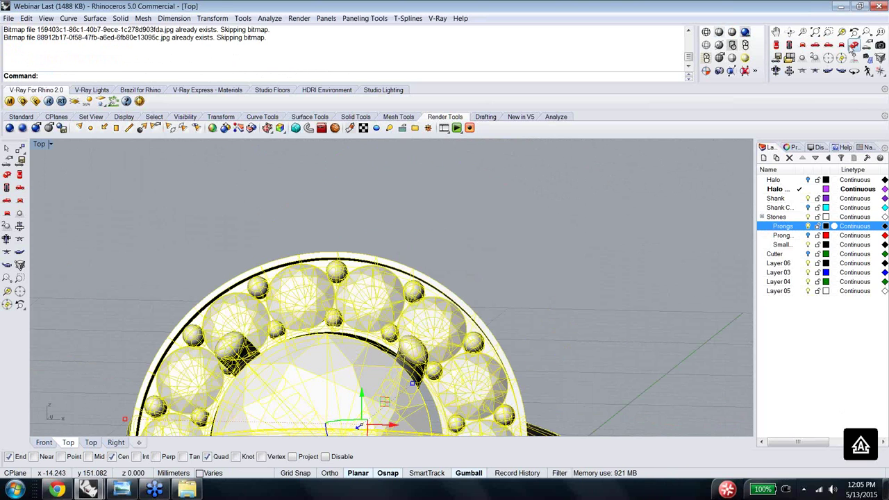
{"action": "left_click", "coordinate": [854, 45]}
{"action": "right_click_drag", "start_coordinate": [389, 306], "coordinate": [491, 328]}
{"action": "key", "text": "Escape"}
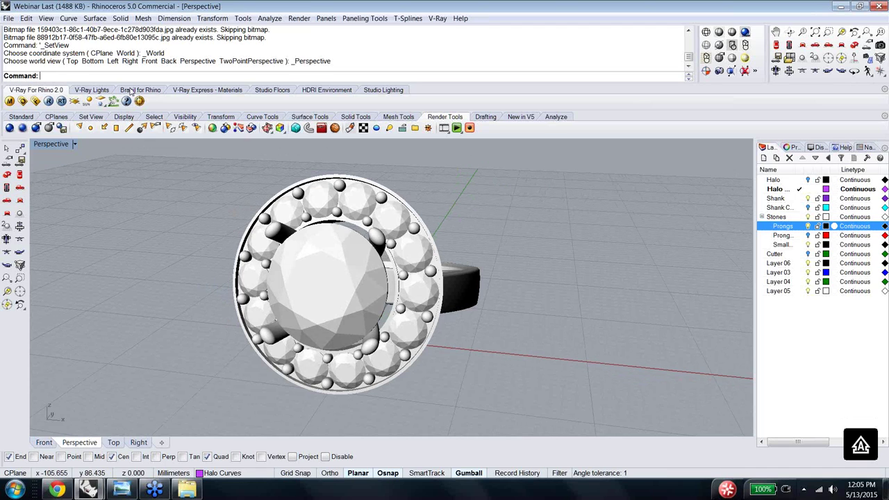
Step: Import the disk studio wall floor under the ring and turn the Gumball off
{"action": "left_click", "coordinate": [274, 91]}
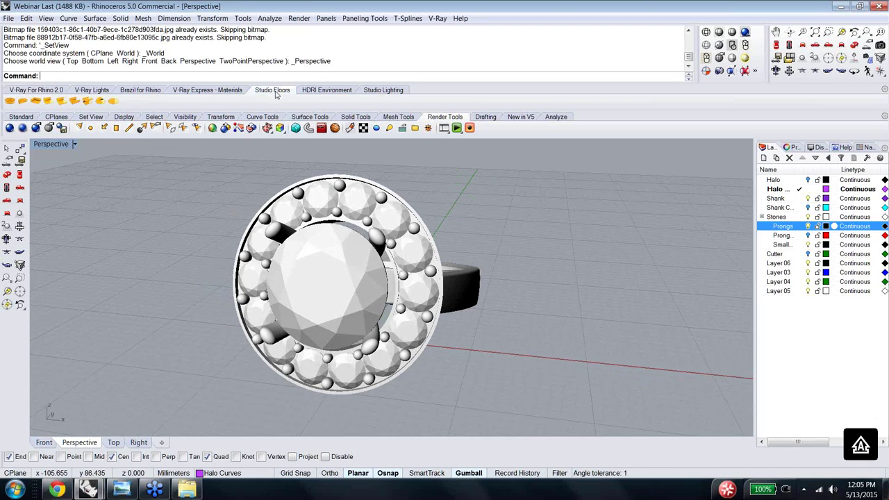
{"action": "left_click", "coordinate": [113, 101]}
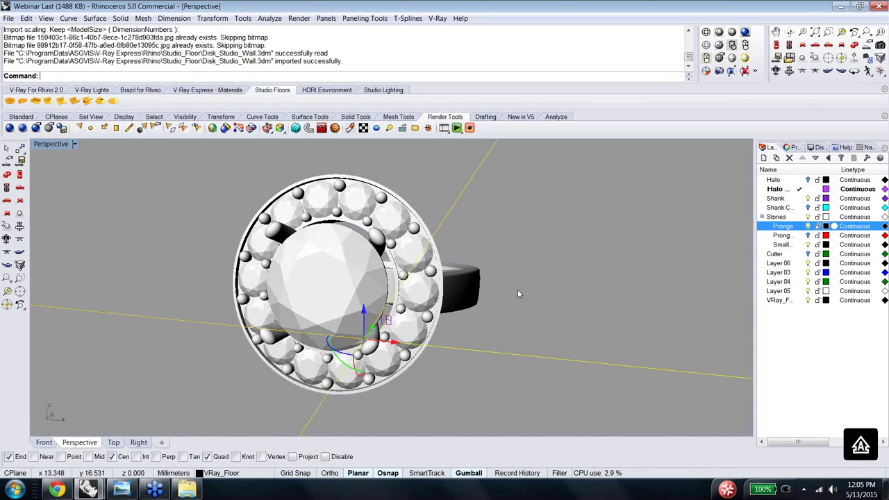
{"action": "left_click", "coordinate": [467, 476]}
{"action": "left_click", "coordinate": [532, 331]}
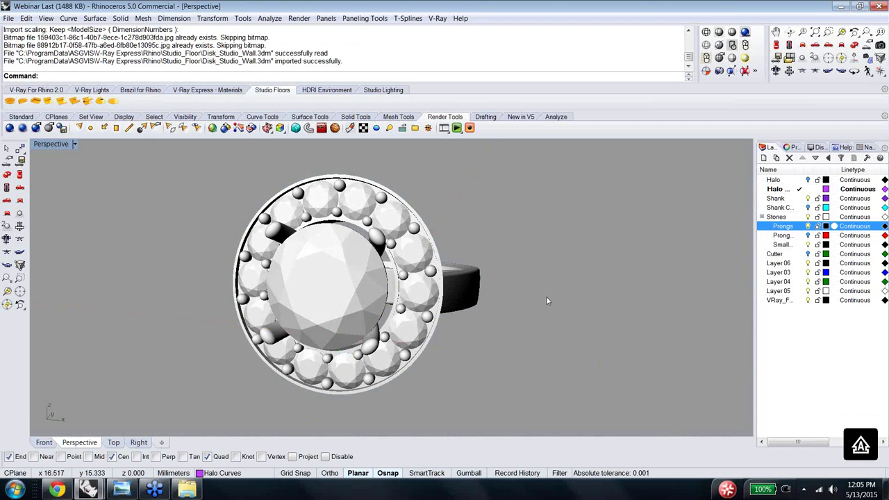
Step: Restore the four-viewport layout and show the entire studio disk around the ring in the Perspective viewport
{"action": "scroll", "coordinate": [549, 298], "scroll_direction": "down", "scroll_amount": 3}
{"action": "right_click_drag", "start_coordinate": [544, 309], "coordinate": [389, 361]}
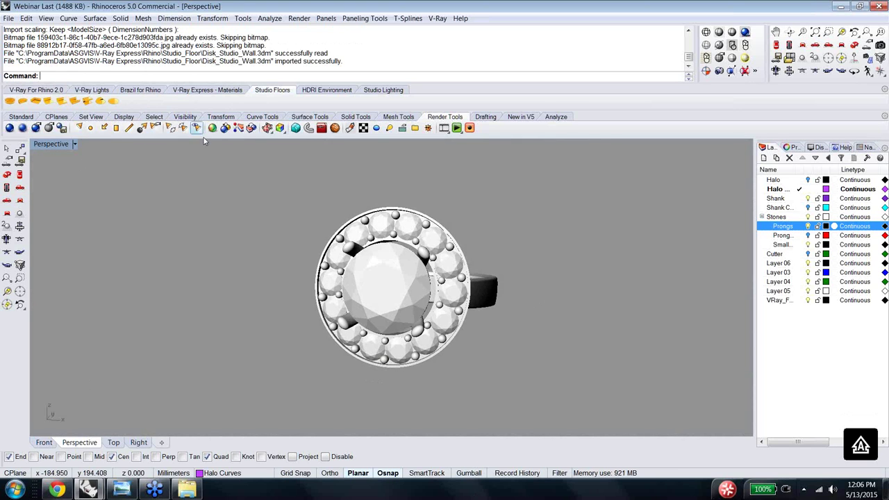
{"action": "double_click", "coordinate": [49, 146]}
{"action": "scroll", "coordinate": [328, 257], "scroll_direction": "down", "scroll_amount": 5}
{"action": "scroll", "coordinate": [329, 257], "scroll_direction": "down", "scroll_amount": 6}
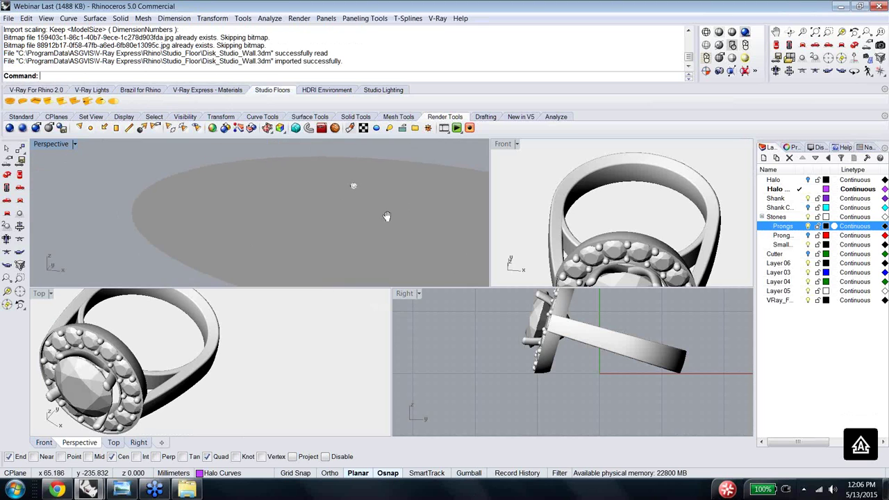
{"action": "right_click_drag", "start_coordinate": [305, 255], "coordinate": [318, 193]}
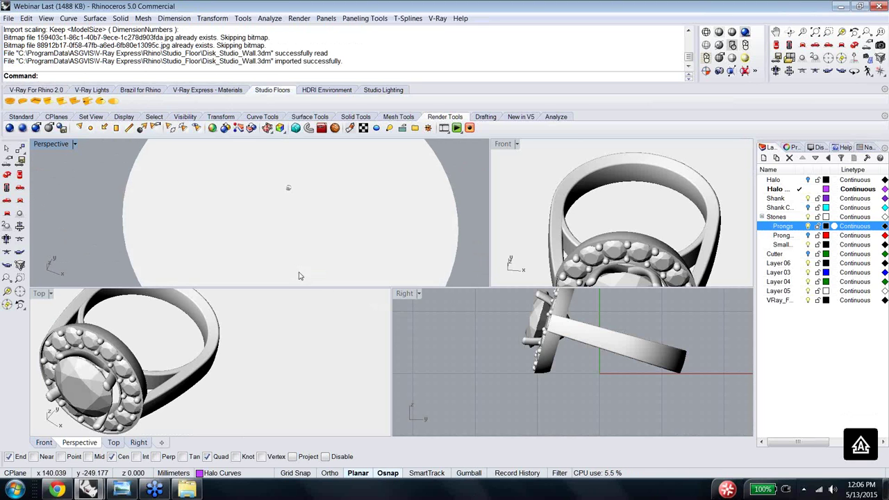
Step: Select the studio floor disk, turn the Gumball on and scale the disk down to a small fraction of its size
{"action": "left_click", "coordinate": [318, 194]}
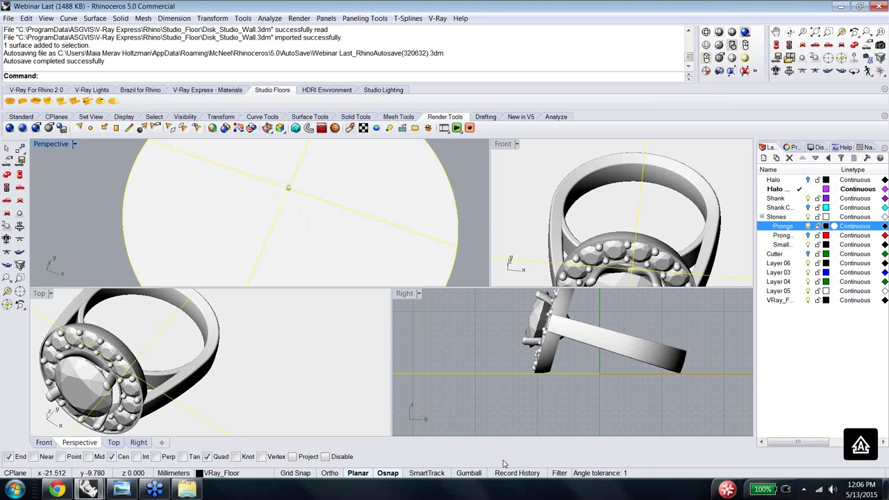
{"action": "left_click", "coordinate": [468, 473]}
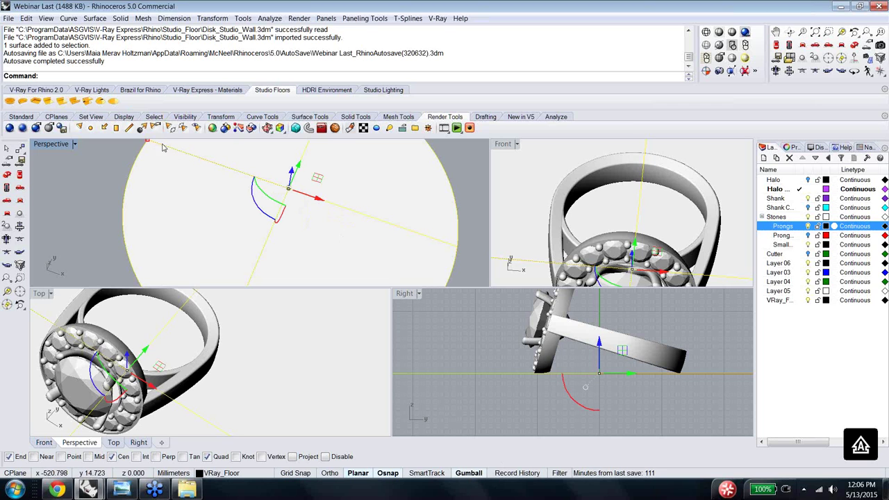
{"action": "left_click_drag", "start_coordinate": [147, 142], "coordinate": [277, 193]}
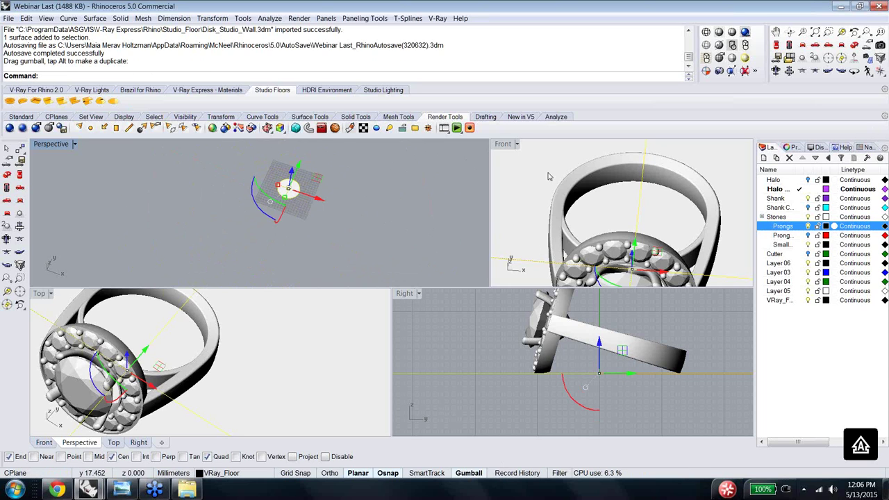
Step: Change the Front viewport to a Perspective view looking low across the floor disk at the ring's halo
{"action": "left_click", "coordinate": [502, 145]}
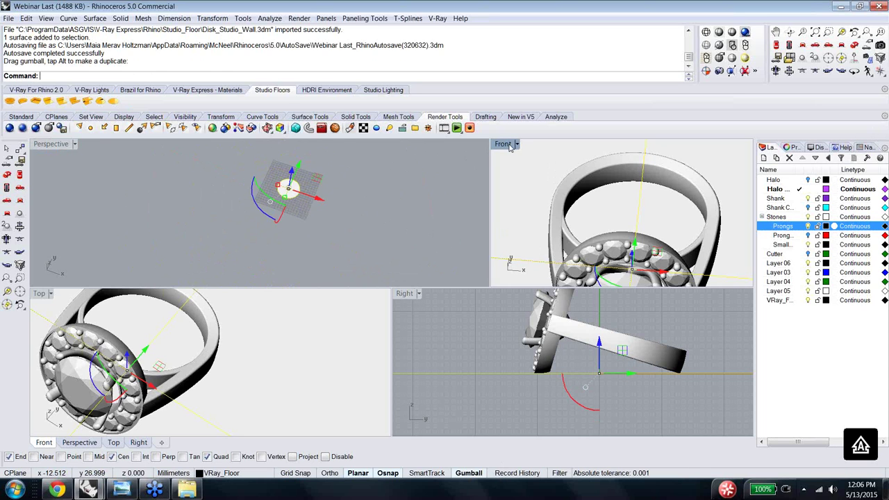
{"action": "type", "text": "ToP"}
{"action": "key", "text": "Return"}
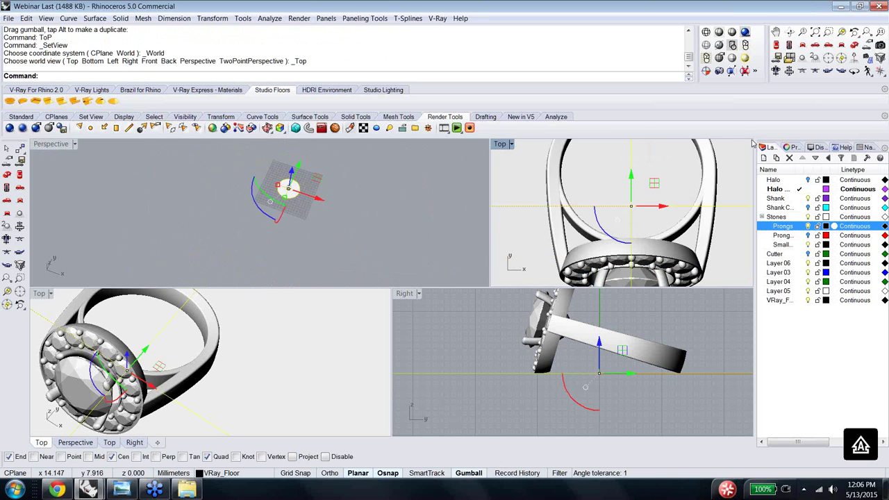
{"action": "left_click", "coordinate": [842, 58]}
{"action": "right_click_drag", "start_coordinate": [652, 238], "coordinate": [653, 209]}
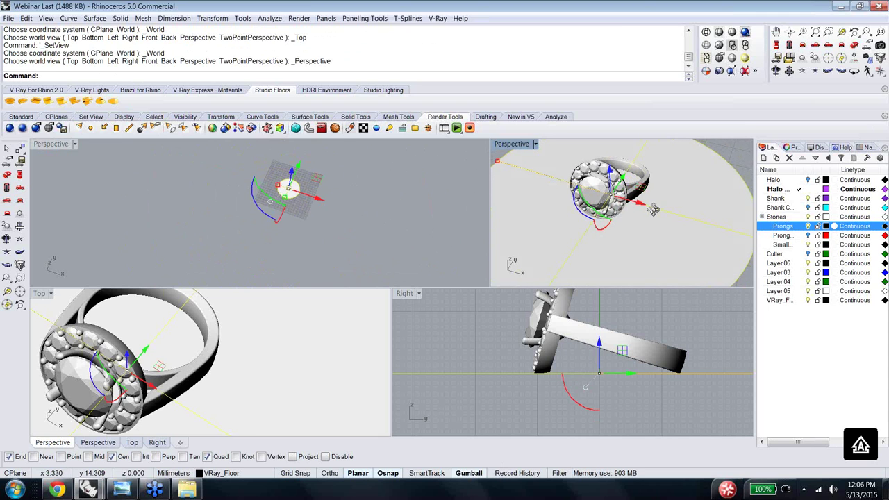
{"action": "left_click", "coordinate": [297, 201]}
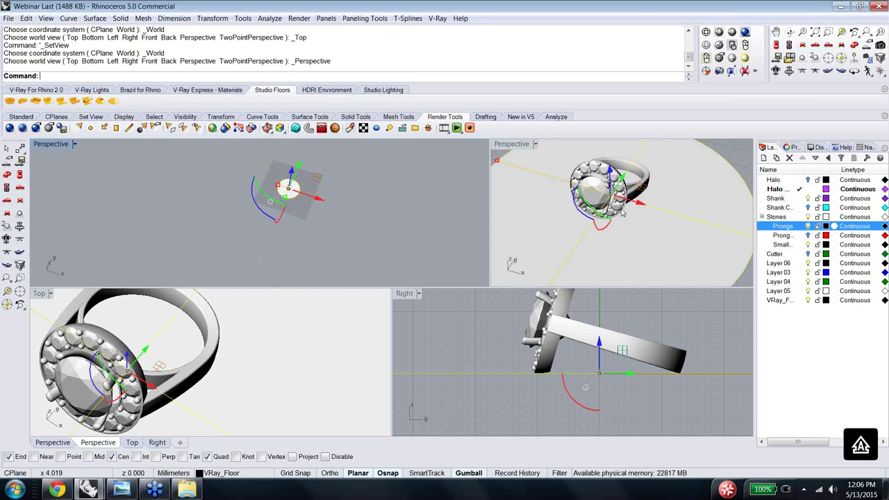
{"action": "right_click_drag", "start_coordinate": [659, 222], "coordinate": [684, 158]}
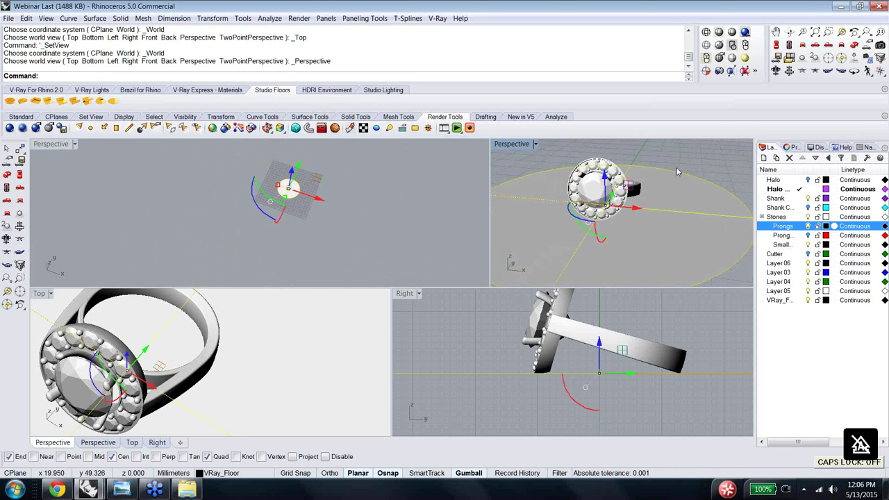
{"action": "right_click_drag", "start_coordinate": [665, 187], "coordinate": [681, 205]}
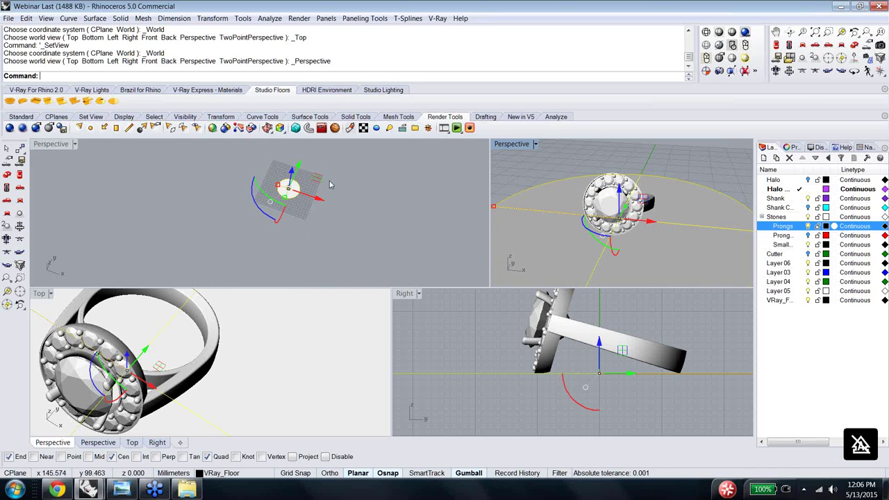
Step: Enlarge the floor disk moderately with the Gumball and apply the V-Ray Express material COLOR_7040 to it
{"action": "left_click", "coordinate": [280, 188]}
{"action": "left_click_drag", "start_coordinate": [280, 188], "coordinate": [253, 177]}
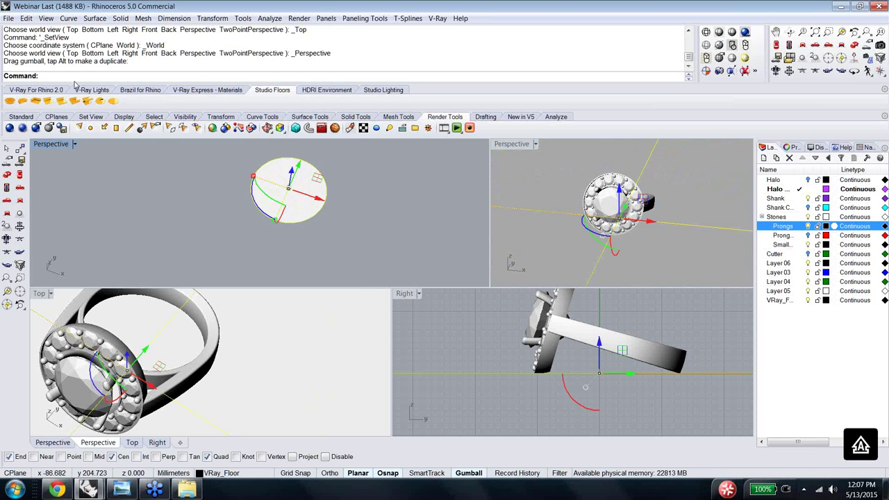
{"action": "left_click", "coordinate": [224, 93]}
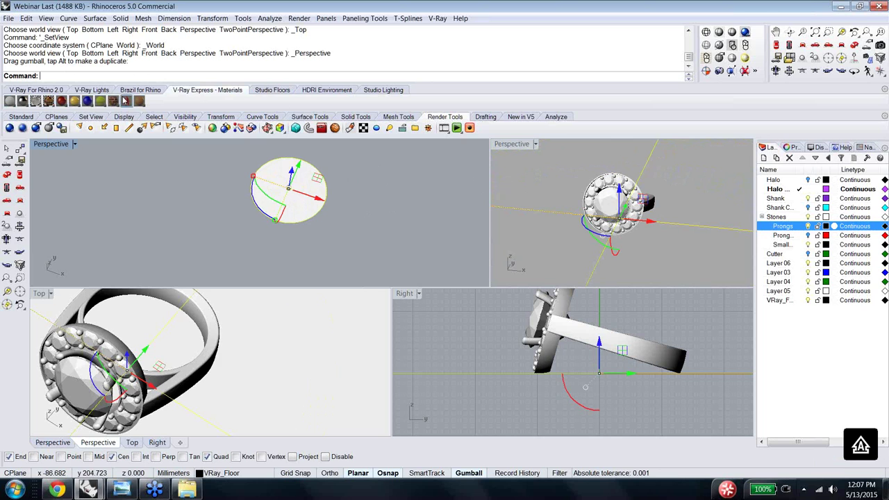
{"action": "left_click", "coordinate": [10, 102]}
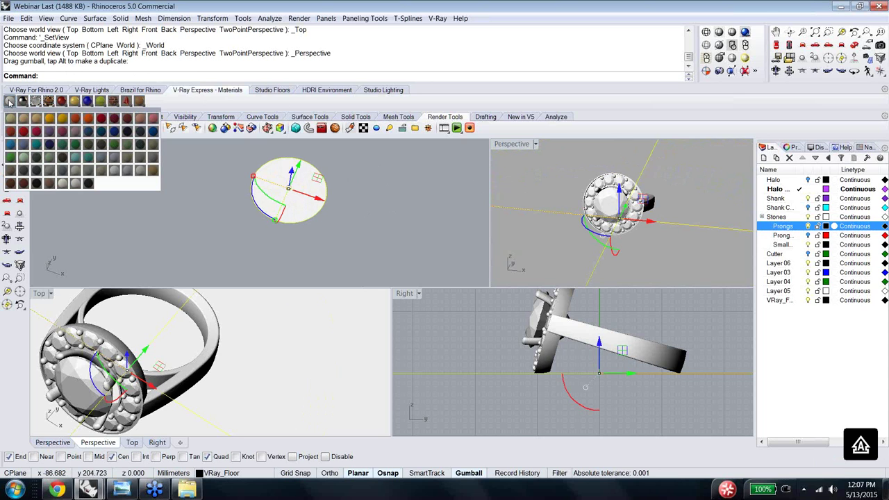
{"action": "left_click", "coordinate": [125, 172]}
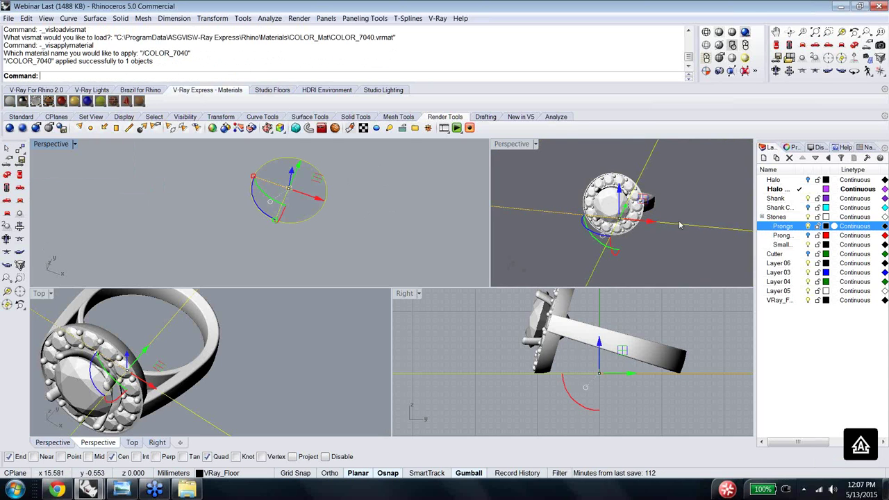
Step: Shift the floor disk toward the back of the ring in the maximized halo Perspective viewport, and restore the four-viewport layout
{"action": "double_click", "coordinate": [505, 147]}
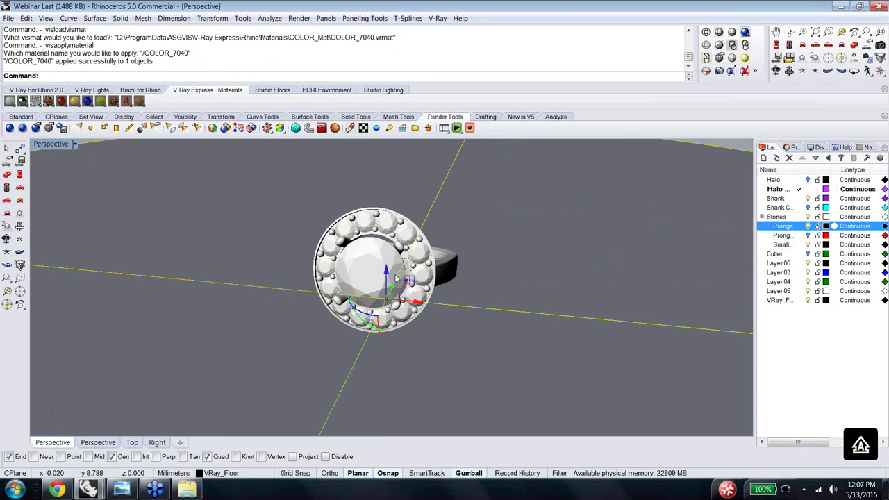
{"action": "left_click_drag", "start_coordinate": [393, 285], "coordinate": [448, 243]}
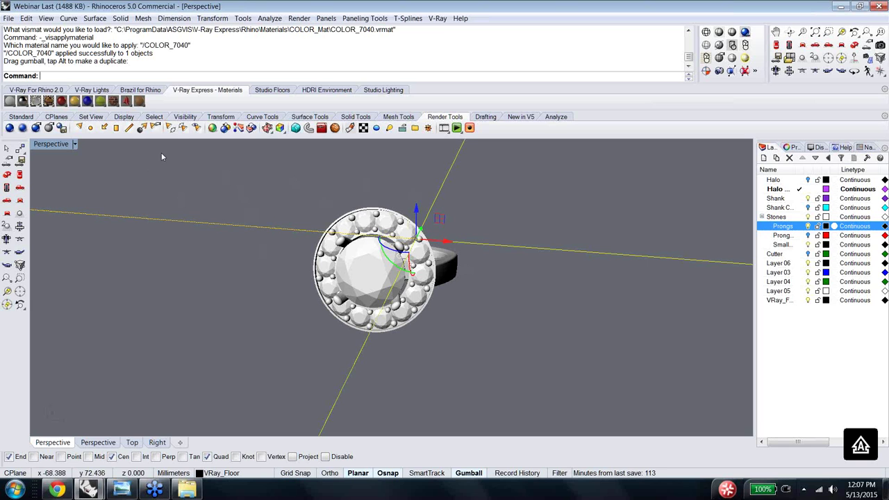
{"action": "double_click", "coordinate": [58, 146]}
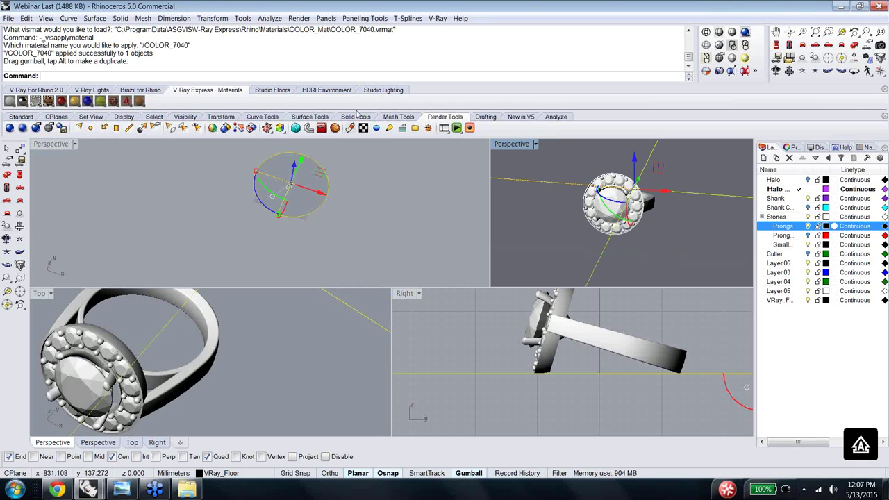
Step: Open the V-Ray render options and match the output size to the halo view's aspect, giving 800 x 450
{"action": "left_click", "coordinate": [39, 91]}
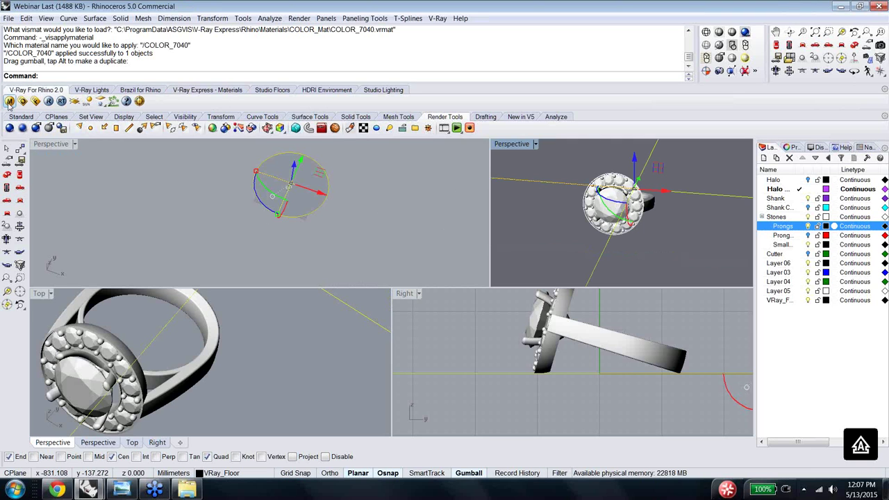
{"action": "left_click", "coordinate": [23, 102]}
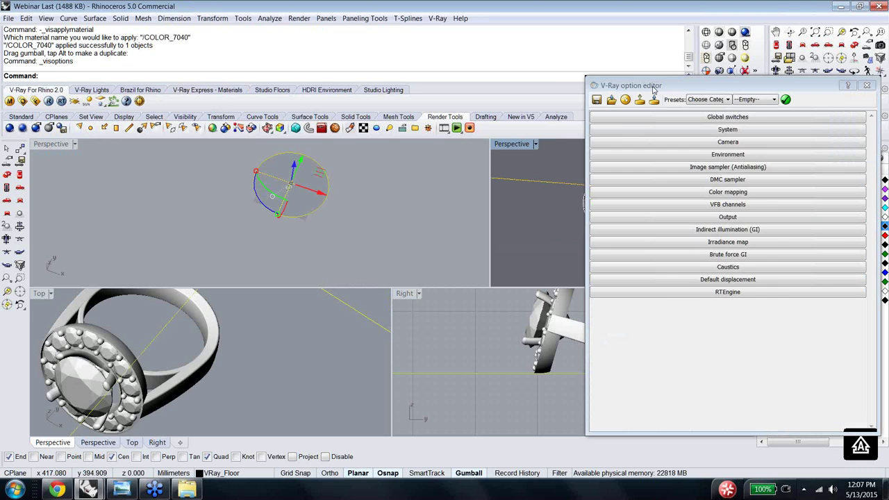
{"action": "left_click_drag", "start_coordinate": [657, 85], "coordinate": [129, 72]}
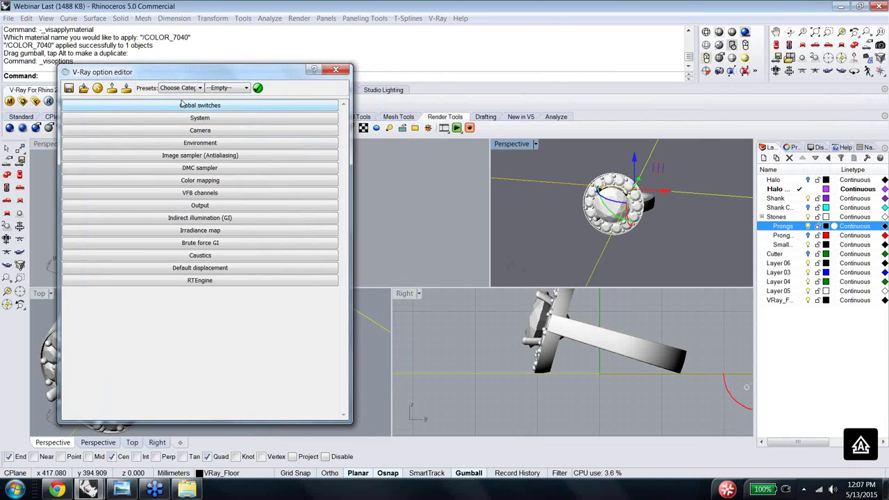
{"action": "left_click", "coordinate": [197, 132]}
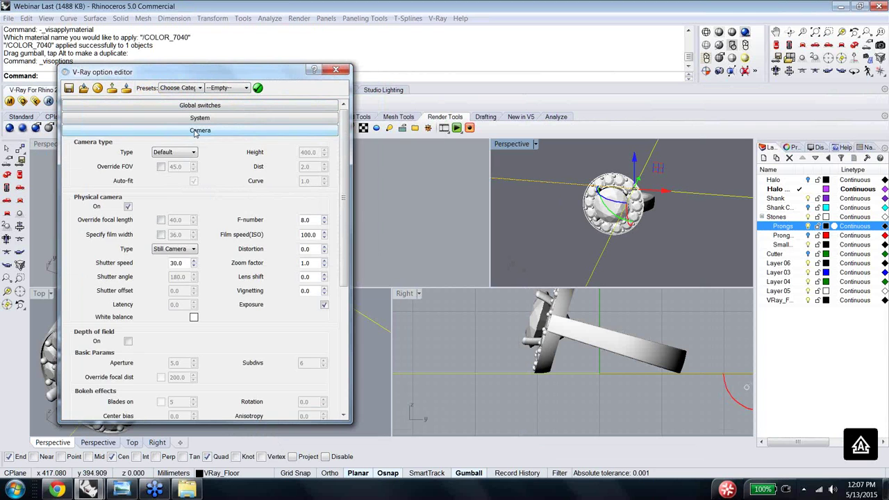
{"action": "left_click", "coordinate": [196, 131]}
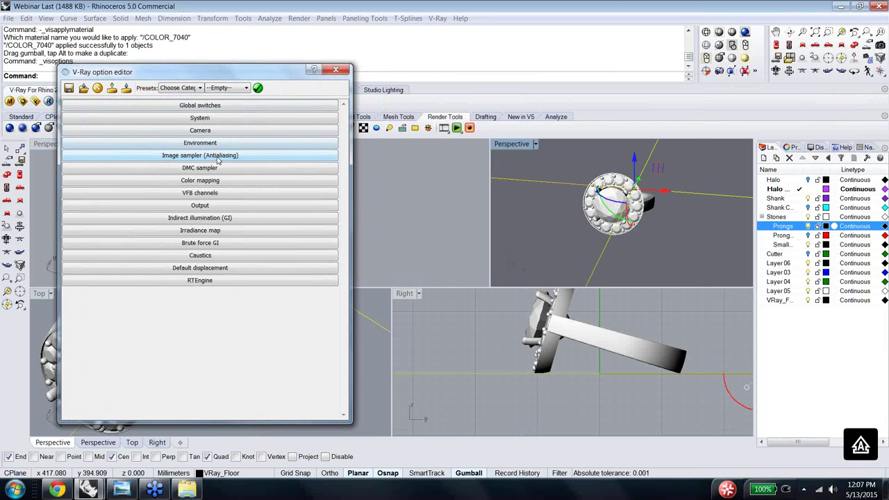
{"action": "left_click", "coordinate": [208, 204]}
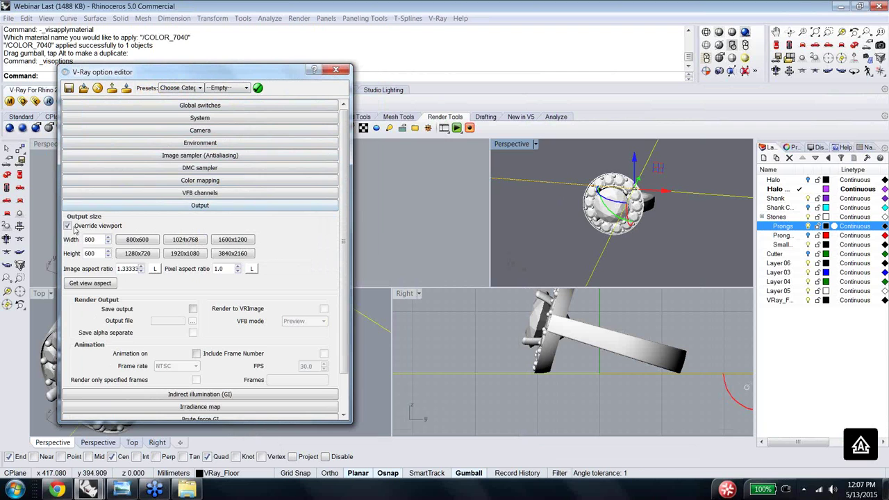
{"action": "left_click", "coordinate": [92, 284]}
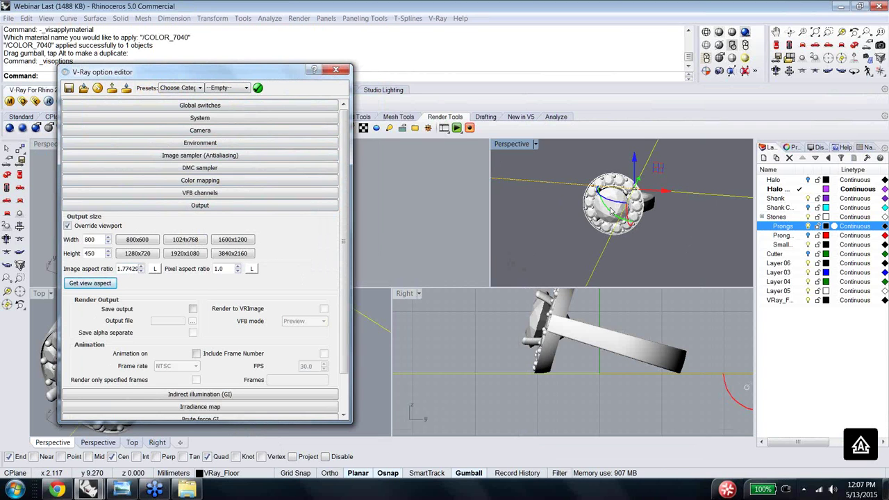
Step: Turn the Gumball off, lock the output's image aspect ratio and apply the 800x600 size preset
{"action": "left_click", "coordinate": [470, 475]}
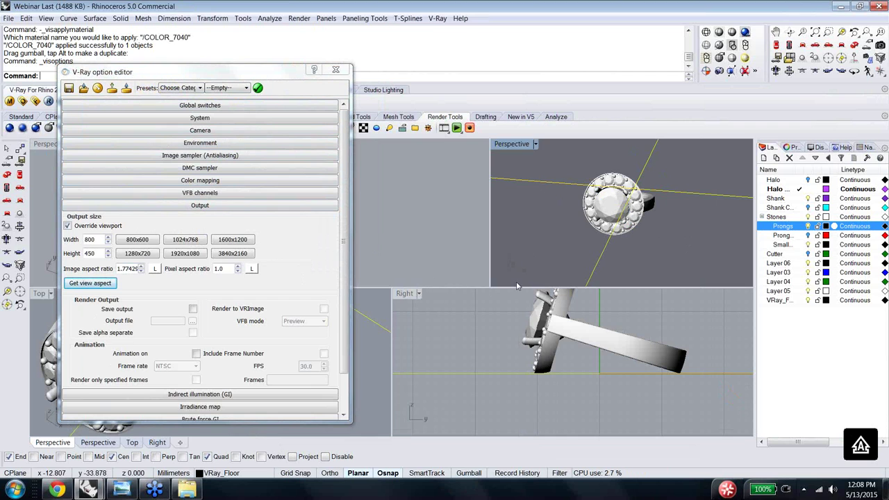
{"action": "left_click", "coordinate": [154, 270]}
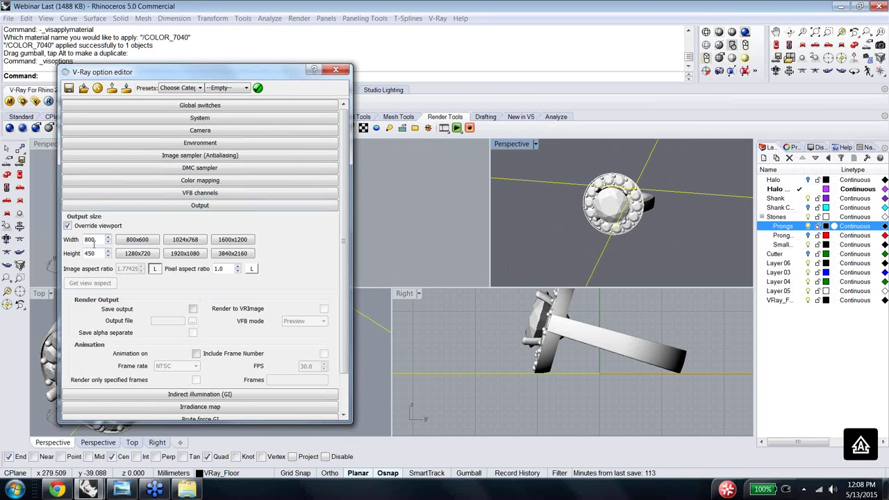
{"action": "left_click_drag", "start_coordinate": [96, 240], "coordinate": [61, 243]}
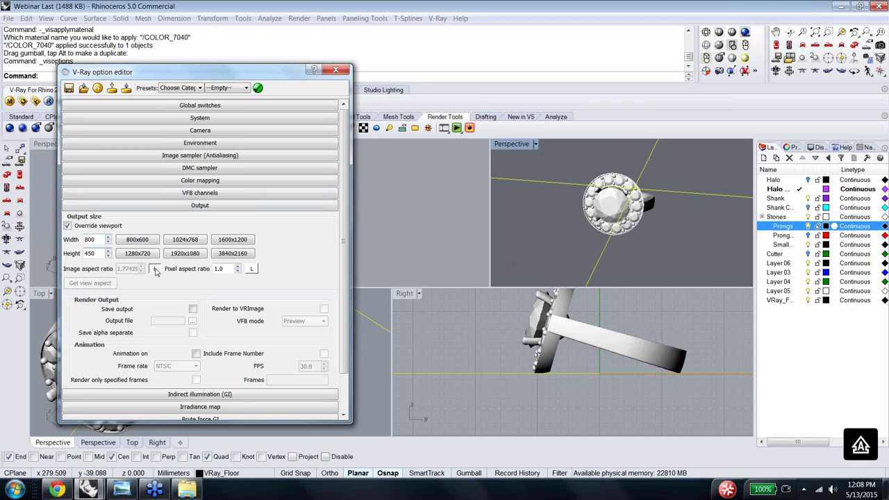
{"action": "left_click", "coordinate": [139, 240]}
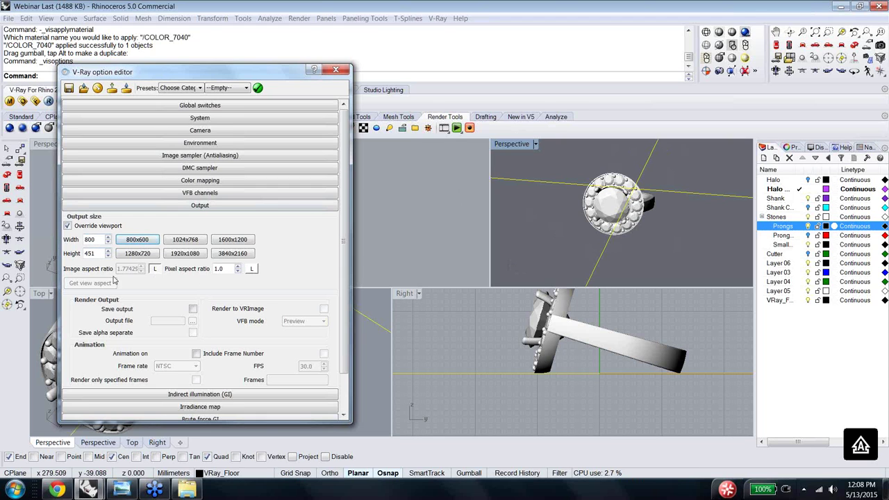
{"action": "left_click", "coordinate": [203, 205]}
Step: Run a V-Ray test render of the maximized halo Perspective view and close it before it completes
{"action": "double_click", "coordinate": [517, 146]}
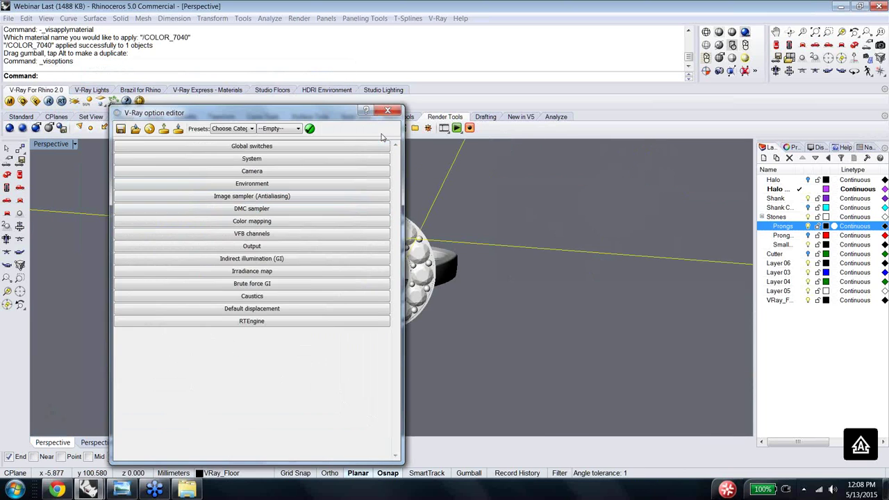
{"action": "left_click_drag", "start_coordinate": [275, 70], "coordinate": [713, 214]}
{"action": "left_click", "coordinate": [48, 102]}
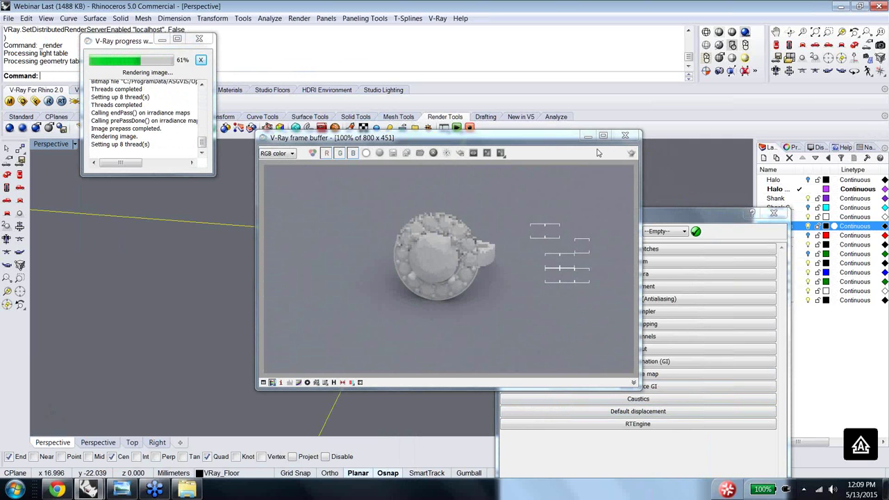
{"action": "left_click", "coordinate": [625, 135]}
{"action": "left_click", "coordinate": [200, 40]}
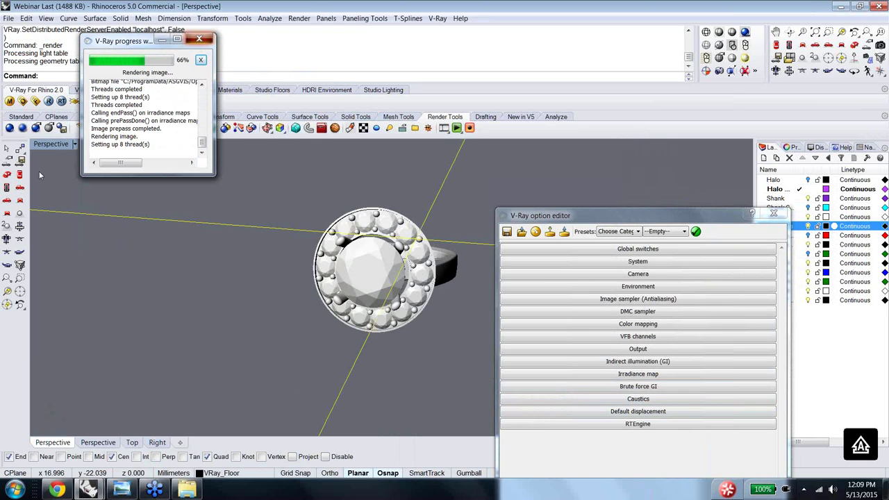
Step: Create a new Standard material under Scene Materials in the V-Ray material editor
{"action": "left_click", "coordinate": [10, 100]}
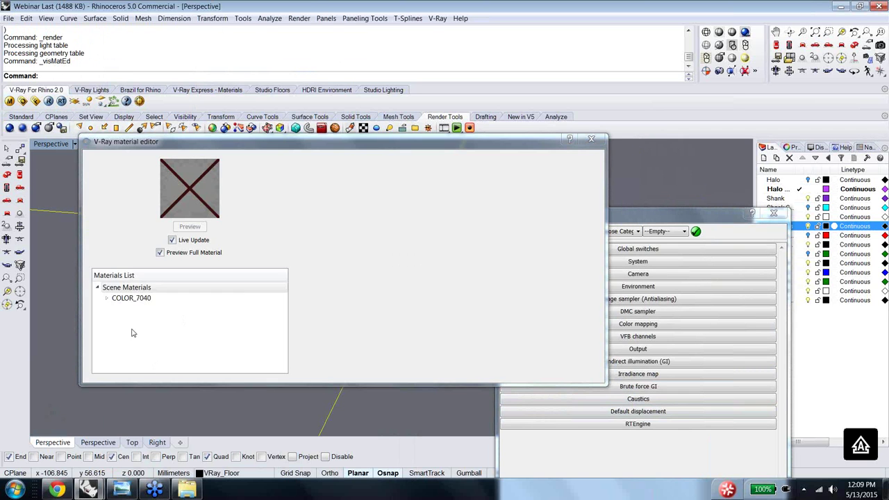
{"action": "left_click", "coordinate": [105, 287]}
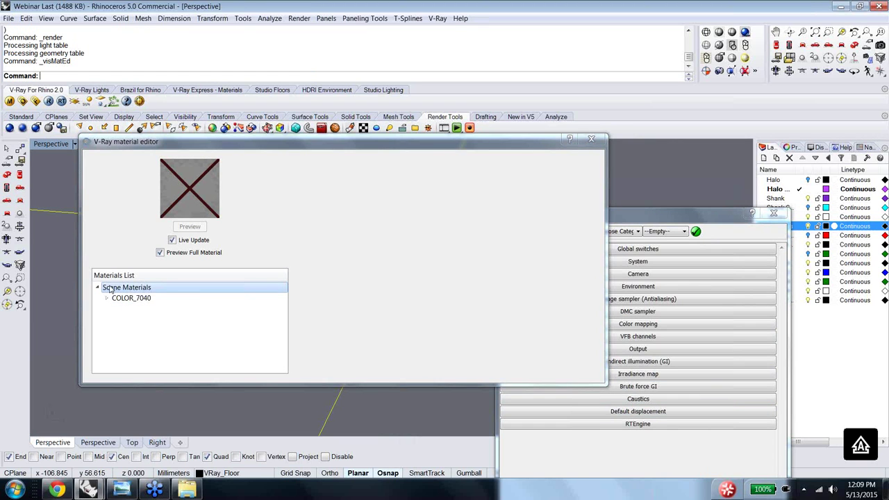
{"action": "right_click", "coordinate": [109, 290]}
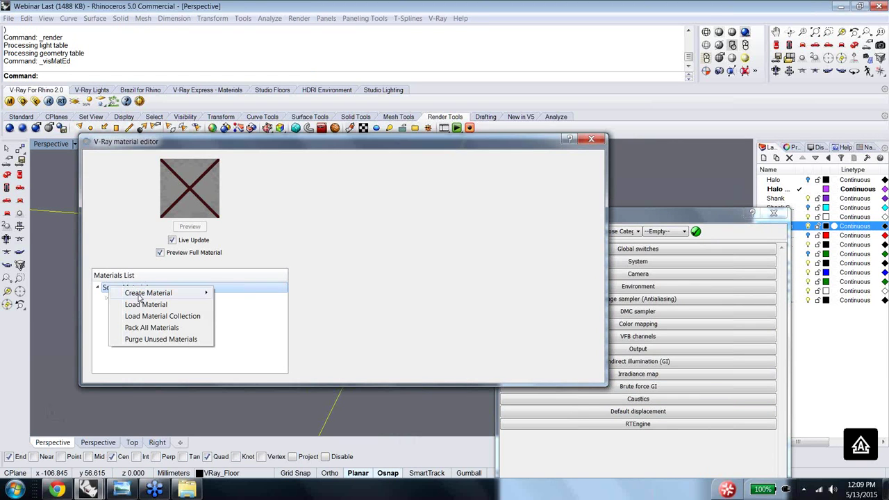
{"action": "mouse_move", "coordinate": [197, 297]}
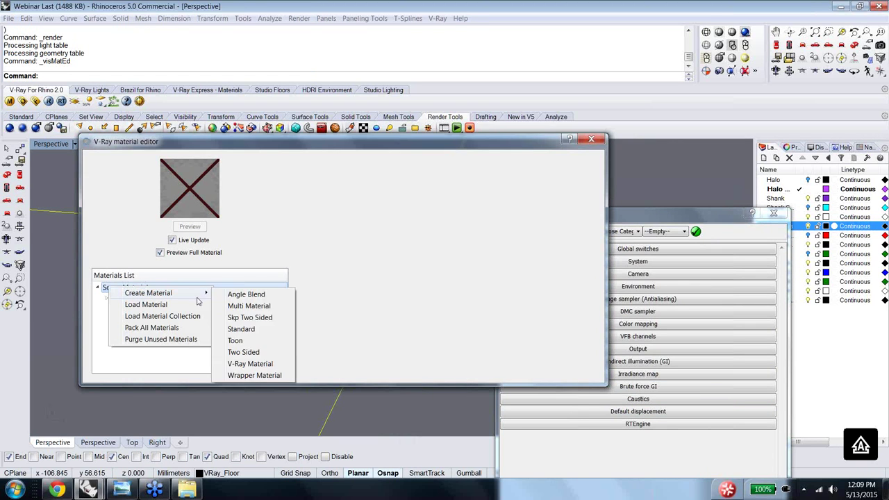
{"action": "left_click", "coordinate": [240, 331]}
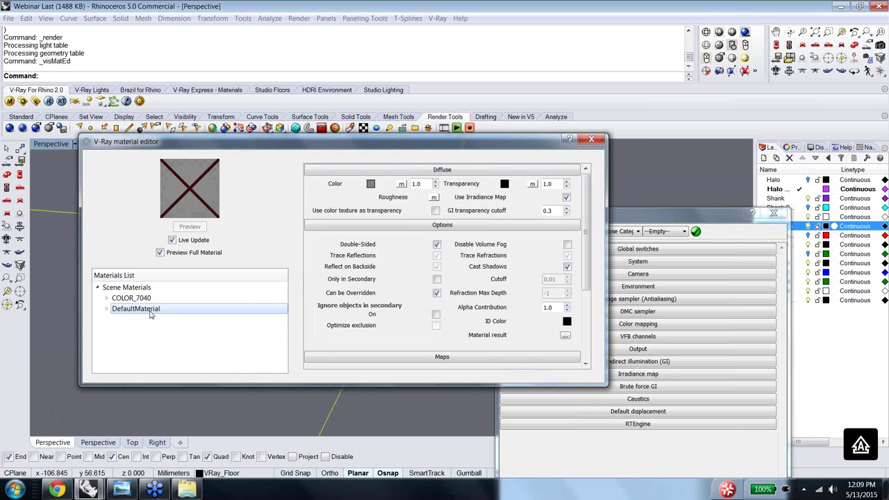
Step: Rename the new DefaultMaterial to Gold in the V-Ray material editor
{"action": "right_click", "coordinate": [150, 315]}
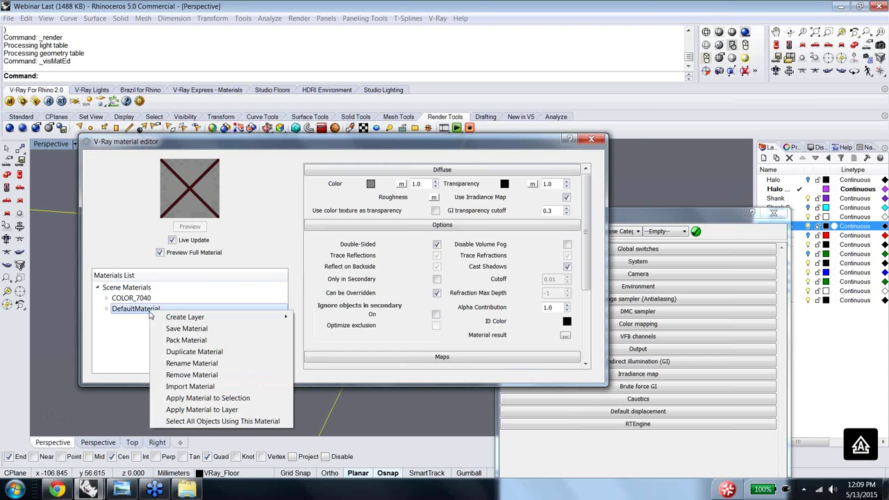
{"action": "right_click", "coordinate": [179, 354]}
{"action": "left_click", "coordinate": [177, 369]}
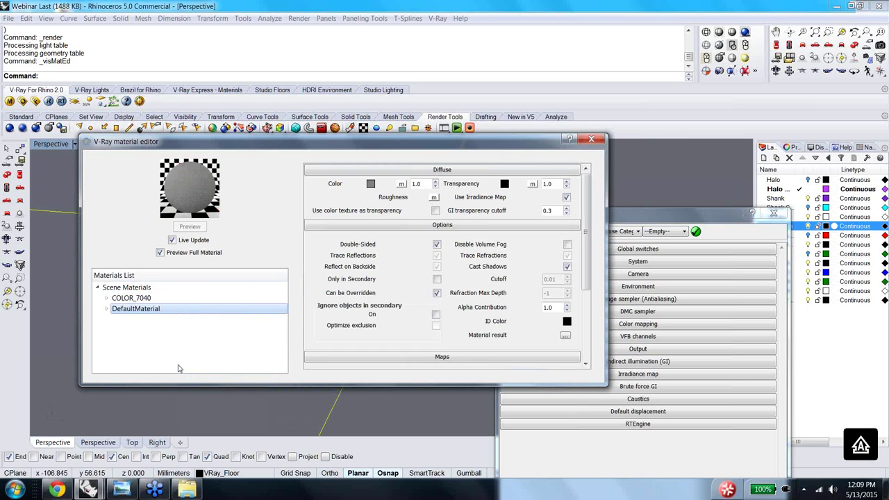
{"action": "type", "text": "g0"}
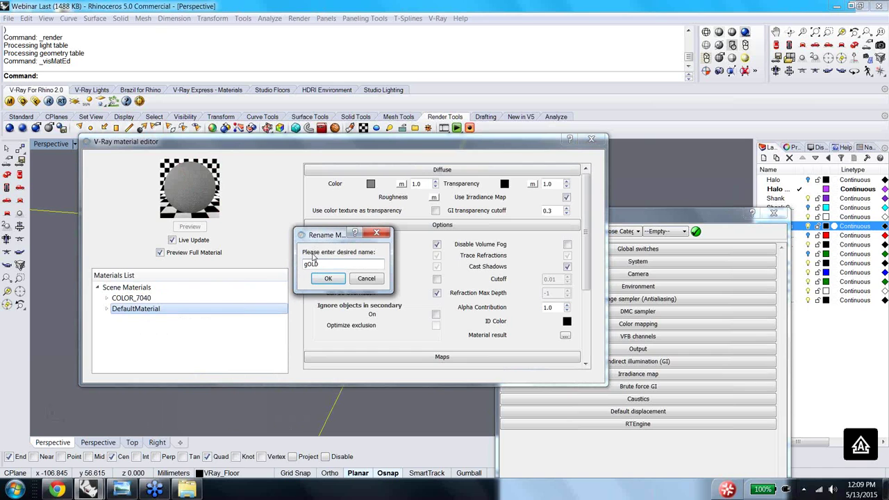
{"action": "key", "text": "BackSpace"}
{"action": "key", "text": "BackSpace"}
{"action": "key", "text": "Caps_Lock"}
{"action": "type", "text": "Gold"}
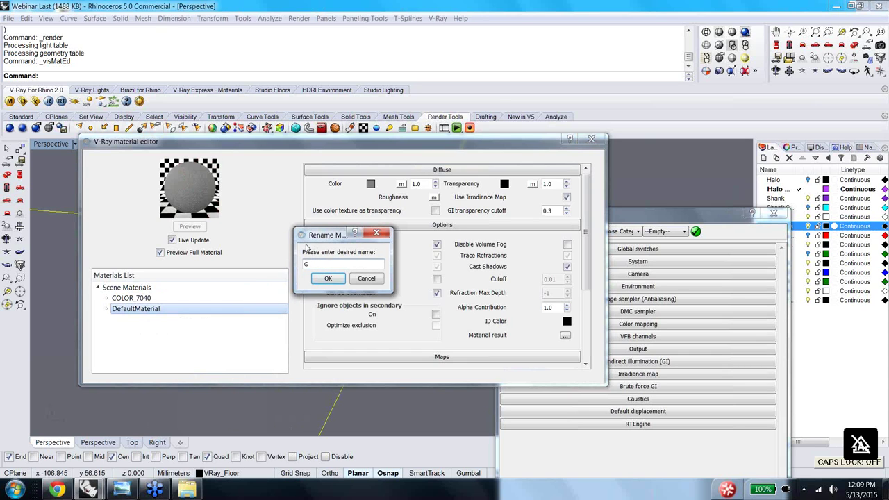
{"action": "left_click", "coordinate": [328, 278]}
Step: Add a VRayBRDF layer to the Gold material and expand the material to list its layers
{"action": "left_click", "coordinate": [121, 310]}
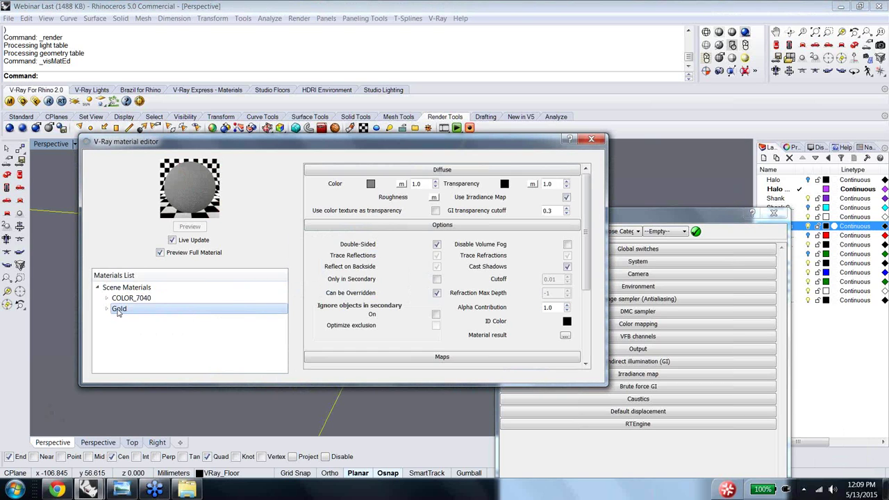
{"action": "right_click", "coordinate": [118, 312]}
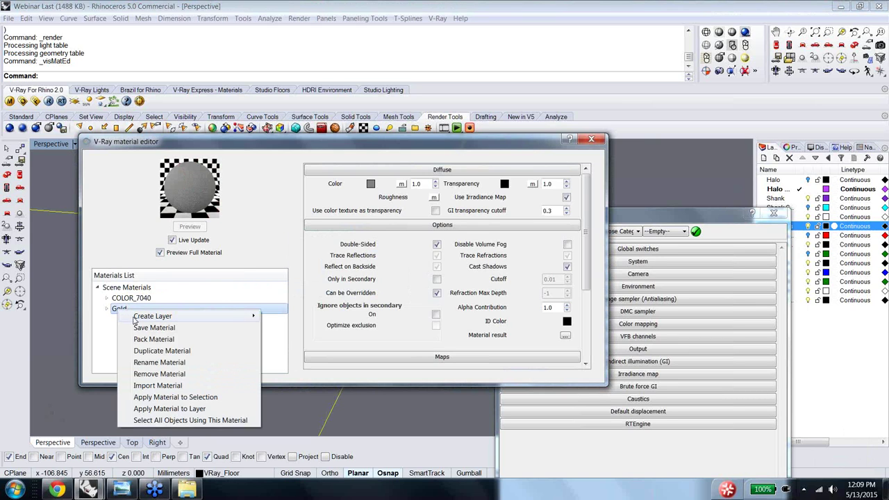
{"action": "mouse_move", "coordinate": [254, 318]}
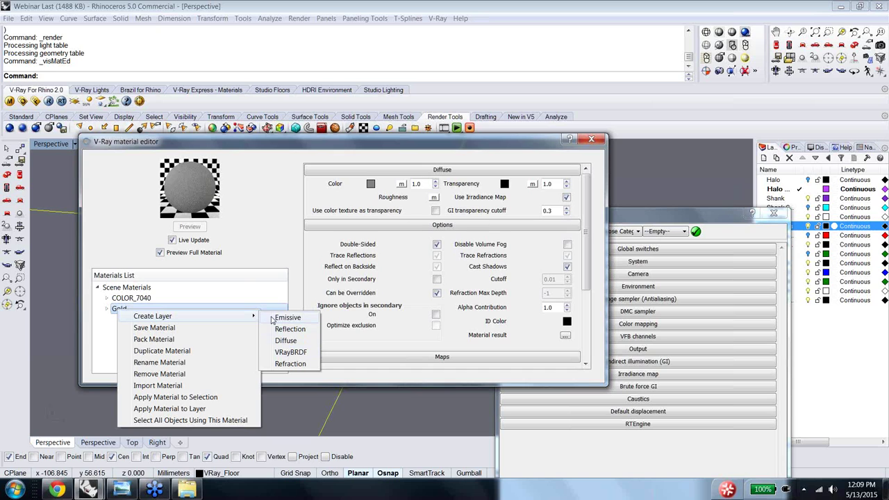
{"action": "left_click", "coordinate": [298, 353]}
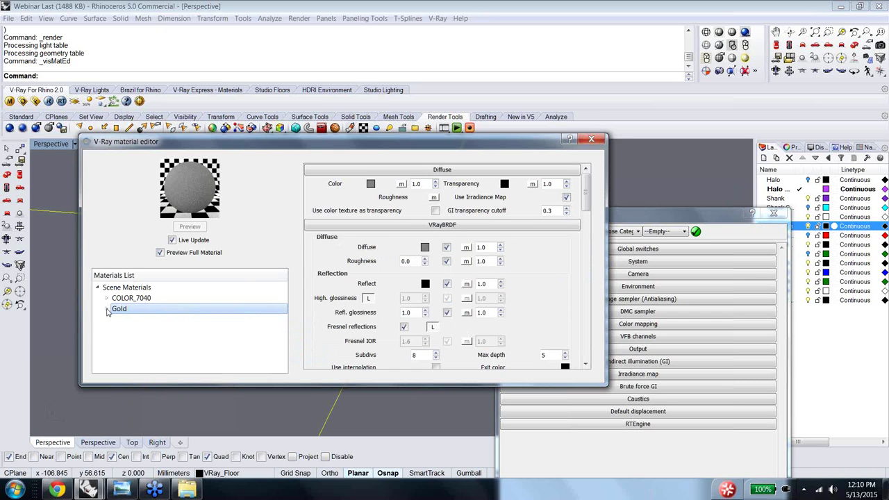
{"action": "left_click", "coordinate": [107, 310]}
{"action": "left_click", "coordinate": [107, 310]}
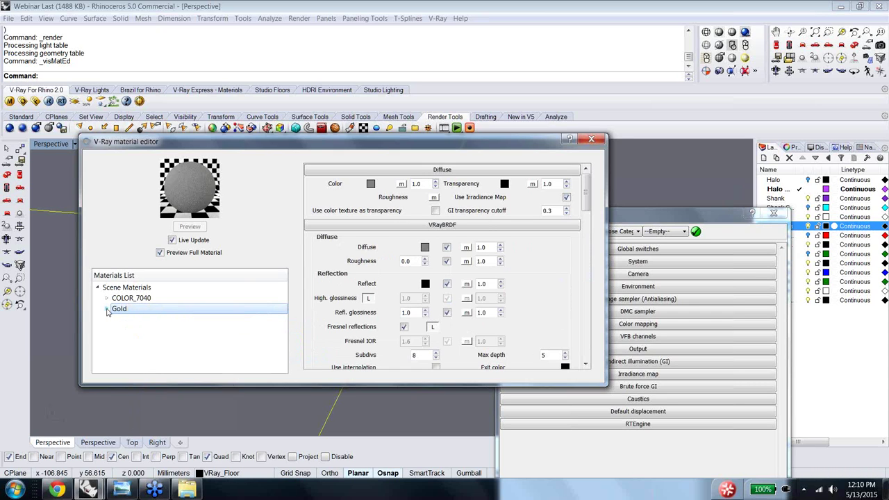
{"action": "left_click", "coordinate": [107, 310]}
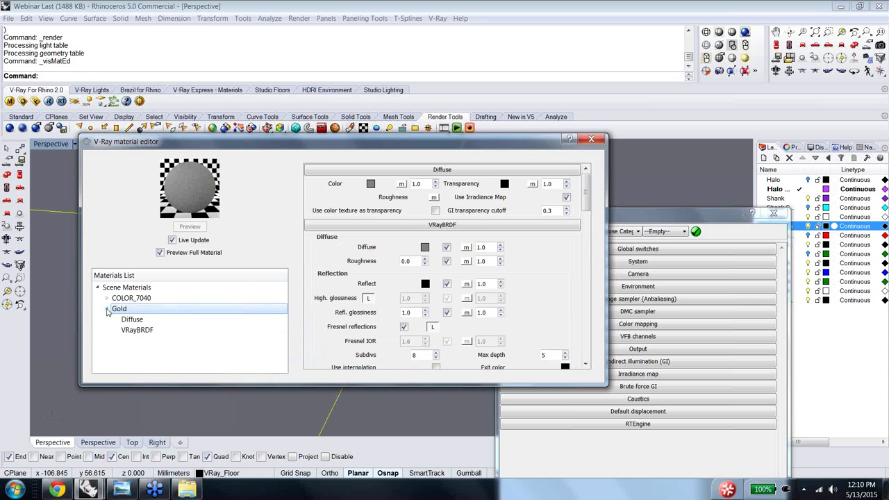
Step: Remove the Diffuse layer from the Gold material and select its remaining VRayBRDF layer
{"action": "right_click", "coordinate": [141, 321]}
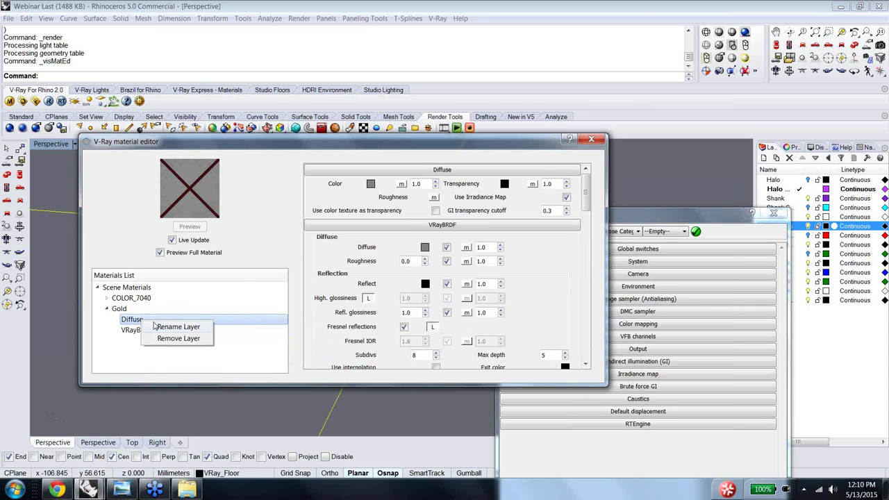
{"action": "left_click", "coordinate": [159, 339]}
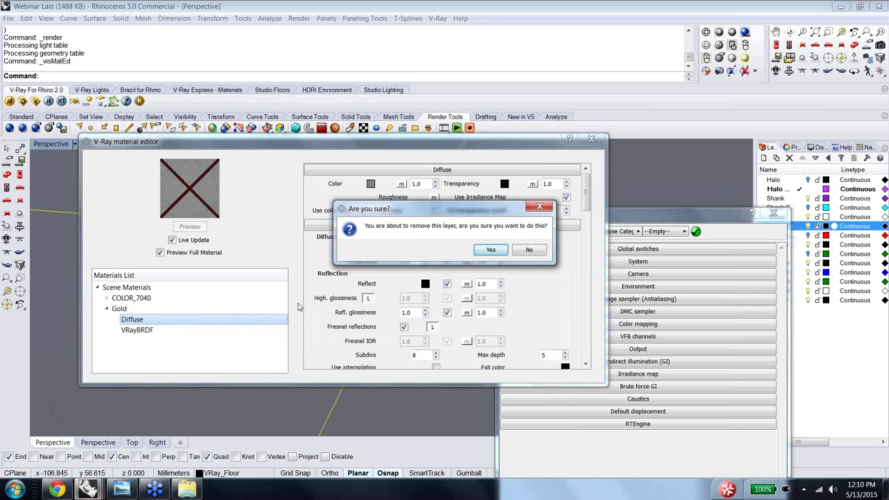
{"action": "left_click", "coordinate": [488, 250]}
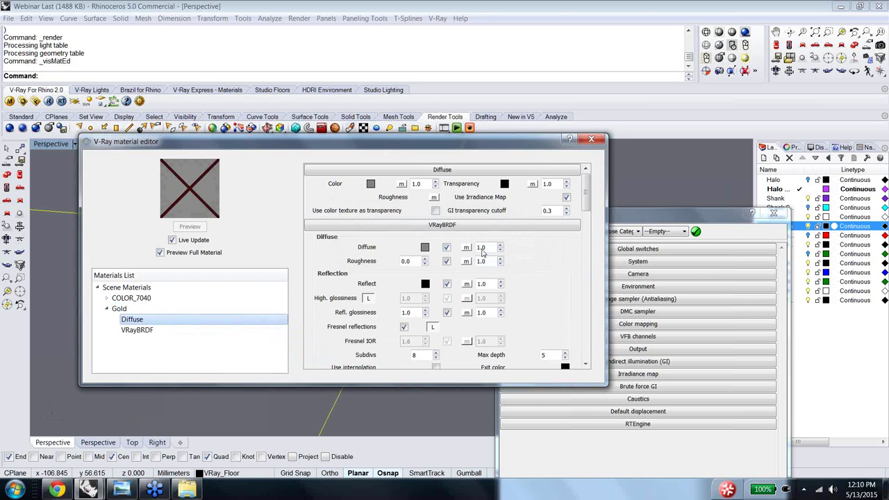
{"action": "left_click", "coordinate": [142, 322]}
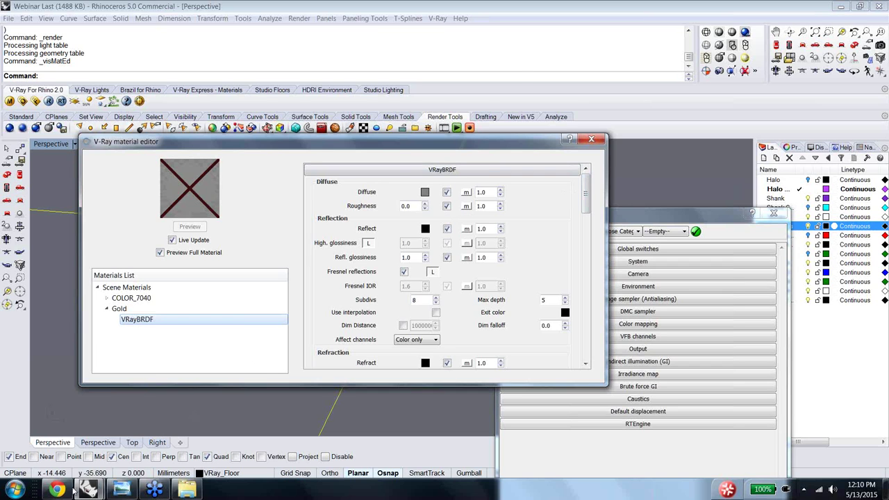
Step: Switch to Chrome, search Google Images for gold and examine the enlarged picture of stacked gold bars as a color reference
{"action": "mouse_move", "coordinate": [59, 490]}
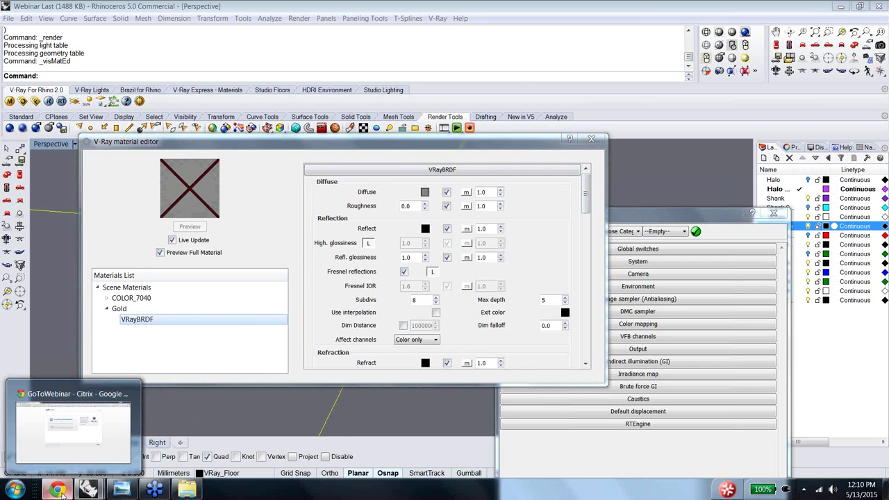
{"action": "left_click", "coordinate": [60, 490]}
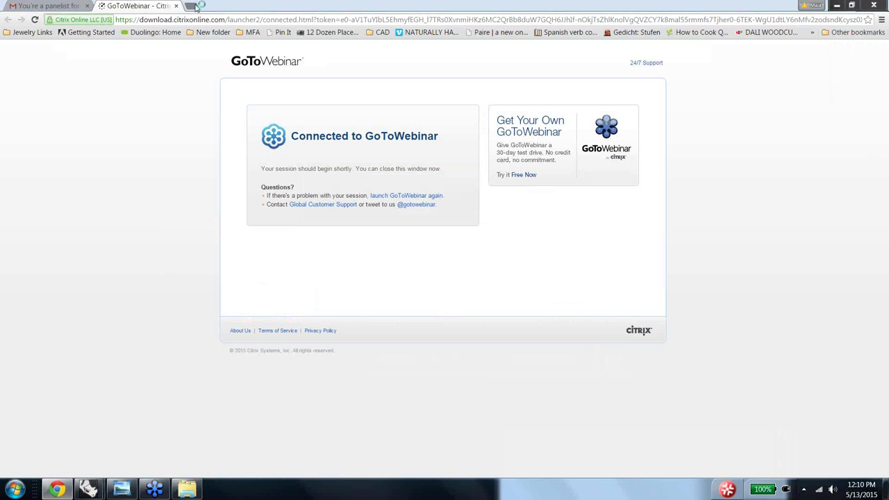
{"action": "left_click", "coordinate": [196, 6]}
{"action": "type", "text": "gold"}
{"action": "key", "text": "Return"}
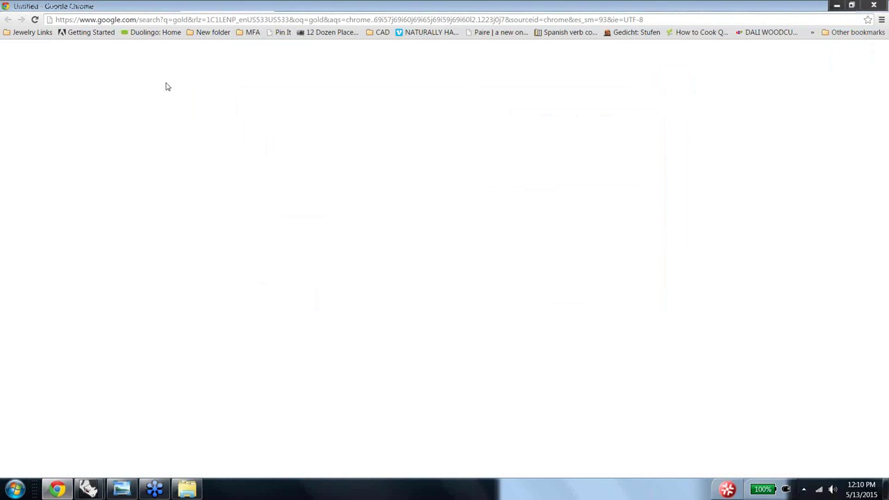
{"action": "left_click", "coordinate": [113, 19]}
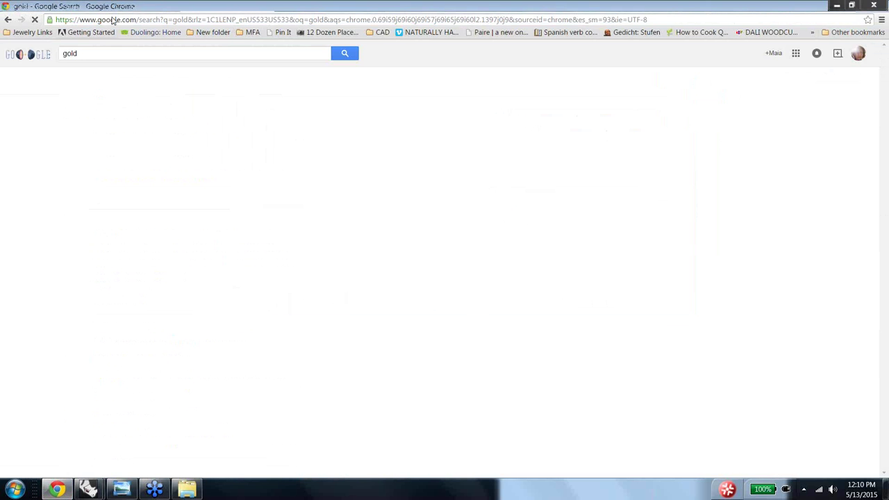
{"action": "left_click", "coordinate": [128, 83]}
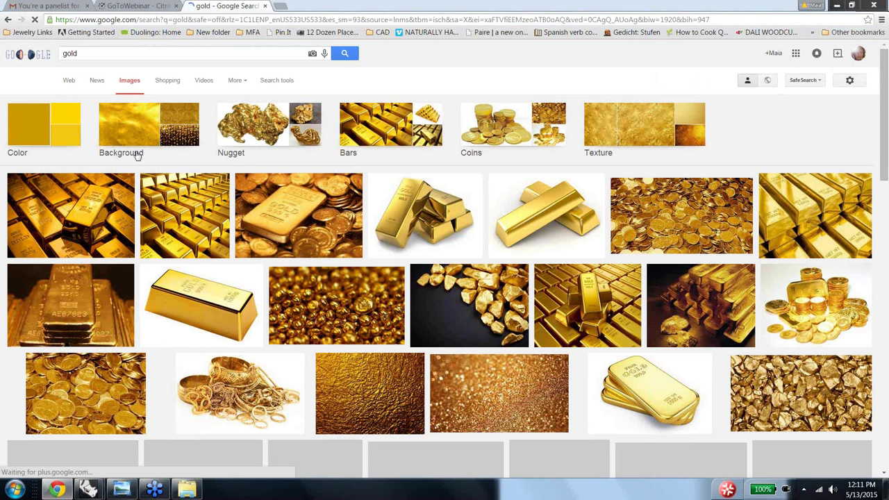
{"action": "left_click", "coordinate": [415, 214]}
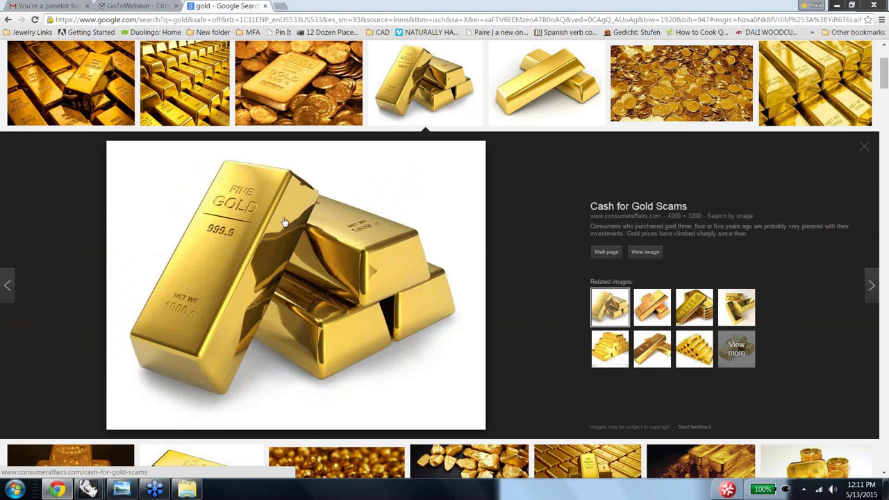
Step: Switch back to the Webinar Last model in Rhino
{"action": "left_click", "coordinate": [27, 7]}
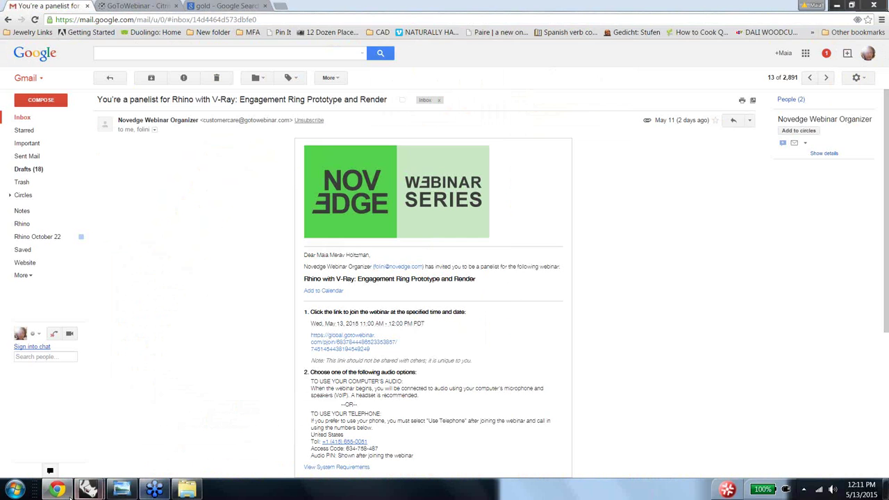
{"action": "mouse_move", "coordinate": [89, 489]}
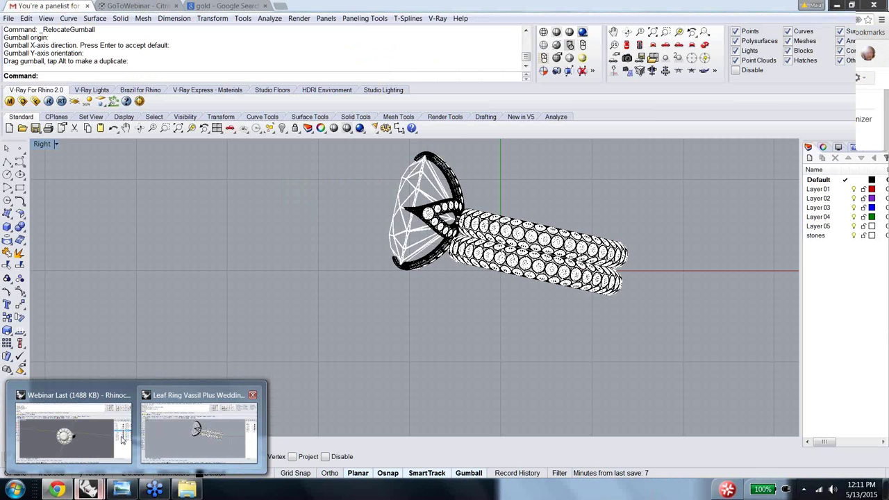
{"action": "left_click", "coordinate": [73, 435]}
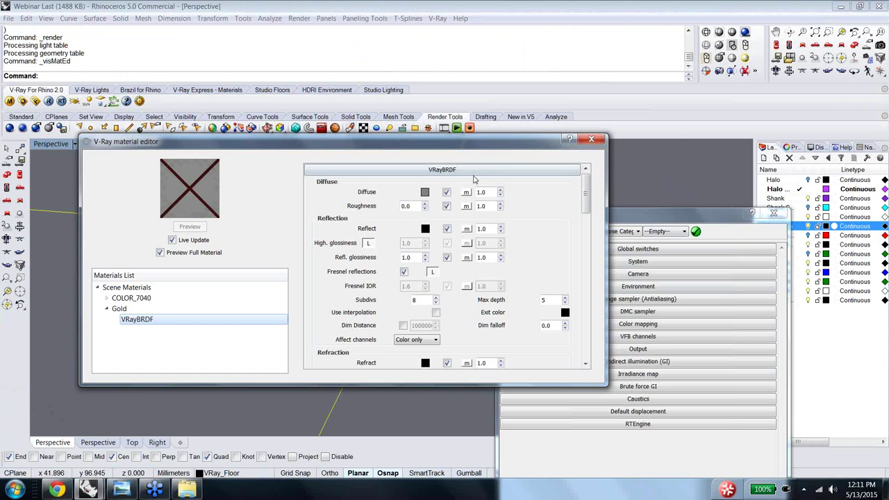
Step: Set the Gold material's VRayBRDF diffuse color to hue 40, saturation 170 and value 61
{"action": "left_click", "coordinate": [425, 192]}
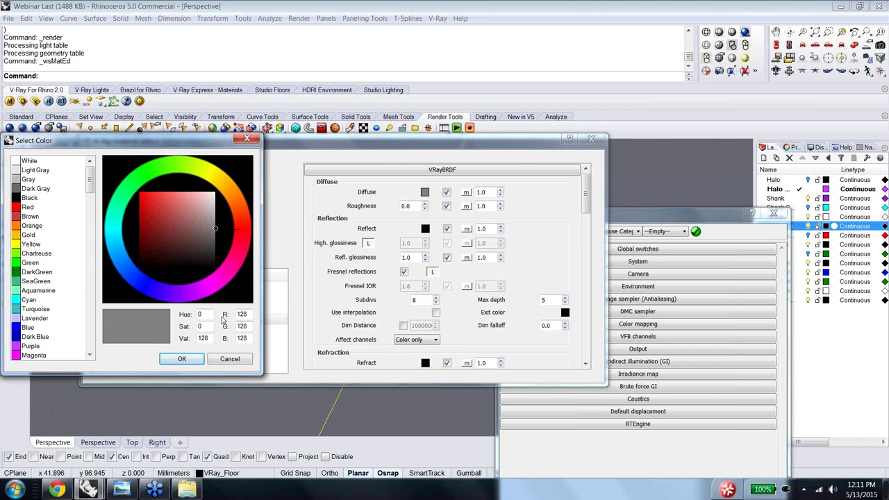
{"action": "double_click", "coordinate": [200, 314]}
{"action": "type", "text": "40"}
{"action": "left_click", "coordinate": [197, 327]}
{"action": "double_click", "coordinate": [198, 326]}
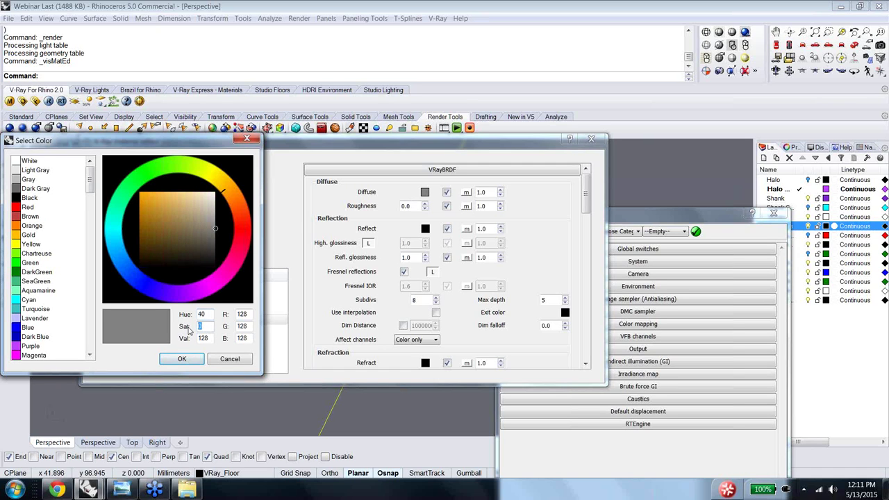
{"action": "type", "text": "170"}
{"action": "double_click", "coordinate": [211, 338]}
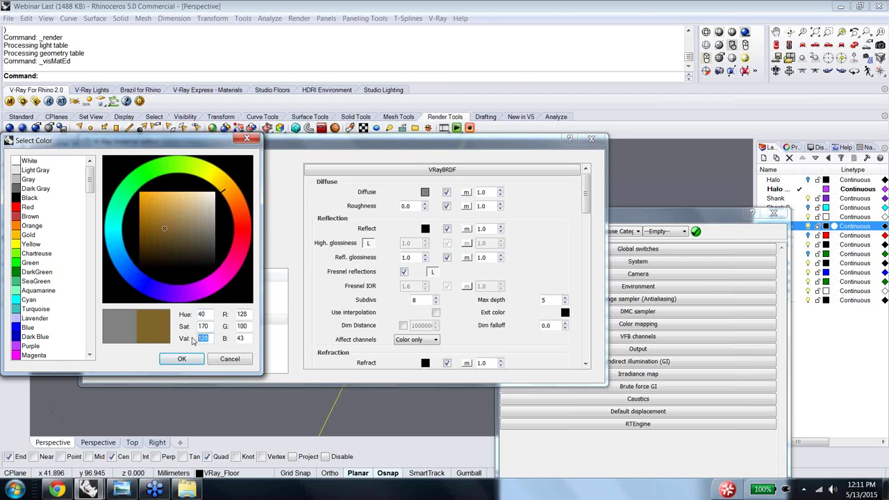
{"action": "type", "text": "61"}
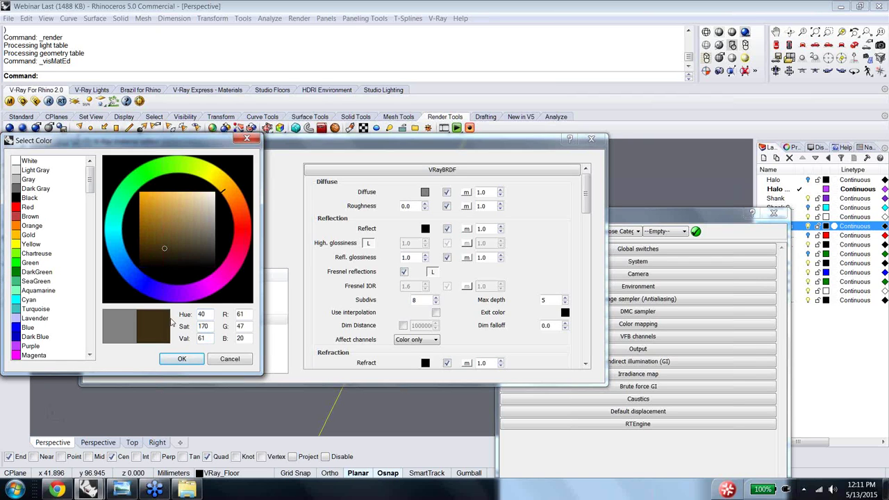
{"action": "left_click", "coordinate": [181, 359]}
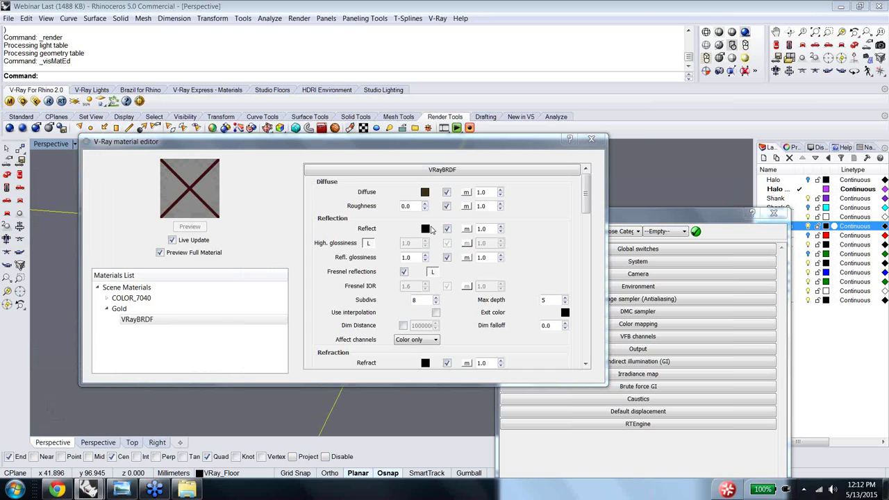
Step: Set the Gold material's VRayBRDF reflect color to hue 47, saturation 93 and value 241
{"action": "left_click", "coordinate": [426, 230]}
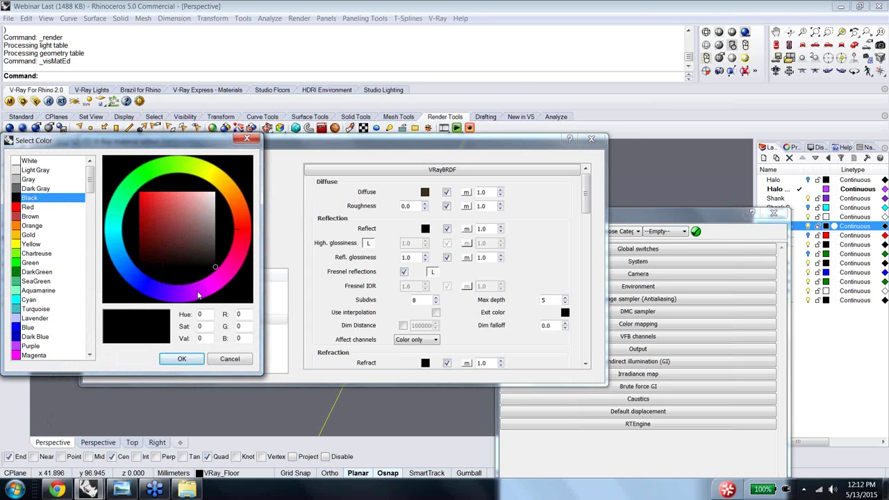
{"action": "double_click", "coordinate": [206, 314]}
{"action": "type", "text": "47"}
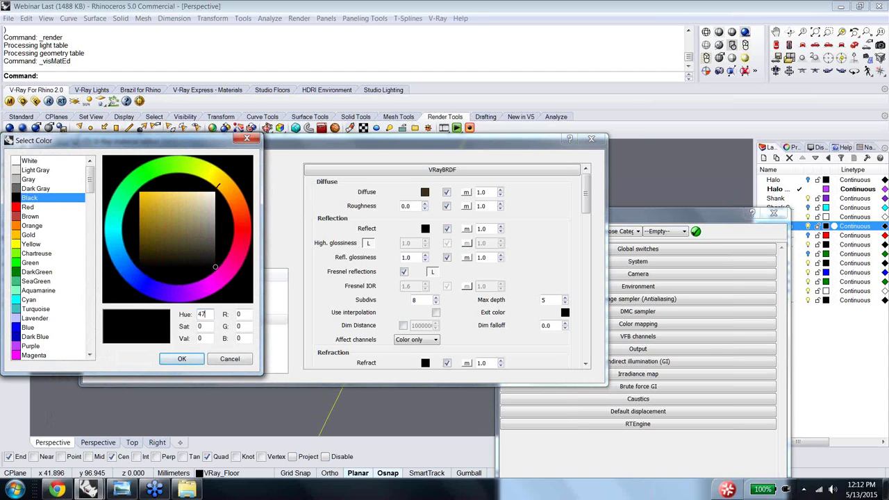
{"action": "double_click", "coordinate": [200, 326]}
{"action": "type", "text": "93"}
{"action": "double_click", "coordinate": [202, 339]}
{"action": "type", "text": "4"}
{"action": "type", "text": "2"}
{"action": "type", "text": "41"}
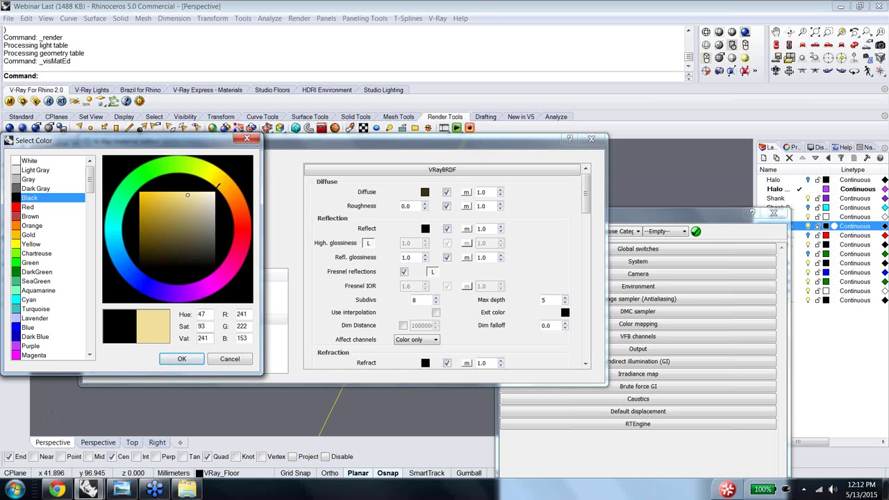
{"action": "left_click", "coordinate": [182, 359]}
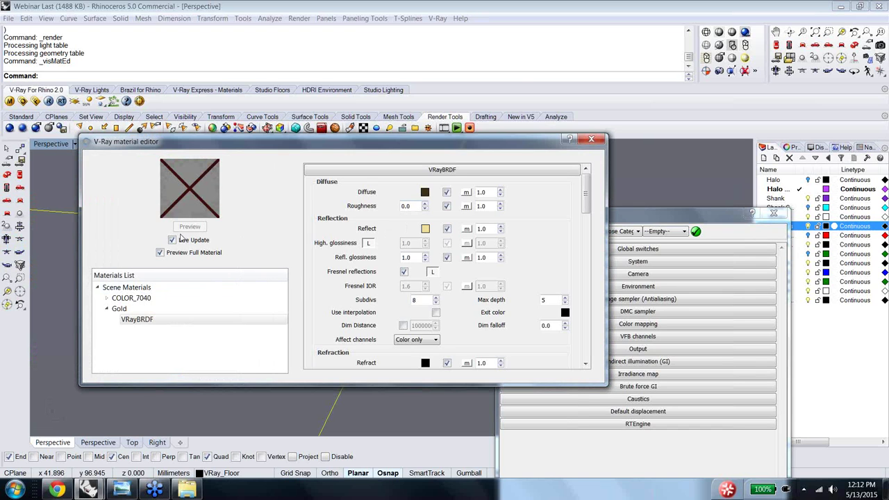
Step: Turn off Preview Full Material and Live Update for the material preview
{"action": "left_click", "coordinate": [178, 252]}
{"action": "left_click", "coordinate": [172, 240]}
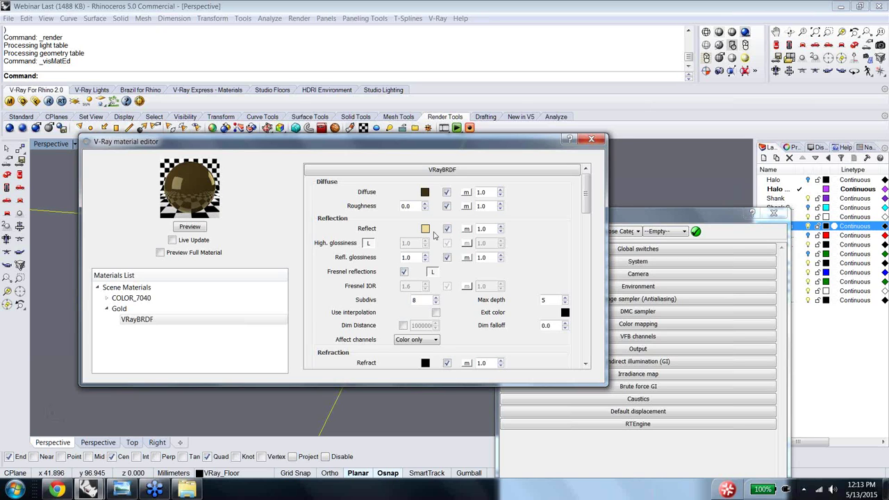
Step: Set the Gold material's reflection glossiness to 0.85 and unlock its Fresnel IOR
{"action": "scroll", "coordinate": [582, 201], "scroll_direction": "down", "scroll_amount": 1}
{"action": "scroll", "coordinate": [582, 201], "scroll_direction": "up", "scroll_amount": 1}
{"action": "left_click_drag", "start_coordinate": [414, 258], "coordinate": [392, 263]}
{"action": "type", "text": ".85"}
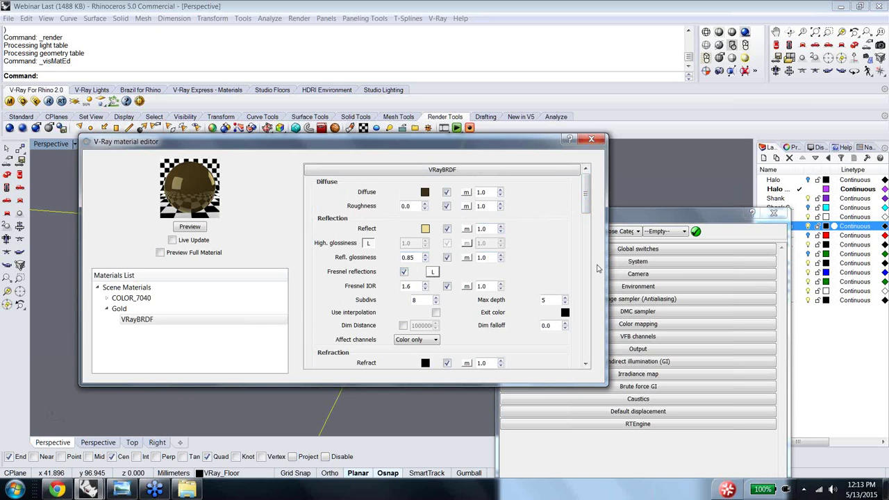
{"action": "mouse_move", "coordinate": [587, 201]}
{"action": "left_mouse_down"}
{"action": "mouse_move", "coordinate": [586, 248]}
{"action": "mouse_move", "coordinate": [580, 198]}
{"action": "left_mouse_up"}
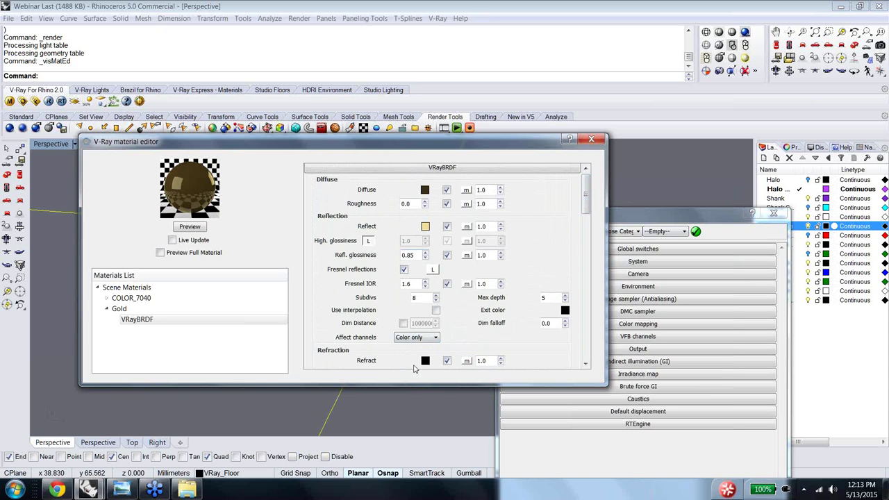
Step: Set the Gold material's Fresnel IOR to 25 and refresh the material preview
{"action": "left_click_drag", "start_coordinate": [410, 284], "coordinate": [391, 291]}
{"action": "type", "text": "25"}
{"action": "left_click", "coordinate": [192, 230]}
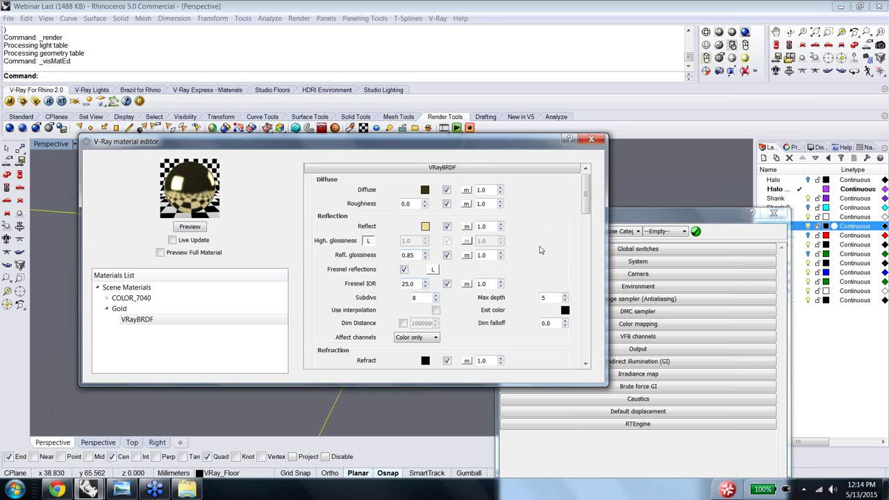
{"action": "left_click_drag", "start_coordinate": [585, 206], "coordinate": [586, 348]}
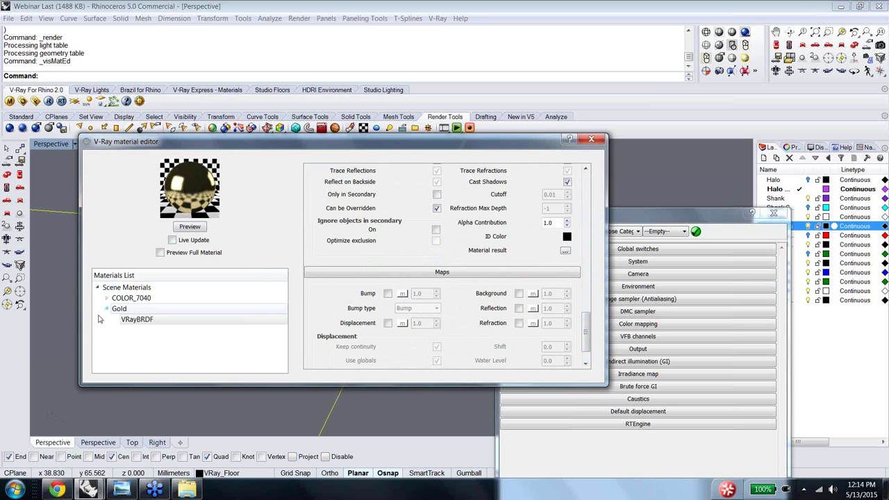
{"action": "left_click", "coordinate": [146, 320]}
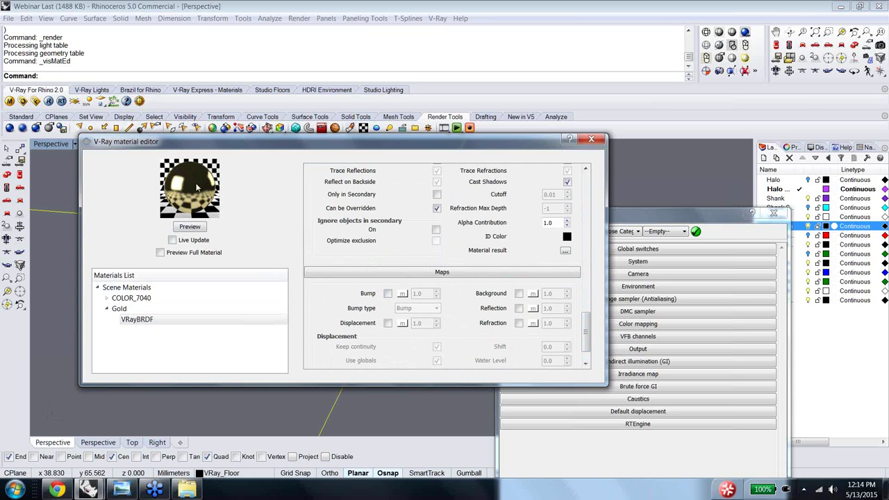
{"action": "left_click_drag", "start_coordinate": [581, 332], "coordinate": [585, 184]}
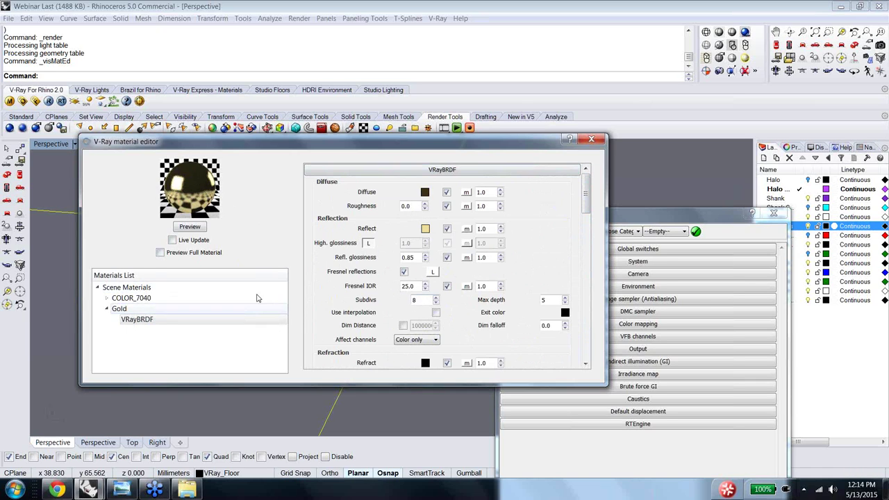
Step: Add a Reflection layer to the Gold material and refresh the preview, keeping the layer's default white reflection color
{"action": "left_click", "coordinate": [158, 321]}
{"action": "right_click", "coordinate": [128, 313]}
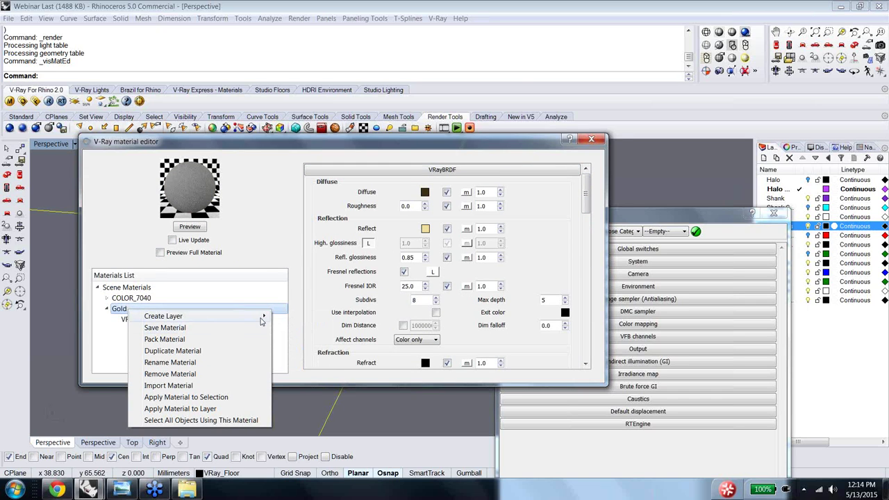
{"action": "mouse_move", "coordinate": [264, 319]}
{"action": "left_click", "coordinate": [284, 336]}
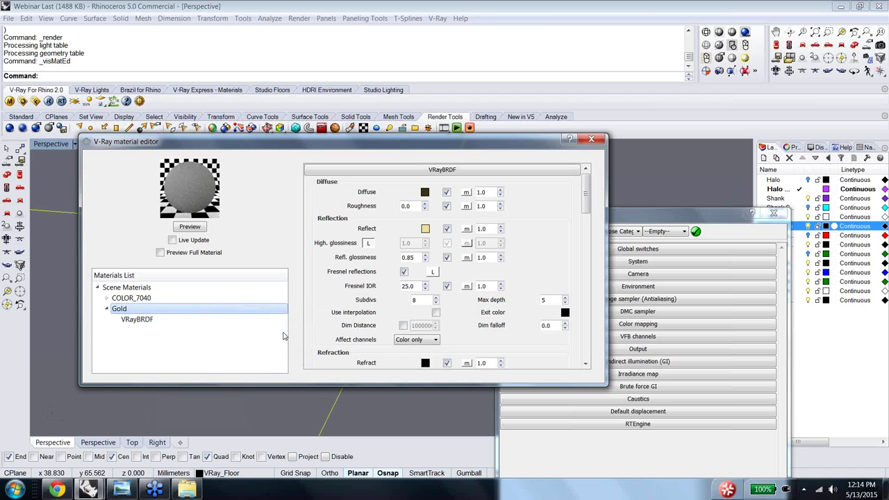
{"action": "left_click", "coordinate": [172, 311]}
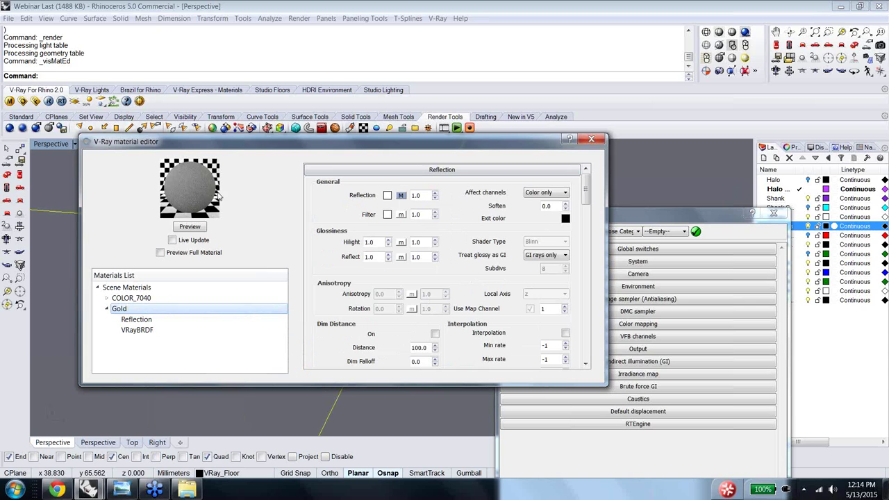
{"action": "left_click", "coordinate": [195, 231]}
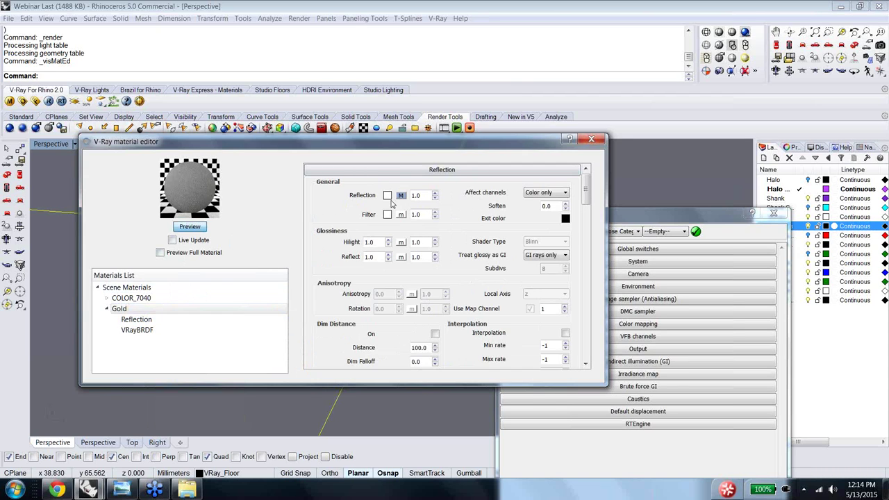
{"action": "left_click", "coordinate": [388, 196]}
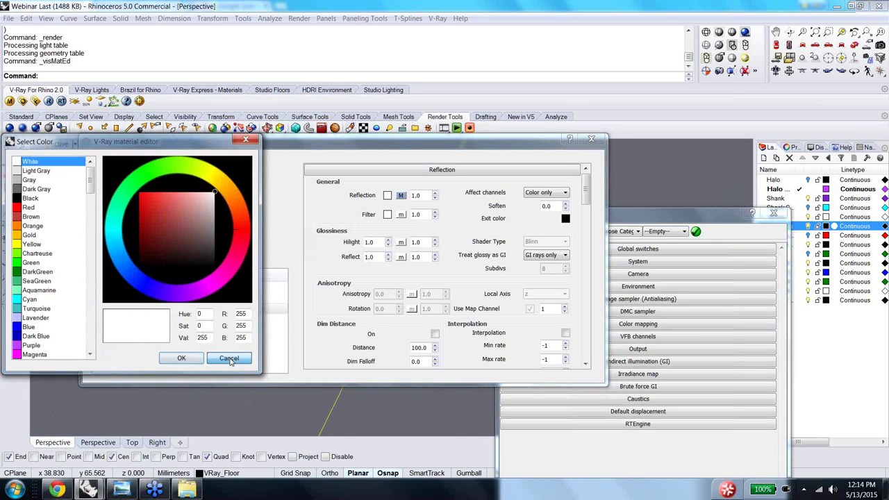
{"action": "left_click", "coordinate": [230, 359]}
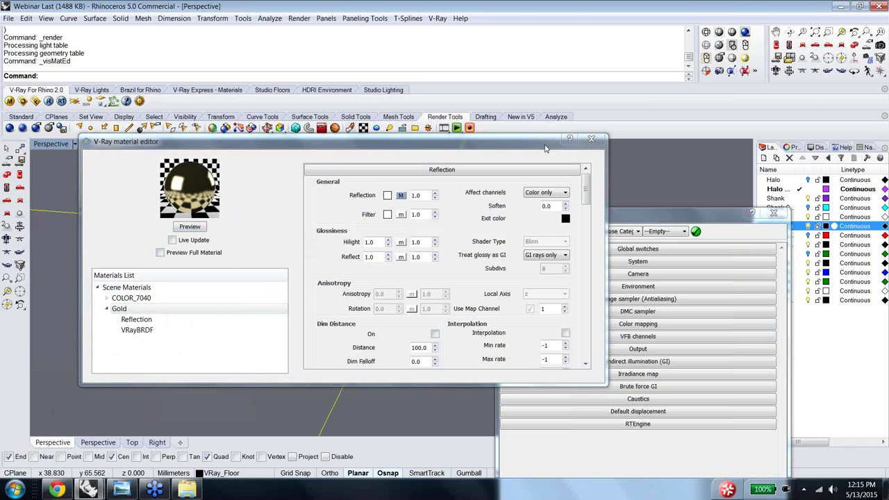
Step: Reopen the V-Ray material editor narrower and clear of the ring, and close the V-Ray option editor
{"action": "left_click", "coordinate": [593, 141]}
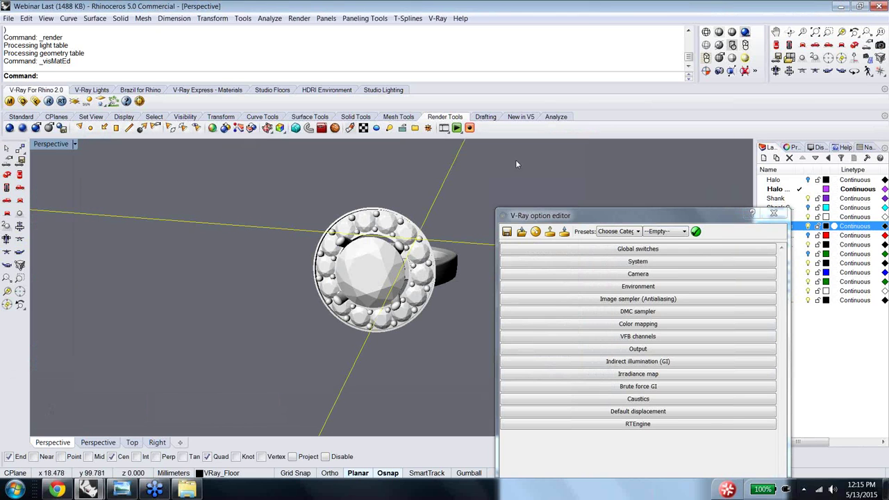
{"action": "left_click", "coordinate": [10, 101]}
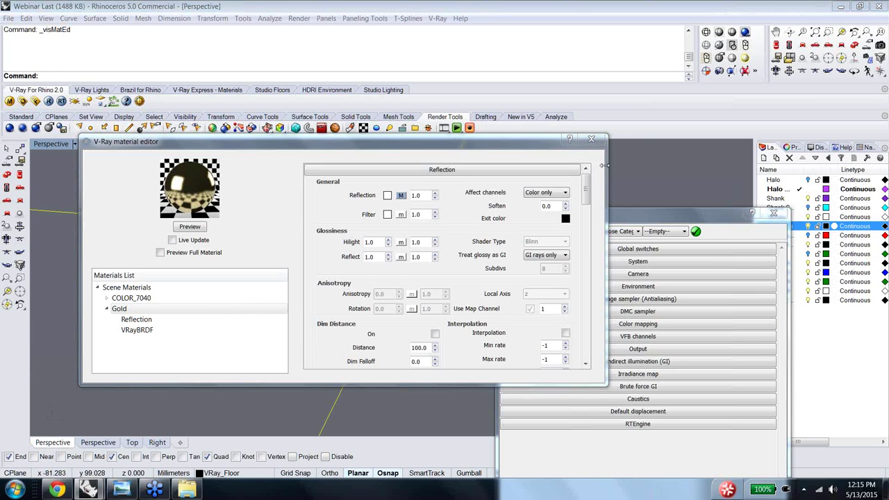
{"action": "left_click_drag", "start_coordinate": [604, 164], "coordinate": [478, 167]}
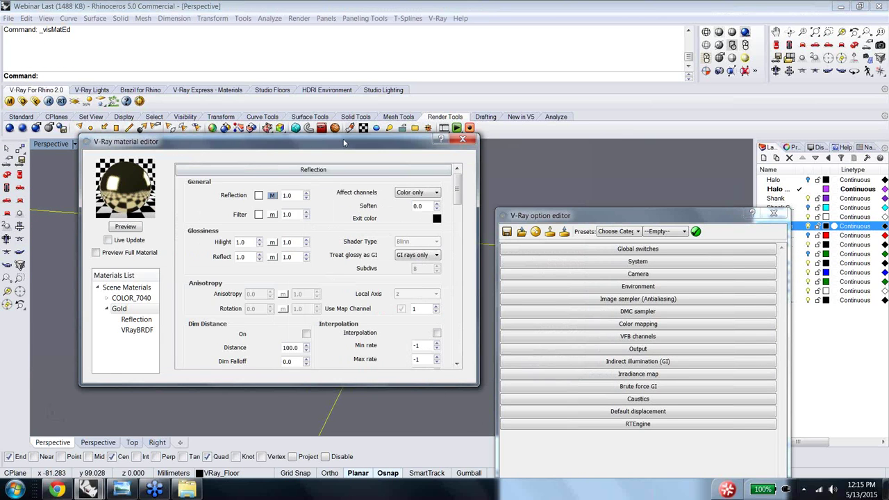
{"action": "left_click_drag", "start_coordinate": [343, 142], "coordinate": [736, 297]}
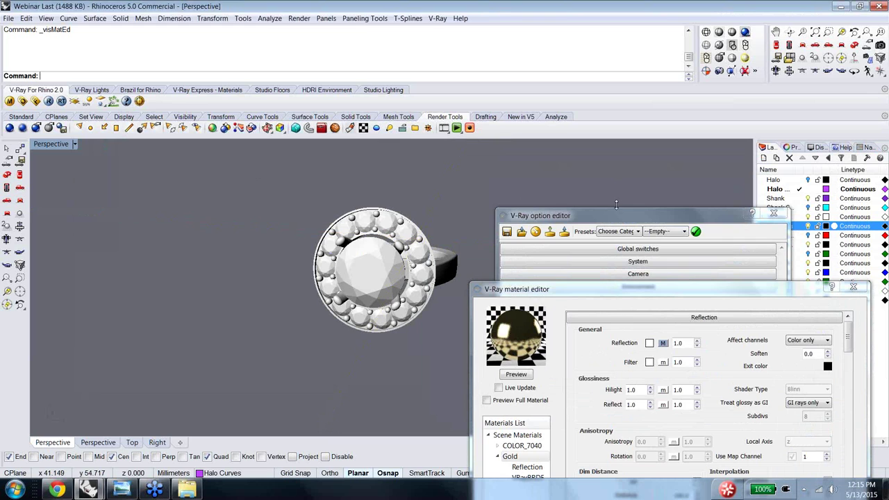
{"action": "left_click", "coordinate": [778, 215]}
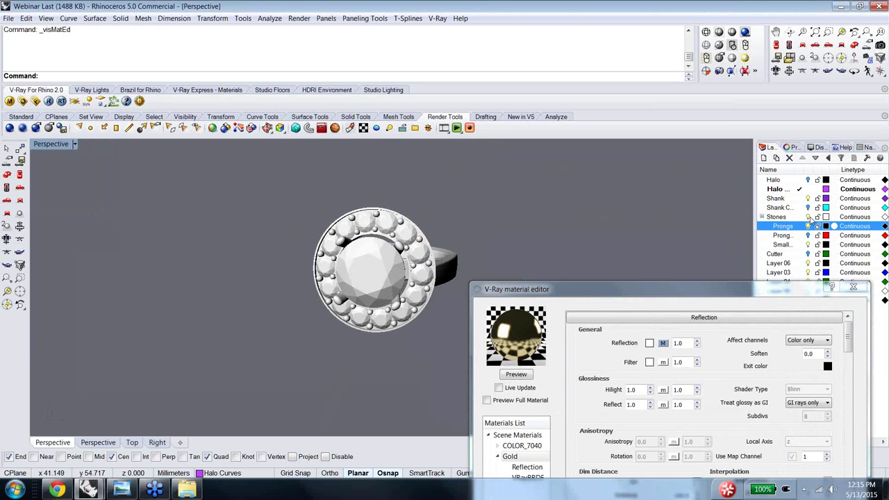
Step: Lock the Stones layer and the floor surface, undoing the accidental move of the floor
{"action": "left_click", "coordinate": [806, 217]}
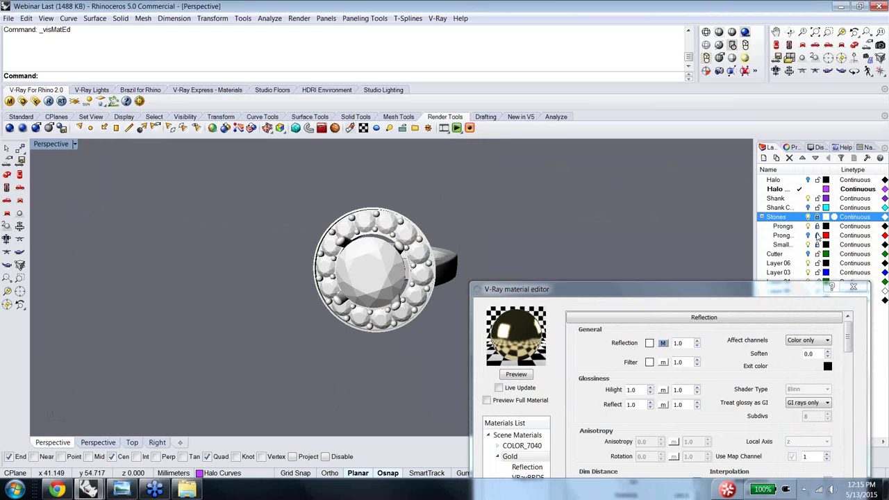
{"action": "left_click_drag", "start_coordinate": [268, 180], "coordinate": [314, 181]}
{"action": "key", "text": "ctrl+z"}
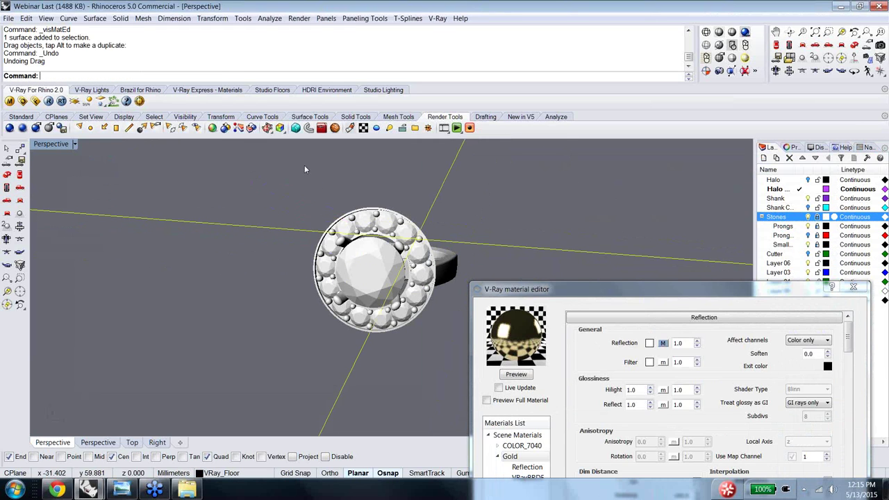
{"action": "type", "text": "Lock"}
{"action": "key", "text": "Return"}
Step: Apply the Gold material to all unlocked metal parts of the ring and clear the selection
{"action": "left_click_drag", "start_coordinate": [248, 170], "coordinate": [464, 364]}
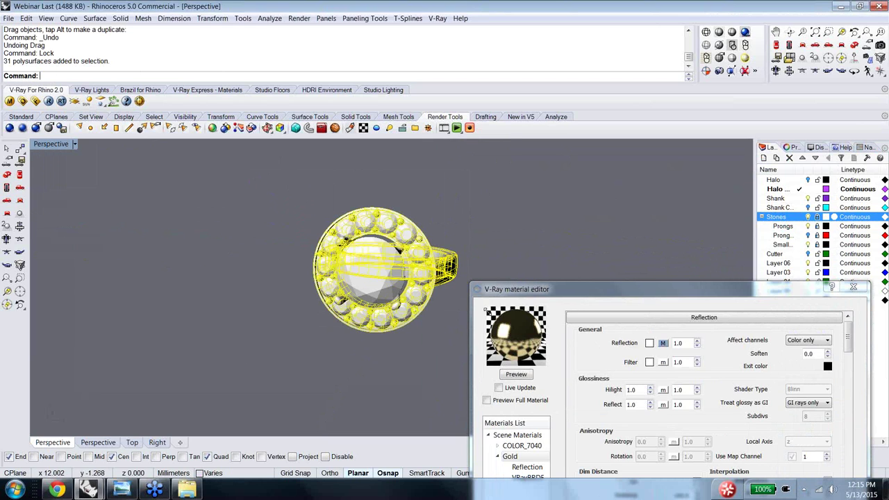
{"action": "left_click_drag", "start_coordinate": [592, 291], "coordinate": [592, 200]}
{"action": "right_click", "coordinate": [509, 364]}
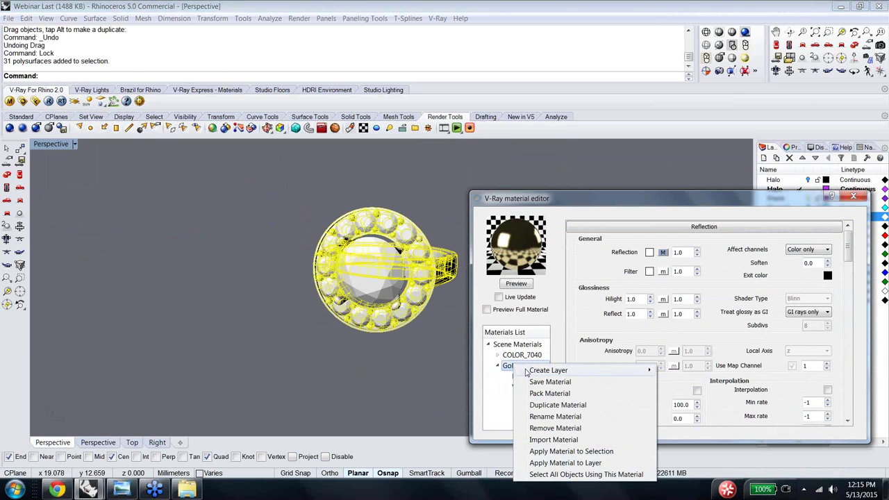
{"action": "left_click", "coordinate": [559, 453]}
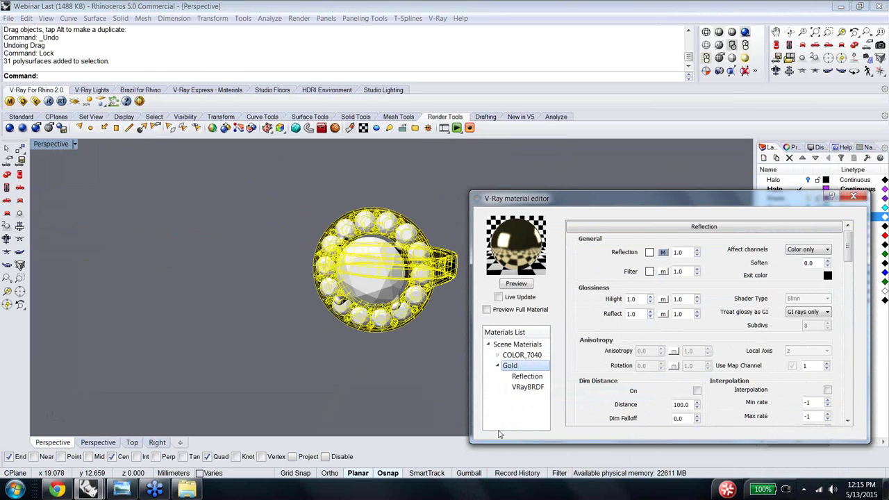
{"action": "left_click", "coordinate": [392, 376]}
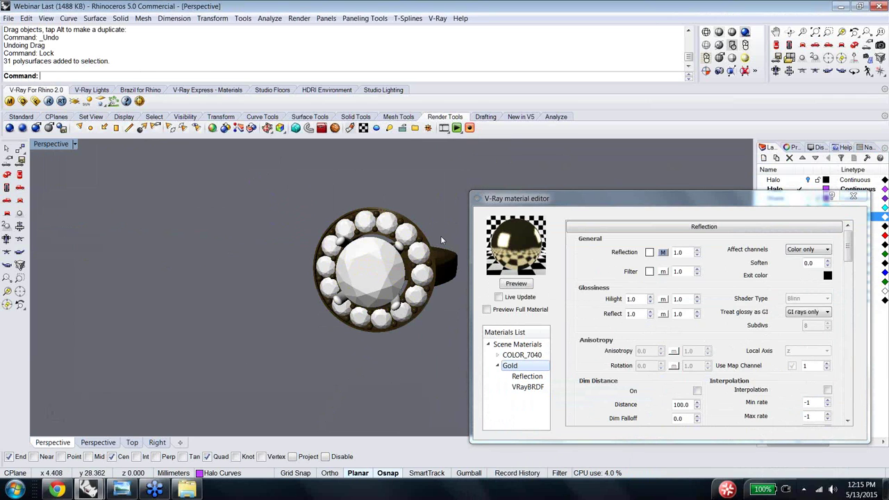
Step: Examine which layer holds the center stone's prongs by selecting individual parts and all objects on Layer 06
{"action": "left_click", "coordinate": [410, 253]}
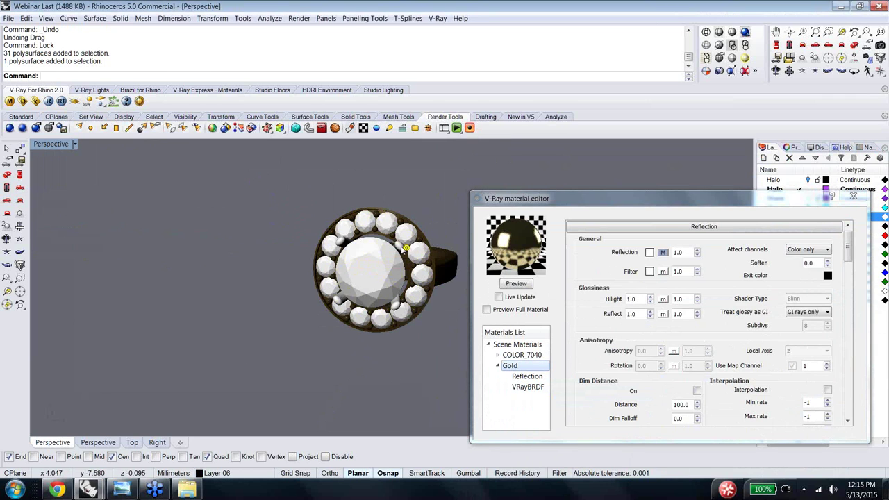
{"action": "left_click", "coordinate": [421, 267]}
{"action": "left_click", "coordinate": [455, 196]}
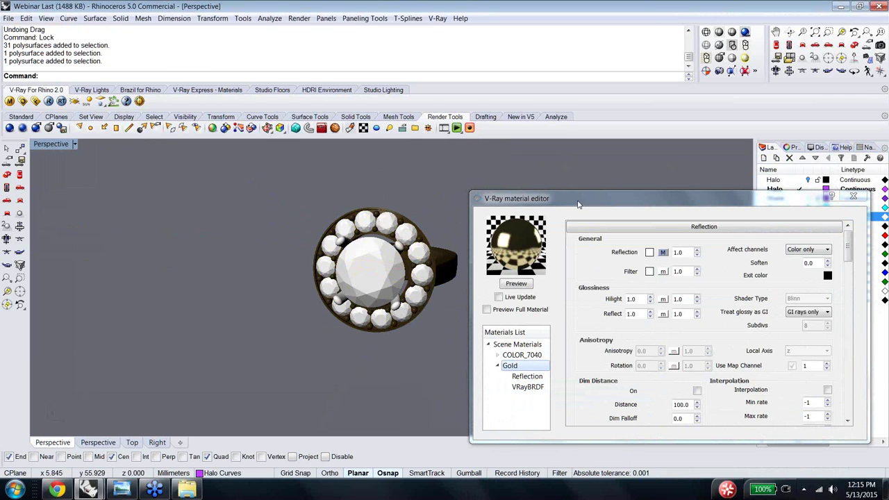
{"action": "left_click_drag", "start_coordinate": [587, 206], "coordinate": [639, 333]}
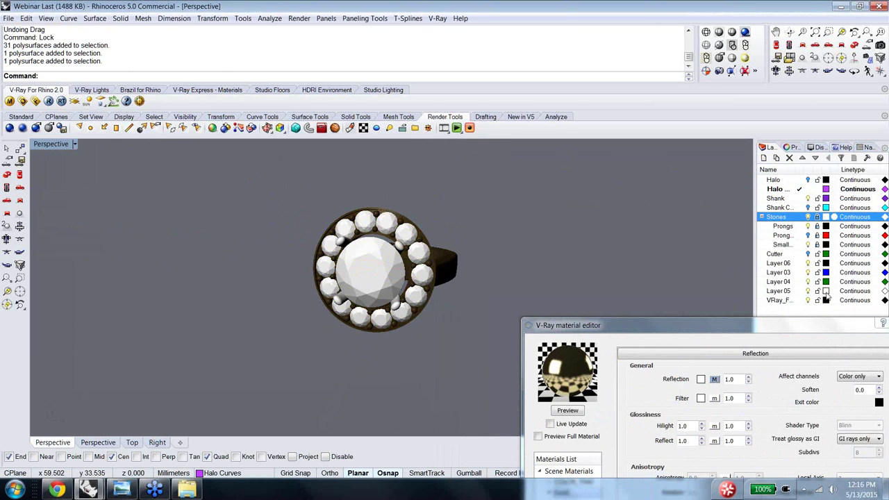
{"action": "right_click", "coordinate": [789, 266]}
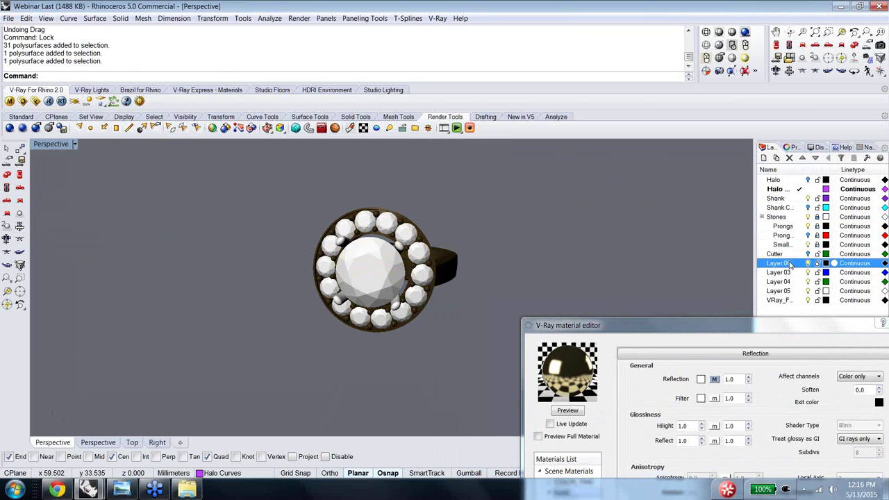
{"action": "left_click", "coordinate": [797, 176]}
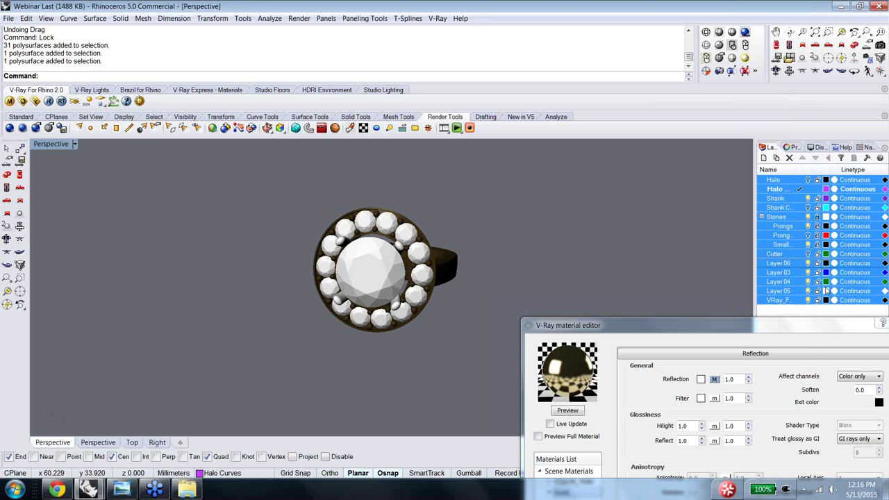
{"action": "left_click", "coordinate": [831, 310]}
{"action": "right_click", "coordinate": [796, 266]}
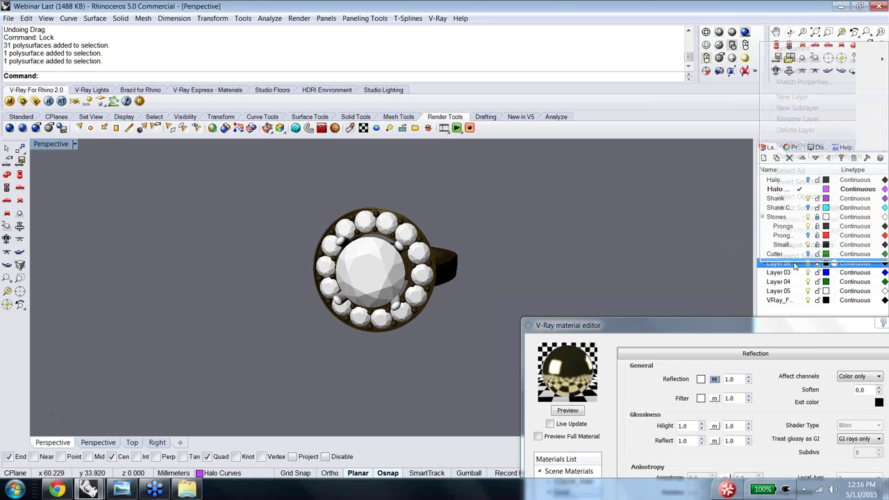
{"action": "left_click", "coordinate": [812, 198]}
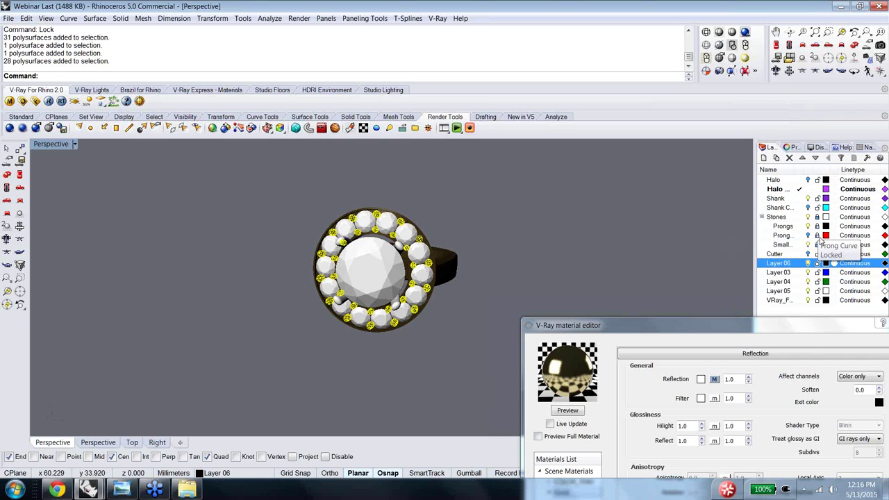
Step: Try to unlock the individually locked object, and undo the unlock
{"action": "left_click", "coordinate": [818, 237]}
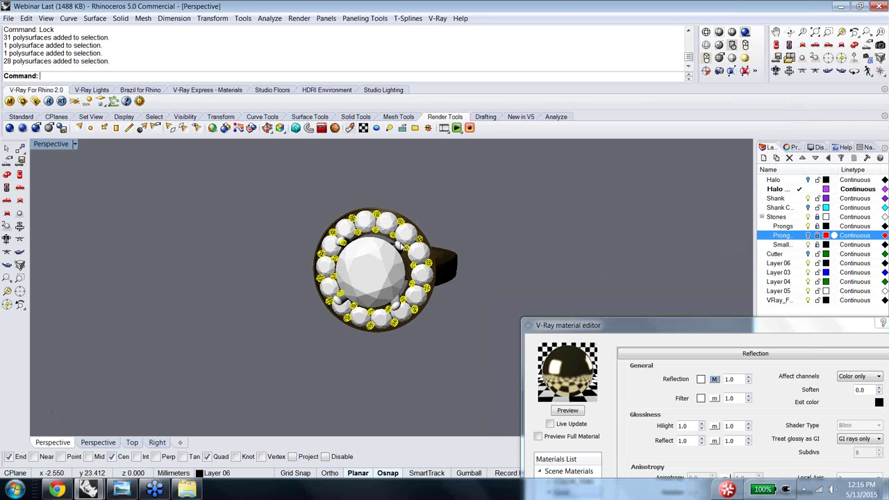
{"action": "left_click", "coordinate": [415, 243]}
{"action": "left_click", "coordinate": [493, 186]}
{"action": "type", "text": "Unlock"}
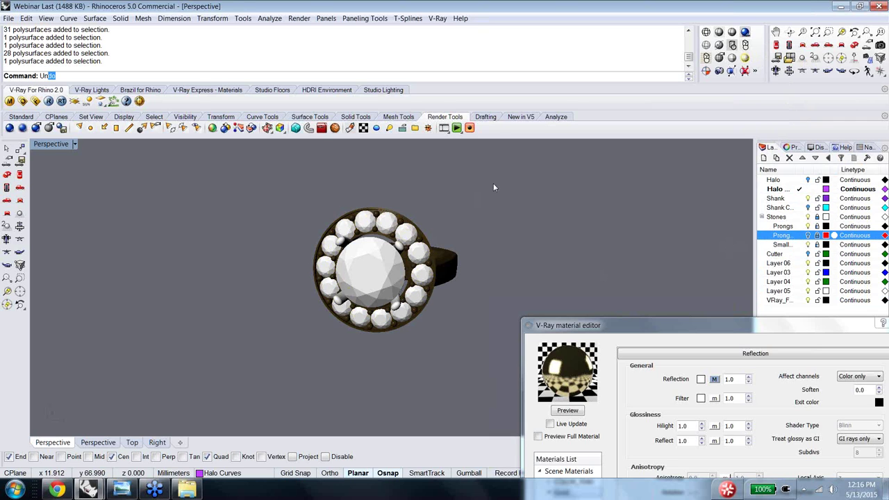
{"action": "key", "text": "Return"}
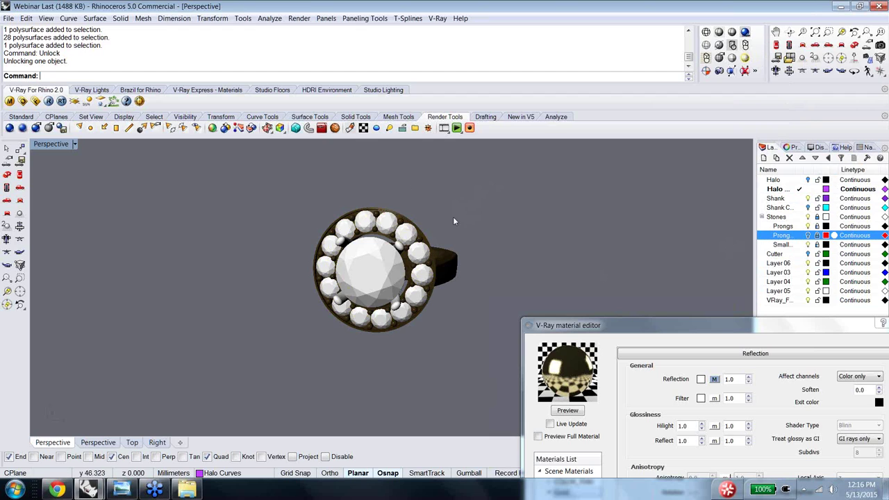
{"action": "key", "text": "ctrl+z"}
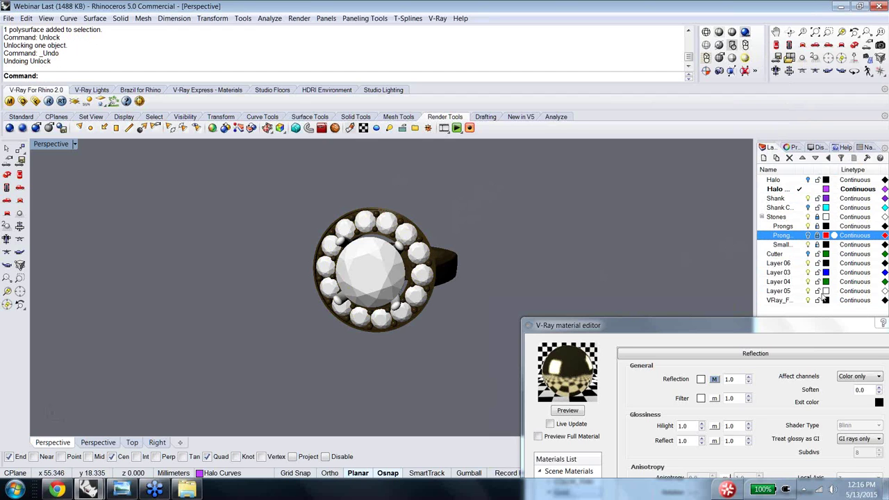
Step: Unlock the Stones layer containing the prongs
{"action": "left_click", "coordinate": [818, 246]}
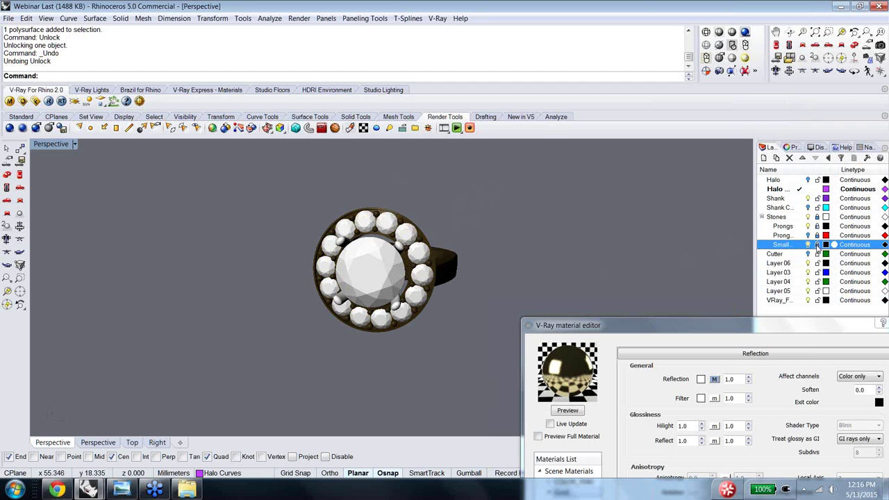
{"action": "left_click", "coordinate": [400, 248]}
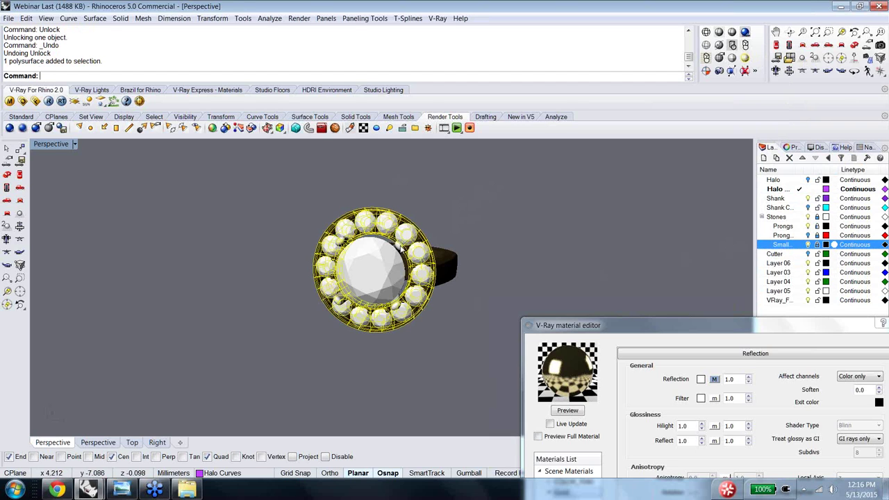
{"action": "left_click", "coordinate": [817, 216]}
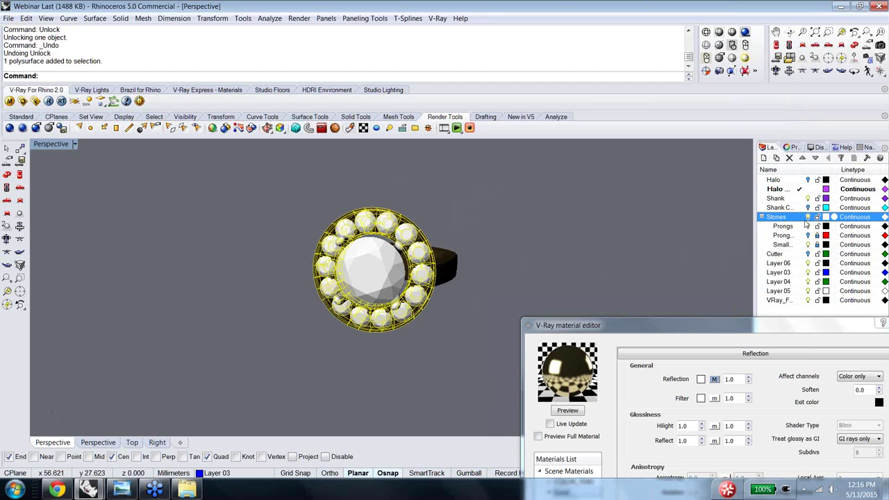
Step: Apply the Gold material to the four prongs holding the center stone and clear the selection
{"action": "left_click", "coordinate": [398, 248]}
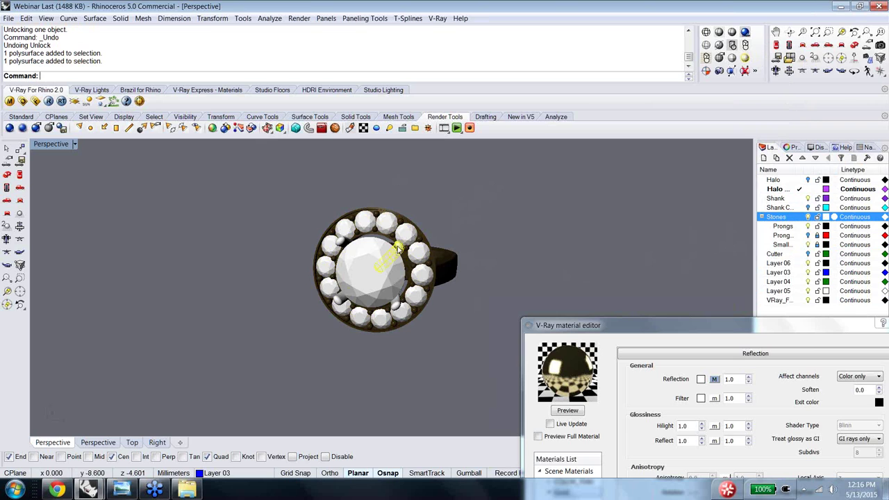
{"action": "left_click", "coordinate": [396, 308]}
{"action": "left_click", "coordinate": [338, 300], "text": "shift"}
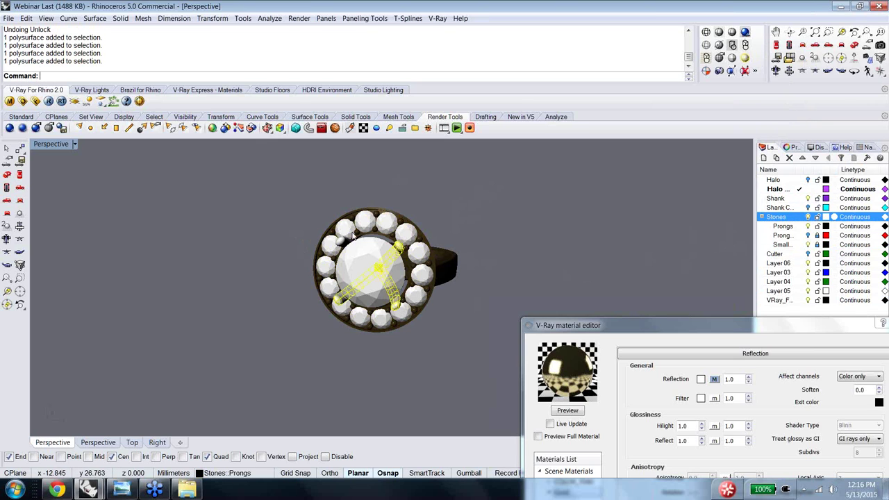
{"action": "left_click", "coordinate": [342, 244], "text": "shift"}
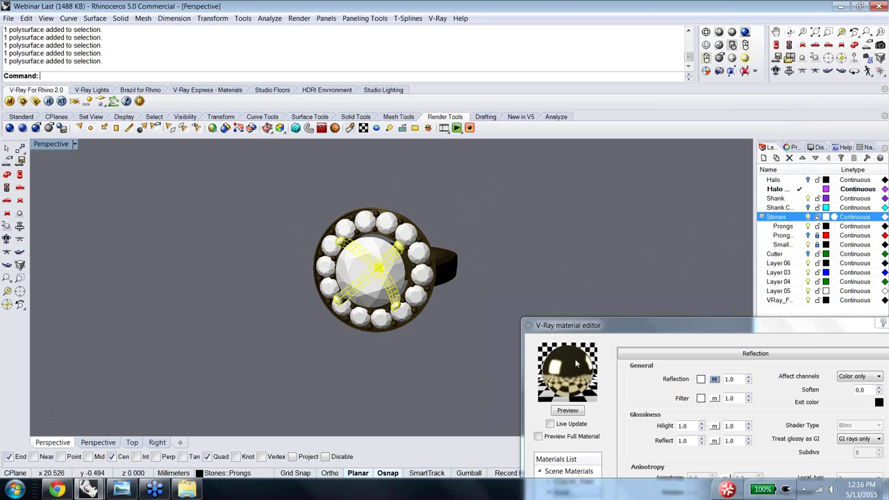
{"action": "left_click_drag", "start_coordinate": [625, 325], "coordinate": [630, 159]}
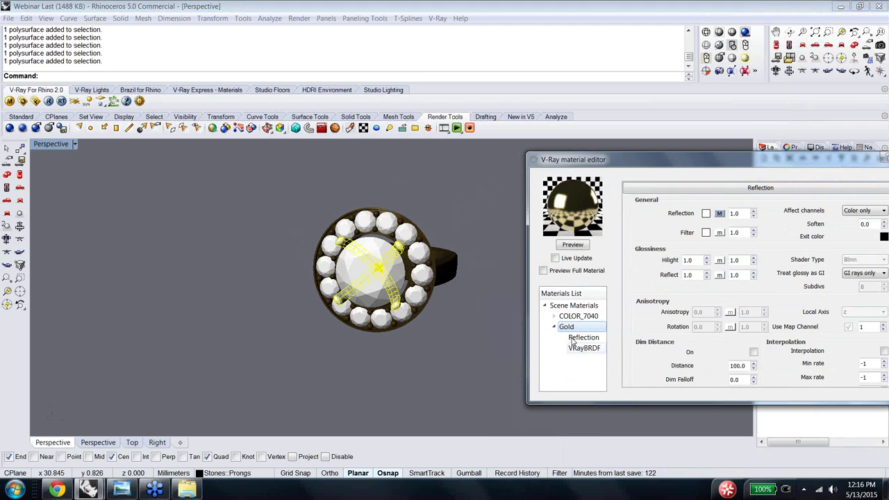
{"action": "right_click", "coordinate": [575, 331]}
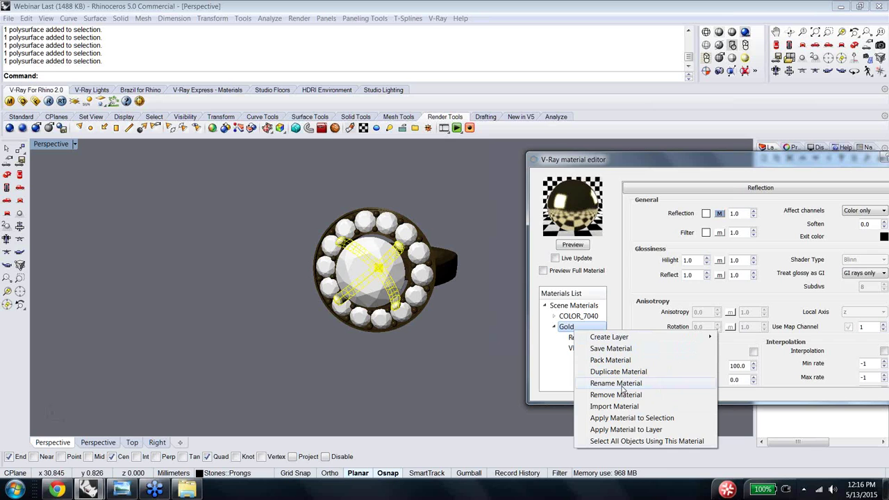
{"action": "left_click", "coordinate": [637, 417]}
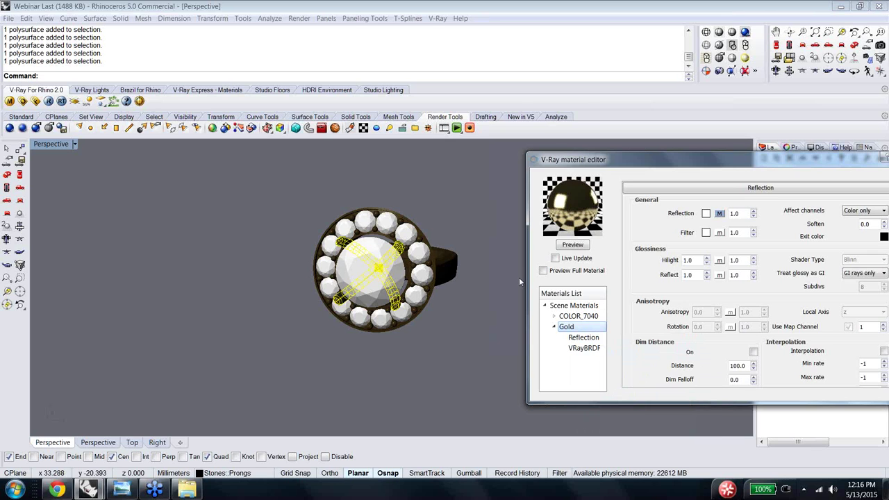
{"action": "left_click", "coordinate": [483, 268]}
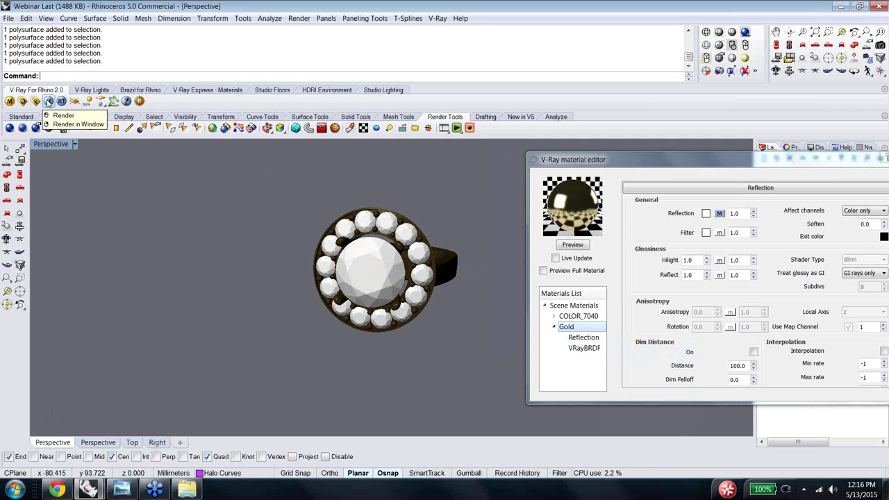
Step: Run a V-Ray RT test render of the ring, stop it and close the frame buffer
{"action": "left_click", "coordinate": [61, 101]}
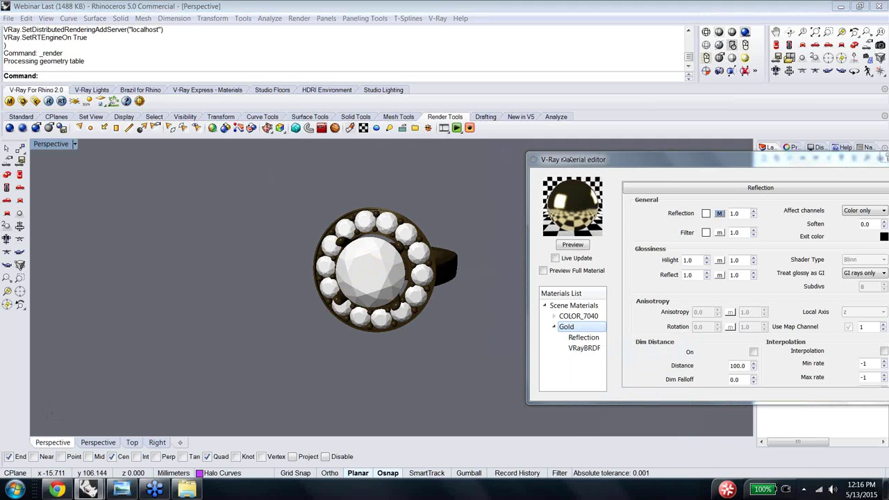
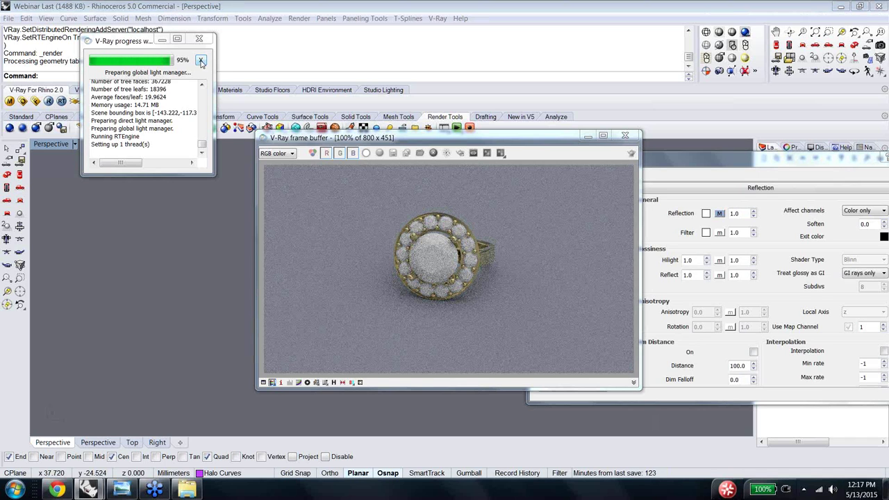
{"action": "left_click", "coordinate": [200, 62]}
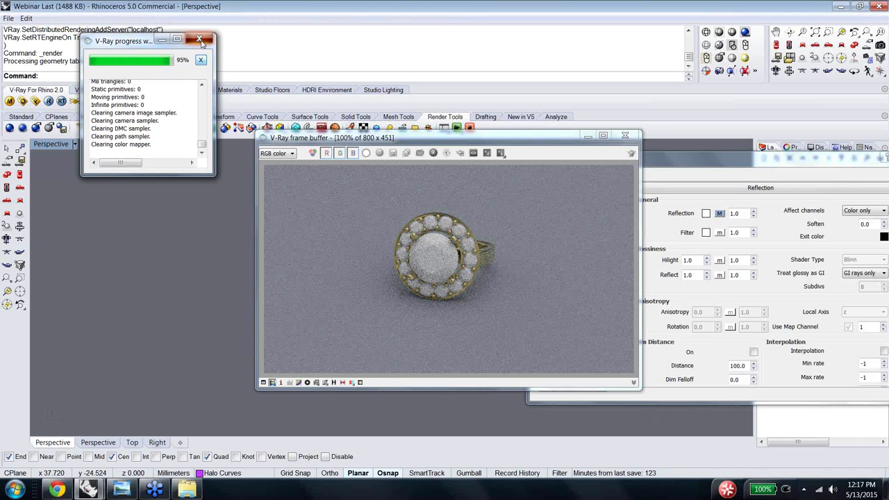
{"action": "left_click", "coordinate": [626, 137]}
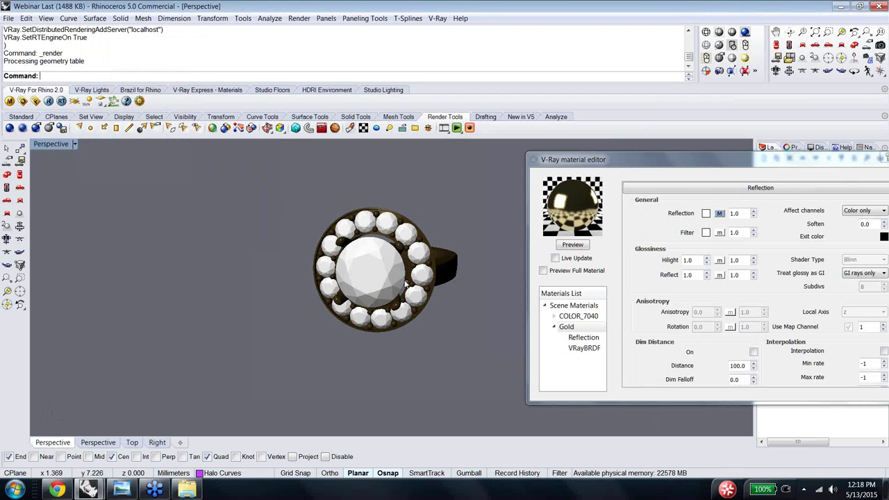
Step: Create a Standard V-Ray scene material and rename it Stones
{"action": "right_click", "coordinate": [555, 306]}
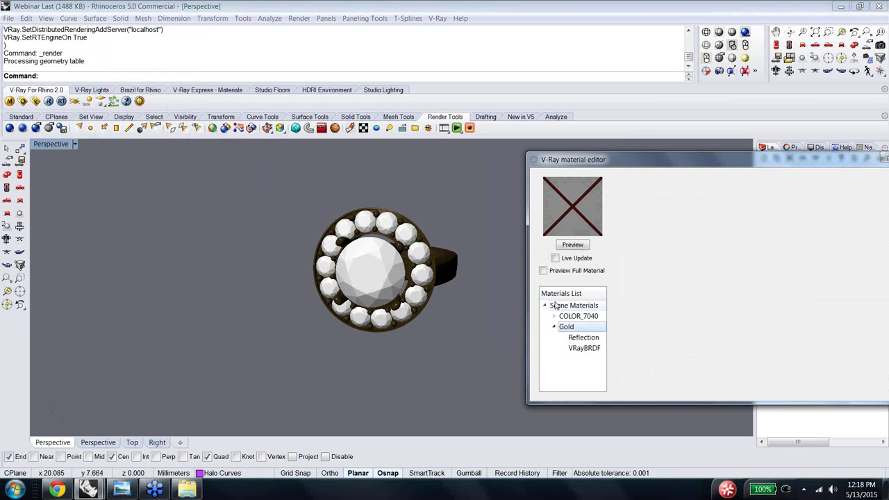
{"action": "mouse_move", "coordinate": [649, 309]}
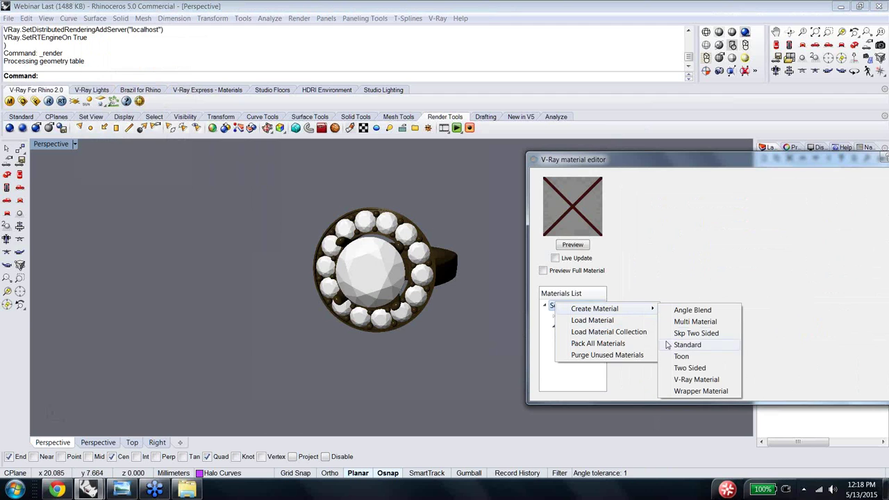
{"action": "left_click", "coordinate": [684, 345]}
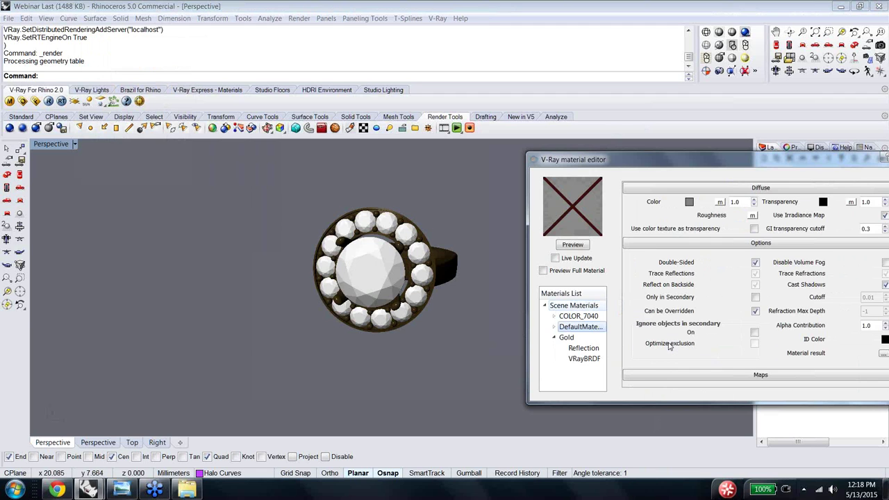
{"action": "right_click", "coordinate": [572, 330]}
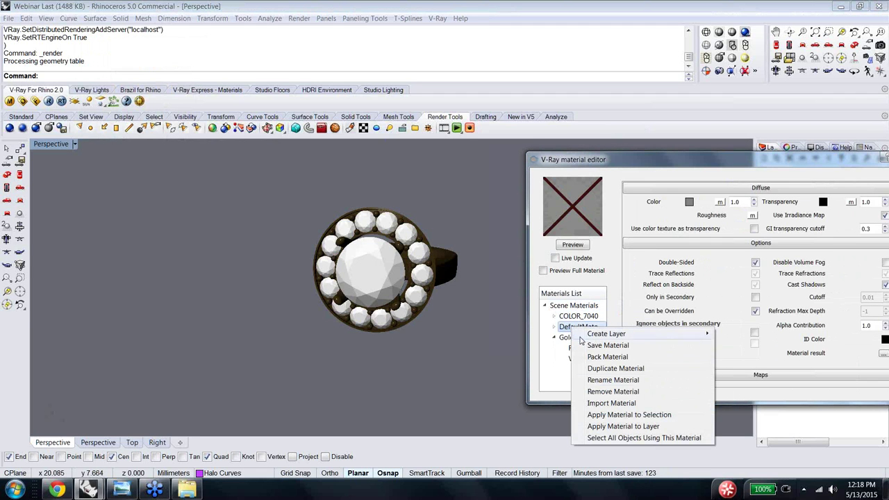
{"action": "left_click", "coordinate": [614, 380]}
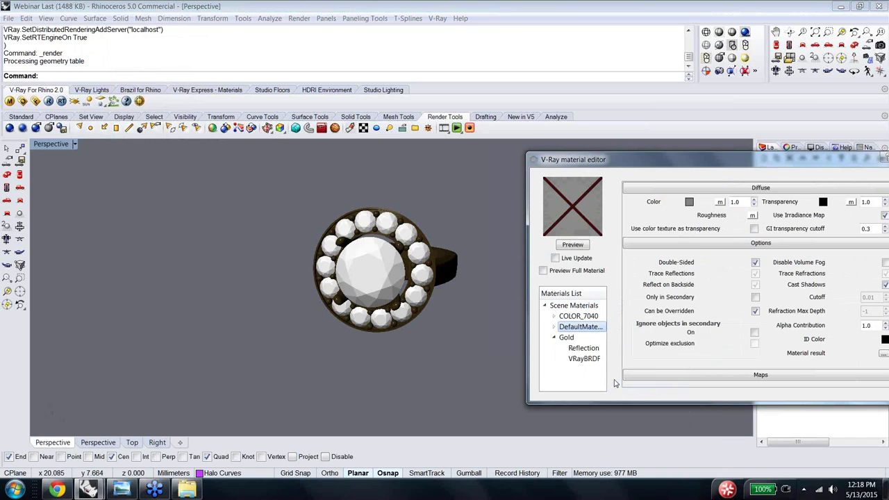
{"action": "type", "text": "Stones"}
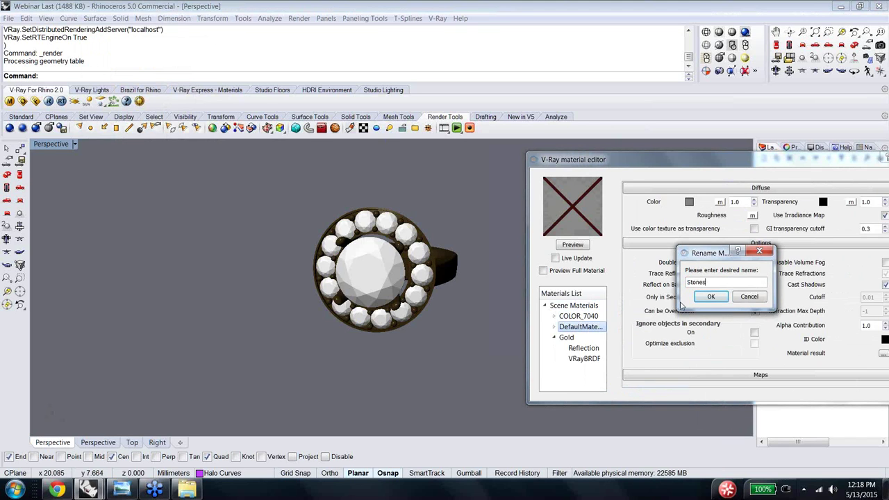
{"action": "left_click", "coordinate": [716, 298]}
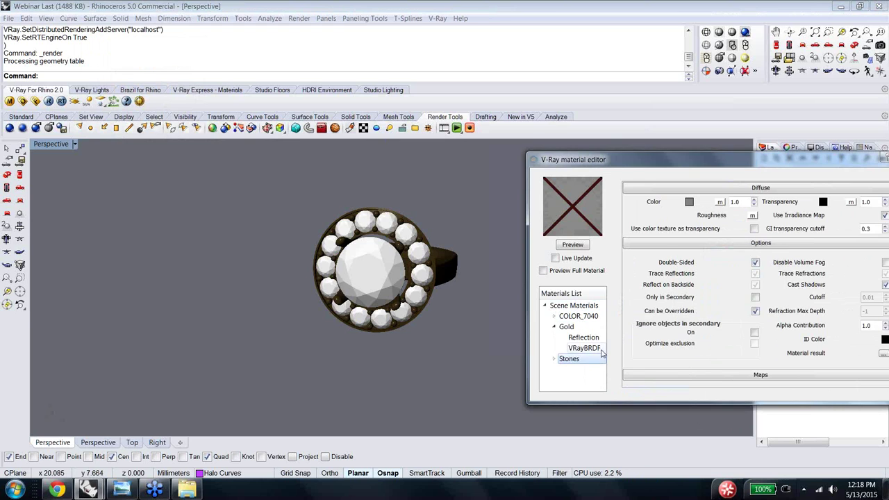
Step: Add a VRayBRDF layer to the Stones material and remove its Diffuse layer
{"action": "right_click", "coordinate": [590, 359]}
{"action": "mouse_move", "coordinate": [601, 369]}
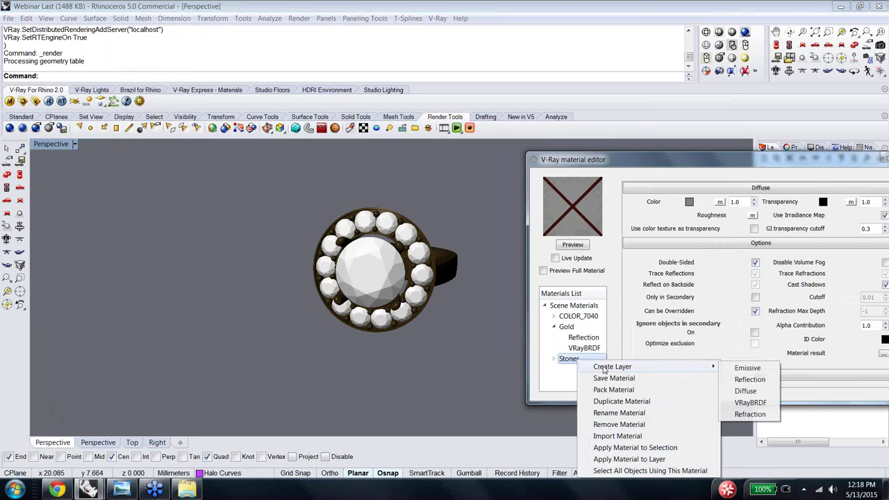
{"action": "left_click", "coordinate": [724, 400]}
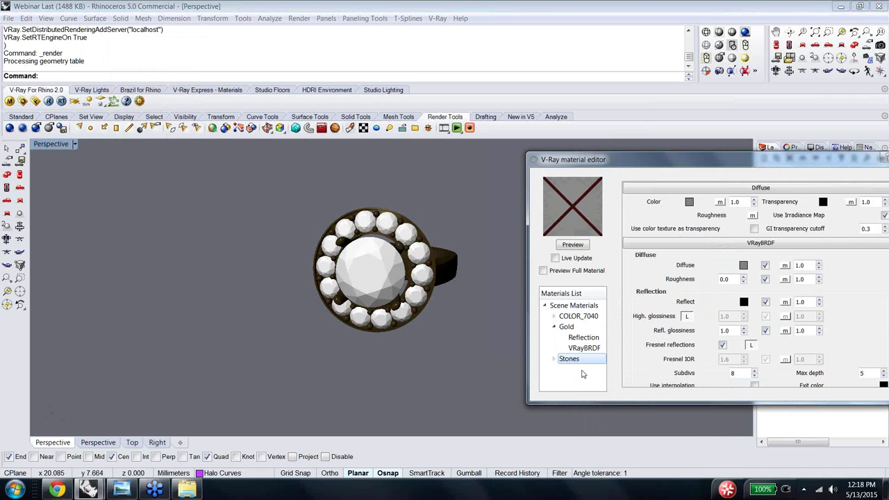
{"action": "left_click", "coordinate": [554, 359]}
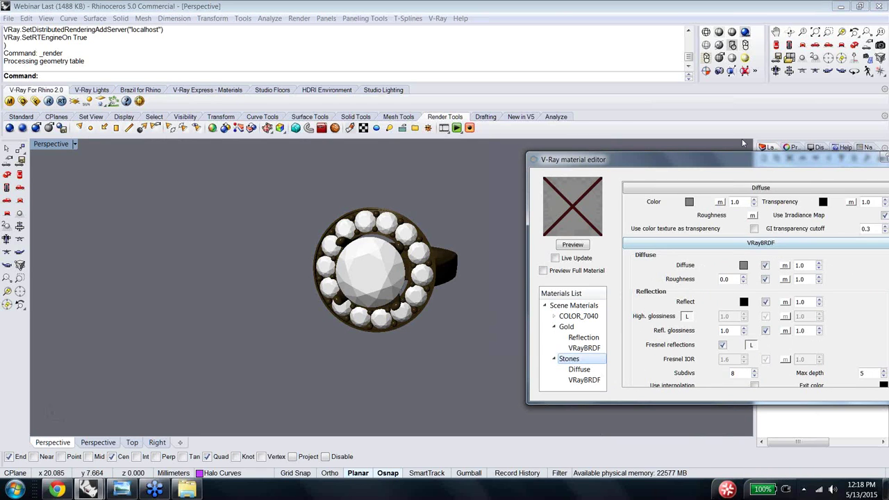
{"action": "right_click", "coordinate": [588, 372]}
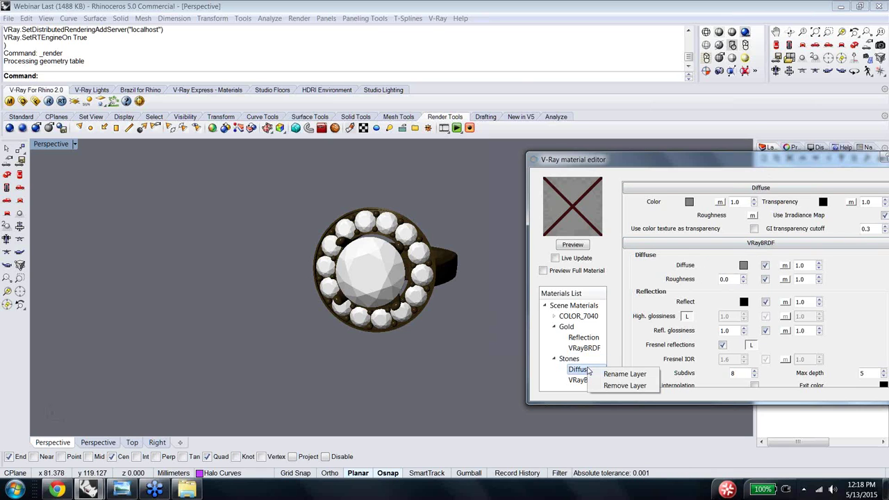
{"action": "left_click", "coordinate": [623, 385]}
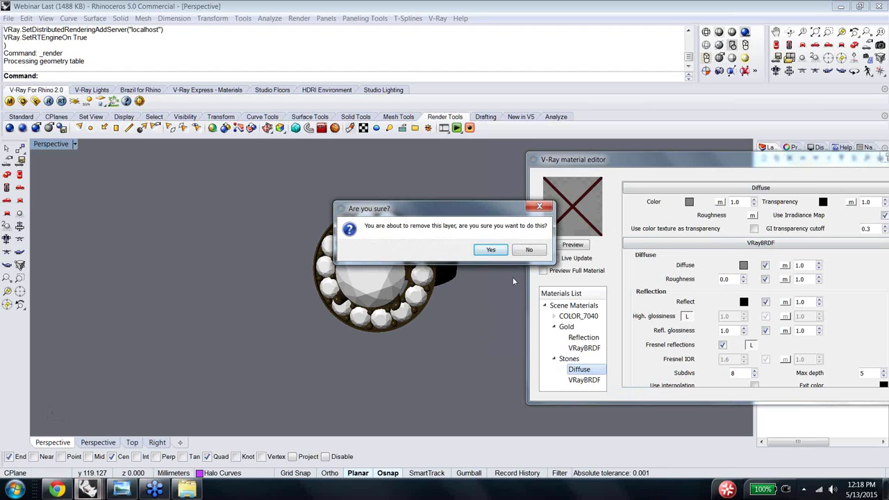
{"action": "left_click", "coordinate": [499, 254]}
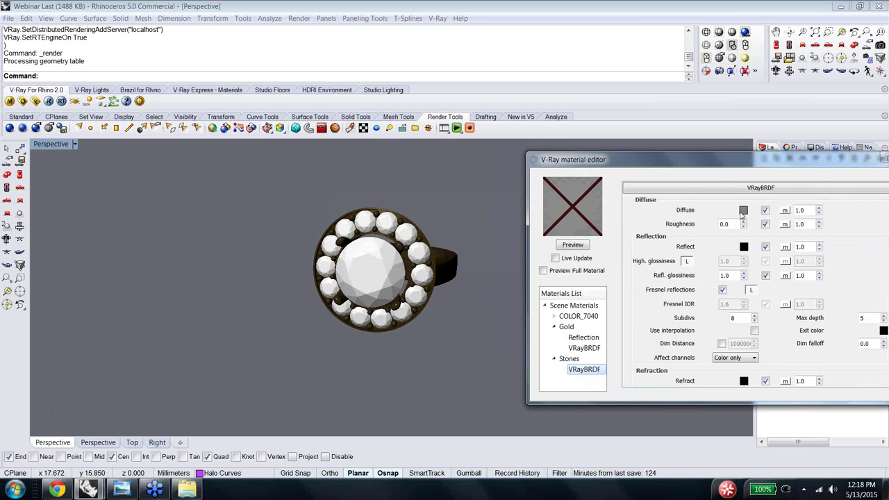
Step: Set the Stones material's diffuse color to Black and its reflect color to White
{"action": "left_click", "coordinate": [743, 212]}
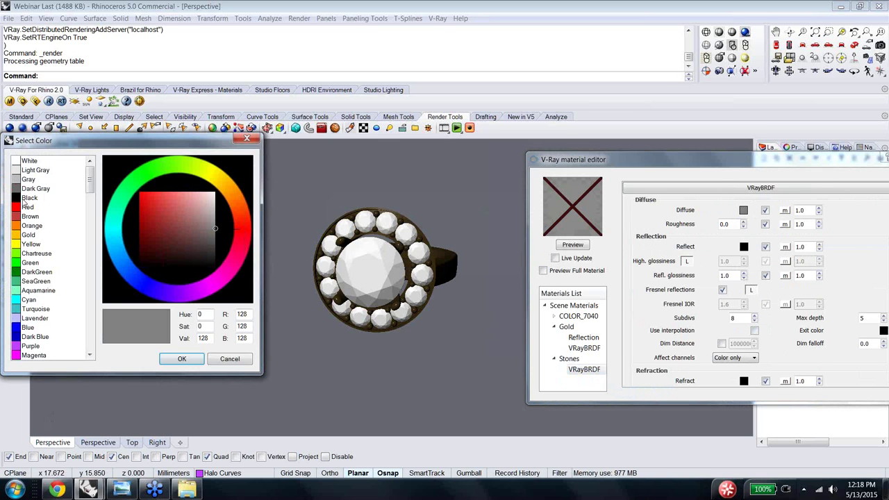
{"action": "left_click", "coordinate": [25, 198]}
{"action": "left_click", "coordinate": [179, 359]}
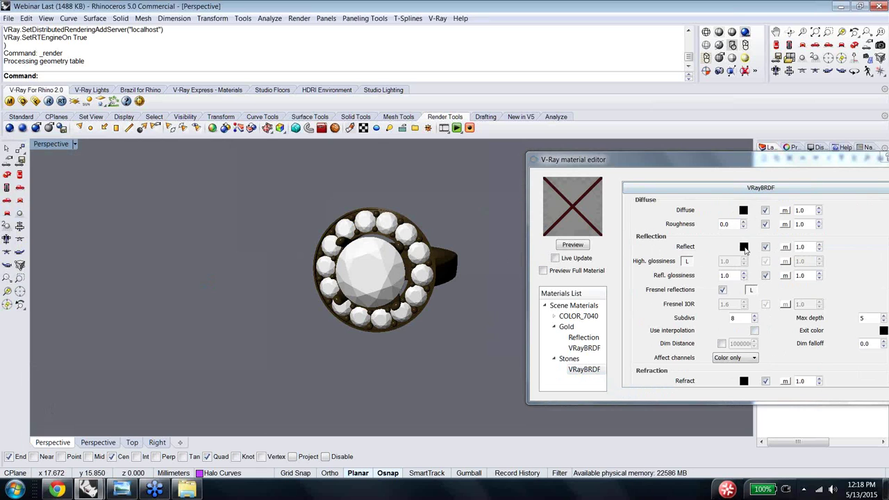
{"action": "left_click", "coordinate": [744, 247]}
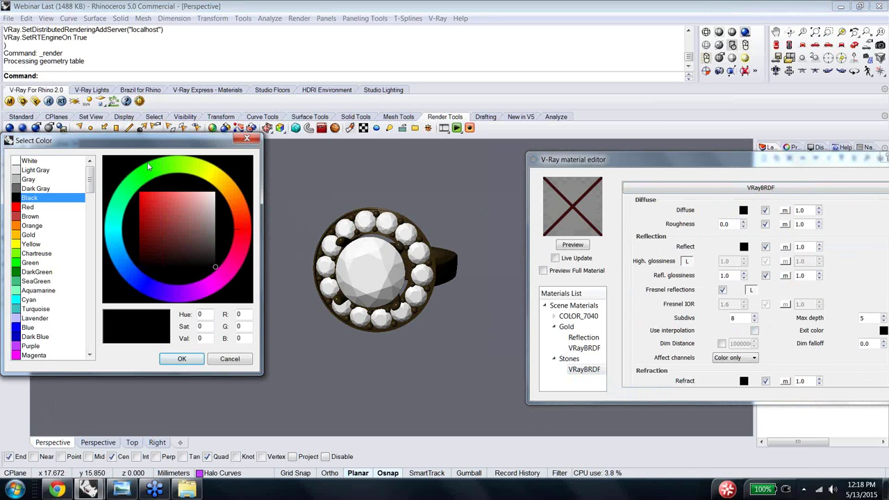
{"action": "left_click", "coordinate": [26, 160]}
{"action": "left_click", "coordinate": [184, 361]}
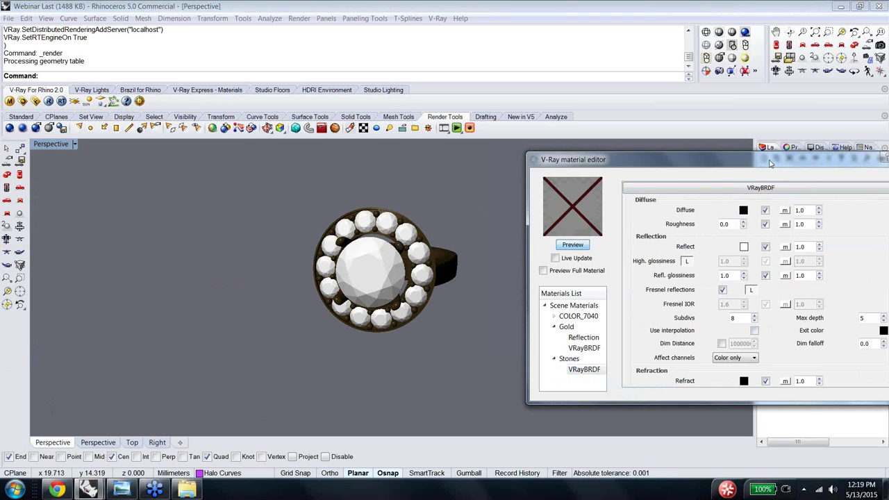
Step: Set the Stones material's refract color to White and update the material preview
{"action": "left_click_drag", "start_coordinate": [770, 162], "coordinate": [665, 105]}
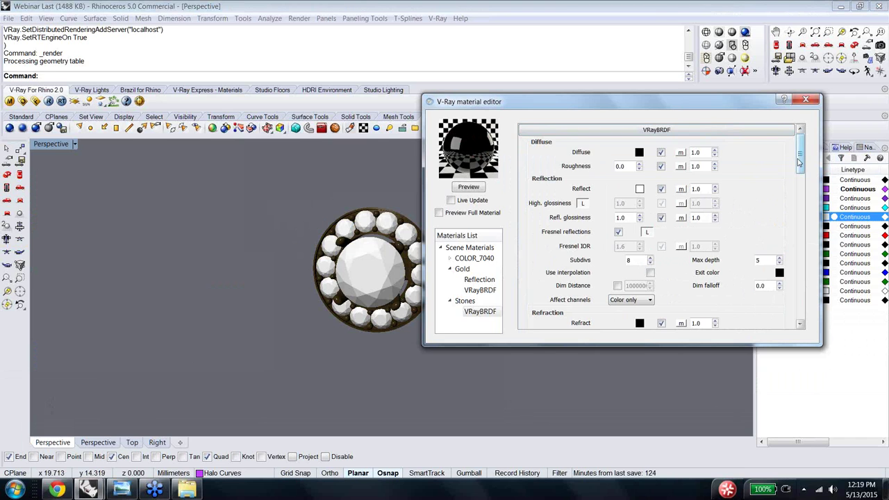
{"action": "left_click_drag", "start_coordinate": [800, 162], "coordinate": [799, 175]}
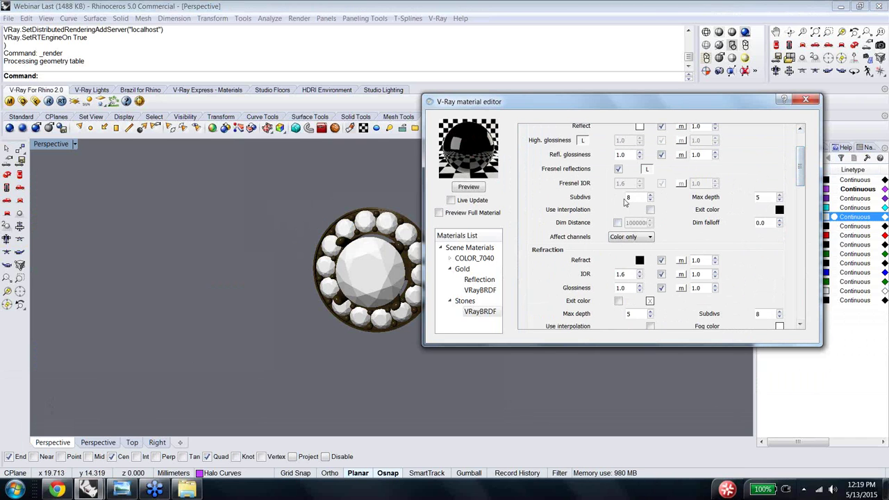
{"action": "left_click", "coordinate": [640, 262]}
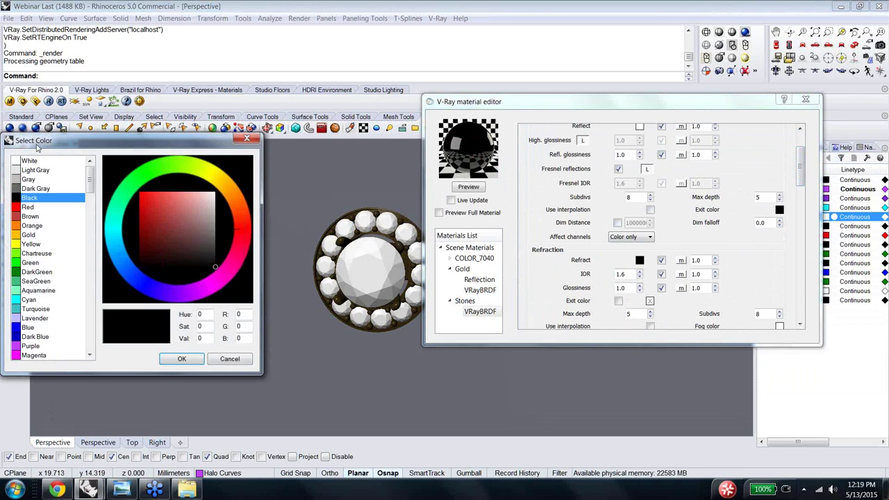
{"action": "left_click", "coordinate": [18, 162]}
{"action": "left_click", "coordinate": [184, 359]}
{"action": "left_click", "coordinate": [468, 188]}
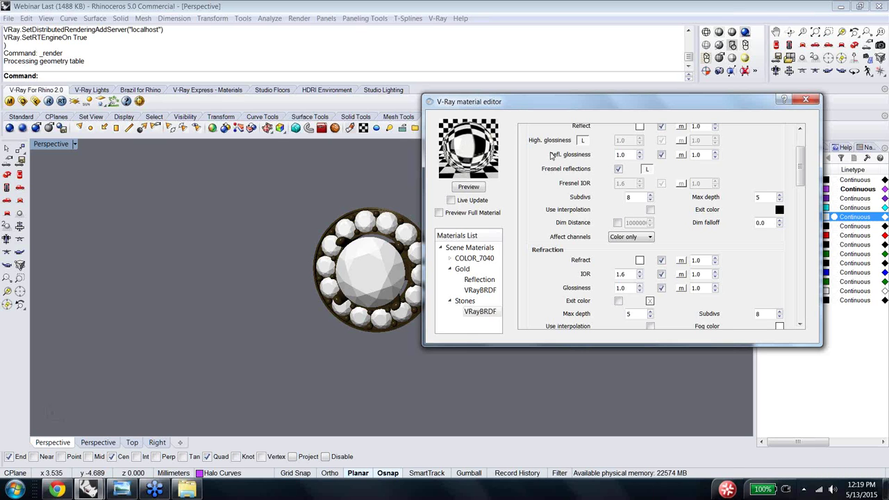
Step: Enable Dispersion in the Stones material's refraction settings and set the Abbe value to 2
{"action": "scroll", "coordinate": [667, 274], "scroll_direction": "down", "scroll_amount": 3}
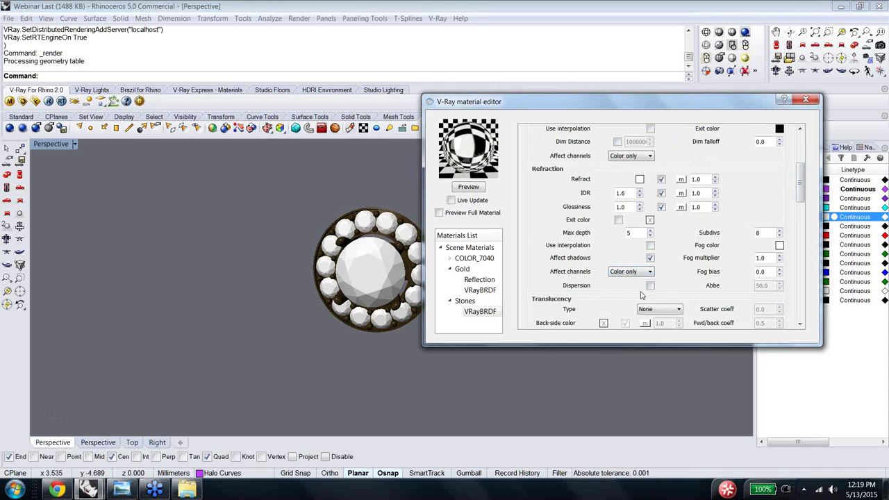
{"action": "left_click", "coordinate": [651, 286]}
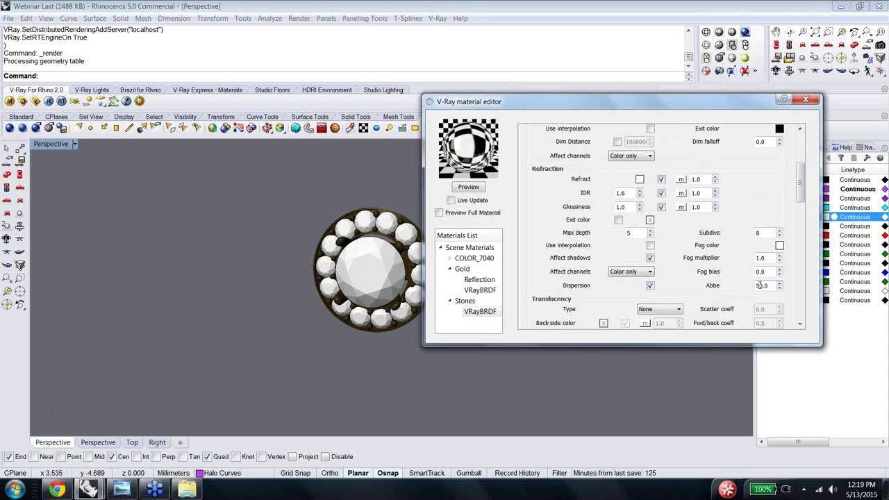
{"action": "left_click_drag", "start_coordinate": [768, 286], "coordinate": [754, 291]}
{"action": "type", "text": "2"}
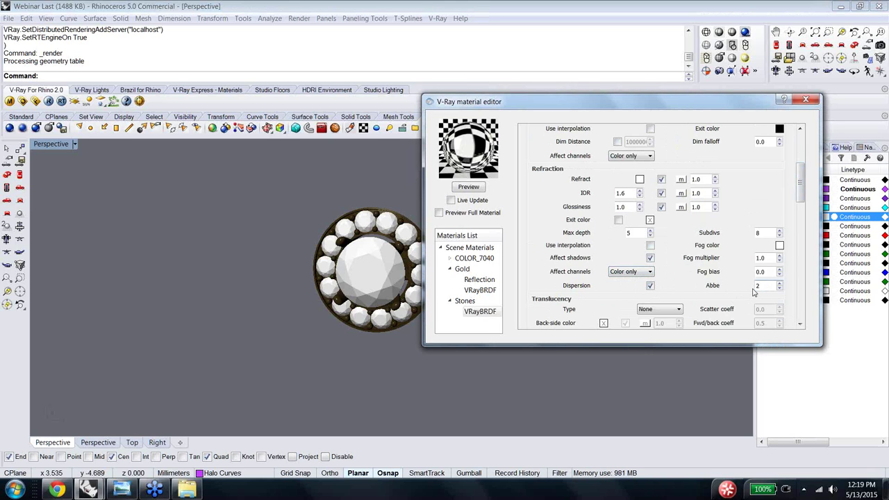
Step: Set the Abbe value of the Stones material's refraction to 20 and update the material preview
{"action": "type", "text": "0"}
{"action": "key", "text": "Return"}
{"action": "left_click", "coordinate": [470, 188]}
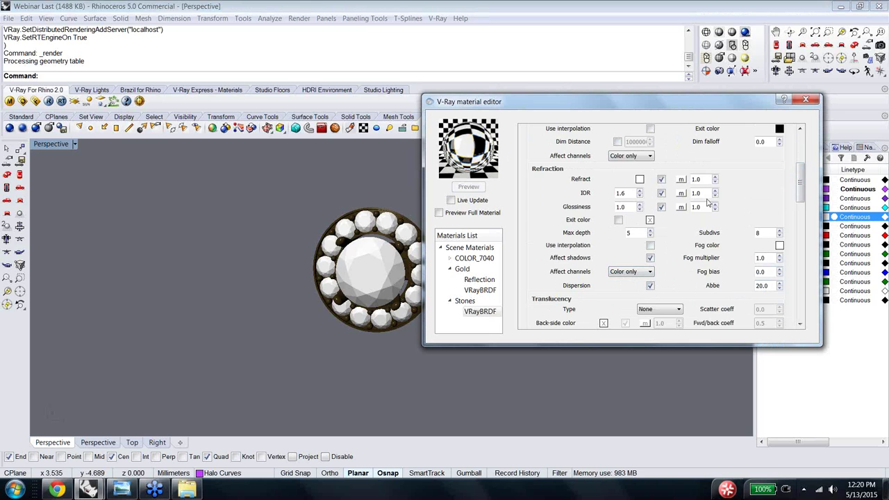
Step: Set the refraction IOR of the Stones material to 2.47
{"action": "scroll", "coordinate": [801, 207], "scroll_direction": "down", "scroll_amount": 2}
{"action": "scroll", "coordinate": [801, 207], "scroll_direction": "down", "scroll_amount": 4}
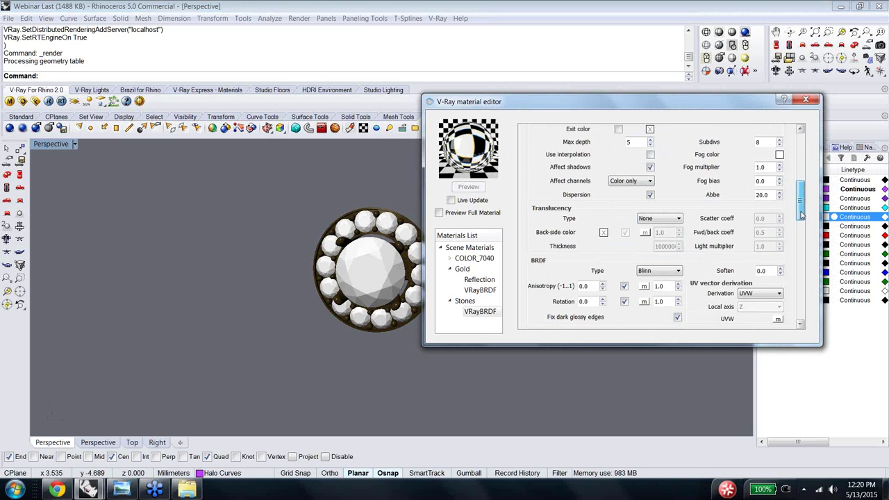
{"action": "left_click_drag", "start_coordinate": [803, 229], "coordinate": [809, 295]}
{"action": "scroll", "coordinate": [809, 295], "scroll_direction": "down", "scroll_amount": 5}
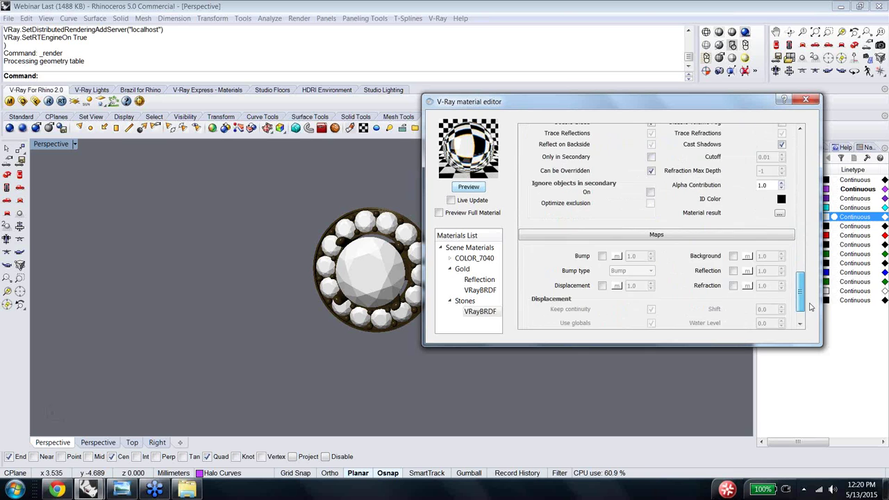
{"action": "scroll", "coordinate": [802, 259], "scroll_direction": "up", "scroll_amount": 10}
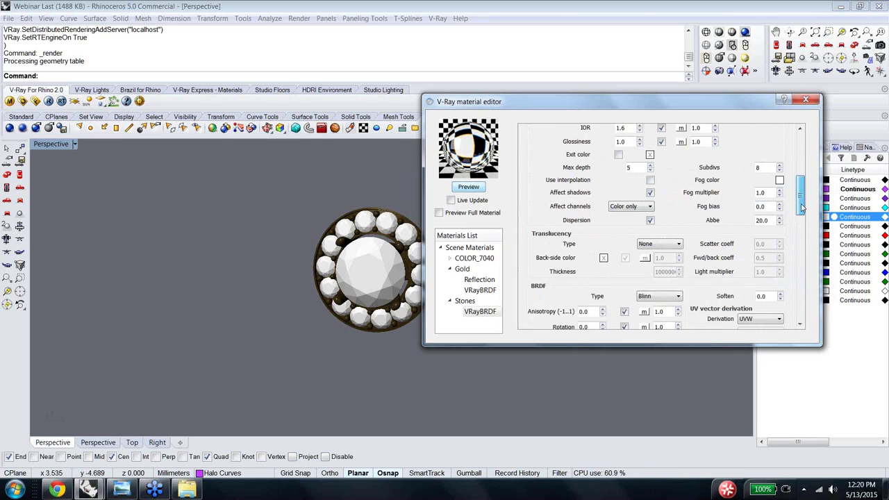
{"action": "left_click_drag", "start_coordinate": [803, 207], "coordinate": [801, 191]}
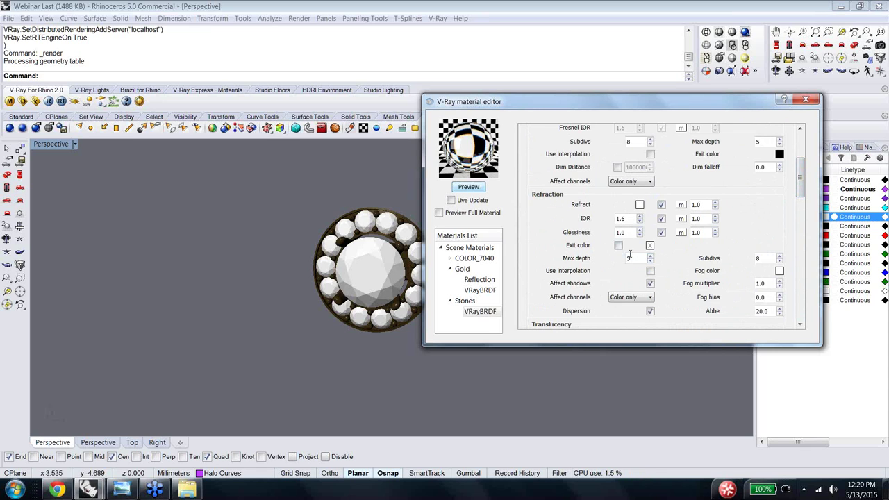
{"action": "left_click_drag", "start_coordinate": [627, 218], "coordinate": [601, 219]}
{"action": "type", "text": "2.47"}
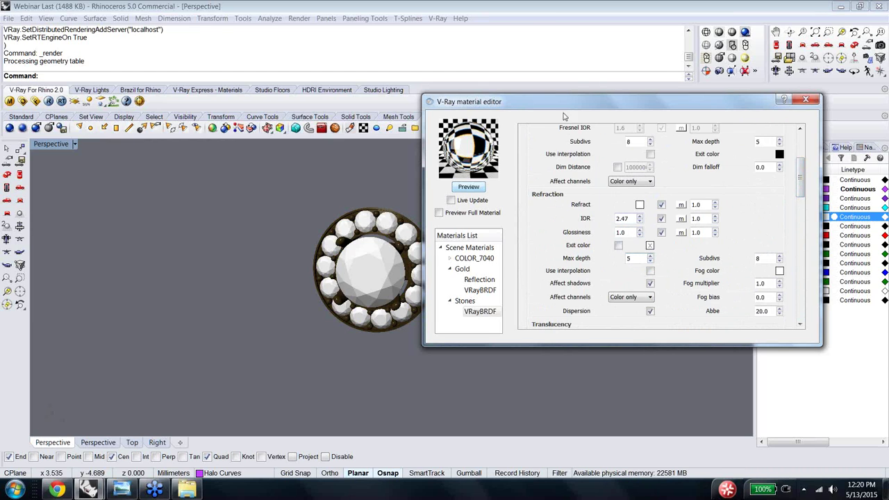
{"action": "left_click_drag", "start_coordinate": [557, 103], "coordinate": [641, 55]}
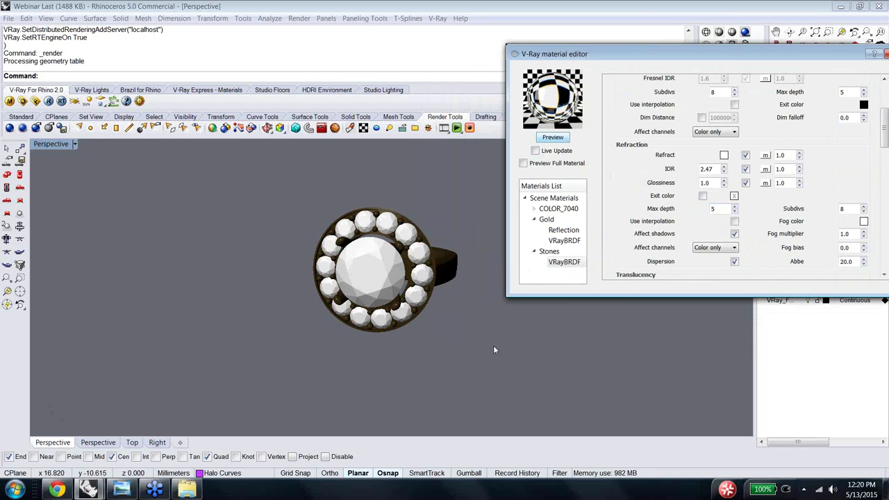
{"action": "right_click_drag", "start_coordinate": [494, 345], "coordinate": [492, 331]}
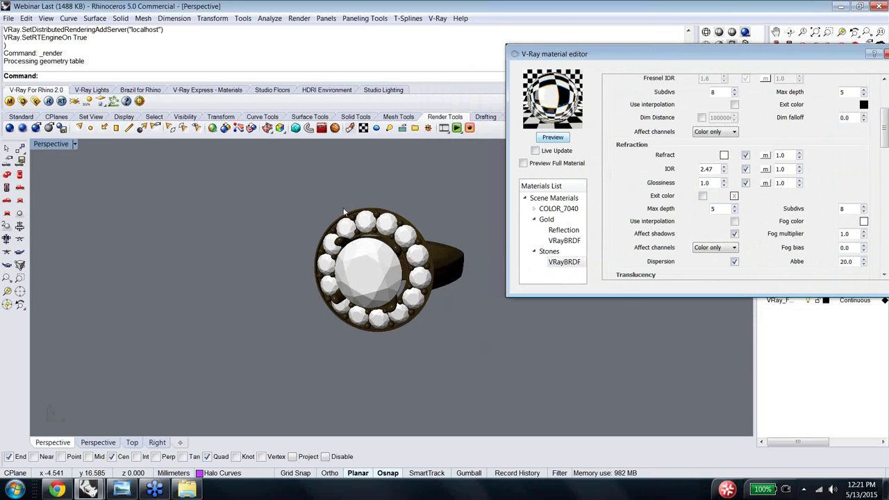
{"action": "left_click", "coordinate": [49, 101]}
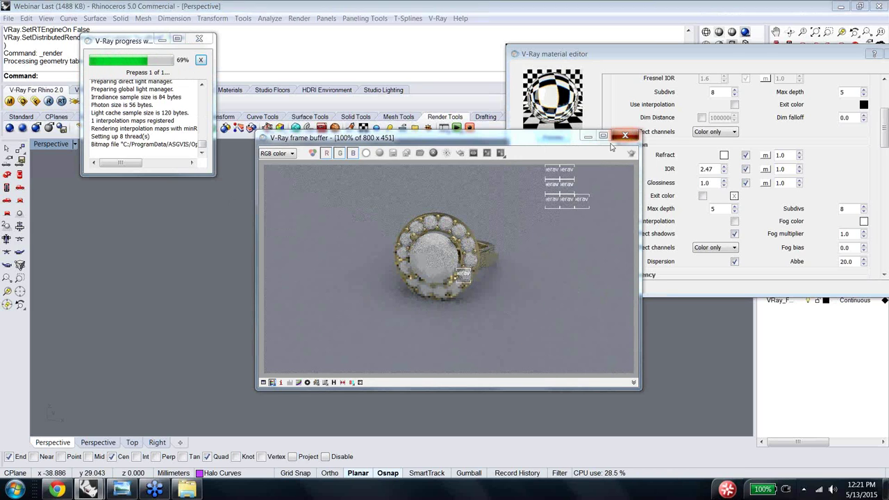
{"action": "left_click", "coordinate": [632, 135]}
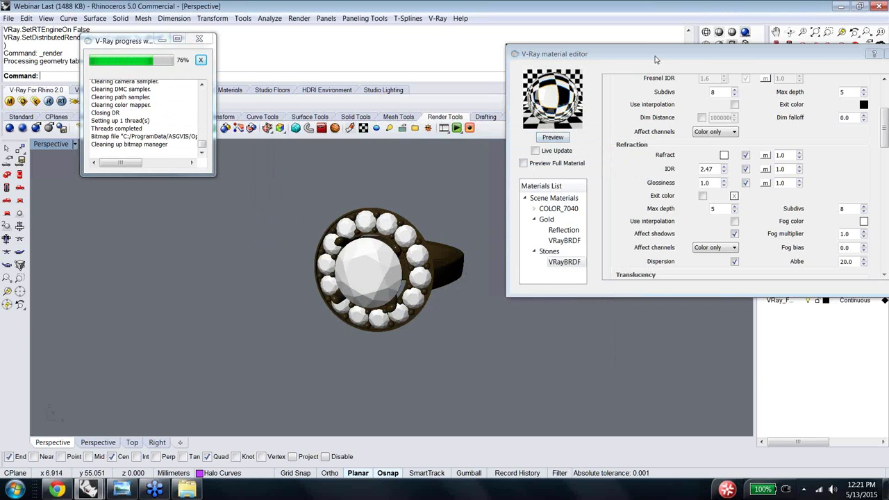
{"action": "left_click_drag", "start_coordinate": [656, 55], "coordinate": [671, 351]}
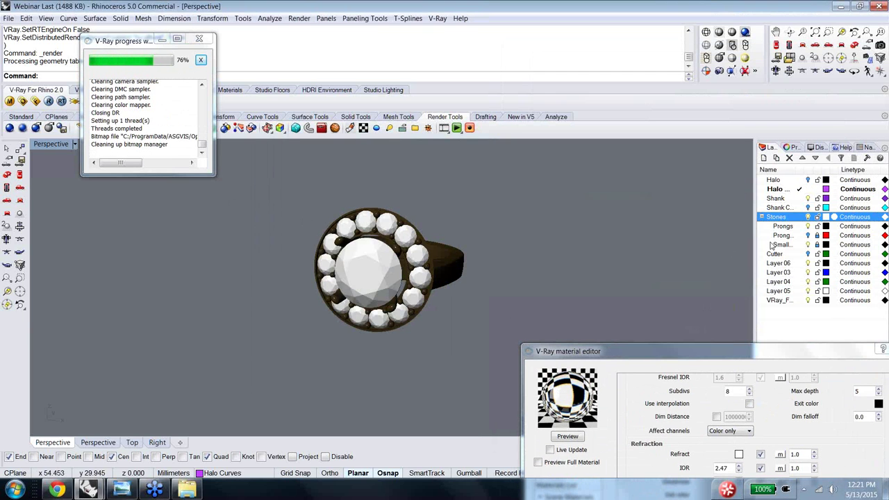
{"action": "left_click", "coordinate": [202, 37]}
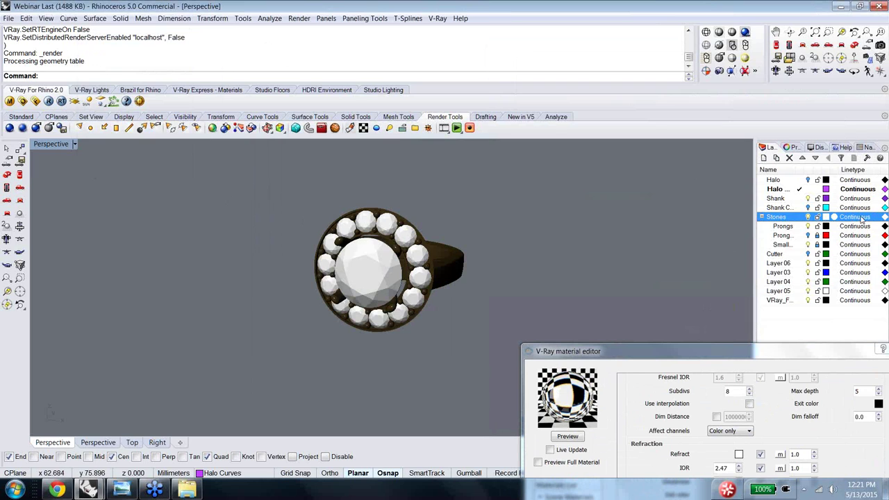
Step: Select the center stone on the Stones layer, unlock the small stones sublayer, and add its objects to the selection
{"action": "right_click", "coordinate": [778, 218]}
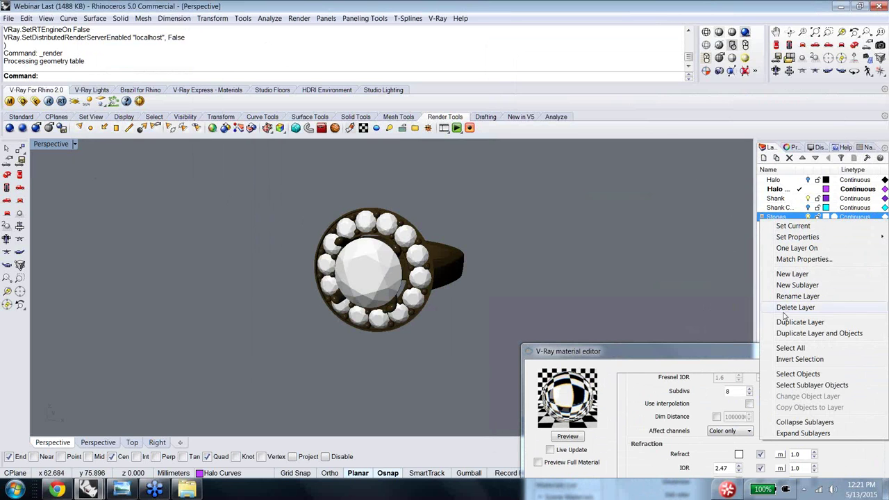
{"action": "left_click", "coordinate": [790, 373]}
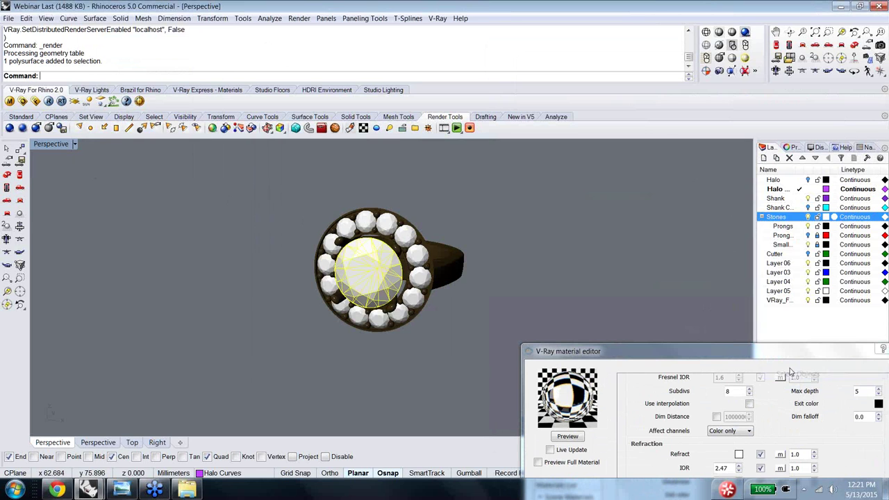
{"action": "right_click", "coordinate": [798, 245]}
{"action": "left_click", "coordinate": [797, 398]}
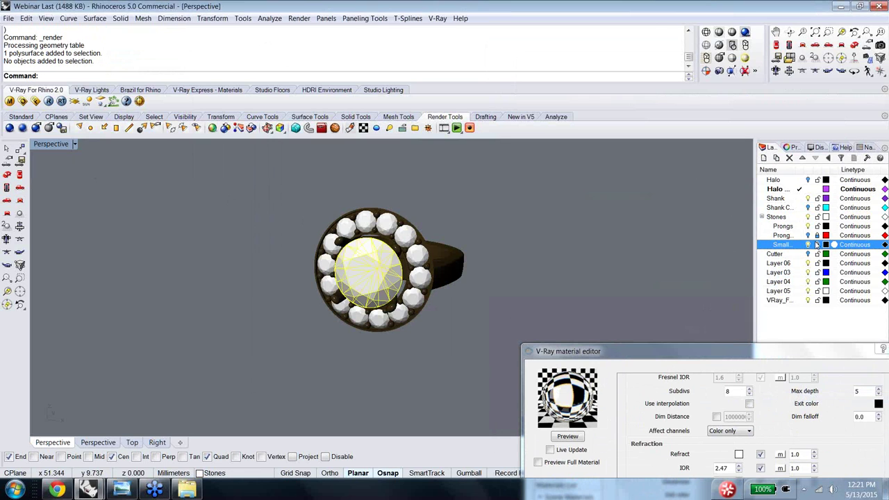
{"action": "right_click", "coordinate": [791, 248]}
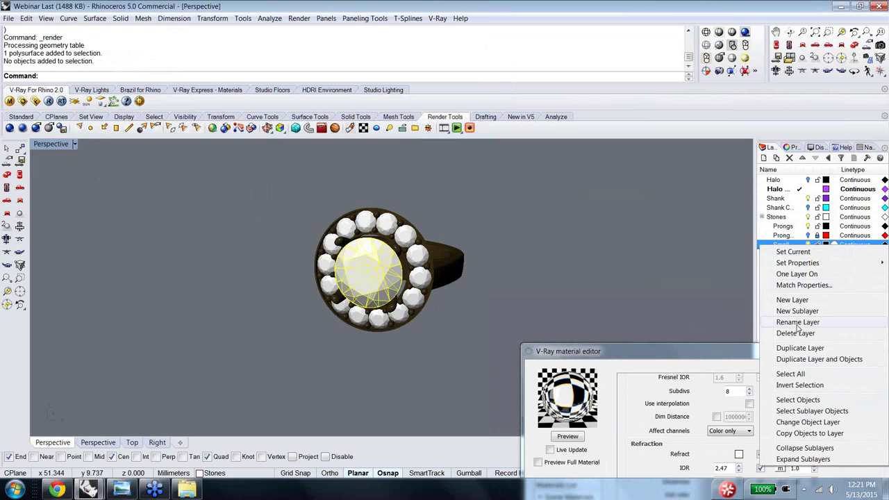
{"action": "left_click", "coordinate": [806, 401]}
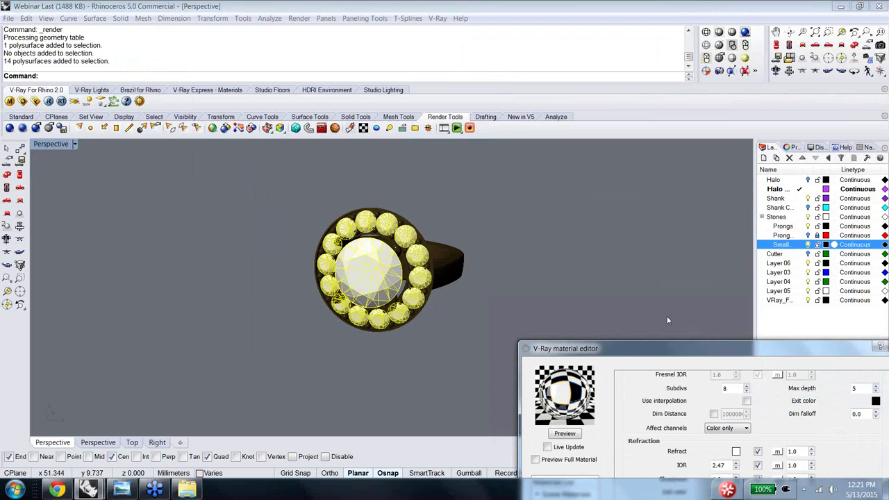
Step: Apply the Stones material to the selected center and halo stones, and clear the selection
{"action": "left_click_drag", "start_coordinate": [611, 346], "coordinate": [553, 105]}
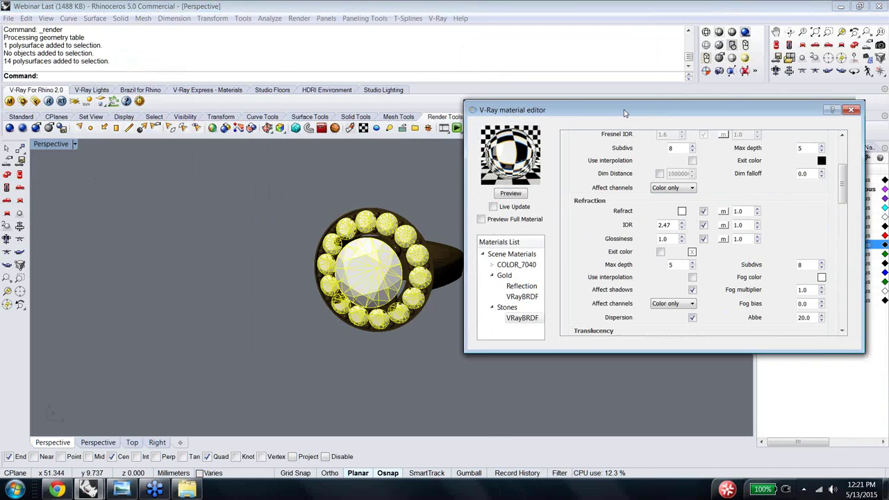
{"action": "right_click", "coordinate": [508, 309]}
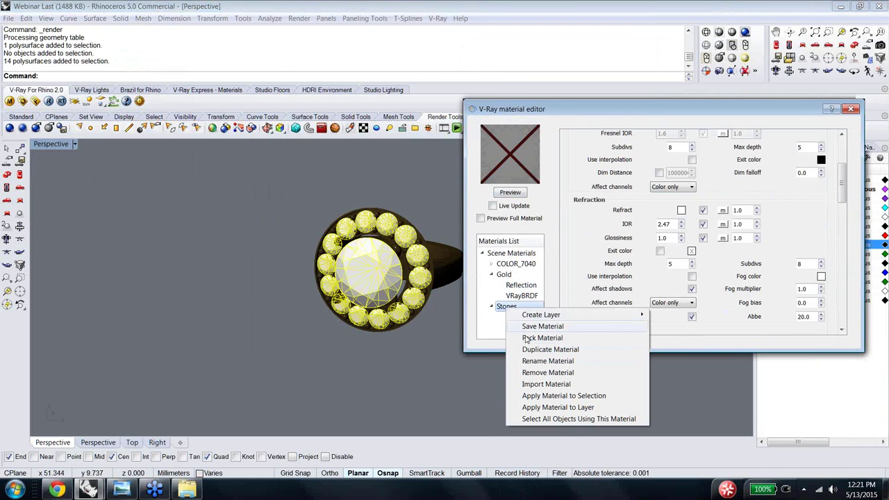
{"action": "left_click", "coordinate": [545, 396]}
{"action": "left_click", "coordinate": [240, 178]}
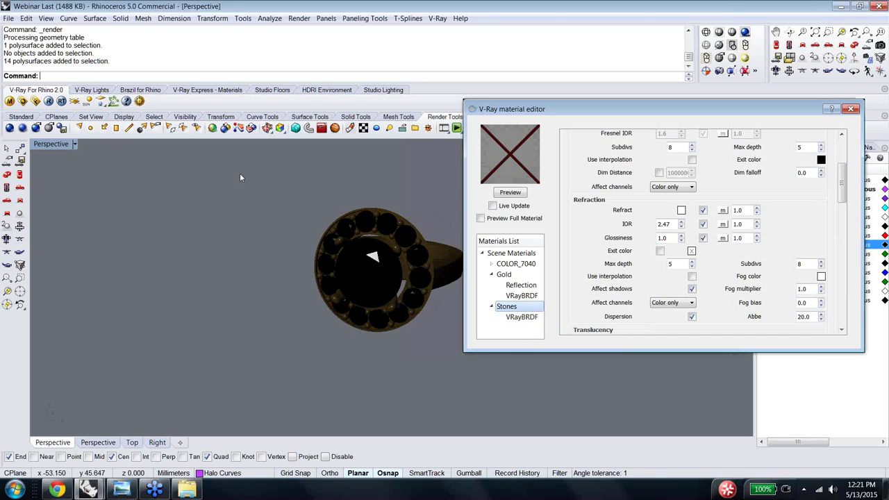
Step: Render the ring with the gold and stone materials, and close the render progress window when it finishes
{"action": "left_click", "coordinate": [50, 101]}
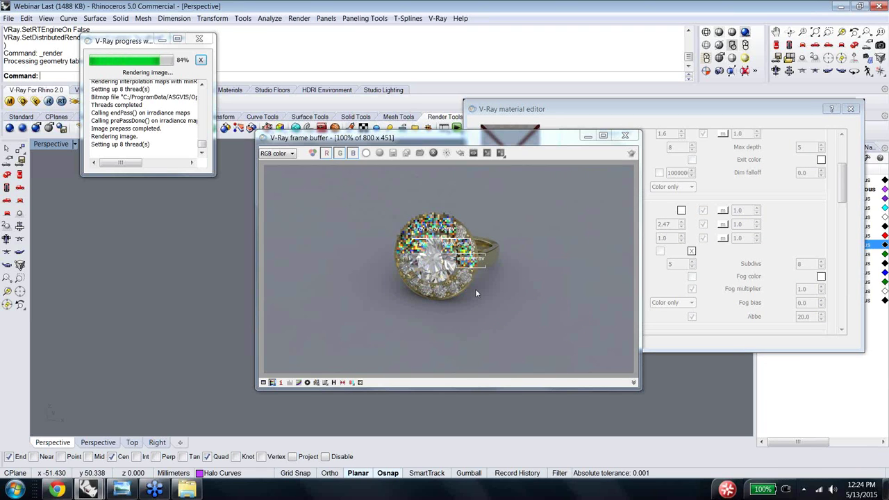
{"action": "left_click", "coordinate": [8, 19]}
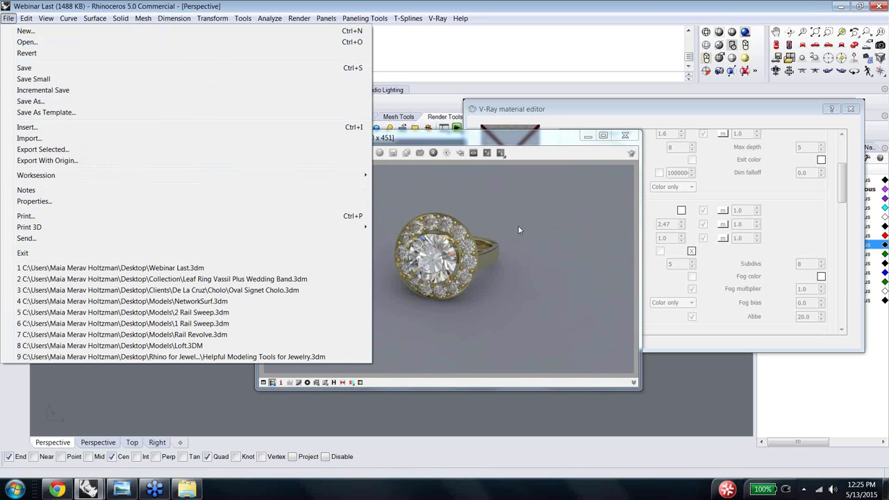
{"action": "left_click", "coordinate": [519, 225]}
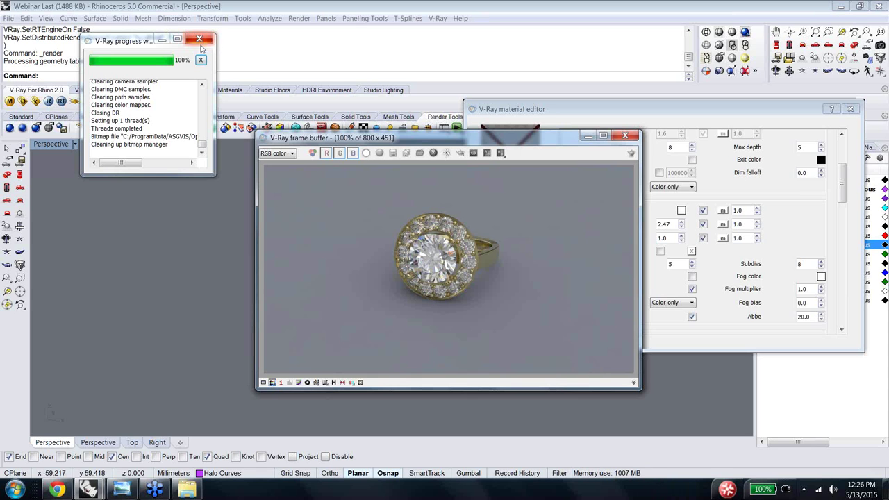
{"action": "left_click", "coordinate": [200, 42]}
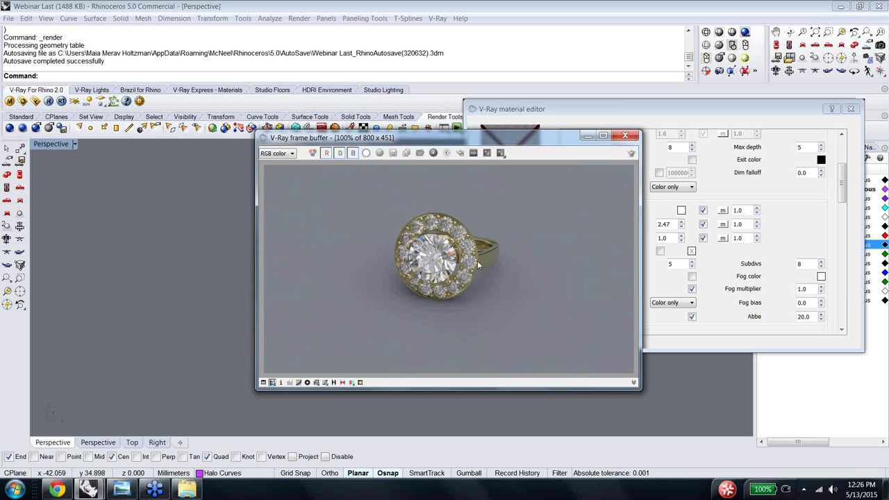
Step: Close the material editor and show the Environment settings of the V-Ray render options beside the rendered image
{"action": "left_click_drag", "start_coordinate": [649, 111], "coordinate": [542, 93]}
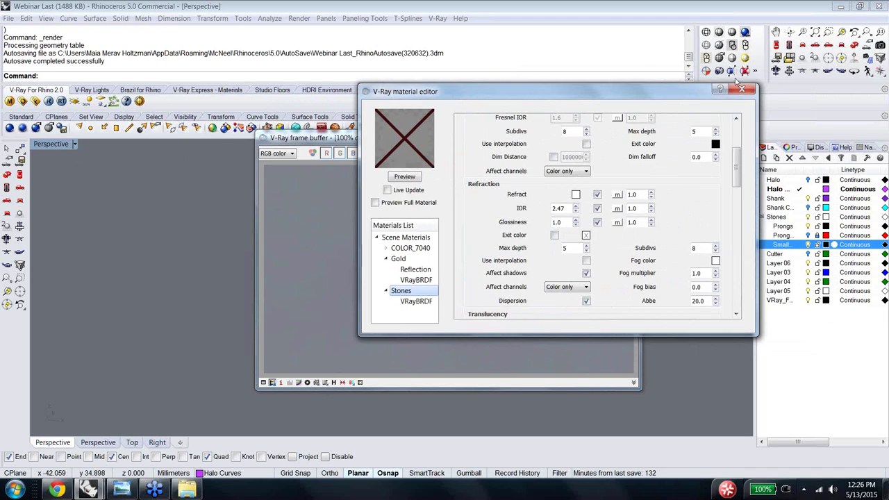
{"action": "left_click", "coordinate": [744, 90]}
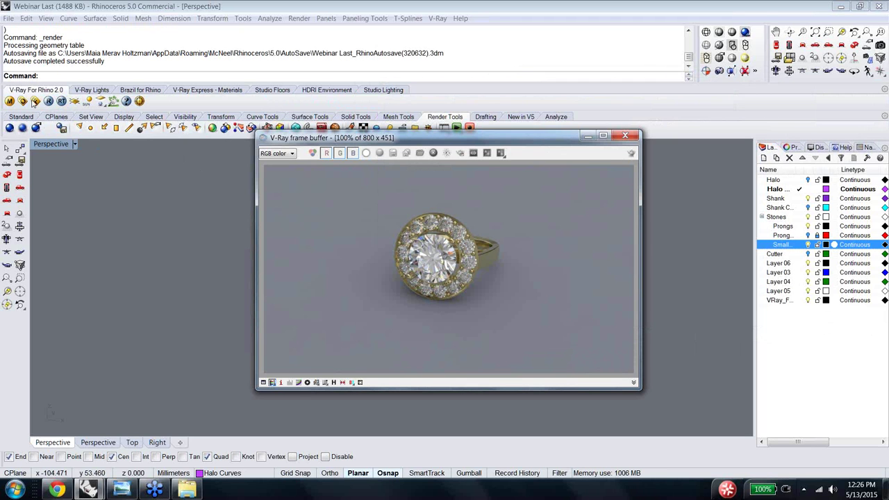
{"action": "left_click", "coordinate": [23, 102]}
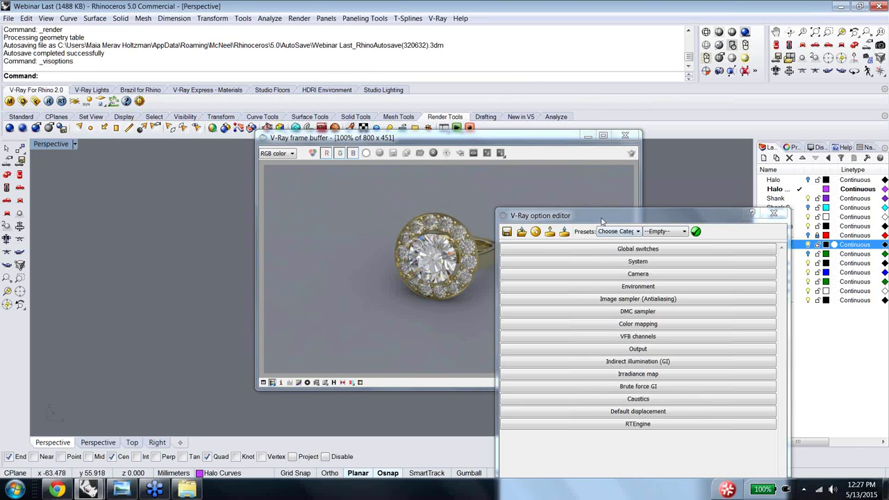
{"action": "left_click_drag", "start_coordinate": [606, 219], "coordinate": [710, 139]}
{"action": "left_click_drag", "start_coordinate": [521, 139], "coordinate": [395, 114]}
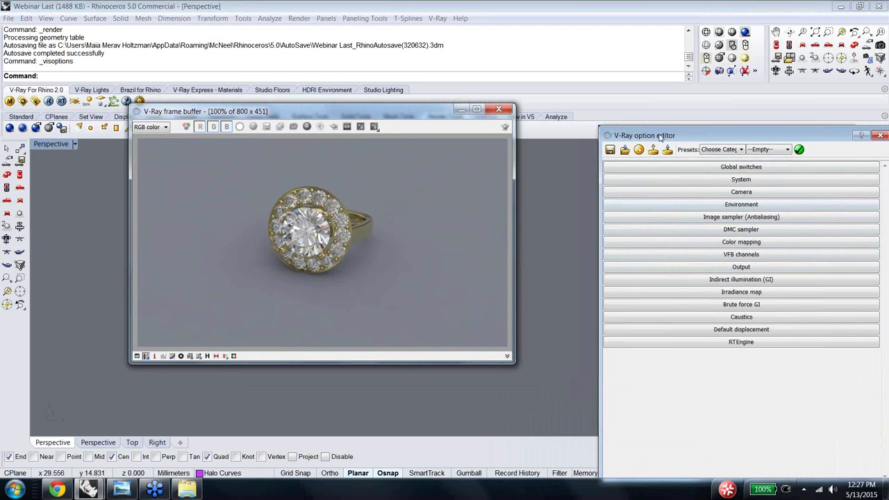
{"action": "left_click", "coordinate": [747, 206]}
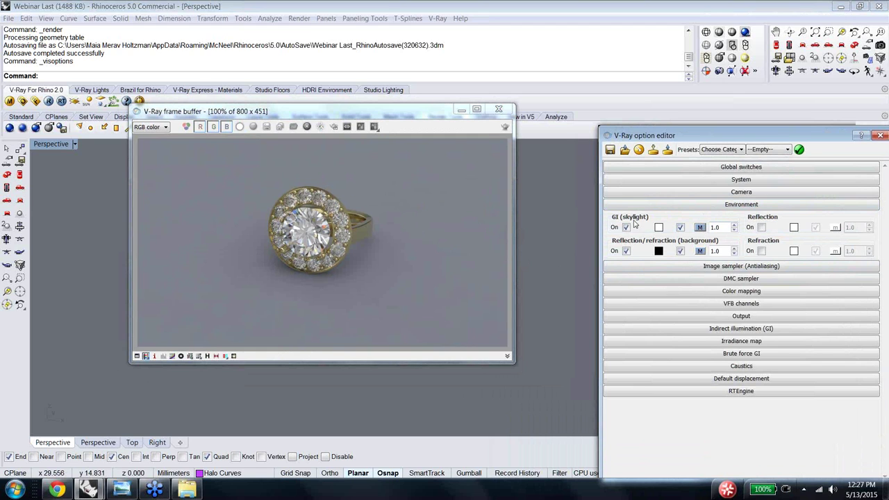
Step: Preview the bitmap texture assigned to the GI skylight and leave its settings without changes
{"action": "left_click", "coordinate": [699, 227]}
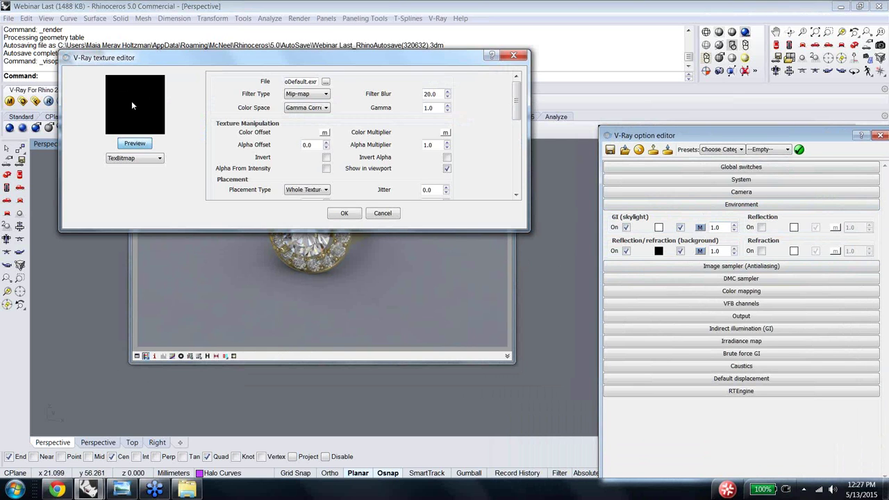
{"action": "left_click", "coordinate": [138, 145]}
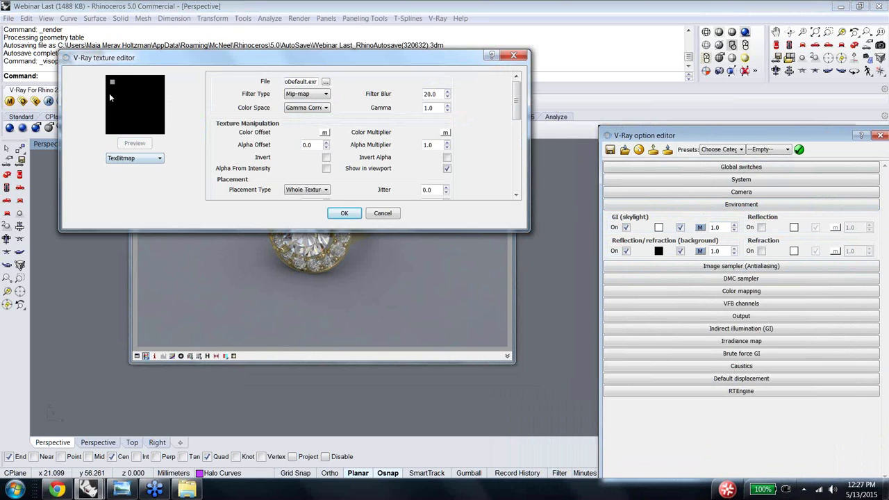
{"action": "left_click", "coordinate": [383, 213]}
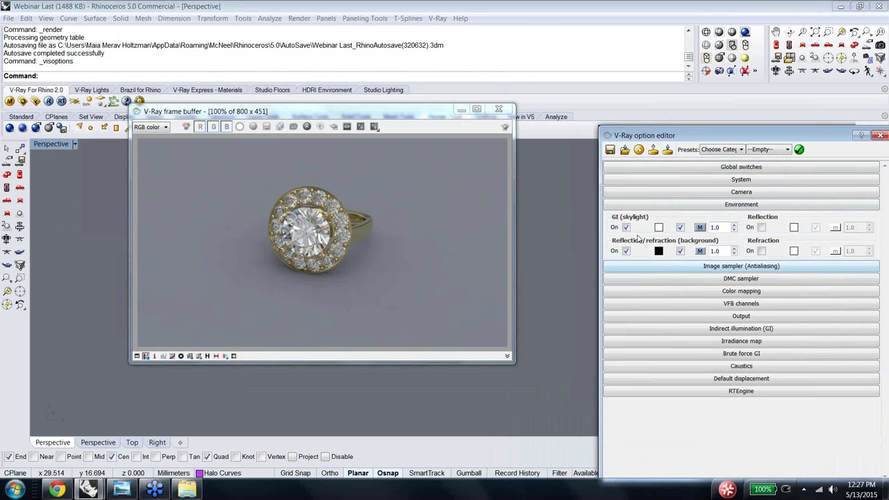
Step: Turn off the GI skylight texture, load light tent 2.hdr from the desktop jewelry folder as the reflection/refraction background texture, and change its gamma
{"action": "left_click", "coordinate": [680, 227]}
{"action": "left_click", "coordinate": [660, 251]}
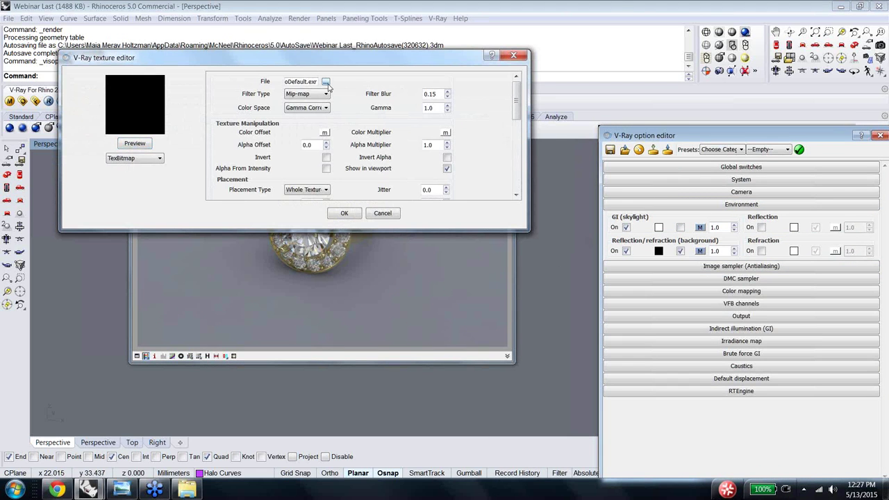
{"action": "left_click", "coordinate": [325, 82]}
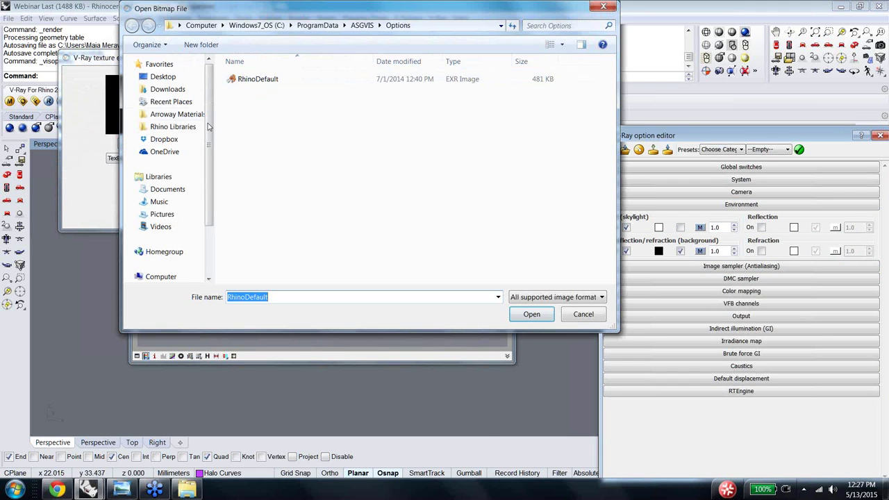
{"action": "left_click", "coordinate": [157, 76]}
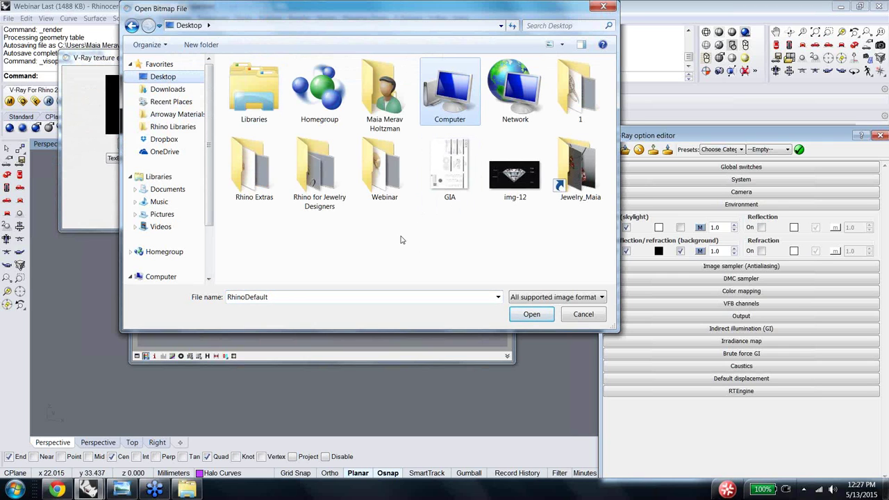
{"action": "double_click", "coordinate": [575, 177]}
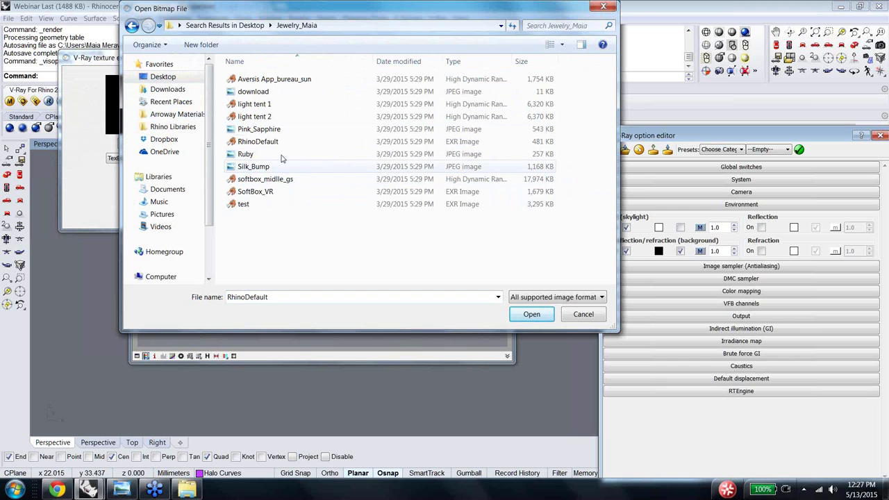
{"action": "double_click", "coordinate": [264, 116]}
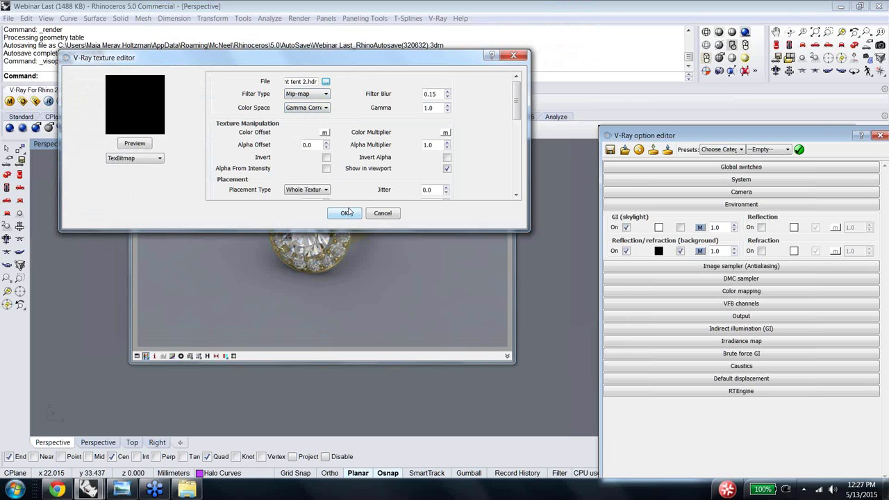
{"action": "left_click_drag", "start_coordinate": [432, 108], "coordinate": [400, 107]}
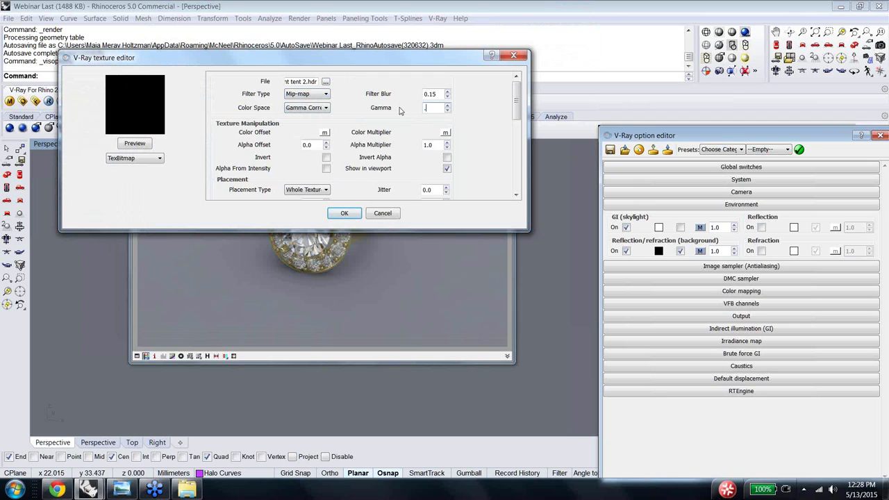
{"action": "left_click", "coordinate": [345, 213]}
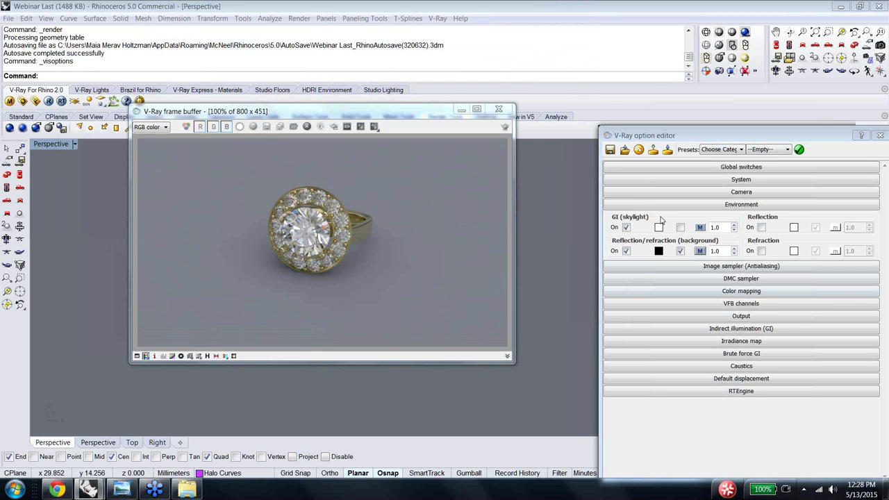
Step: Set the reflection/refraction background multiplier to 3.0 and render the ring
{"action": "double_click", "coordinate": [716, 251]}
{"action": "left_click", "coordinate": [505, 127]}
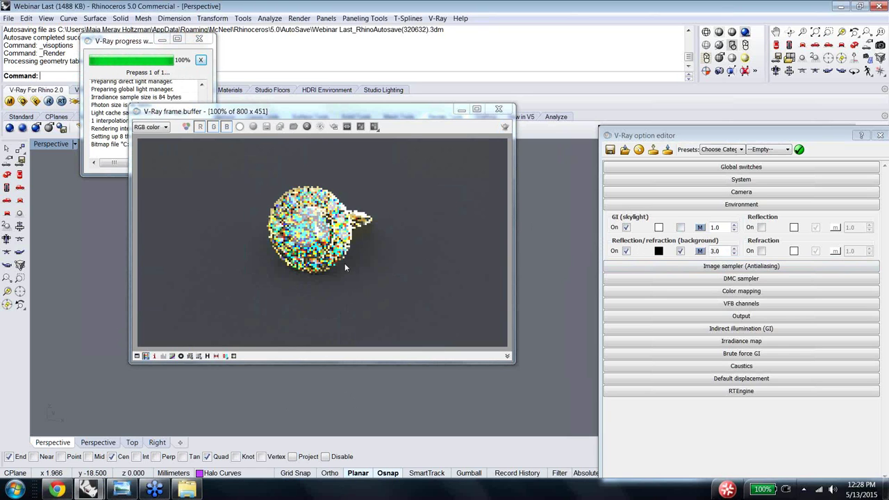
Step: Switch to the Windows Explorer folder of environment images, try to open light tent 2 for viewing, and minimize the folder
{"action": "mouse_move", "coordinate": [197, 489]}
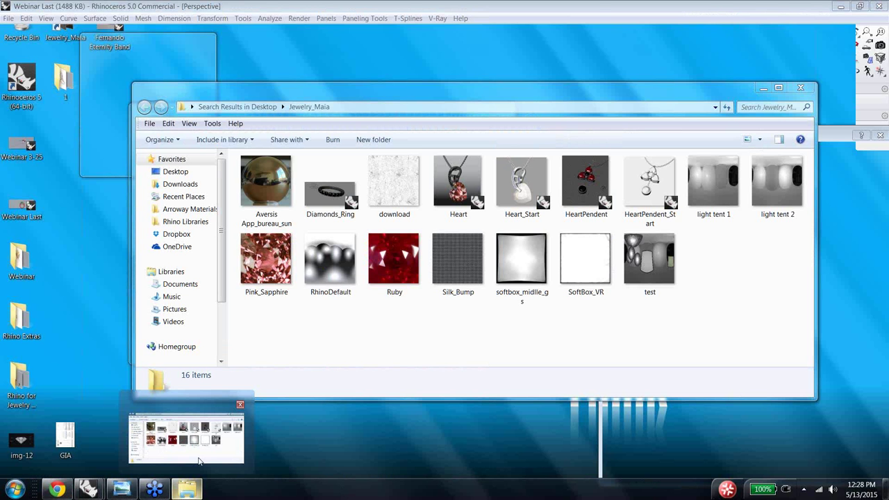
{"action": "left_click", "coordinate": [199, 461]}
{"action": "left_click", "coordinate": [771, 191]}
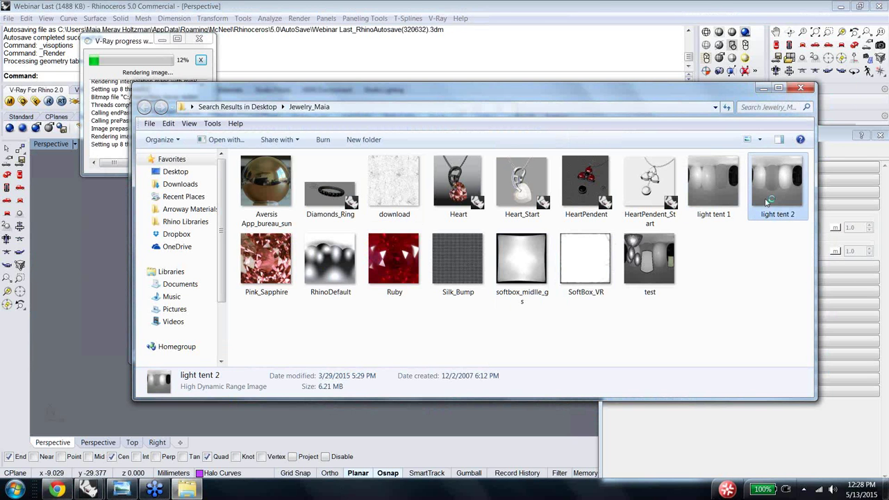
{"action": "double_click", "coordinate": [767, 202]}
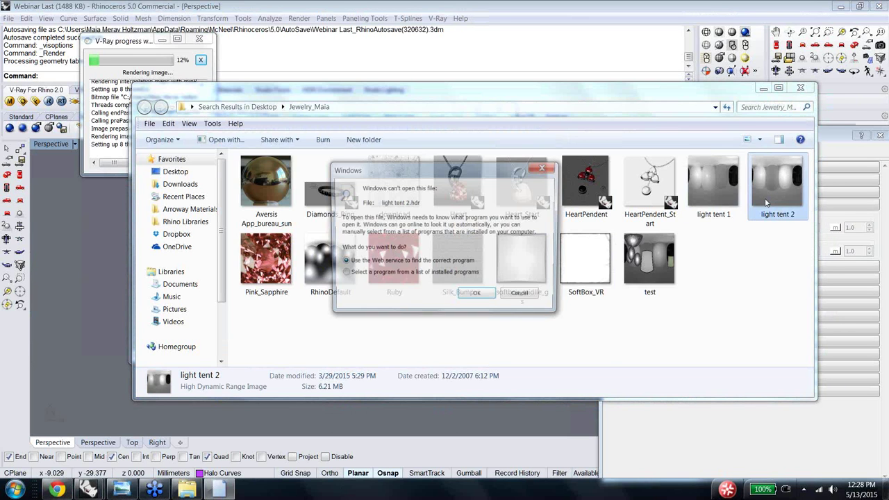
{"action": "left_click", "coordinate": [535, 301]}
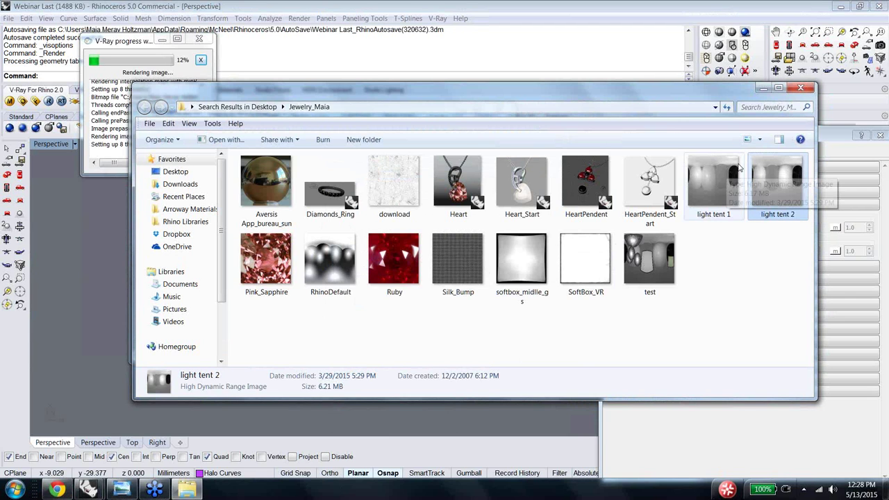
{"action": "left_click", "coordinate": [764, 87]}
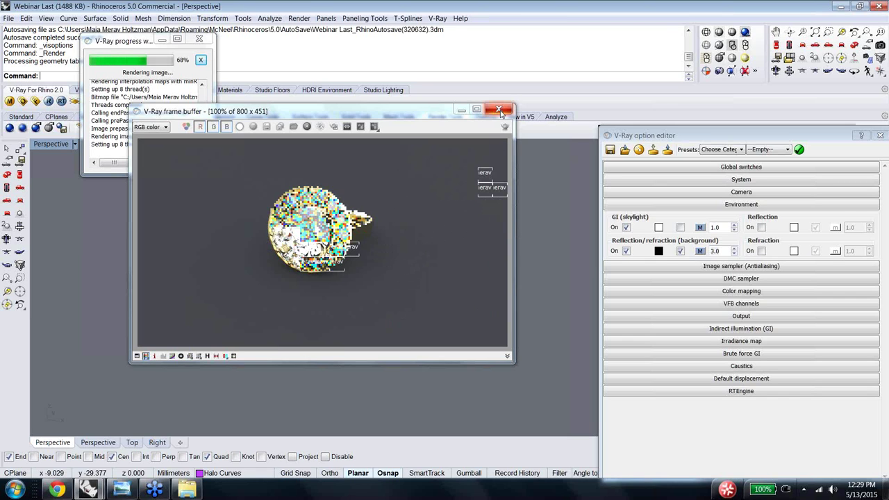
Step: Stop the running render, close its windows, and set the reflection/refraction background multiplier to 2.0
{"action": "left_click", "coordinate": [203, 42]}
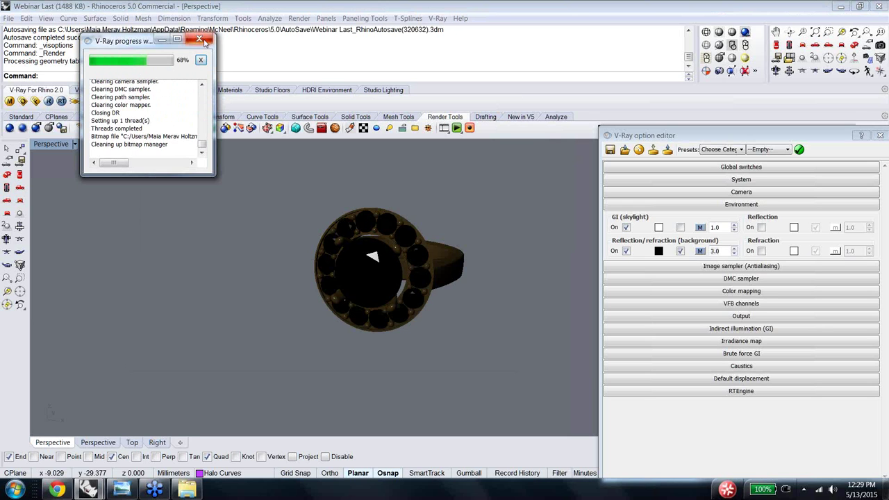
{"action": "left_click", "coordinate": [206, 43]}
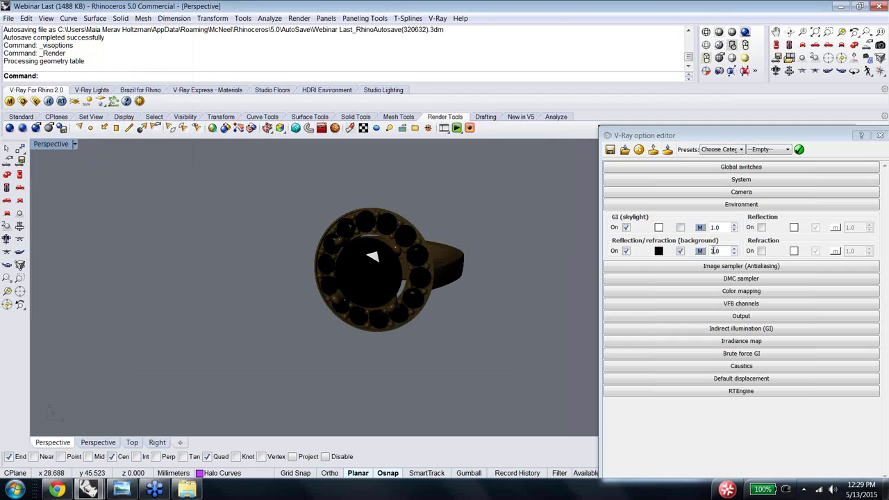
{"action": "double_click", "coordinate": [715, 251]}
{"action": "scroll", "coordinate": [715, 251], "scroll_direction": "down", "scroll_amount": 1}
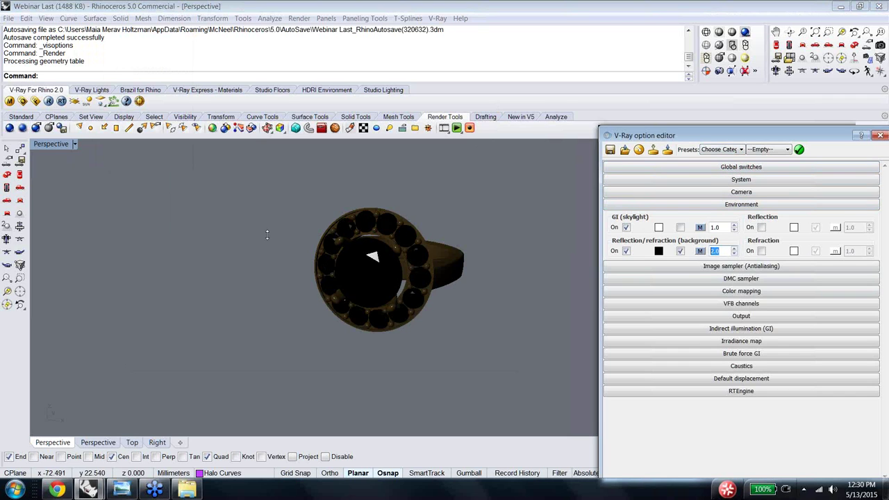
Step: Duplicate the Stones material in the V-Ray material editor
{"action": "left_click", "coordinate": [9, 100]}
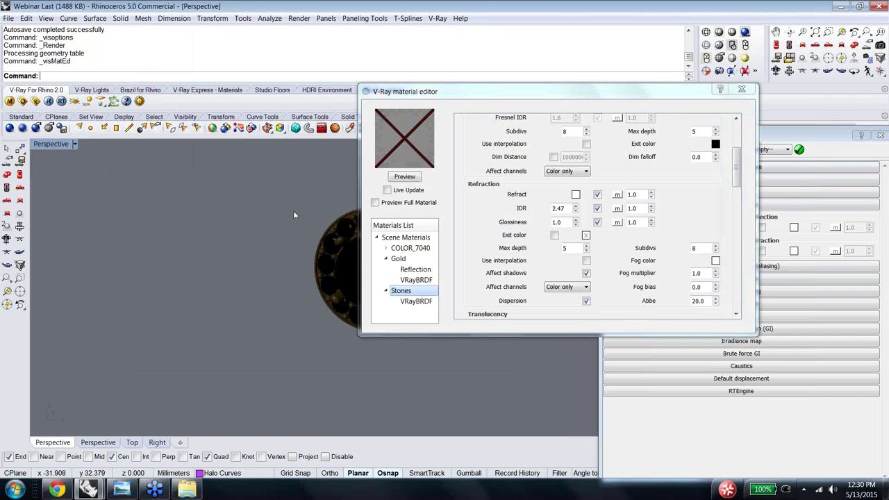
{"action": "right_click", "coordinate": [401, 293]}
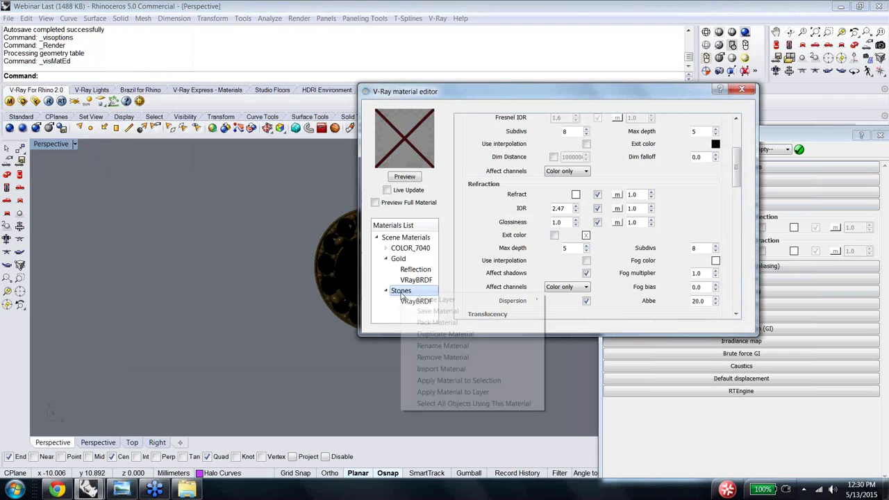
{"action": "left_click", "coordinate": [427, 334]}
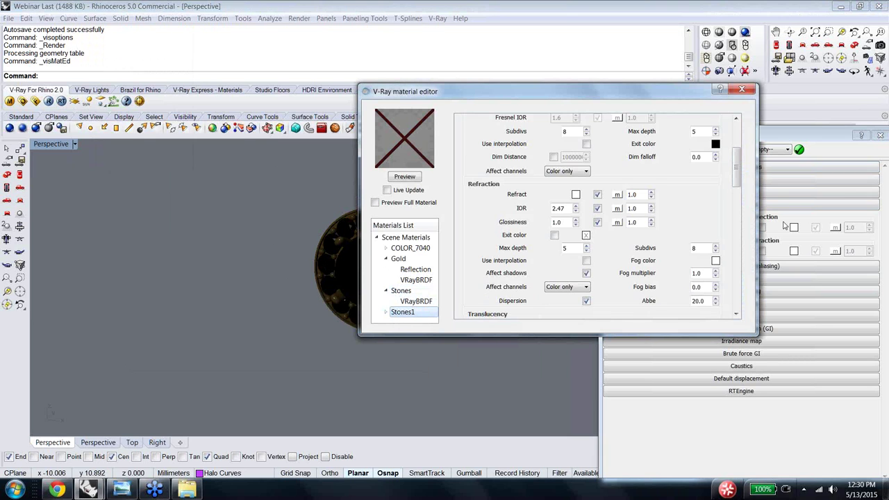
Step: Set the duplicated stone material's refraction color to dark red (R 78, G 3, B 3) and preview it
{"action": "left_click_drag", "start_coordinate": [738, 172], "coordinate": [731, 143]}
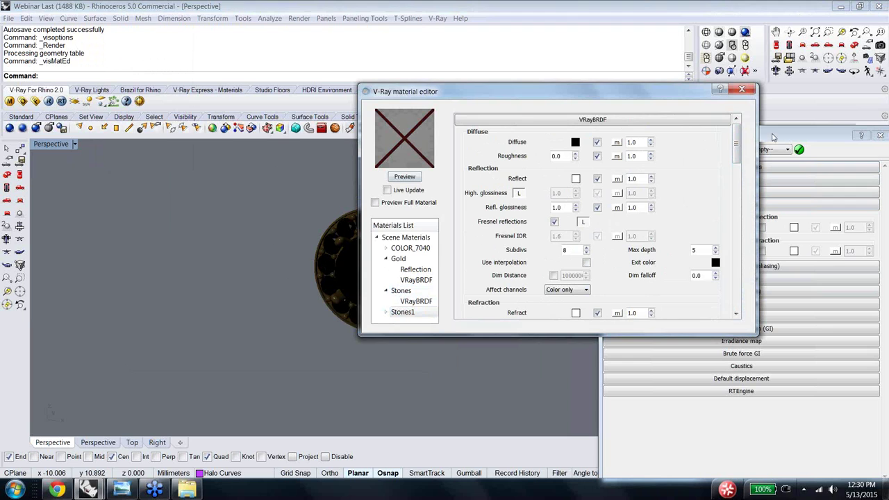
{"action": "left_click_drag", "start_coordinate": [737, 149], "coordinate": [740, 182]}
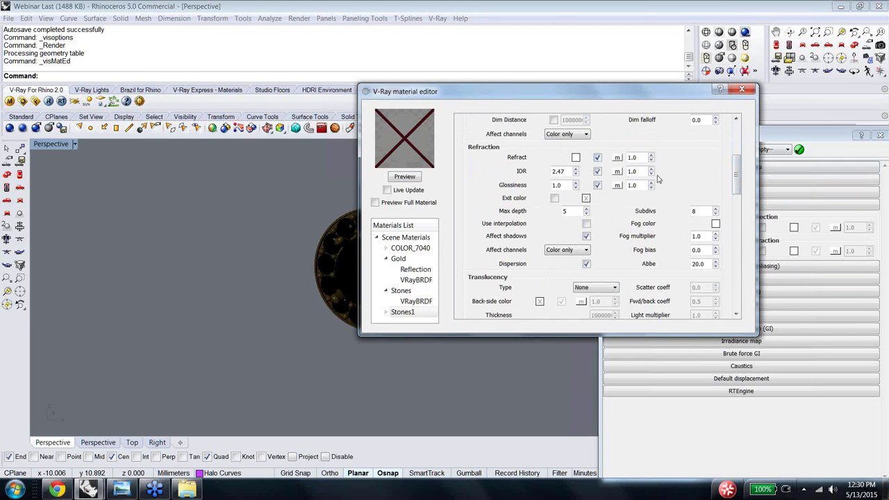
{"action": "left_click", "coordinate": [576, 158]}
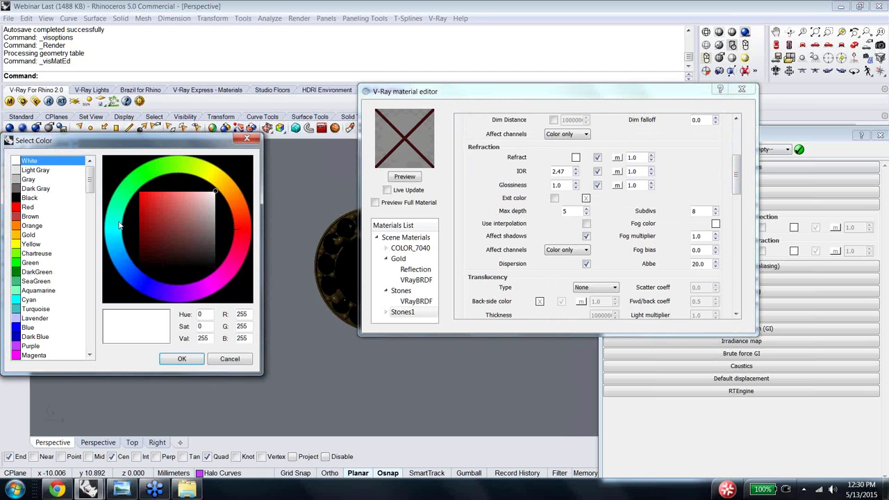
{"action": "left_click", "coordinate": [23, 207]}
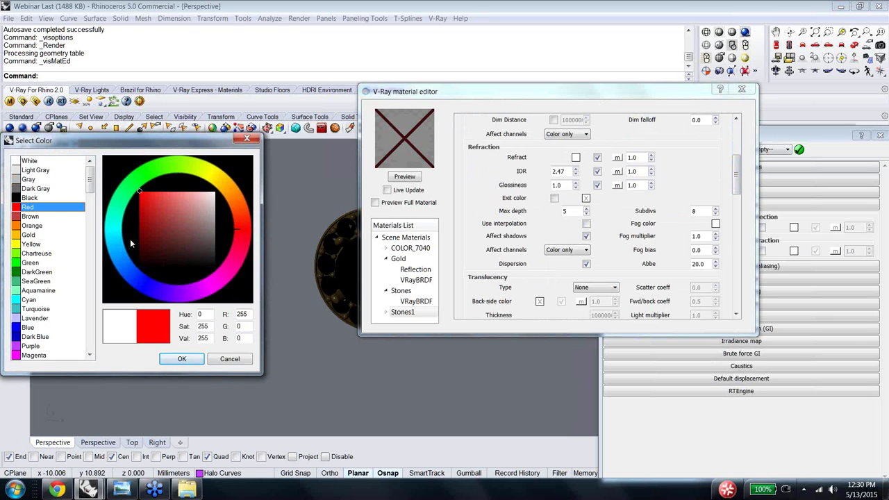
{"action": "mouse_move", "coordinate": [145, 235]}
{"action": "left_mouse_down"}
{"action": "mouse_move", "coordinate": [149, 229]}
{"action": "mouse_move", "coordinate": [142, 245]}
{"action": "left_mouse_up"}
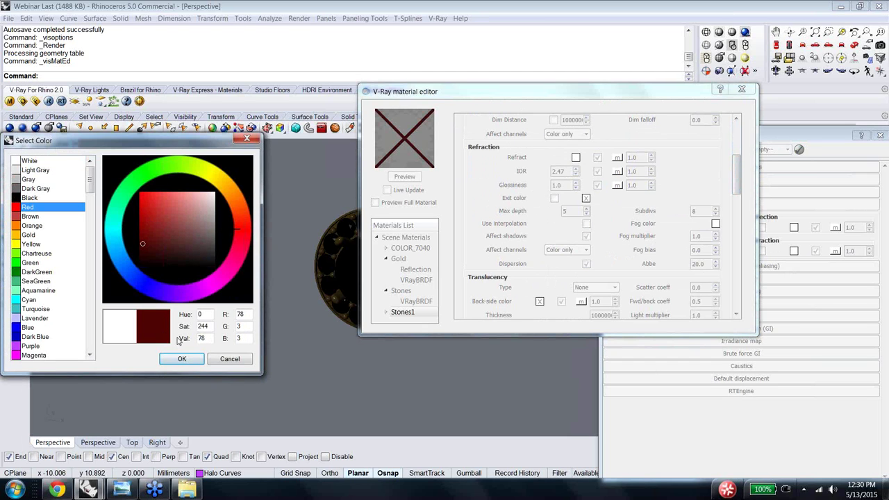
{"action": "left_click", "coordinate": [182, 359]}
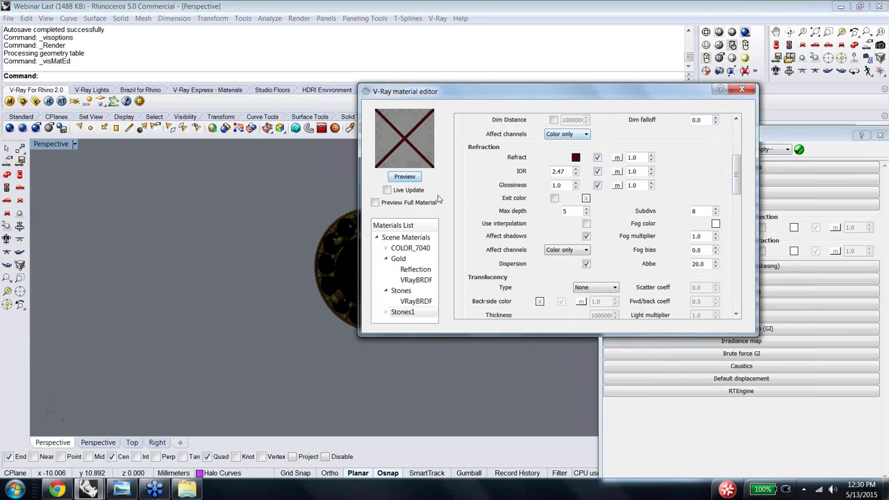
{"action": "left_click", "coordinate": [415, 179]}
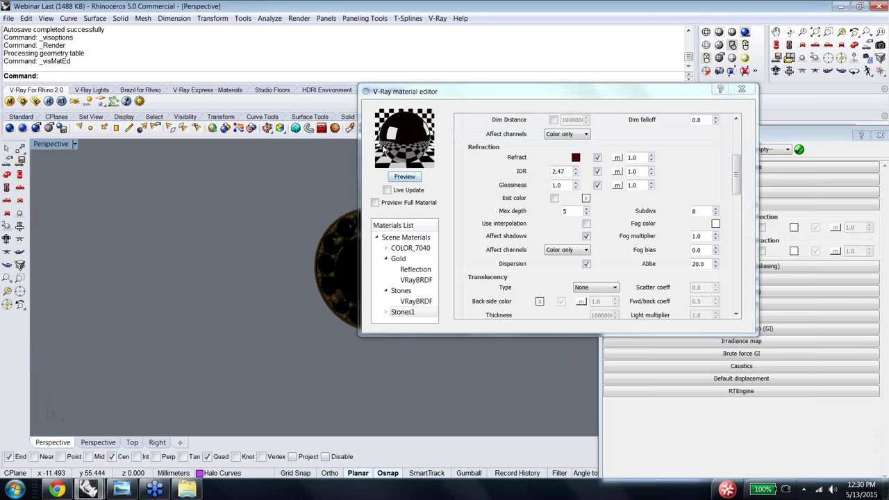
Step: Set the duplicated stone material's refraction color to a brighter red (R 110, G 9, B 9) and refresh the preview
{"action": "left_click", "coordinate": [577, 159]}
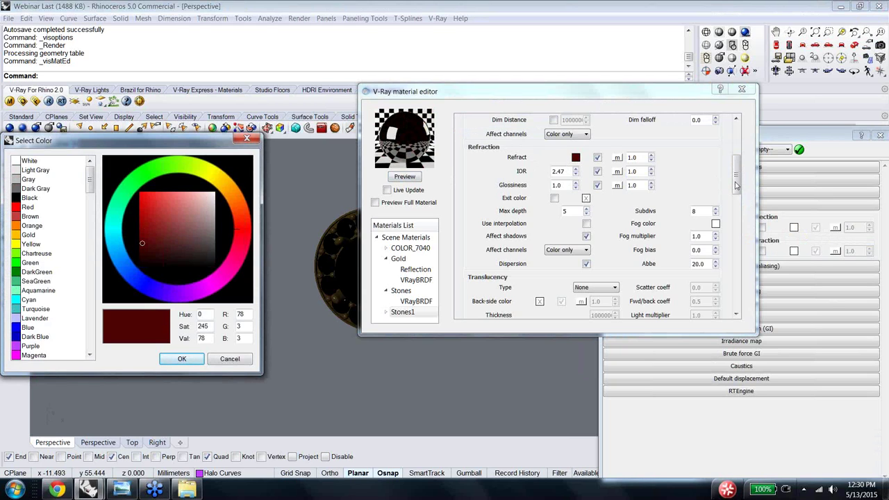
{"action": "left_click", "coordinate": [261, 257]}
{"action": "left_click", "coordinate": [261, 256]}
{"action": "mouse_move", "coordinate": [150, 230]}
{"action": "left_mouse_down"}
{"action": "mouse_move", "coordinate": [151, 216]}
{"action": "mouse_move", "coordinate": [146, 234]}
{"action": "left_mouse_up"}
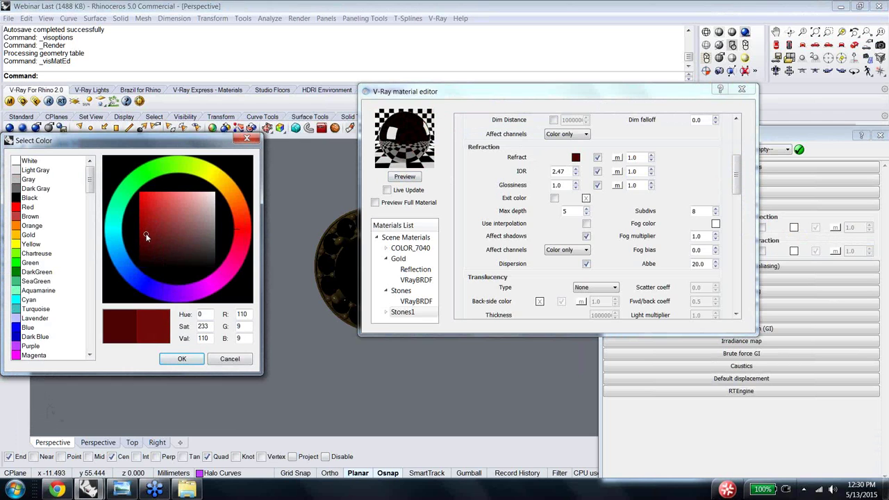
{"action": "left_click", "coordinate": [182, 359]}
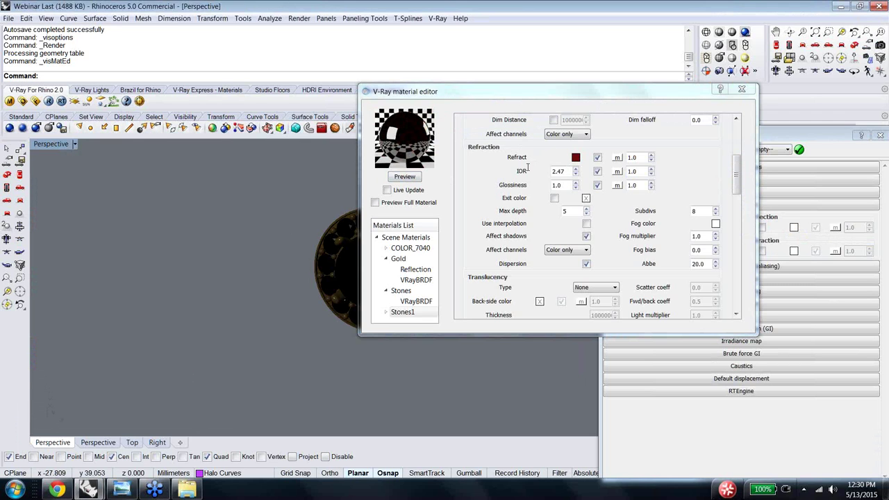
{"action": "left_click", "coordinate": [402, 177]}
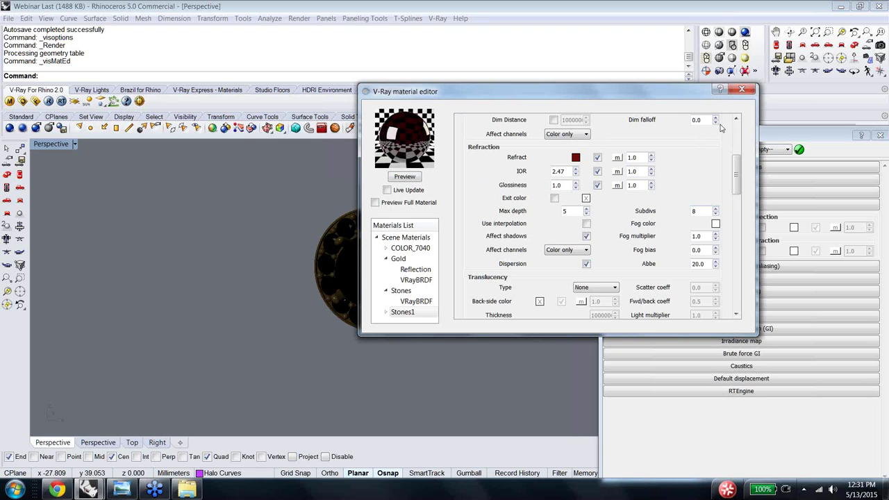
Step: Close the material editor, collapse the Environment settings, and close the V-Ray option editor
{"action": "left_click", "coordinate": [741, 89]}
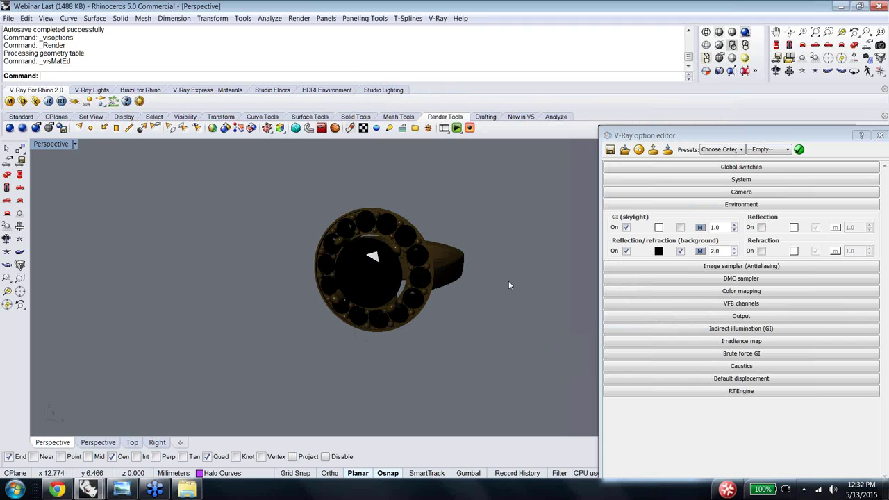
{"action": "left_click", "coordinate": [725, 140]}
{"action": "left_click_drag", "start_coordinate": [725, 142], "coordinate": [677, 151]}
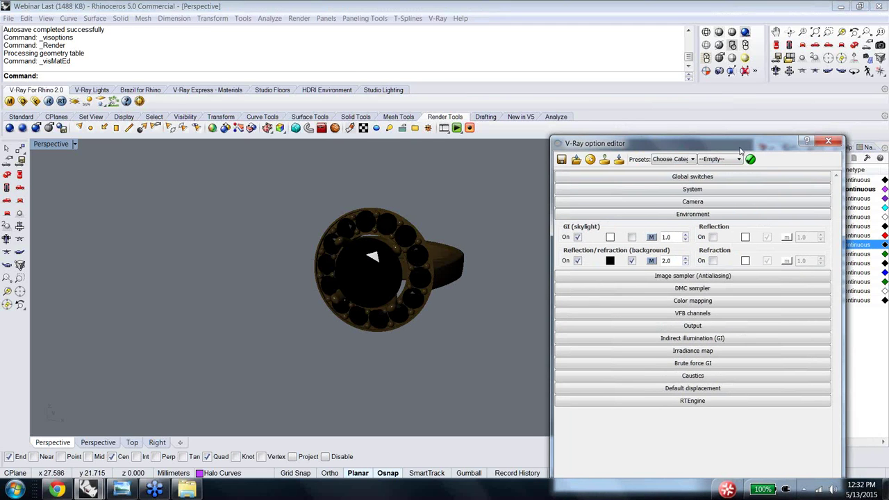
{"action": "left_click", "coordinate": [696, 218]}
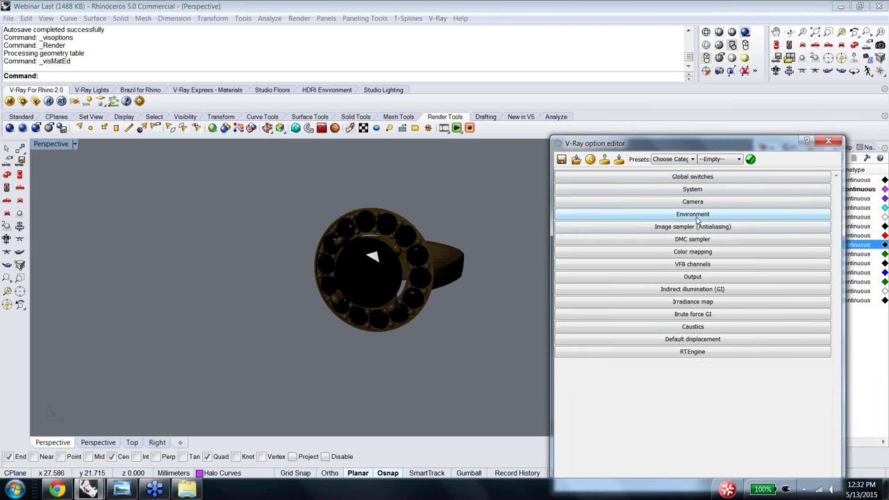
{"action": "left_click", "coordinate": [829, 143]}
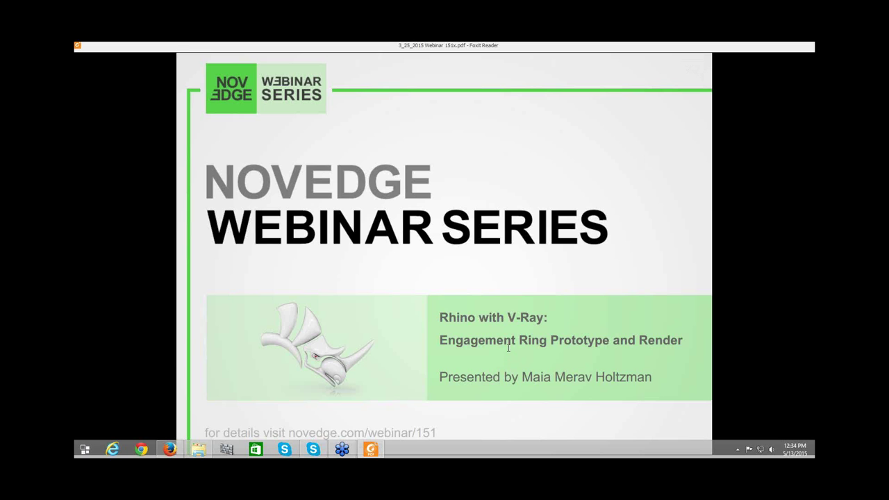
{"action": "key", "text": "End"}
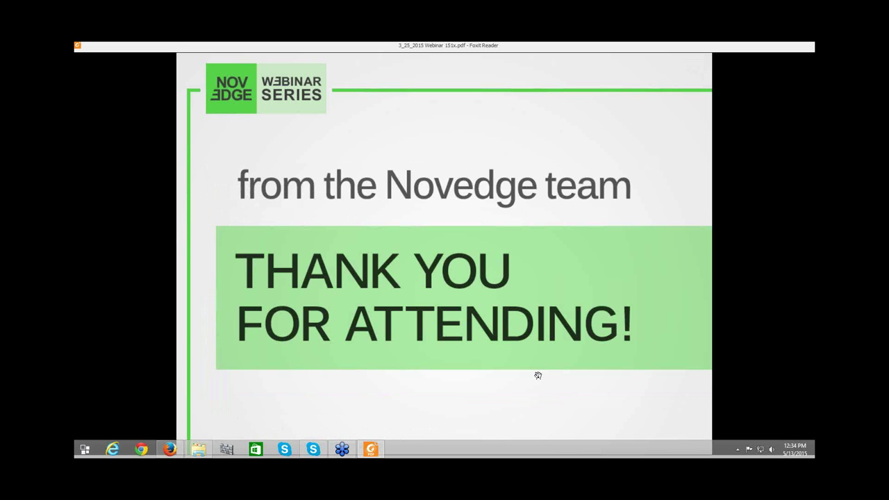
{"action": "key", "text": "Page_Up"}
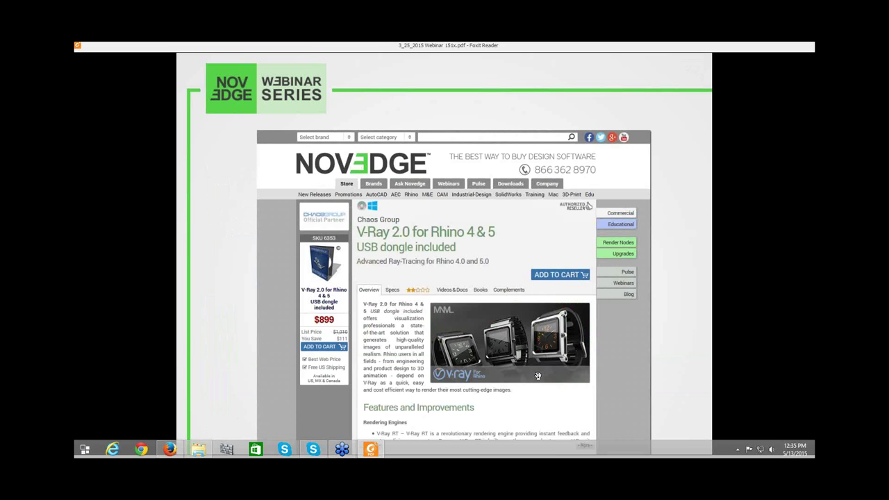
{"action": "key", "text": "Right"}
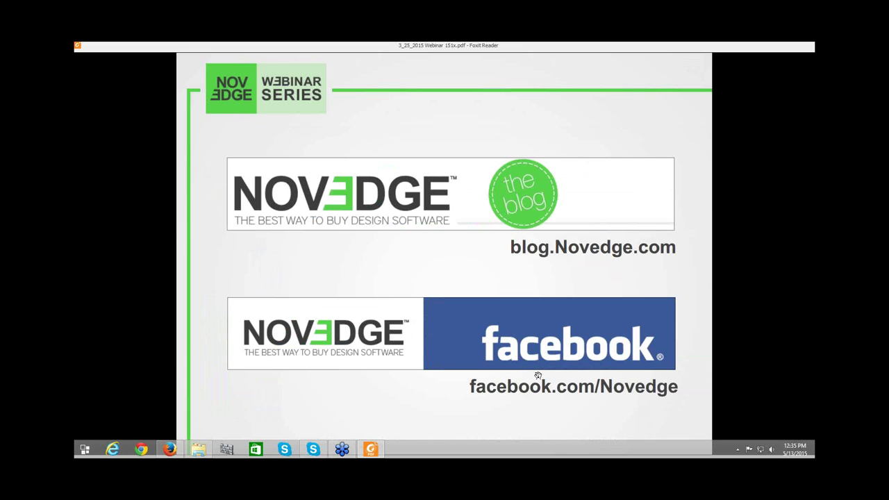
{"action": "key", "text": "Right"}
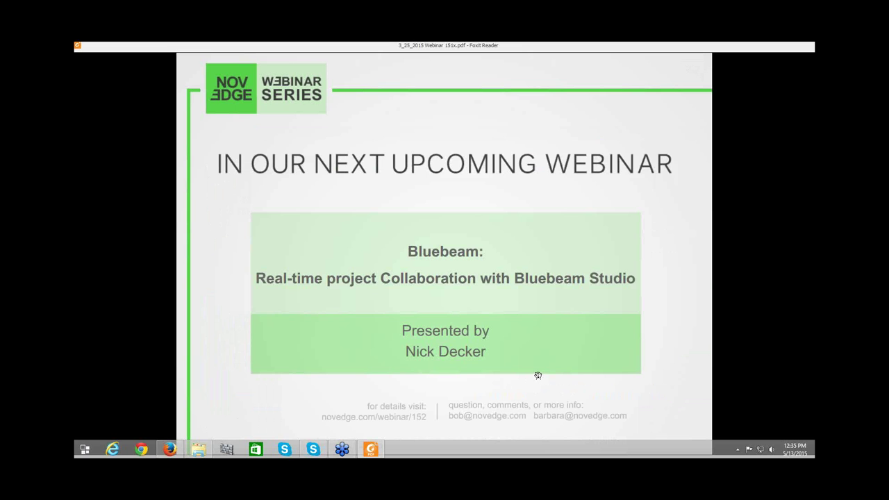
{"action": "key", "text": "Right"}
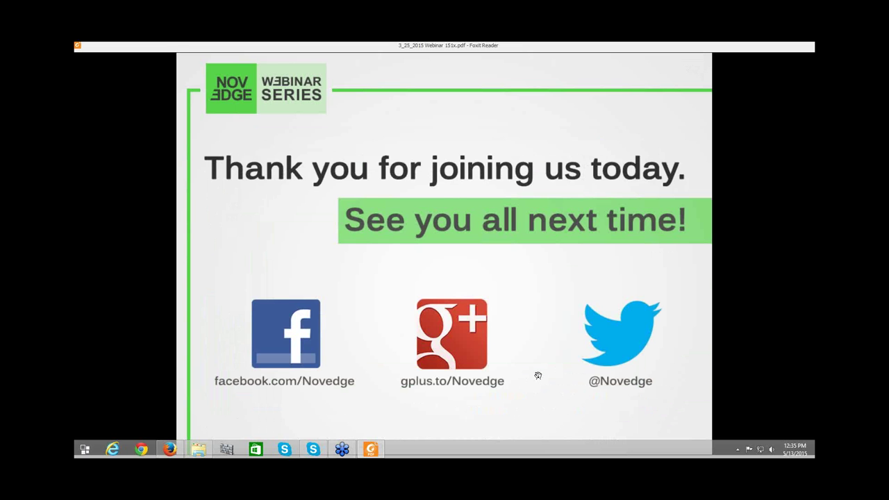